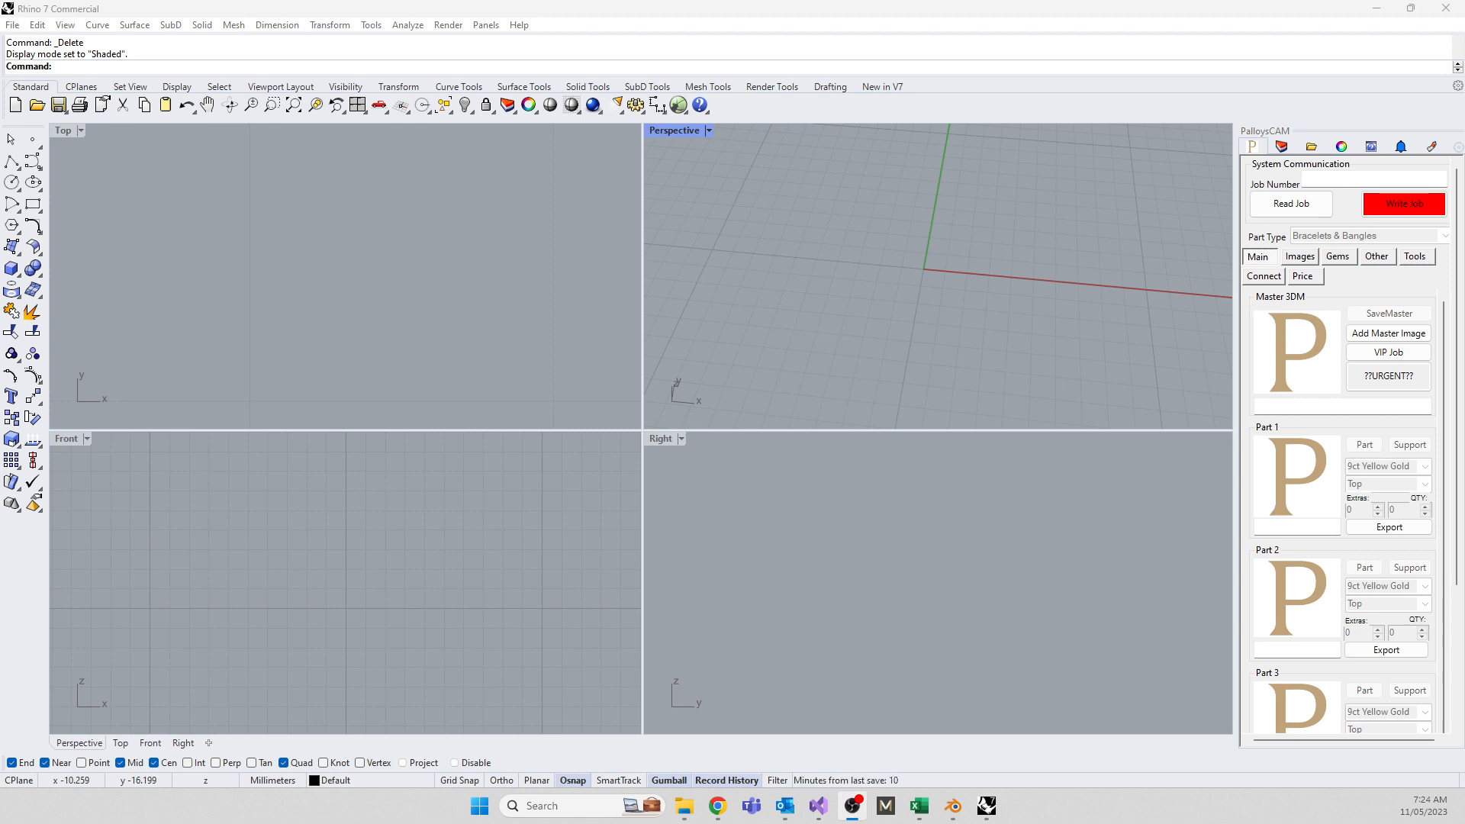
# Draw an 18 mm diameter circle centred at the origin in the maximized Front view
pyautogui.scroll(-5, 345, 547)
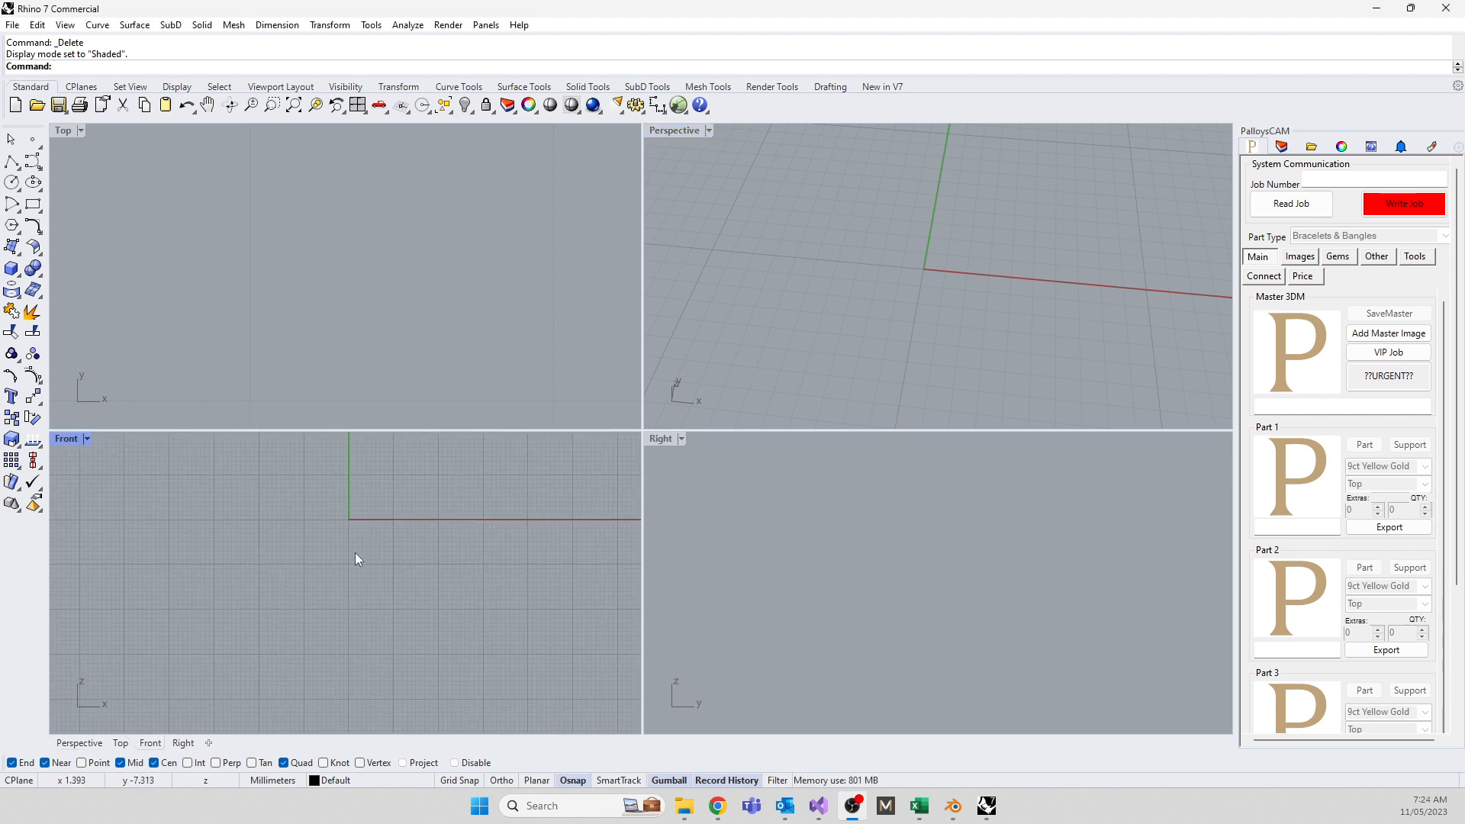
pyautogui.doubleClick(66, 439)
pyautogui.write('Circle')
pyautogui.press('Return')
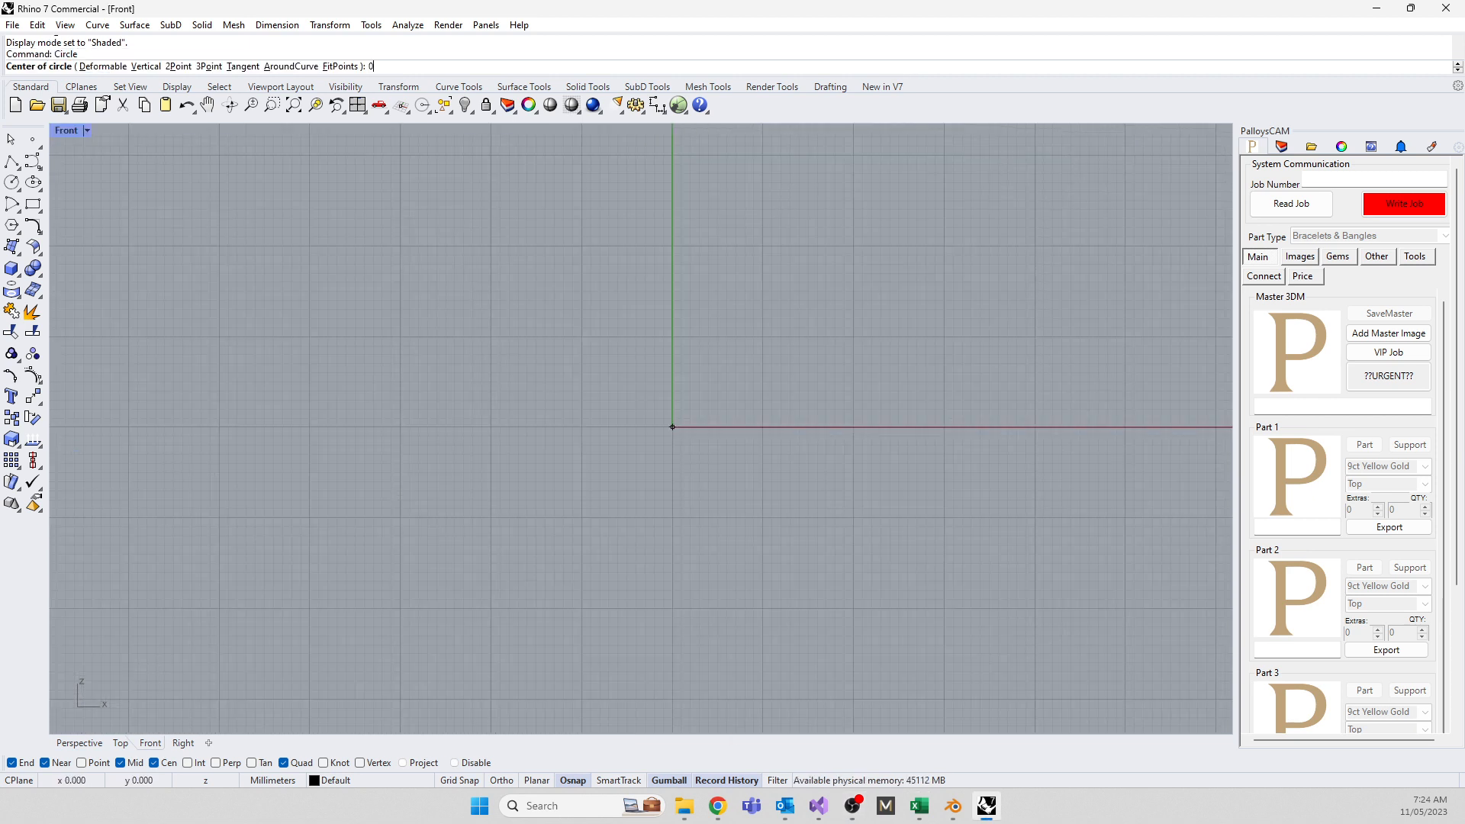
pyautogui.click(672, 426)
pyautogui.click(672, 333)
# Offset the circle through a picked point into a larger concentric circle, then restore four viewports
pyautogui.click(665, 332)
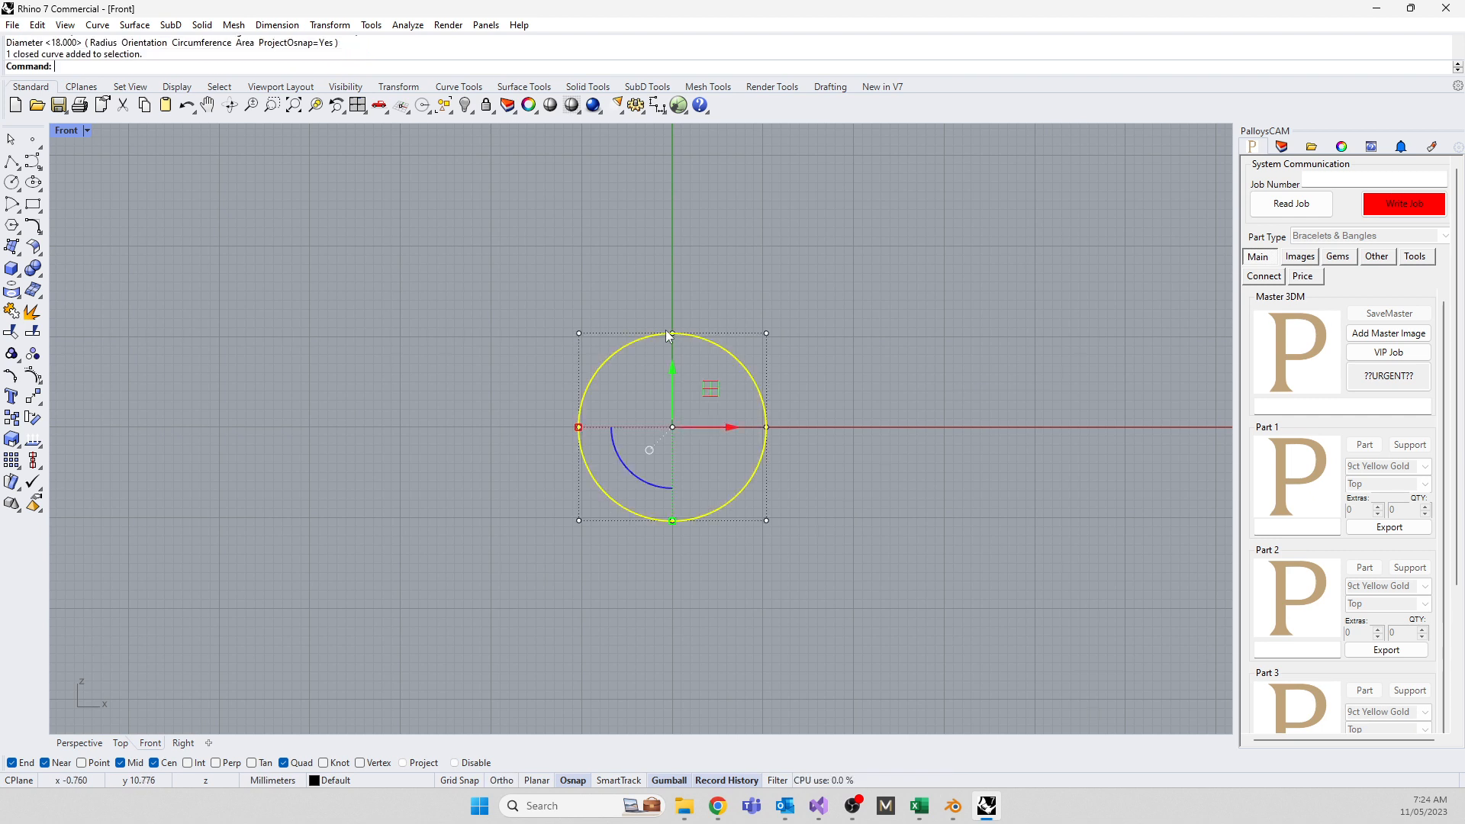
pyautogui.write('Offset')
pyautogui.press('Return')
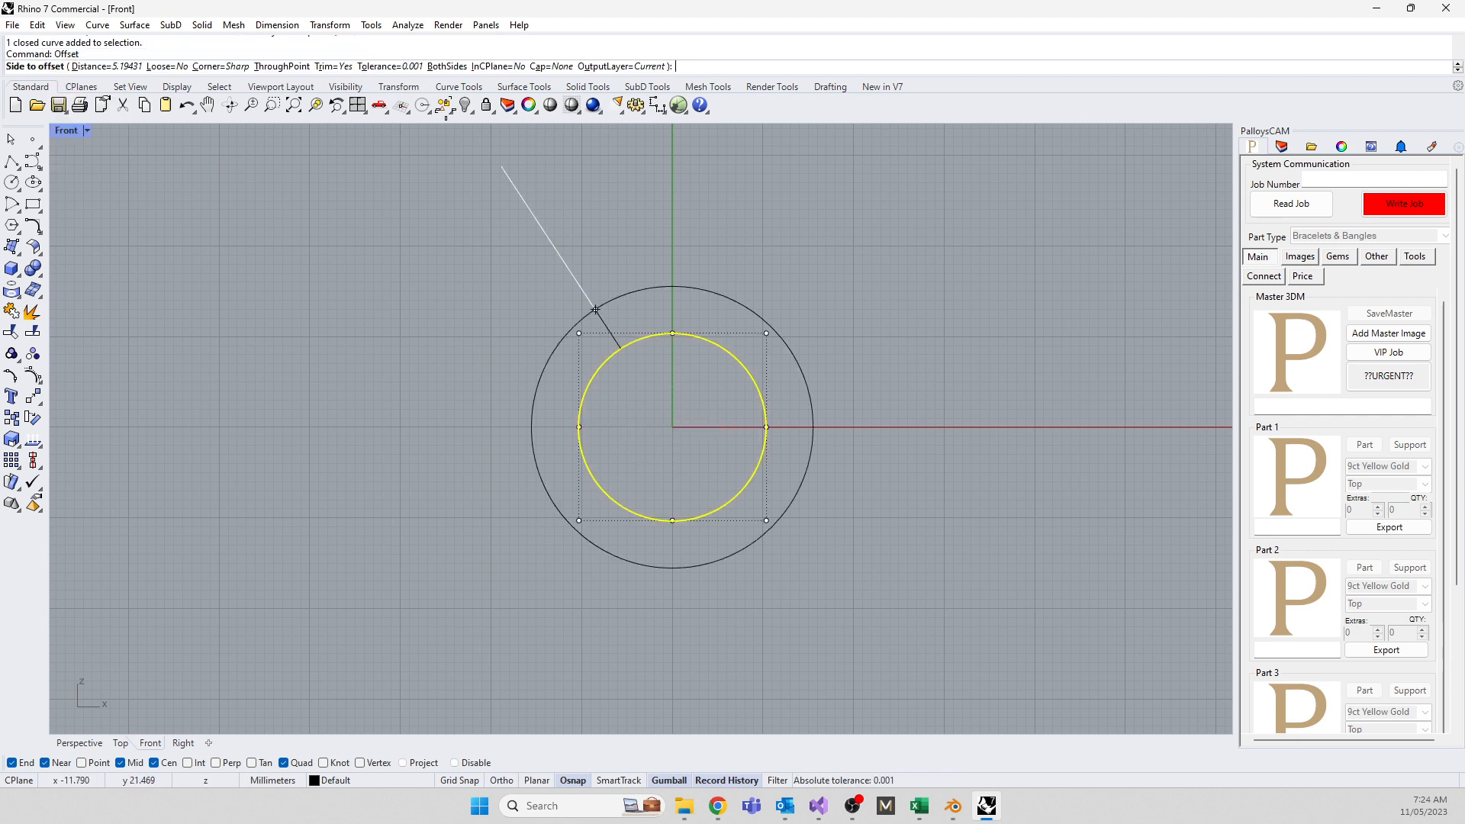
pyautogui.click(281, 67)
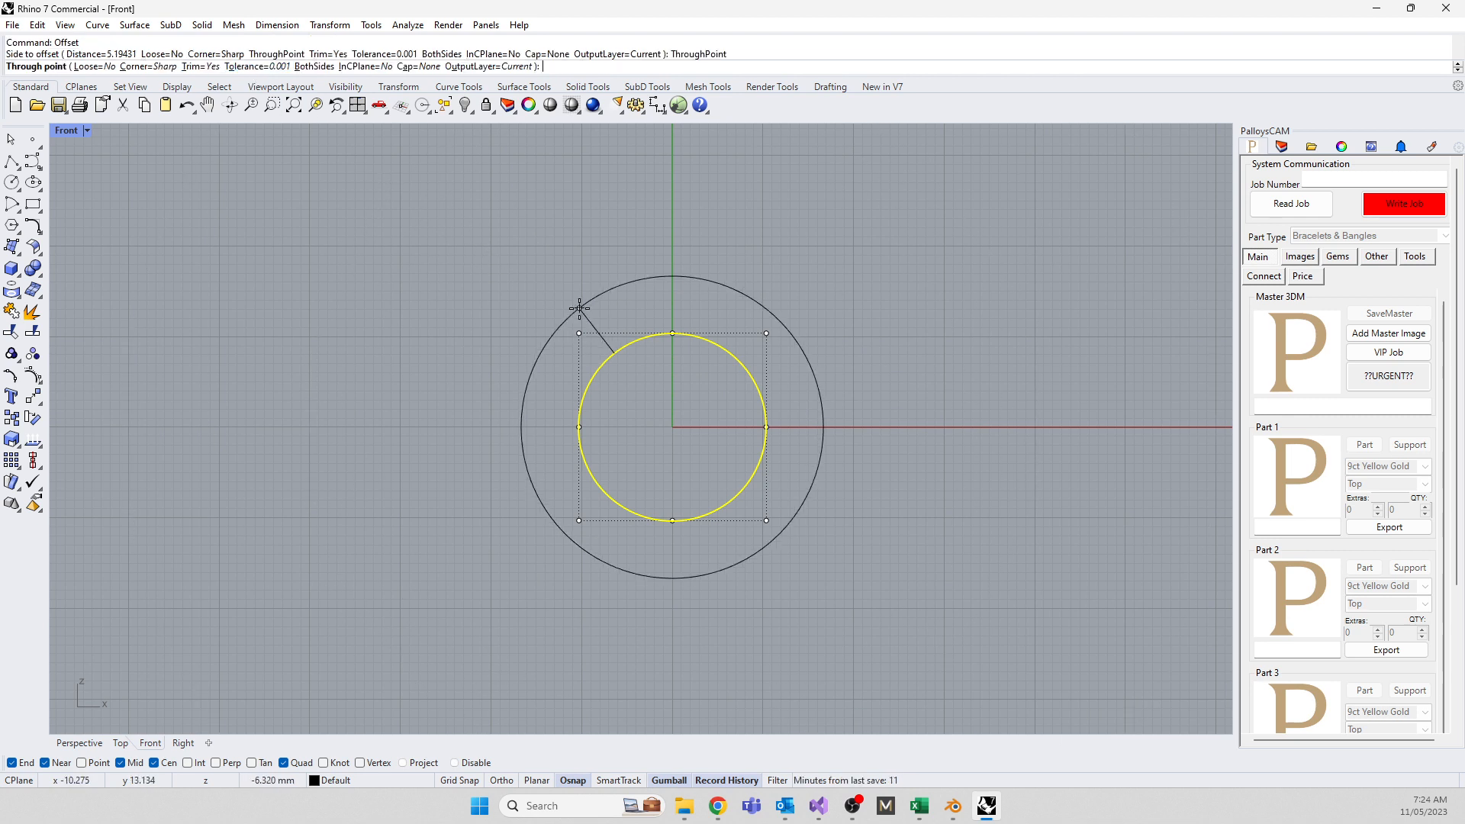
pyautogui.click(627, 320)
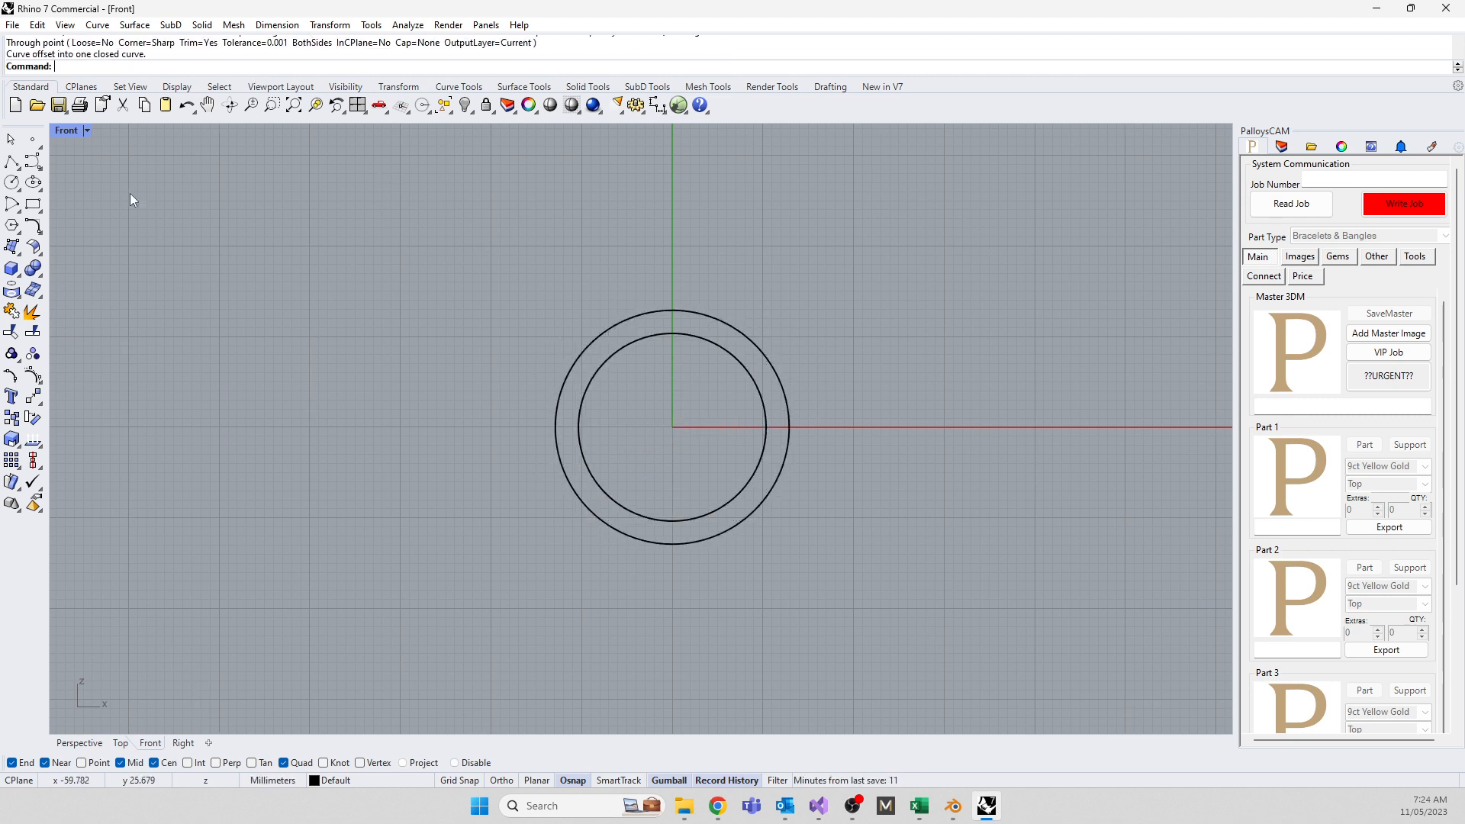
pyautogui.doubleClick(72, 130)
pyautogui.scroll(-5, 988, 277)
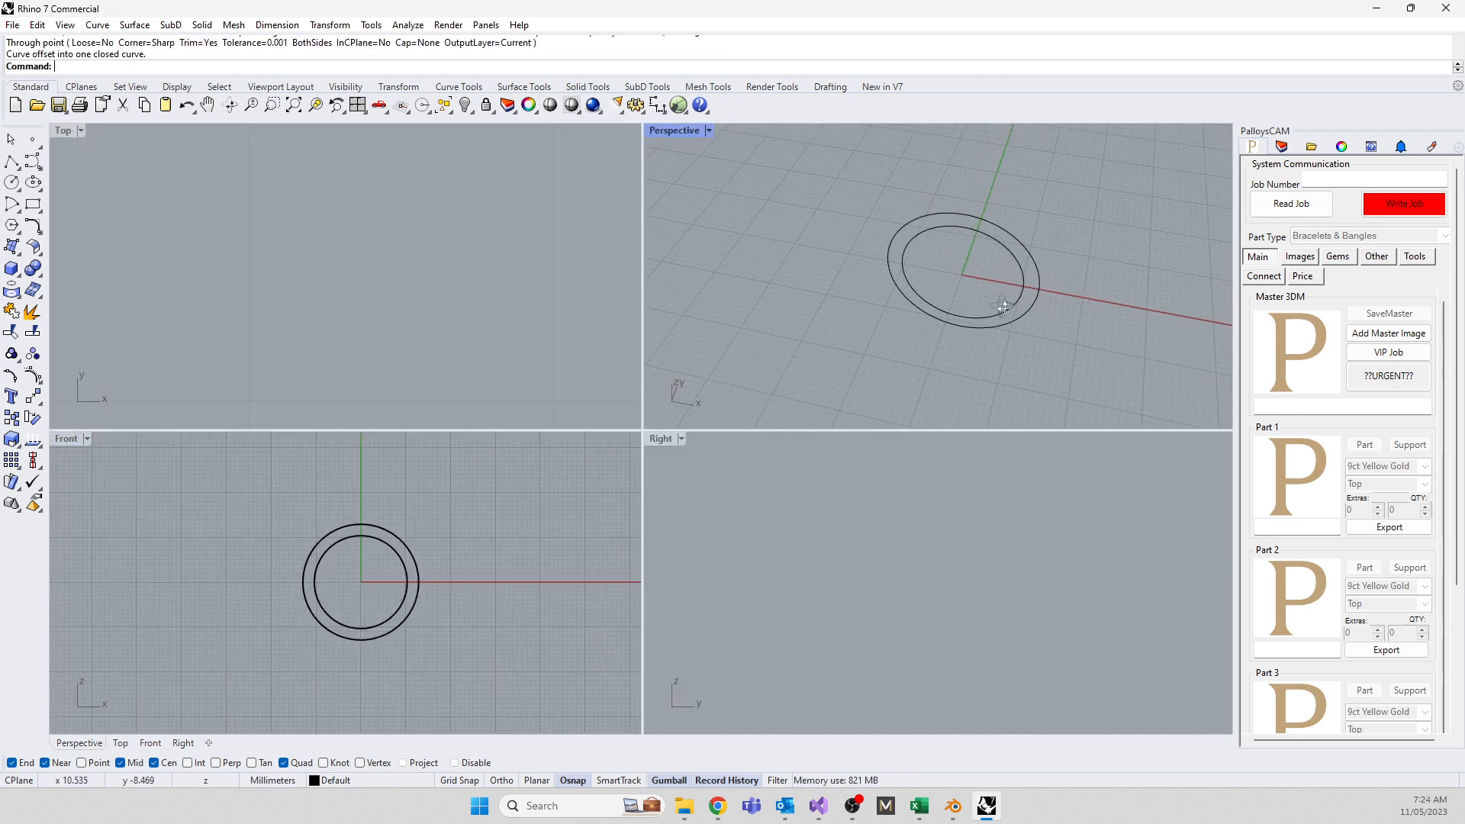
# Extrude both circles to both sides as a solid ring band, then orbit Perspective and frame Top
pyautogui.moveTo(1018, 328); pyautogui.dragTo(973, 295)
pyautogui.write('extrudecrv')
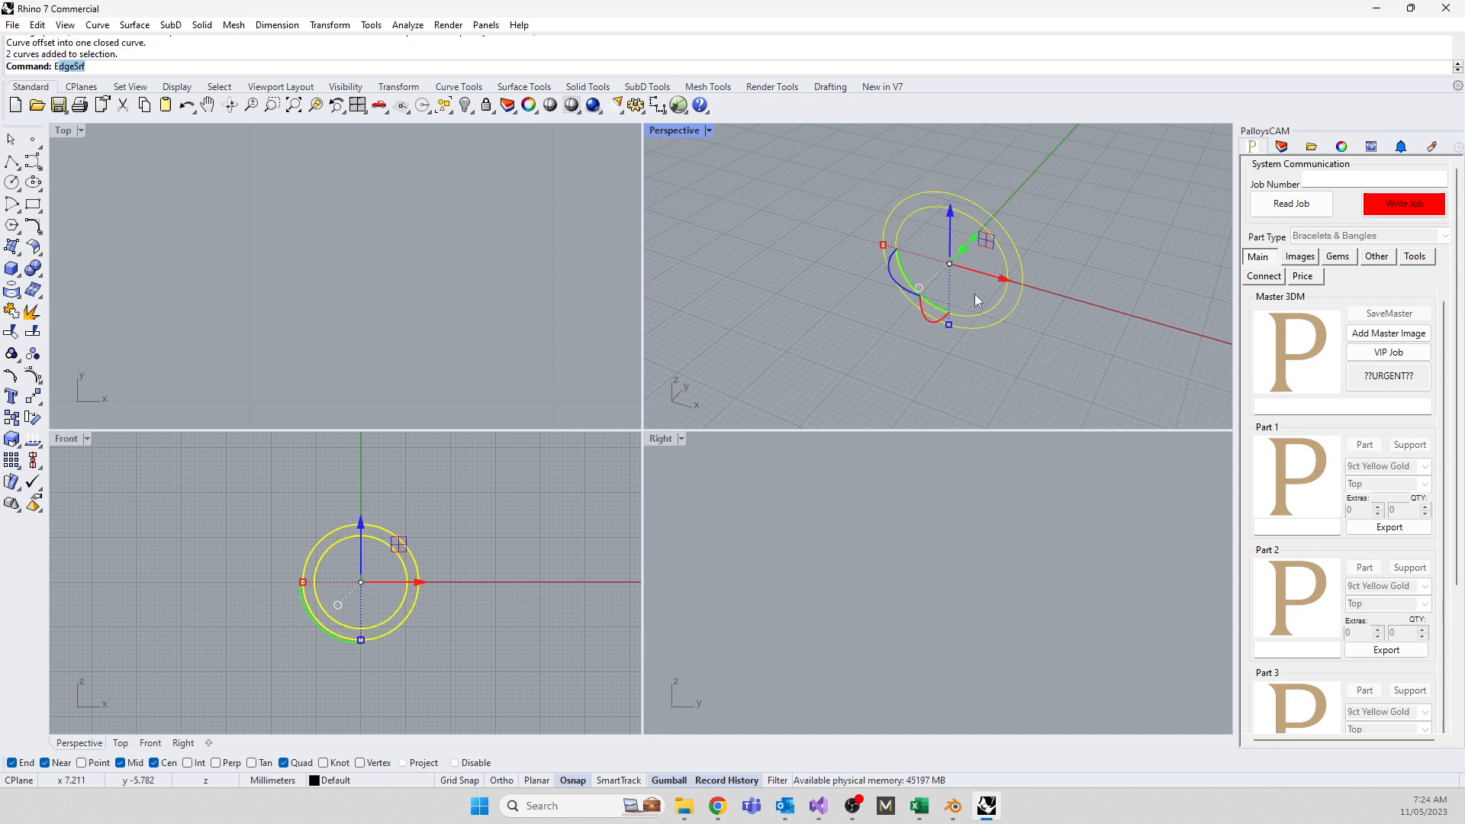
pyautogui.press('Return')
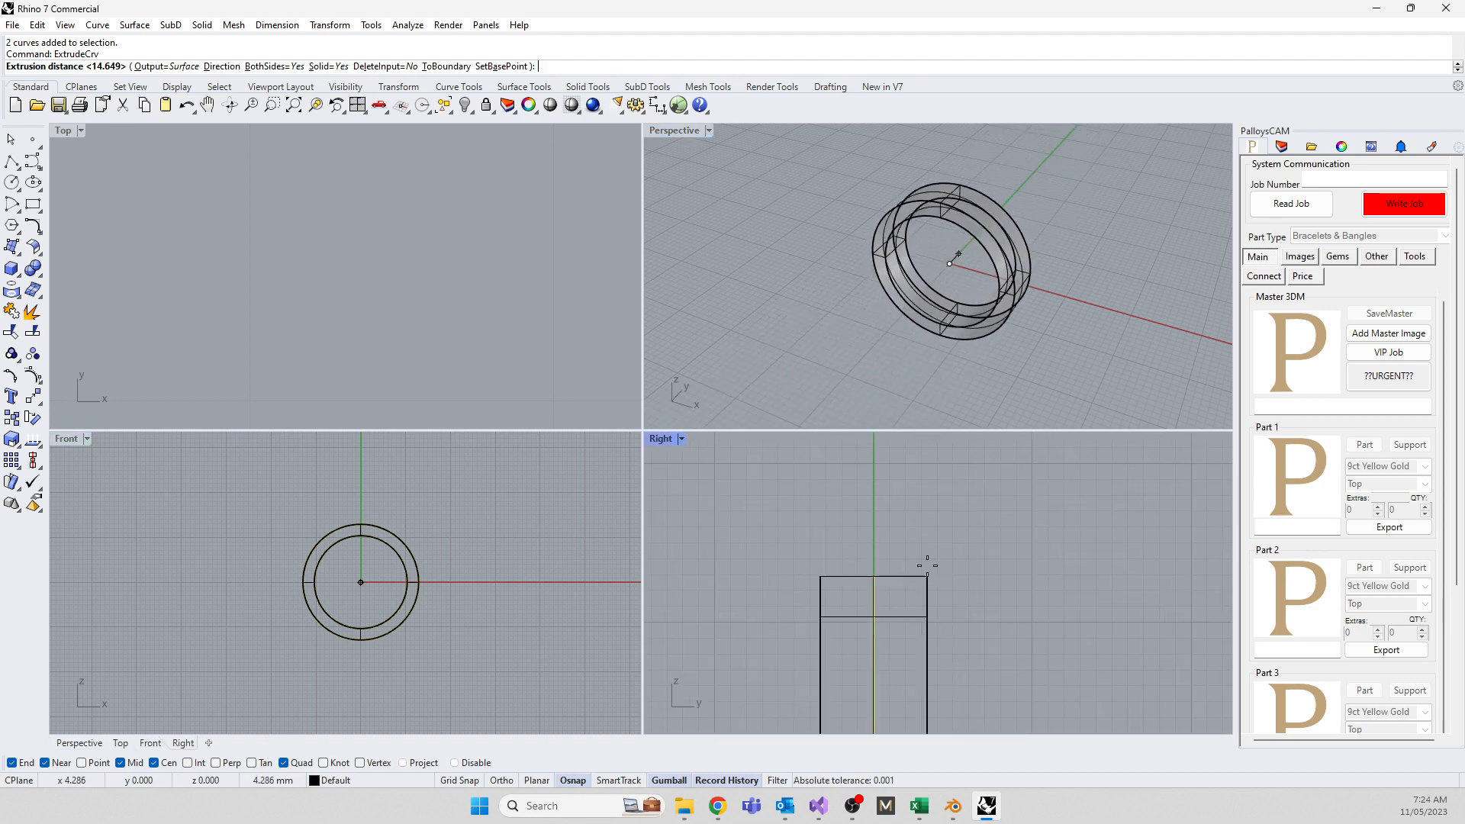
pyautogui.click(896, 574)
pyautogui.moveTo(854, 343); pyautogui.dragTo(900, 259, button='right')
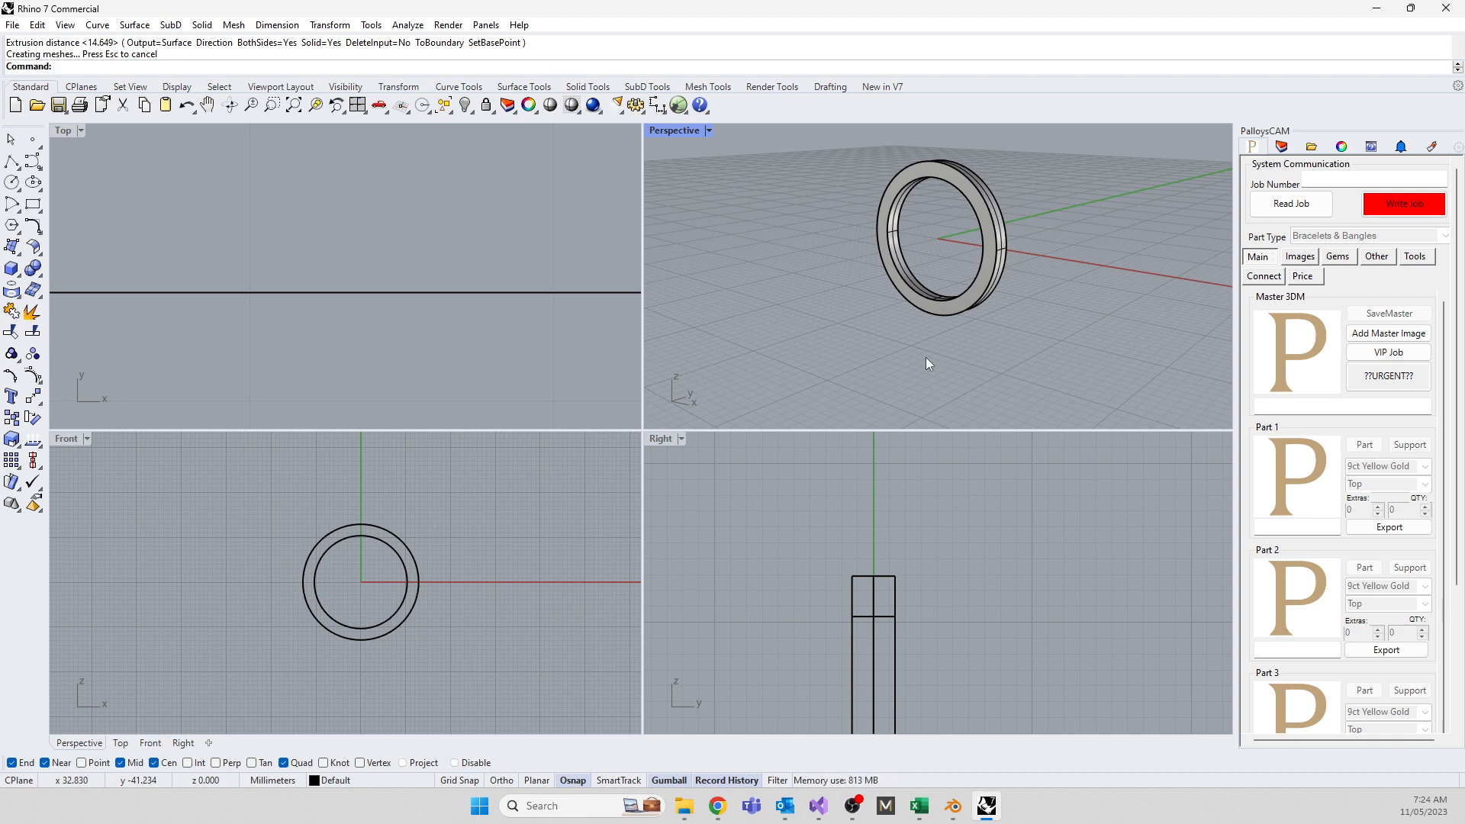
pyautogui.moveTo(819, 286); pyautogui.dragTo(853, 332, button='right')
pyautogui.scroll(-20, 364, 309)
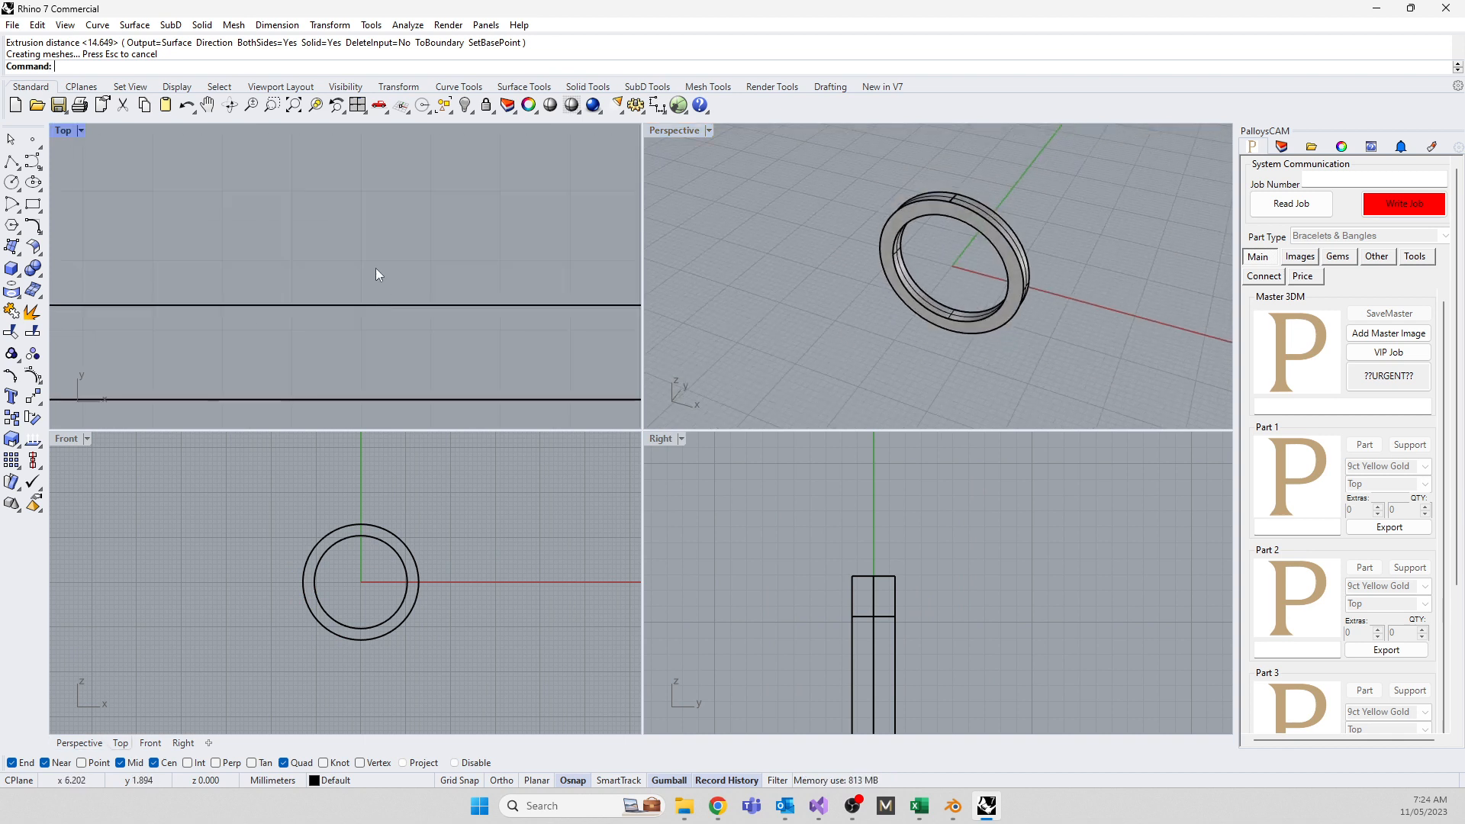
pyautogui.moveTo(370, 258); pyautogui.dragTo(391, 307, button='right')
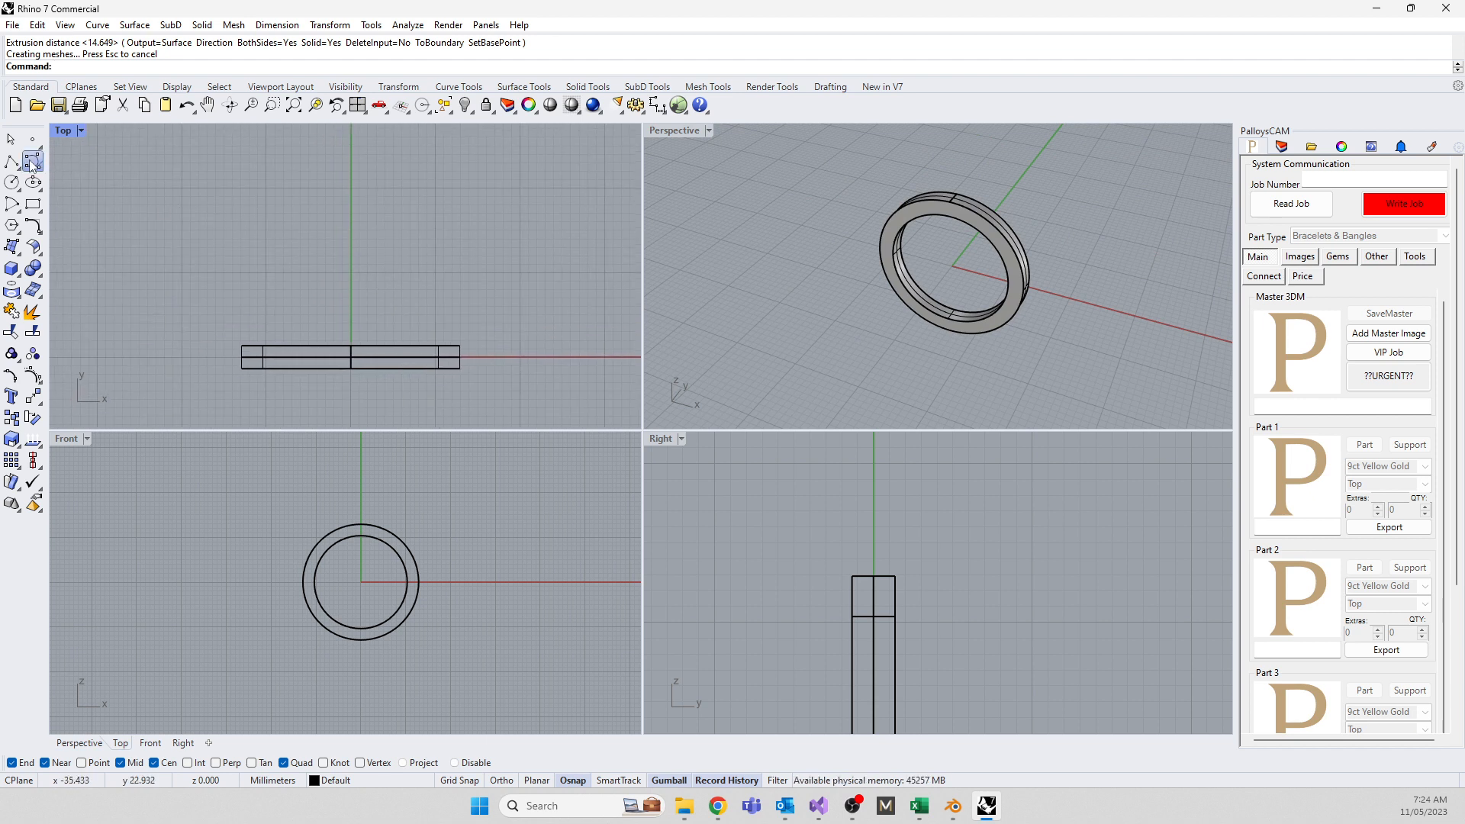
# Draw a hook-shaped control-point curve above the ring in Top, then delete it
pyautogui.click(33, 161)
pyautogui.click(328, 139)
pyautogui.click(323, 174)
pyautogui.click(289, 215)
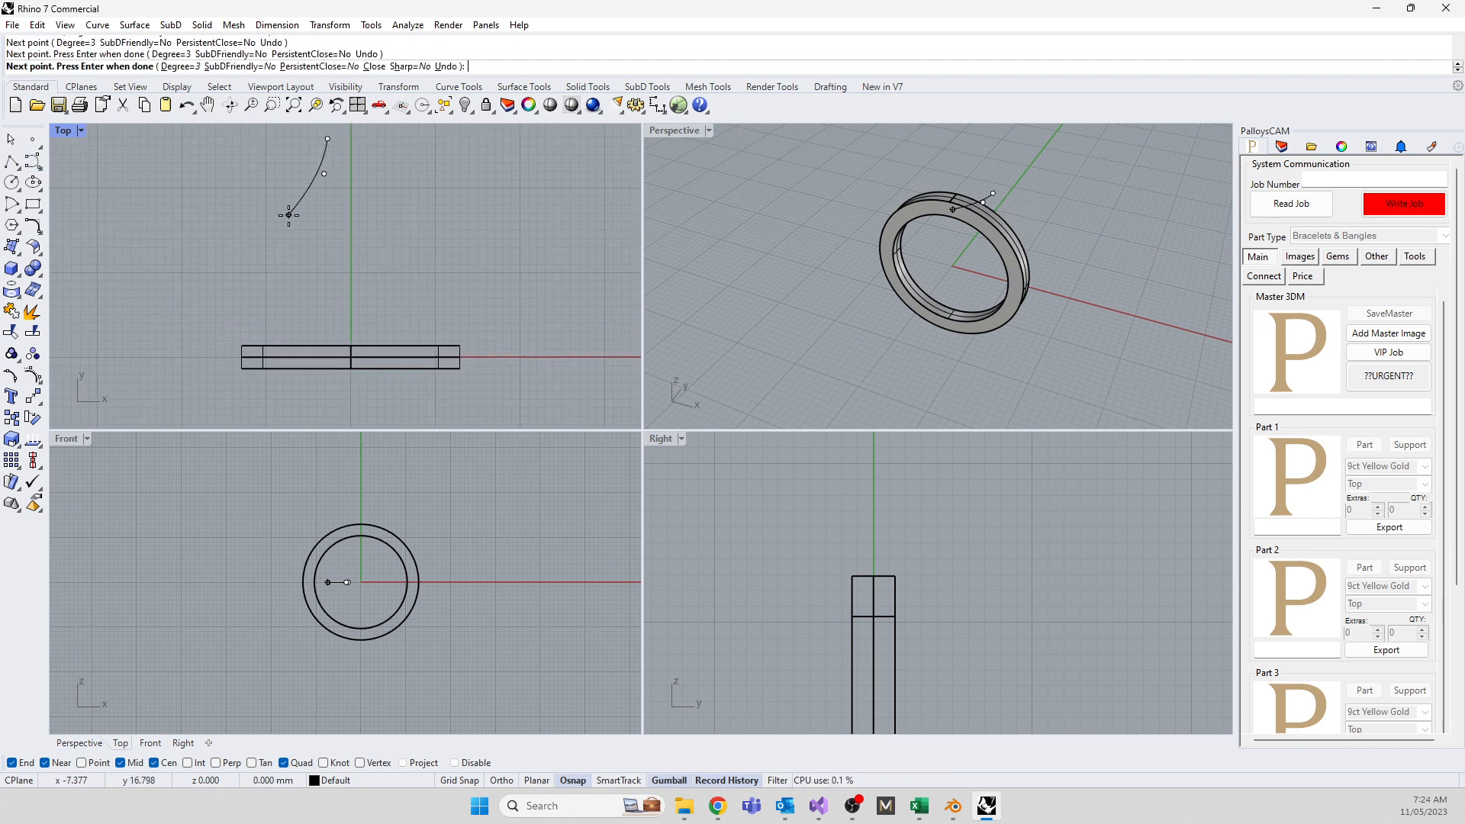
pyautogui.click(273, 257)
pyautogui.click(287, 302)
pyautogui.click(348, 322)
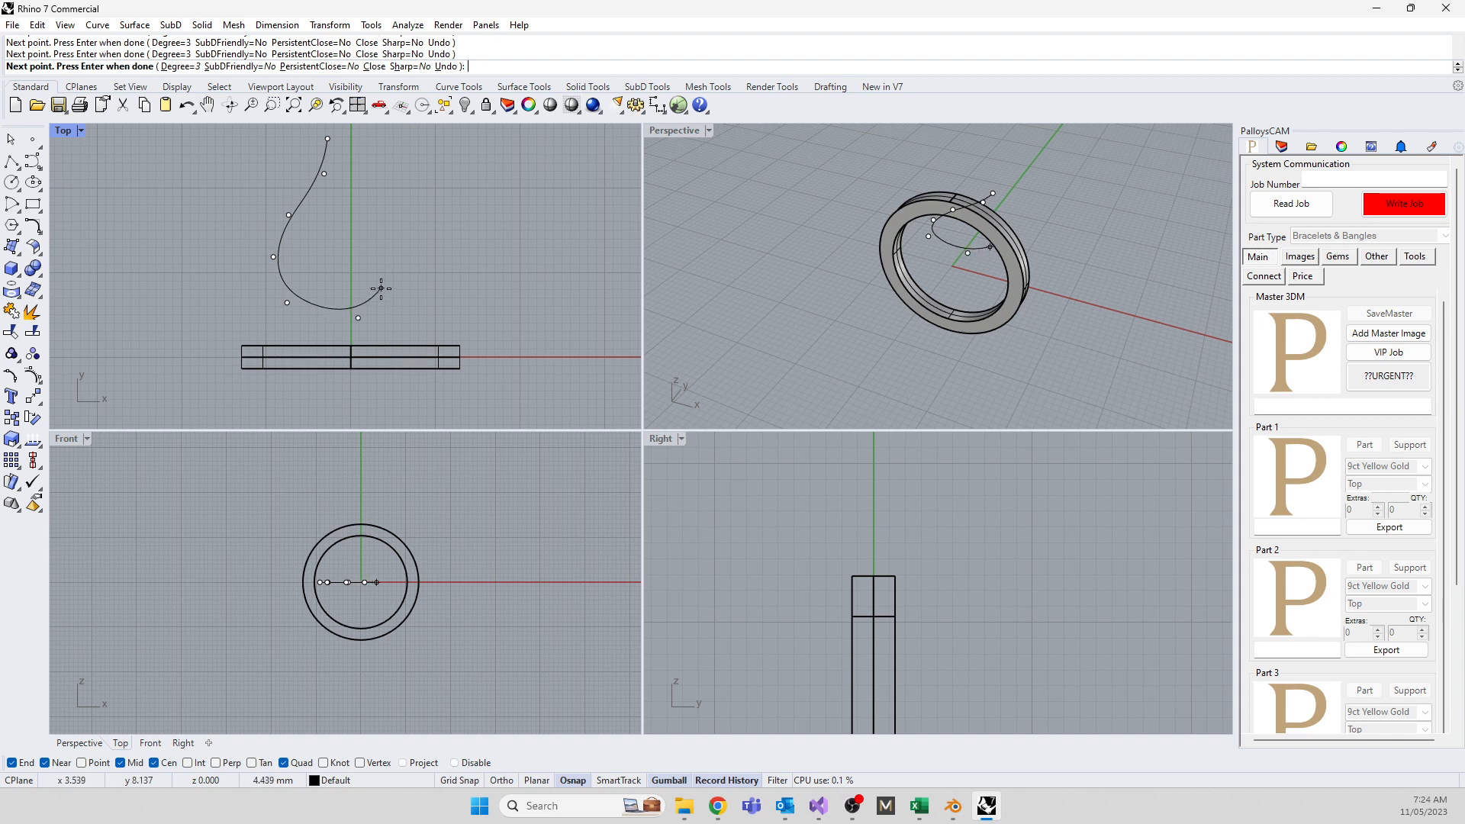
pyautogui.click(383, 289)
pyautogui.click(373, 236)
pyautogui.click(348, 235)
pyautogui.rightClick(348, 235)
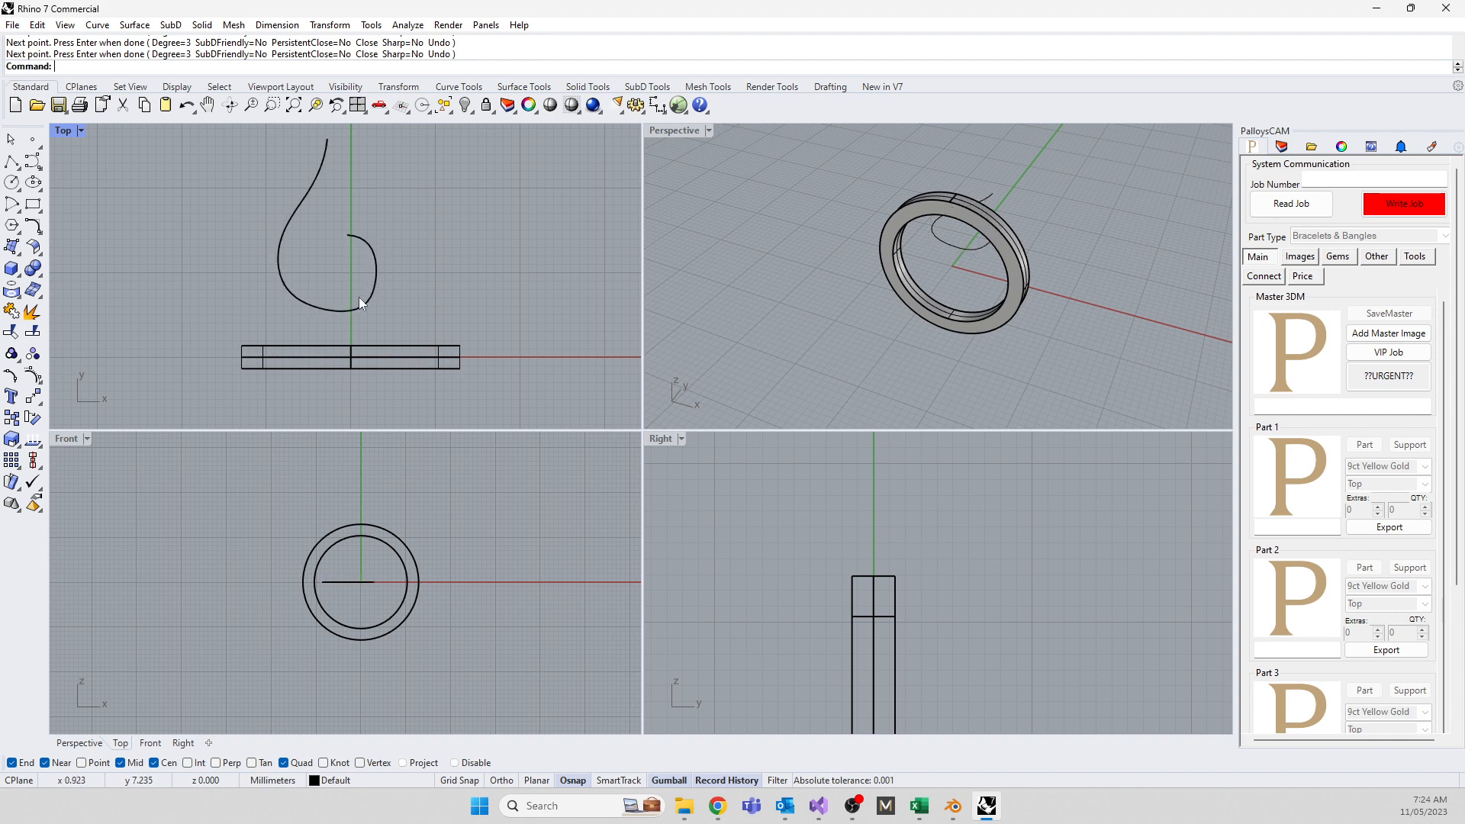
pyautogui.click(286, 231)
pyautogui.press('Delete')
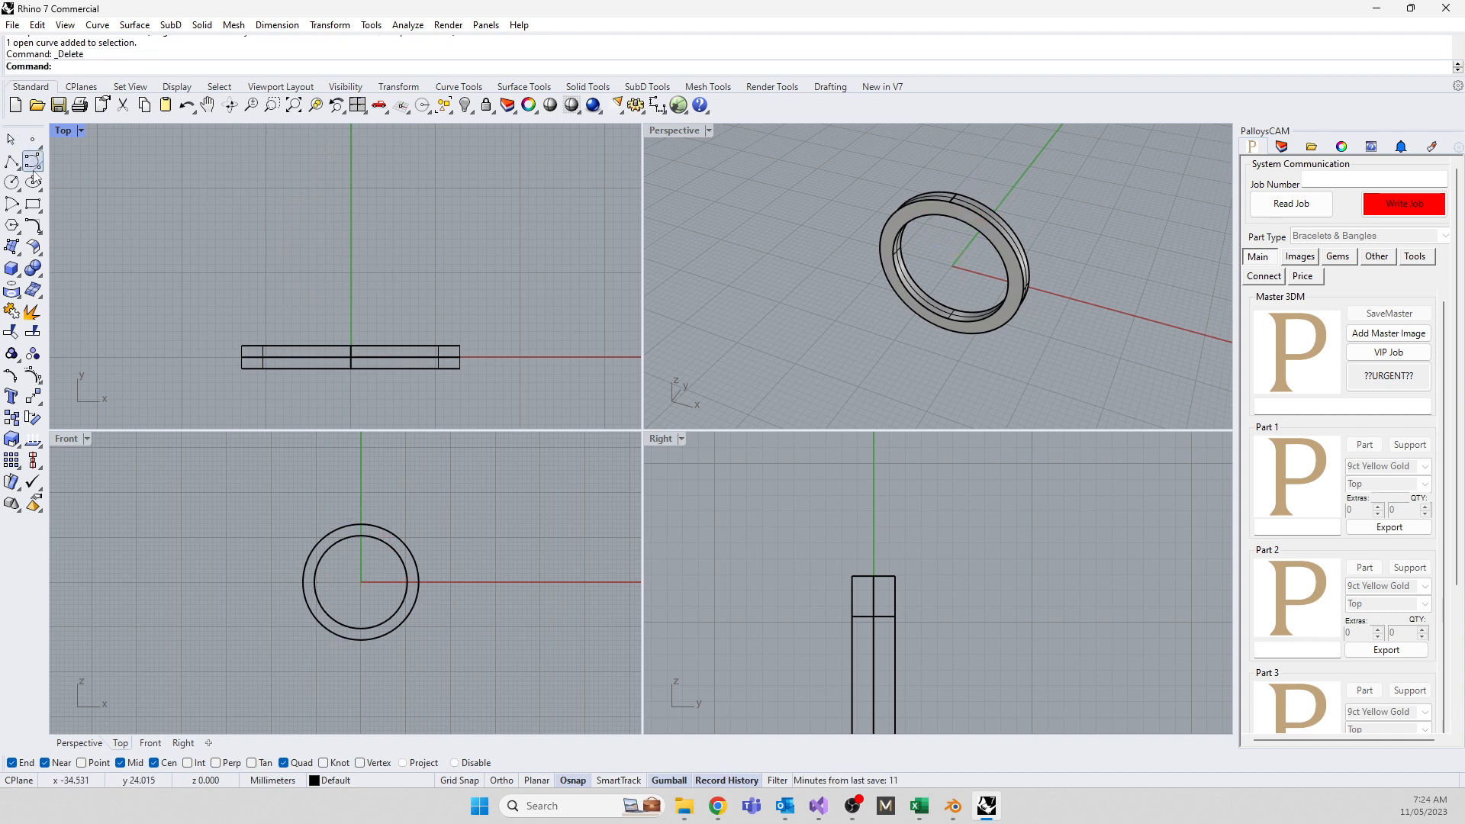
# Draw a teardrop-shaped open curve through seven interpolated points above the ring
pyautogui.click(37, 170)
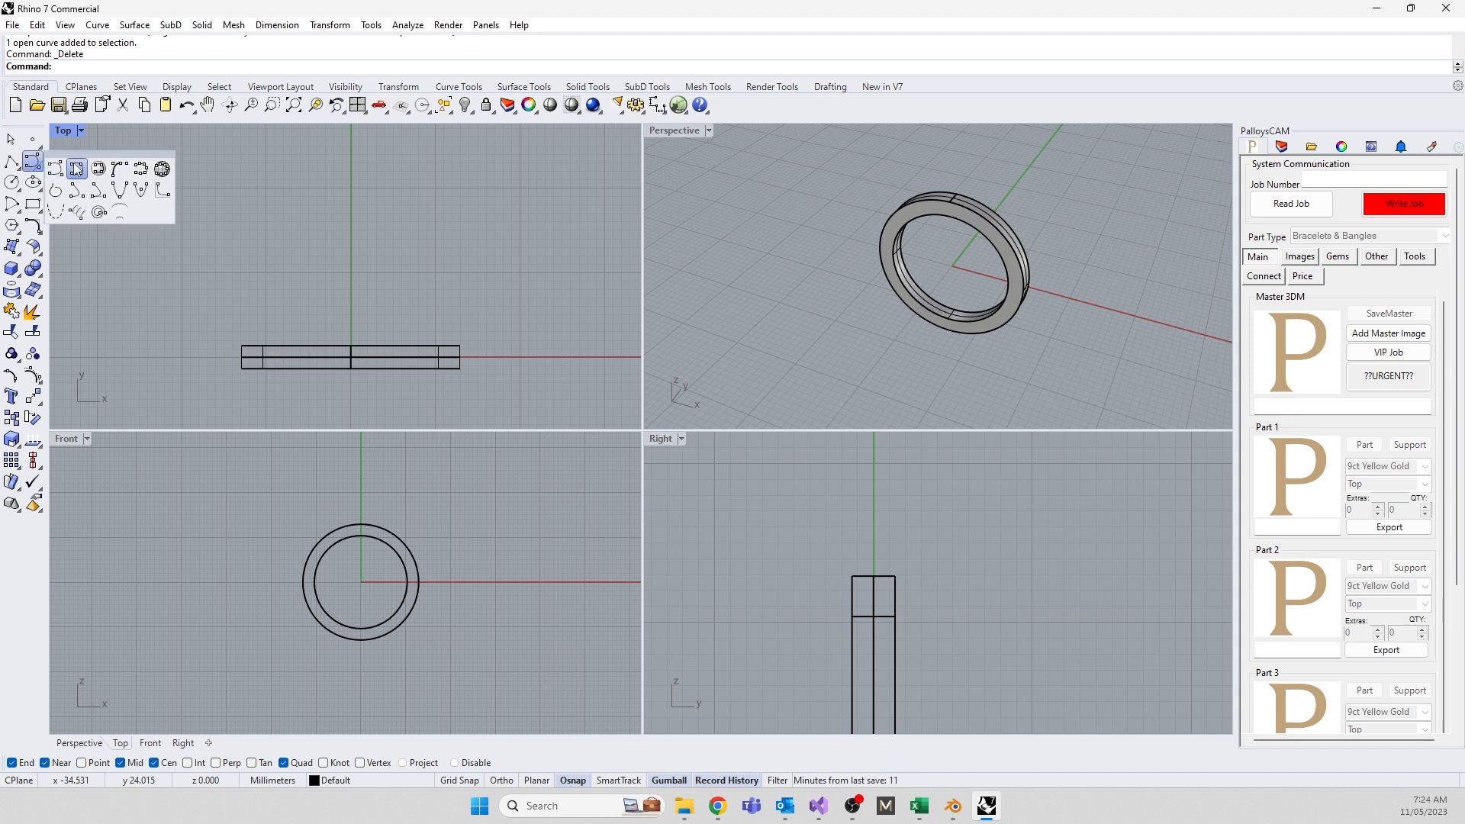
pyautogui.click(75, 165)
pyautogui.click(340, 136)
pyautogui.click(338, 170)
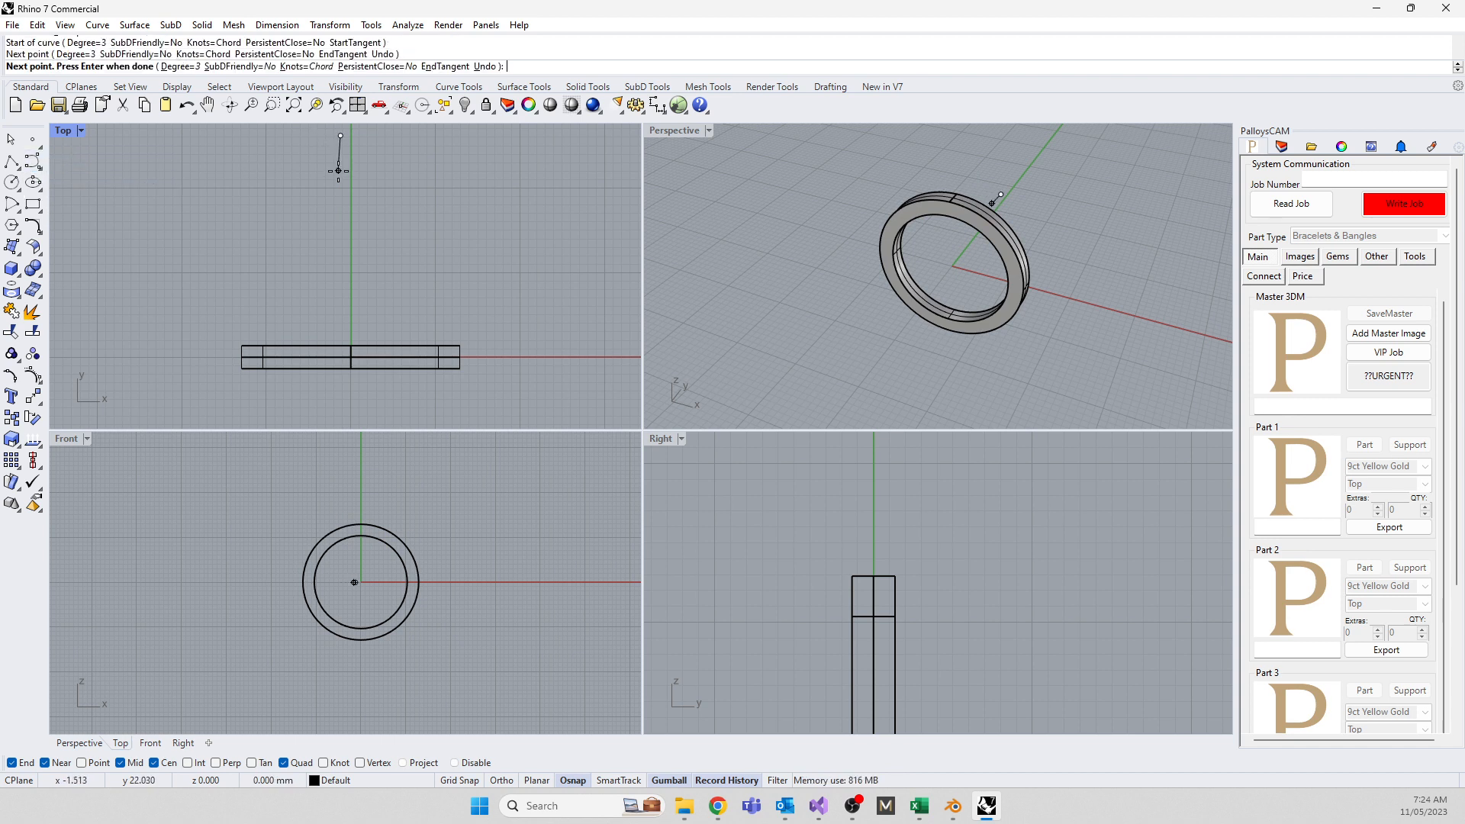
pyautogui.click(284, 236)
pyautogui.click(261, 294)
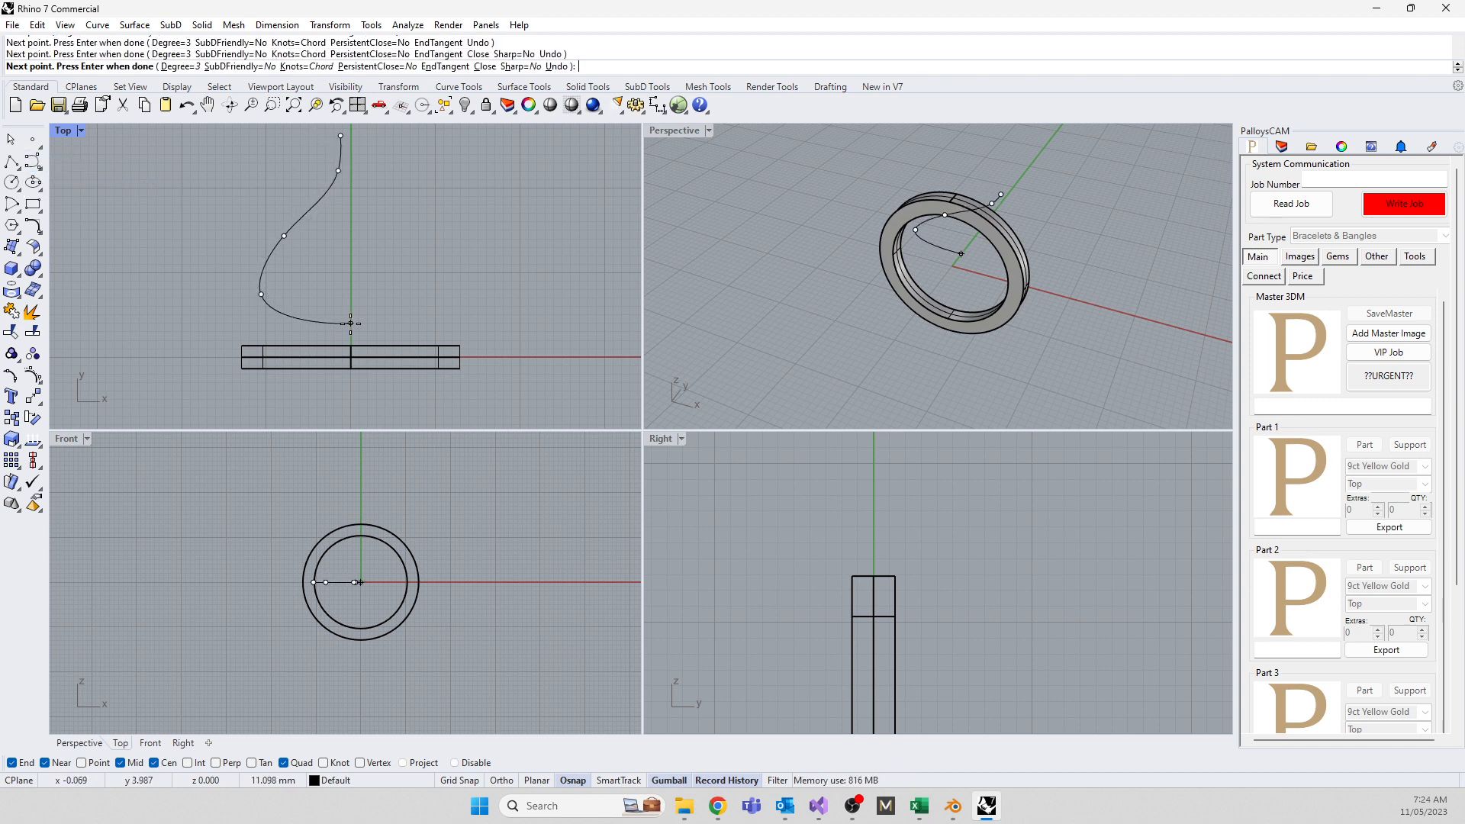
pyautogui.click(354, 323)
pyautogui.click(376, 262)
pyautogui.click(340, 236)
pyautogui.press('Return')
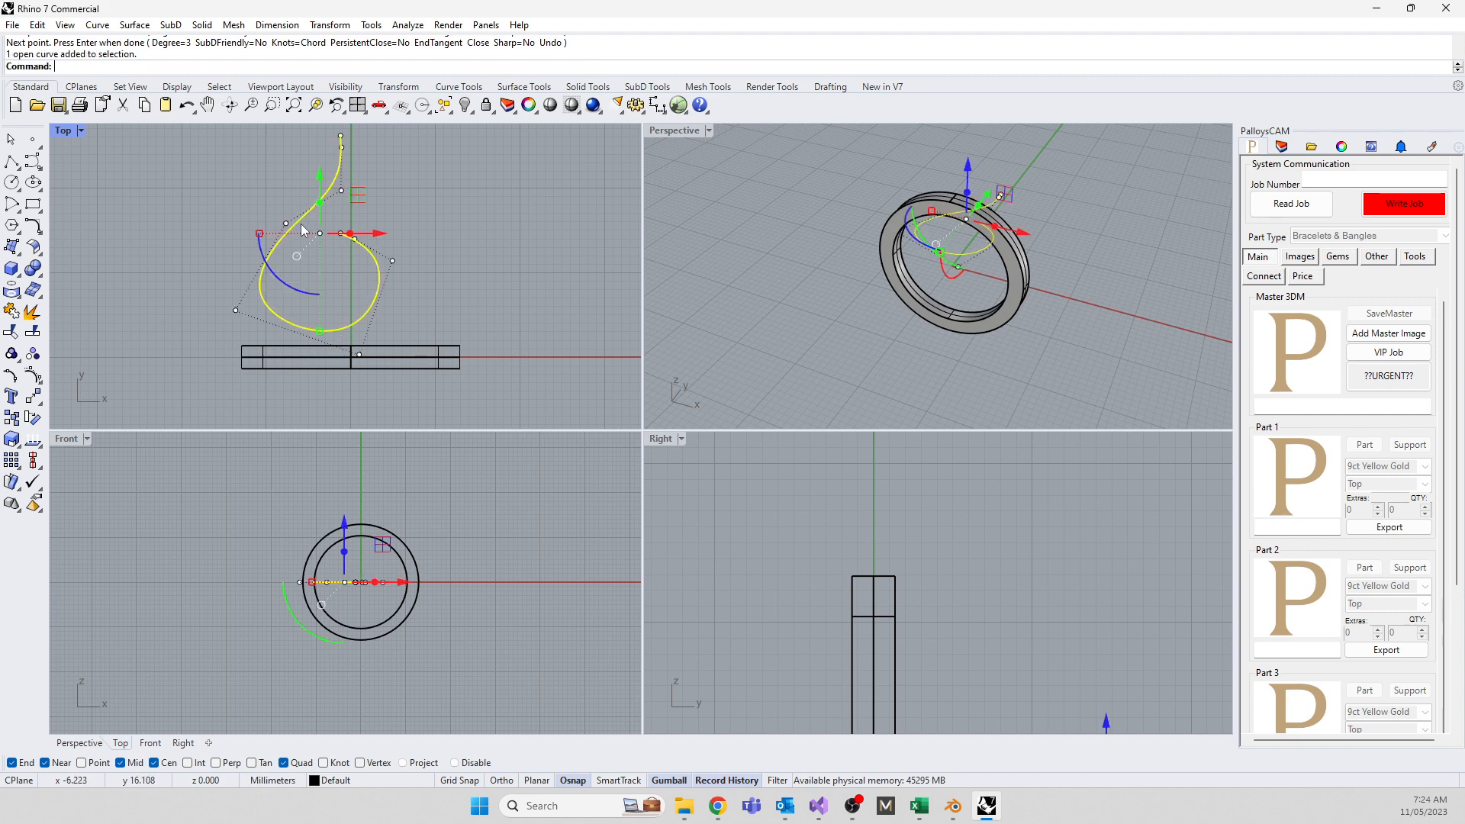
# In the maximized Top view, drag several control points to widen and round the swirl's loop
pyautogui.doubleClick(62, 132)
pyautogui.moveTo(473, 258); pyautogui.dragTo(485, 338, button='right')
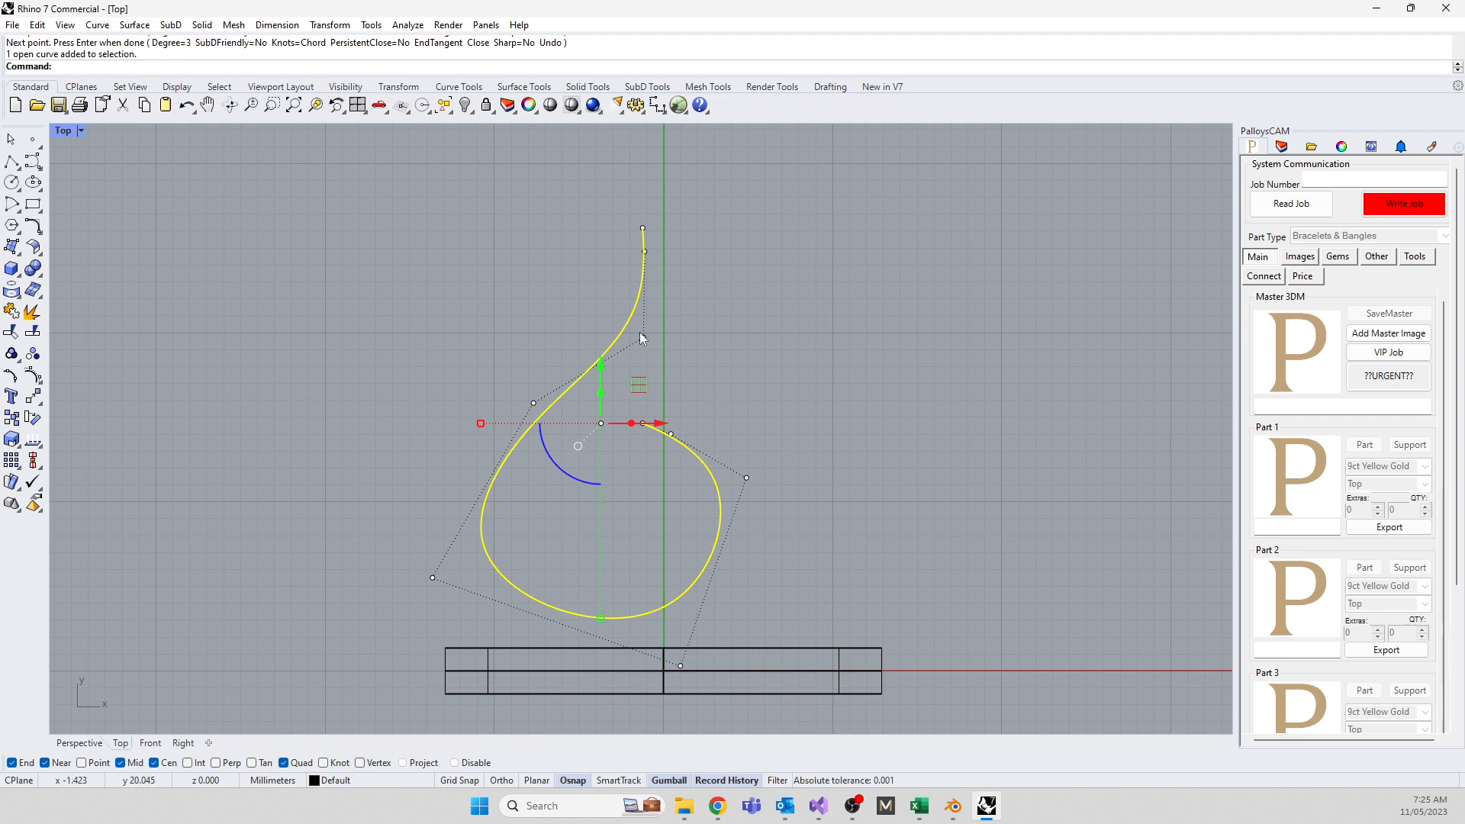
pyautogui.moveTo(643, 336); pyautogui.dragTo(601, 332)
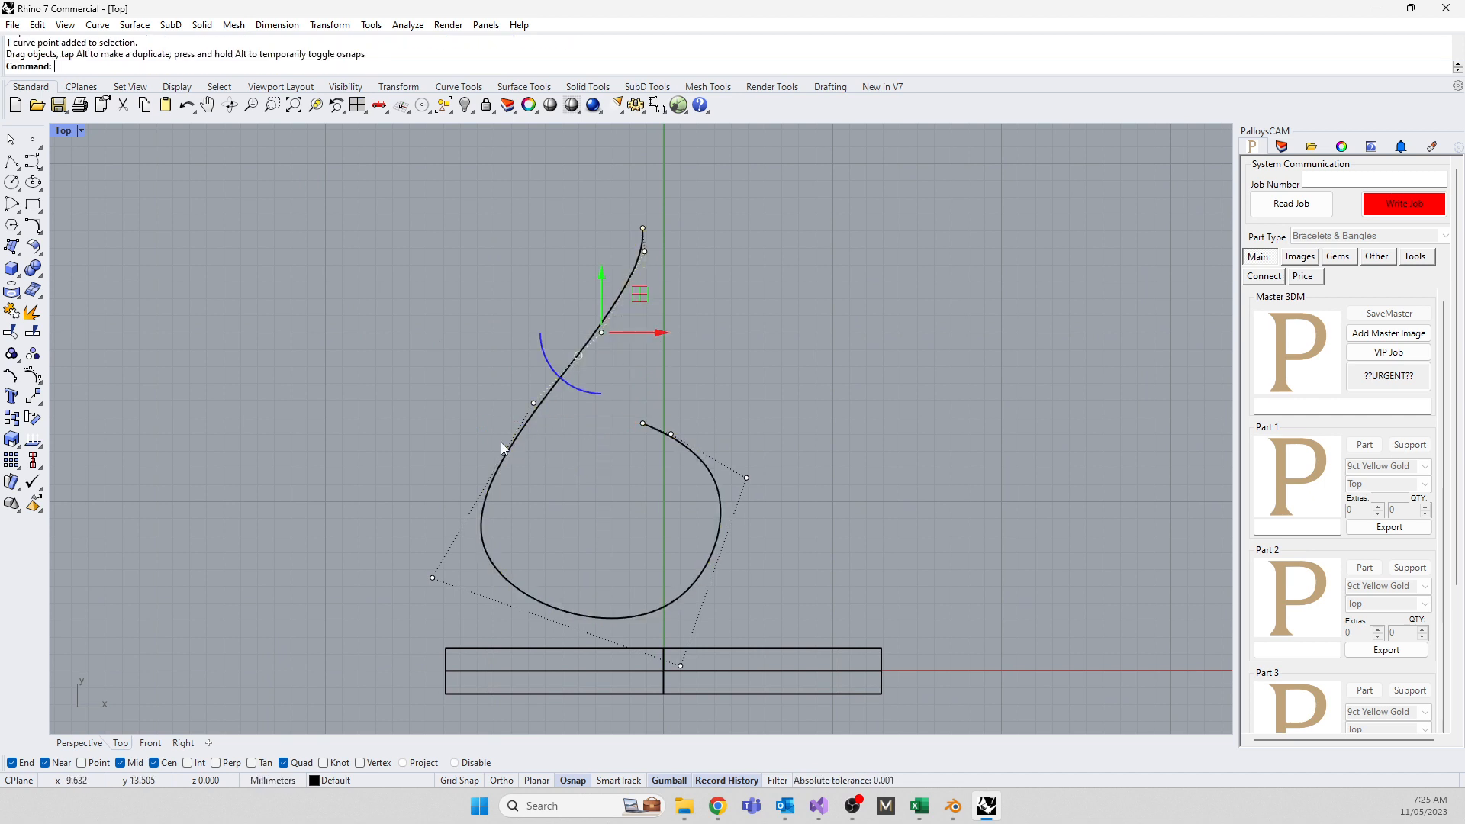
pyautogui.click(433, 577)
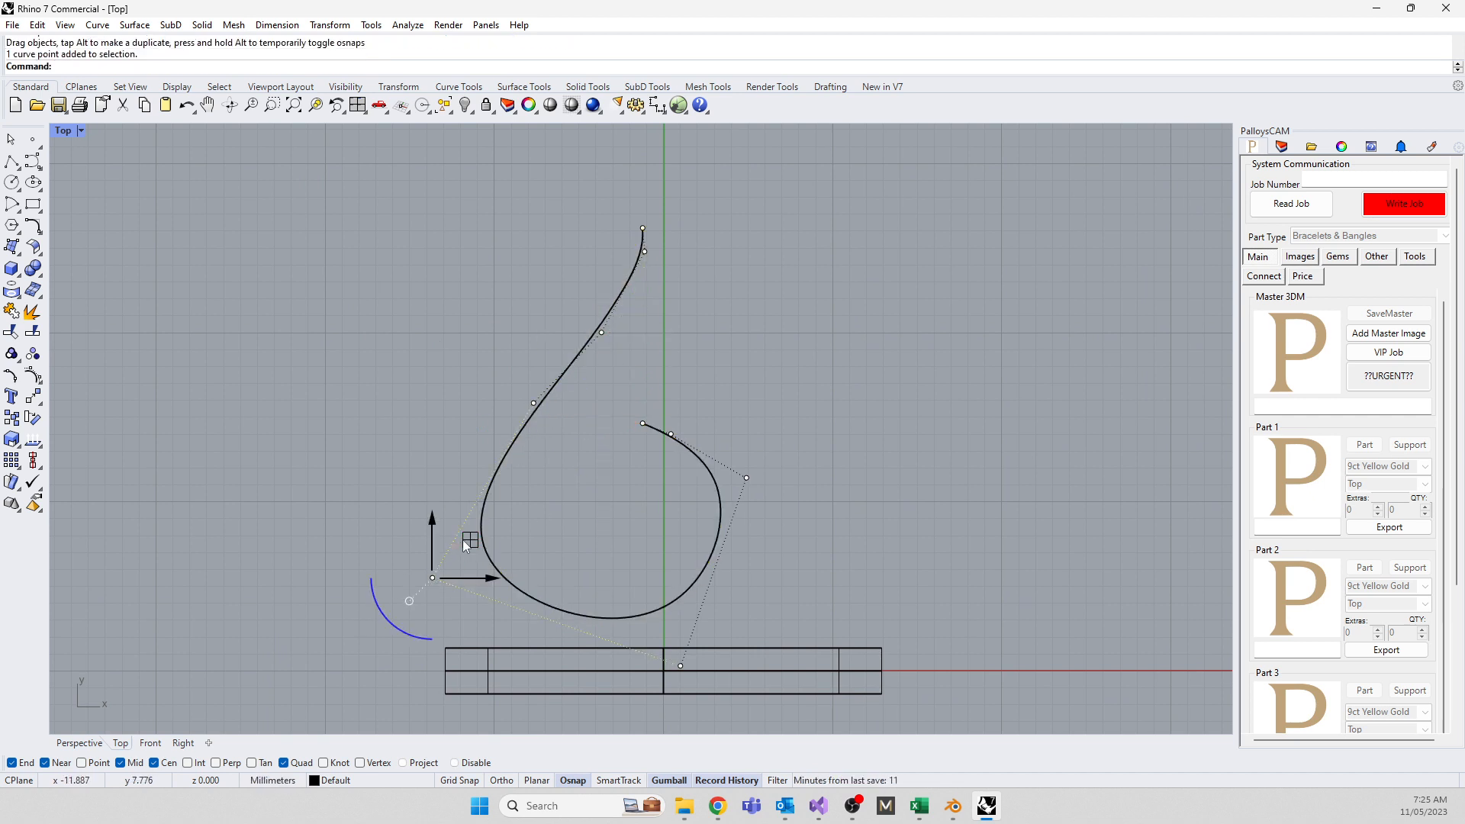
pyautogui.moveTo(467, 543); pyautogui.dragTo(511, 549)
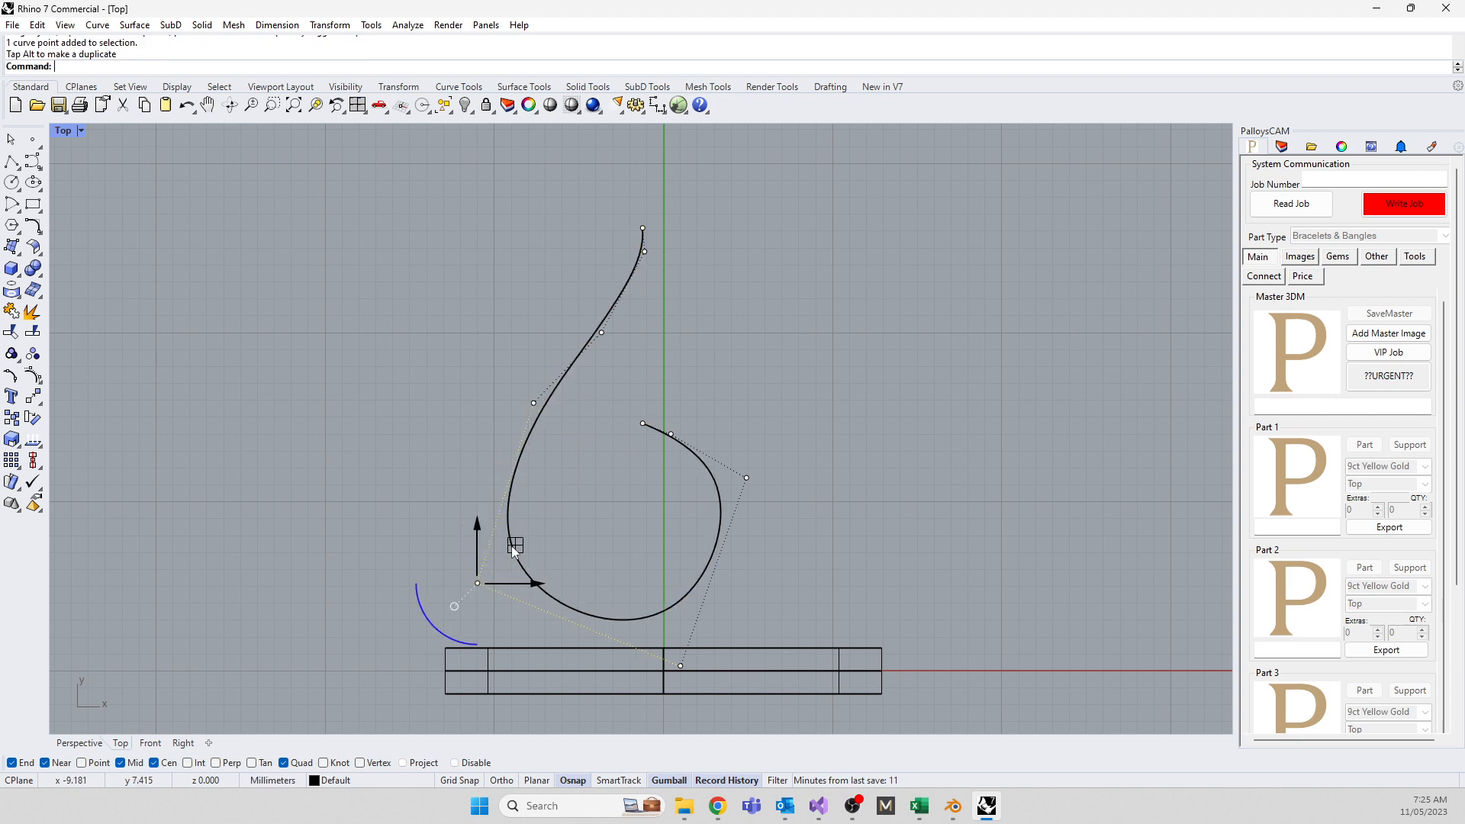
pyautogui.click(645, 423)
pyautogui.moveTo(679, 383); pyautogui.dragTo(655, 443)
pyautogui.click(671, 432)
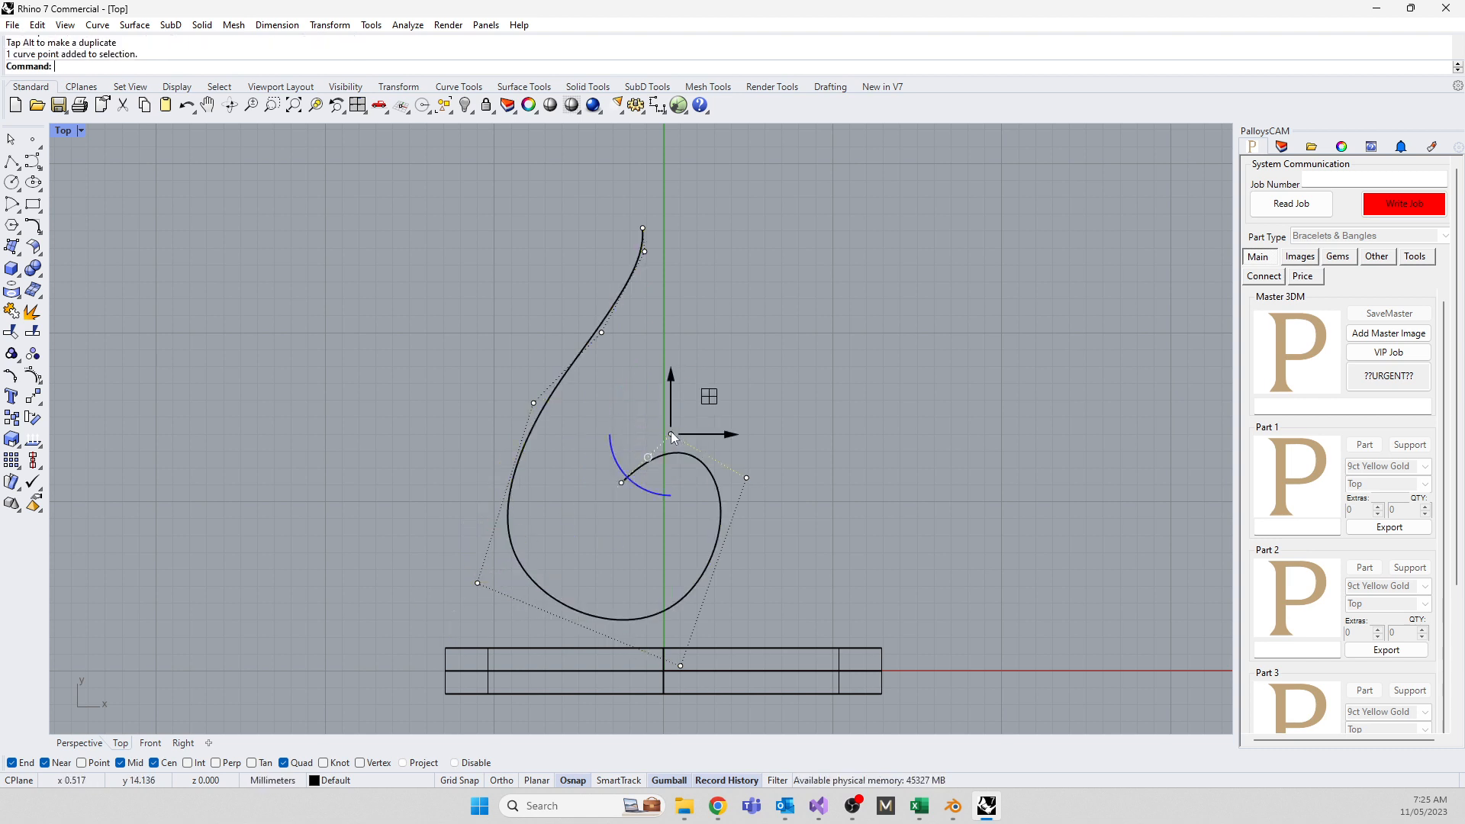
pyautogui.moveTo(709, 397); pyautogui.dragTo(700, 373)
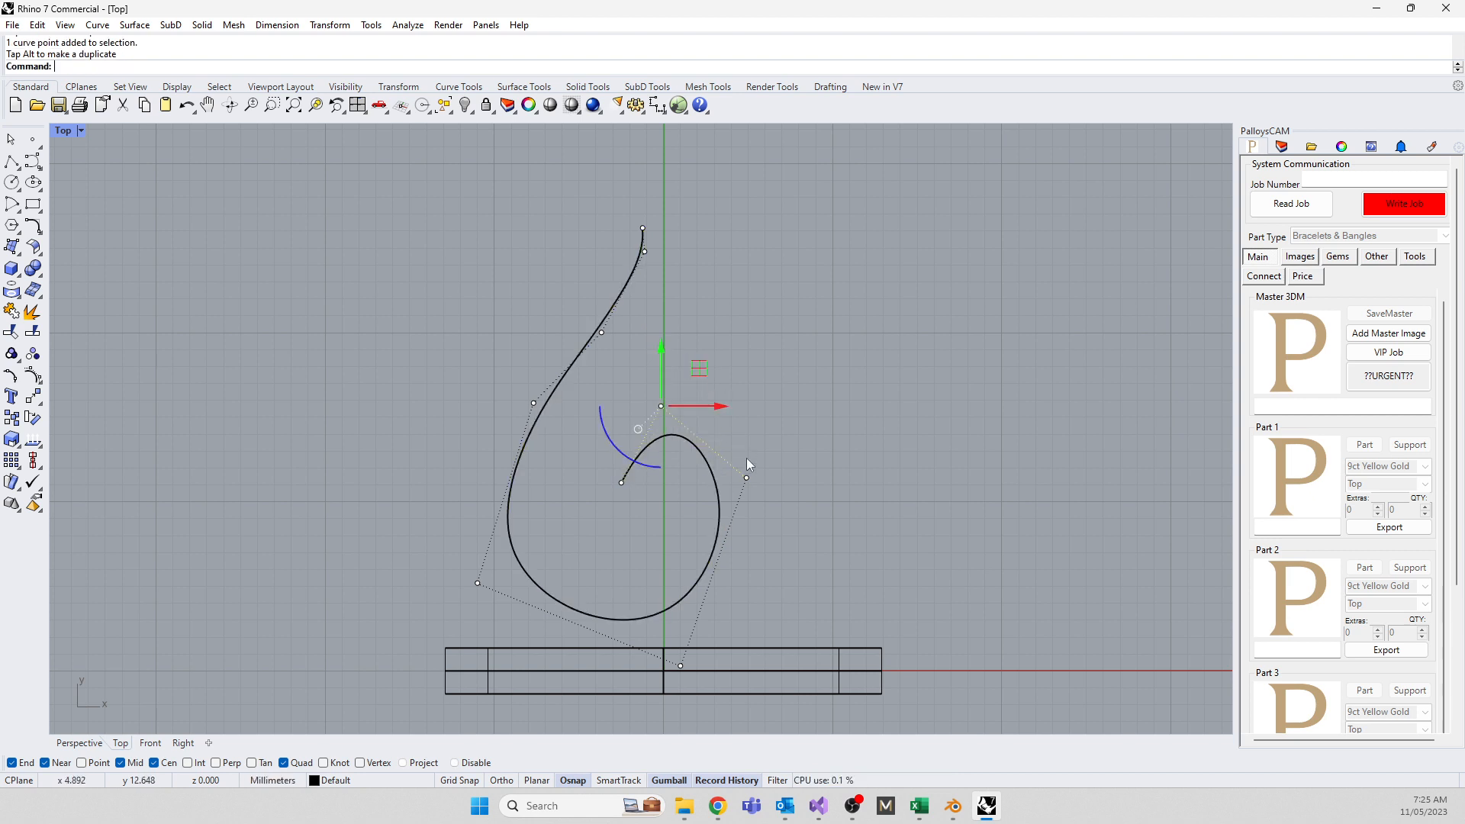
pyautogui.click(746, 477)
pyautogui.moveTo(791, 453); pyautogui.dragTo(830, 463)
pyautogui.click(807, 534)
# Fair the swirl curve twice with default tolerance, then undo the second fairing
pyautogui.click(667, 618)
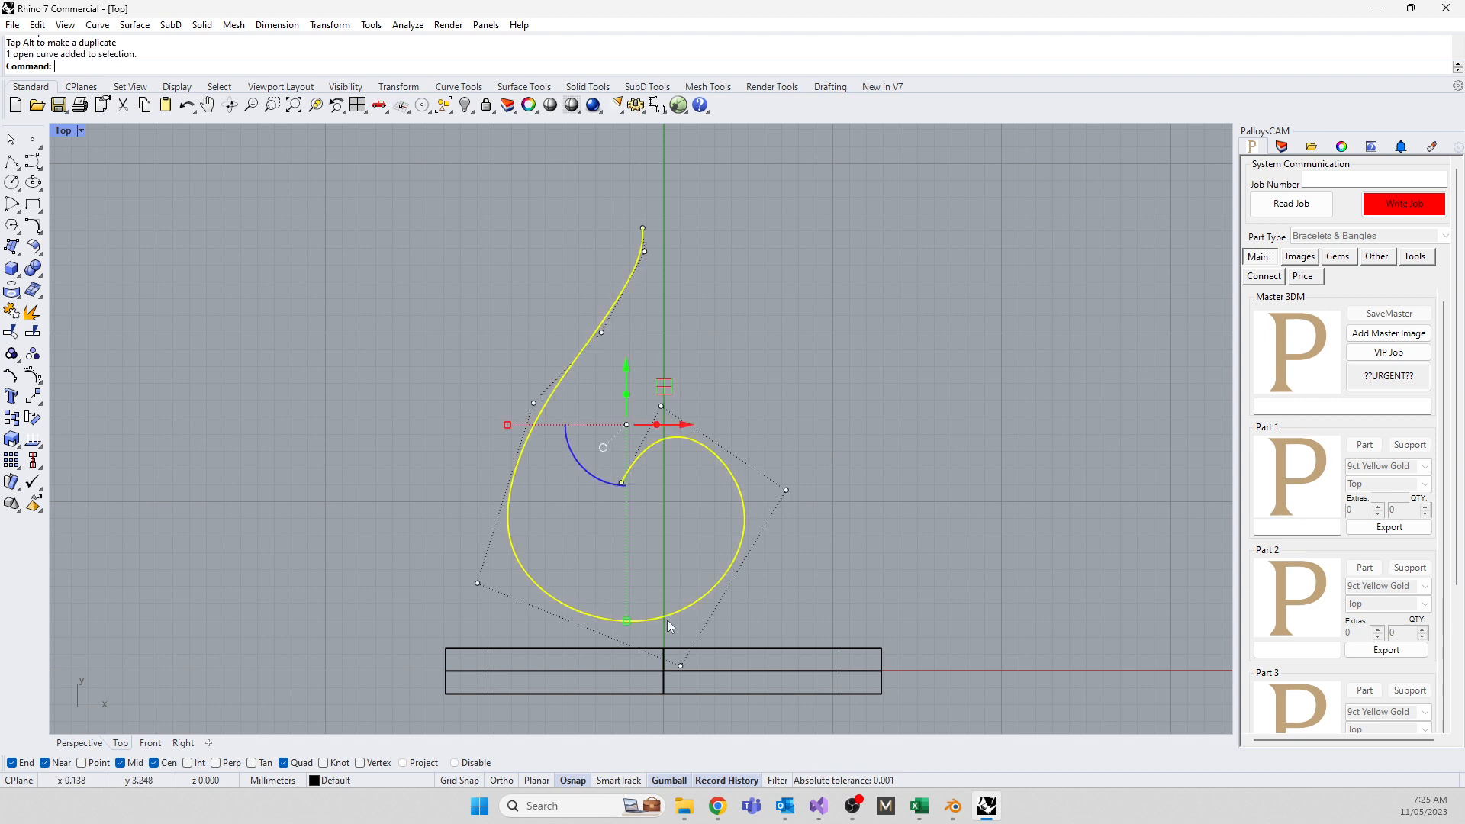
pyautogui.write('Fair')
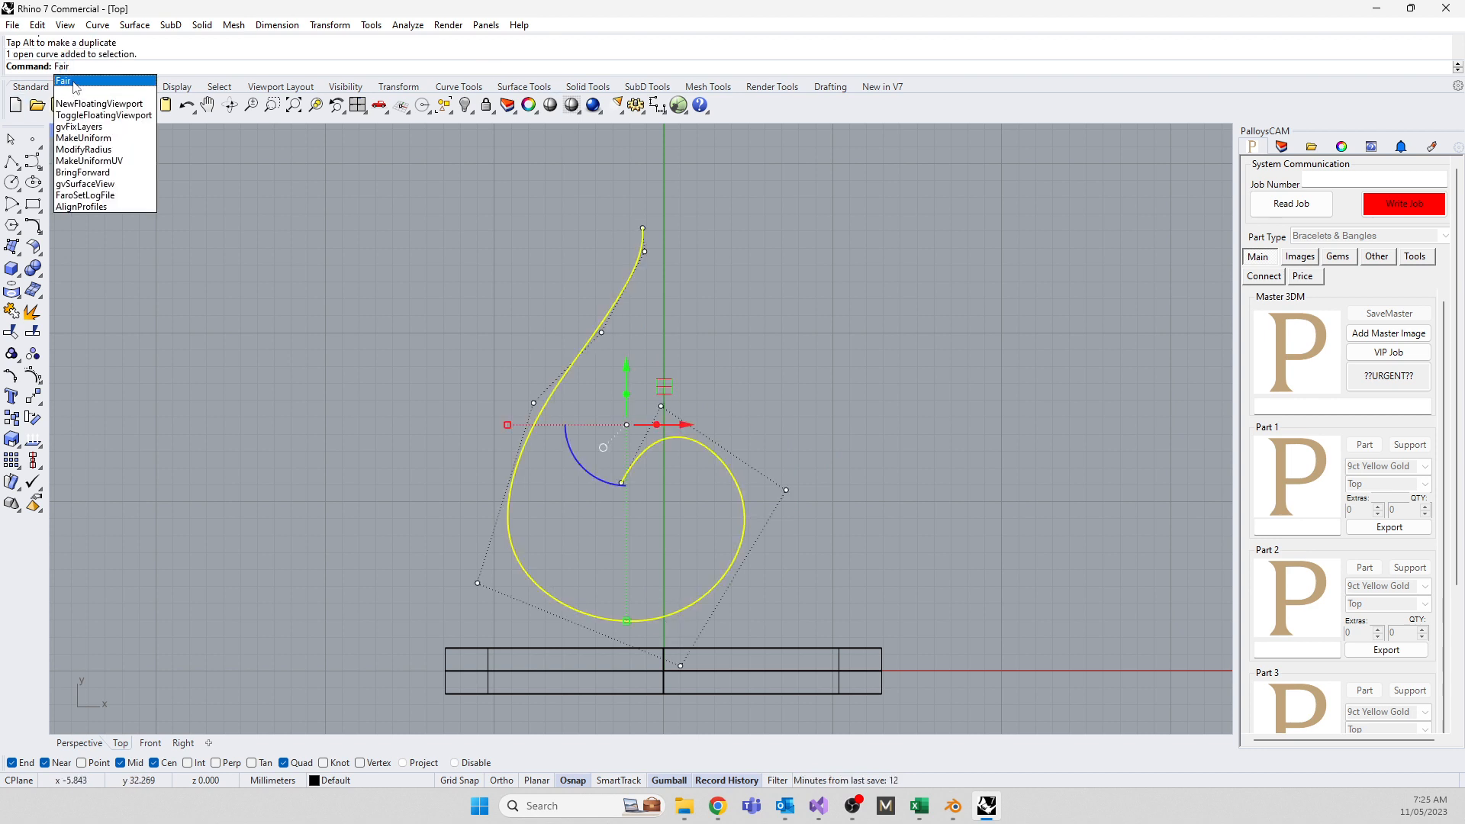
pyautogui.press('Return')
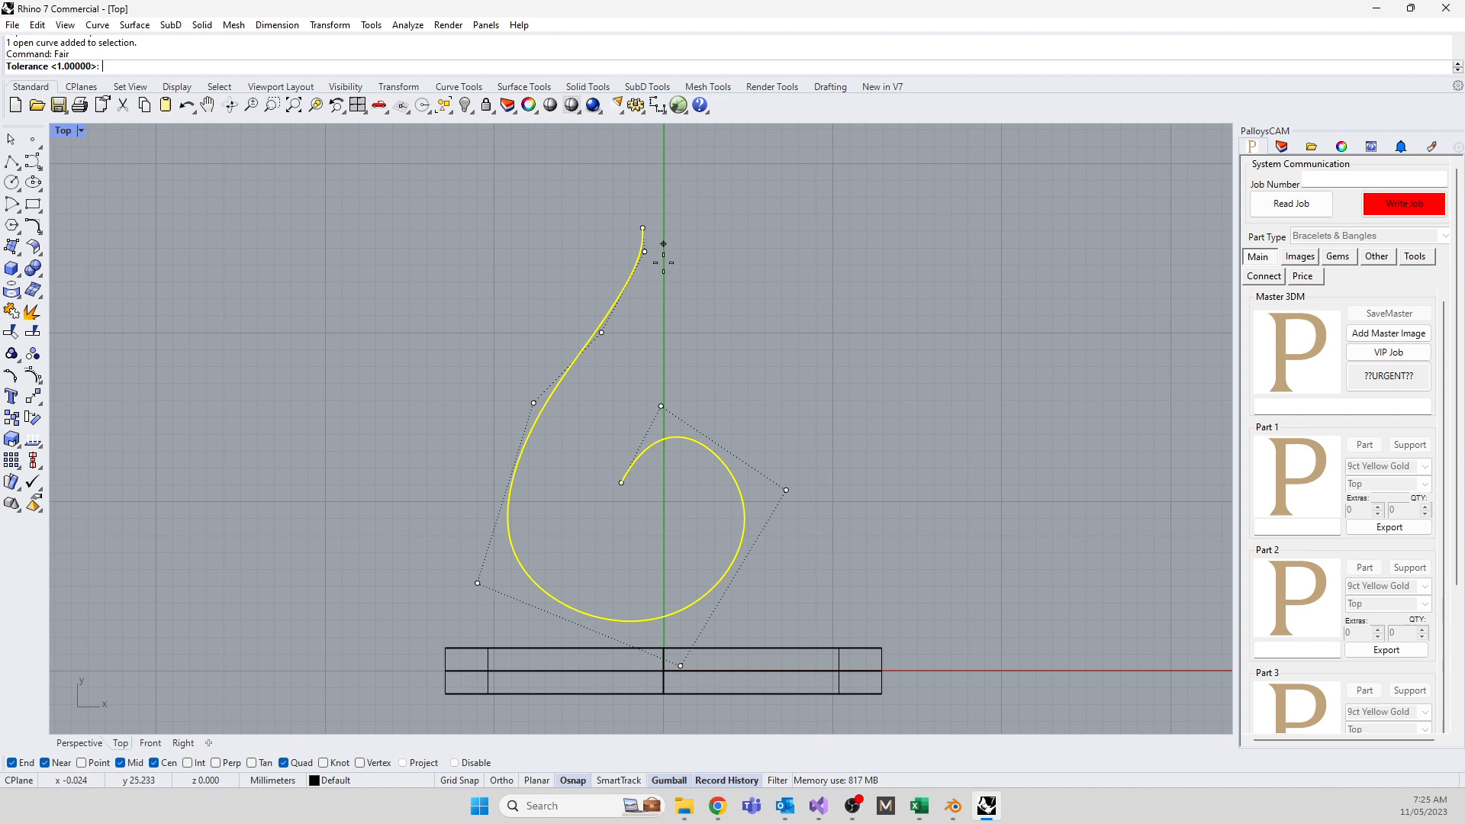
pyautogui.press('Return')
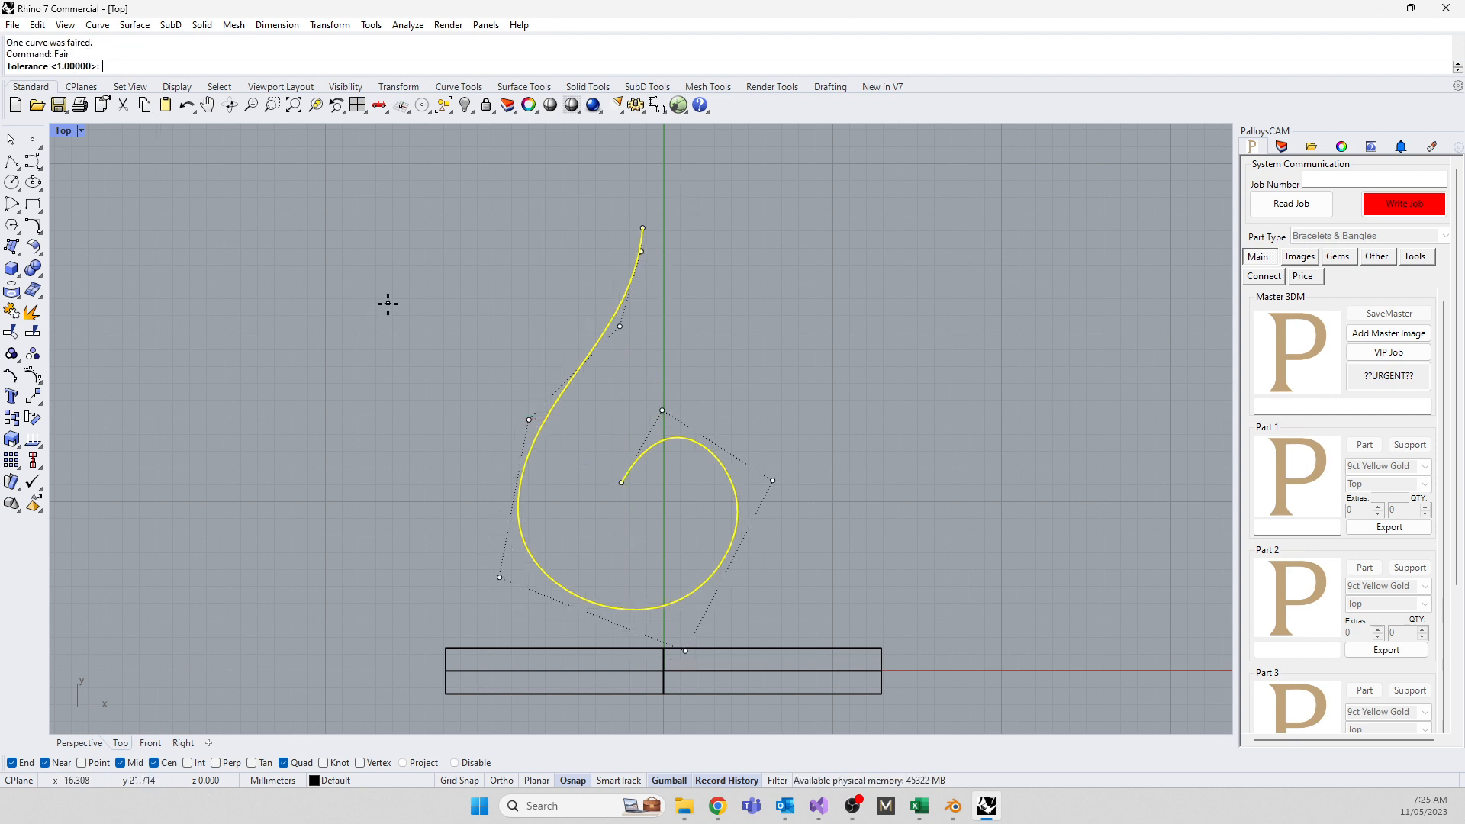
pyautogui.press('Return')
pyautogui.press('Return')
pyautogui.press('Return')
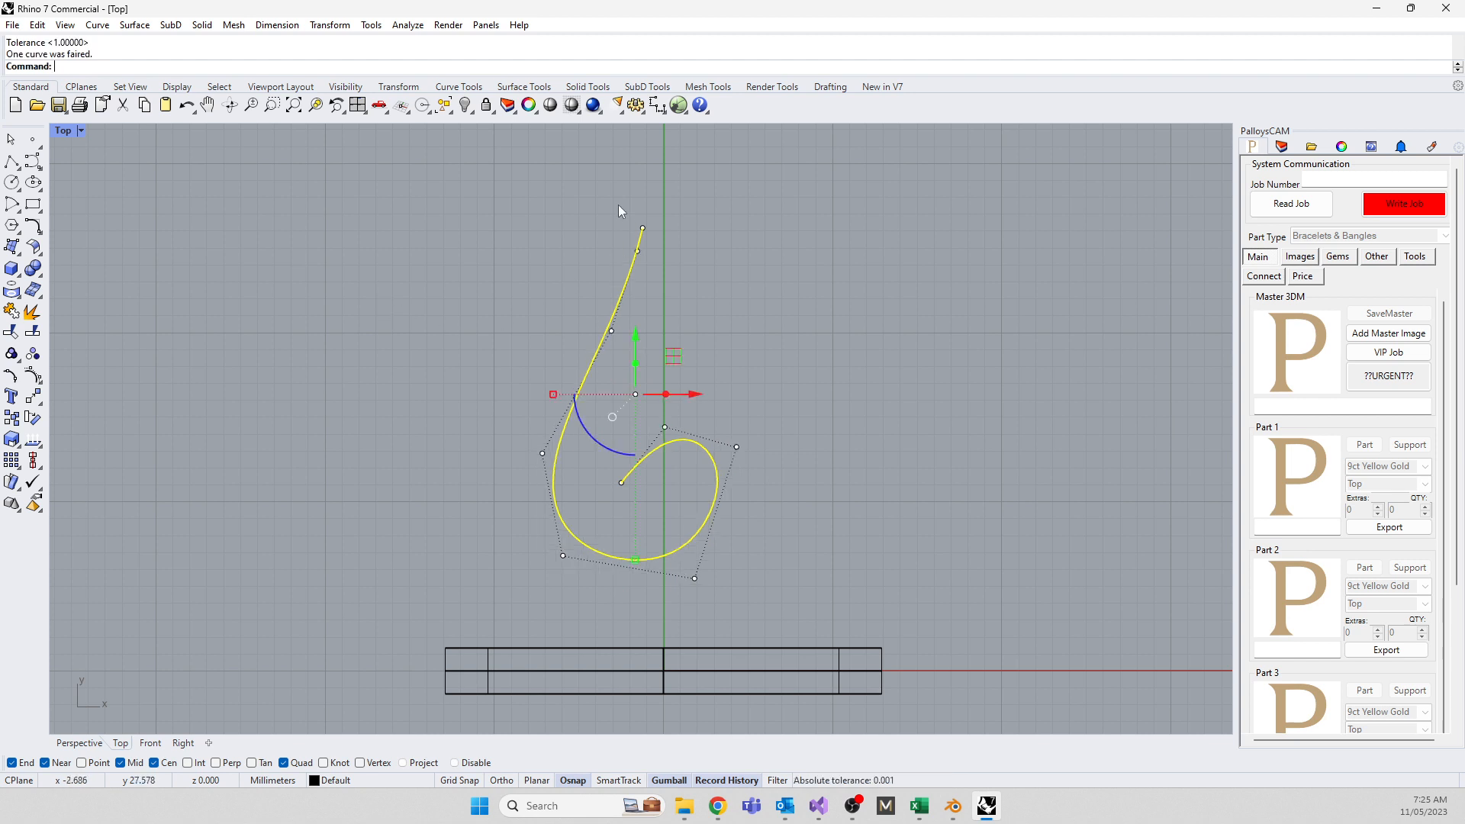
pyautogui.hotkey('ctrl', 'z')
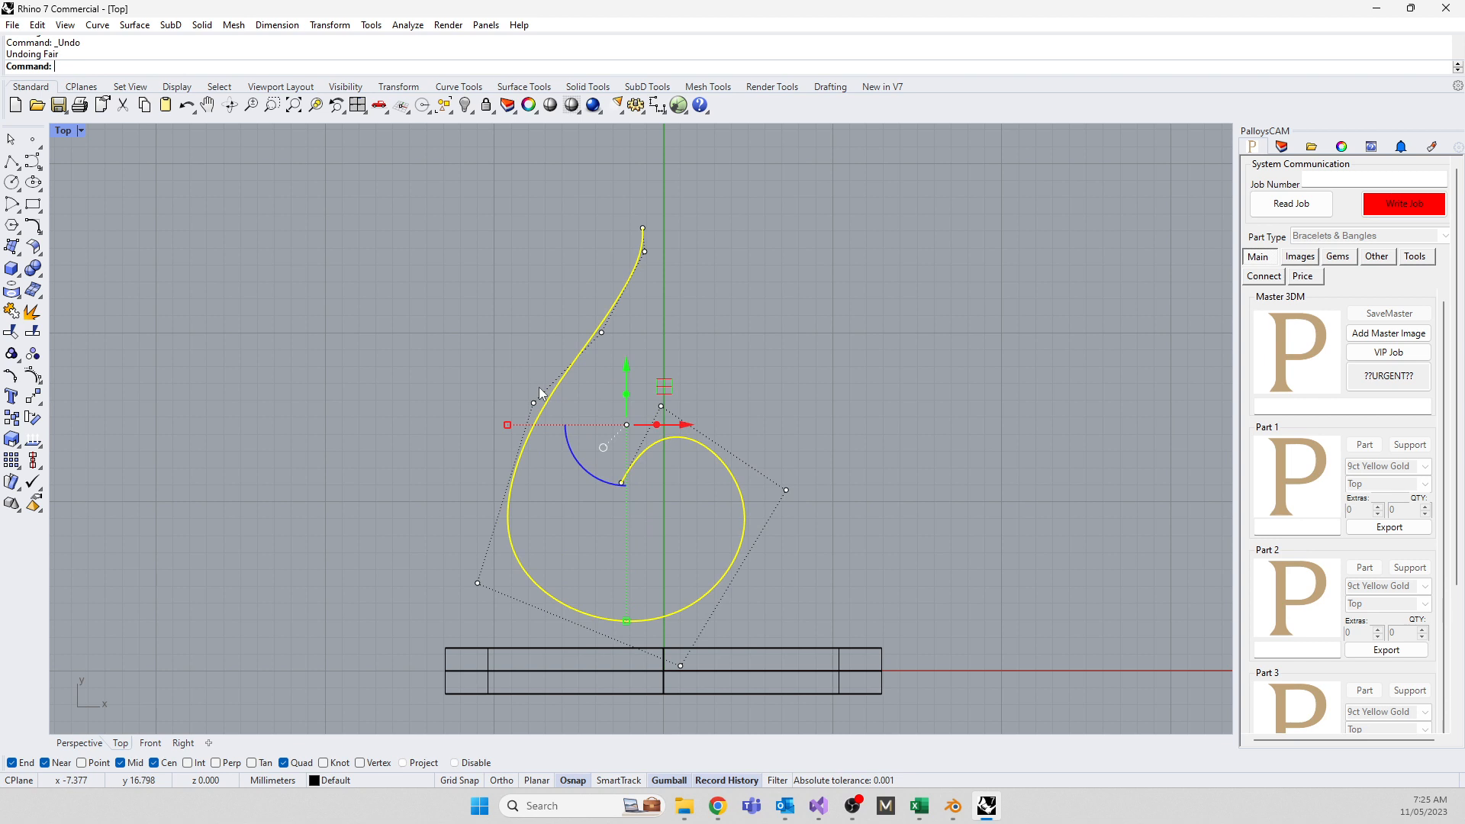
# Select the swirl curve with a crossing window and delete it
pyautogui.click(536, 394)
pyautogui.moveTo(861, 367); pyautogui.dragTo(334, 242)
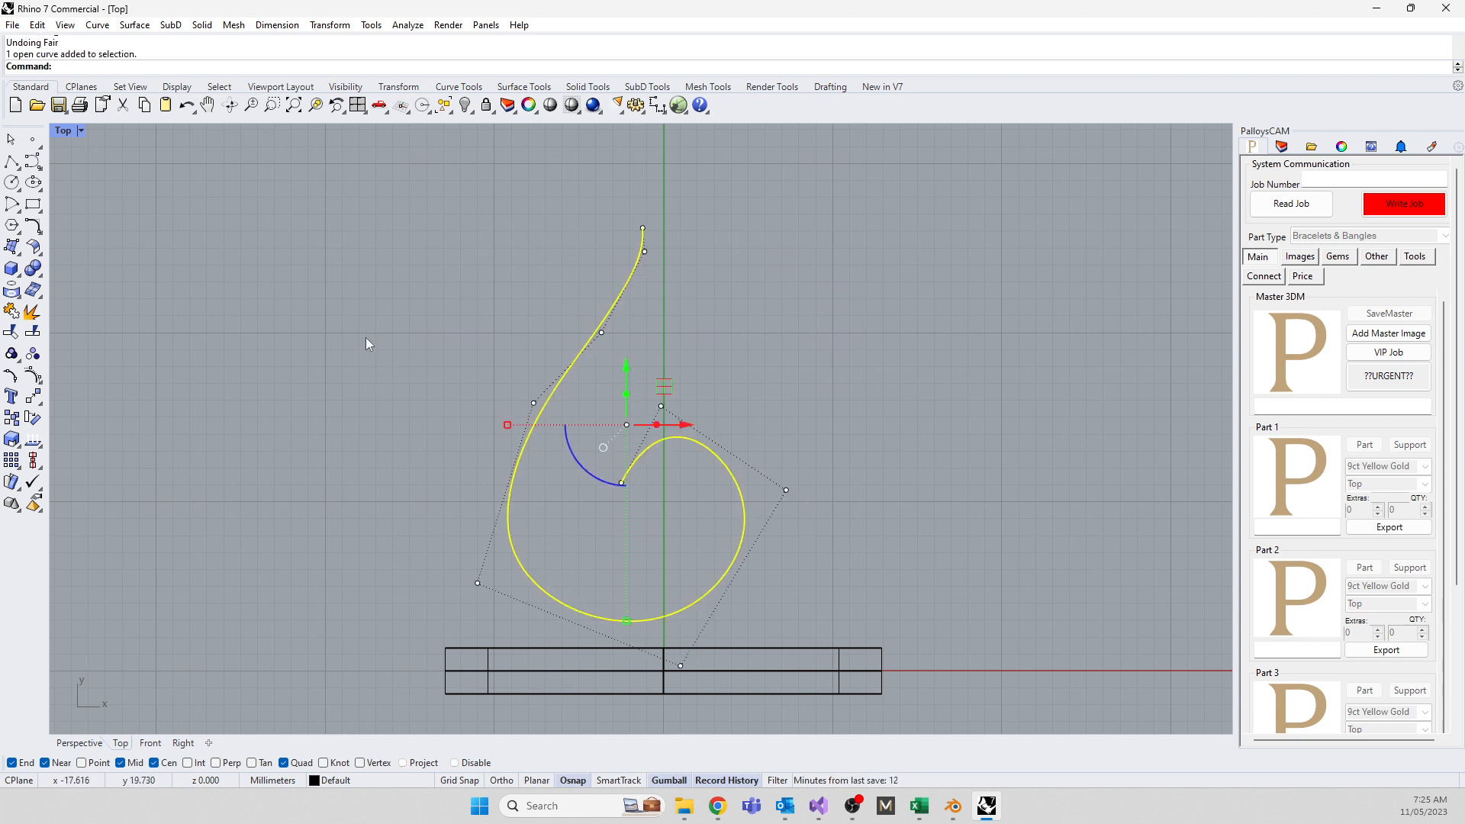
pyautogui.press('Delete')
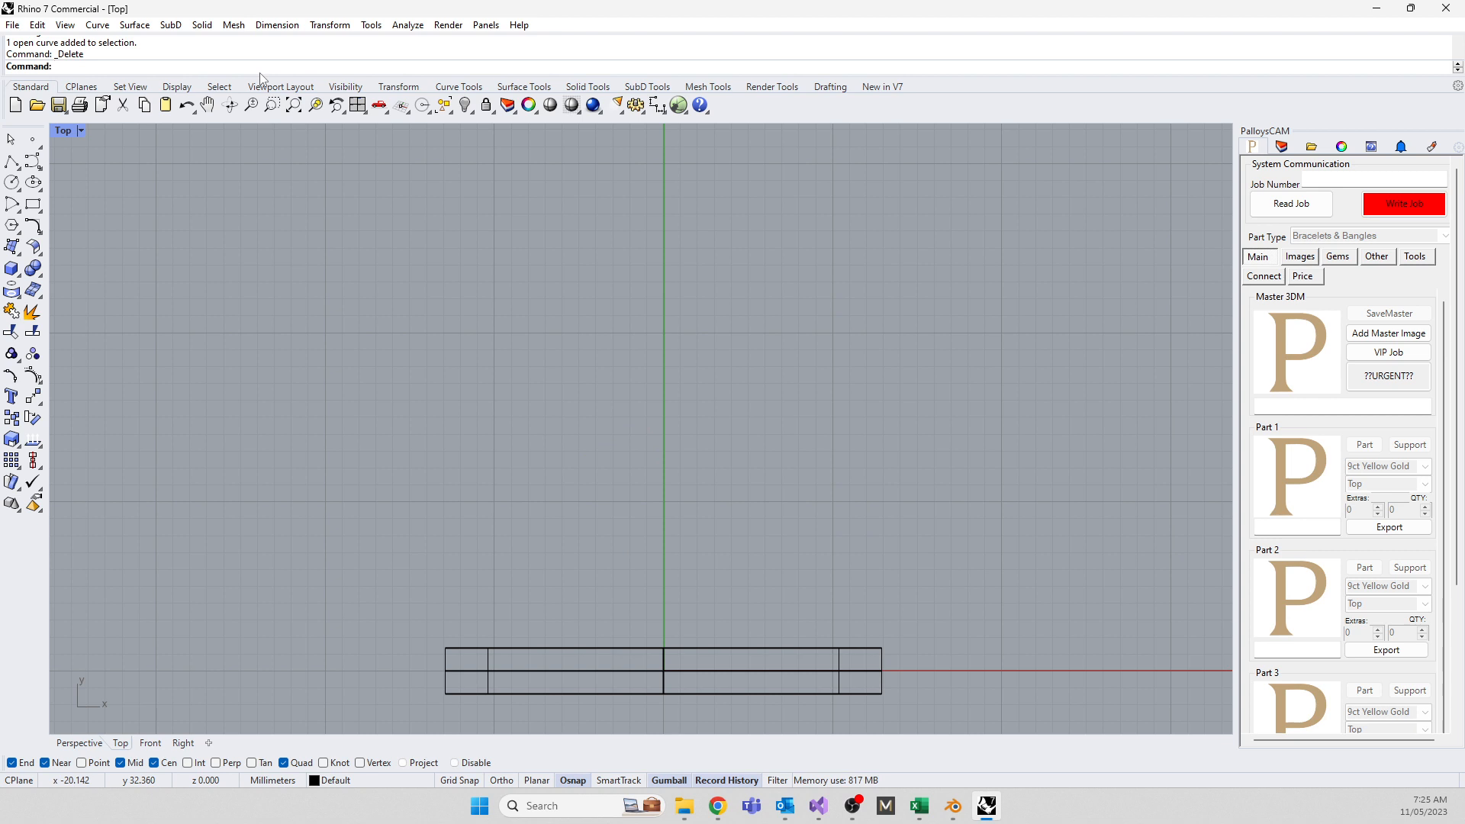
# Cancel a stray Join, close the Insert dialog unused, and restore four viewports with the ring centred
pyautogui.write('j')
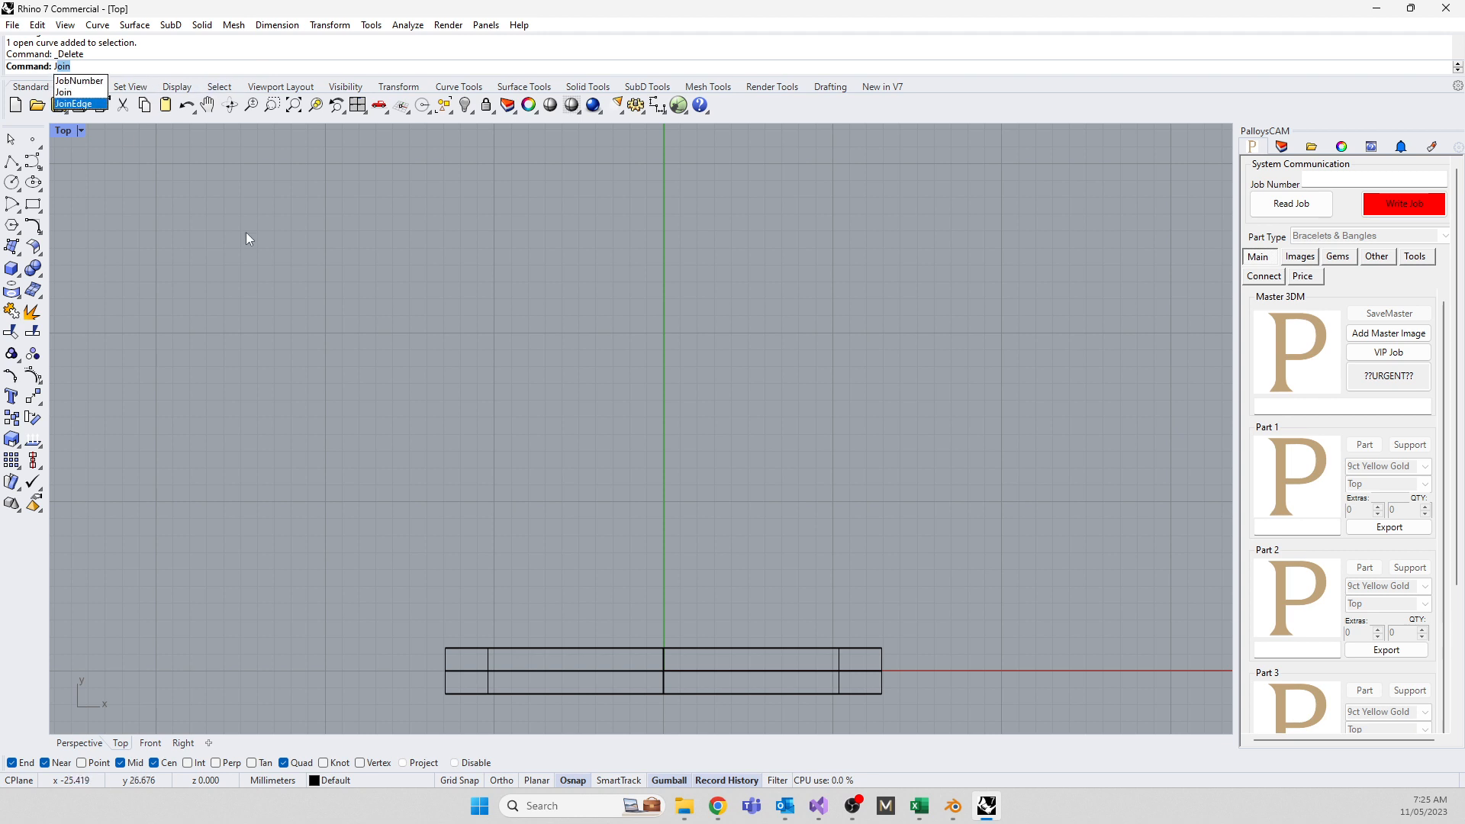
pyautogui.press('Escape')
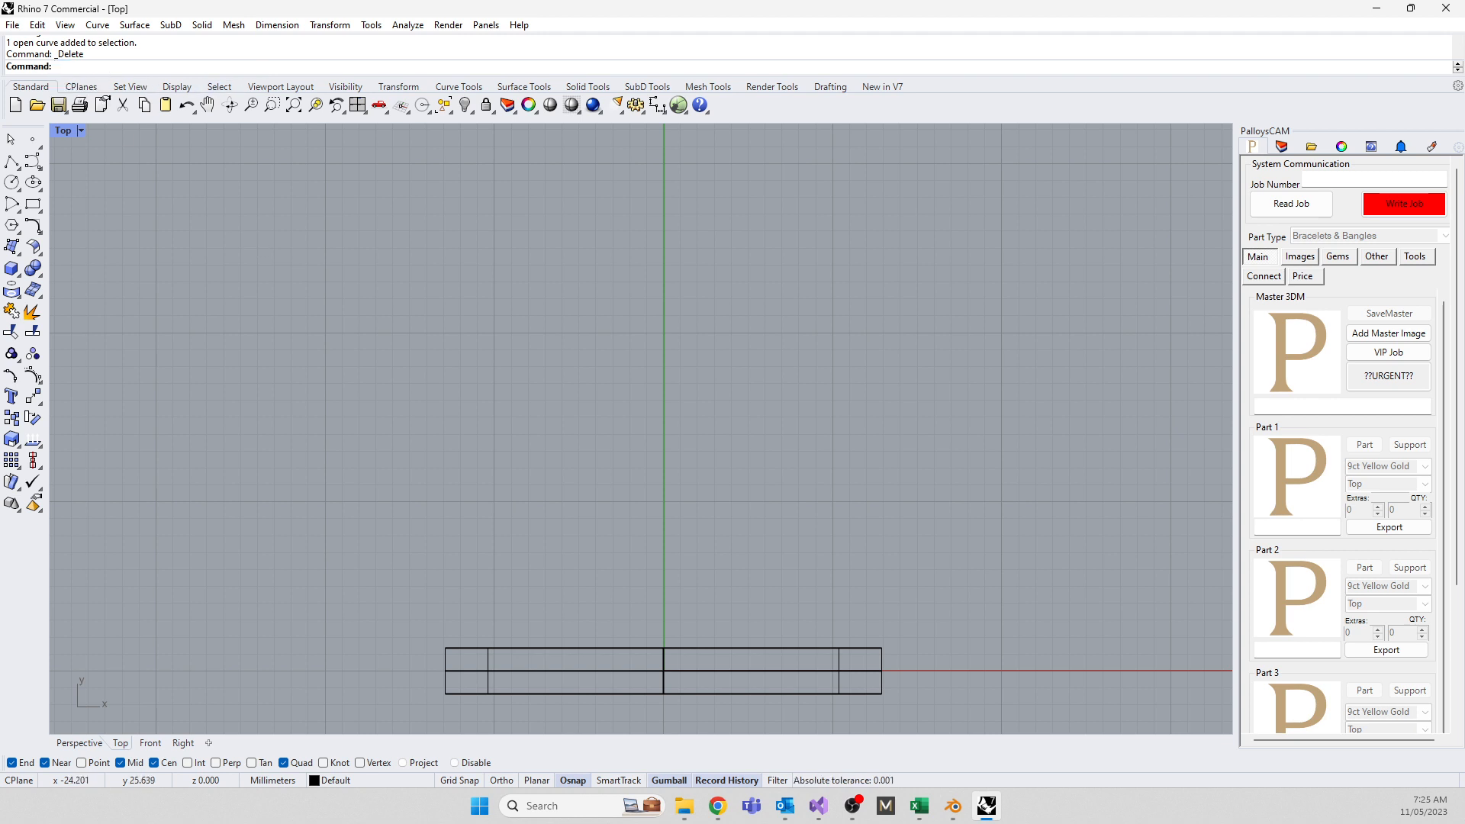
pyautogui.write('i')
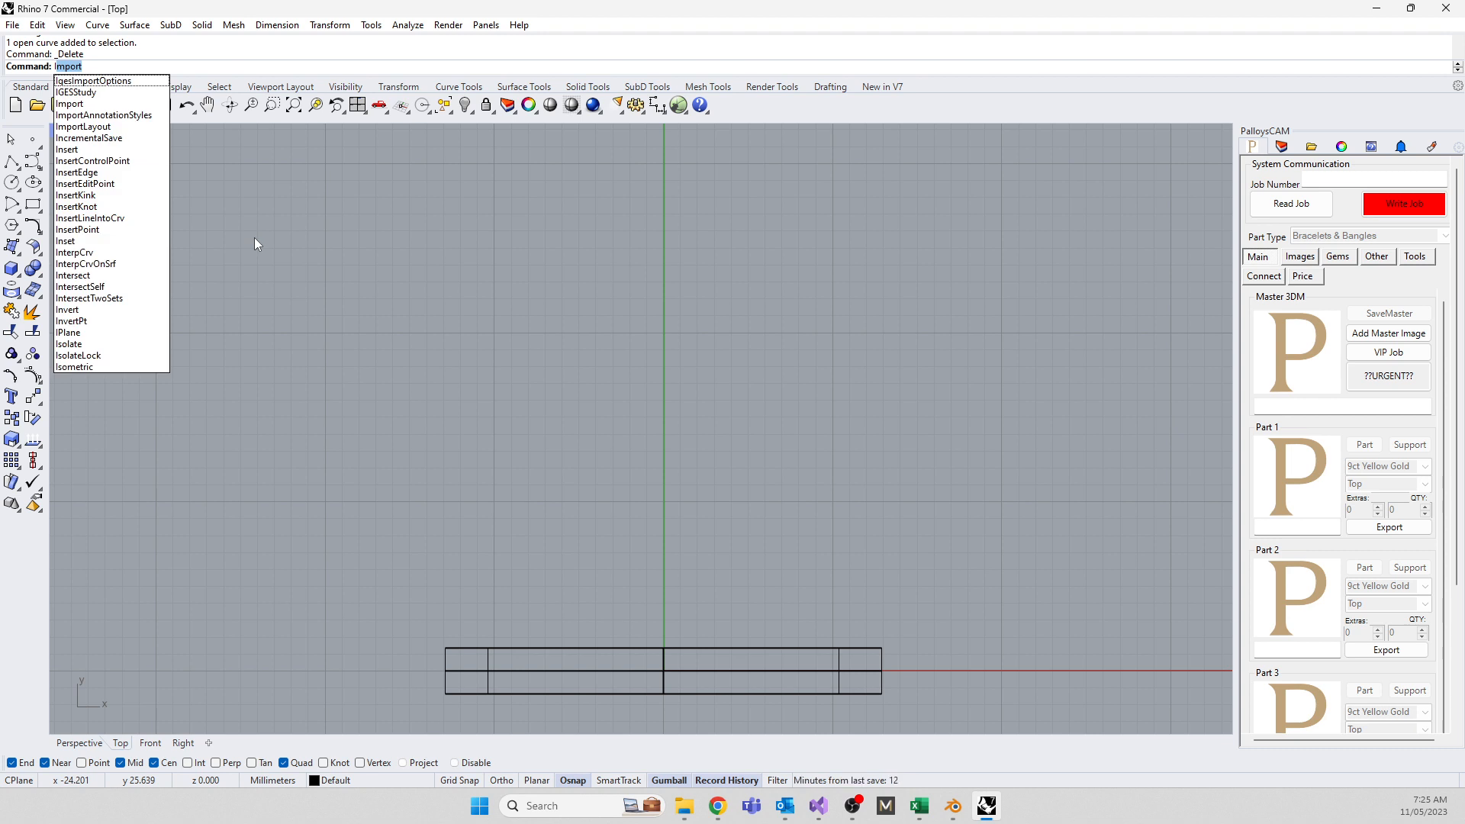
pyautogui.click(78, 150)
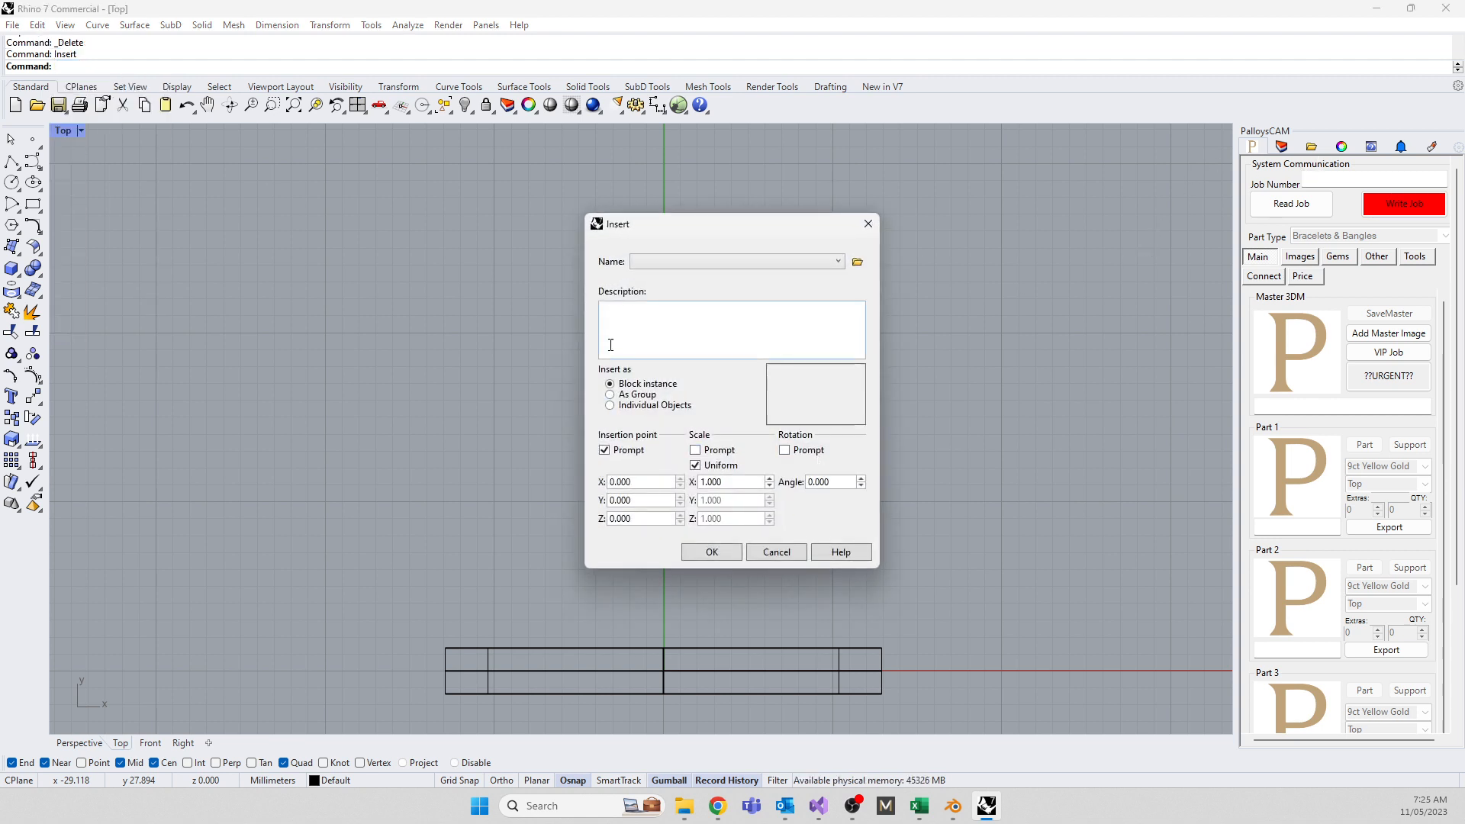
pyautogui.click(866, 221)
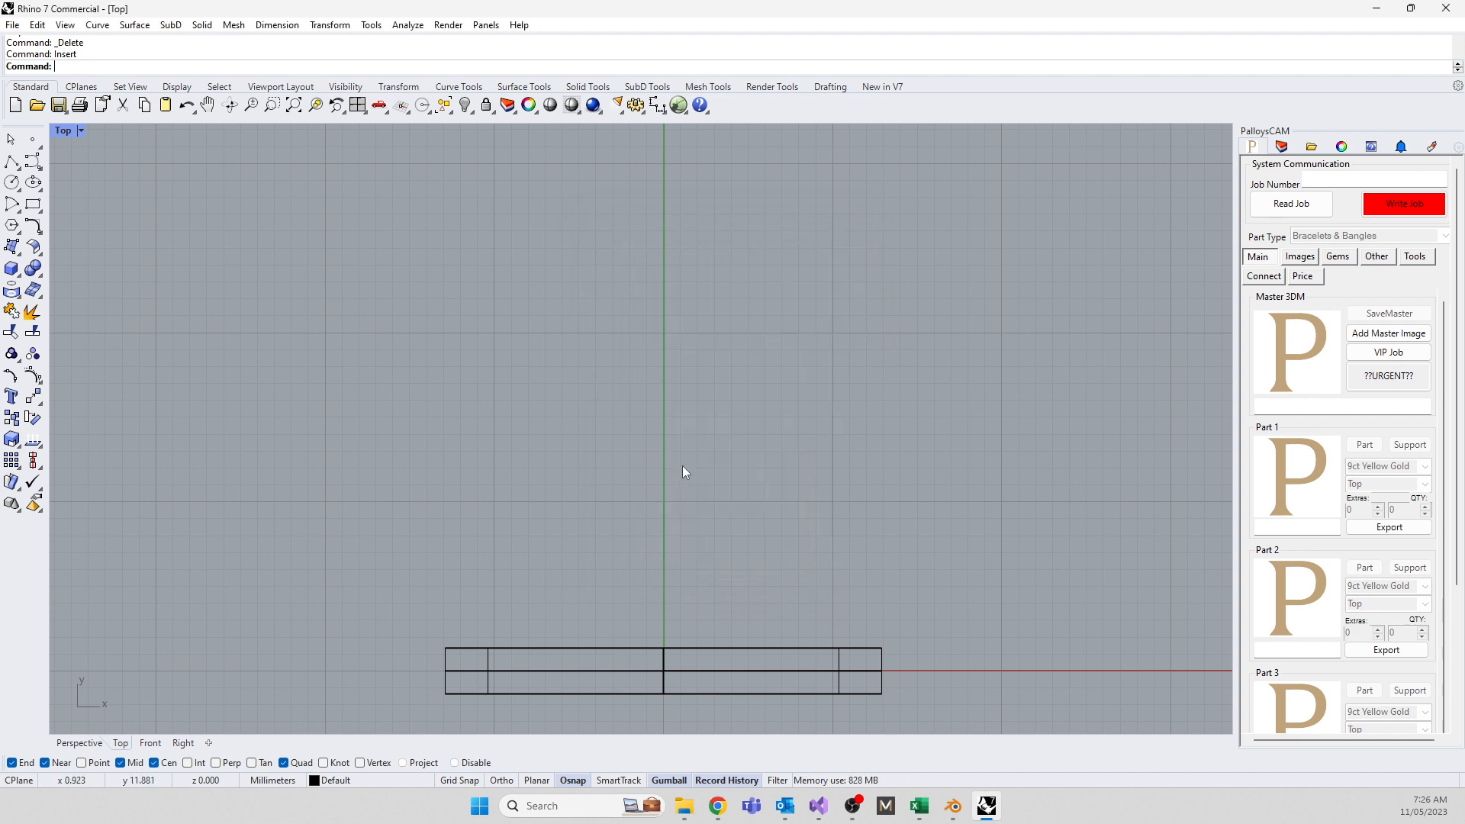
pyautogui.moveTo(758, 592); pyautogui.dragTo(737, 418, button='right')
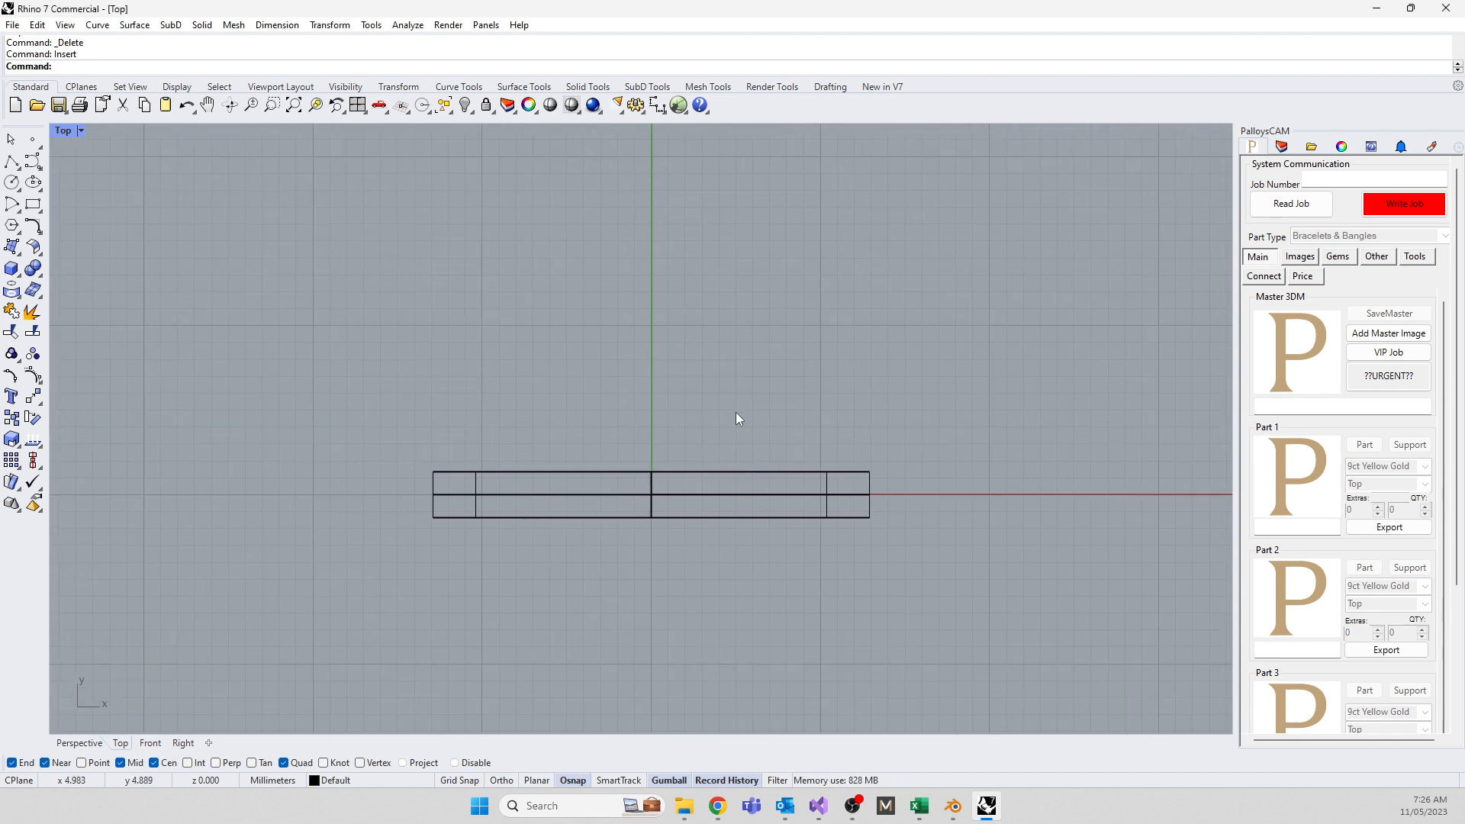
pyautogui.doubleClick(61, 129)
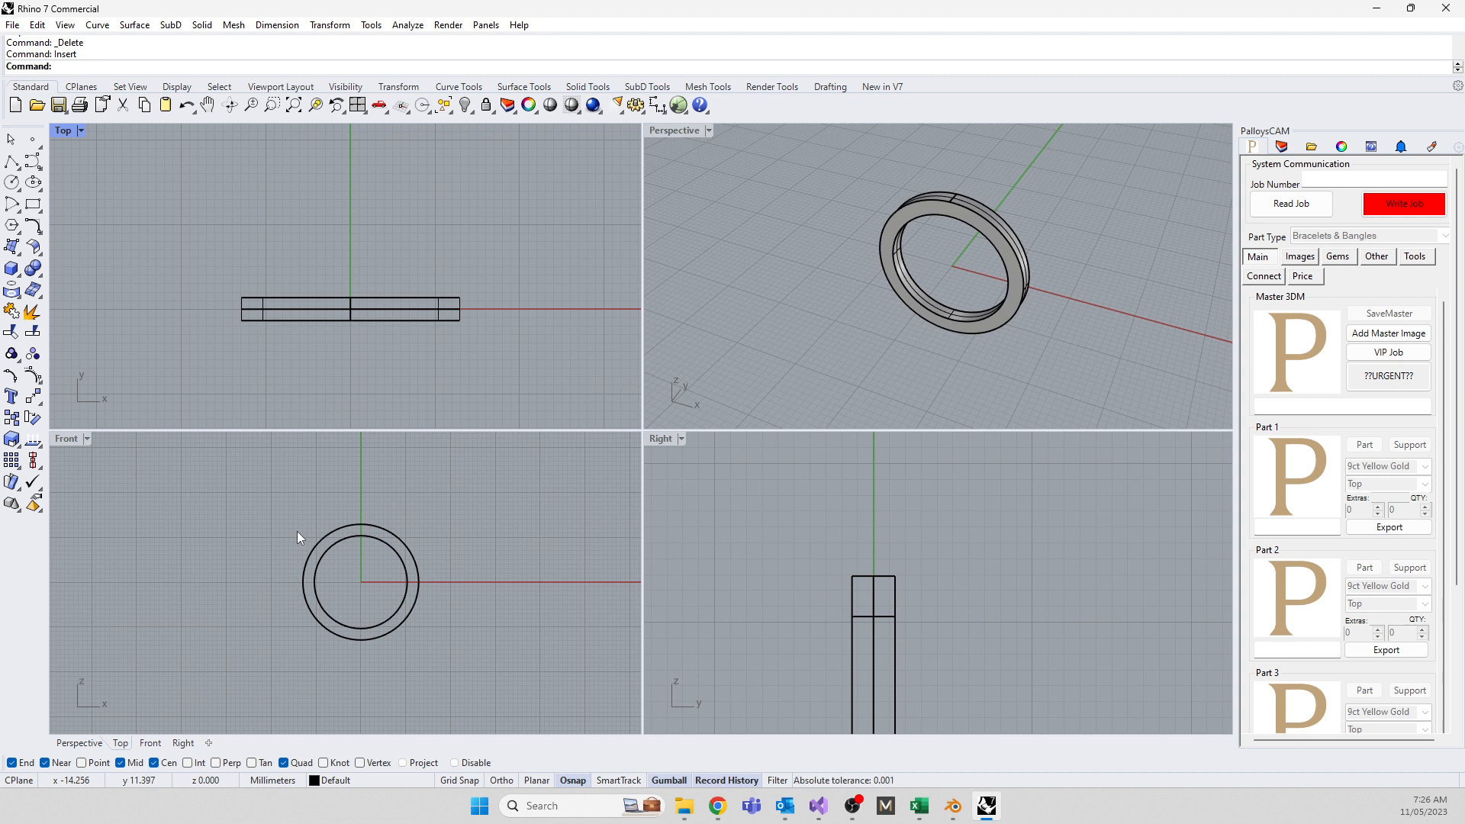
# Select all curves with SelCrv and delete them, confirming the history warning
pyautogui.moveTo(928, 639); pyautogui.dragTo(896, 556, button='right')
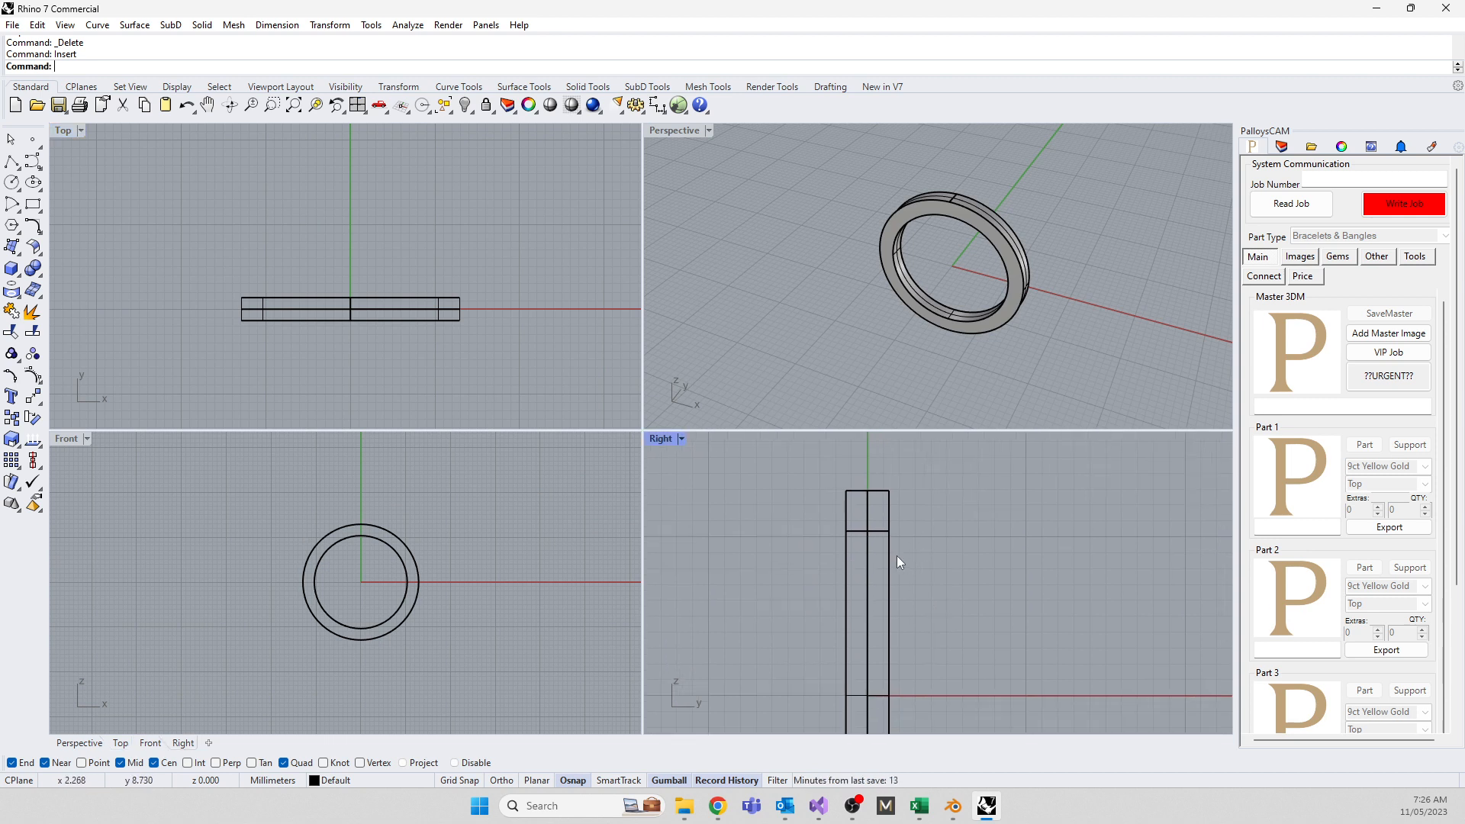
pyautogui.click(867, 644)
pyautogui.press('Escape')
pyautogui.write('SelCrv')
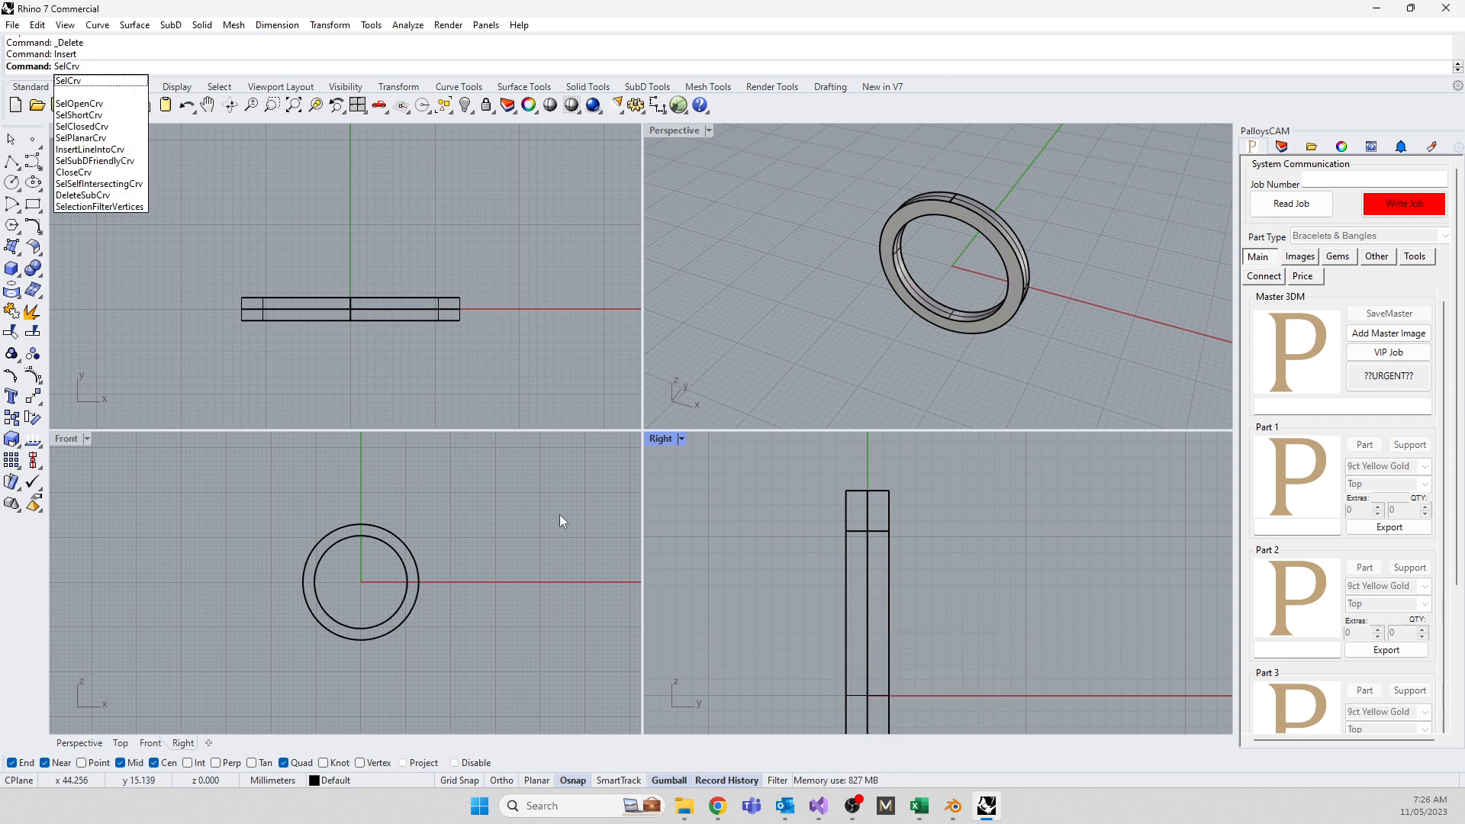
pyautogui.click(69, 80)
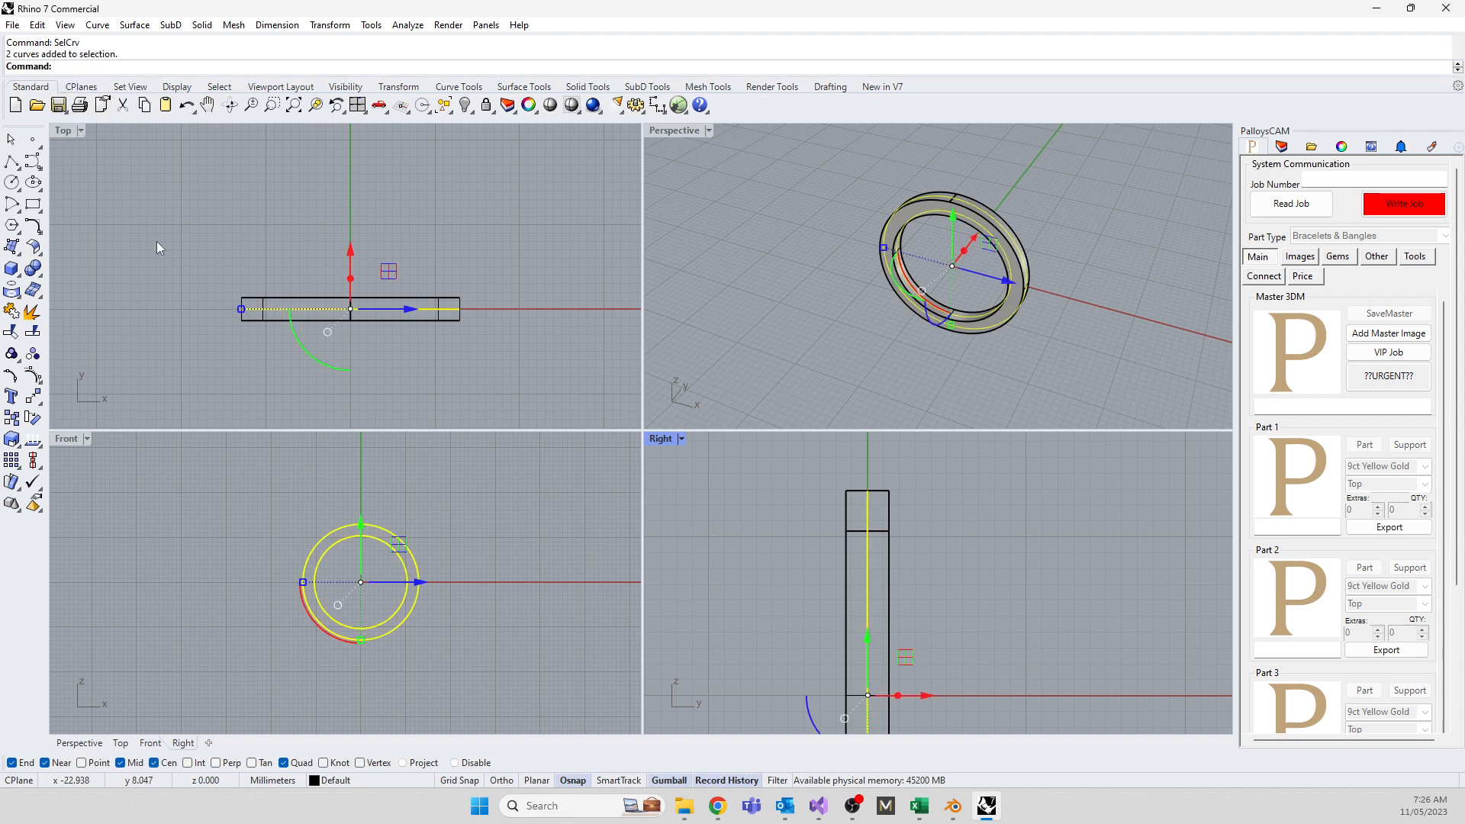
pyautogui.press('Delete')
pyautogui.click(758, 433)
pyautogui.scroll(-5, 828, 610)
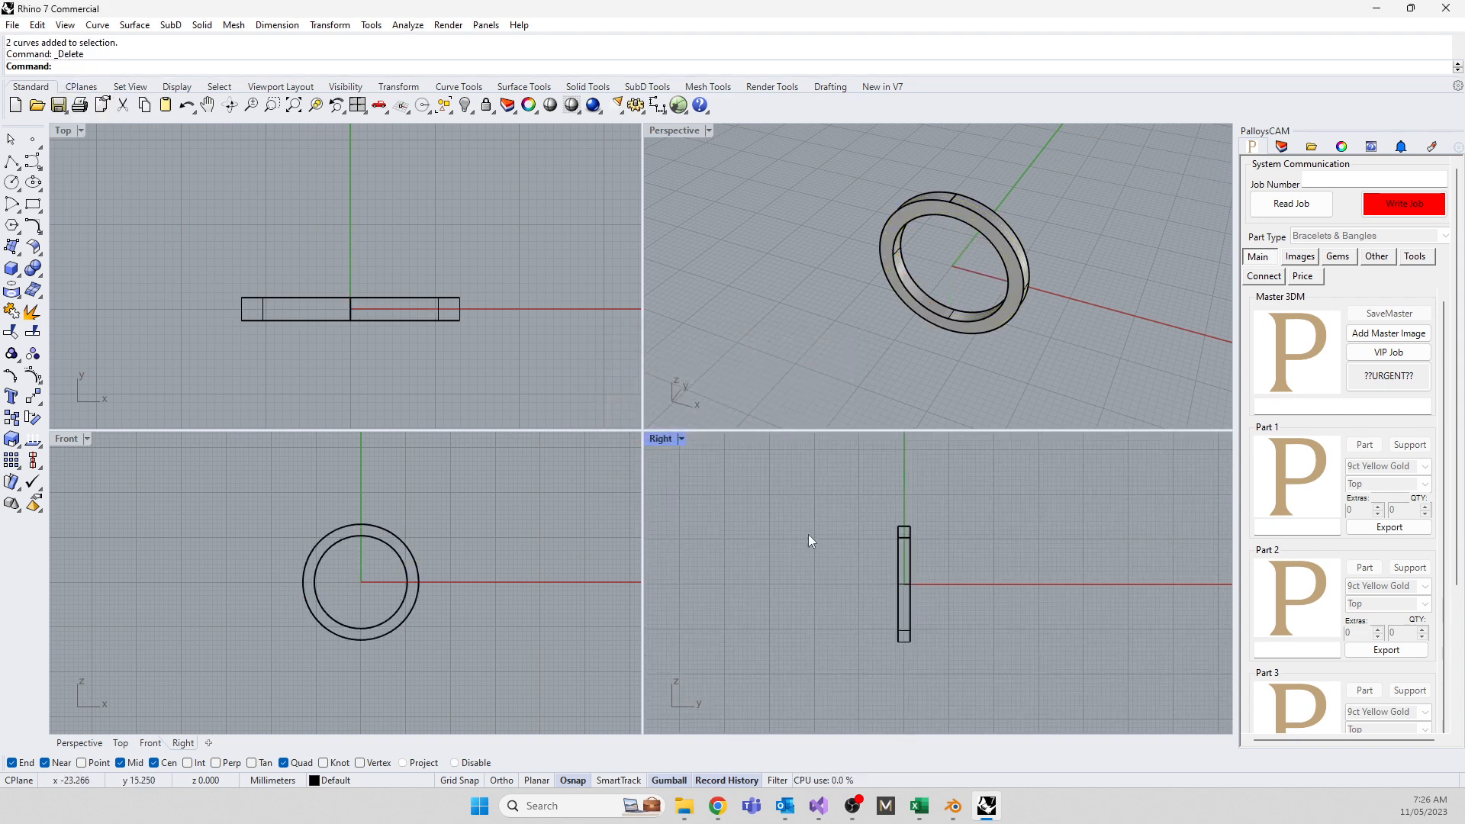
# Scale the ring band wider with the gumball in the Right view, then return to four viewports
pyautogui.click(896, 598)
pyautogui.scroll(8, 940, 591)
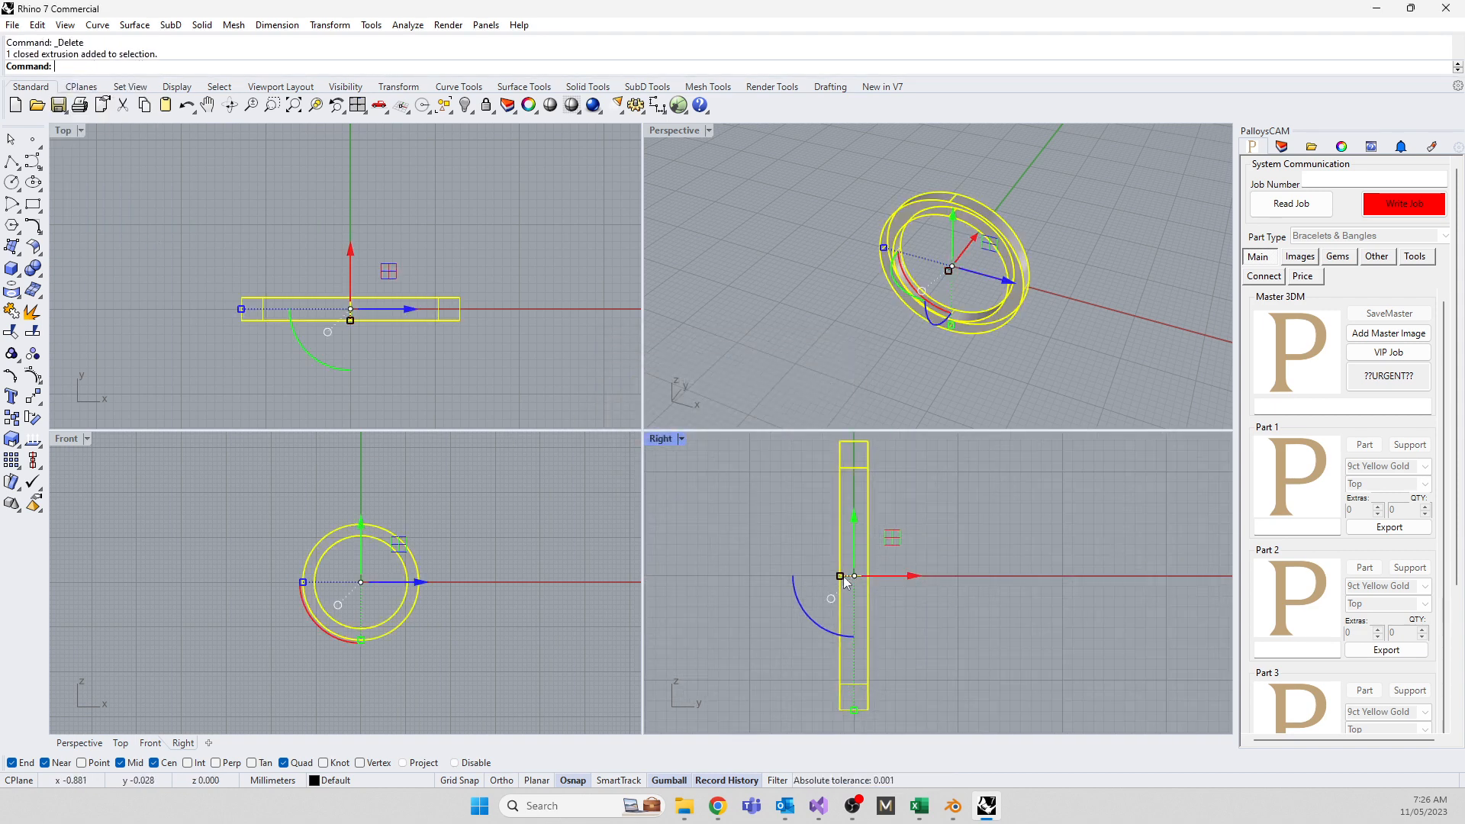
pyautogui.moveTo(840, 577); pyautogui.dragTo(781, 581)
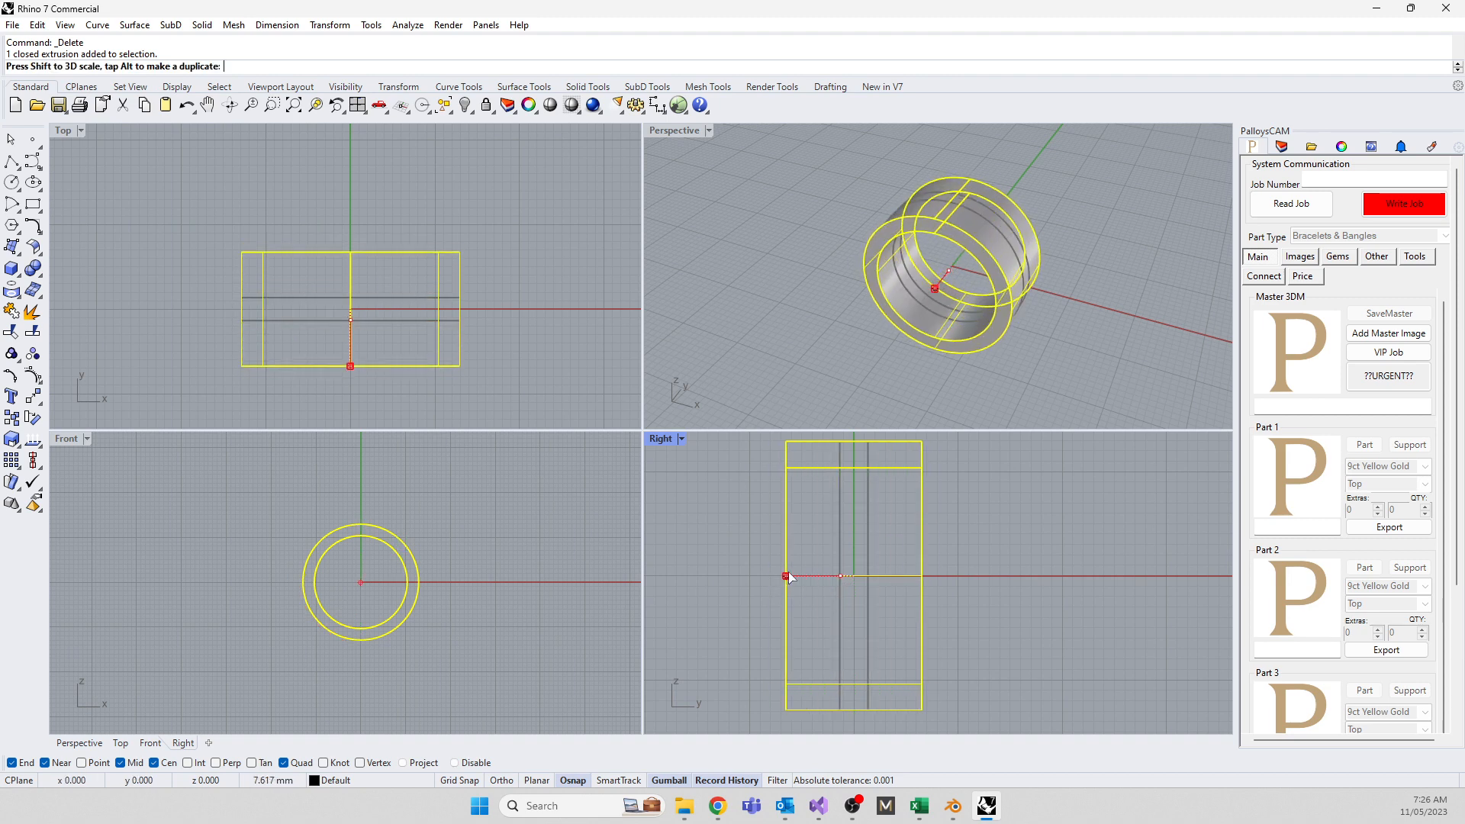
pyautogui.doubleClick(660, 439)
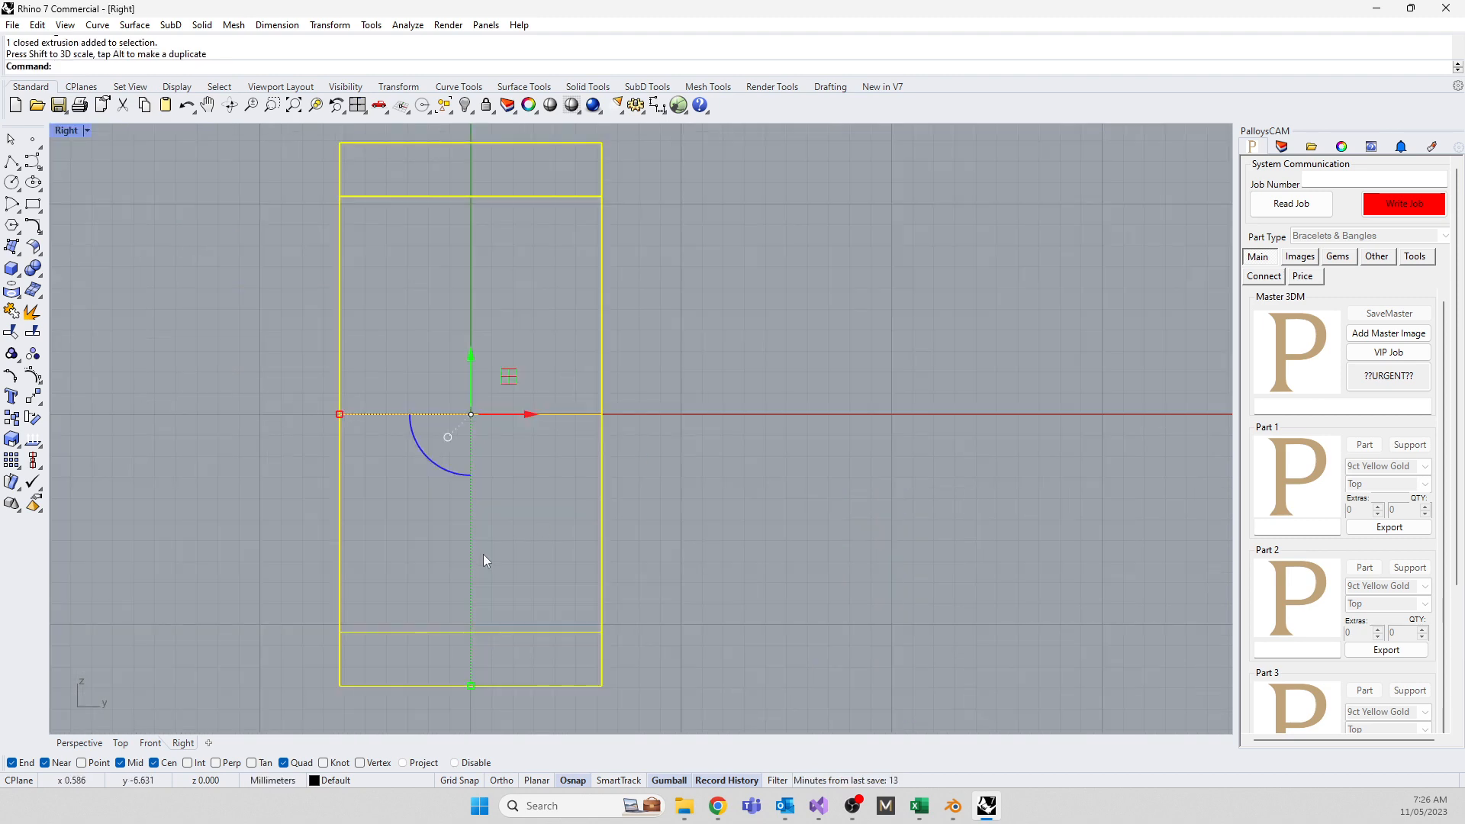
pyautogui.click(629, 563)
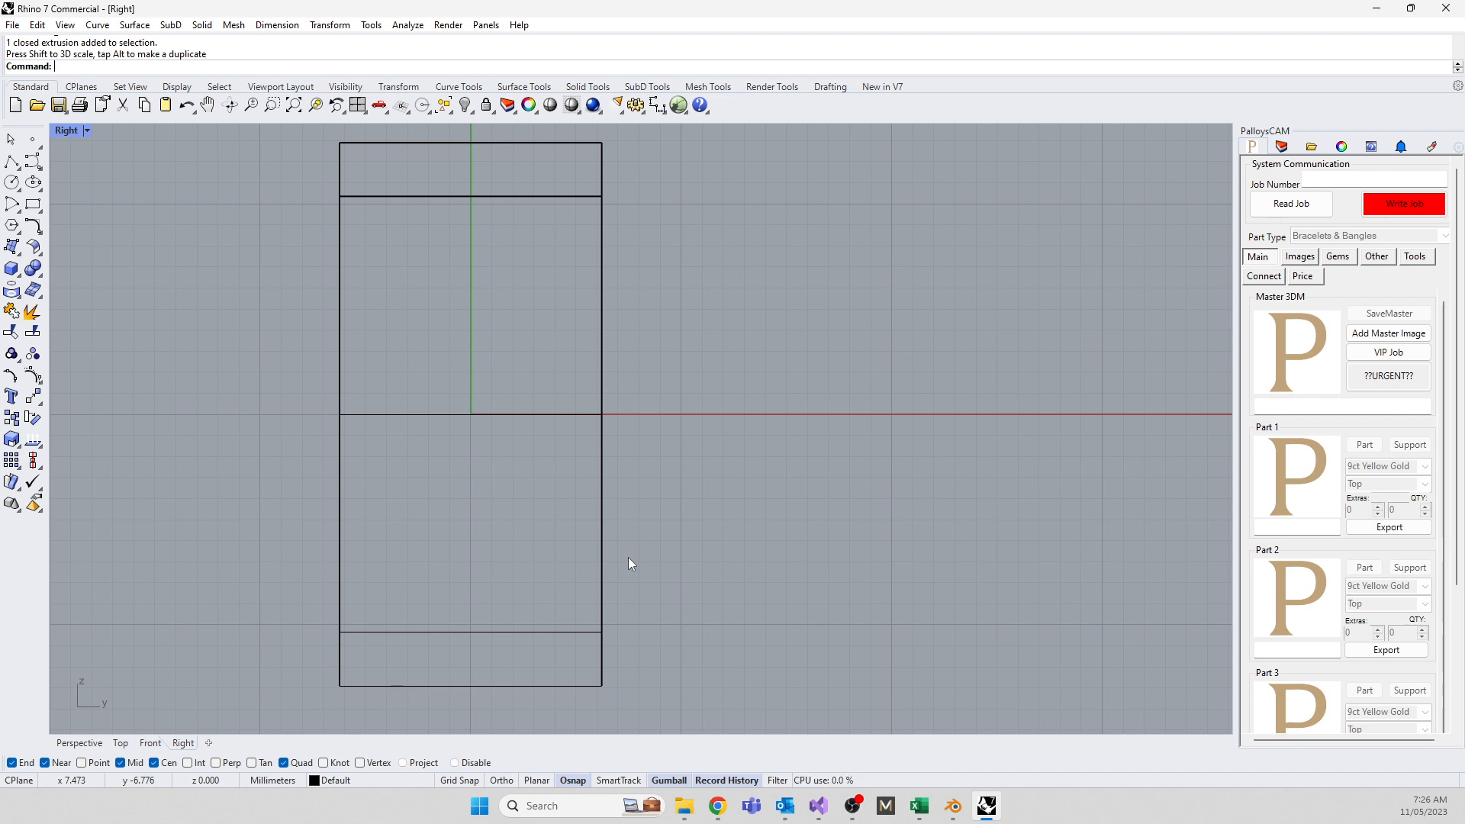
pyautogui.doubleClick(66, 132)
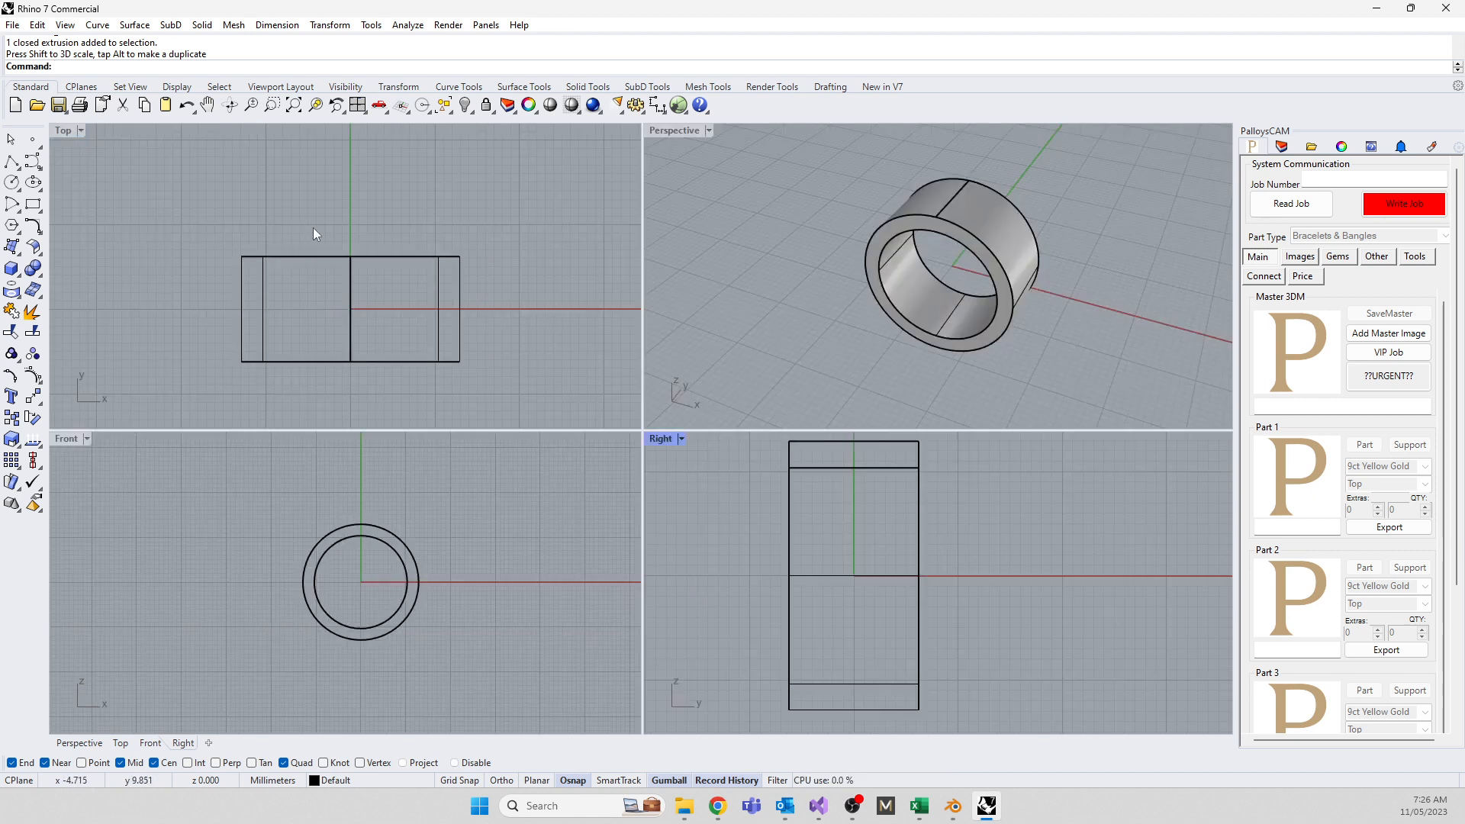
pyautogui.click(213, 195)
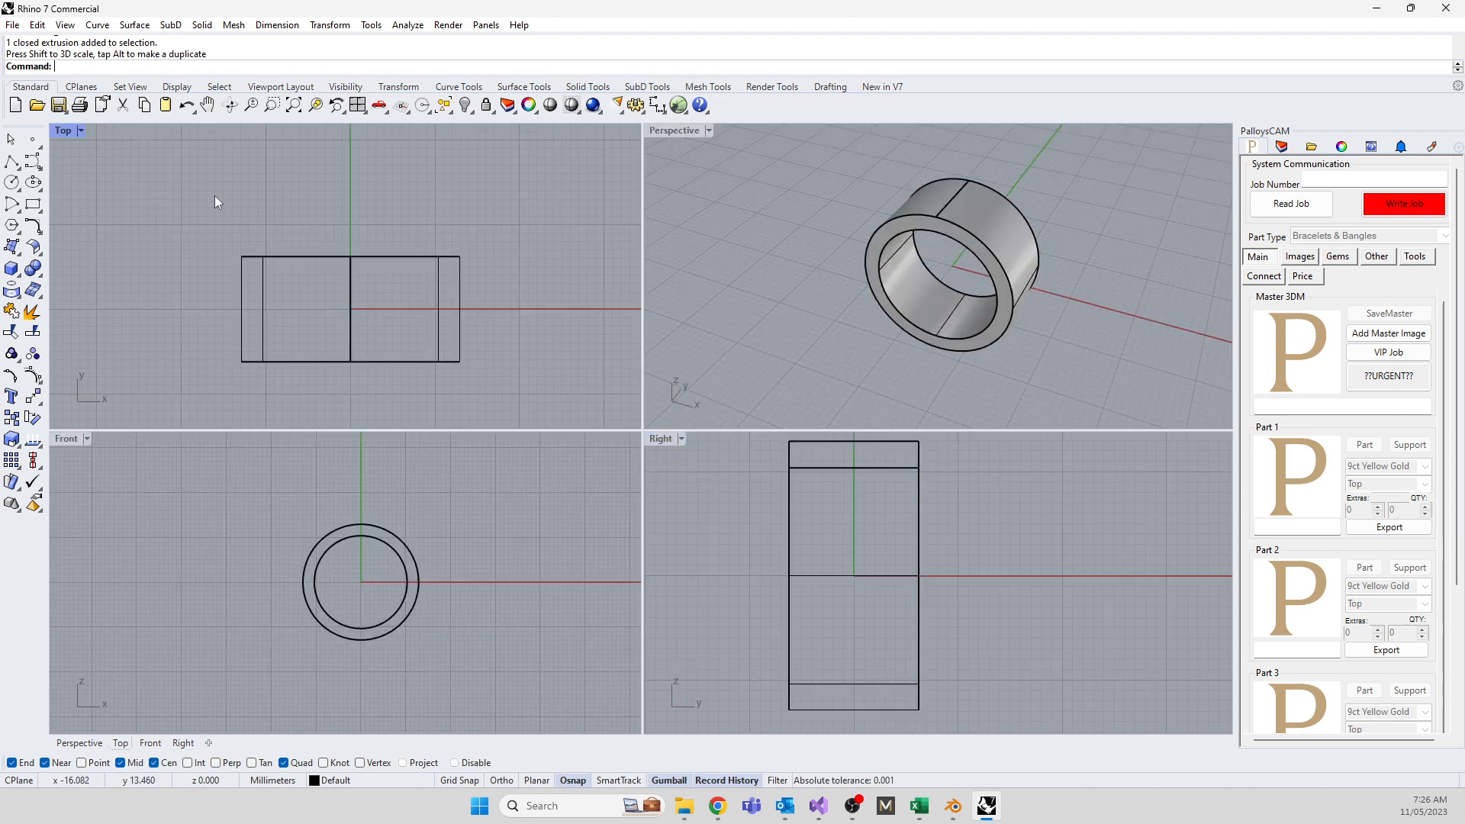
# Draw a rectangular plane beside the ring in the Top view
pyautogui.write('plane')
pyautogui.press('Return')
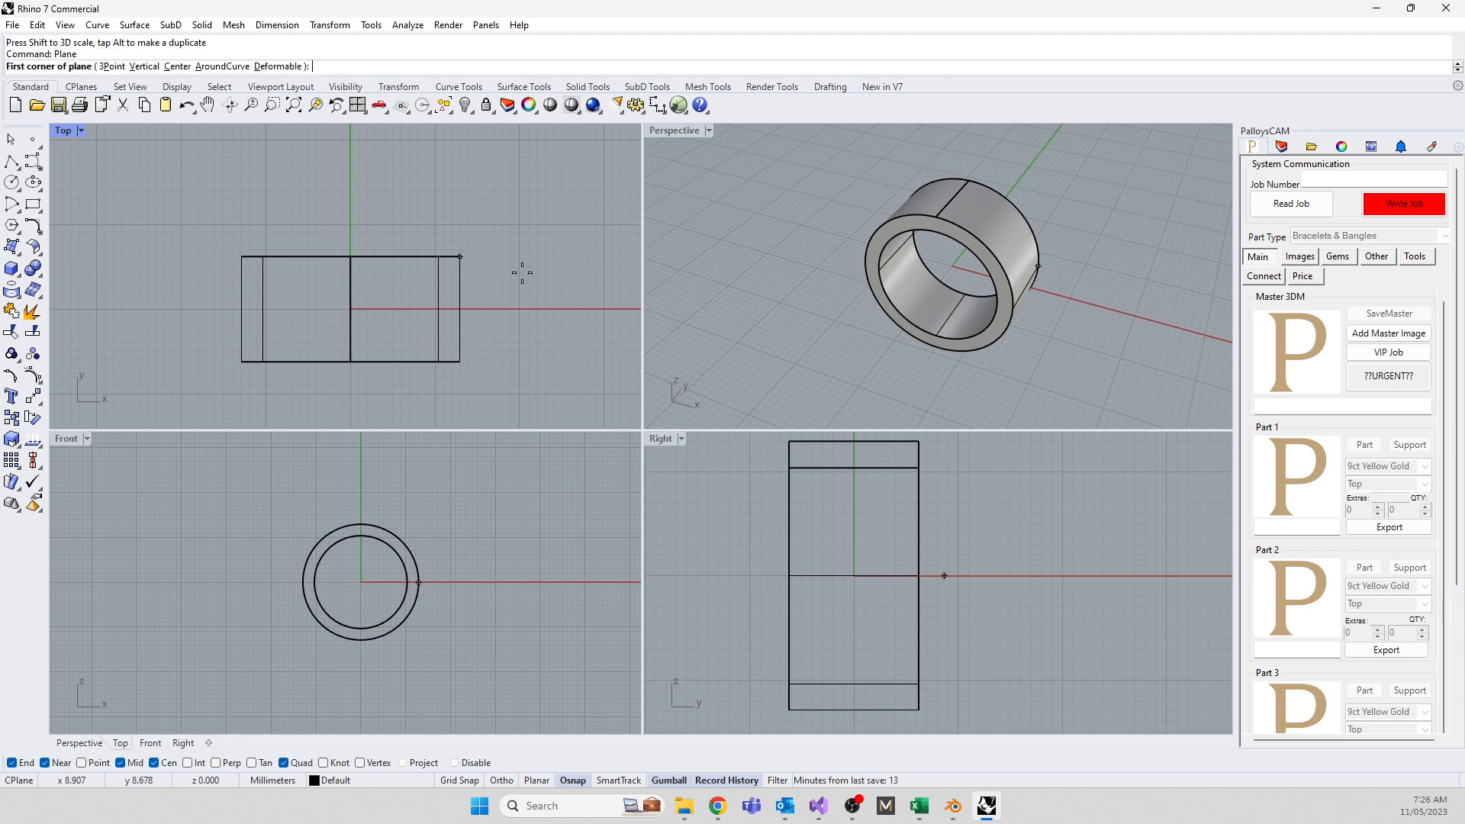
pyautogui.click(517, 191)
pyautogui.click(624, 301)
pyautogui.click(571, 254)
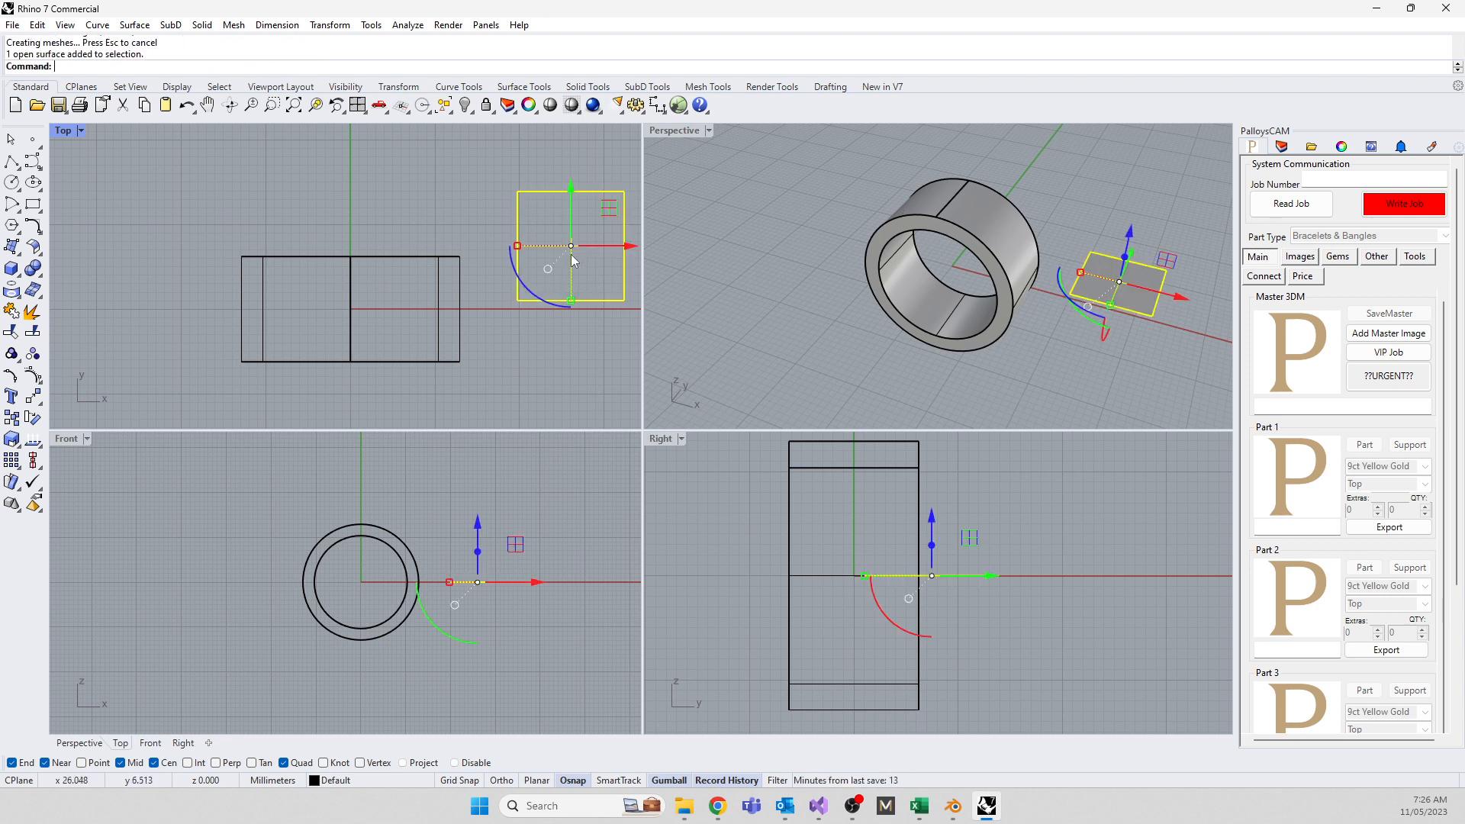
# In maximized Perspective, raise one plane corner point and lower the opposite one to warp it
pyautogui.click(688, 130)
pyautogui.doubleClick(688, 130)
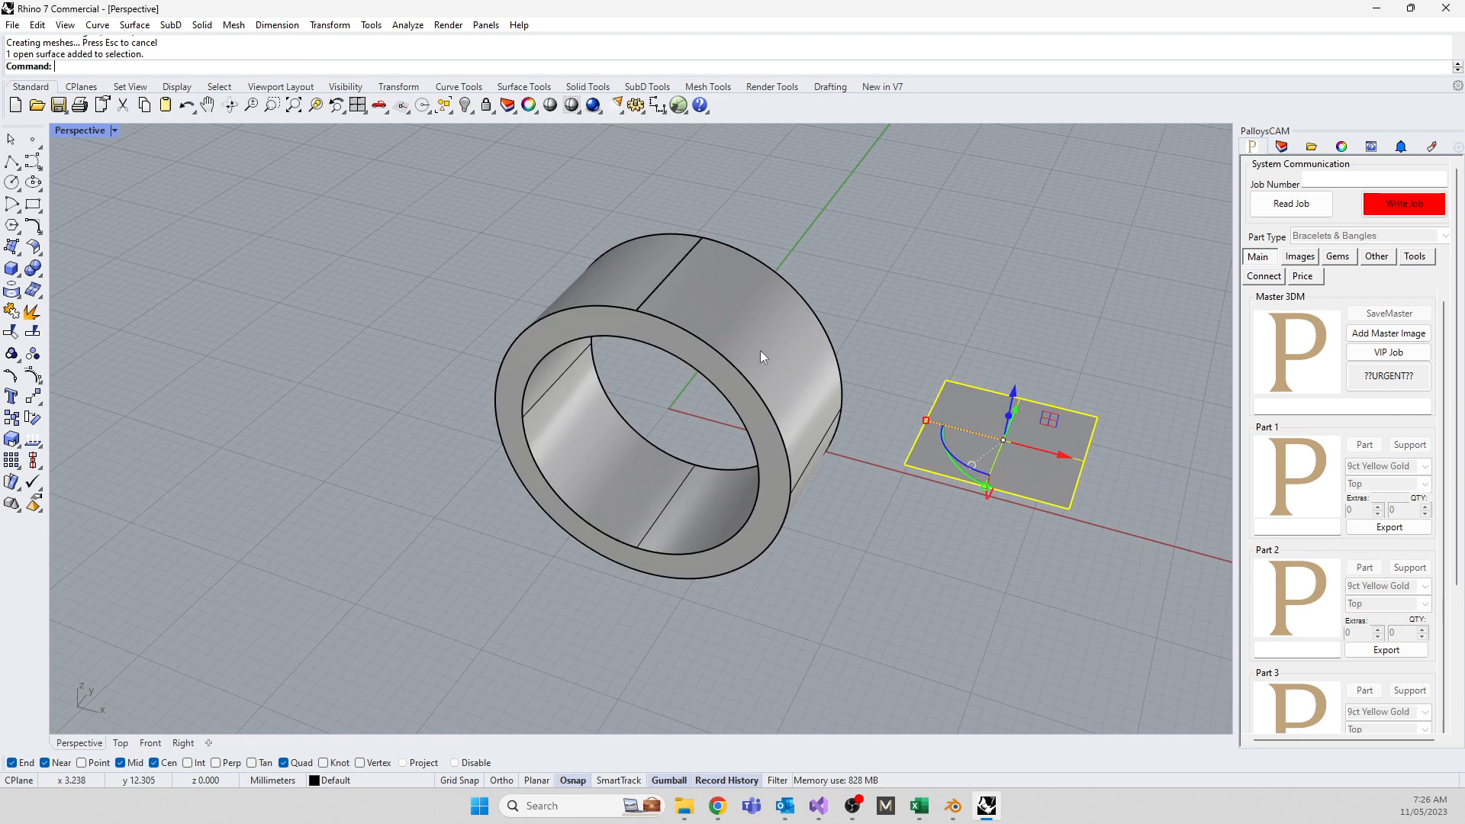
pyautogui.scroll(-7, 312, 335)
pyautogui.scroll(14, 604, 376)
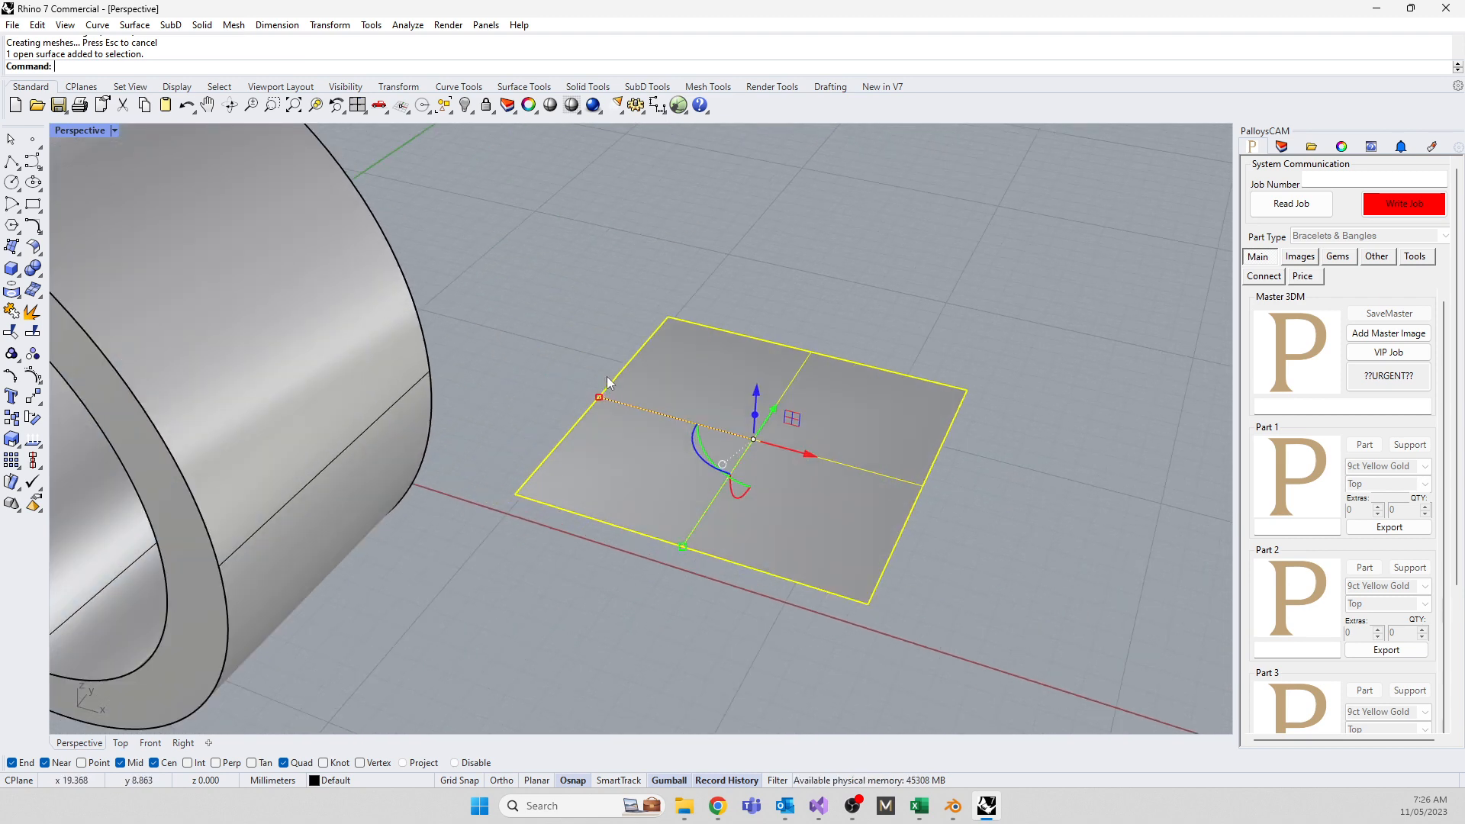
pyautogui.press('F10')
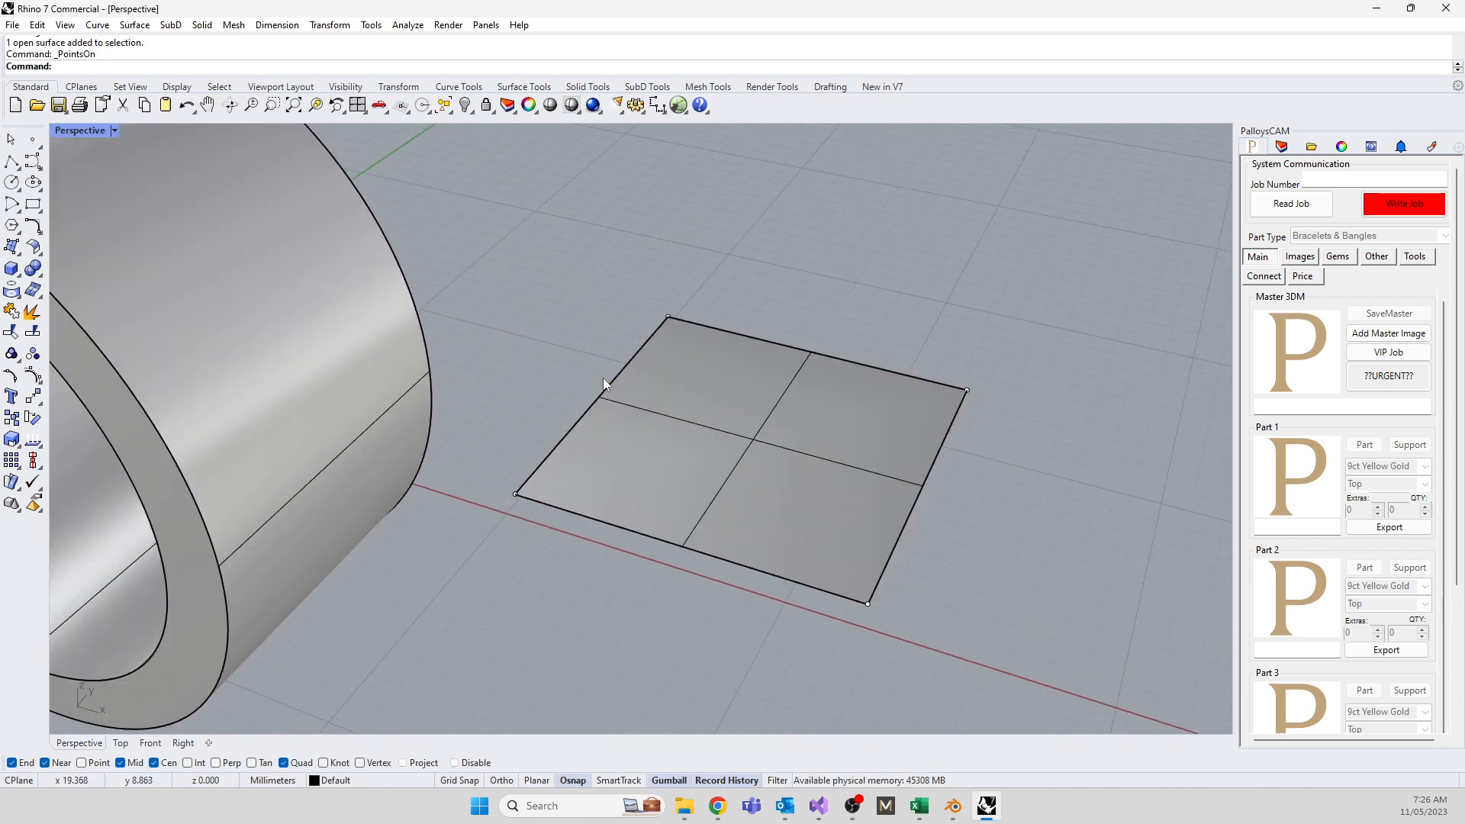
pyautogui.click(515, 494)
pyautogui.moveTo(519, 459); pyautogui.dragTo(518, 371)
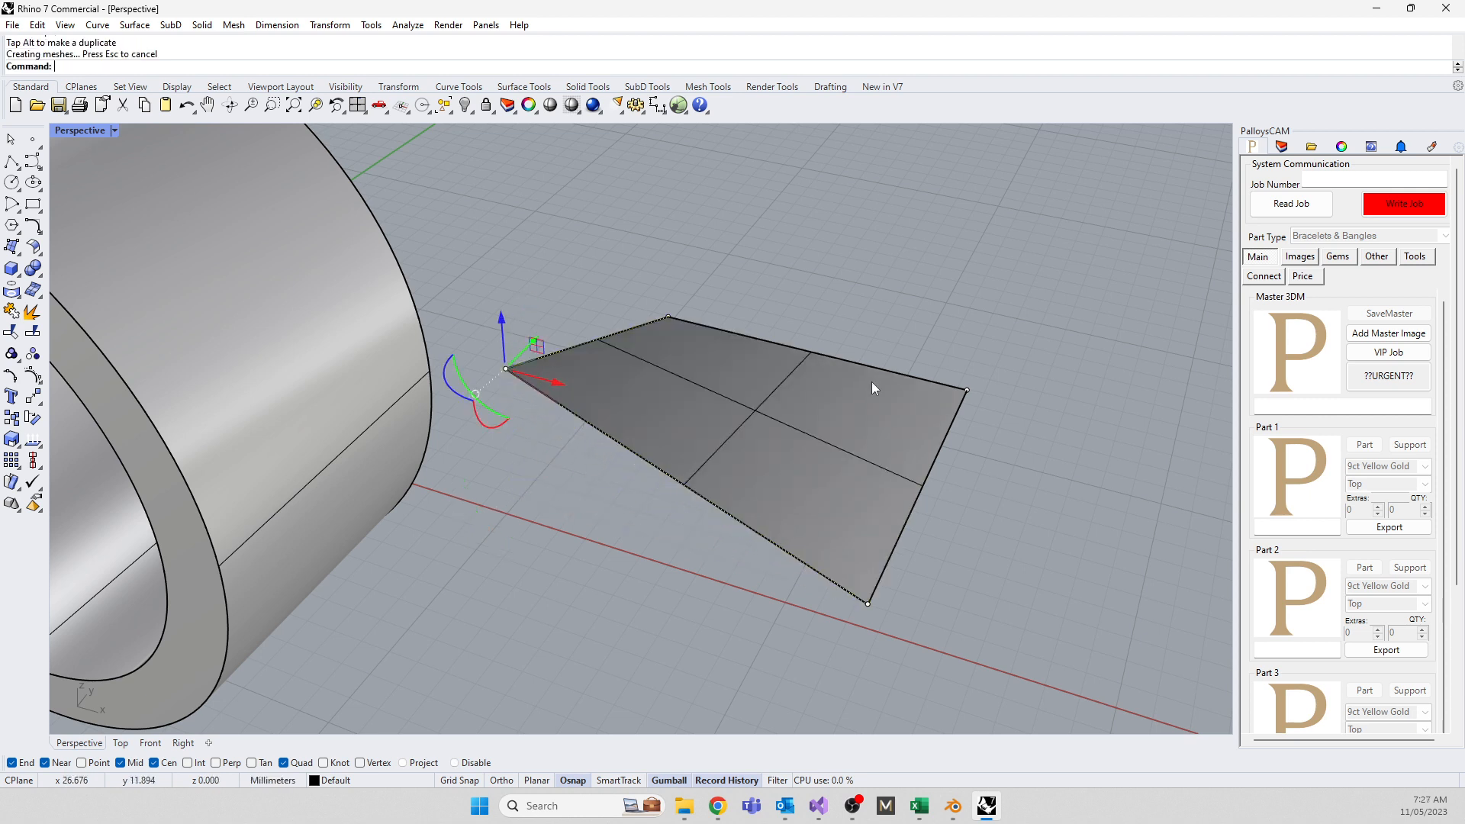
pyautogui.click(967, 390)
pyautogui.moveTo(976, 358); pyautogui.dragTo(985, 461)
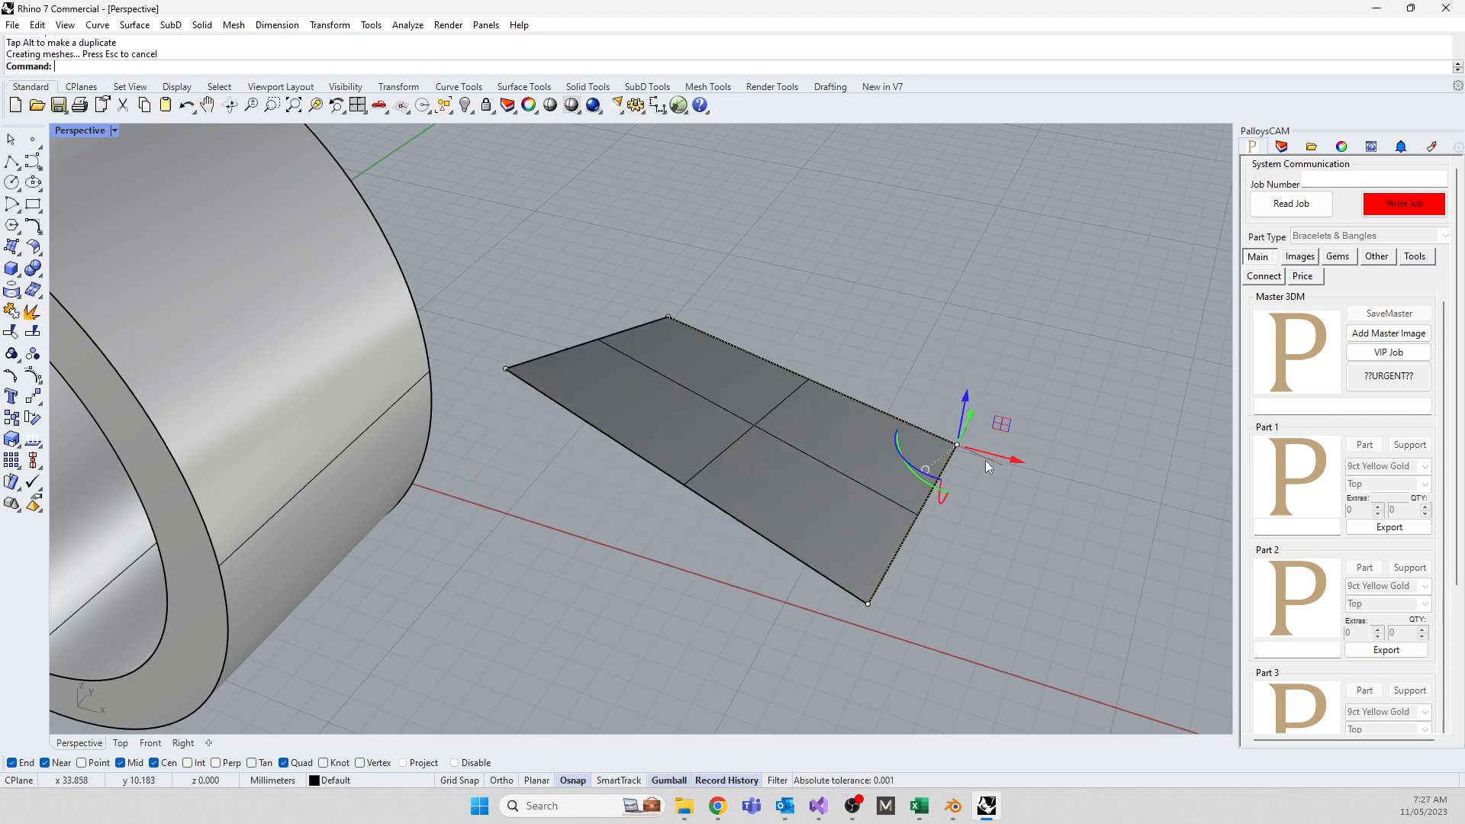
pyautogui.middleClick(1025, 539)
pyautogui.press('Escape')
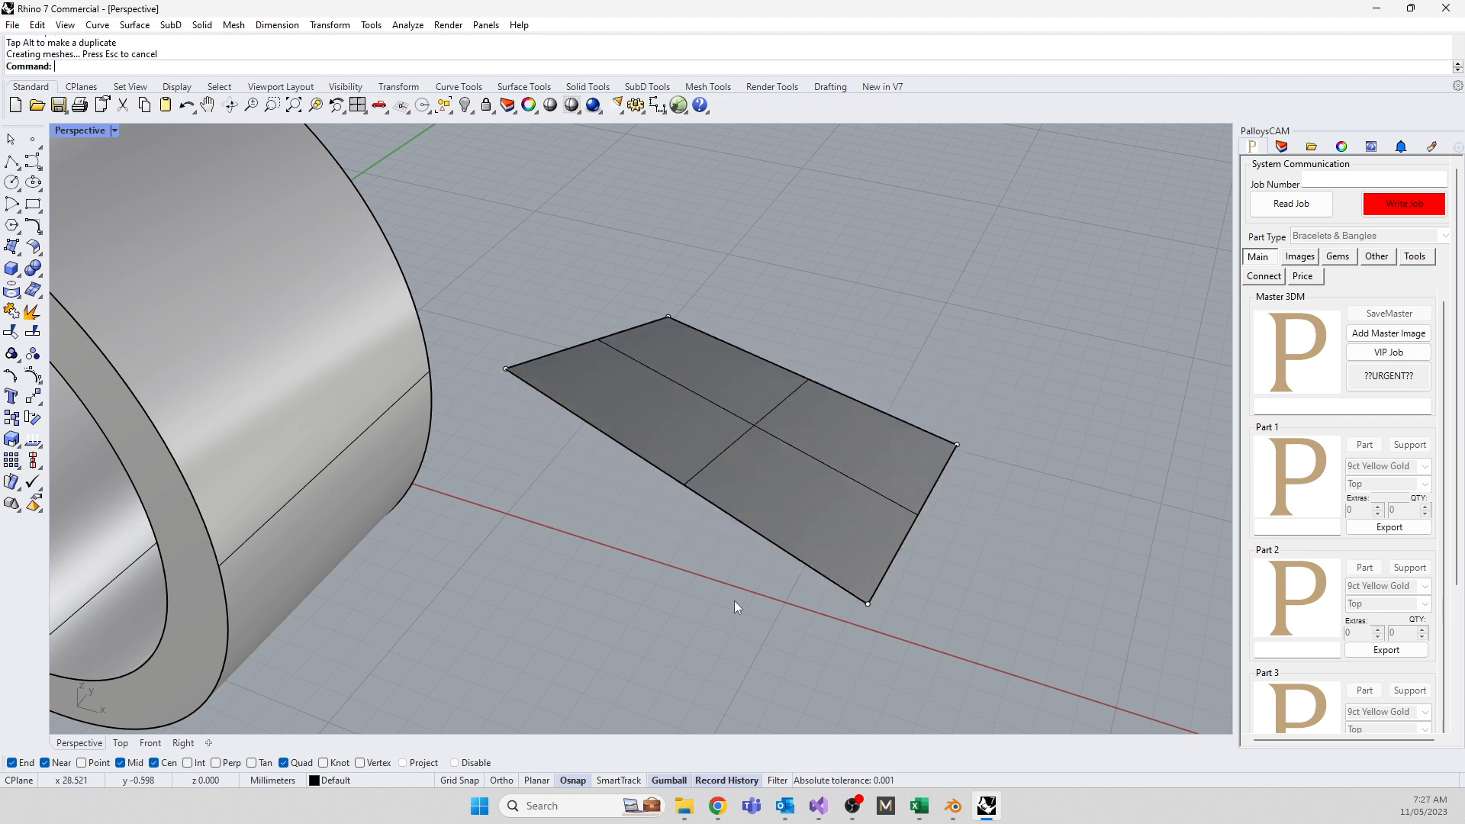
pyautogui.click(766, 457)
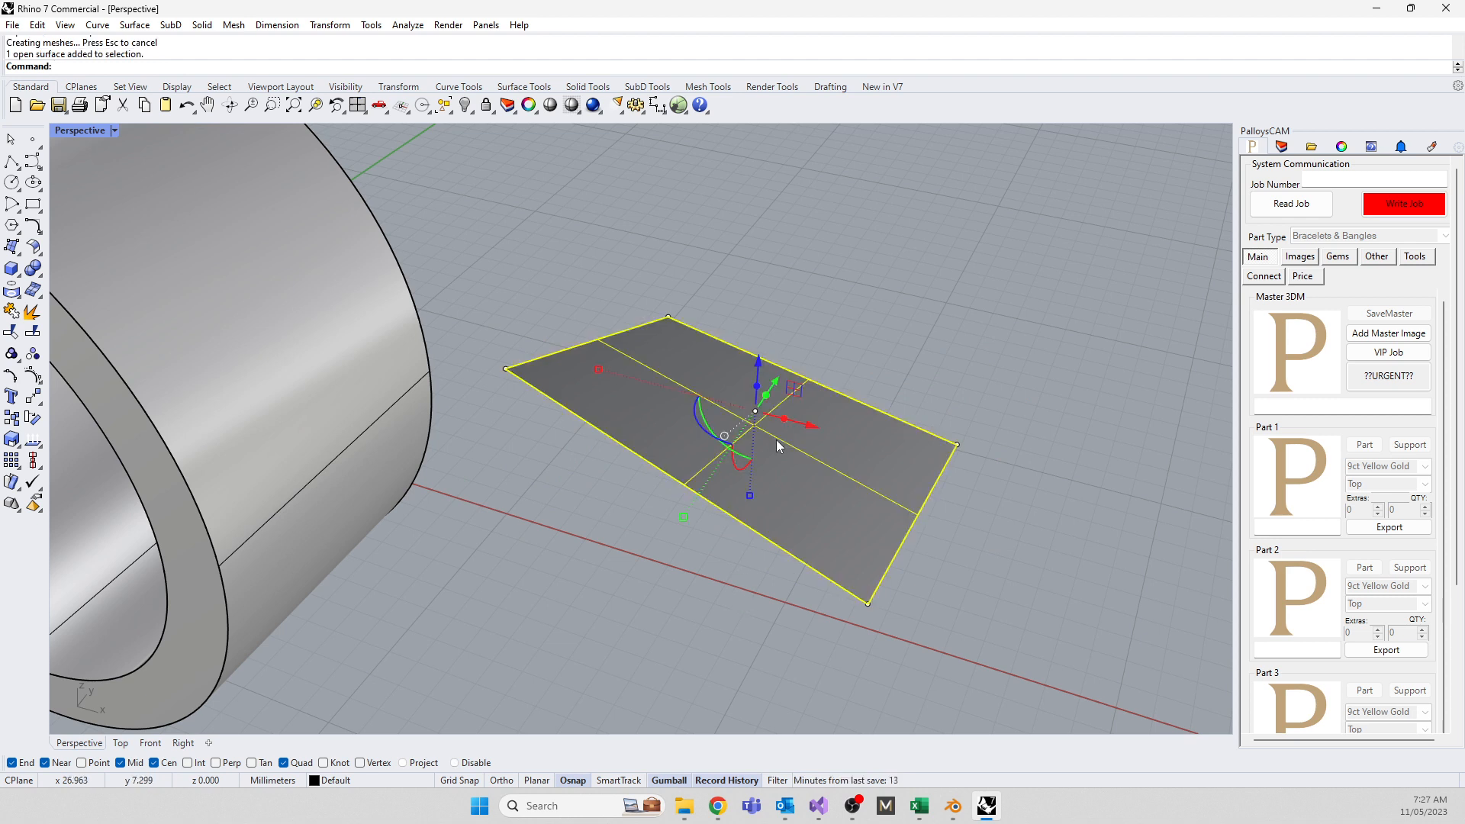
# Rebuild the test surface with 4 by 4 points and drag control points to bend it
pyautogui.write('Rebuild')
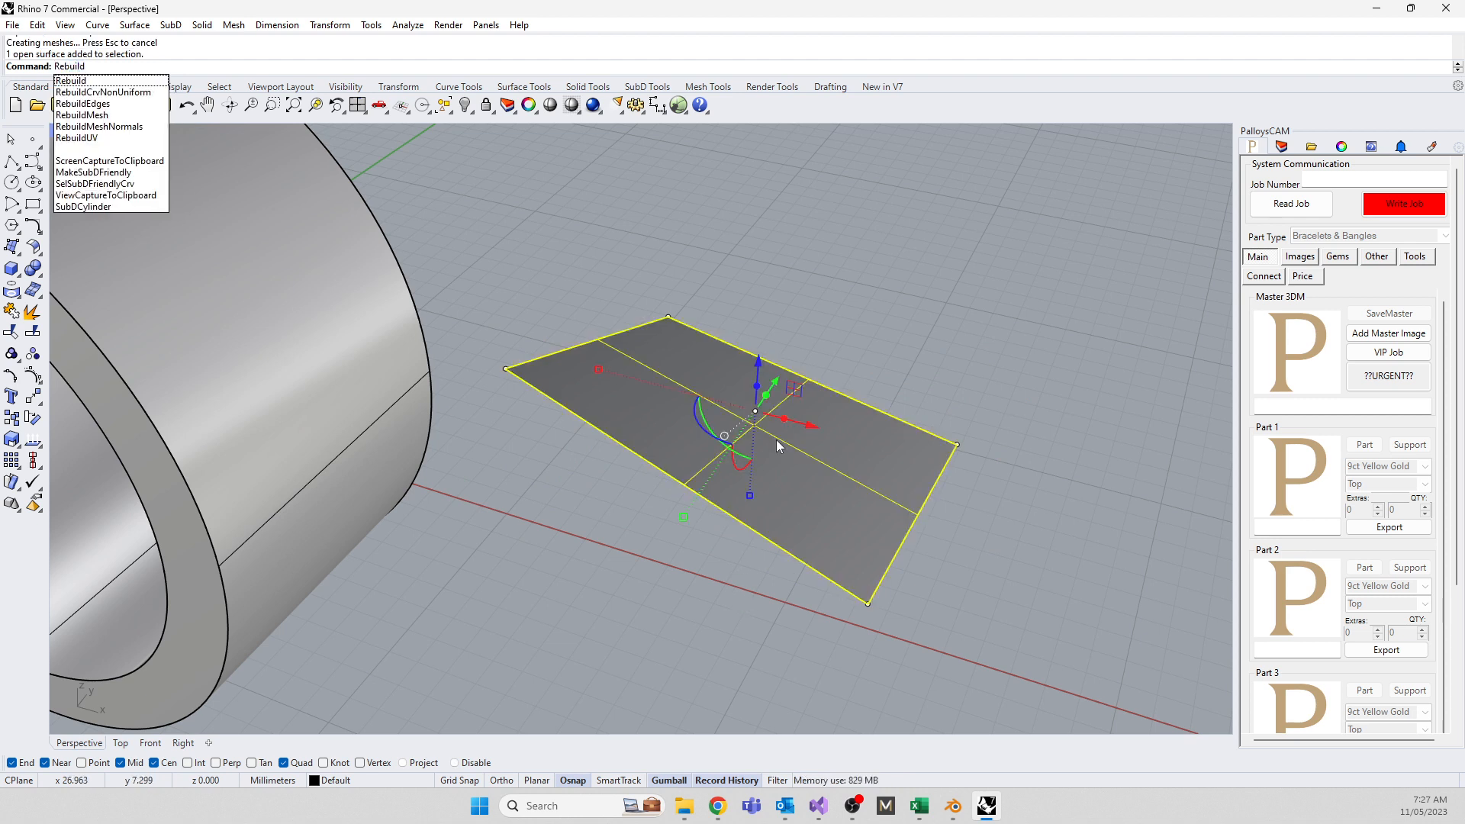
pyautogui.press('Return')
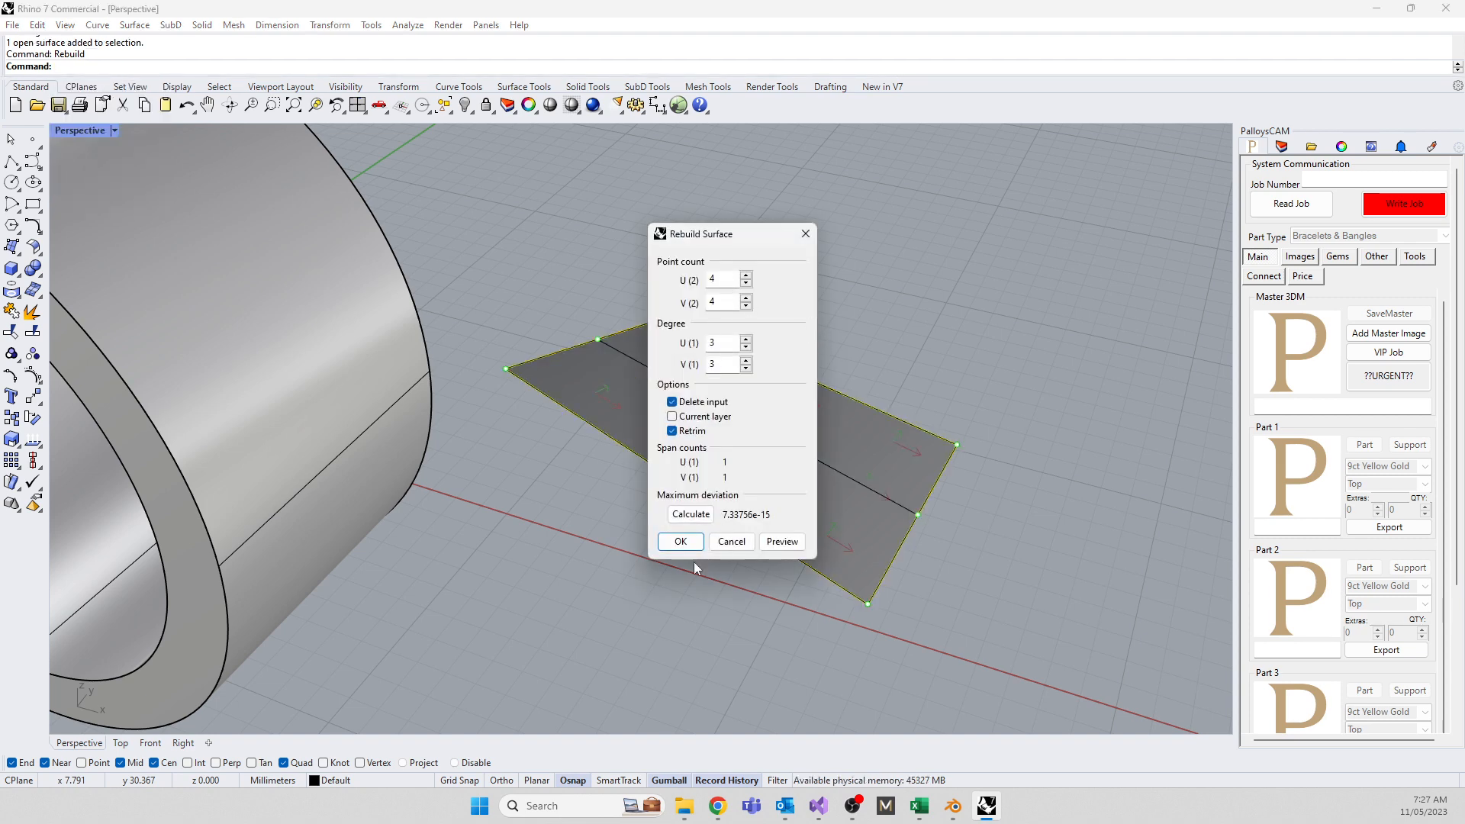
pyautogui.click(681, 542)
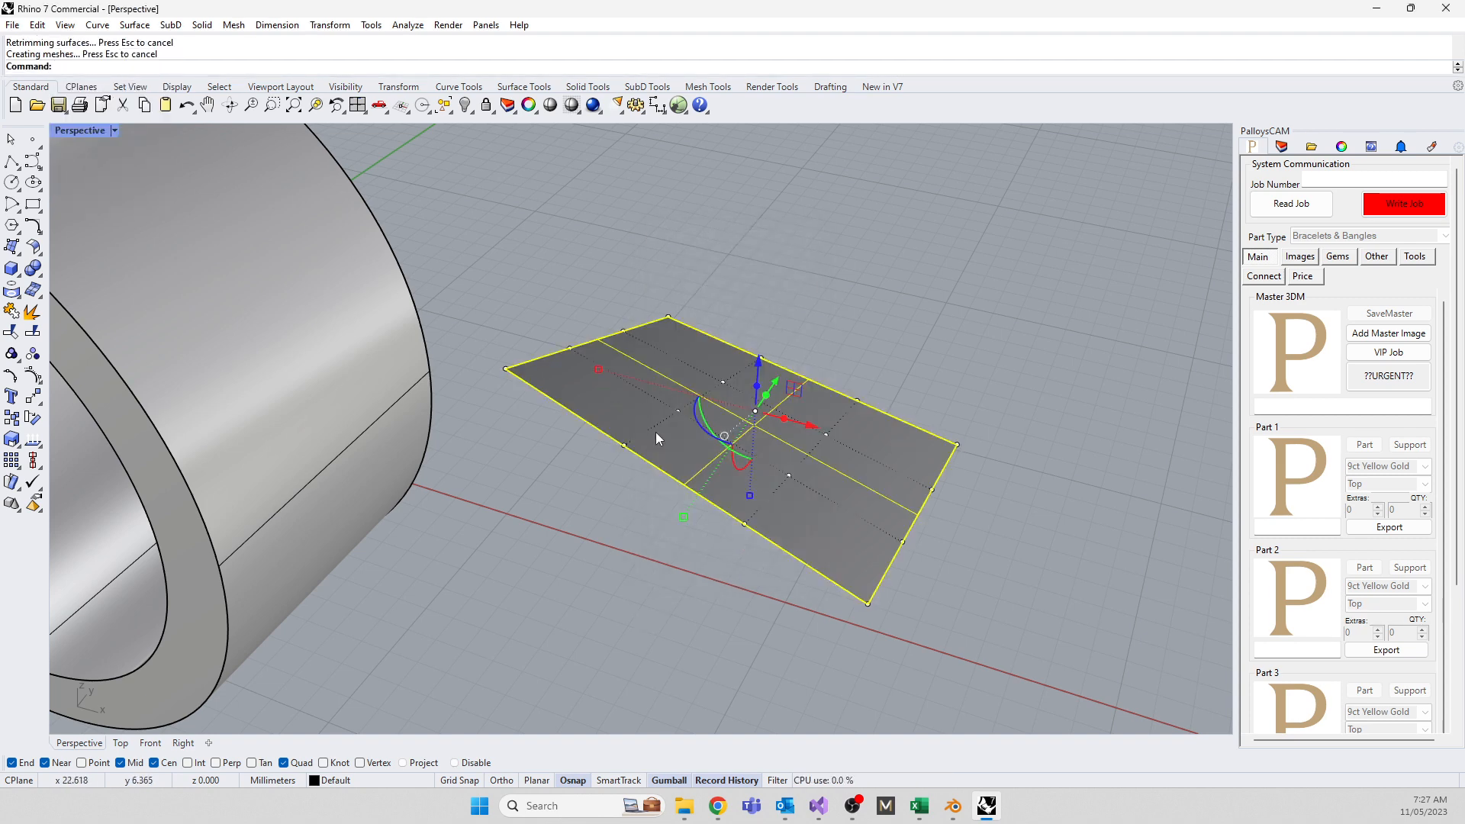
pyautogui.click(678, 412)
pyautogui.moveTo(682, 340); pyautogui.dragTo(749, 517)
pyautogui.click(826, 435)
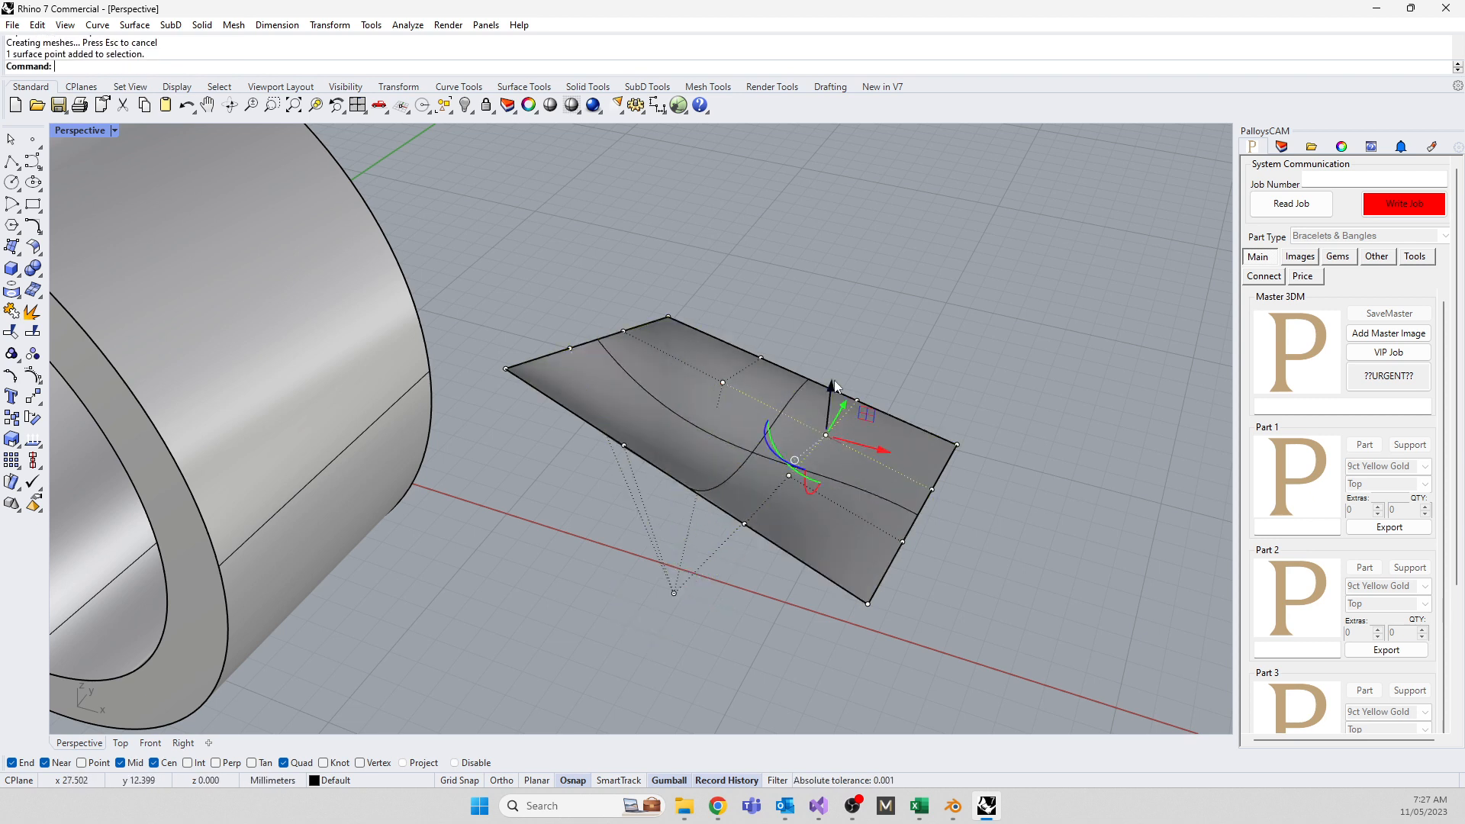
pyautogui.moveTo(829, 387); pyautogui.dragTo(843, 267)
pyautogui.keyDown('shift'); pyautogui.click(761, 357); pyautogui.keyUp('shift')
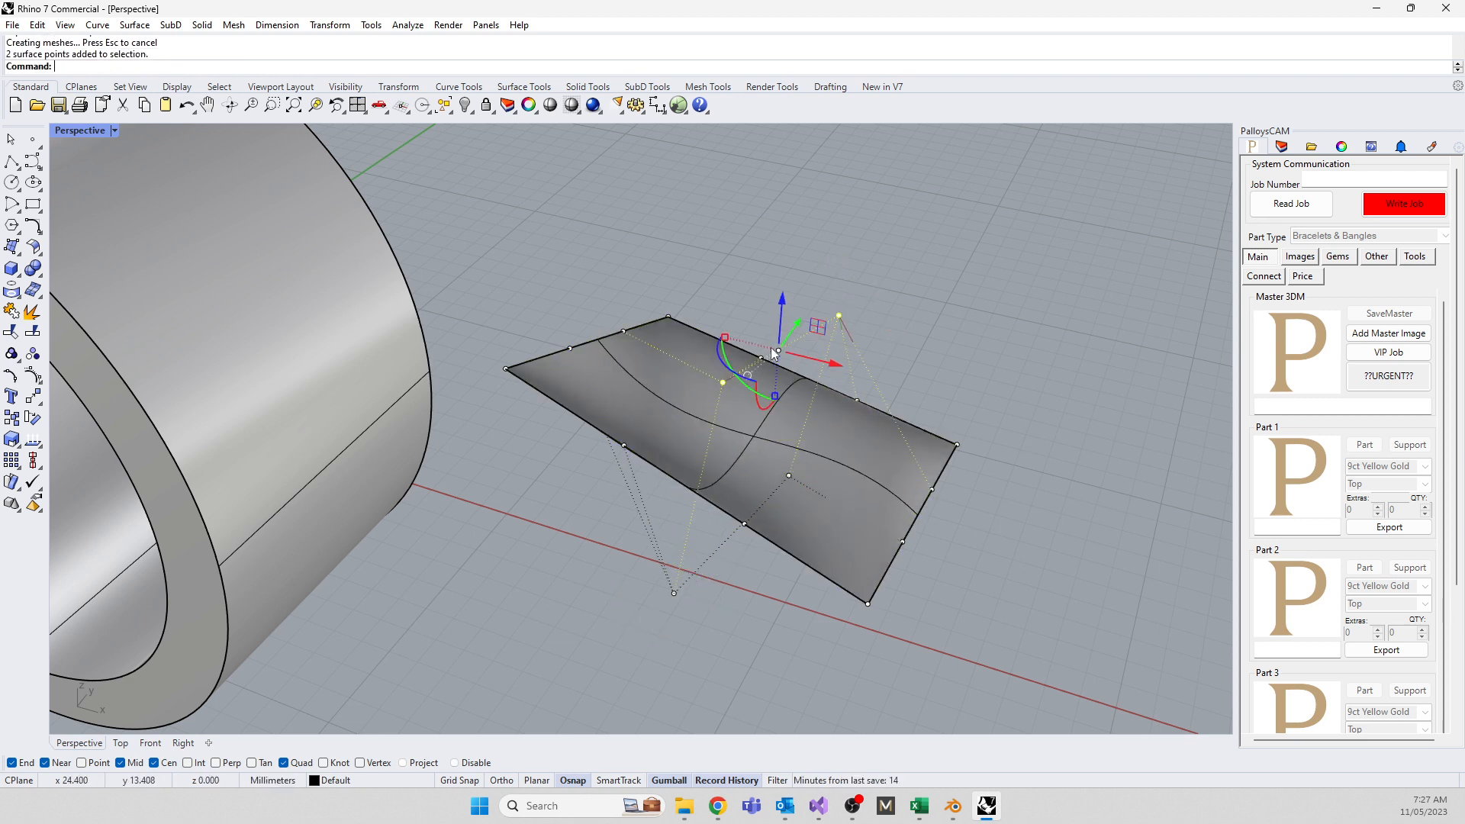
pyautogui.moveTo(798, 322); pyautogui.dragTo(840, 267)
# Push an edge control point outward to bulge the surface, orbiting to view ring and surface
pyautogui.moveTo(1056, 405); pyautogui.dragTo(419, 538, button='right')
pyautogui.click(543, 481)
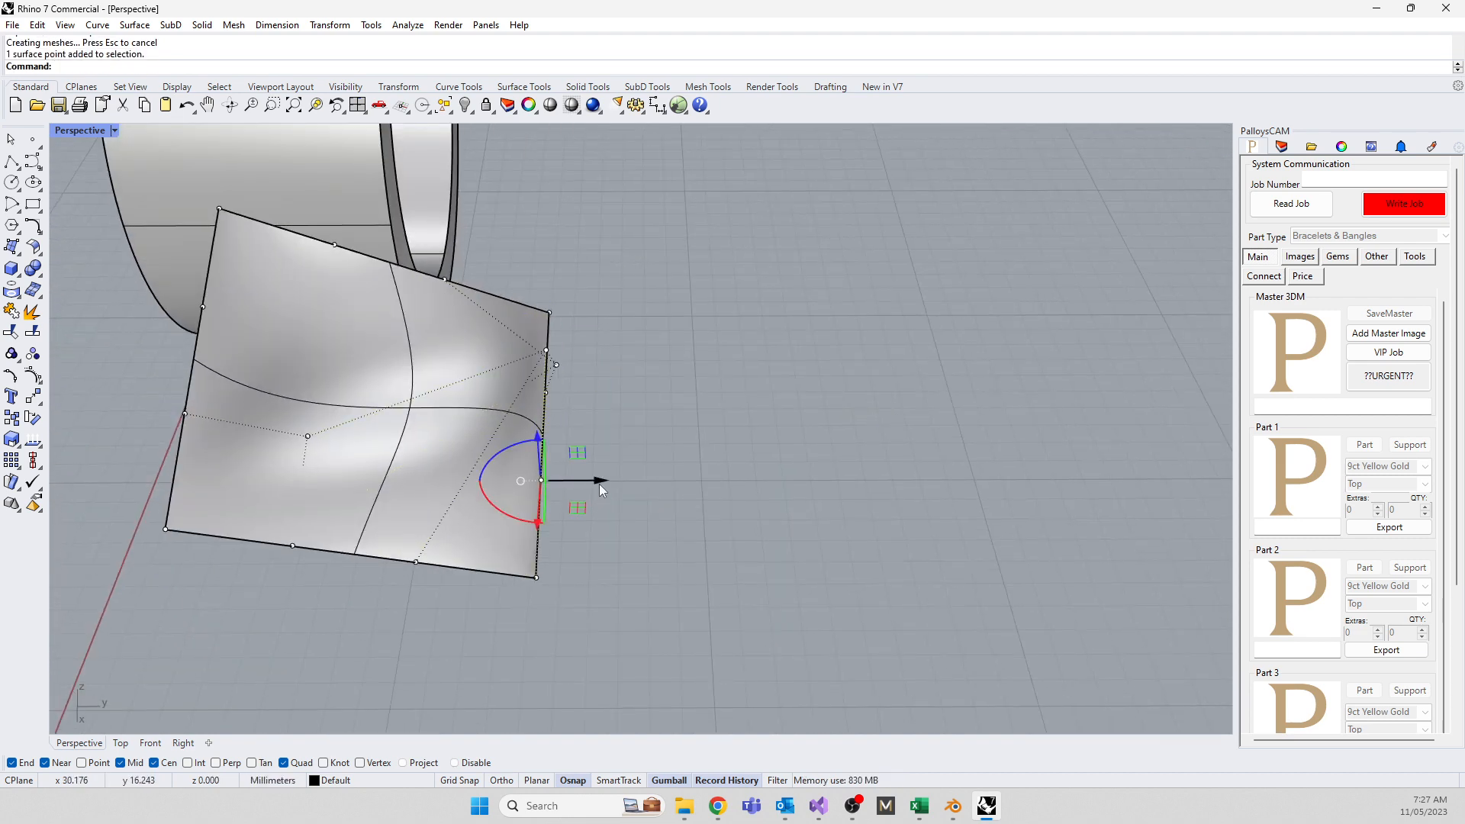
pyautogui.moveTo(598, 483); pyautogui.dragTo(823, 481)
pyautogui.scroll(-5, 842, 373)
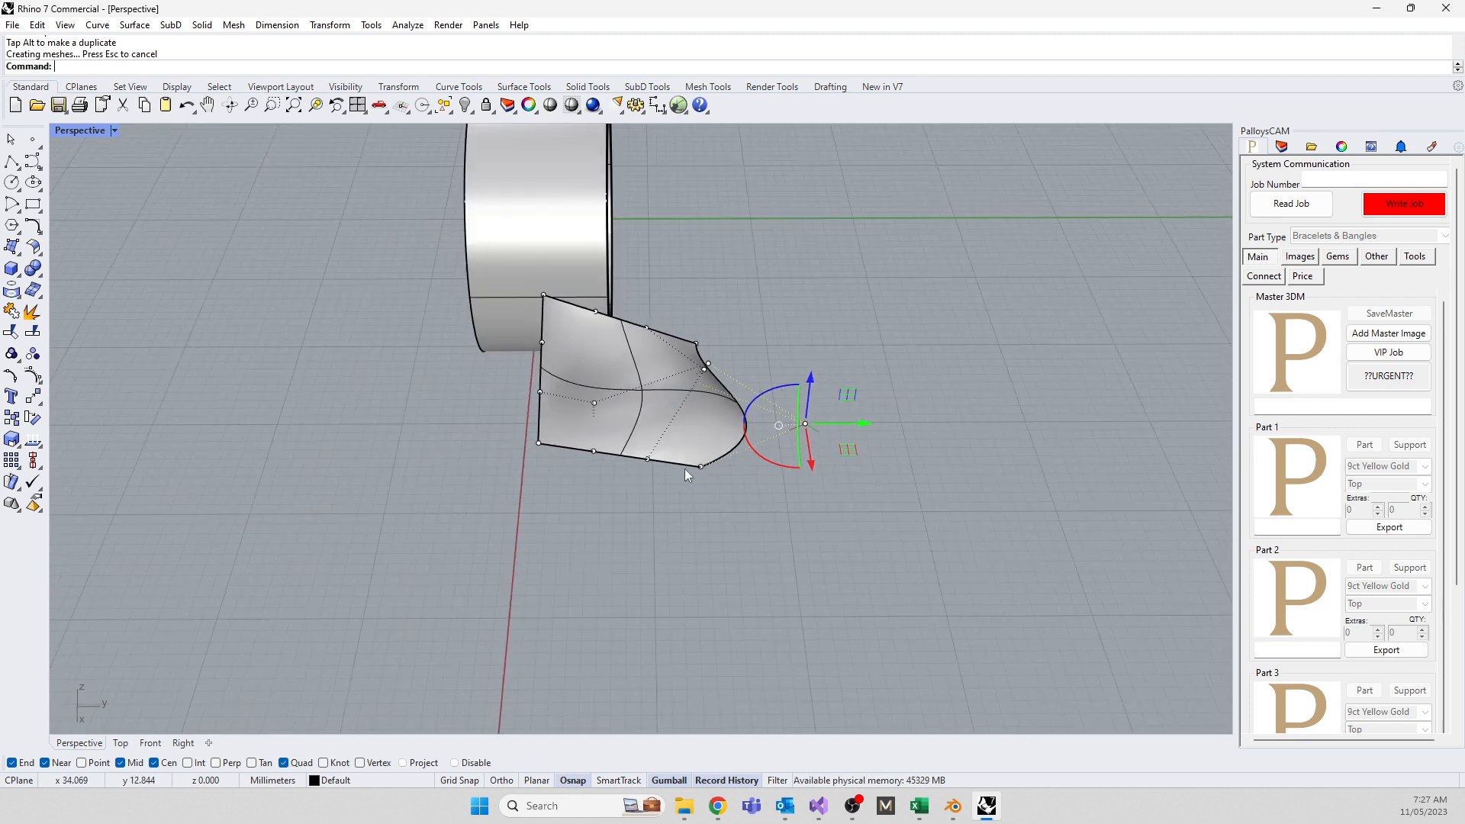
pyautogui.middleClick(684, 468)
pyautogui.click(575, 534)
pyautogui.moveTo(583, 532); pyautogui.dragTo(775, 502, button='right')
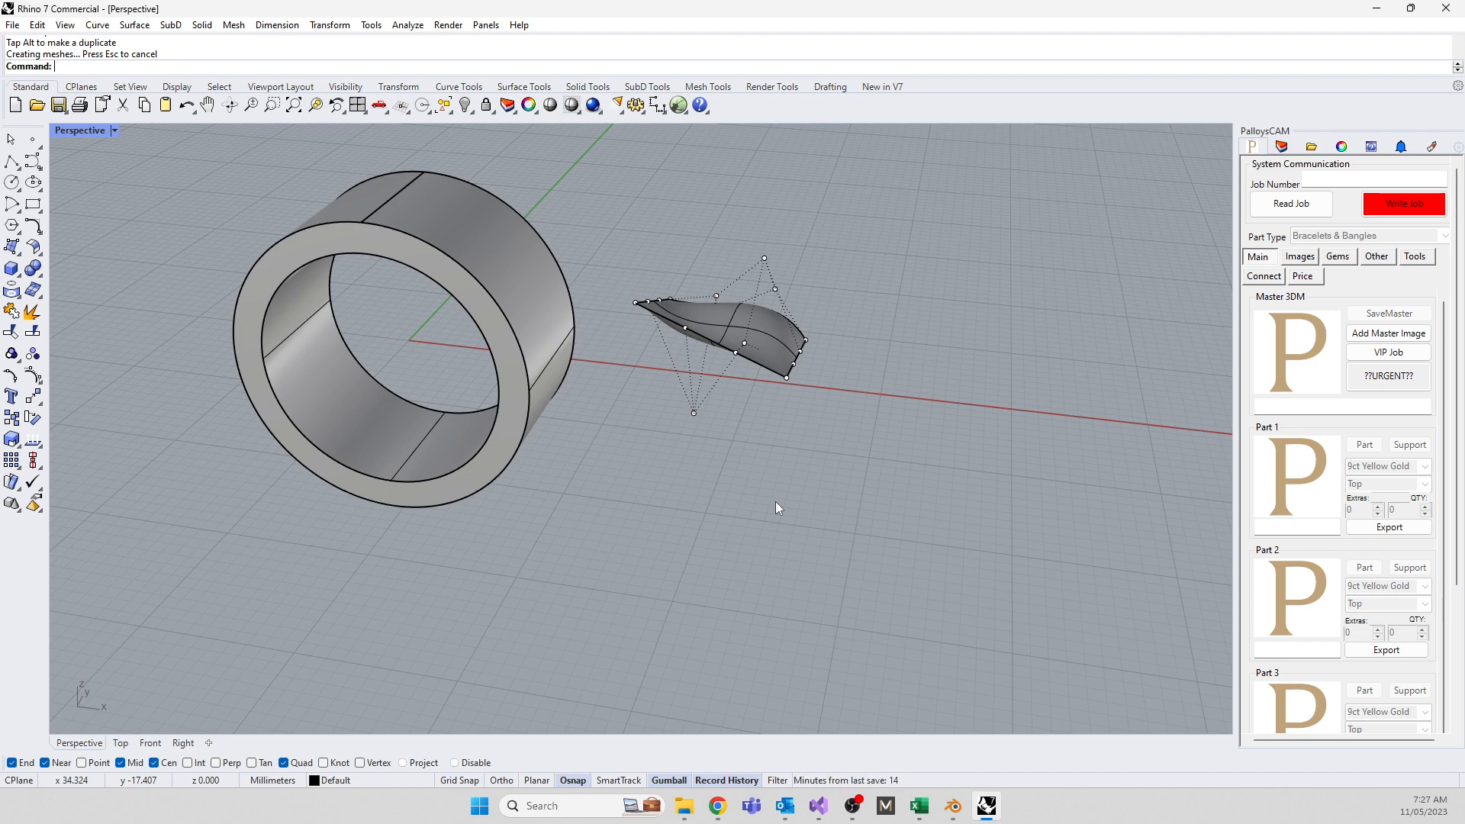
pyautogui.middleClick(808, 385)
# Hide the control points and delete the curved test surface
pyautogui.press('Escape')
pyautogui.click(744, 353)
pyautogui.press('Delete')
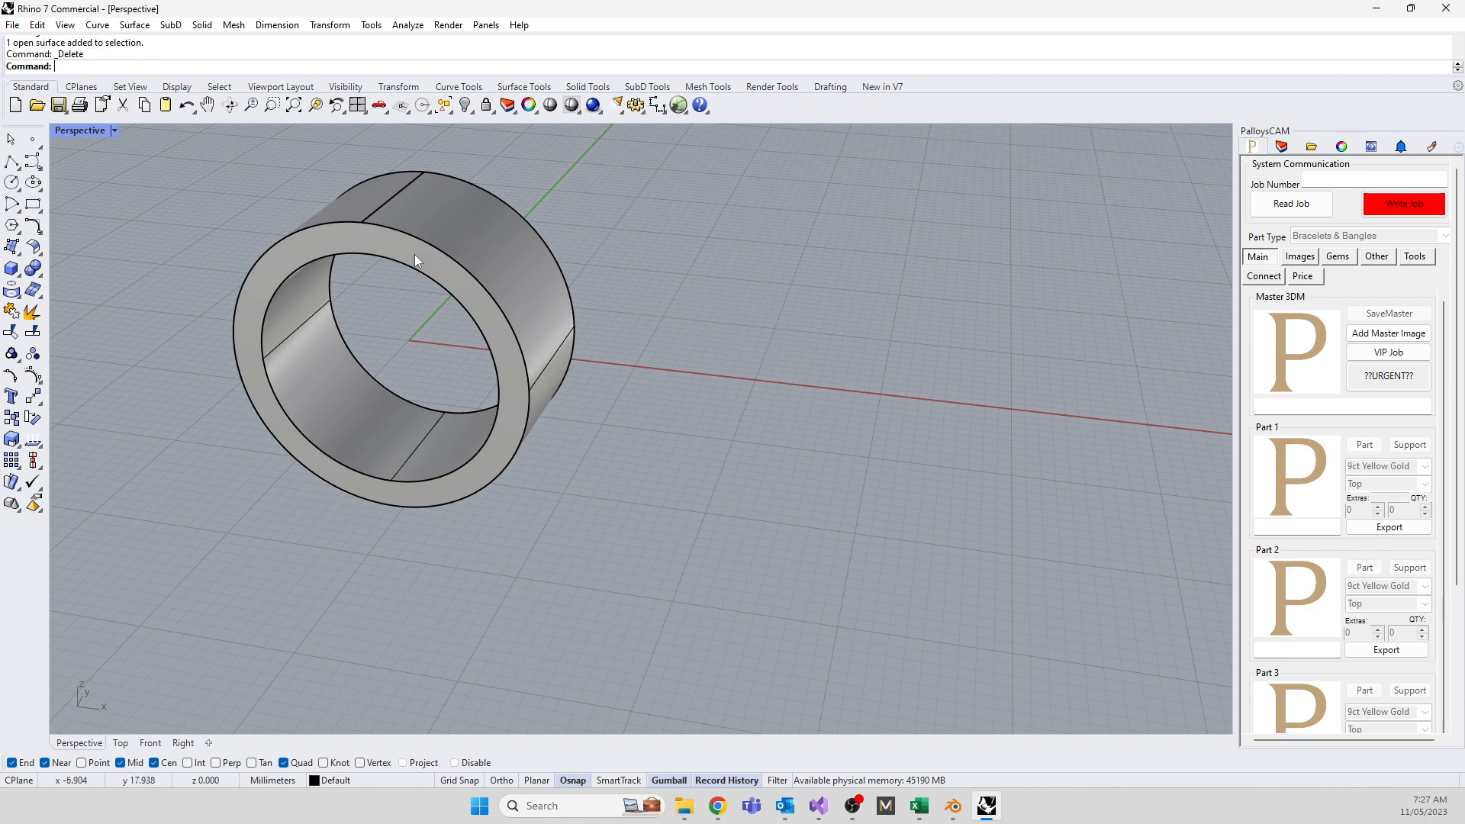
# Explode the ring band into its separate surfaces
pyautogui.click(412, 237)
pyautogui.write('Explode')
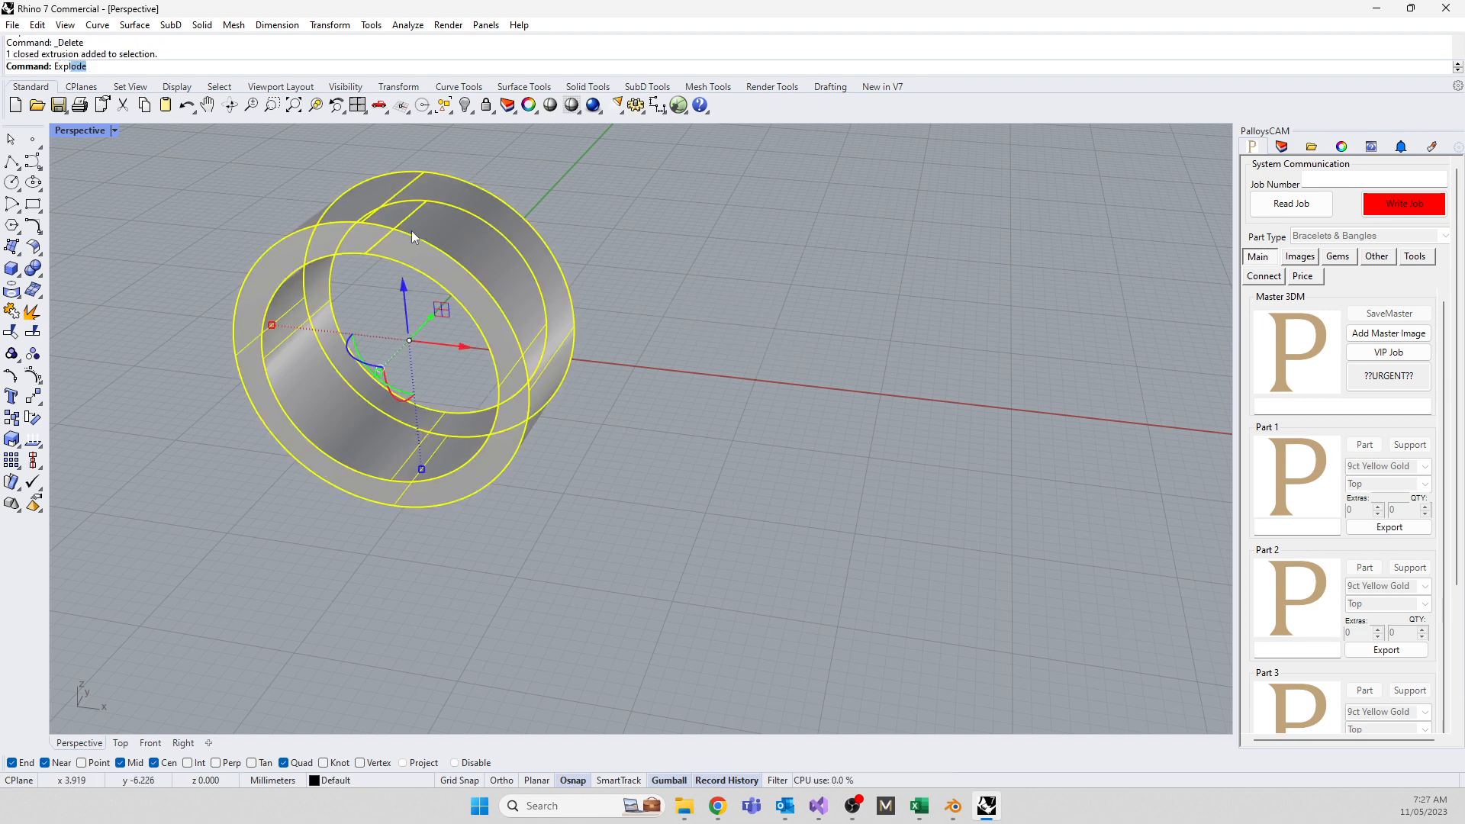
pyautogui.press('Return')
# Show the control points of the ring's outer surface and its front face
pyautogui.click(624, 504)
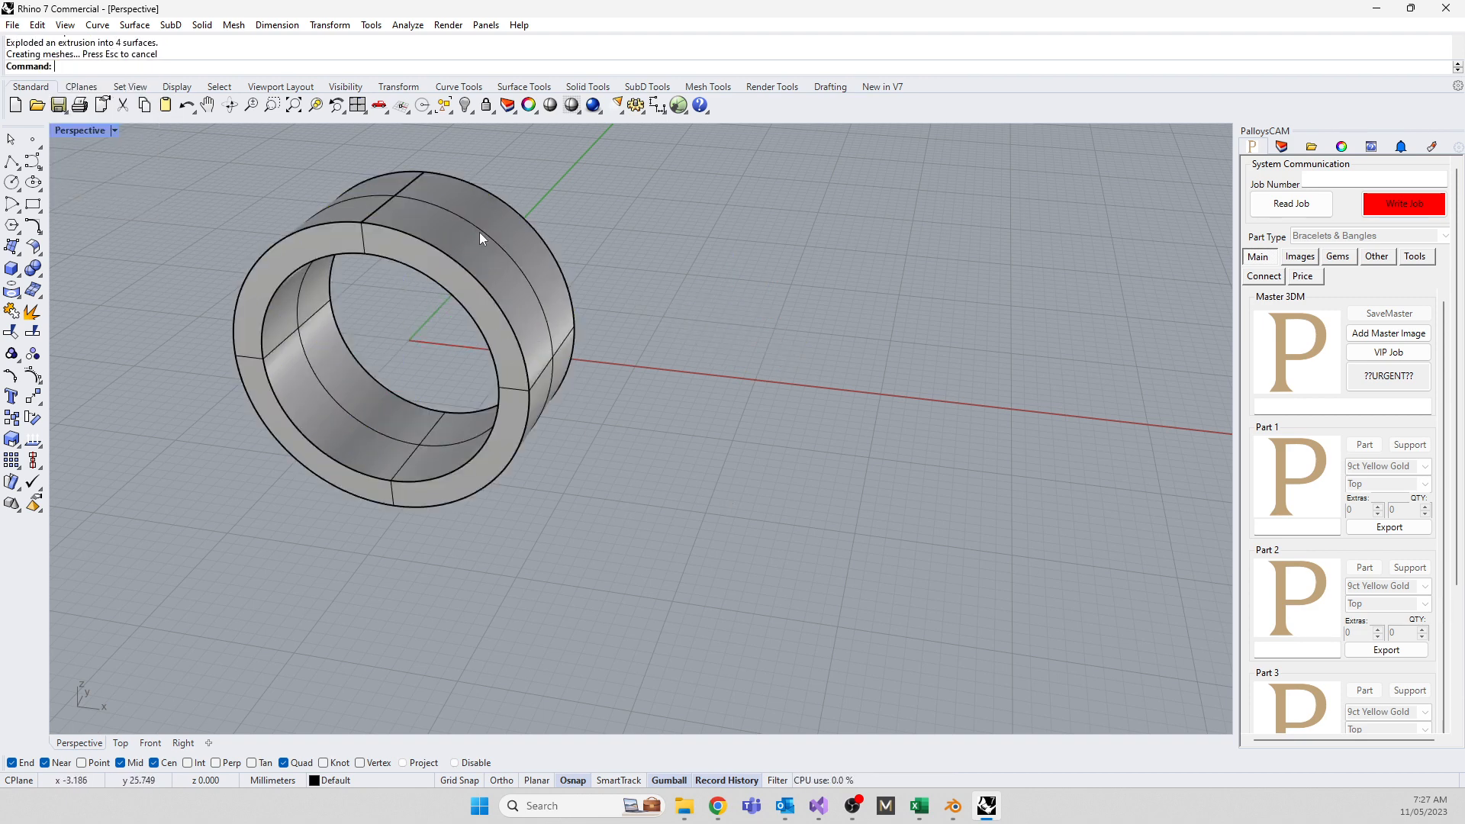
pyautogui.click(479, 232)
pyautogui.press('F10')
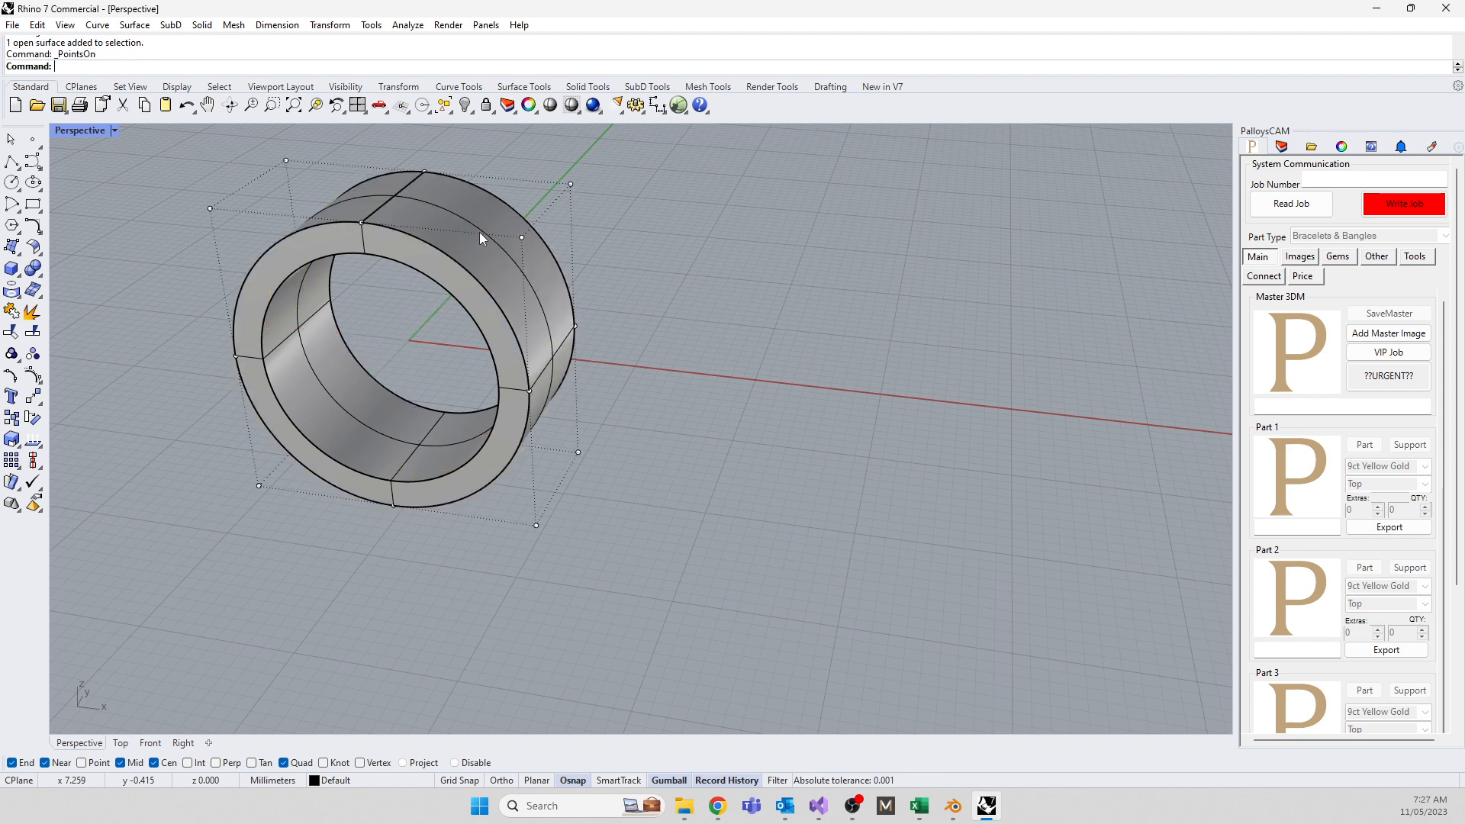
pyautogui.click(337, 418)
pyautogui.click(342, 532)
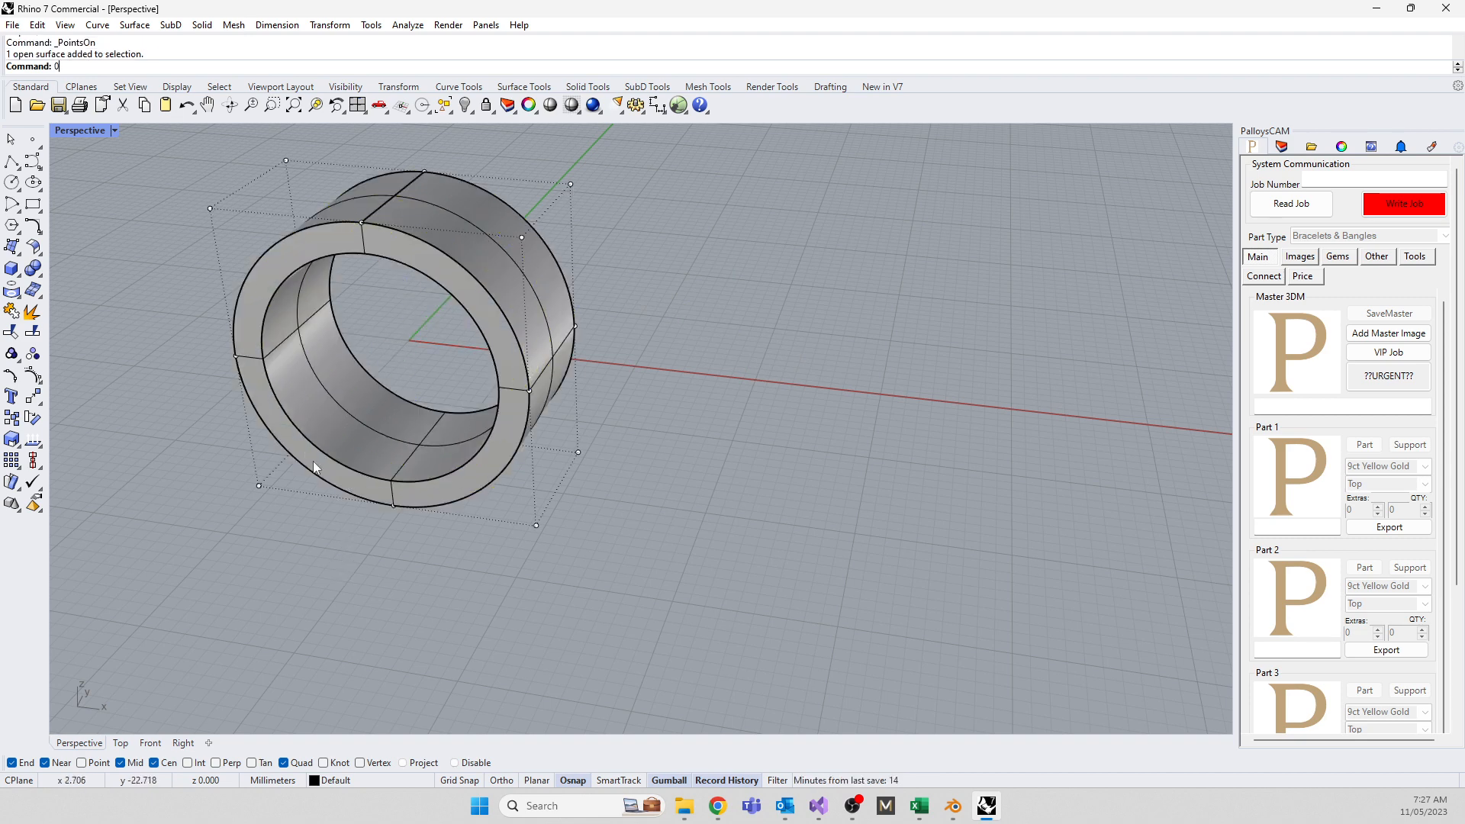
pyautogui.click(312, 466)
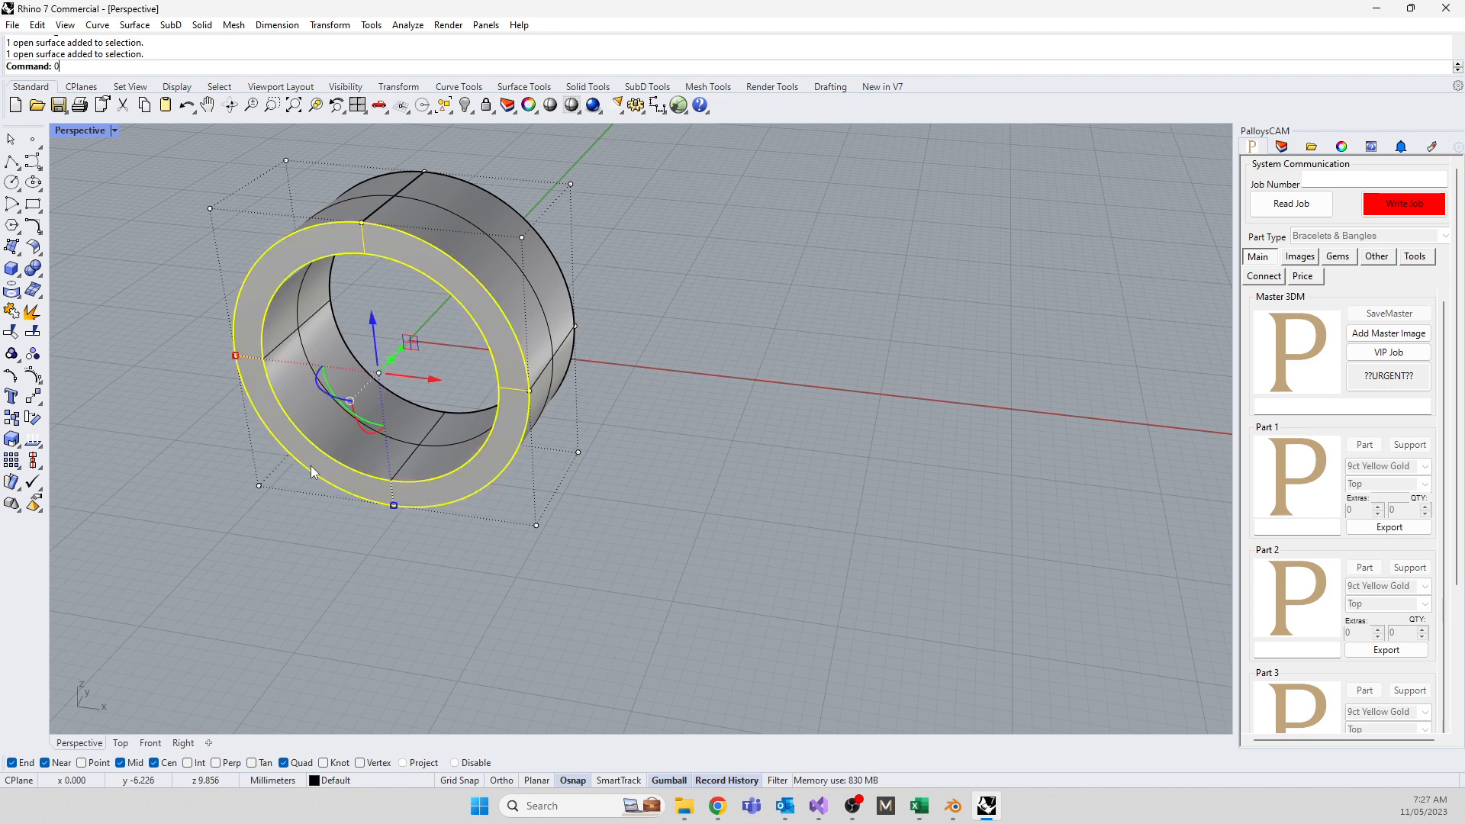
pyautogui.press('F10')
# Orbit around the ring to inspect the front face from other angles
pyautogui.middleClick(406, 630)
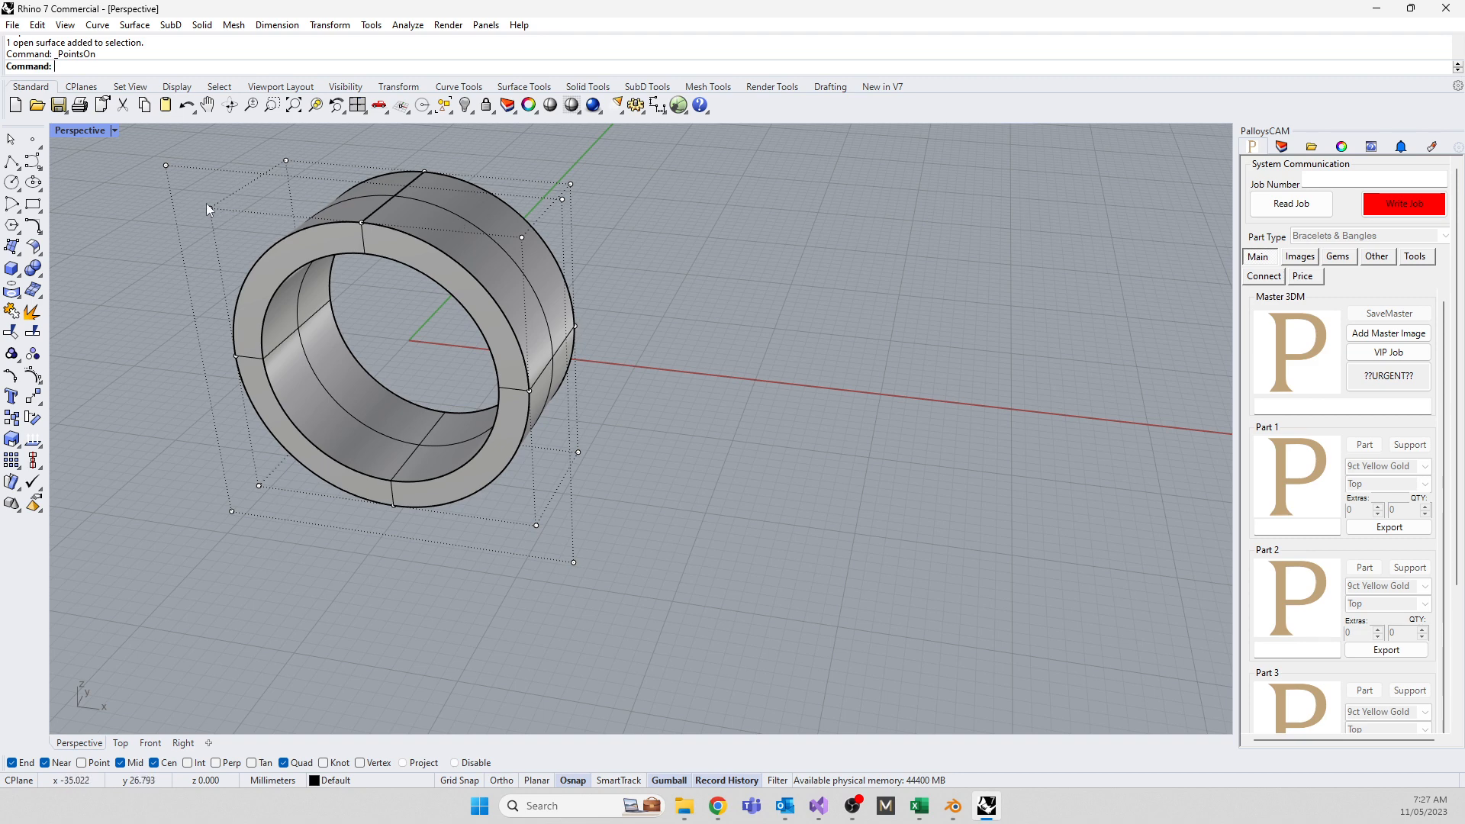
pyautogui.middleClick(592, 284)
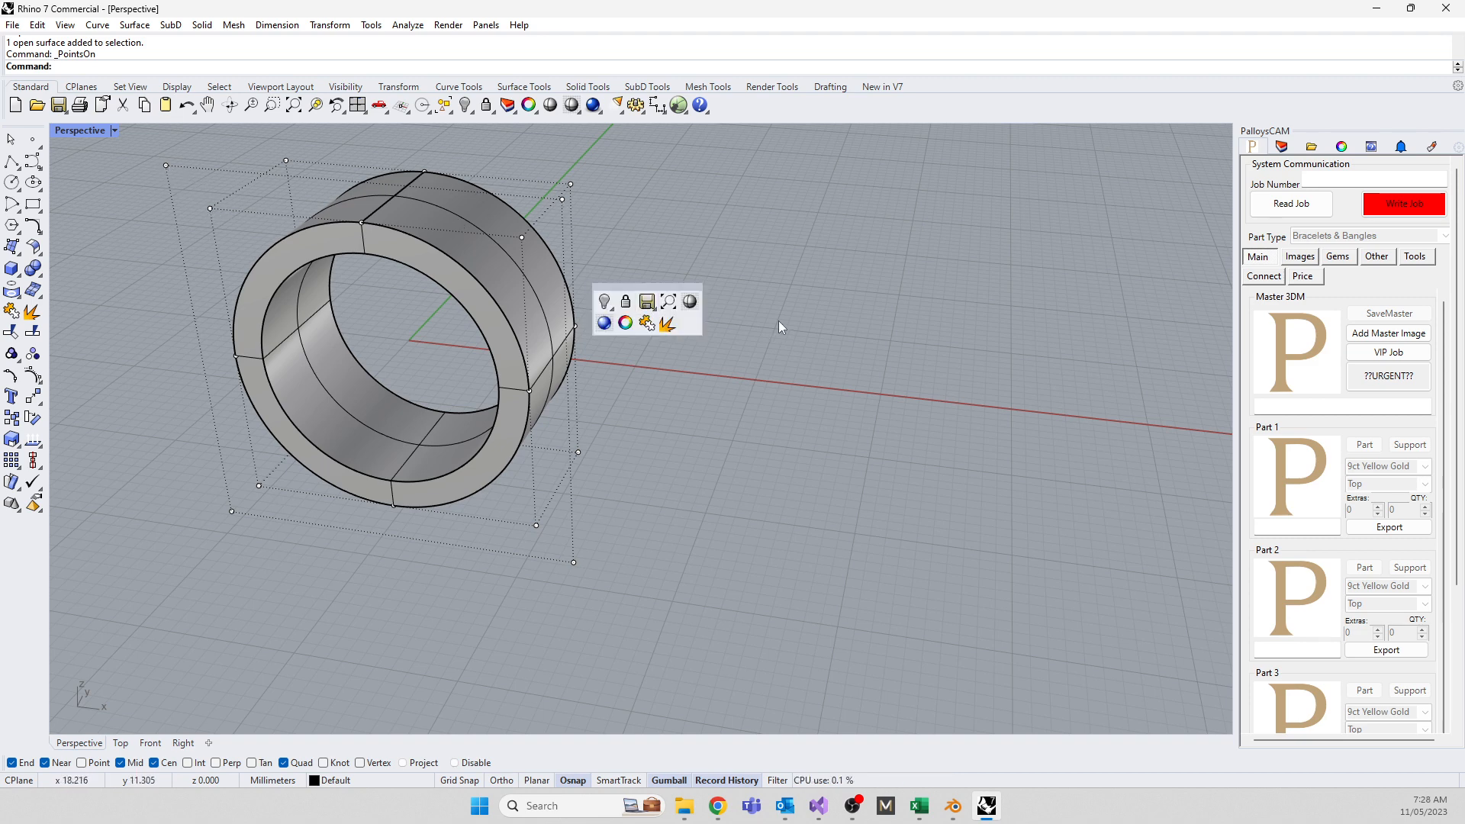
pyautogui.moveTo(689, 442); pyautogui.dragTo(712, 359, button='right')
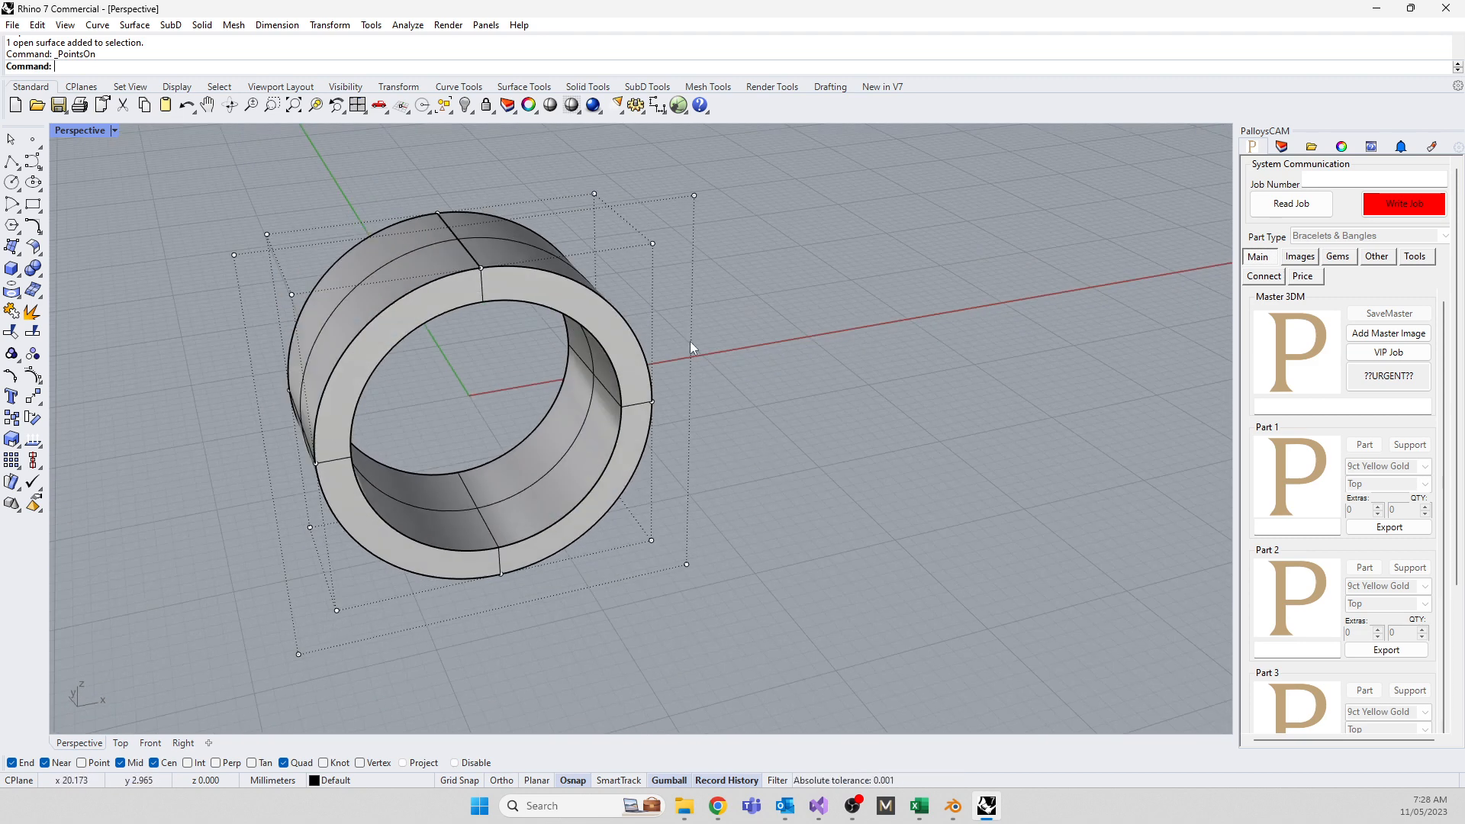
pyautogui.click(627, 438)
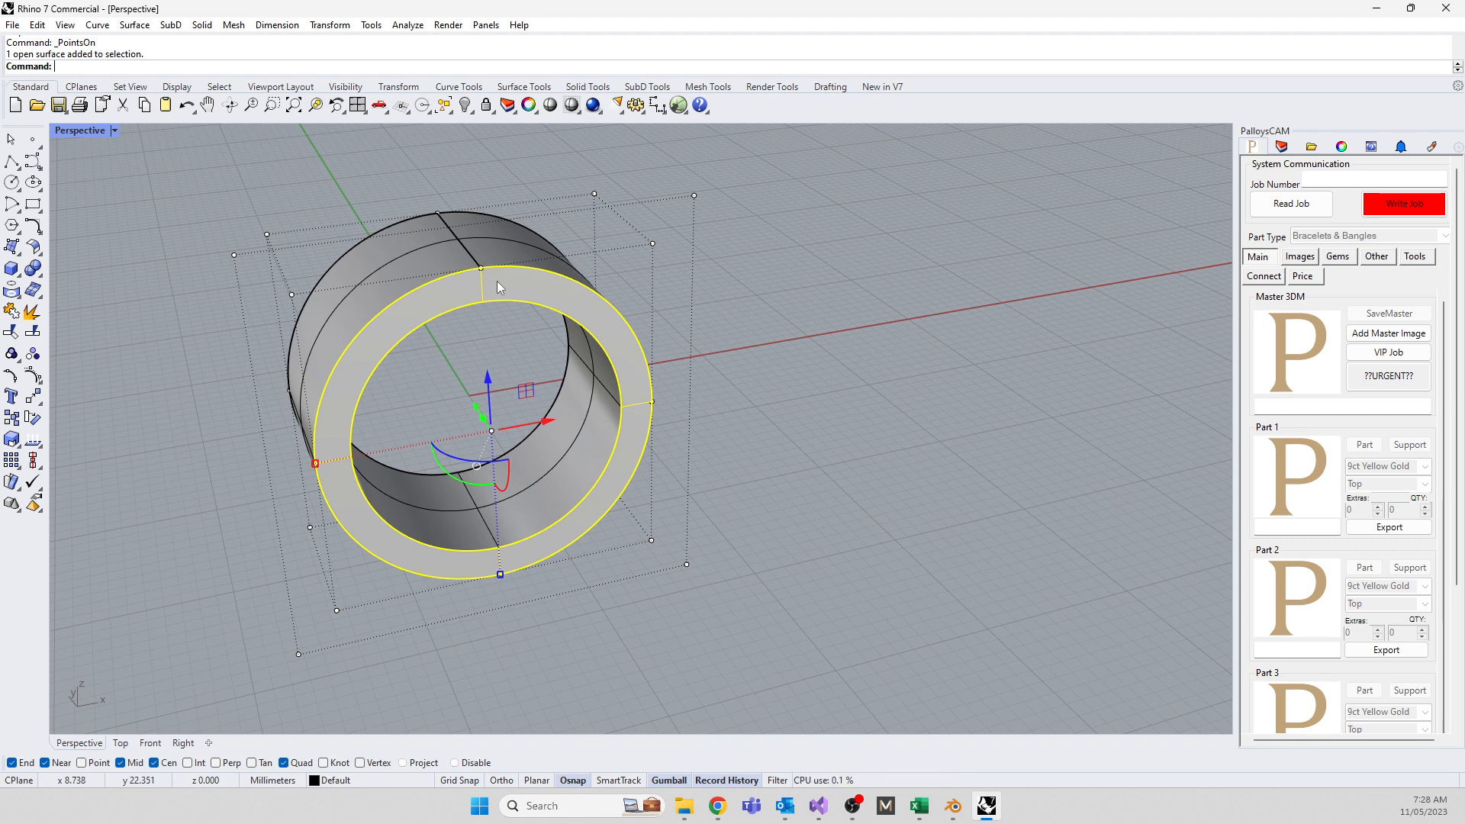
pyautogui.click(777, 423)
pyautogui.middleClick(789, 433)
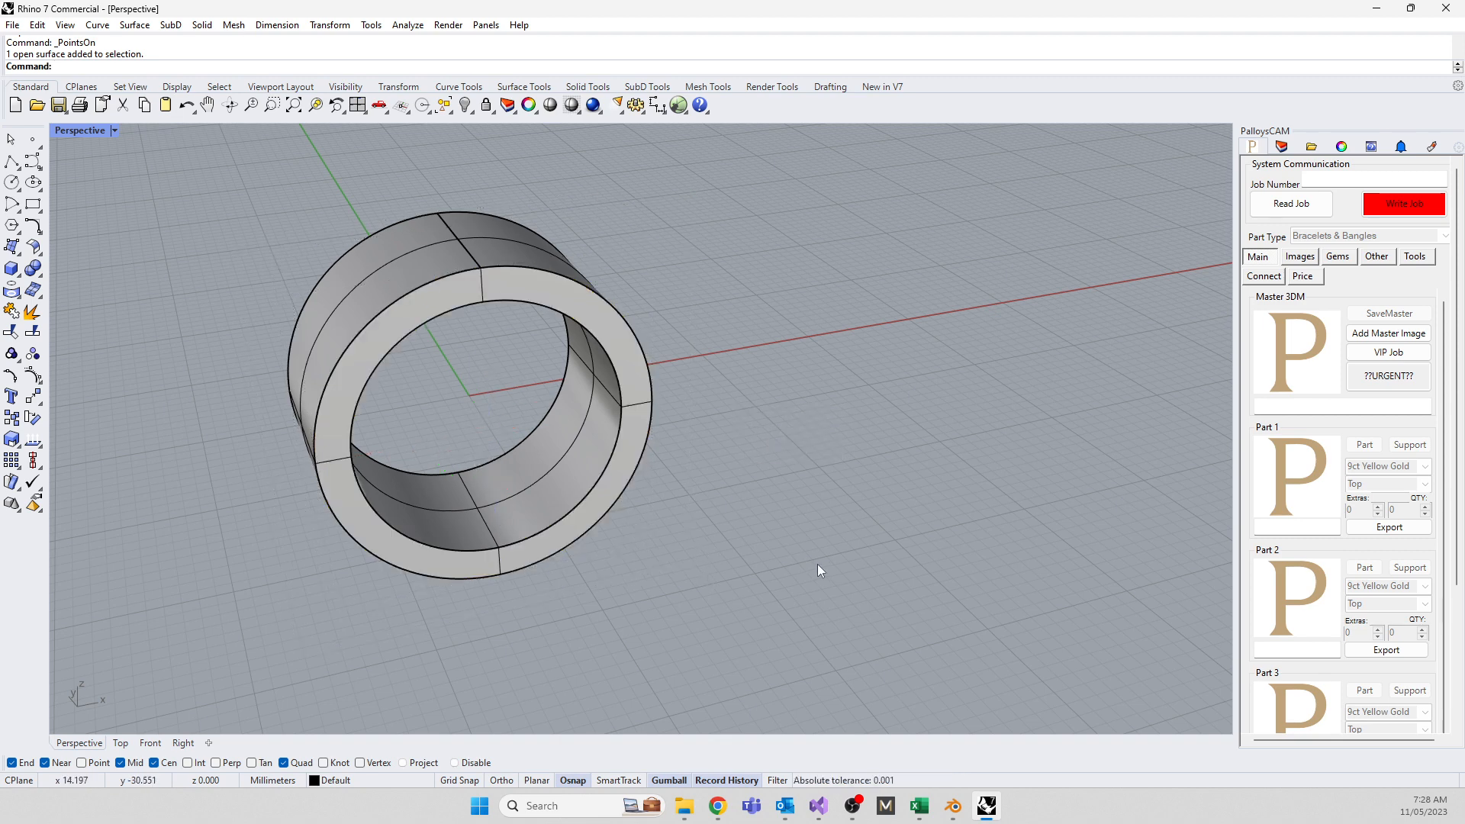
pyautogui.moveTo(817, 565); pyautogui.dragTo(671, 547, button='right')
pyautogui.scroll(-3, 508, 496)
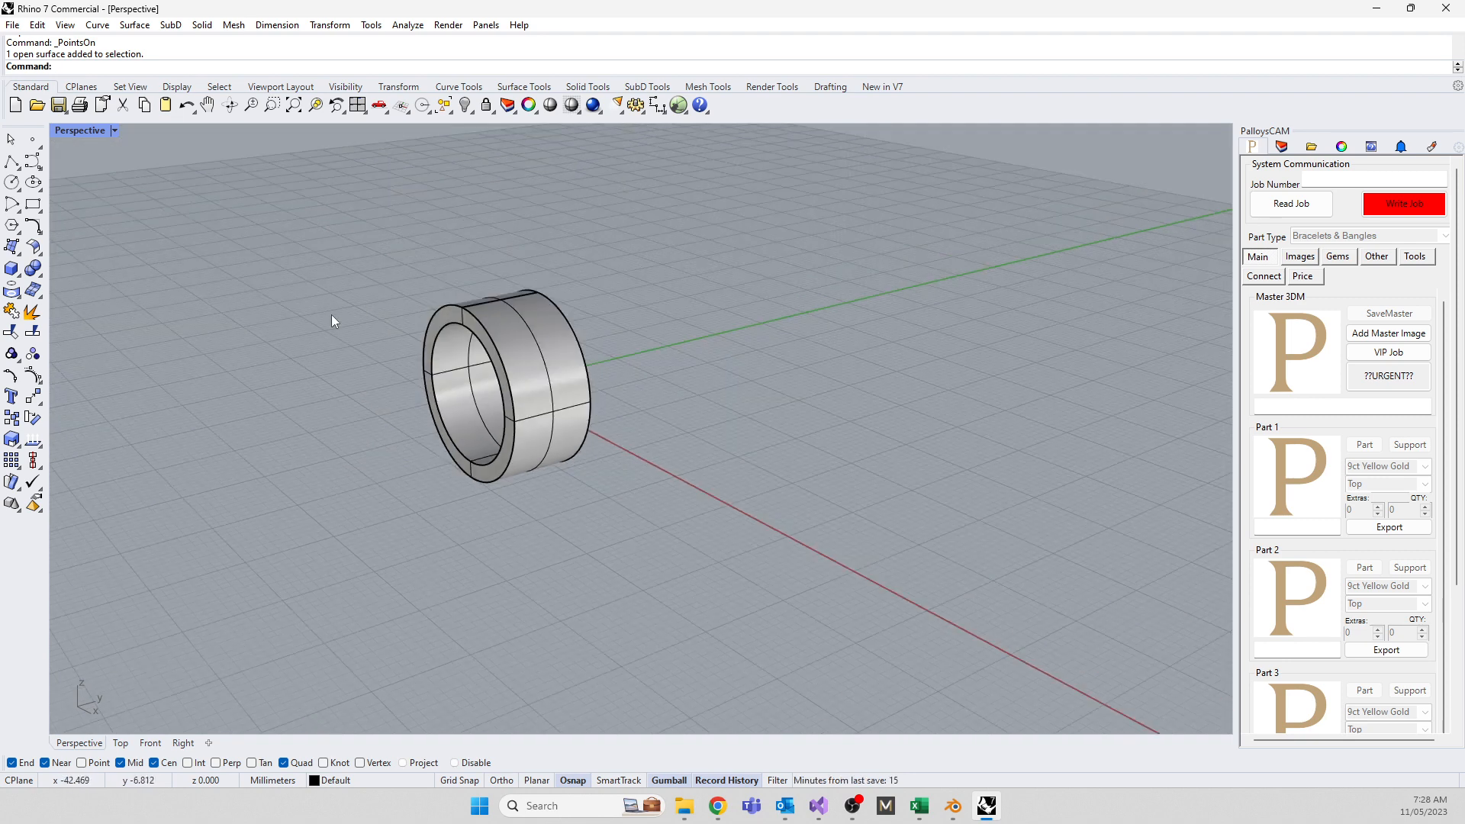
# Window-select all the ring pieces and join them into one object
pyautogui.moveTo(286, 212); pyautogui.dragTo(778, 592)
pyautogui.write('join')
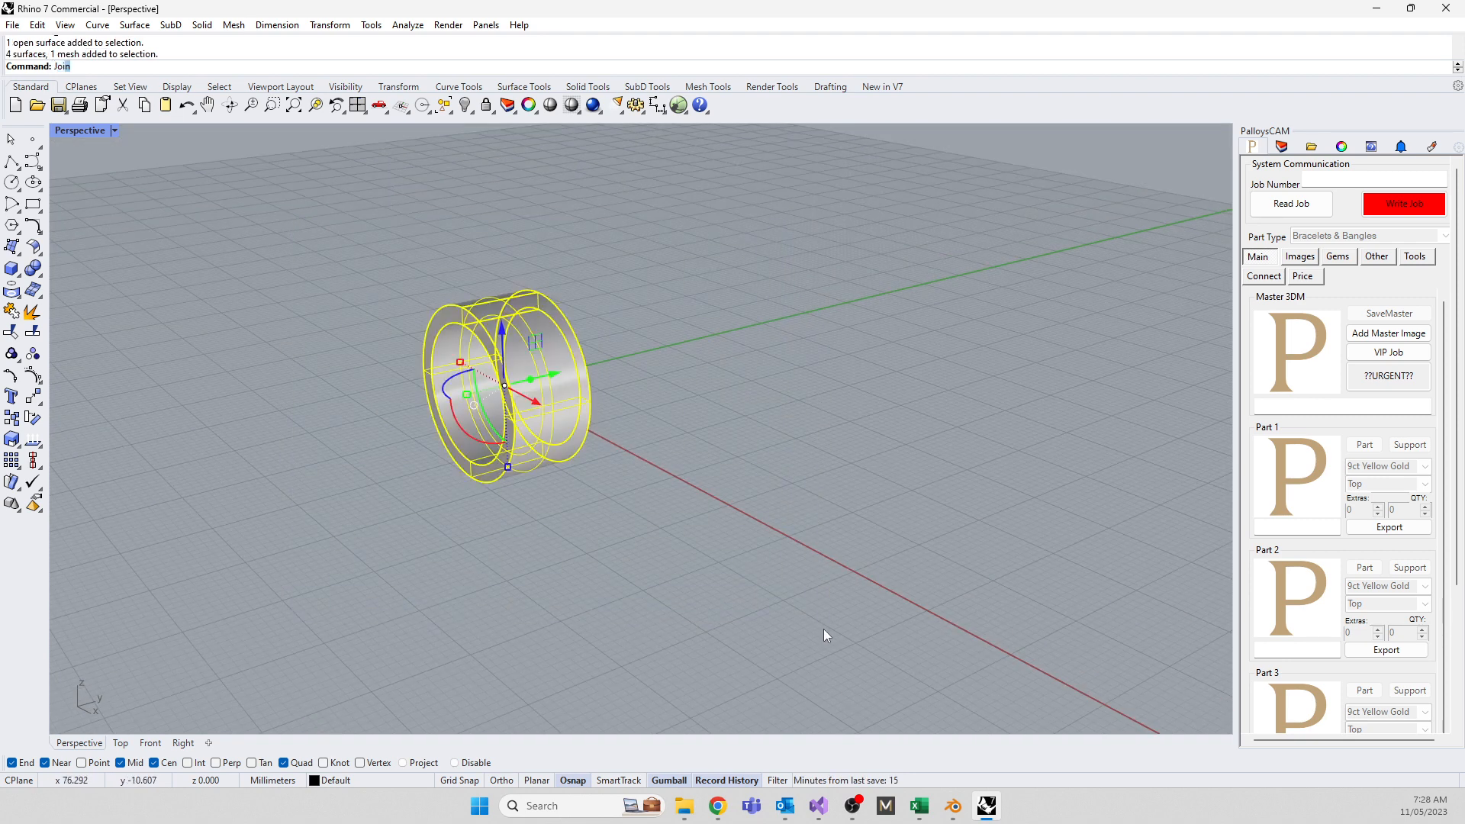
pyautogui.press('Return')
pyautogui.click(880, 447)
# Run What on the ring to confirm a valid closed solid polysurface, then close the description
pyautogui.click(572, 441)
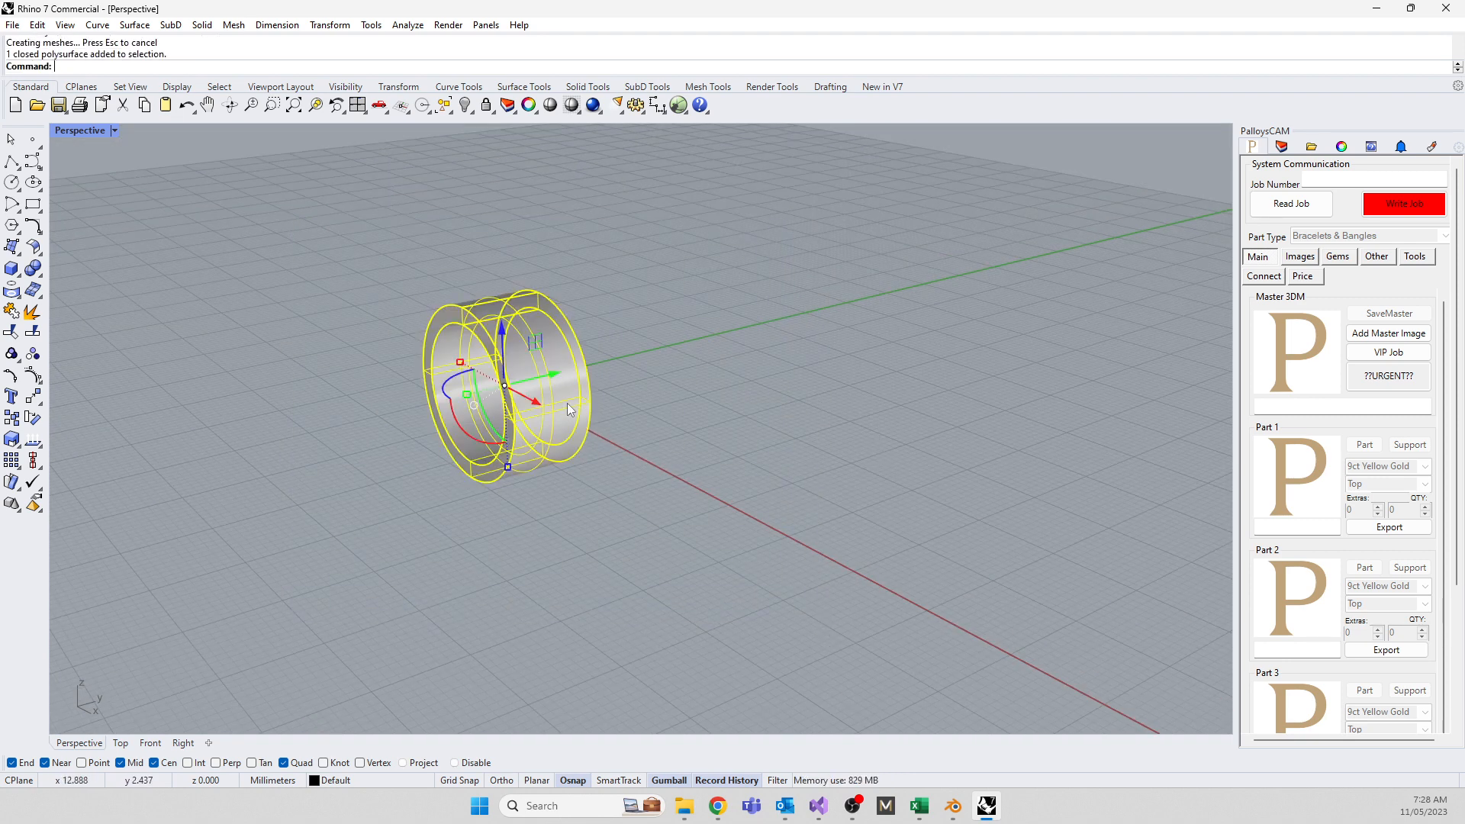
pyautogui.write('what')
pyautogui.press('Return')
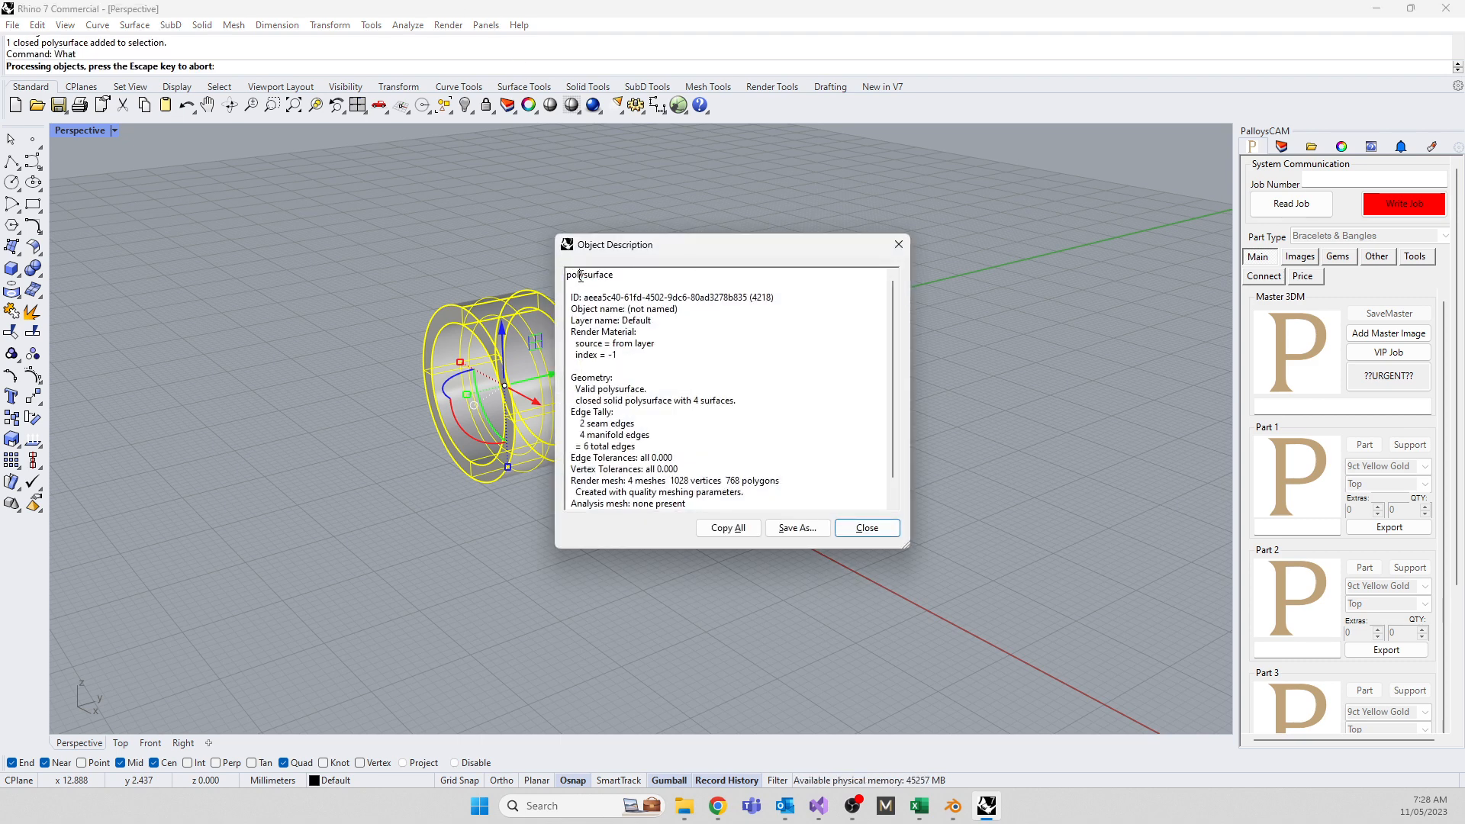
pyautogui.moveTo(580, 276); pyautogui.dragTo(567, 275)
pyautogui.moveTo(575, 389); pyautogui.dragTo(636, 401)
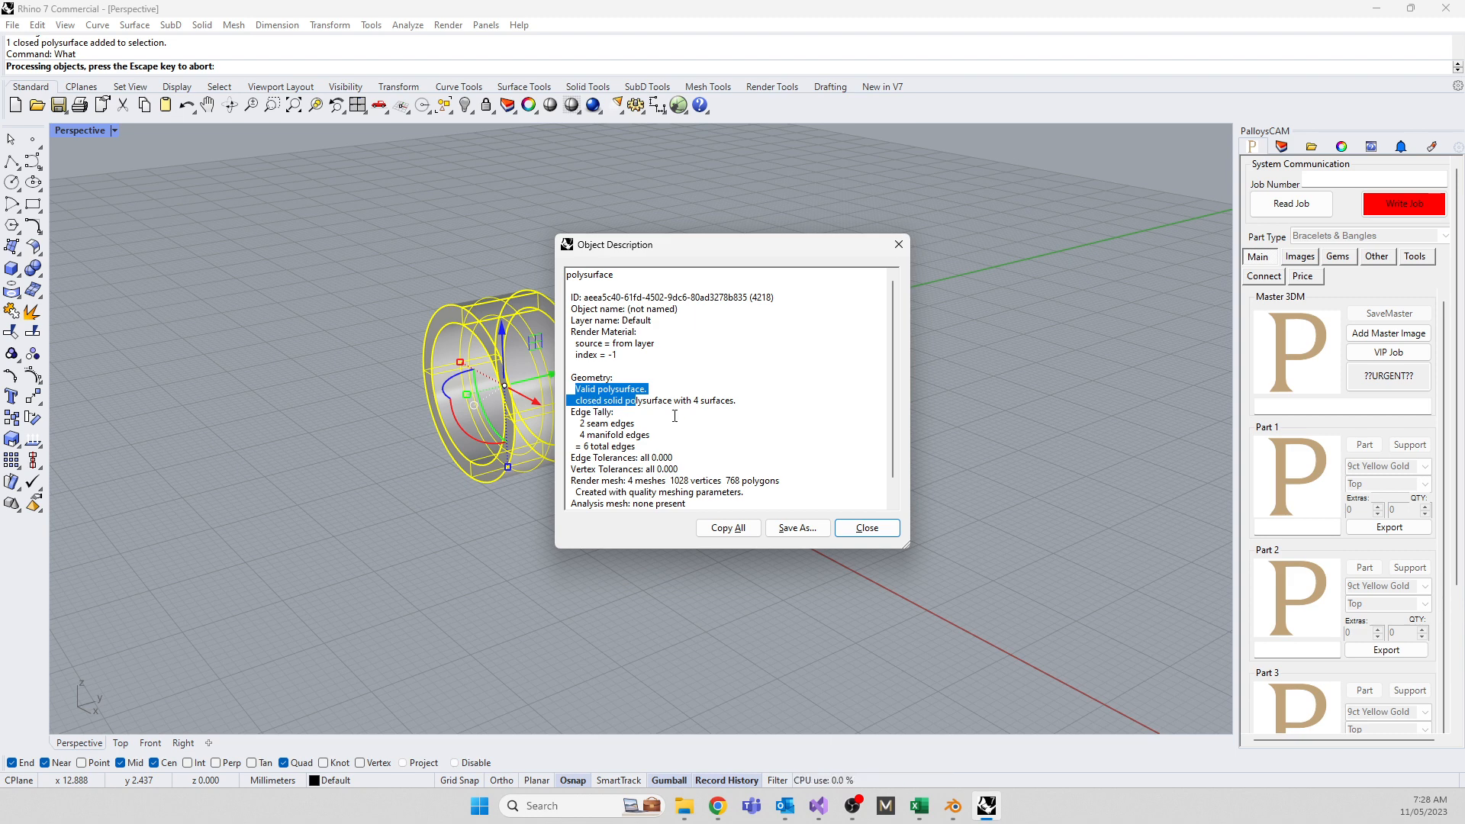
pyautogui.scroll(-1, 674, 415)
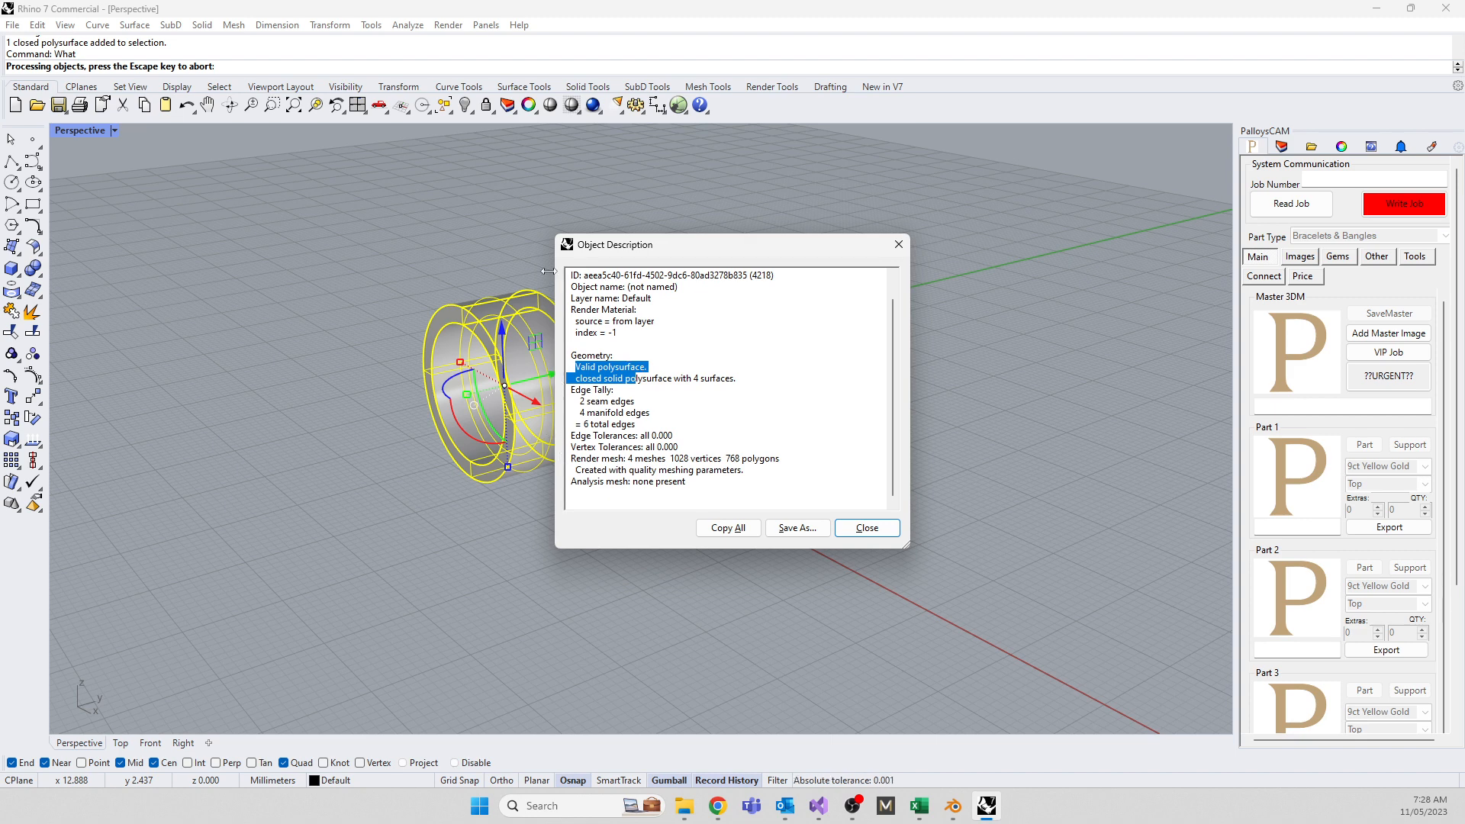
pyautogui.moveTo(673, 245); pyautogui.dragTo(821, 230)
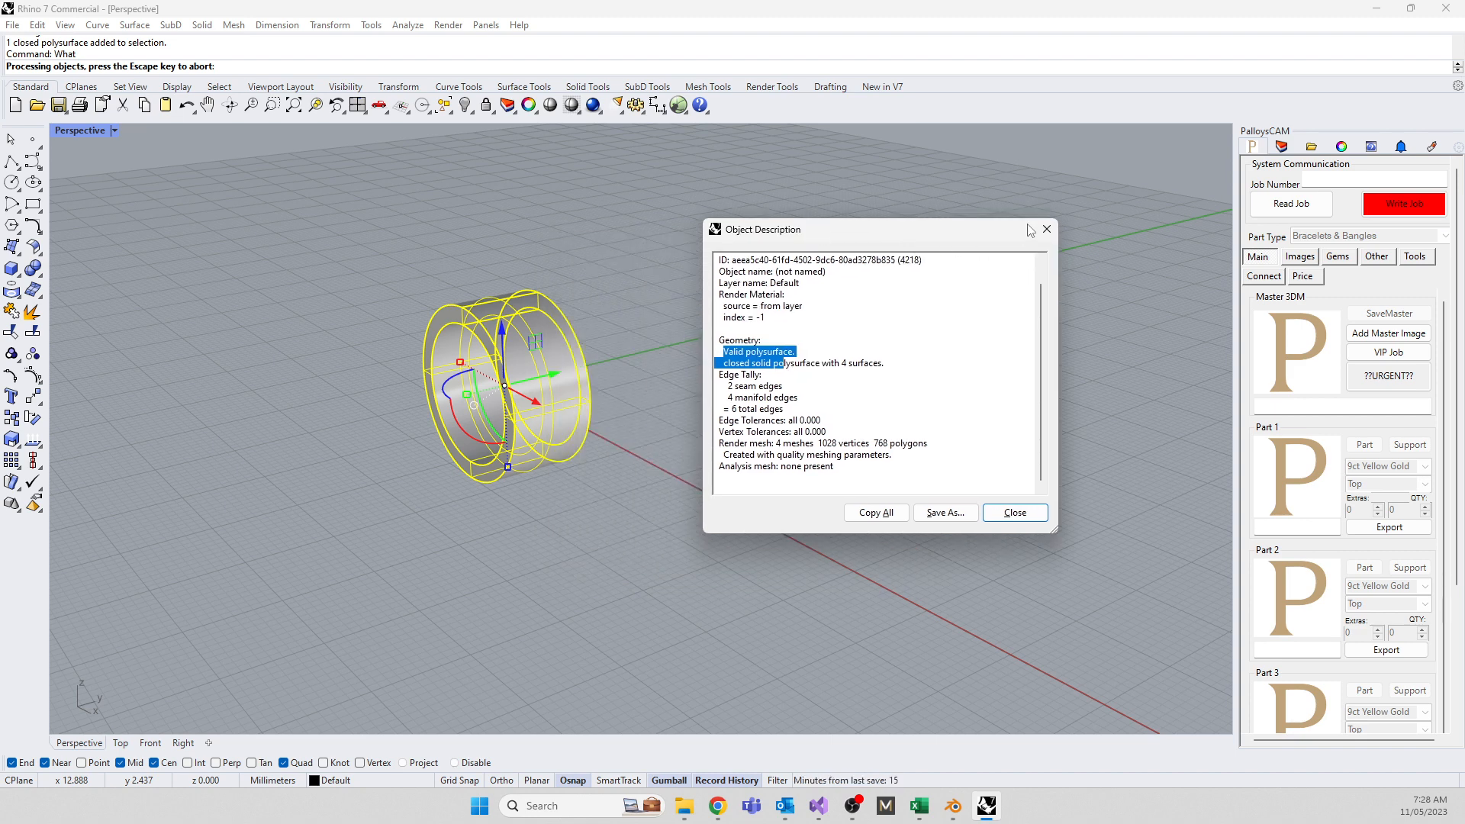
pyautogui.click(1047, 229)
pyautogui.click(537, 452)
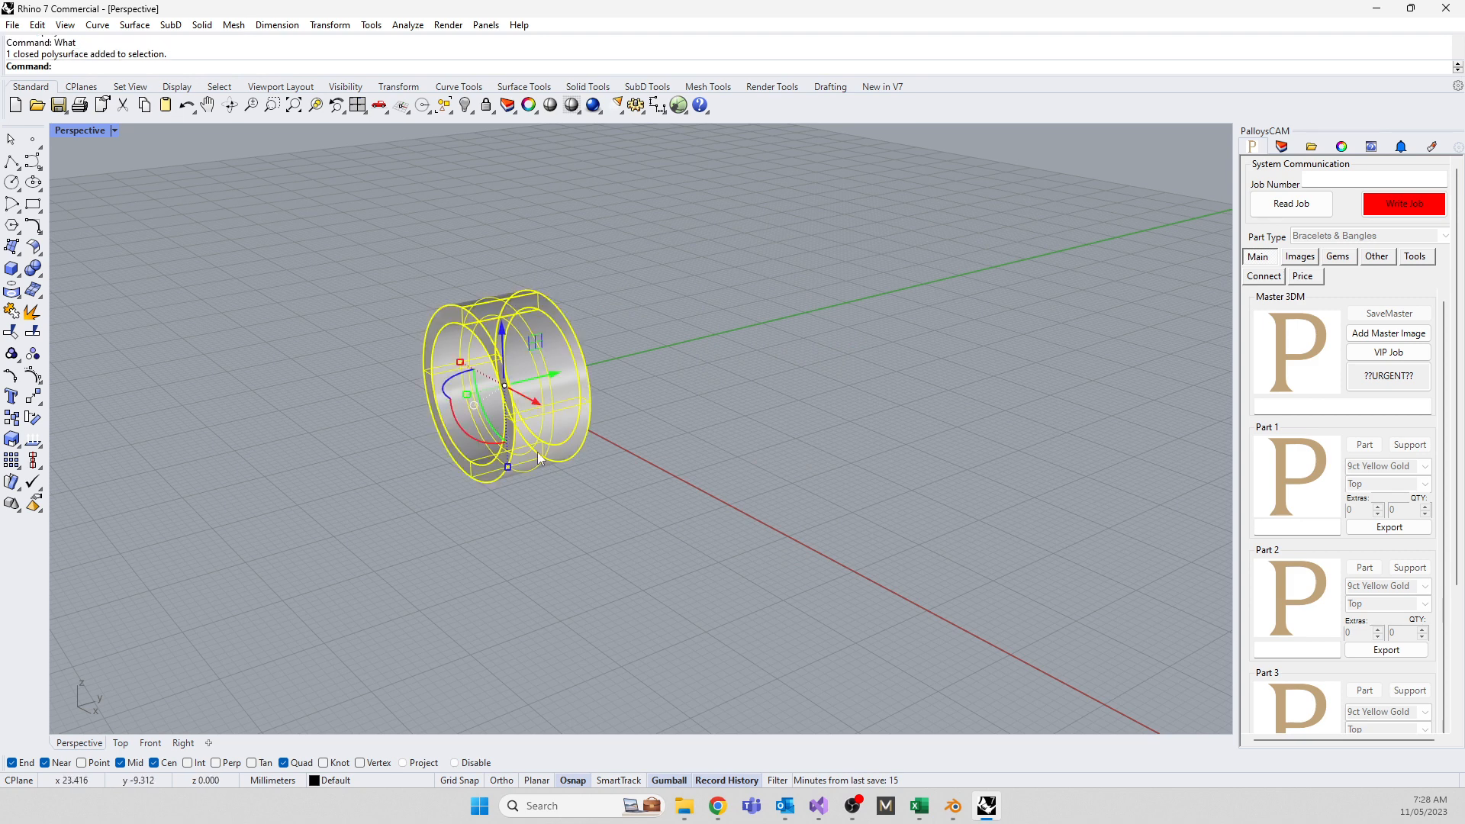
# Explode the ring again into four surfaces and show one surface's control points
pyautogui.press('F10')
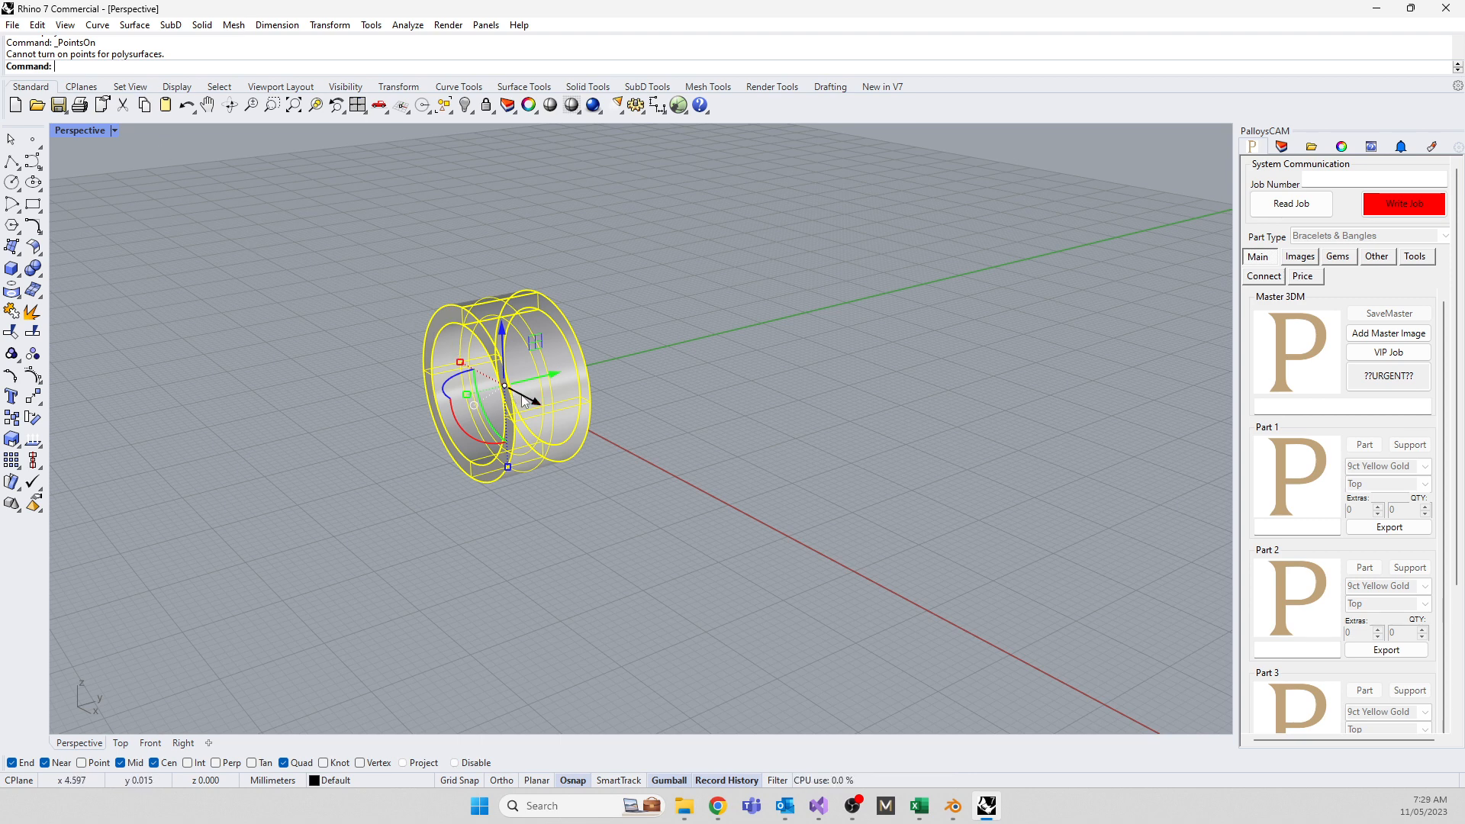
pyautogui.scroll(2, 459, 313)
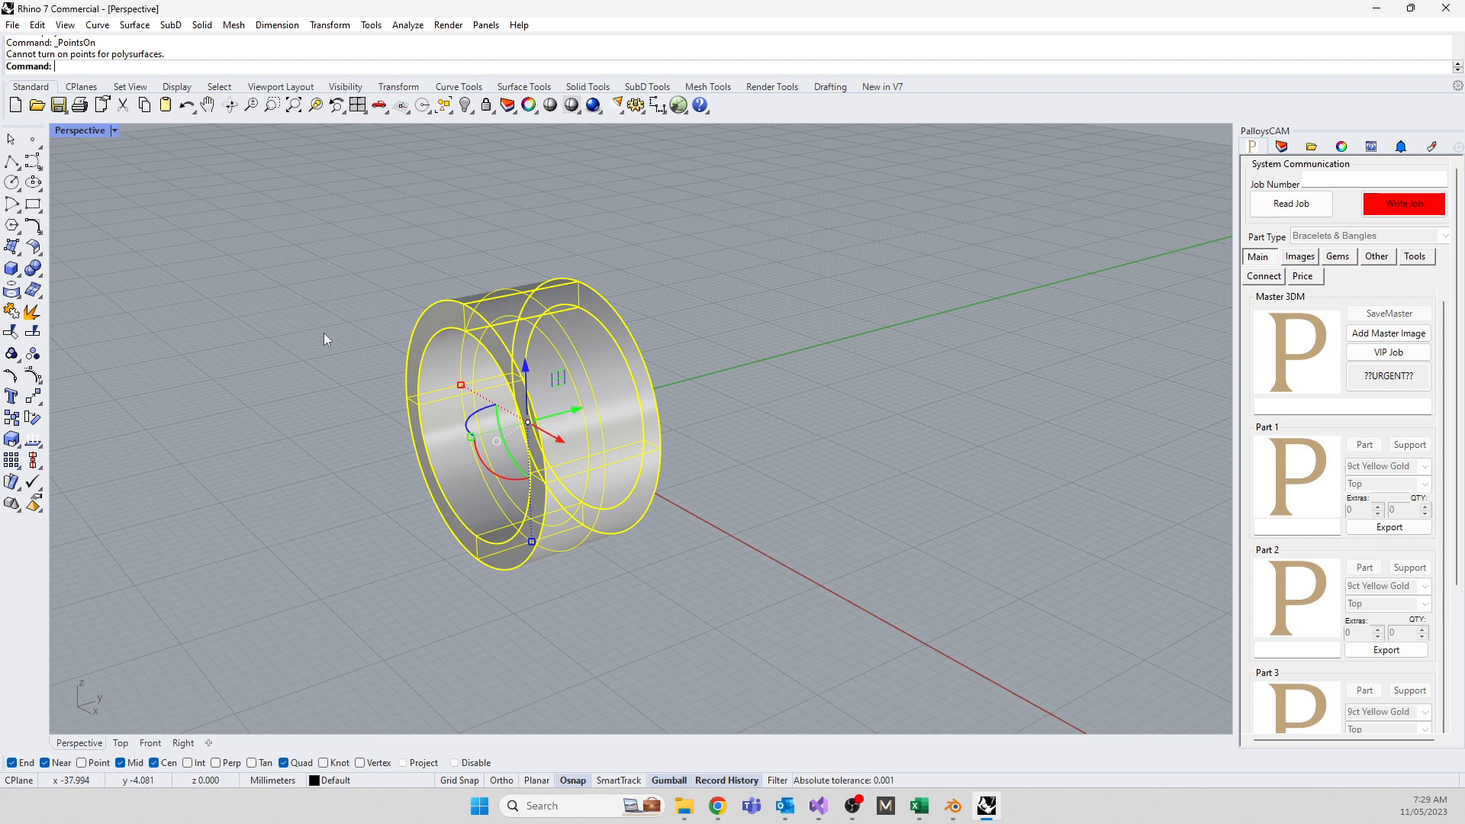
pyautogui.write('Explode')
pyautogui.press('Return')
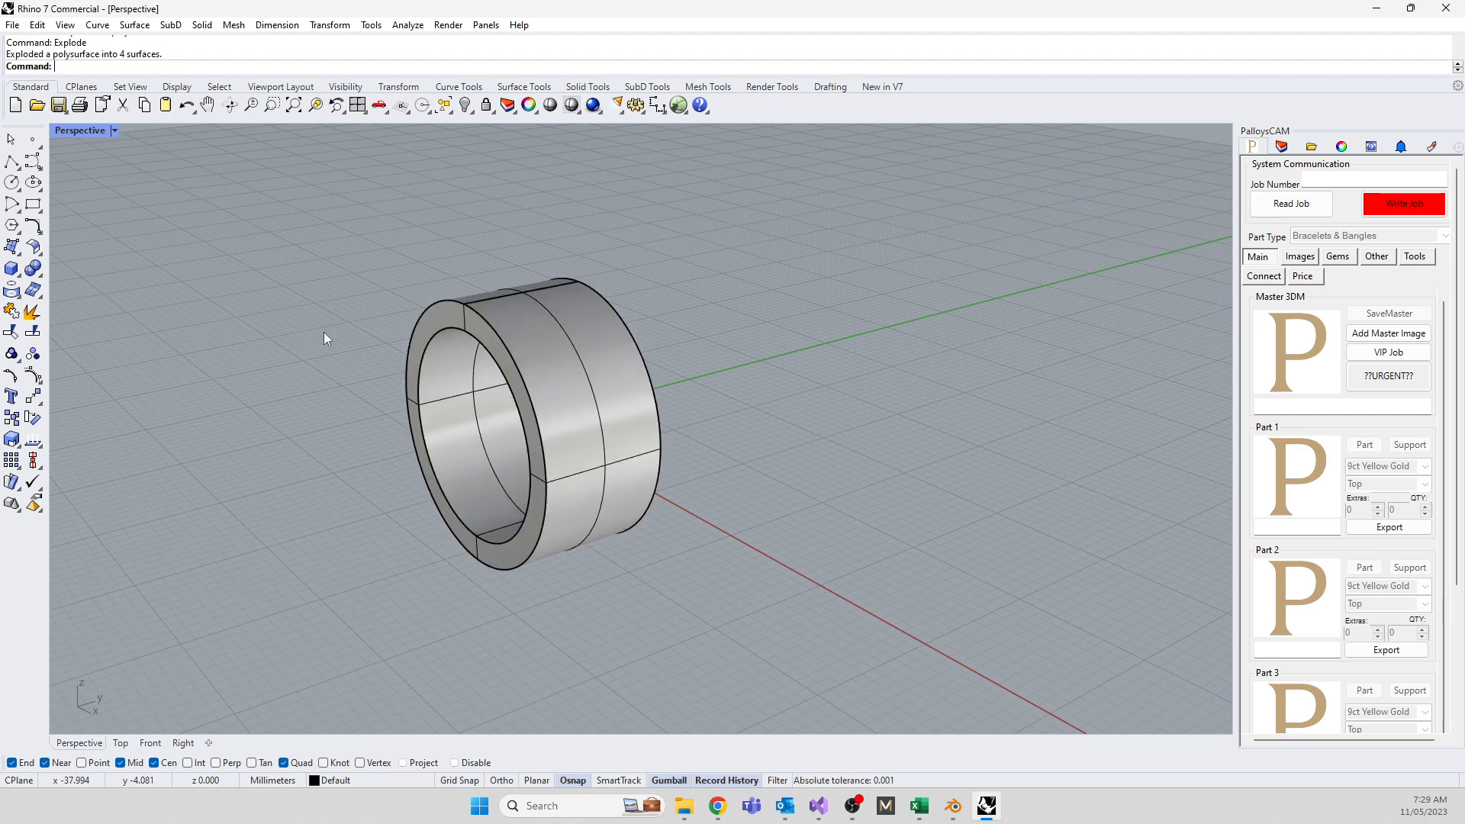
pyautogui.click(529, 340)
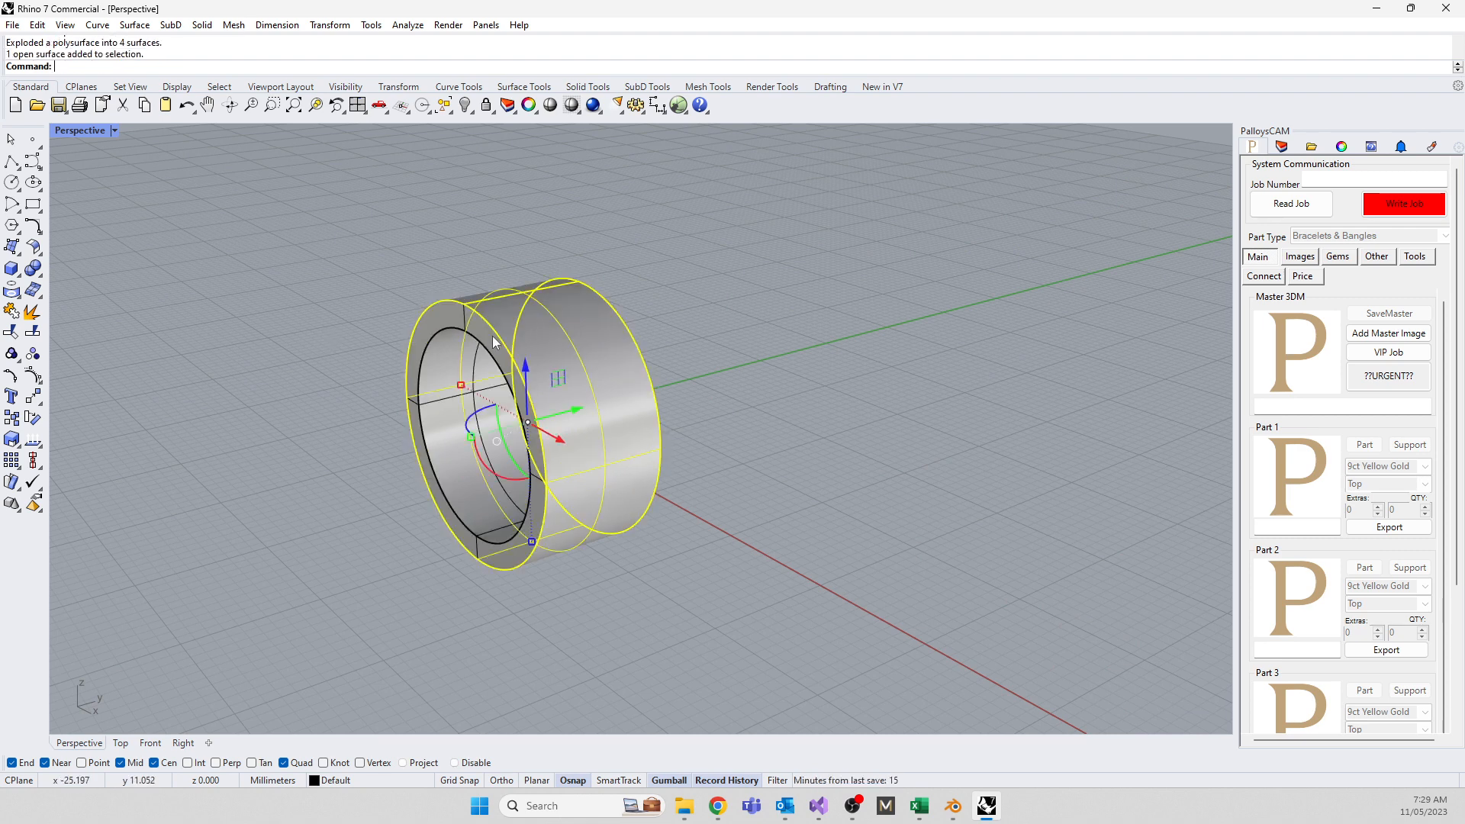
pyautogui.press('F10')
# Raise a control point on that surface, then show the front face's control points
pyautogui.middleClick(370, 412)
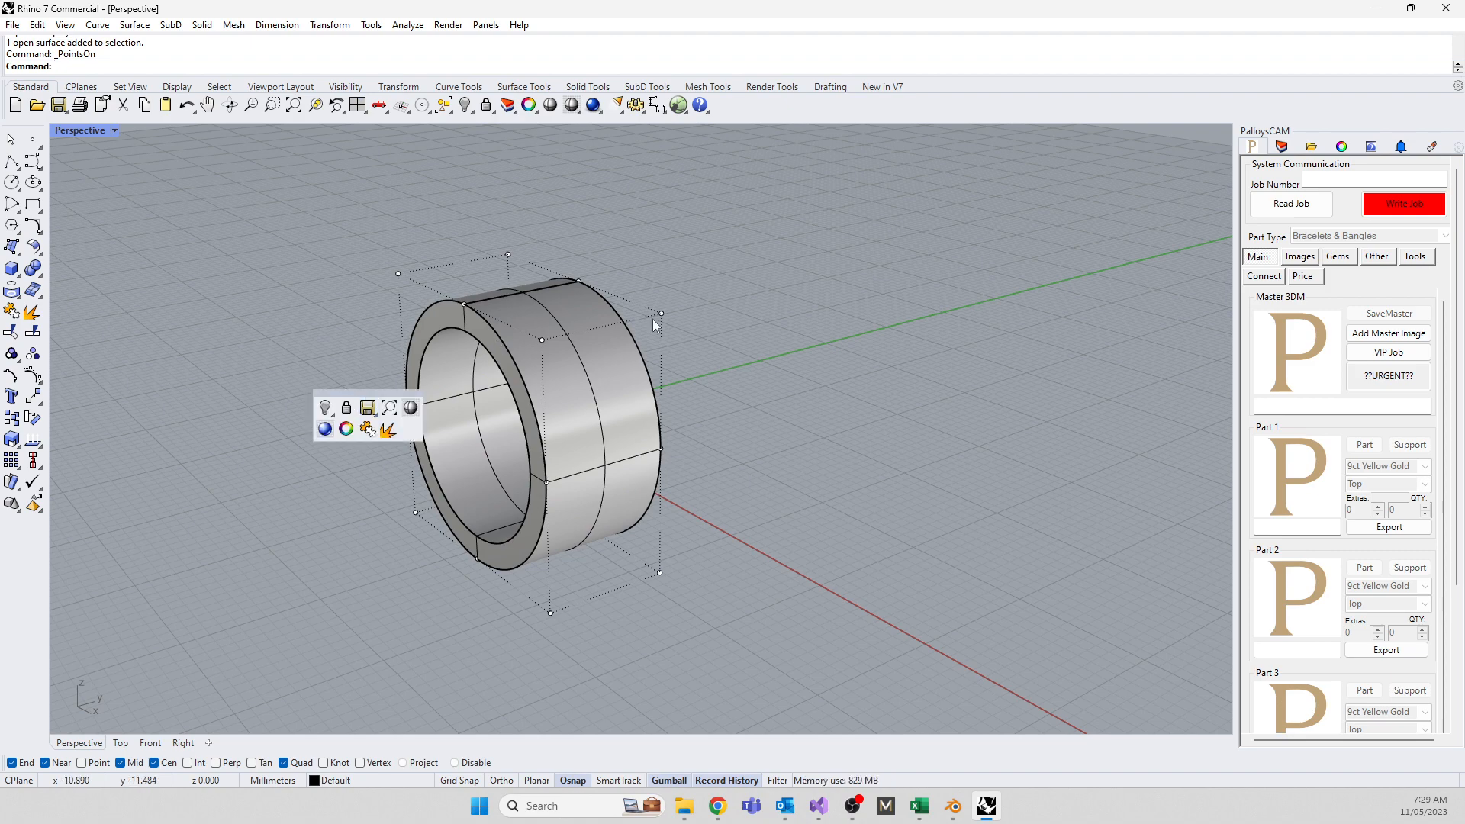
pyautogui.moveTo(628, 273); pyautogui.dragTo(661, 186)
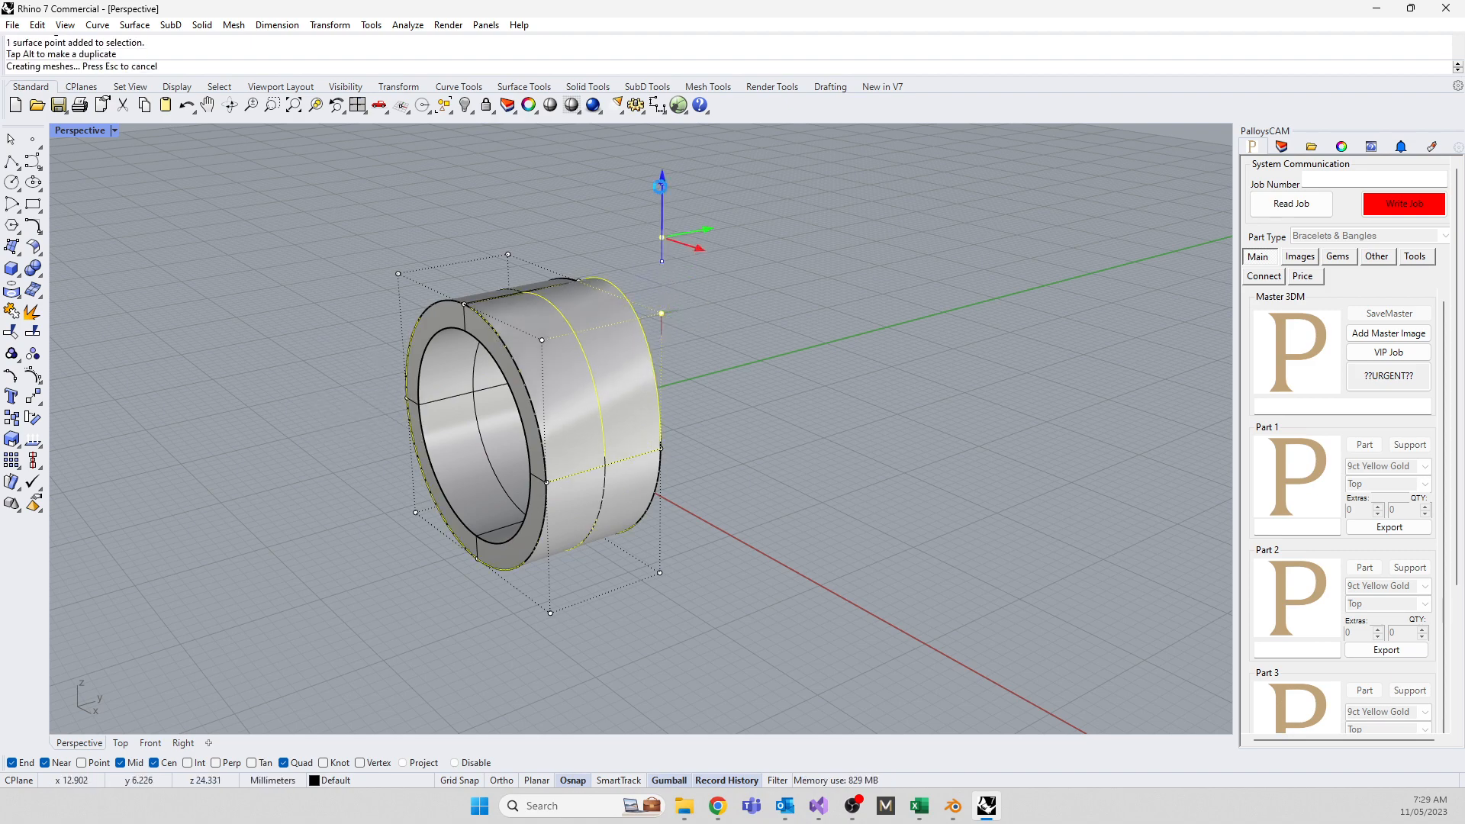
pyautogui.moveTo(812, 387); pyautogui.dragTo(590, 381, button='right')
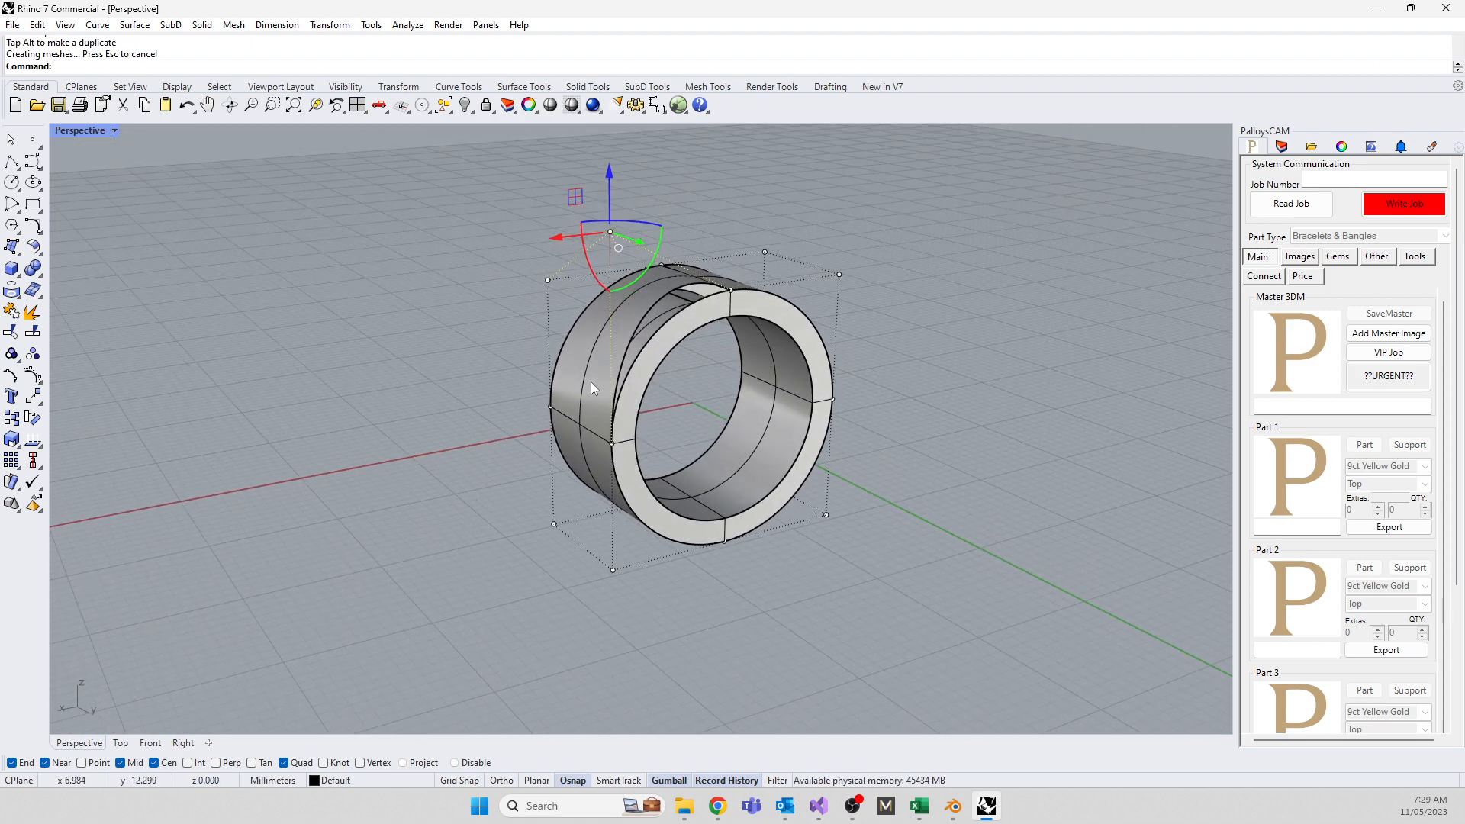
pyautogui.click(687, 335)
pyautogui.press('F10')
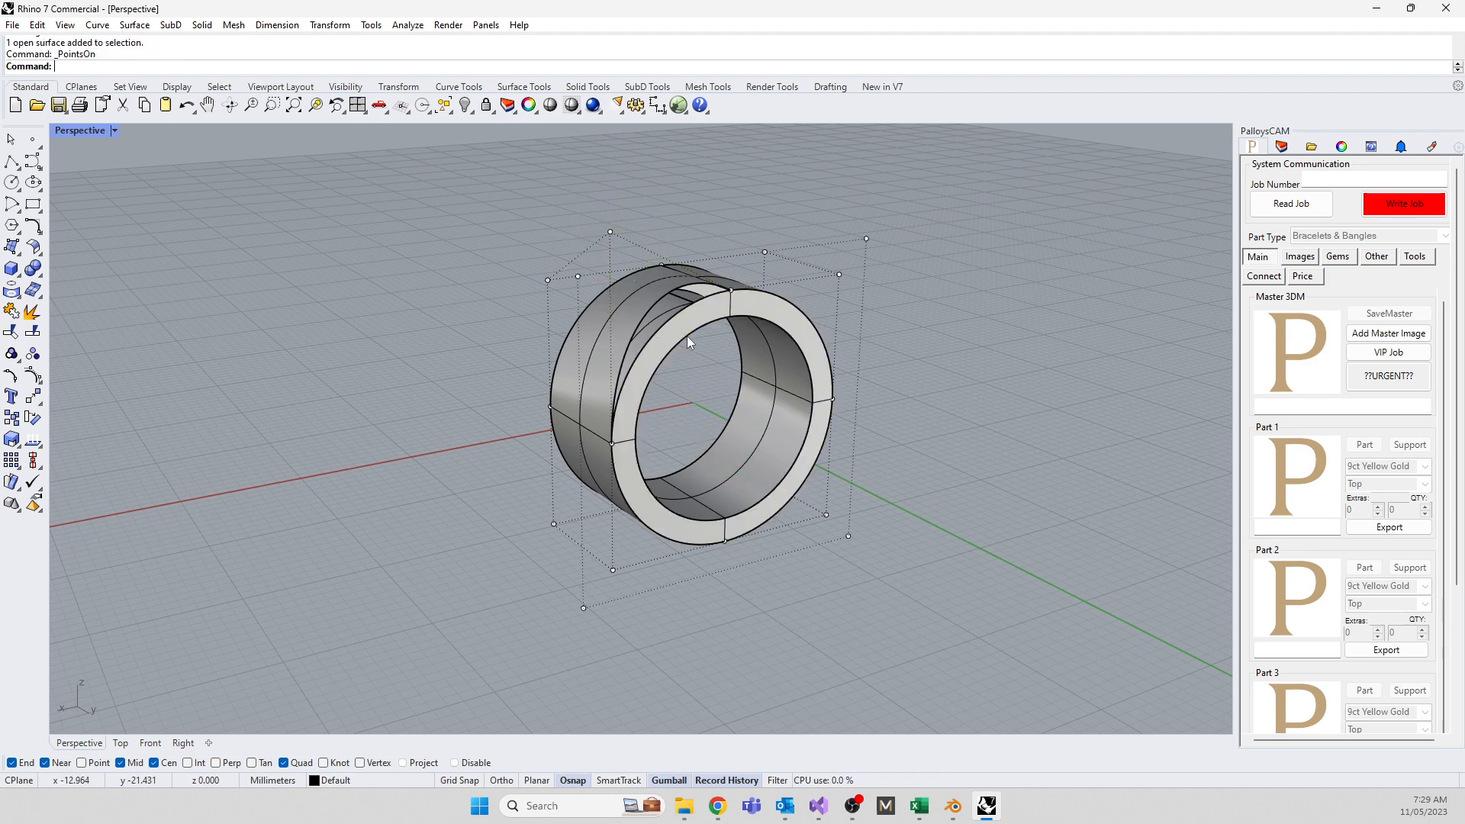
# Pull a front-face control point upward, then undo the move and deselect it
pyautogui.moveTo(408, 434); pyautogui.dragTo(772, 322, button='right')
pyautogui.moveTo(711, 257); pyautogui.dragTo(743, 310)
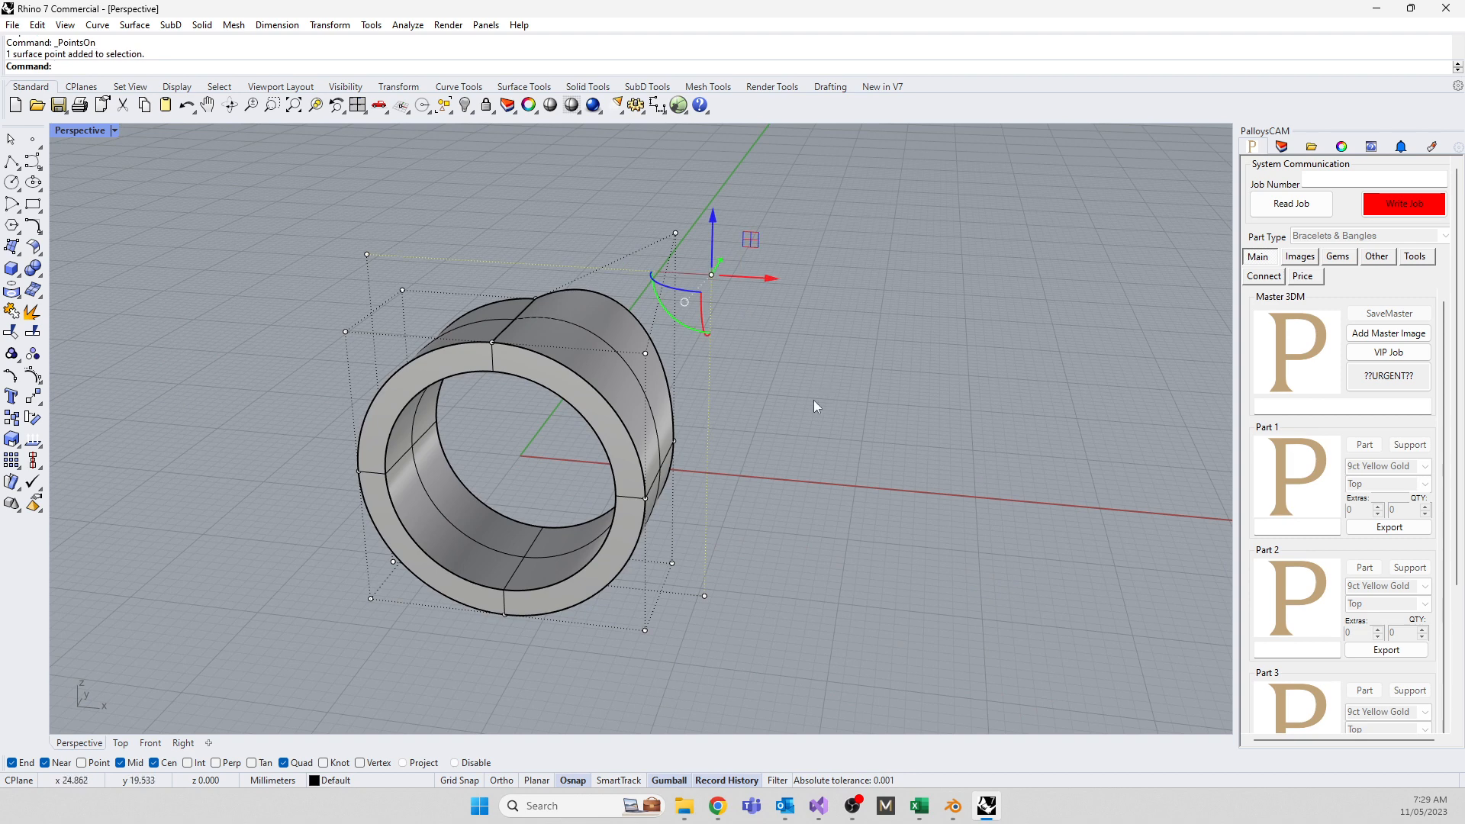
pyautogui.moveTo(690, 259); pyautogui.dragTo(685, 205)
pyautogui.middleClick(794, 315)
pyautogui.moveTo(867, 479); pyautogui.dragTo(376, 402, button='right')
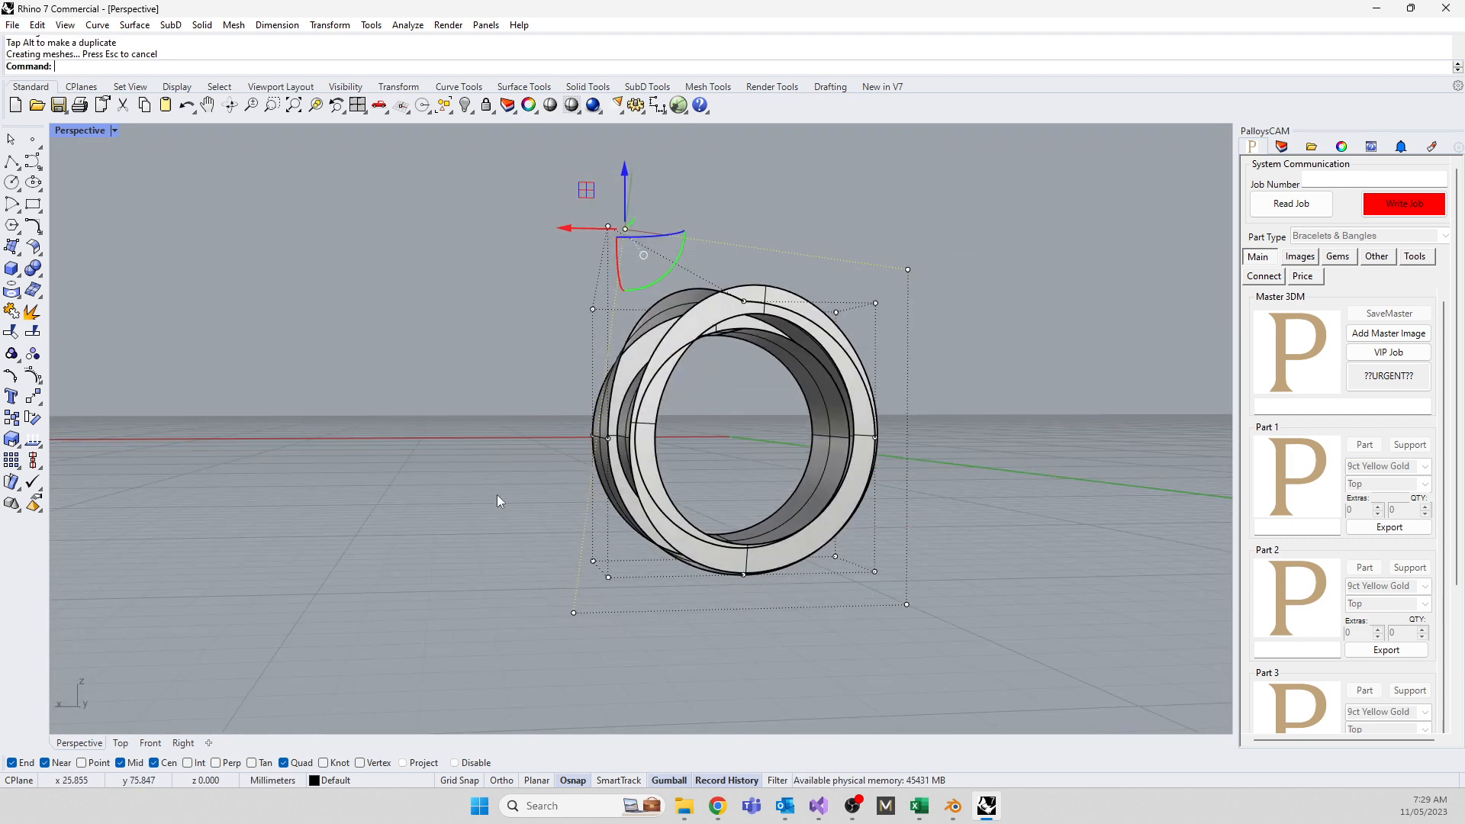
pyautogui.hotkey('ctrl', 'z')
pyautogui.hotkey('ctrl', 'z')
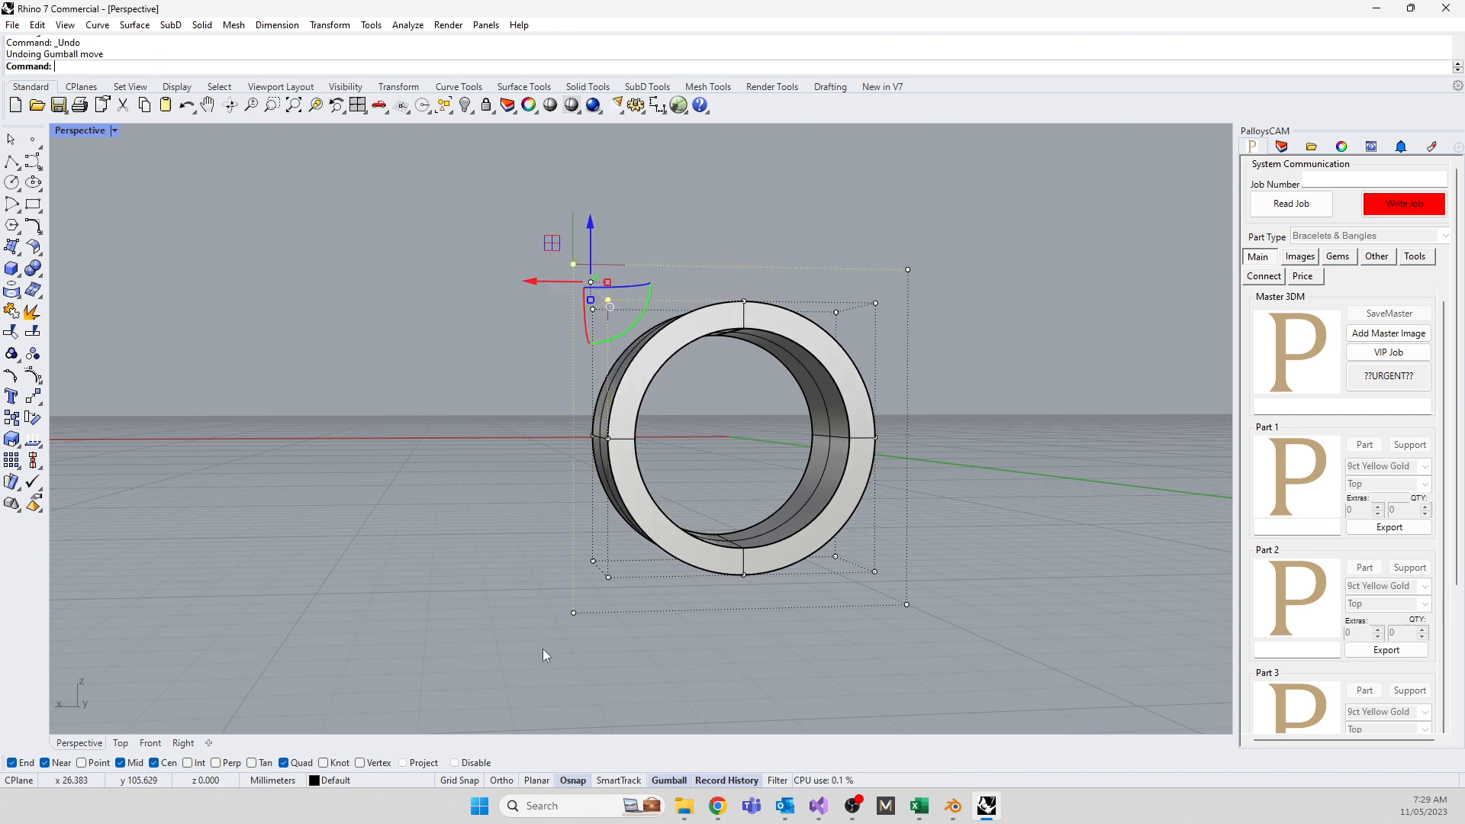
pyautogui.middleClick(418, 487)
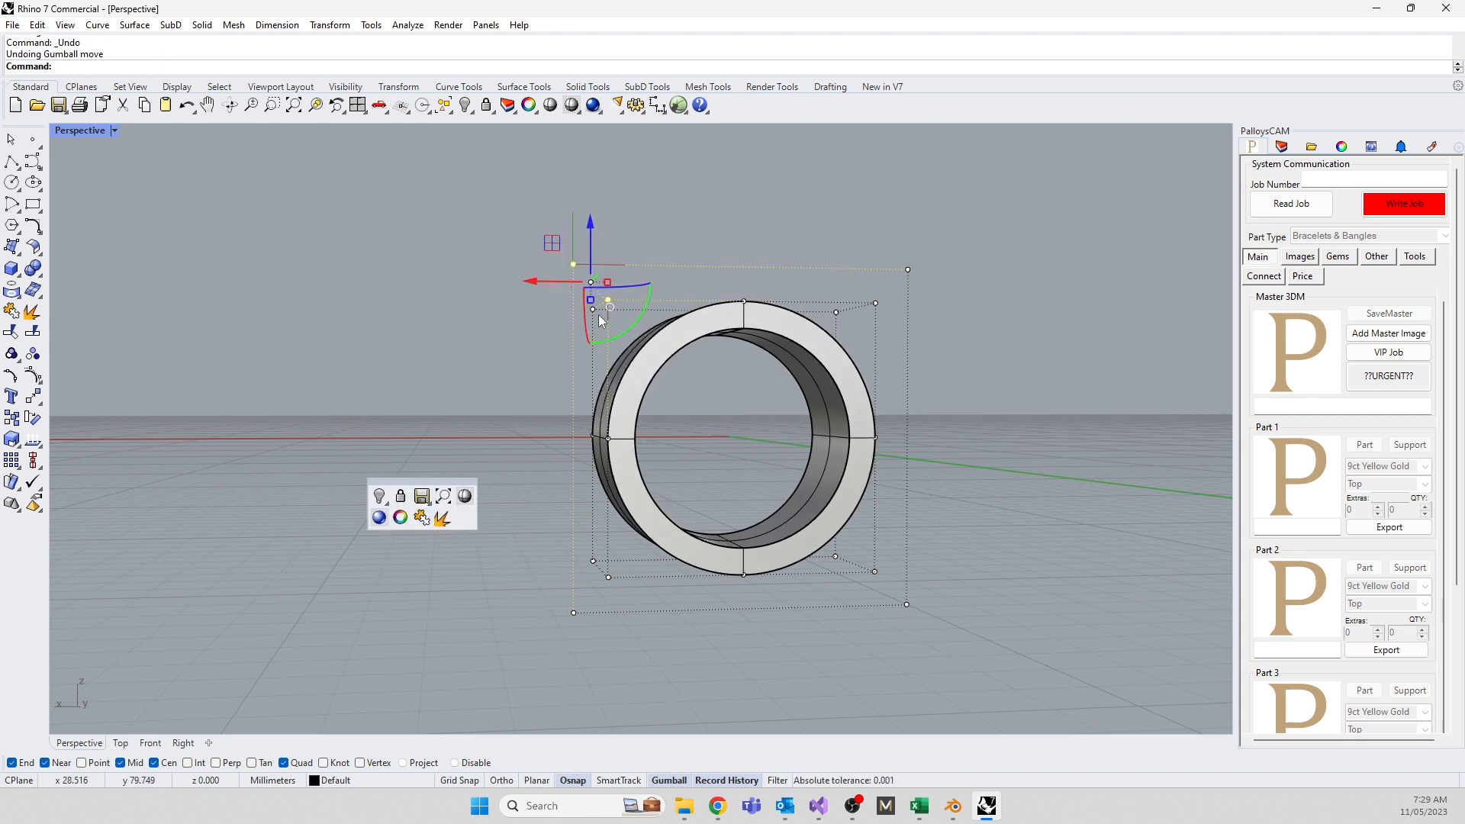
pyautogui.click(447, 627)
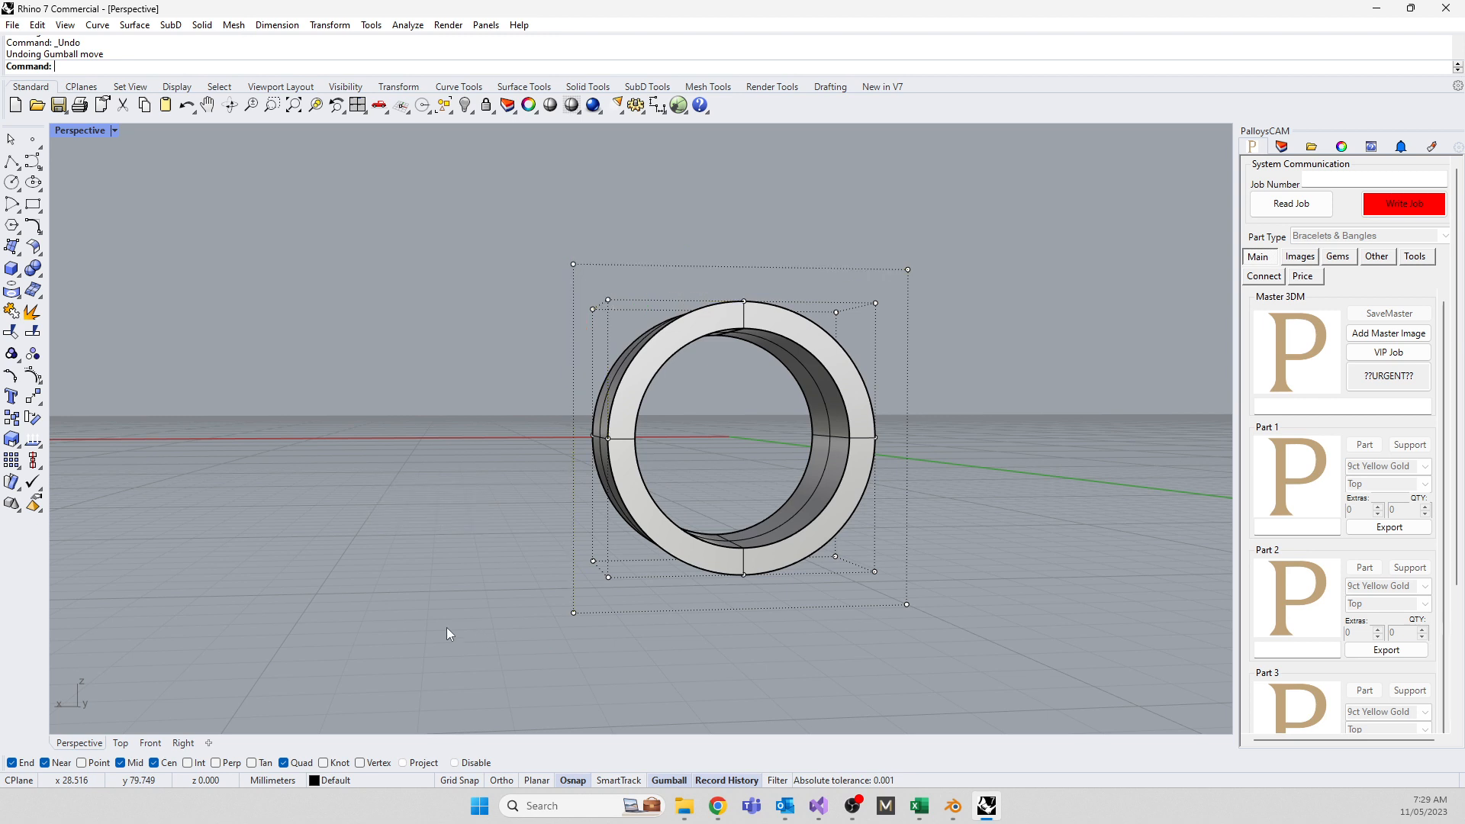
# Hide the control points, crossing-select the four ring surfaces and join them with Join
pyautogui.press('Escape')
pyautogui.moveTo(923, 651); pyautogui.dragTo(467, 244)
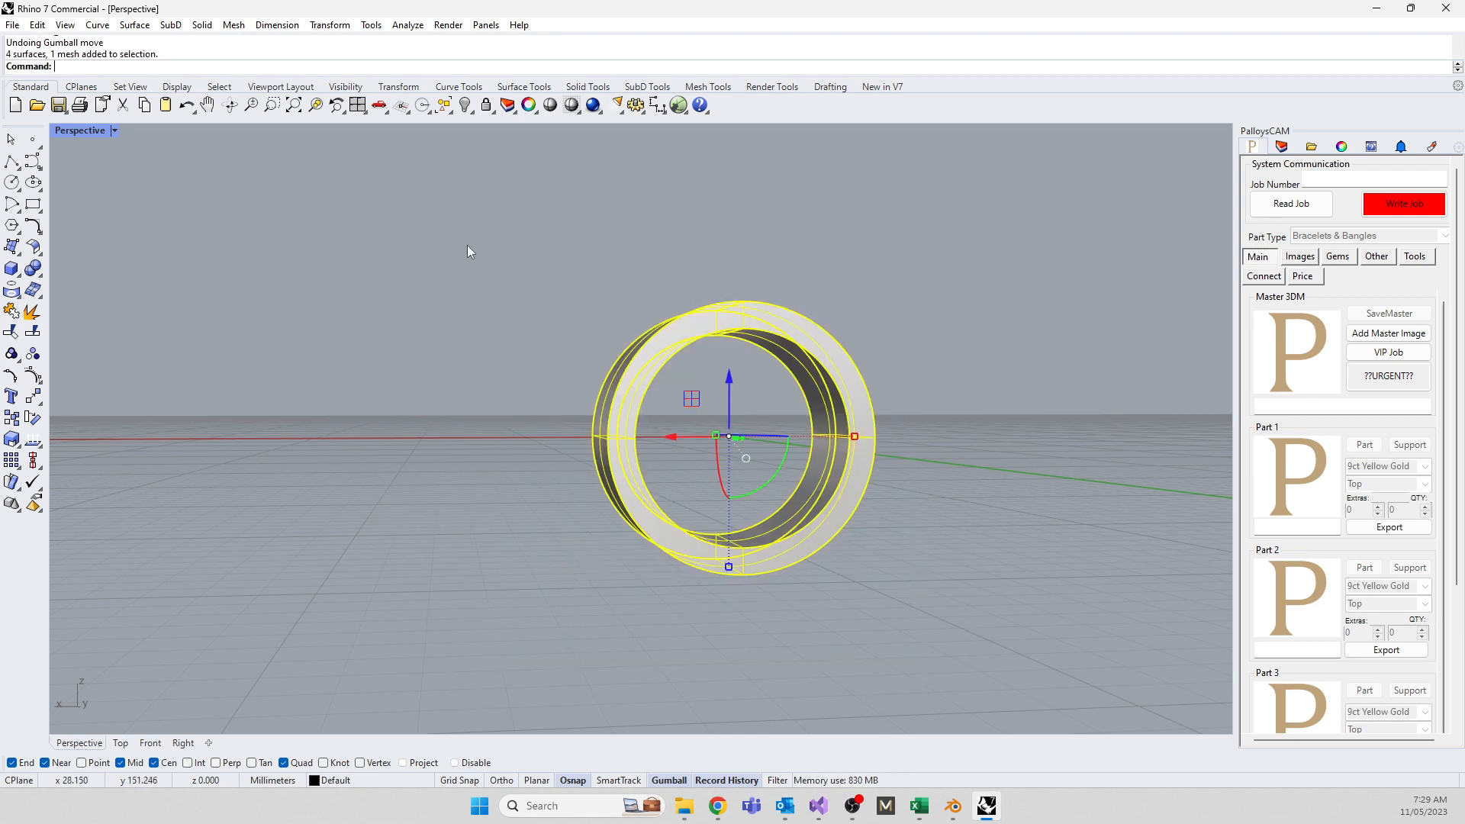
pyautogui.write('join')
pyautogui.press('Return')
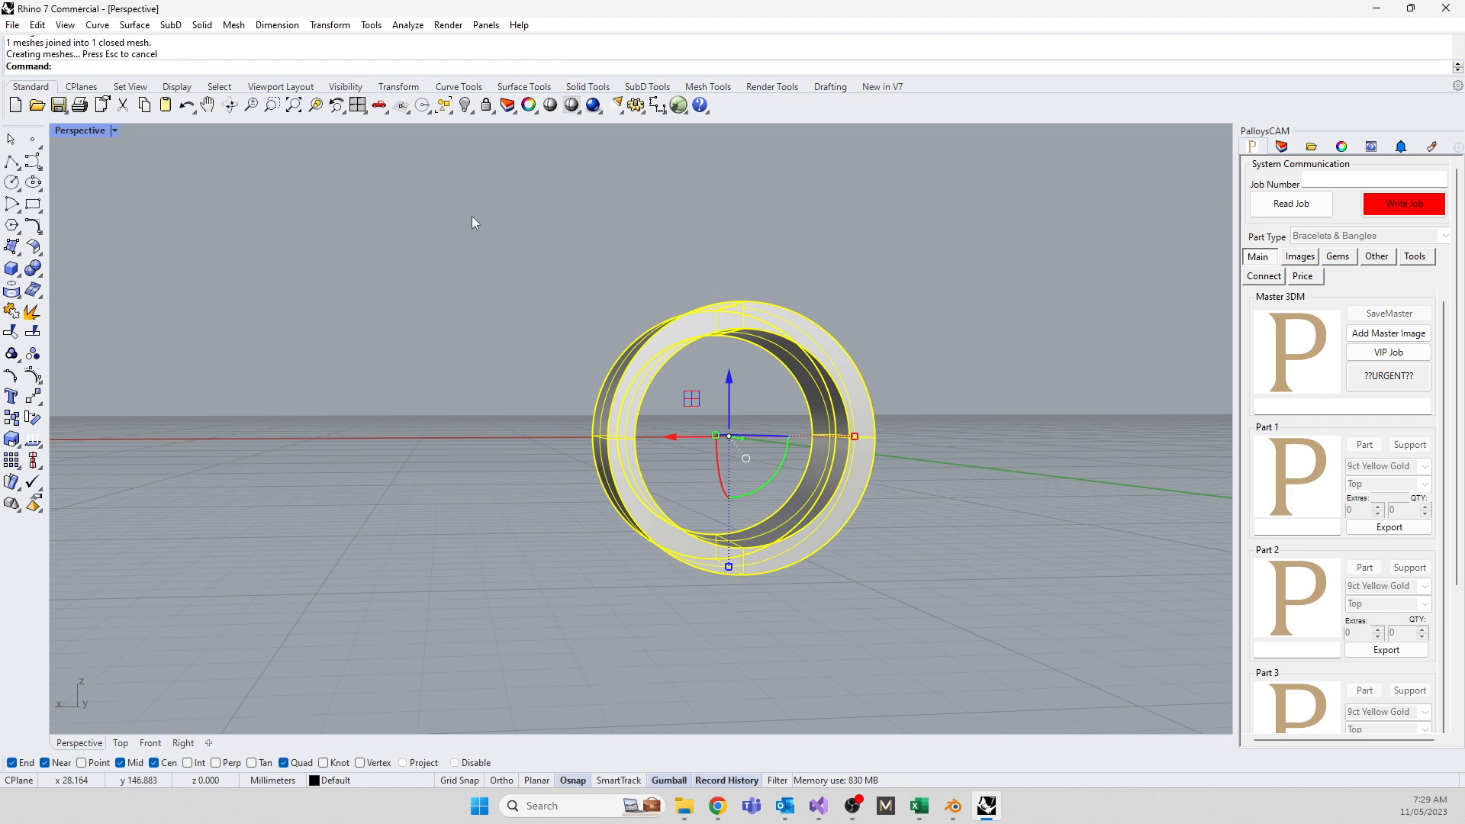
pyautogui.click(641, 387)
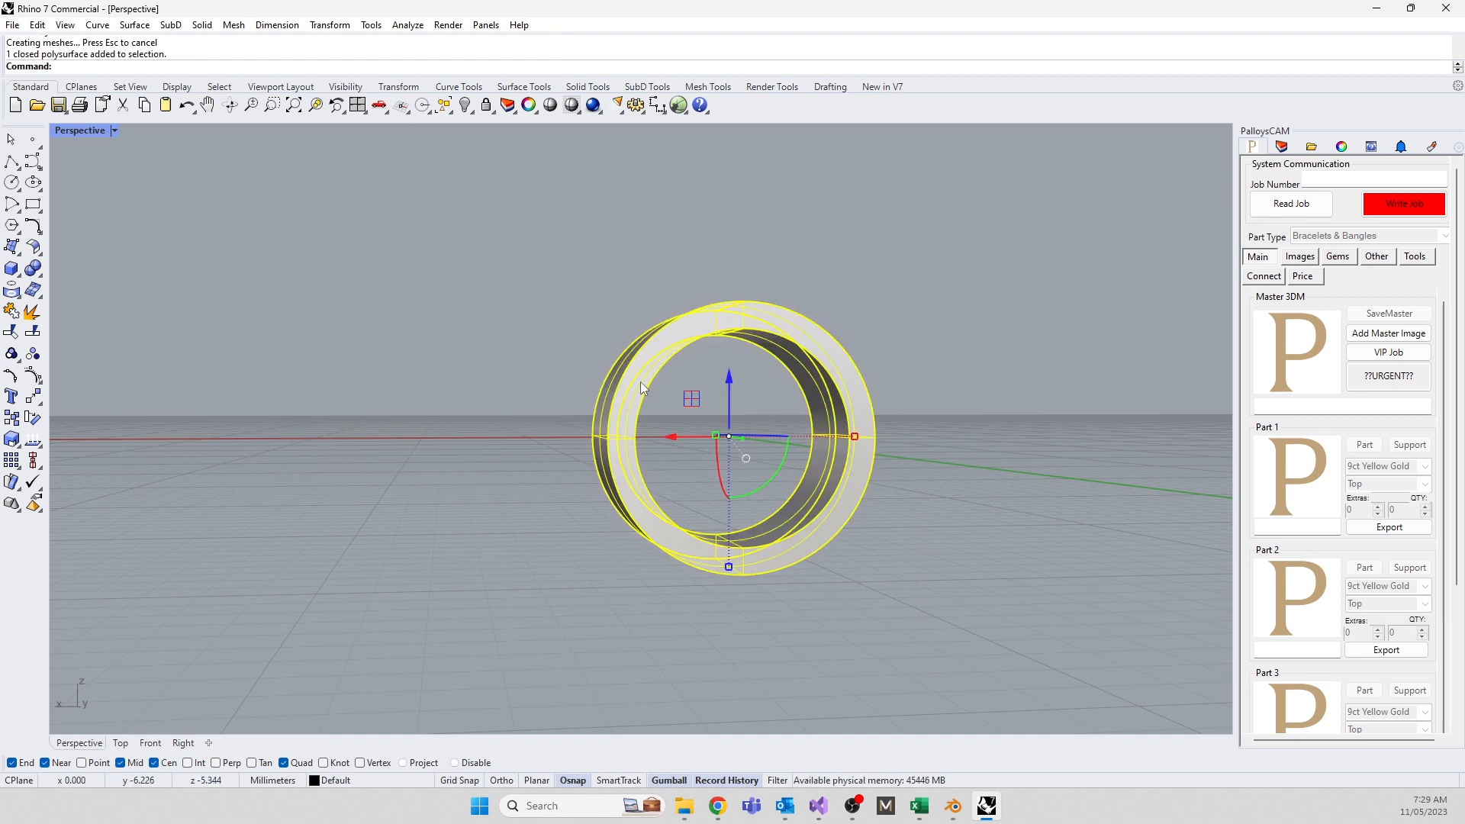
pyautogui.press('F10')
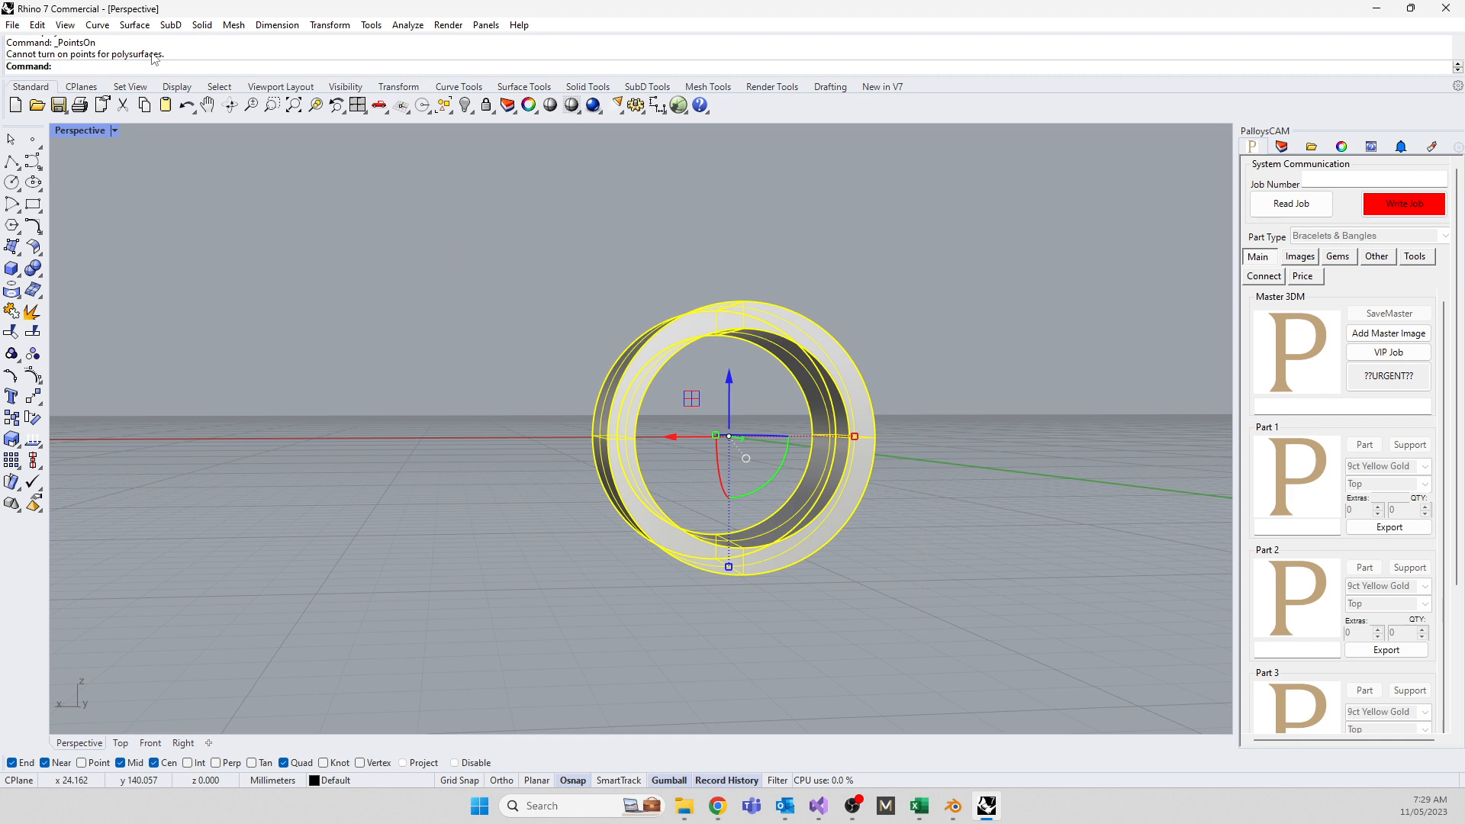
pyautogui.click(260, 290)
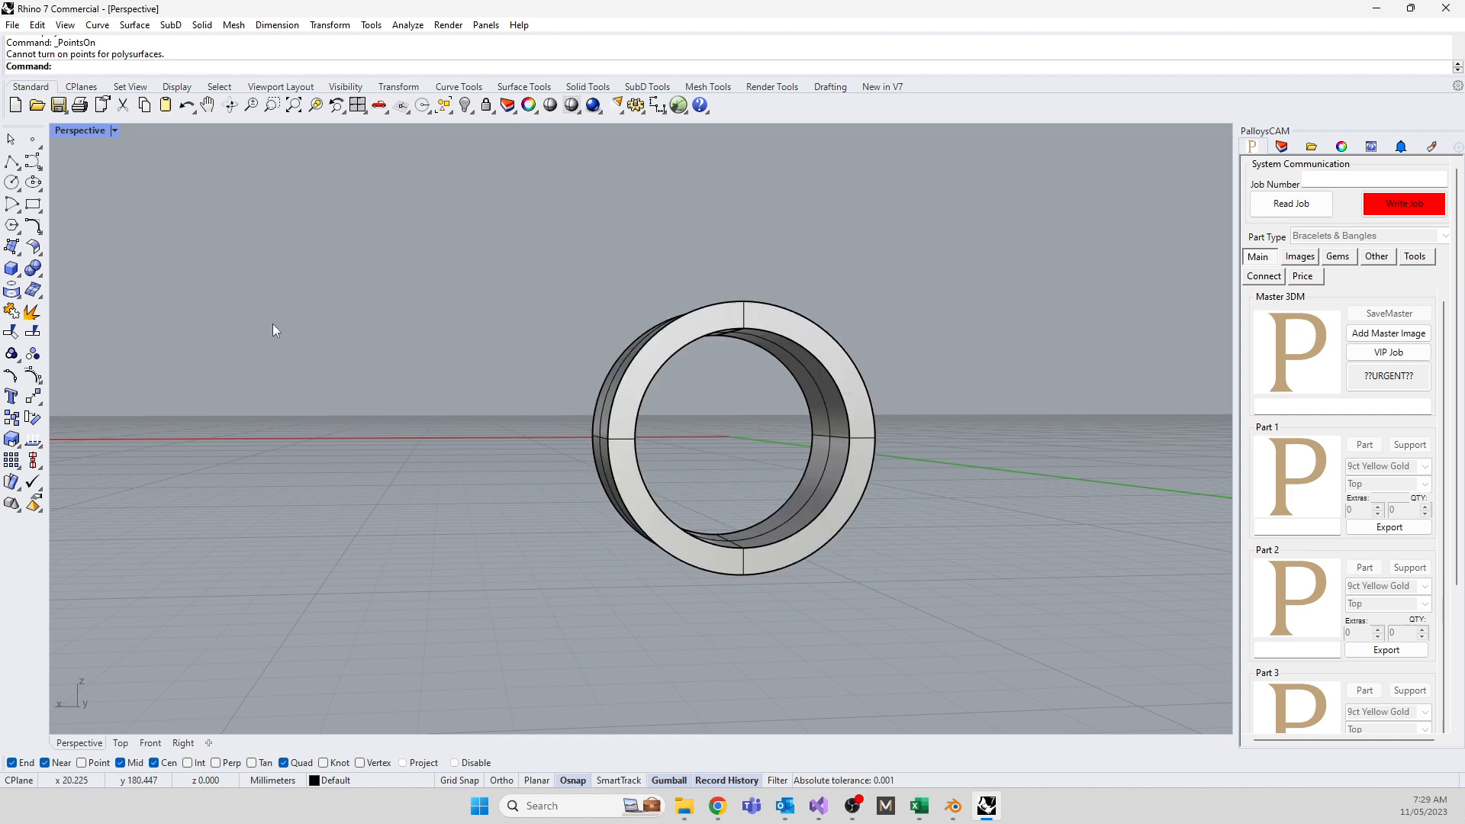
# Maximize the Right view and undo a trial move of the ring
pyautogui.doubleClick(79, 131)
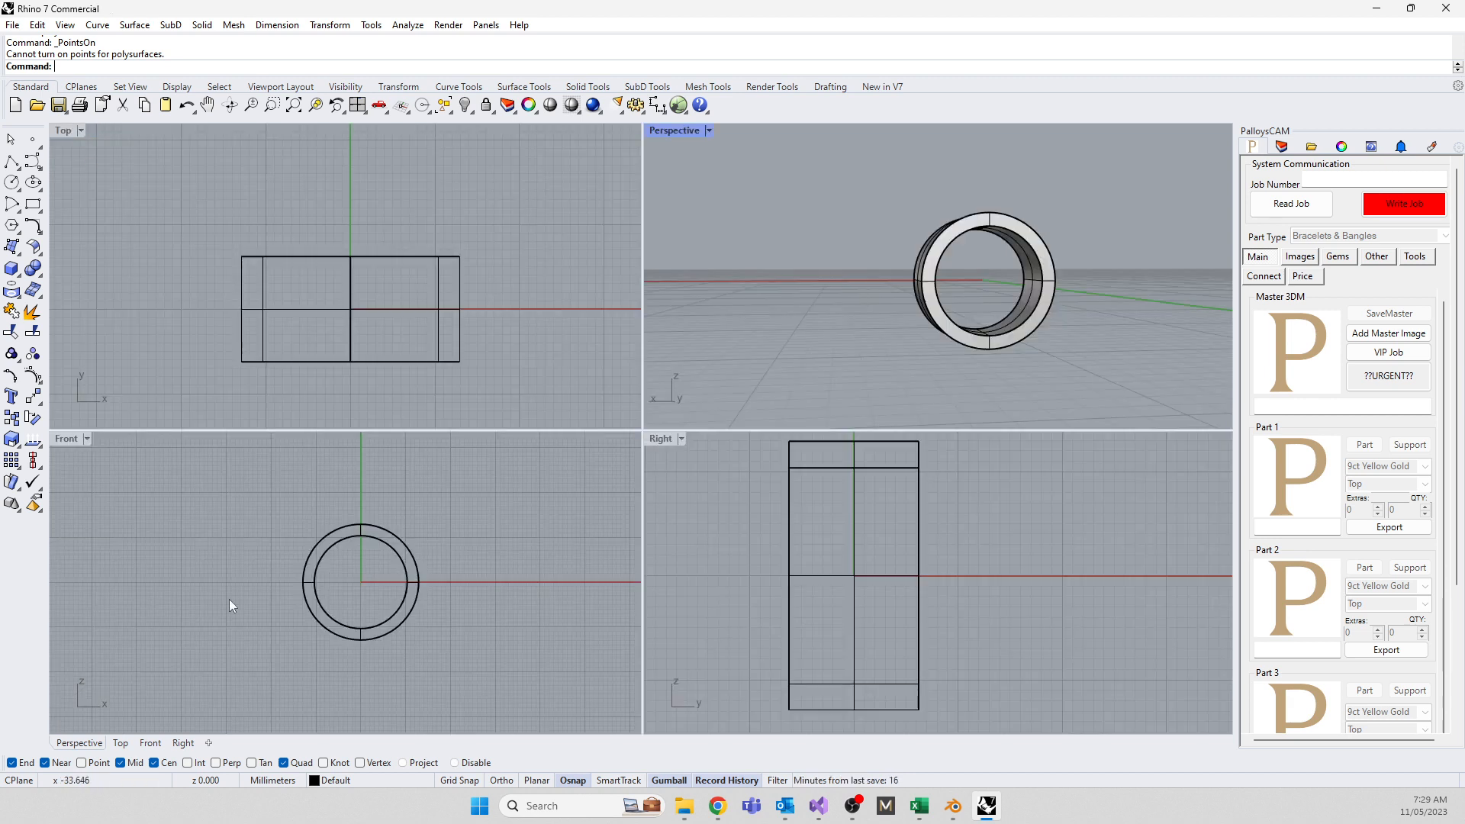
pyautogui.doubleClick(660, 439)
pyautogui.scroll(-5, 662, 436)
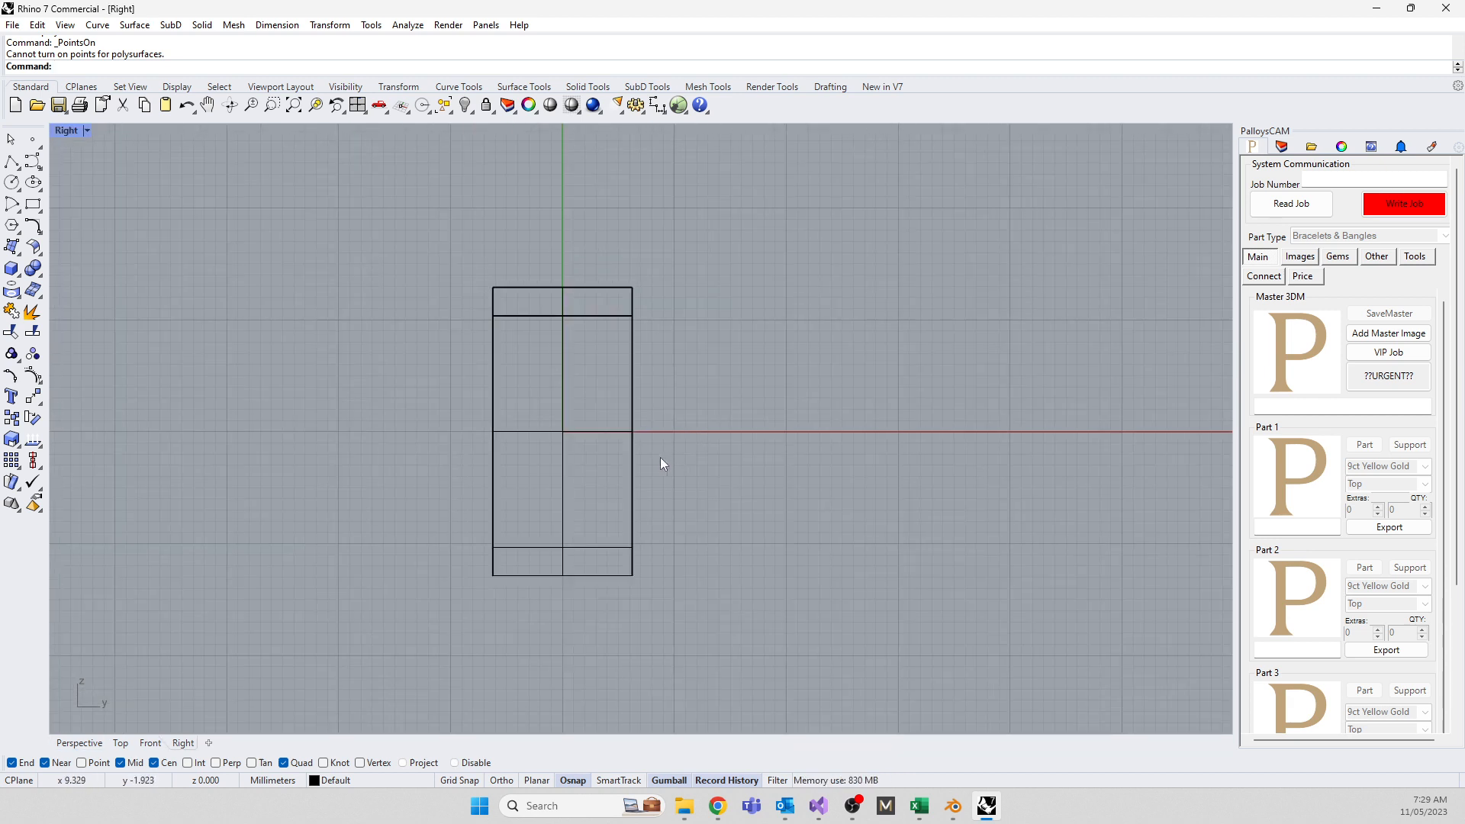
pyautogui.click(339, 27)
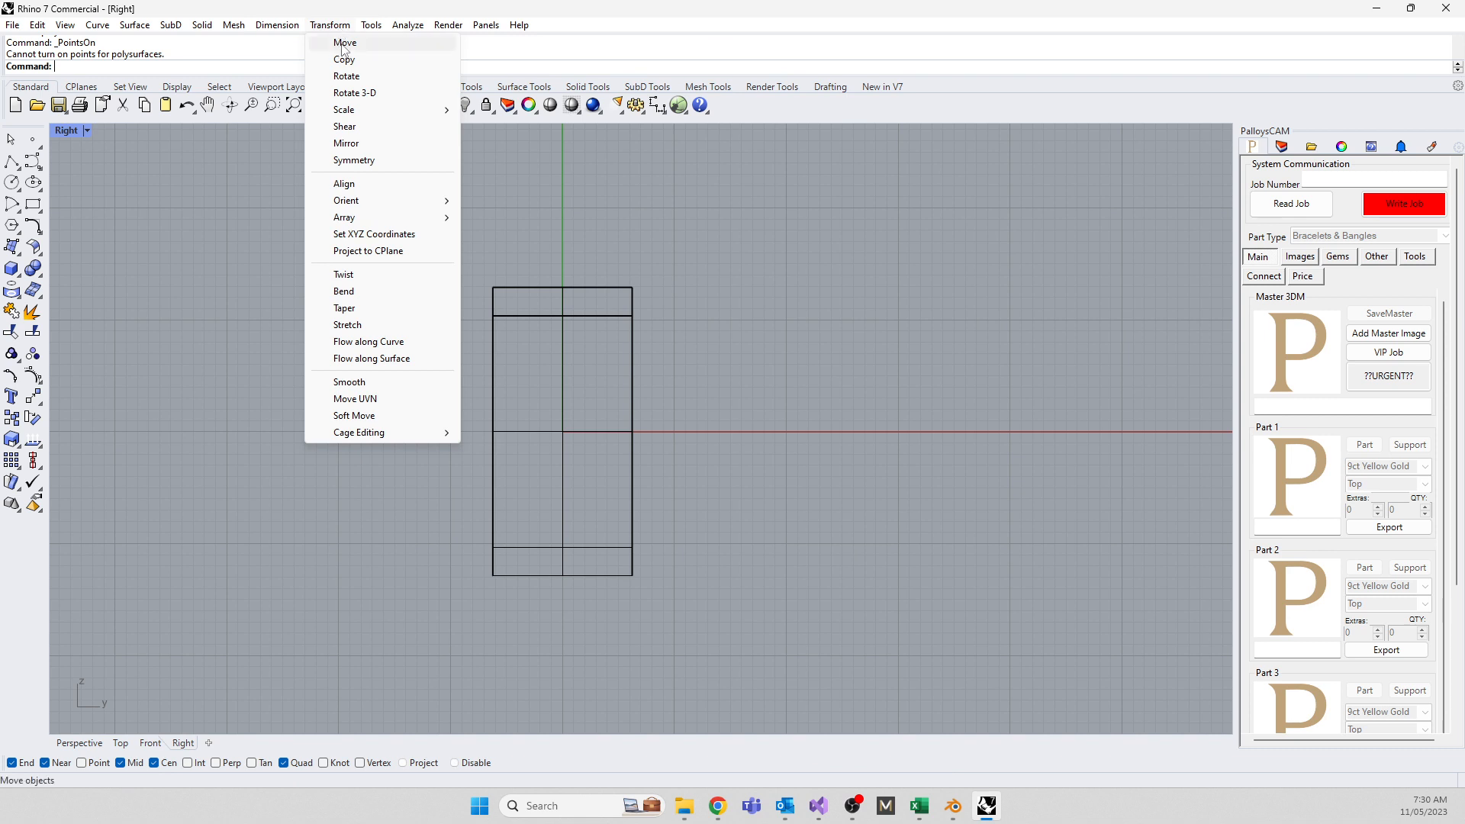
pyautogui.click(540, 539)
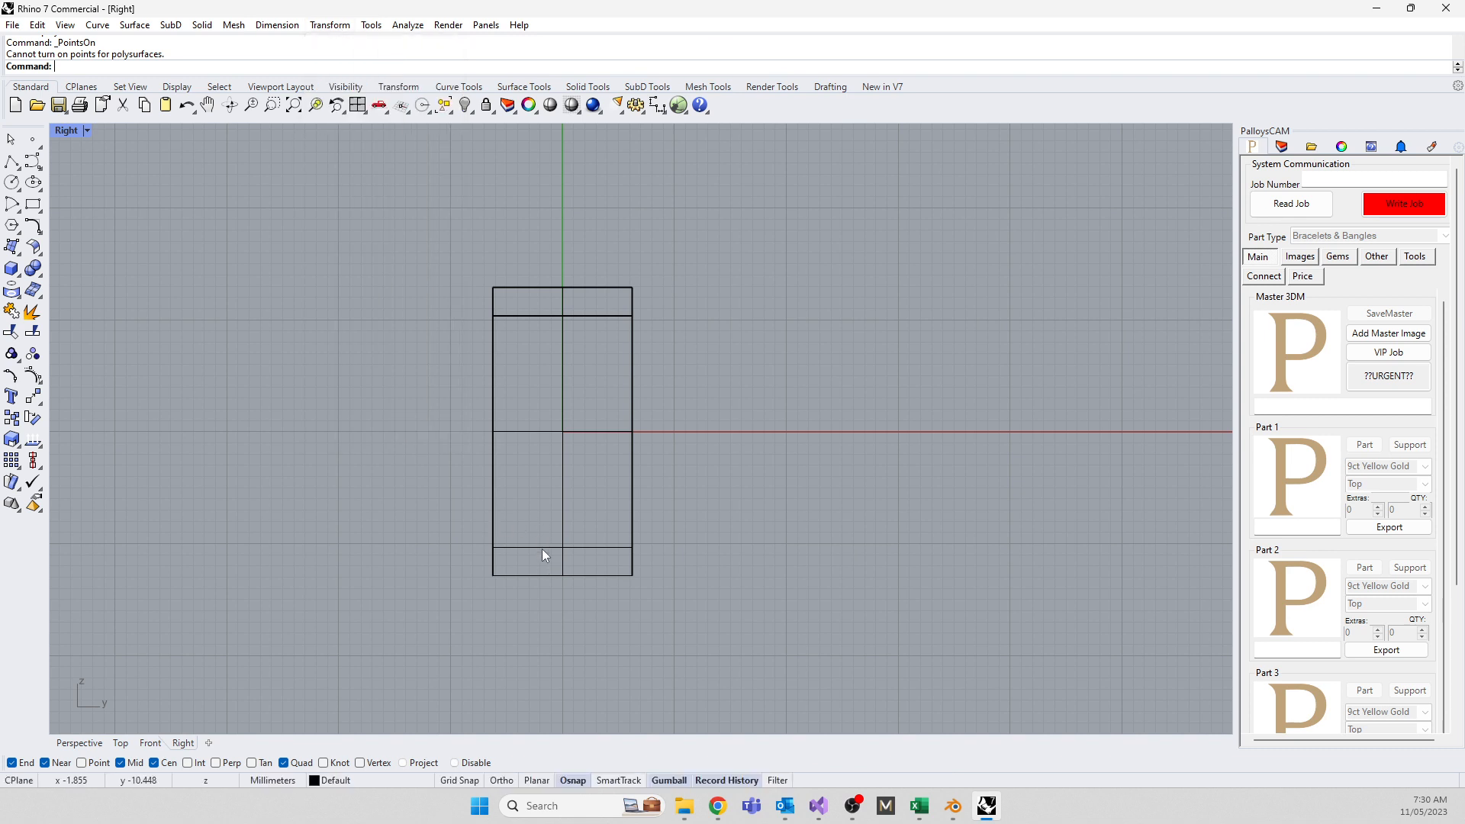
pyautogui.click(541, 547)
pyautogui.moveTo(593, 401); pyautogui.dragTo(863, 270)
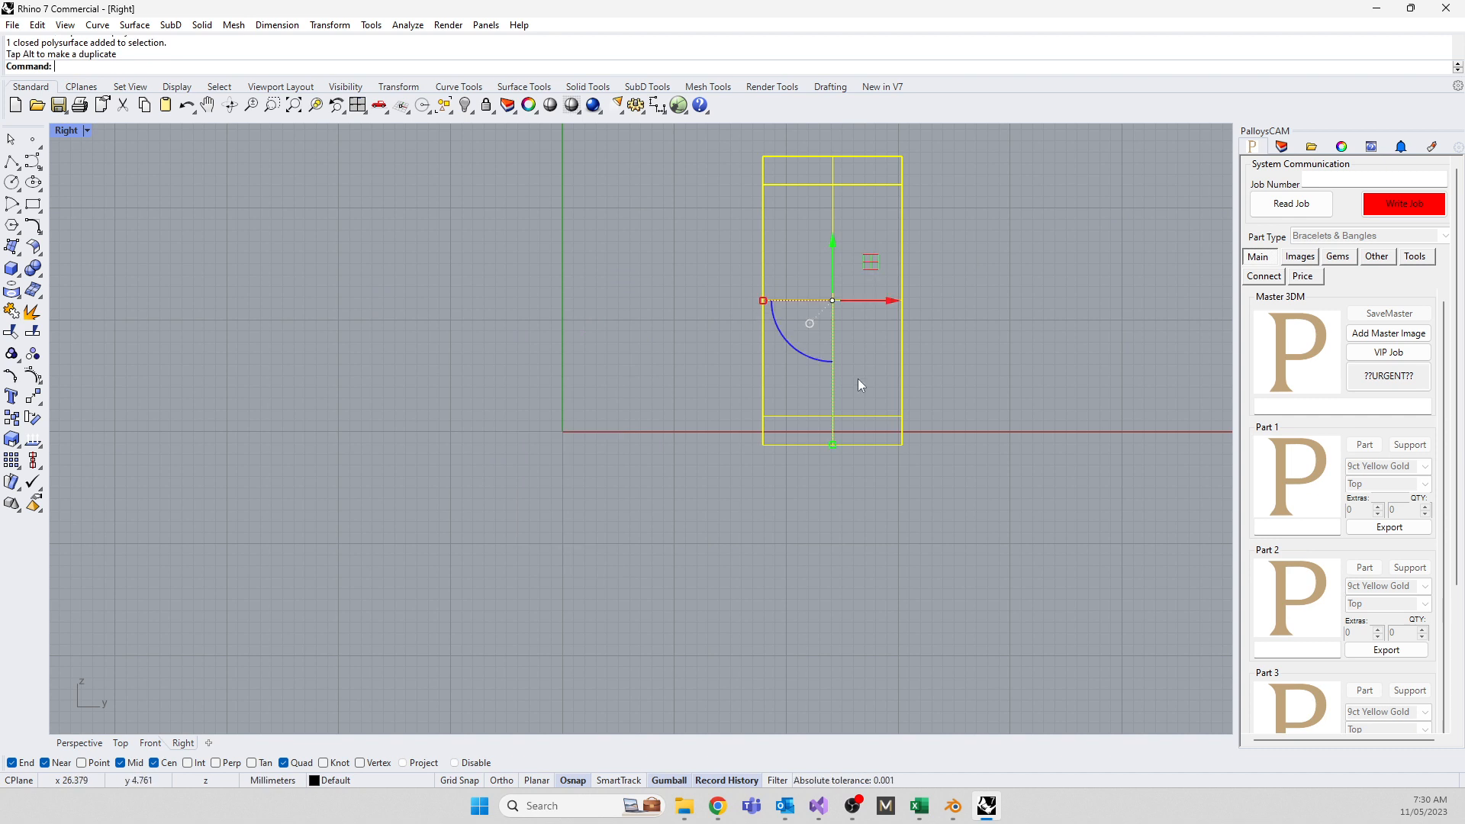
pyautogui.hotkey('ctrl', 'z')
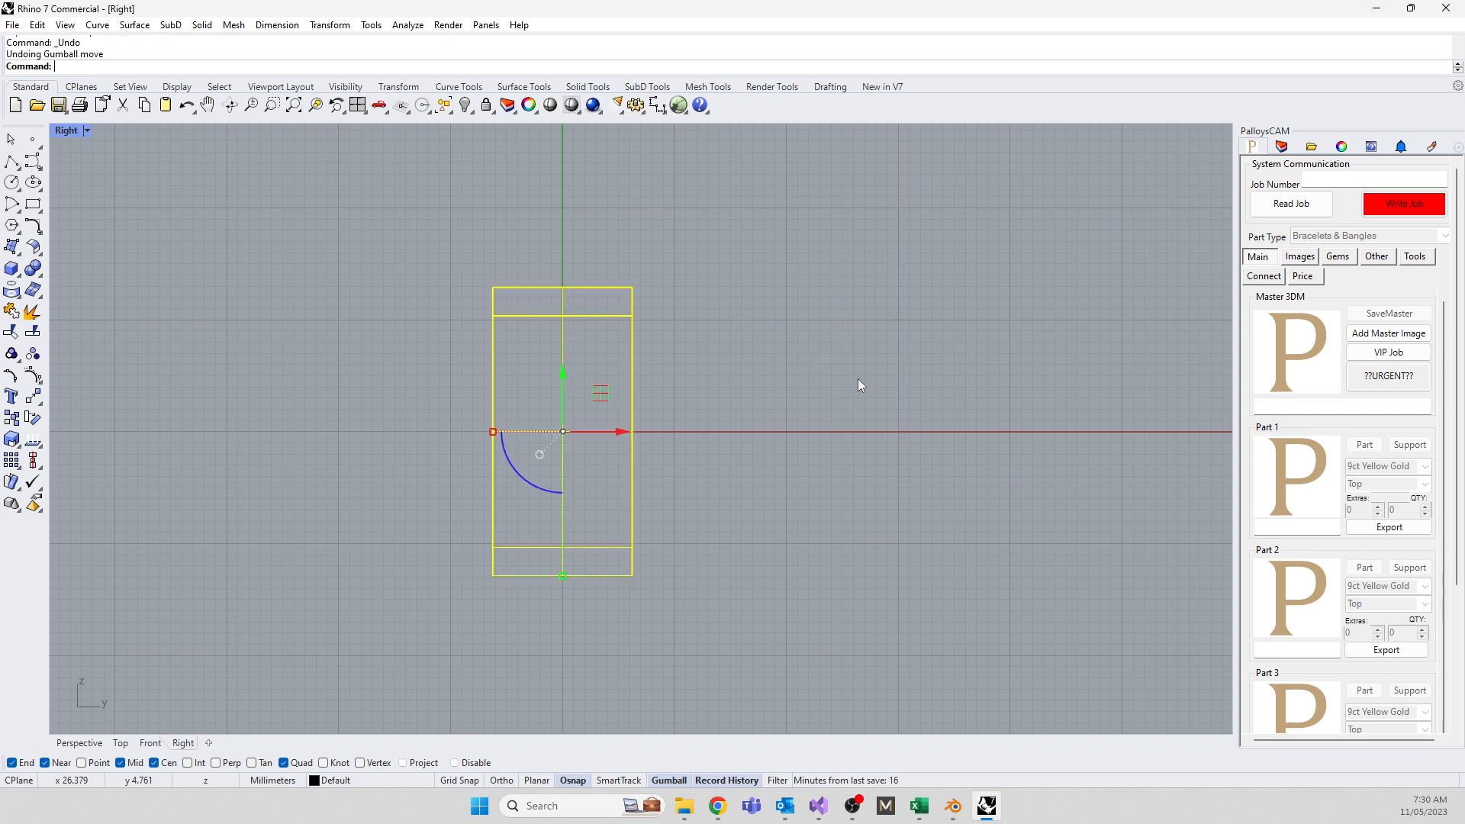
# Browse the transform operations list, then select the ring and enter CageEdit
pyautogui.click(330, 25)
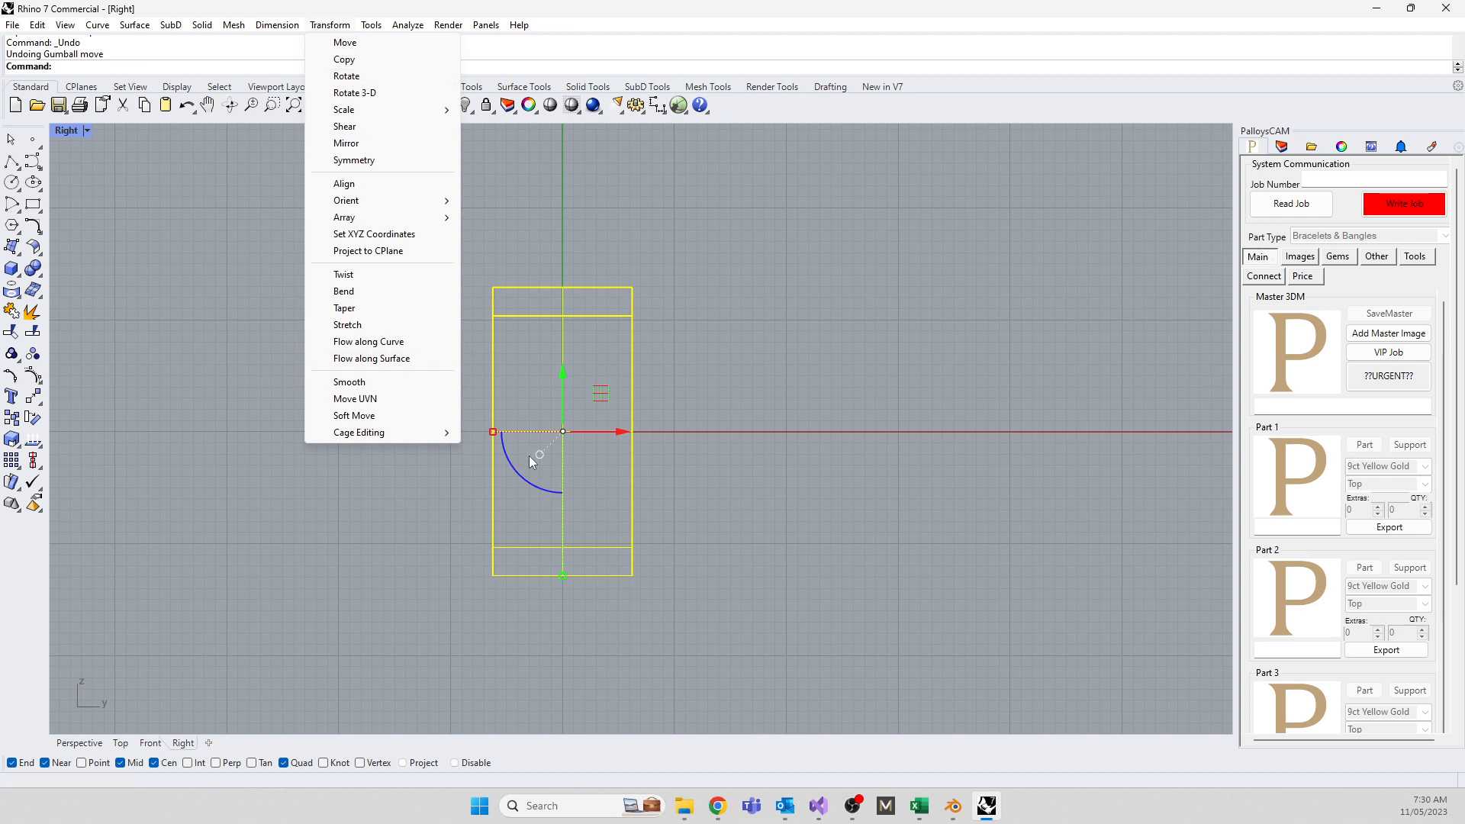
pyautogui.moveTo(346, 115)
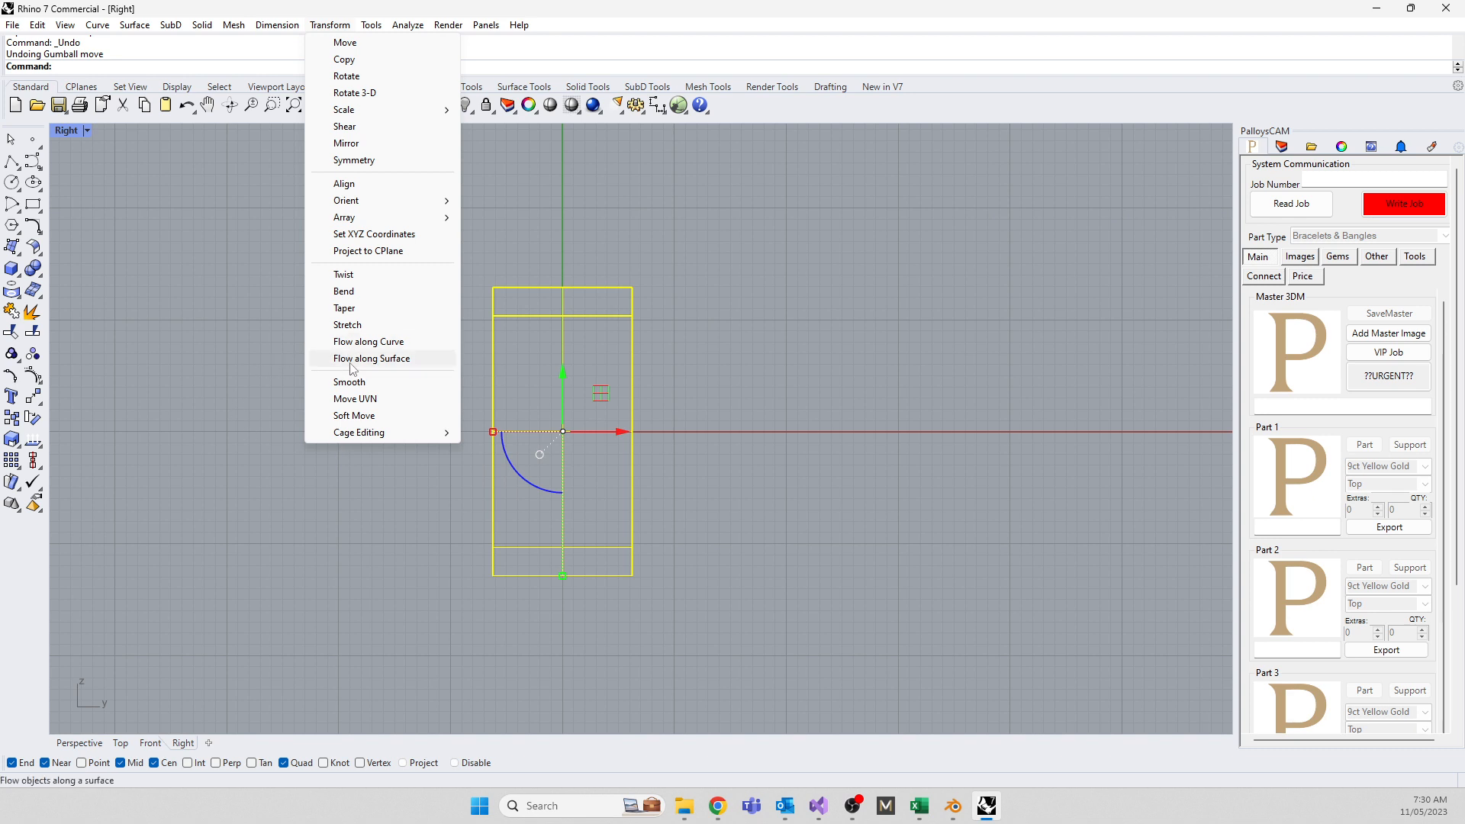
pyautogui.moveTo(348, 439)
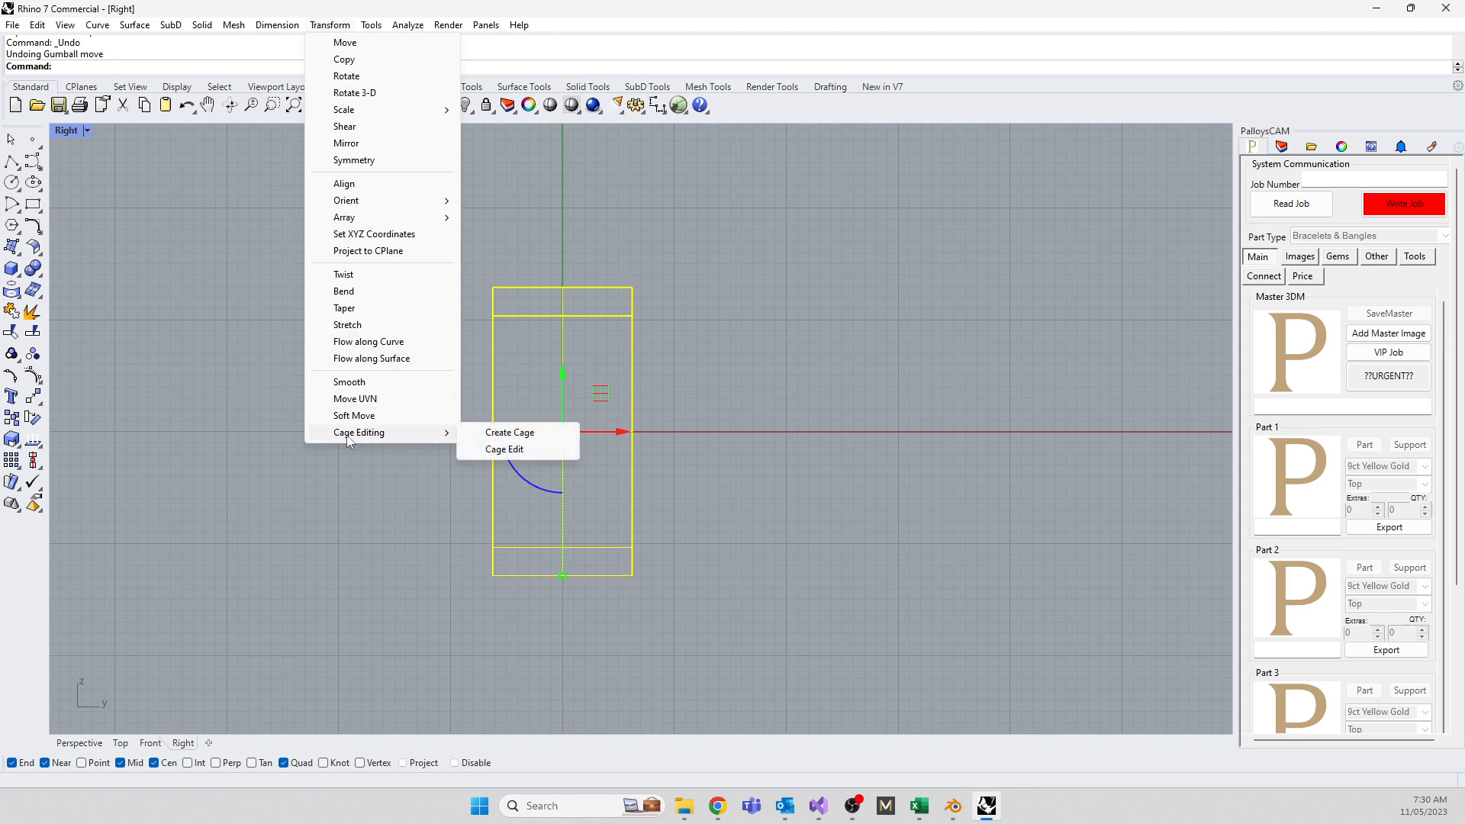
pyautogui.click(245, 521)
pyautogui.click(500, 433)
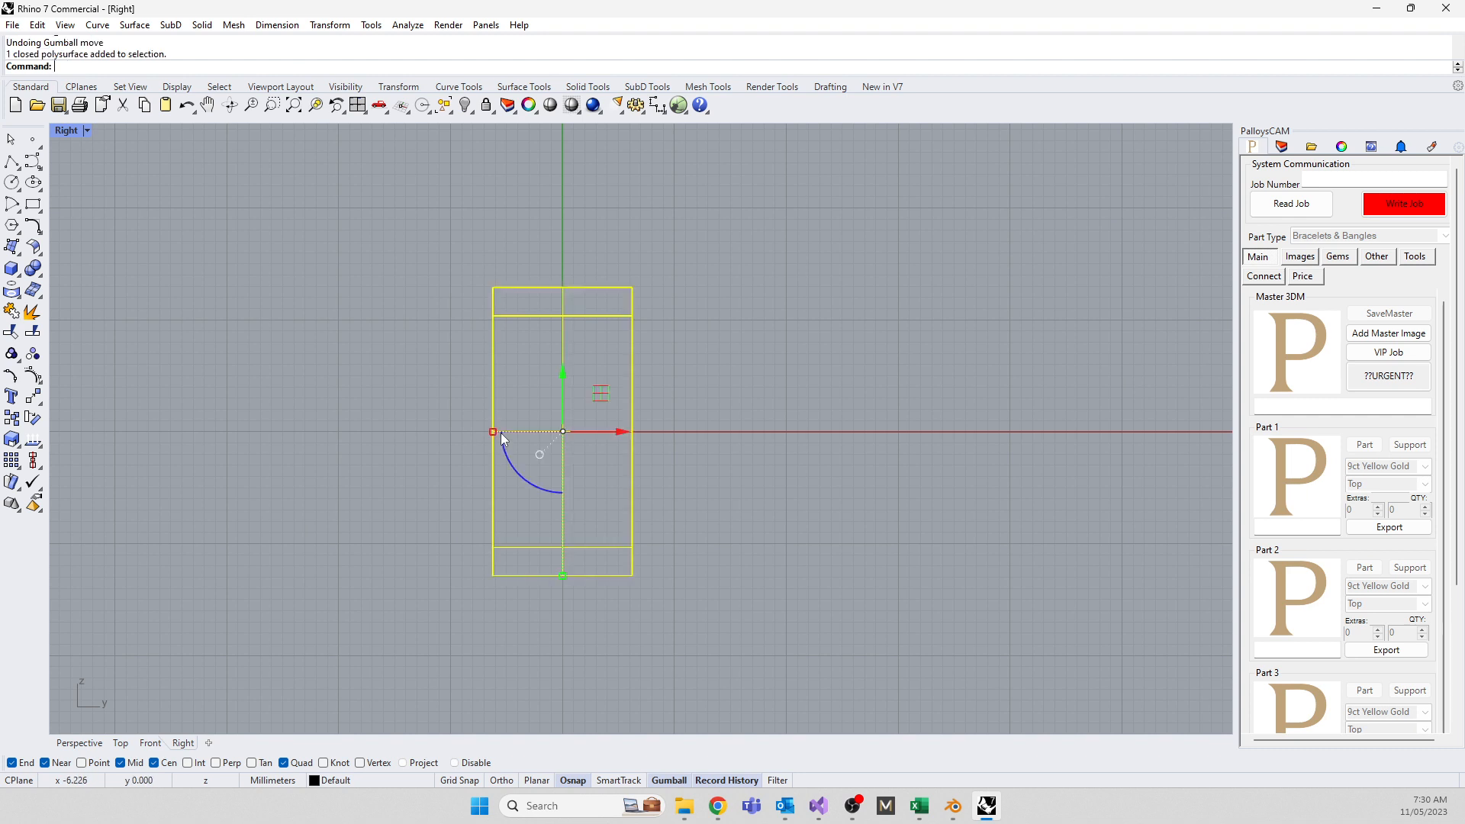
pyautogui.write('CageEdit')
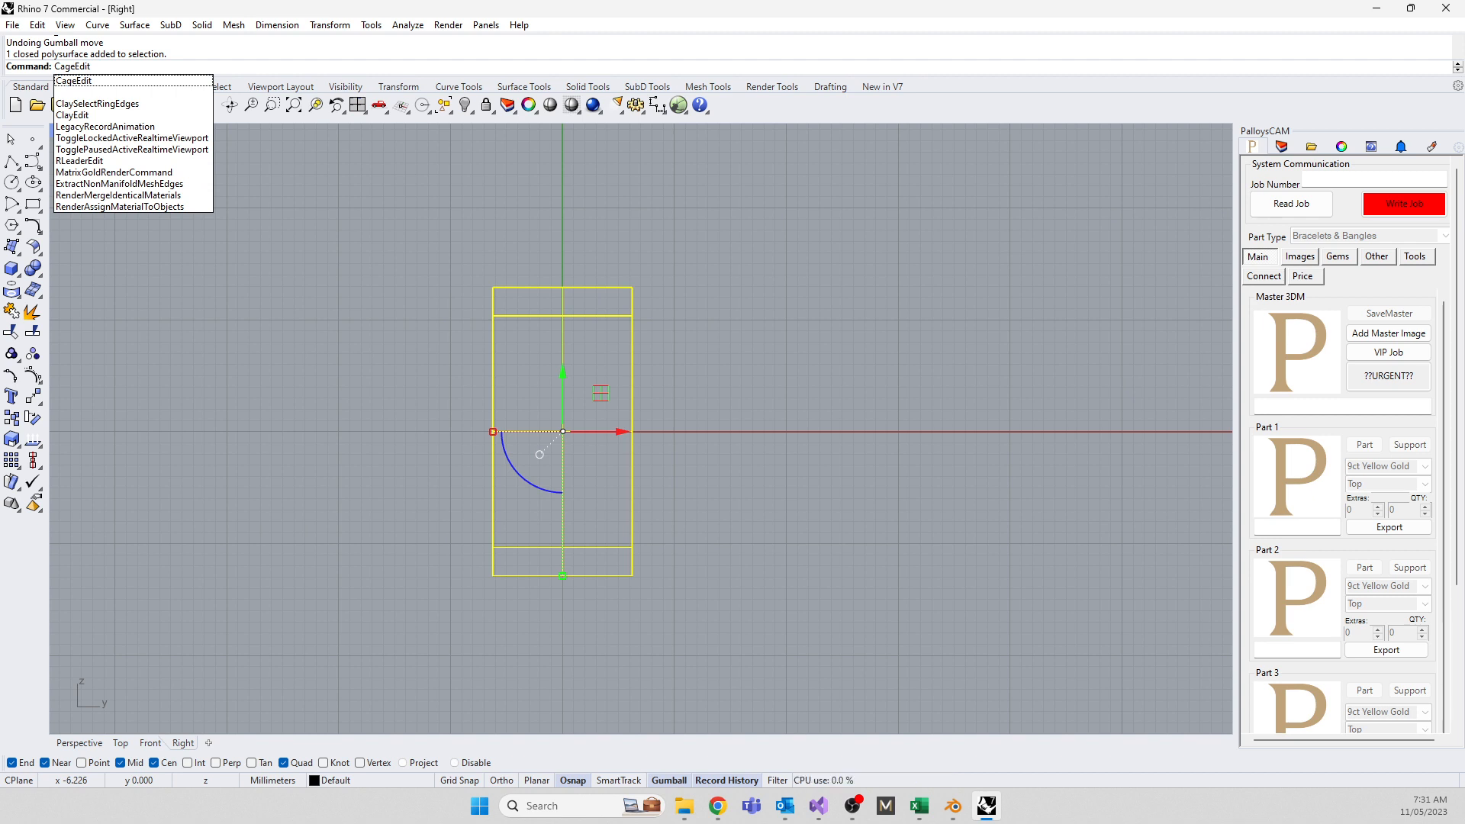
# Run CageEdit with a BoundingBox cage in World coordinates, accepting 4×4×4 points and the Global region
pyautogui.press('Return')
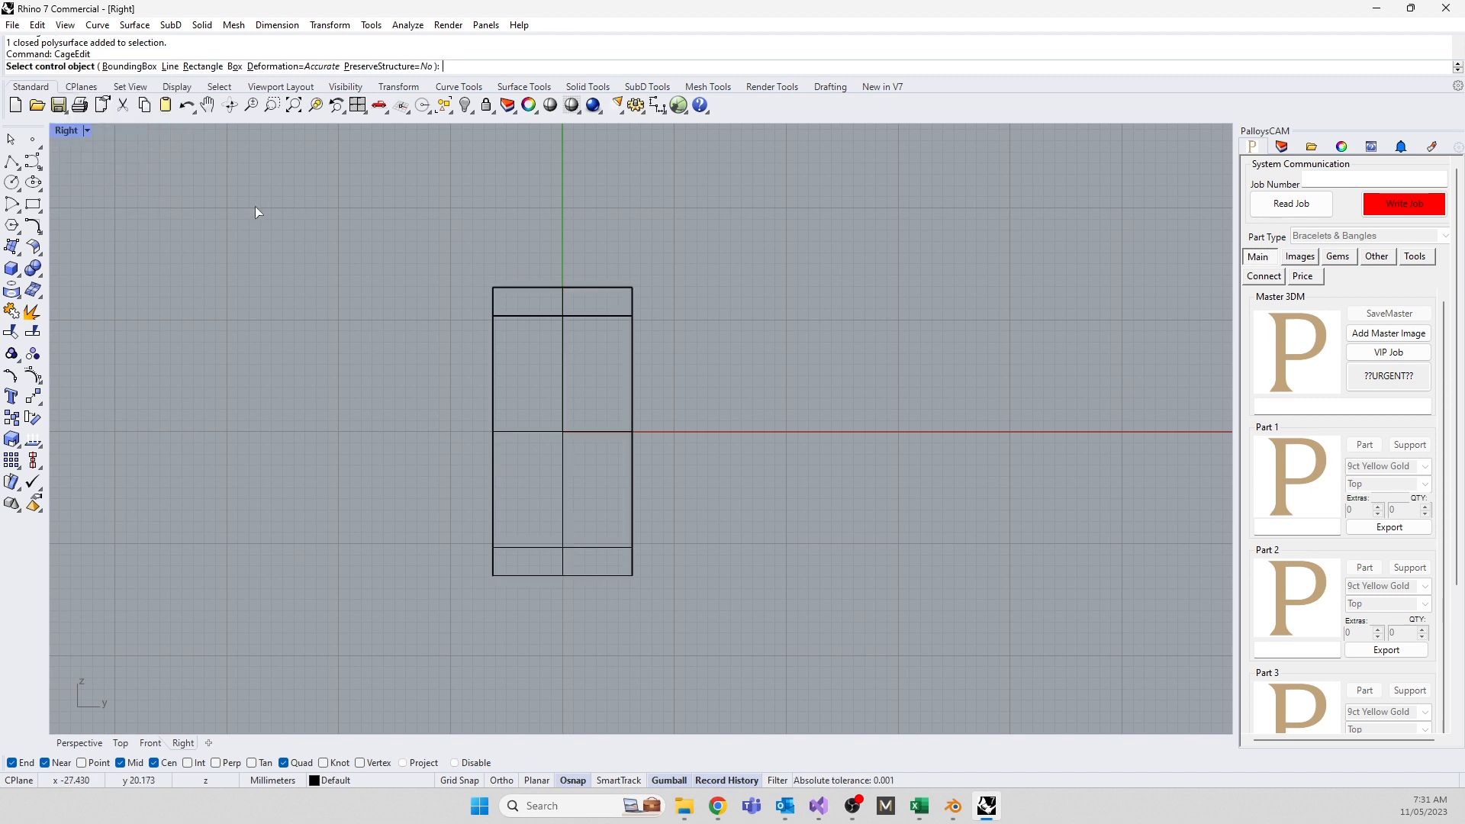
pyautogui.click(131, 68)
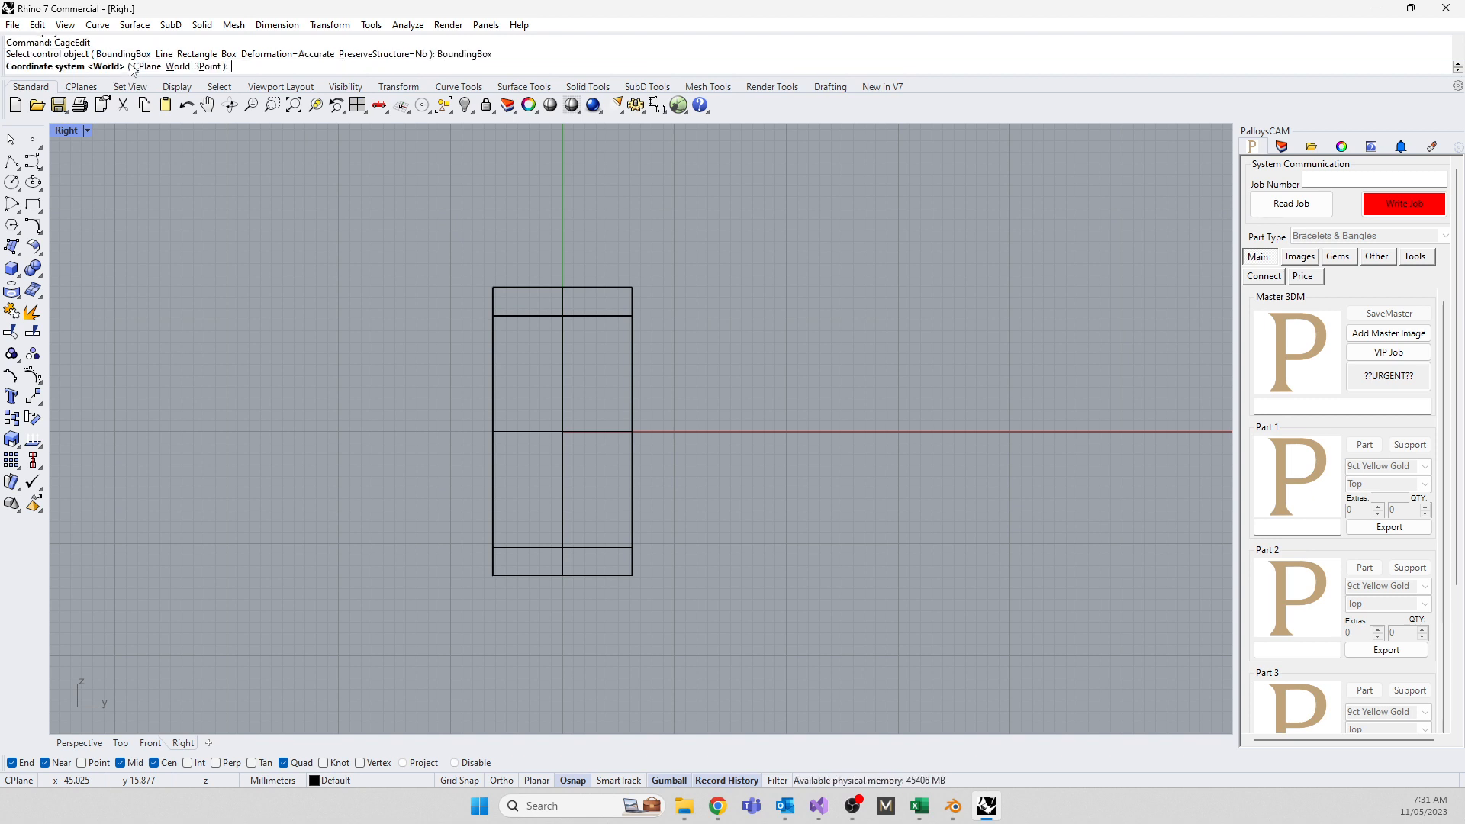
pyautogui.press('Return')
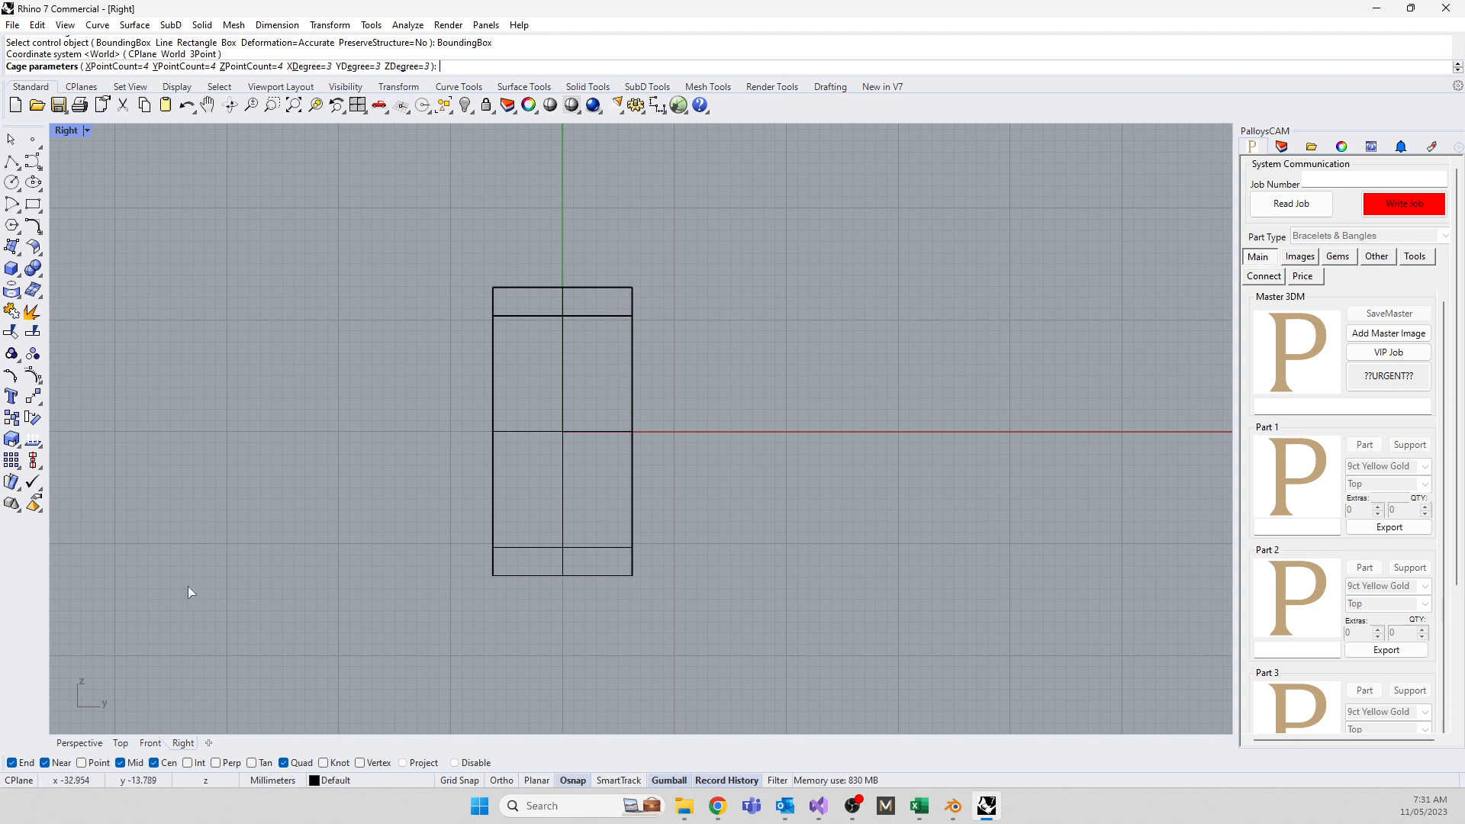
pyautogui.doubleClick(66, 131)
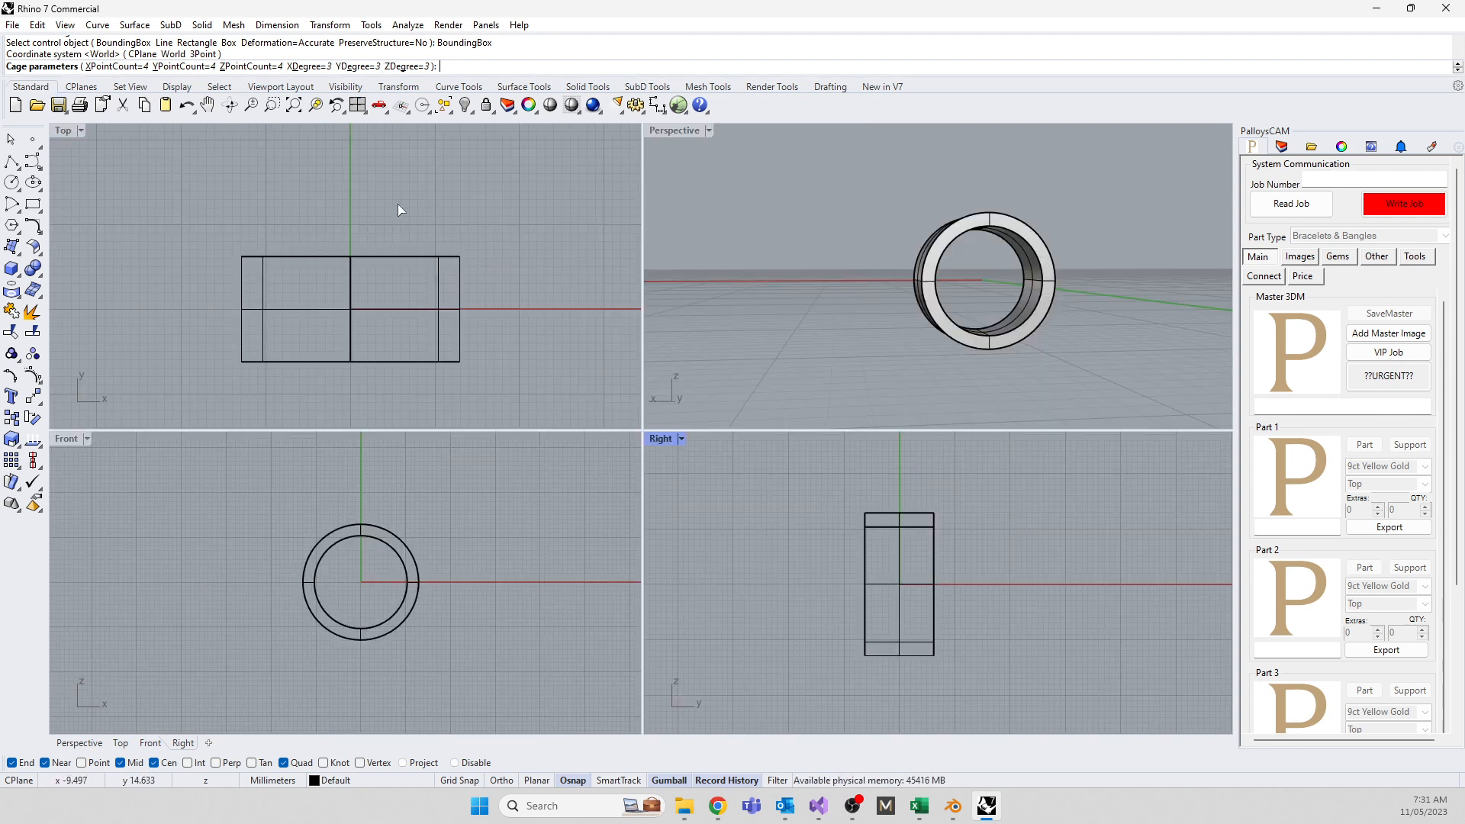
pyautogui.doubleClick(665, 131)
pyautogui.scroll(4, 743, 404)
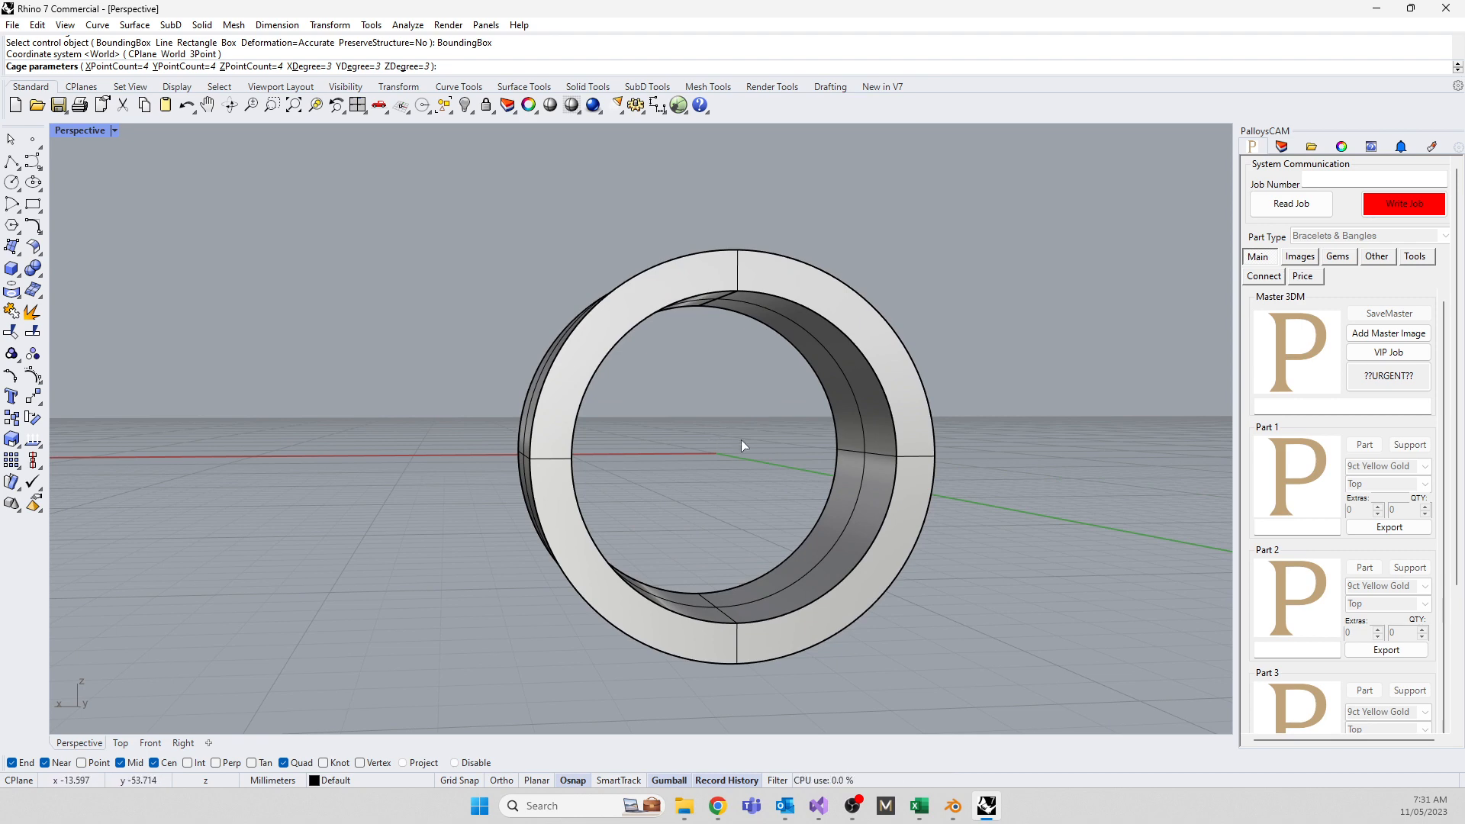
pyautogui.moveTo(746, 431); pyautogui.dragTo(347, 365, button='right')
pyautogui.scroll(-5, 347, 365)
pyautogui.scroll(4, 544, 500)
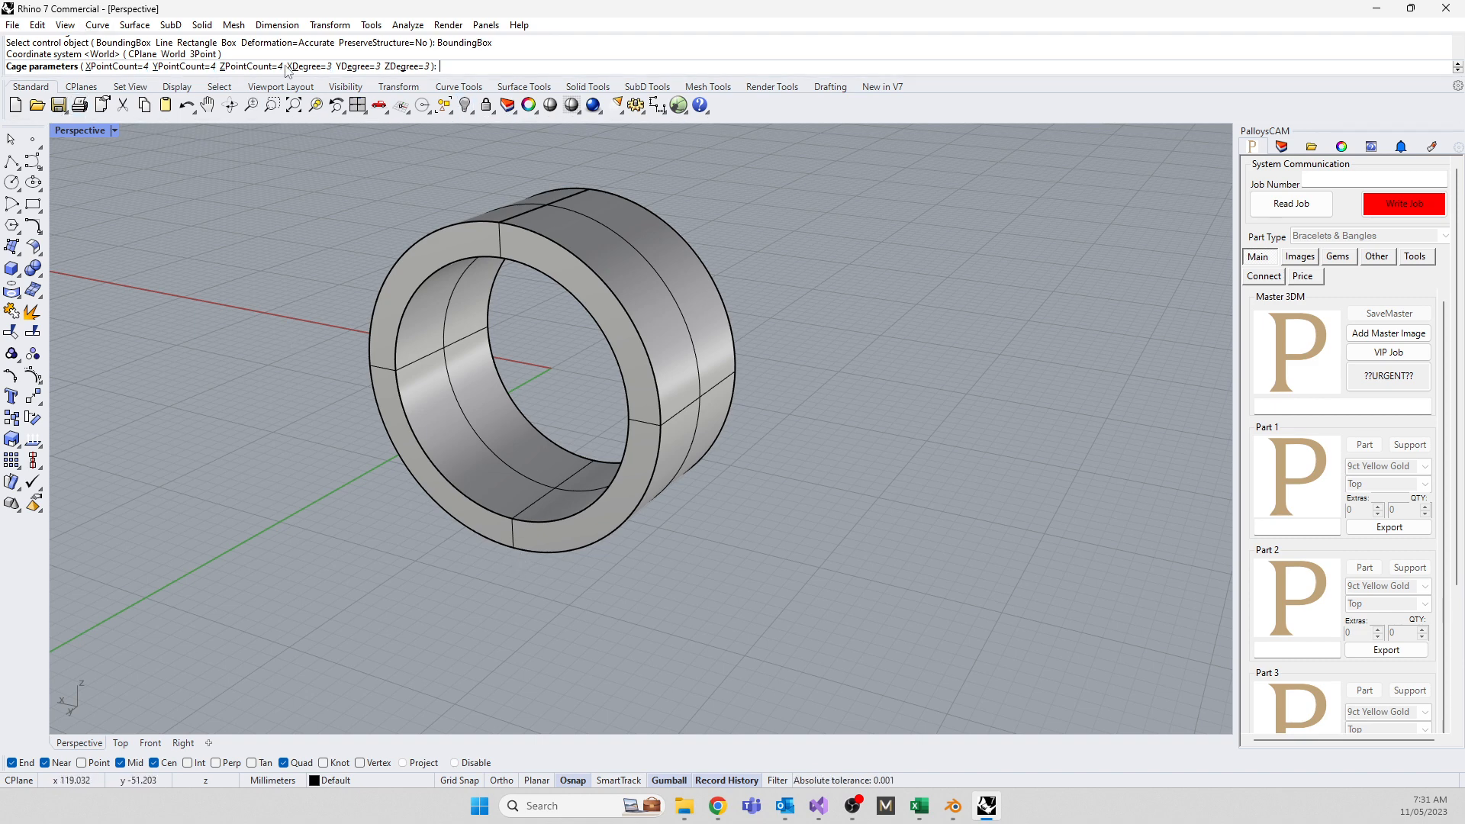
pyautogui.press('Return')
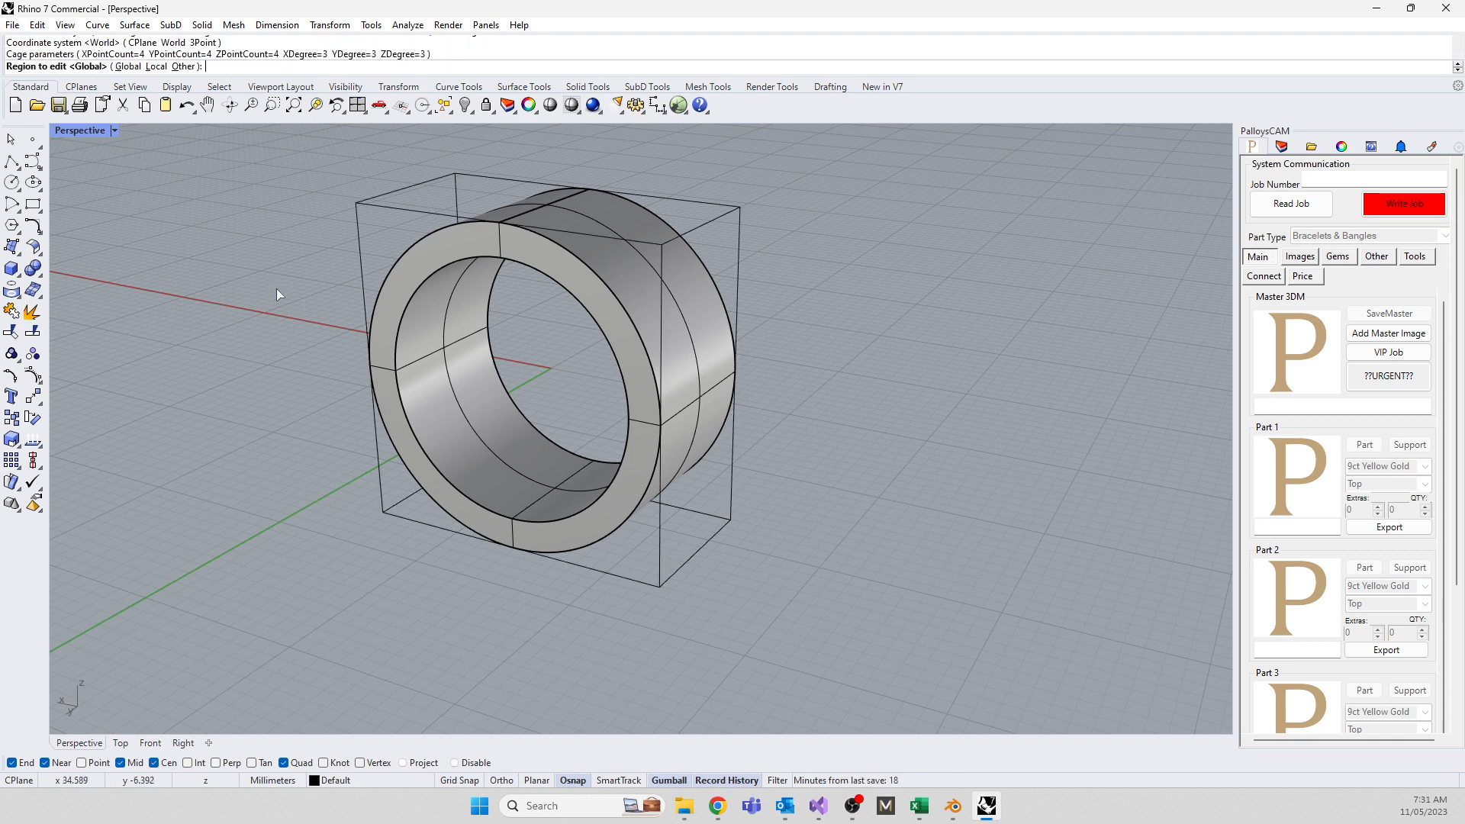
pyautogui.press('Return')
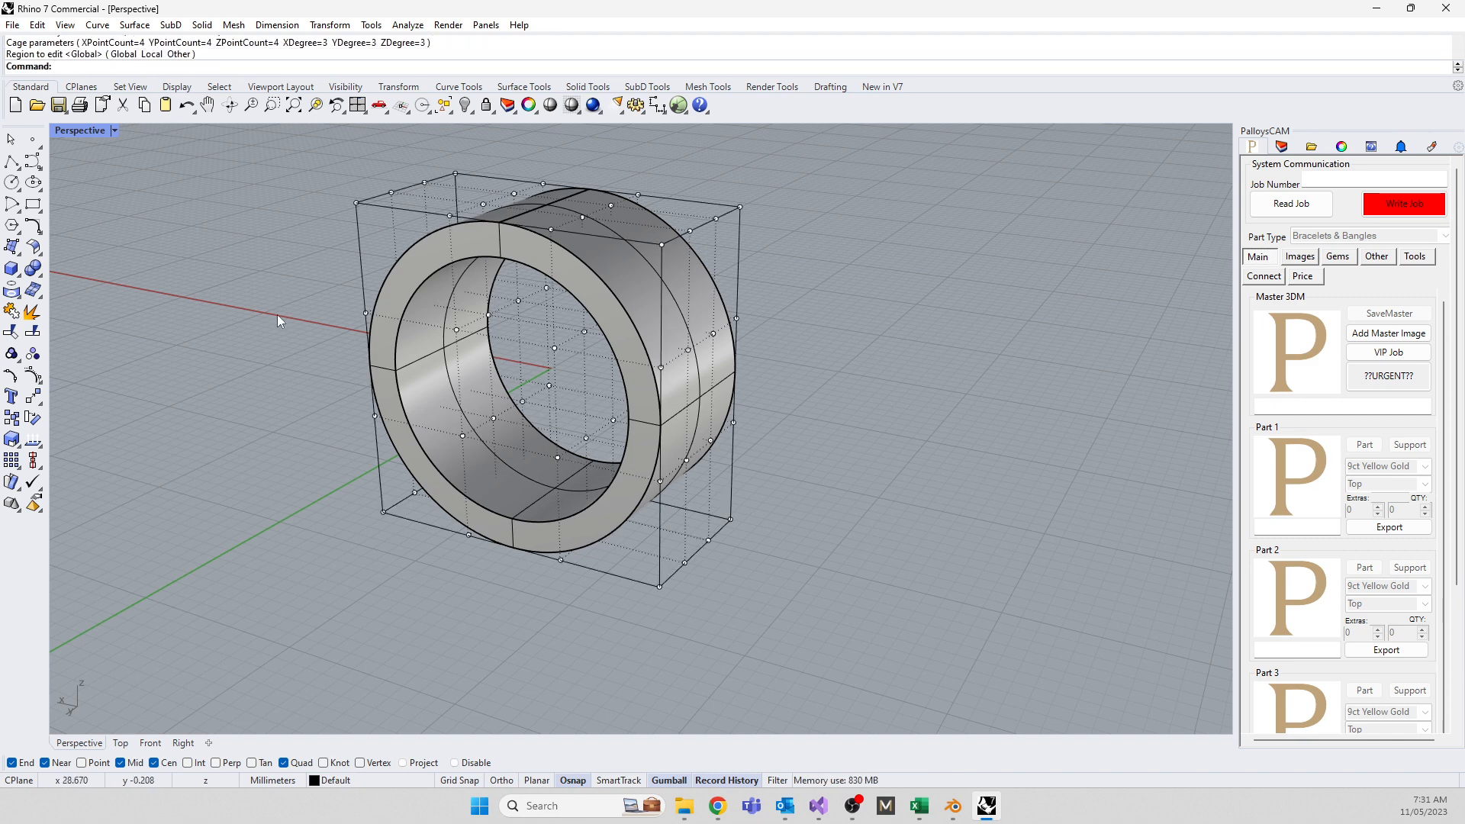
# Maximize the Right view in Shaded mode and window-select the bottom row of cage points
pyautogui.middleClick(272, 409)
pyautogui.moveTo(227, 510); pyautogui.dragTo(557, 450, button='right')
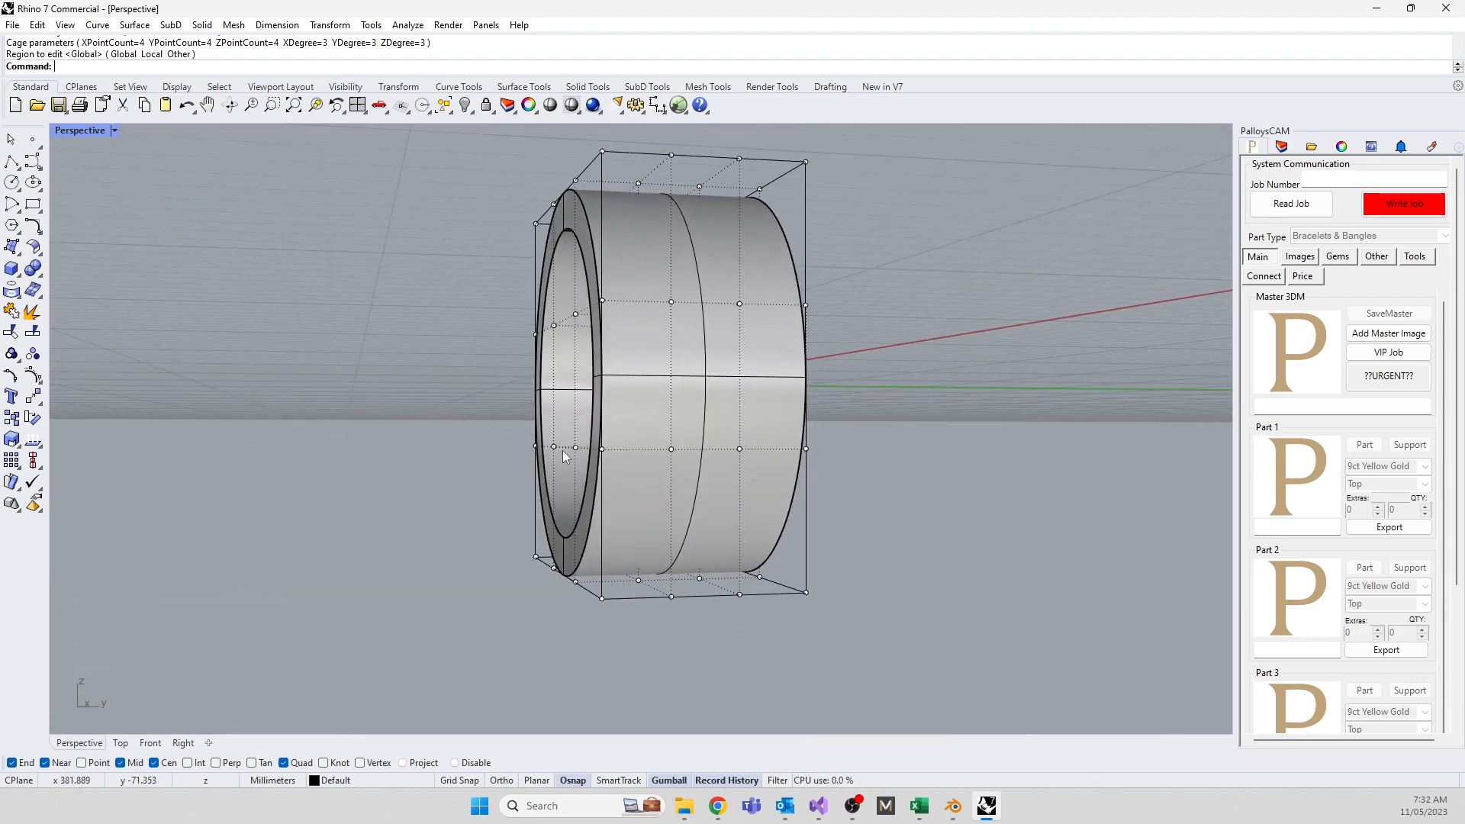
pyautogui.doubleClick(86, 129)
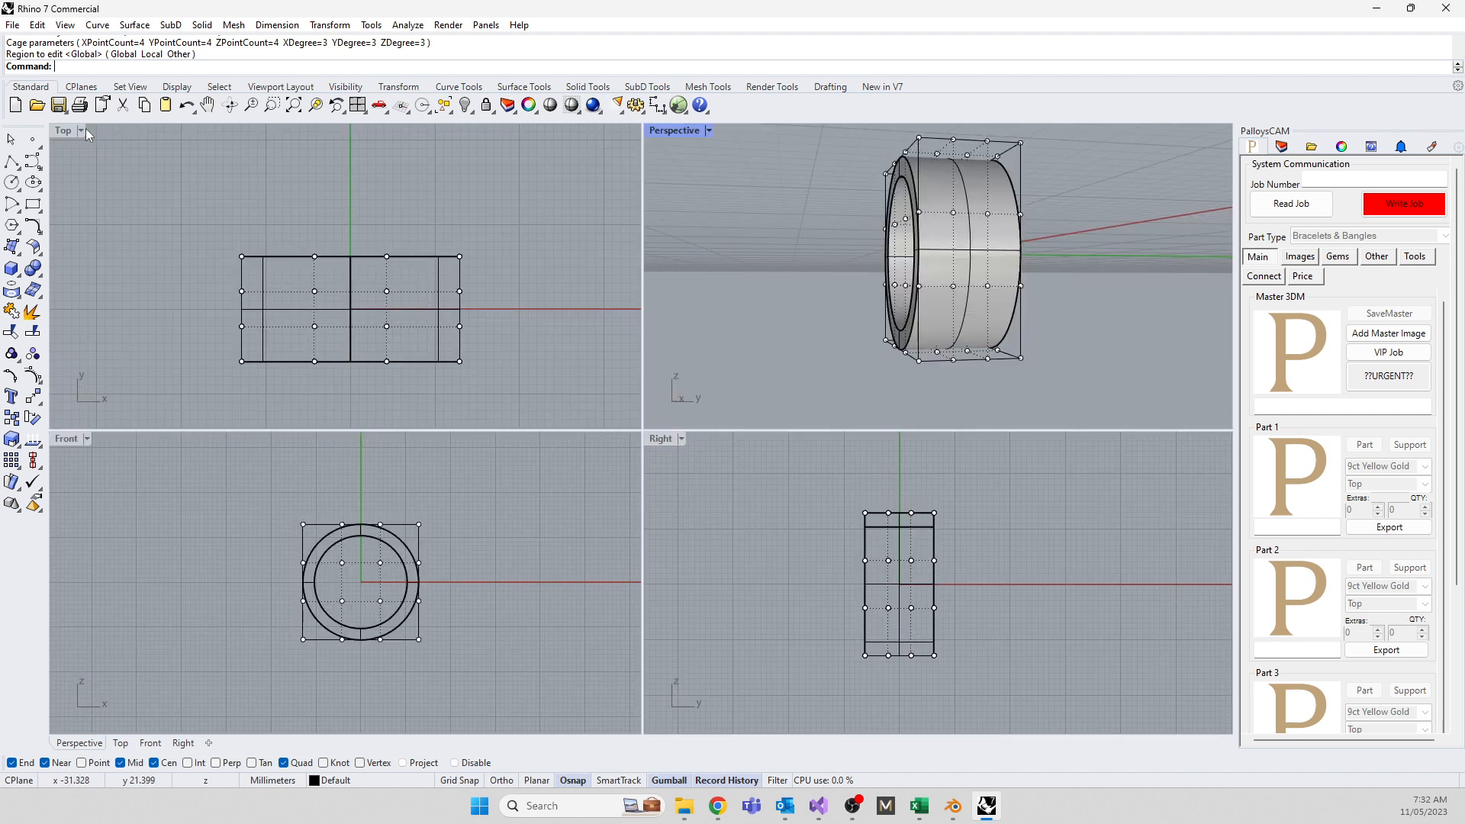
pyautogui.click(658, 439)
pyautogui.doubleClick(657, 437)
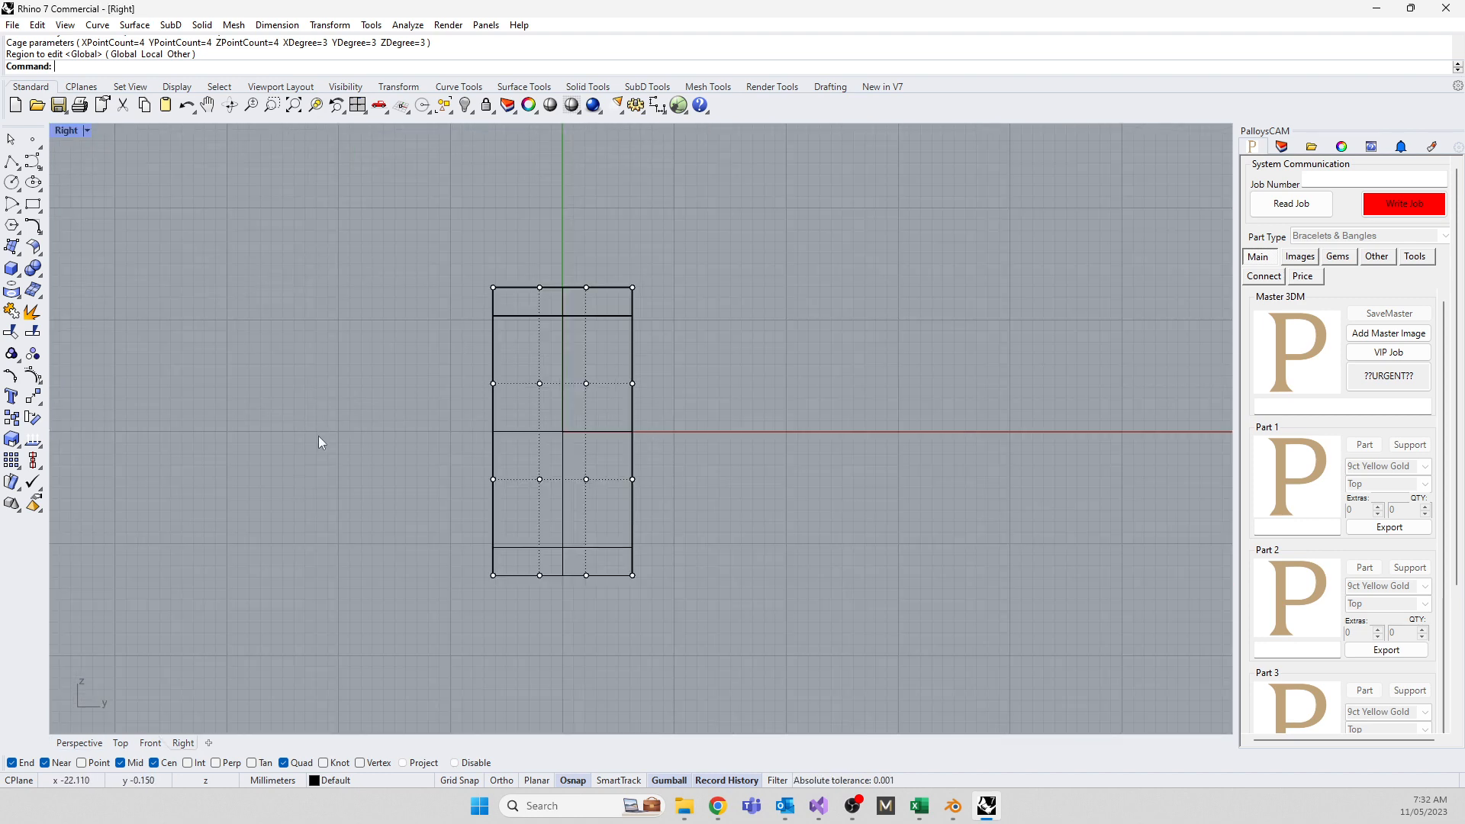
pyautogui.click(64, 130)
pyautogui.click(131, 185)
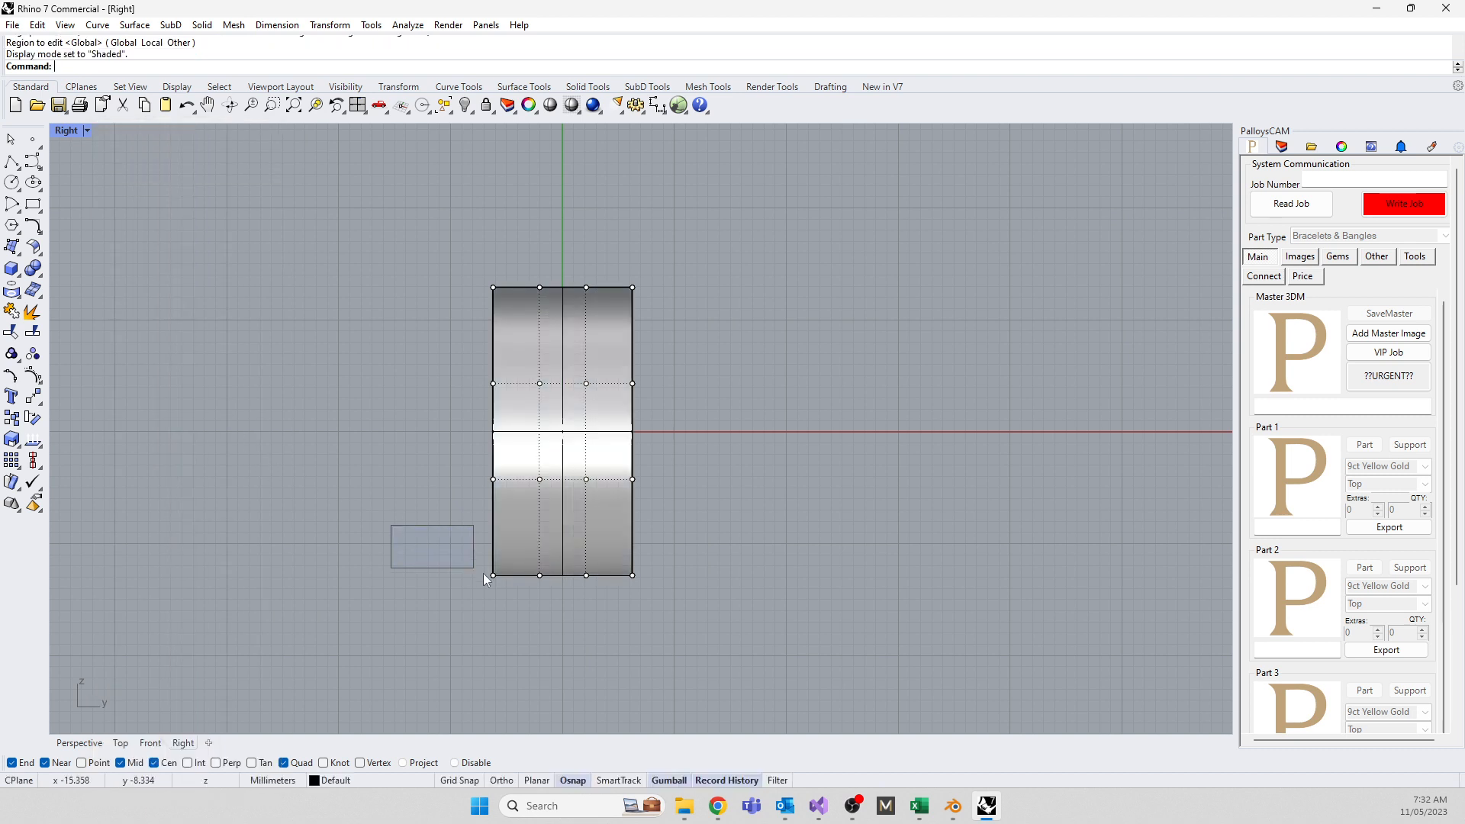
pyautogui.moveTo(483, 573); pyautogui.dragTo(671, 611)
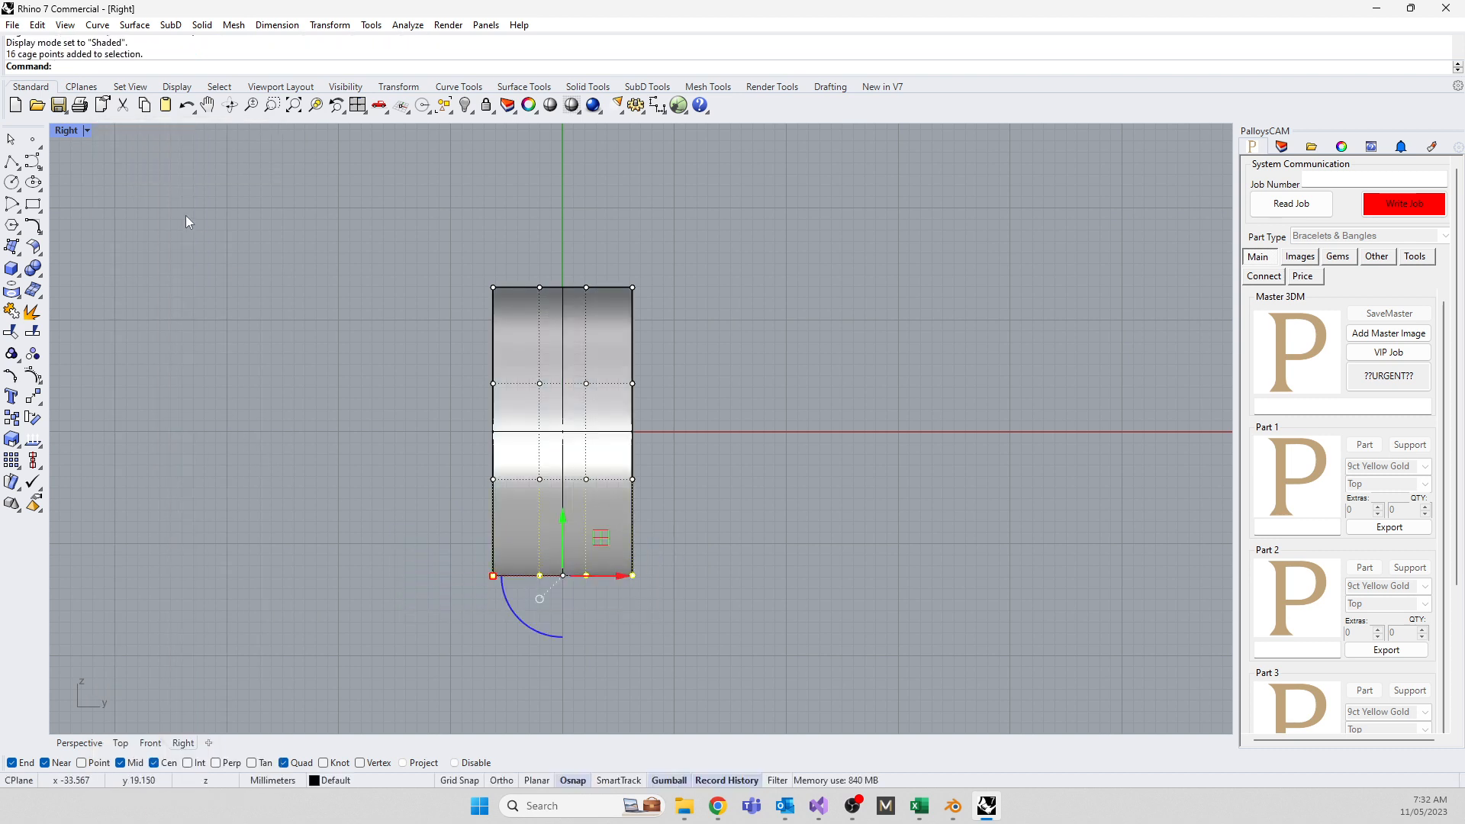
# Restore the four-view layout and cancel an accidentally started Explode command
pyautogui.doubleClick(70, 128)
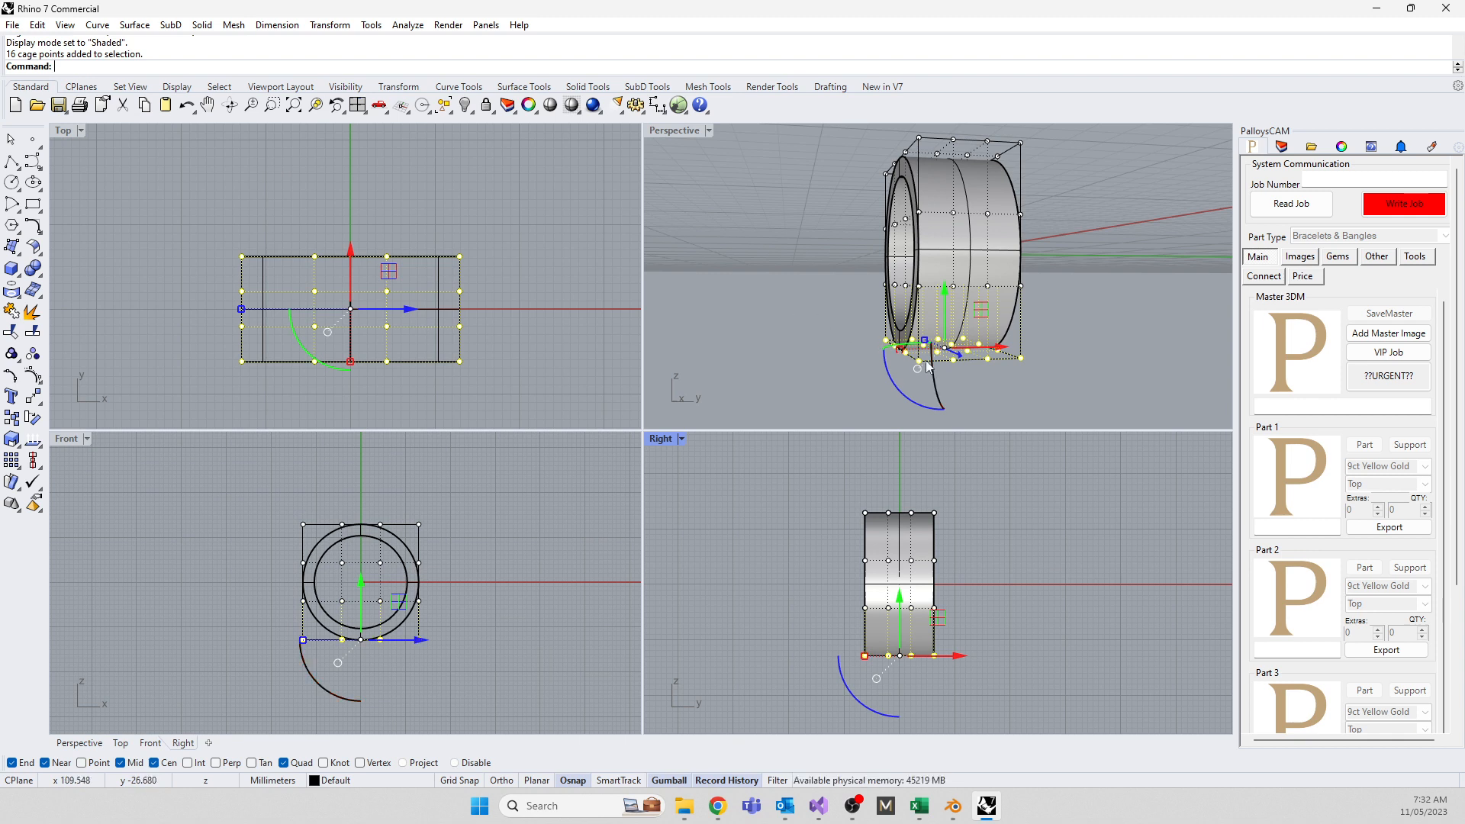
pyautogui.middleClick(779, 324)
pyautogui.click(781, 319)
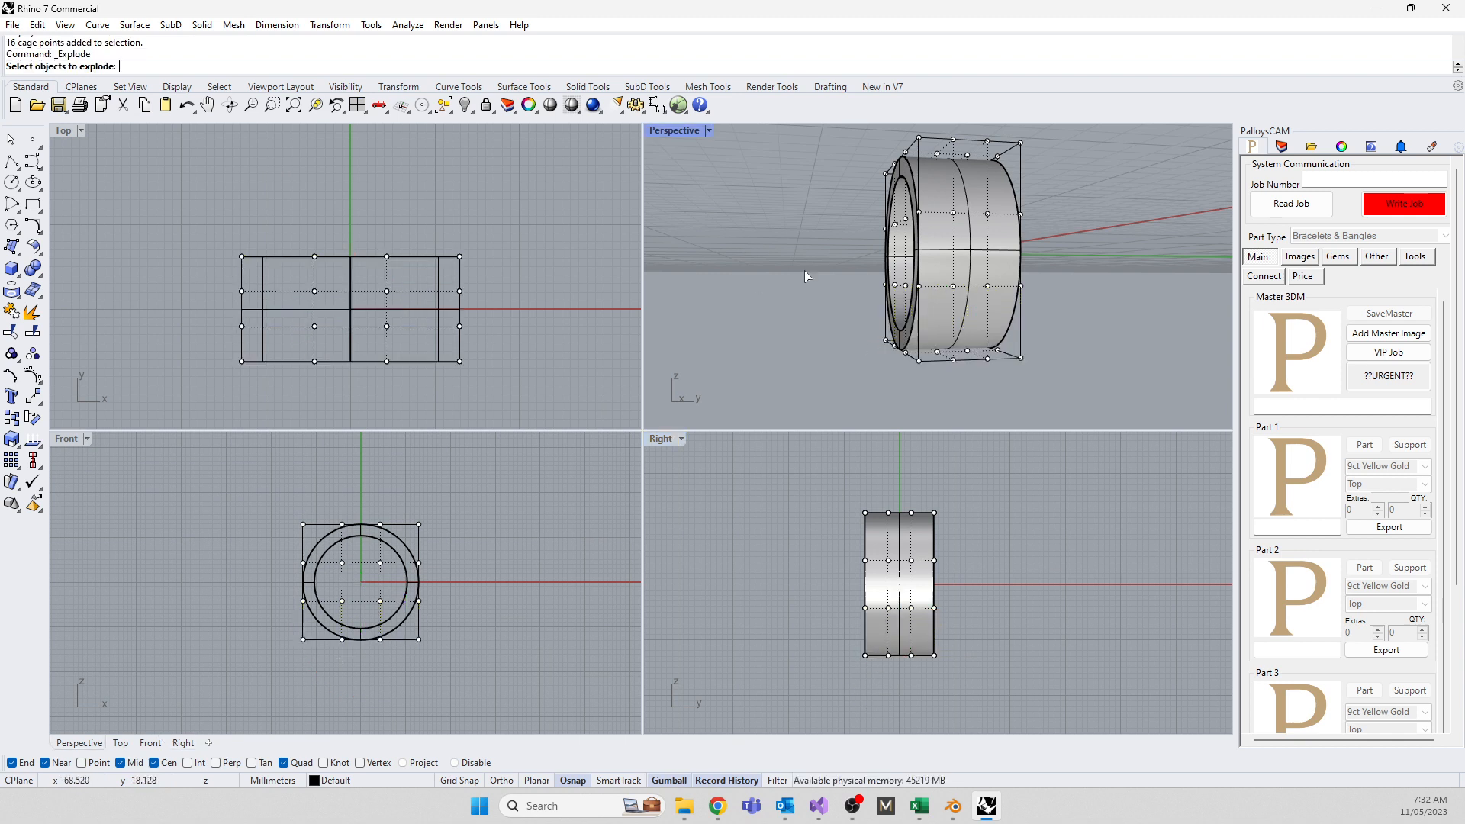
pyautogui.moveTo(804, 270); pyautogui.dragTo(895, 274, button='right')
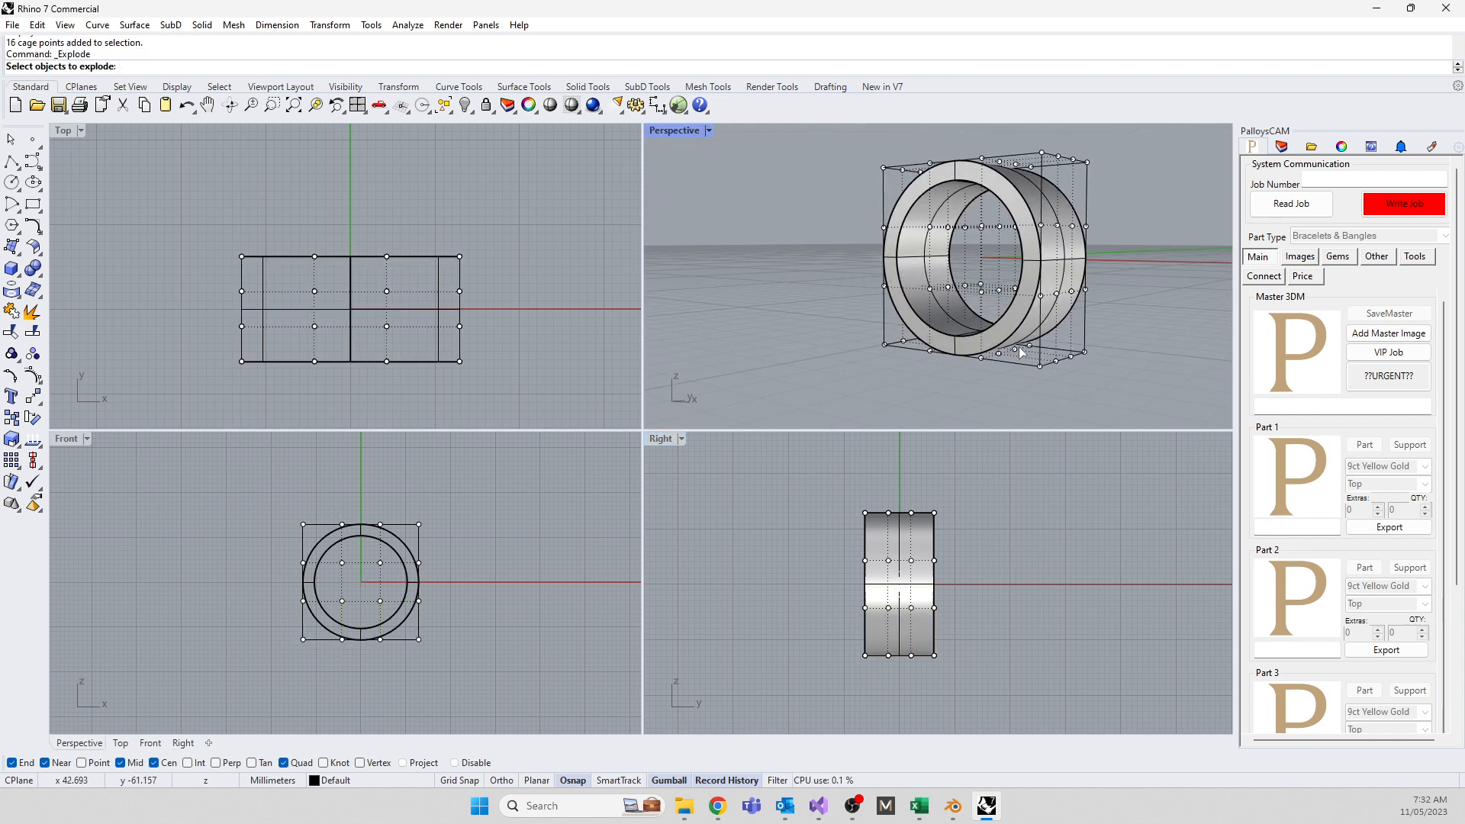
pyautogui.moveTo(841, 662); pyautogui.dragTo(991, 636)
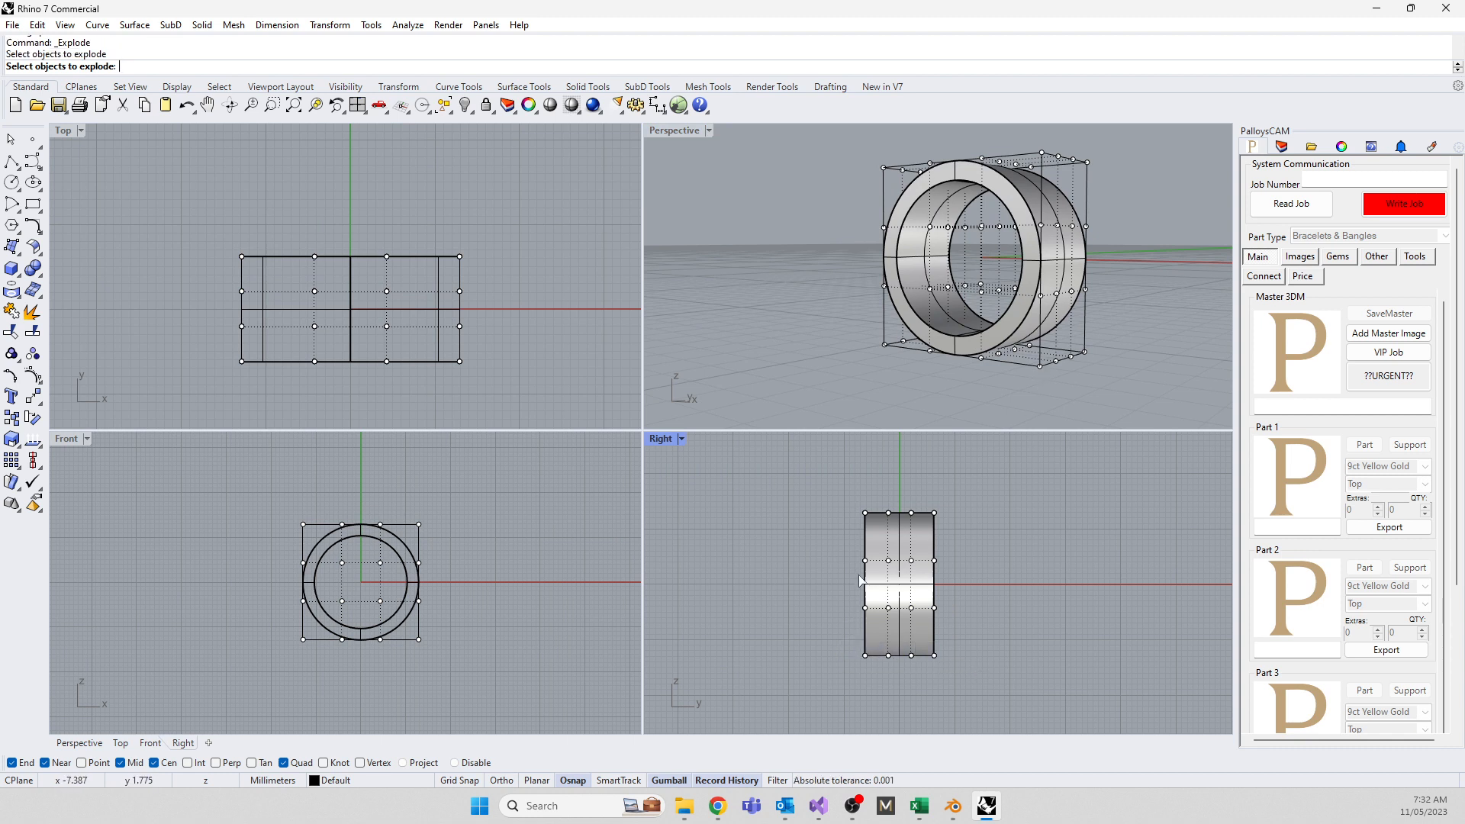
pyautogui.press('Escape')
# Scale the bottom cage row inward to taper the ring and narrow the middle row
pyautogui.moveTo(783, 629); pyautogui.dragTo(963, 699)
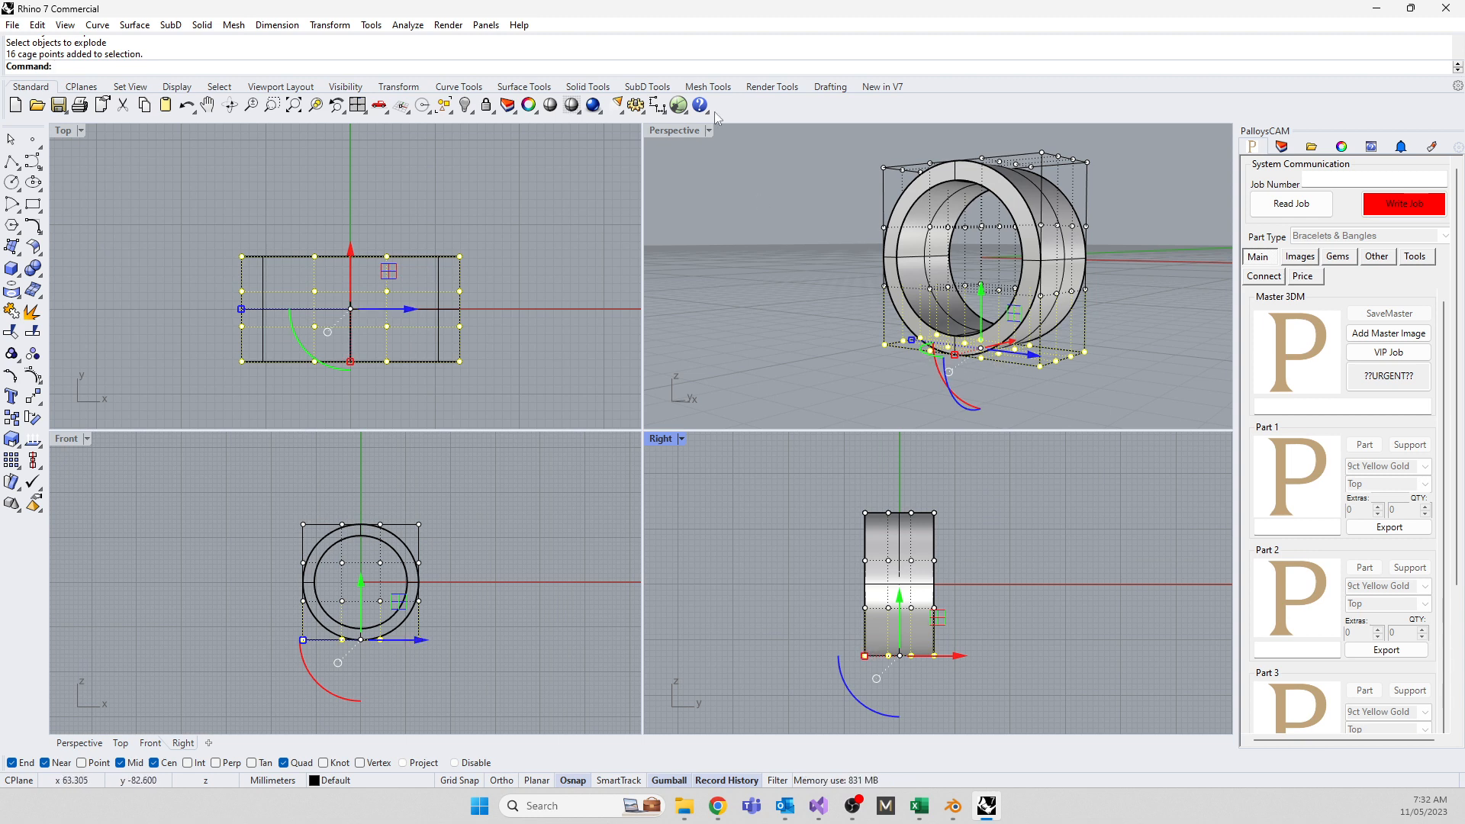
pyautogui.scroll(15, 867, 658)
pyautogui.moveTo(848, 640); pyautogui.dragTo(949, 640)
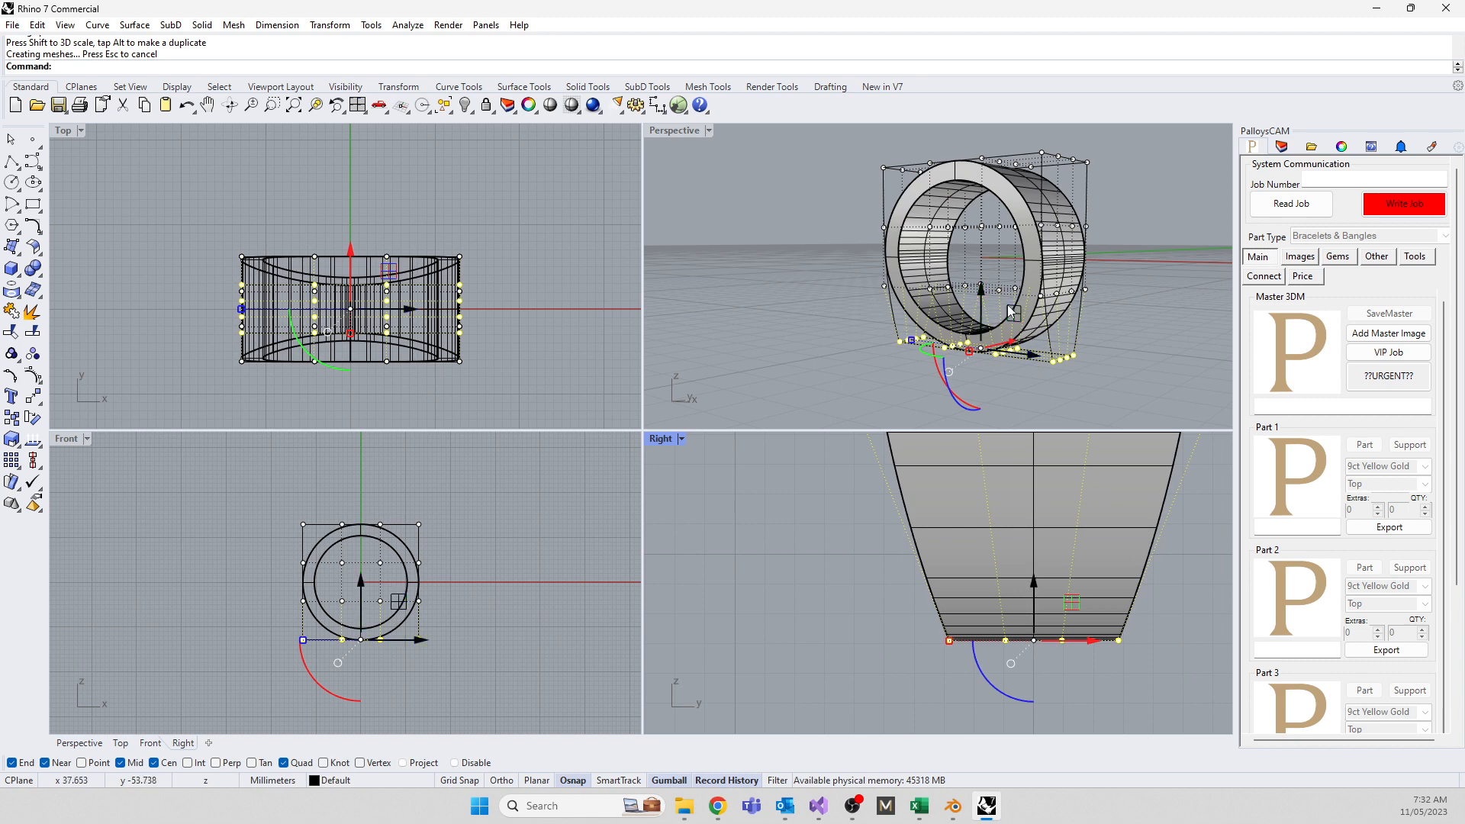
pyautogui.scroll(-12, 841, 693)
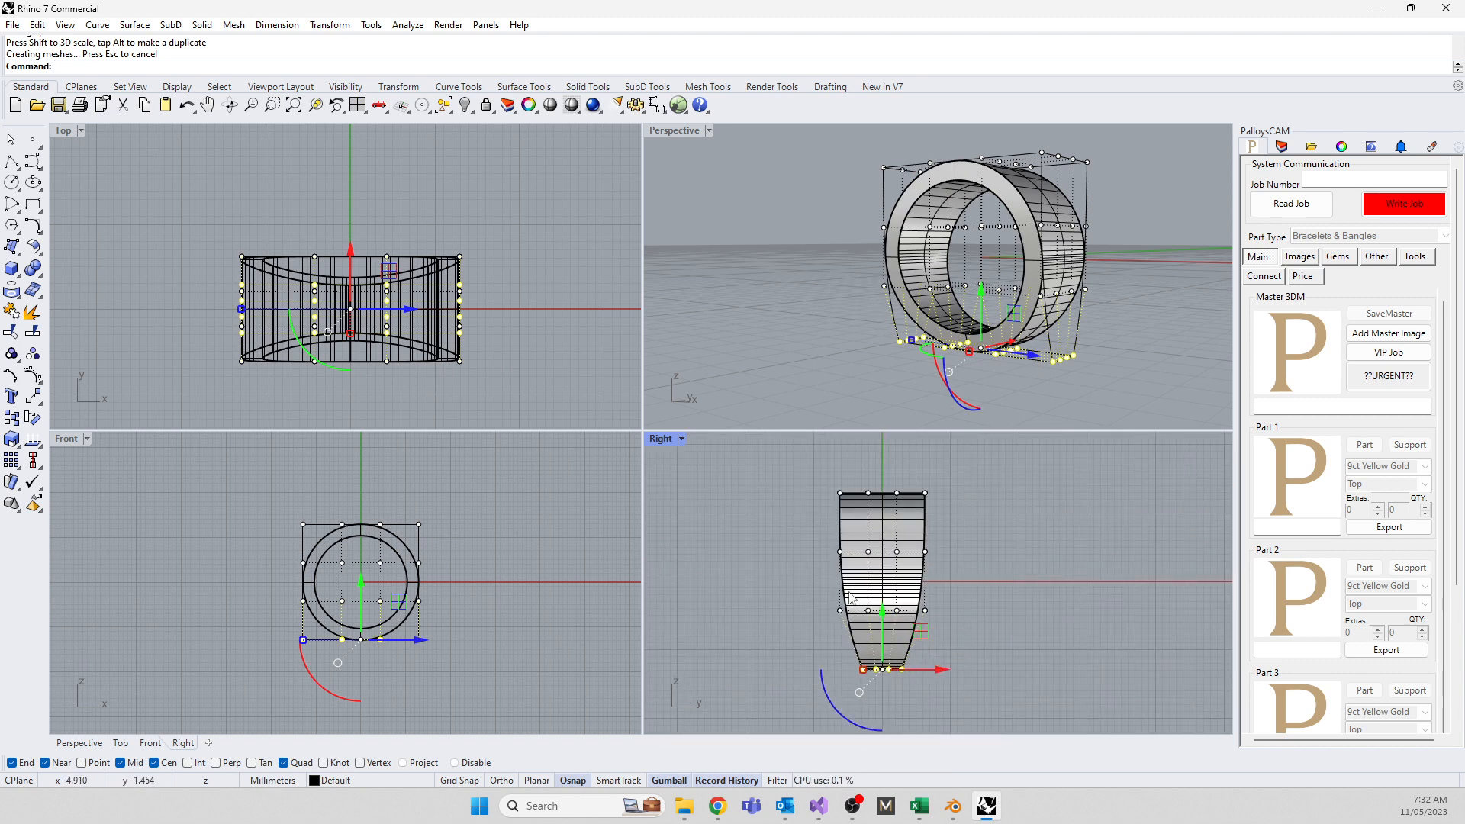
pyautogui.moveTo(797, 597); pyautogui.dragTo(965, 636)
pyautogui.scroll(8, 842, 616)
pyautogui.moveTo(843, 616); pyautogui.dragTo(925, 614)
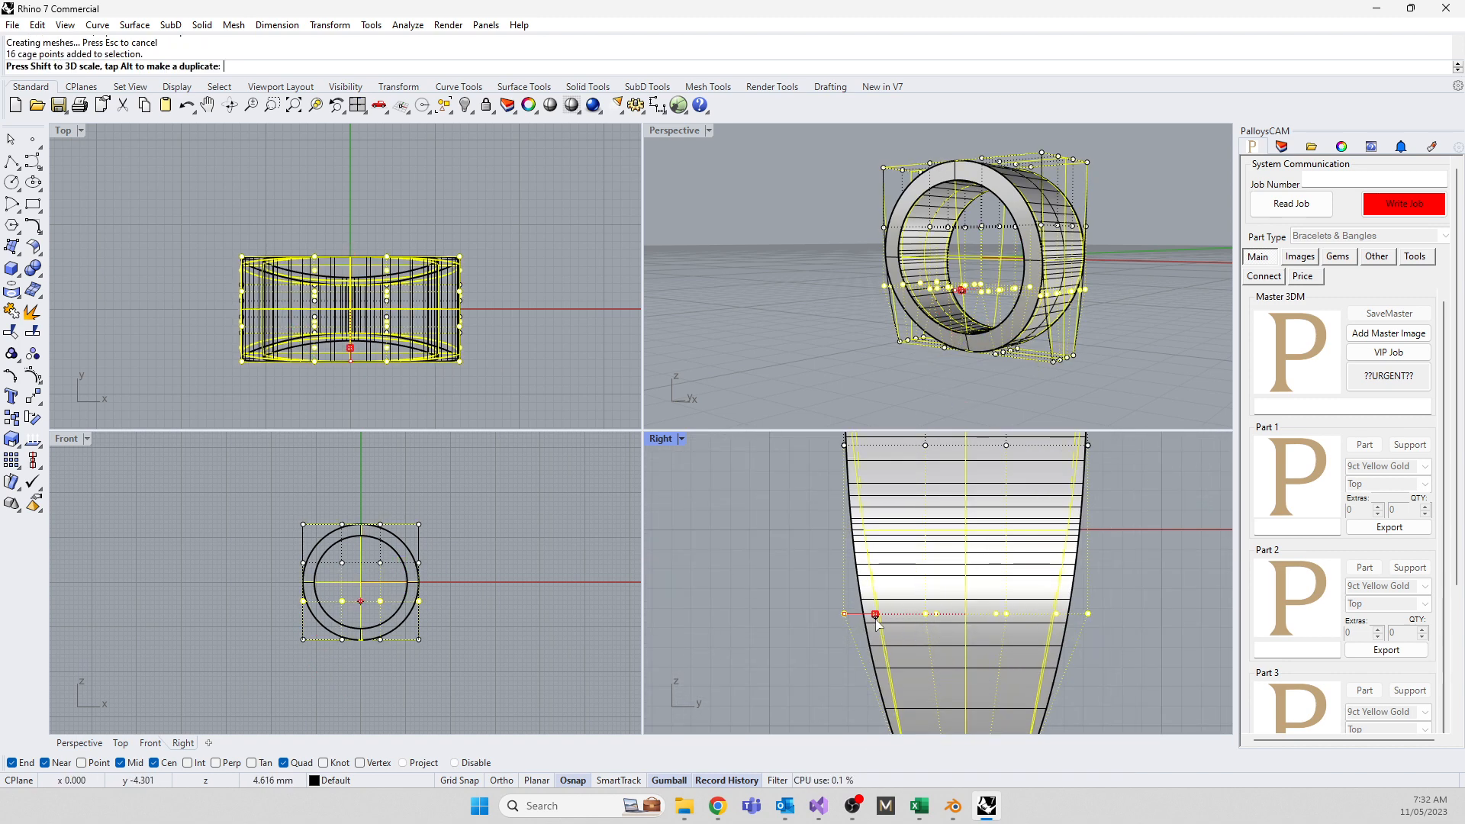
pyautogui.scroll(-2, 837, 438)
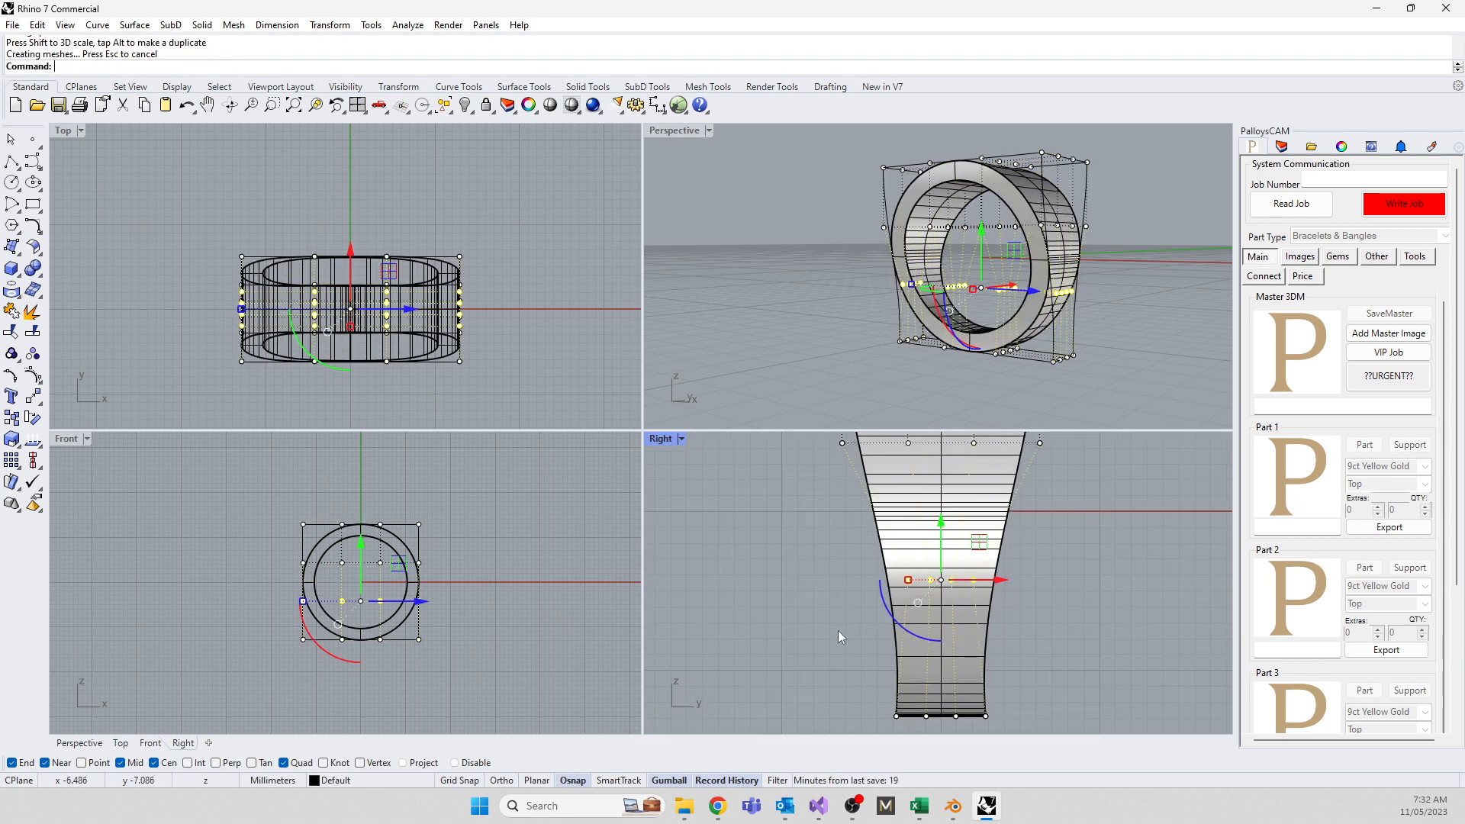
pyautogui.scroll(-6, 838, 630)
pyautogui.scroll(6, 862, 690)
# Pull the bottom cage row further inward, narrow the middle row again, and widen the second row
pyautogui.click(863, 639)
pyautogui.moveTo(839, 638); pyautogui.dragTo(969, 680)
pyautogui.scroll(4, 922, 665)
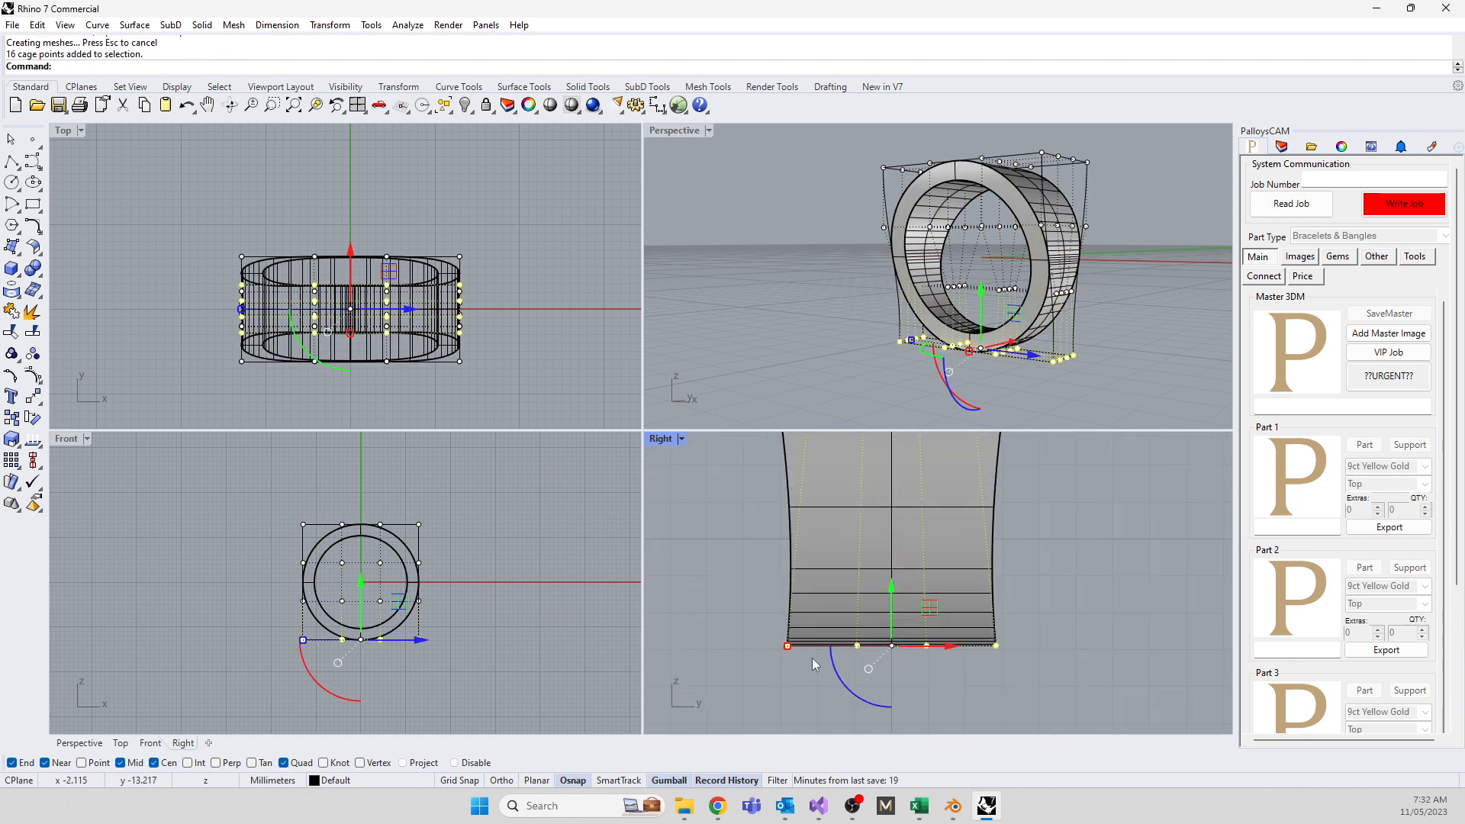
pyautogui.moveTo(785, 646); pyautogui.dragTo(802, 674)
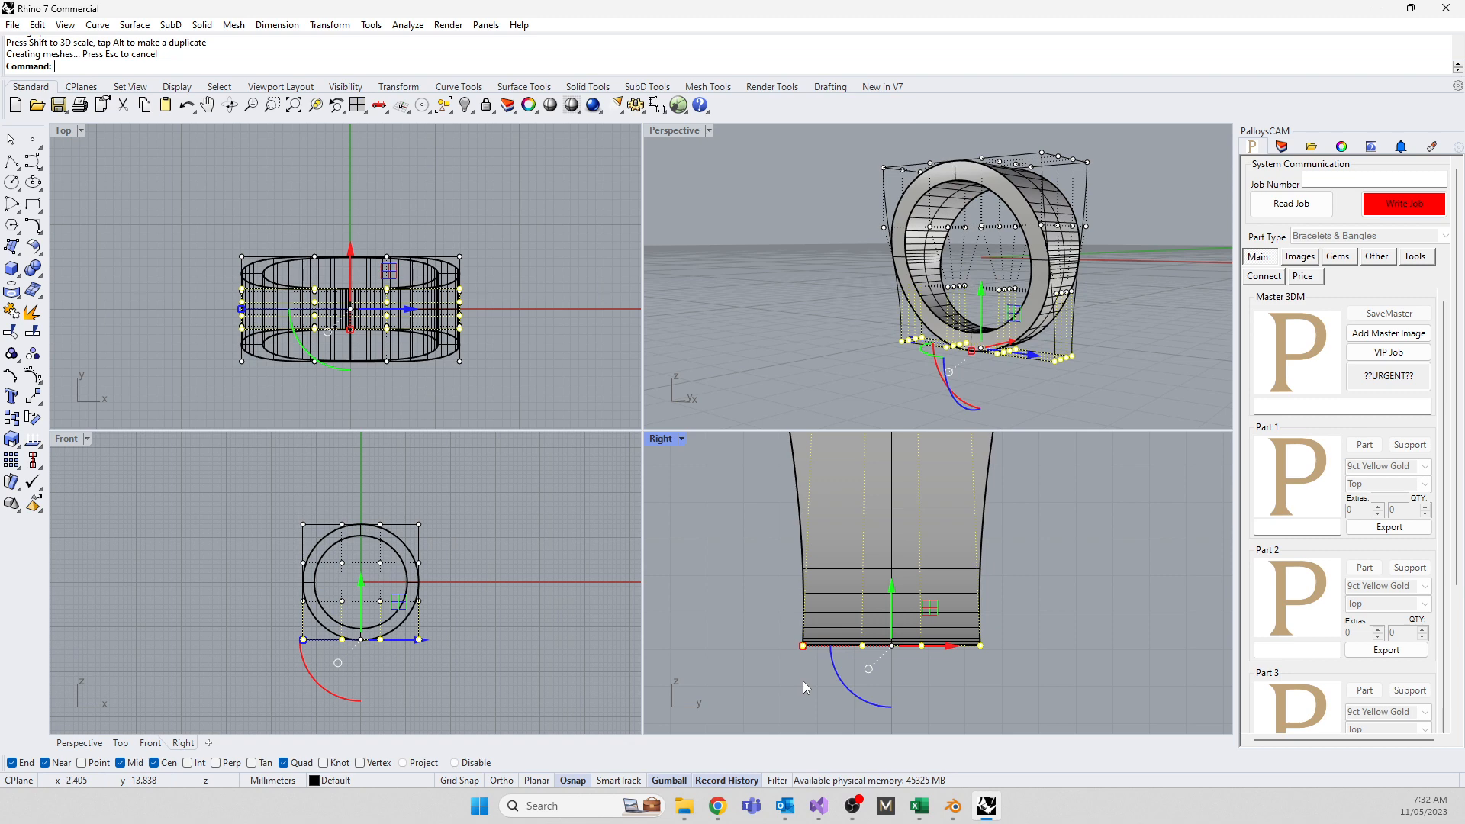
pyautogui.scroll(-5, 831, 677)
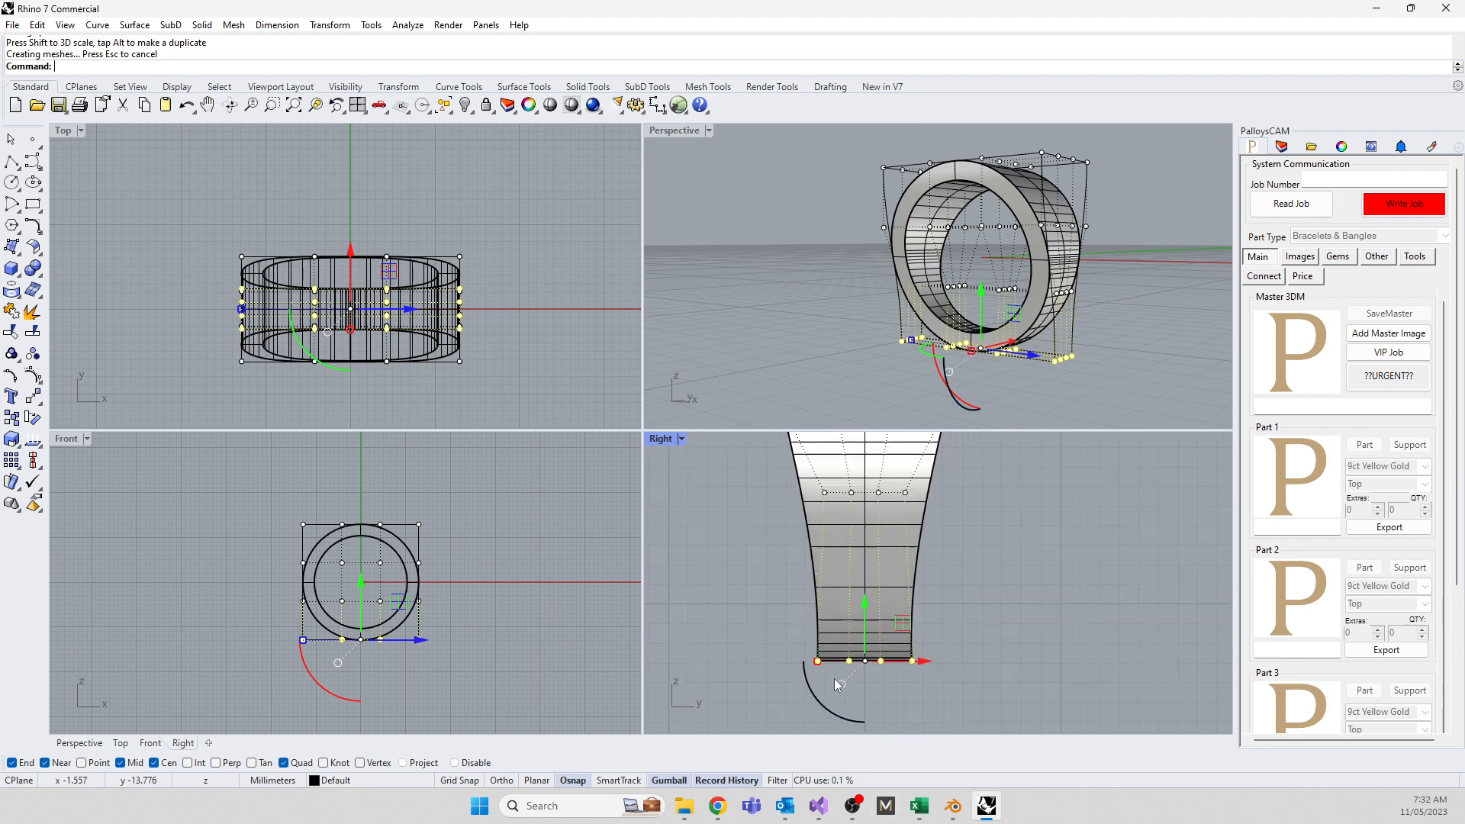
pyautogui.scroll(2, 848, 544)
pyautogui.moveTo(755, 508); pyautogui.dragTo(993, 570)
pyautogui.scroll(8, 731, 498)
pyautogui.moveTo(851, 588); pyautogui.dragTo(883, 593)
pyautogui.scroll(-8, 845, 654)
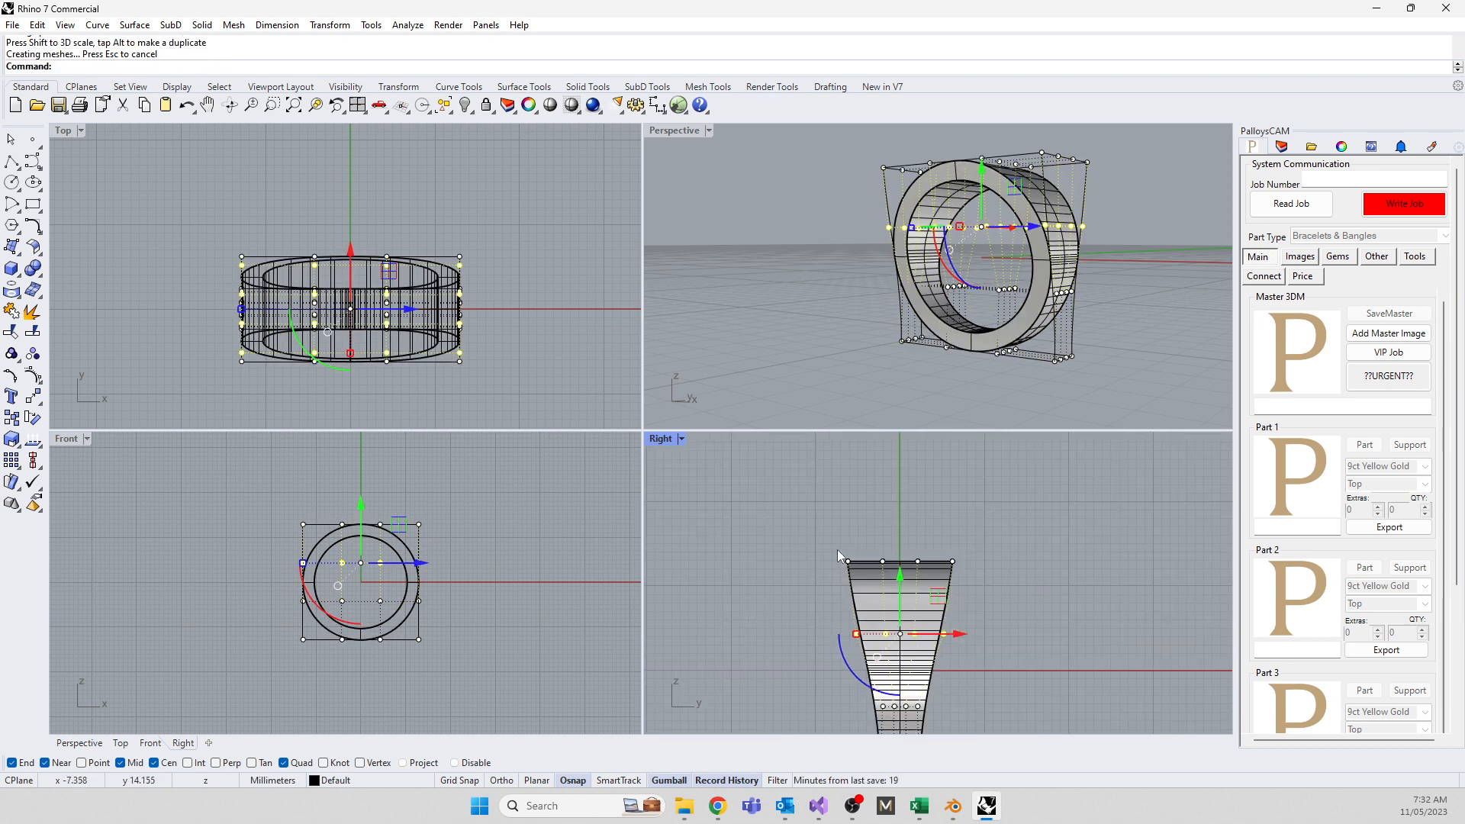
pyautogui.moveTo(831, 546); pyautogui.dragTo(866, 562)
pyautogui.moveTo(825, 617)
pyautogui.mouseDown()
pyautogui.moveTo(964, 643)
pyautogui.moveTo(830, 639)
pyautogui.mouseUp()
pyautogui.scroll(-8, 828, 614)
pyautogui.scroll(6, 832, 619)
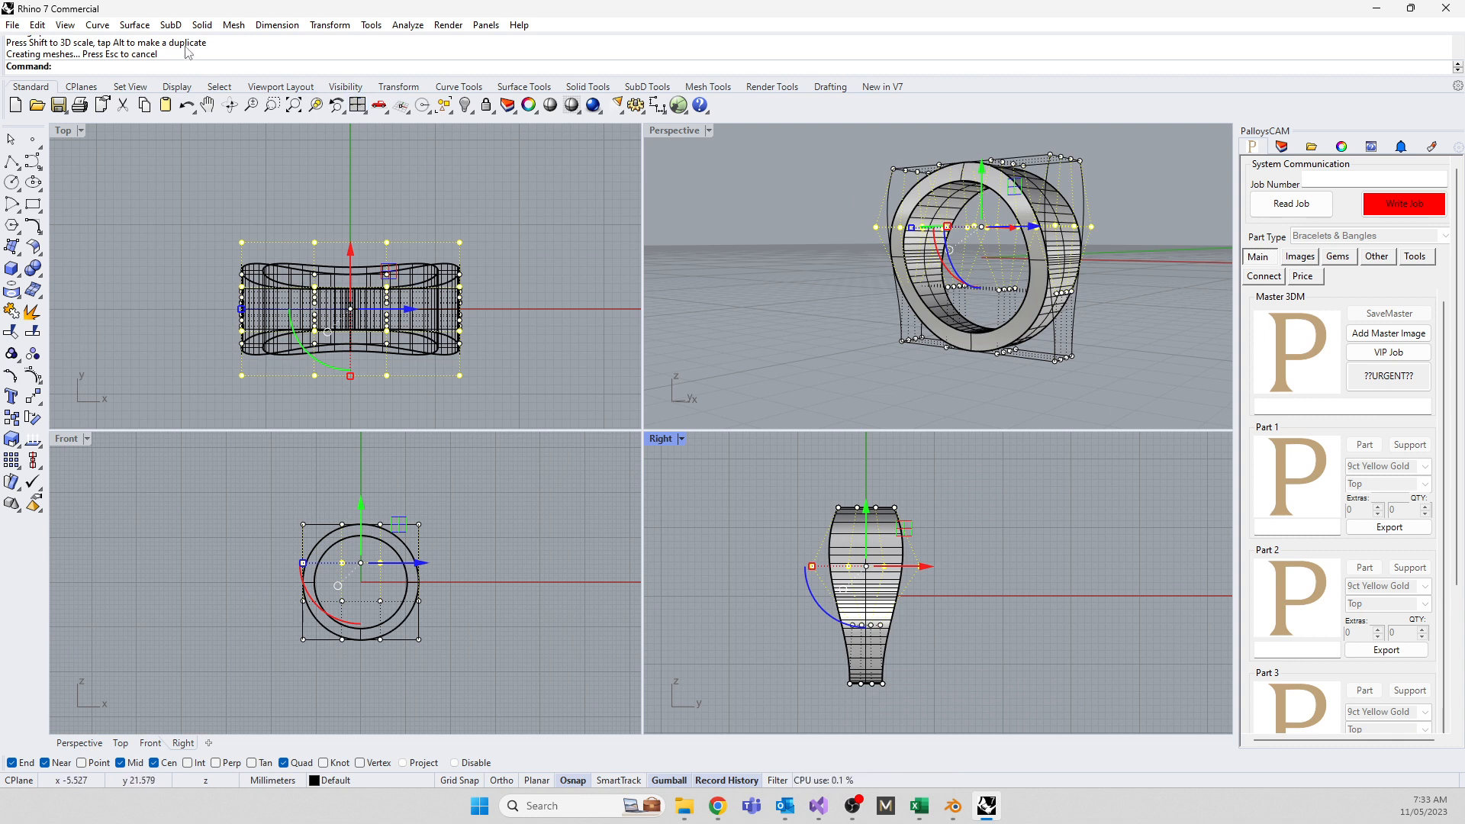
# Undo the cage scaling and cage, then run CageEdit on the ring with BoundingBox in World coordinates
pyautogui.hotkey('ctrl', 'z')
pyautogui.hotkey('ctrl', 'z')
pyautogui.hotkey('ctrl', 'z')
pyautogui.hotkey('ctrl', 'z')
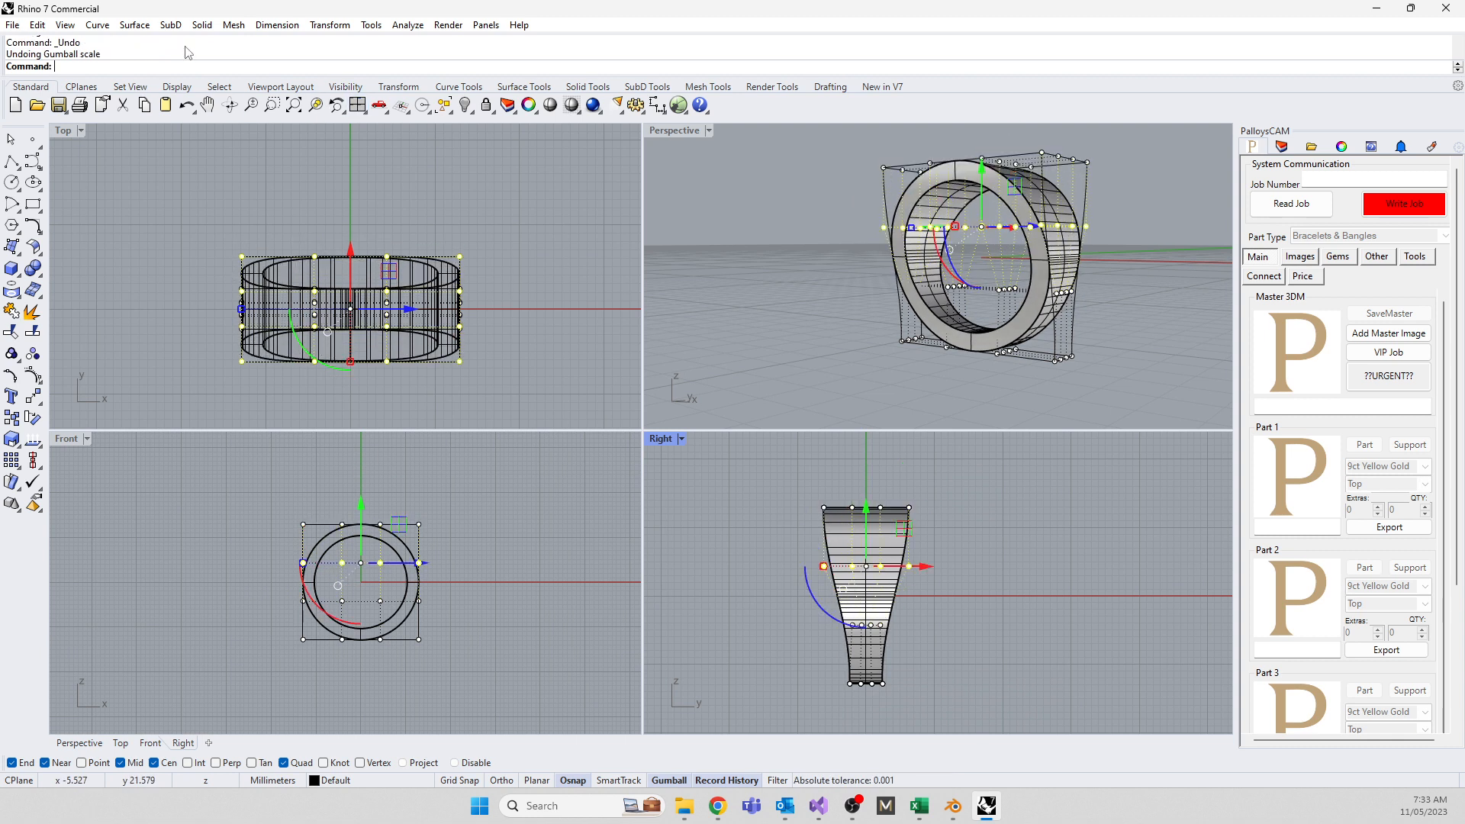
pyautogui.hotkey('ctrl', 'z')
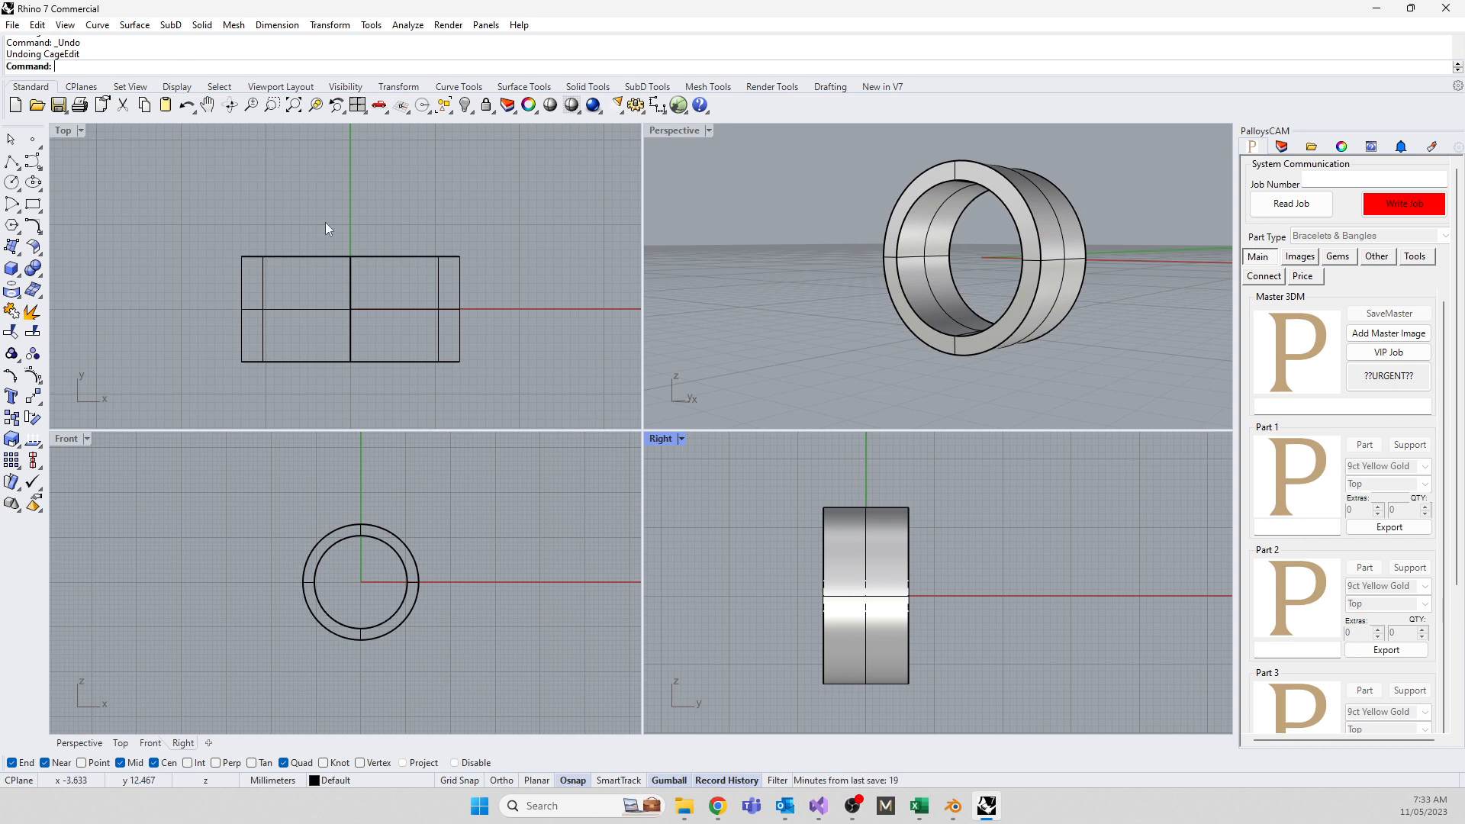
pyautogui.click(863, 589)
pyautogui.write('CageEdit')
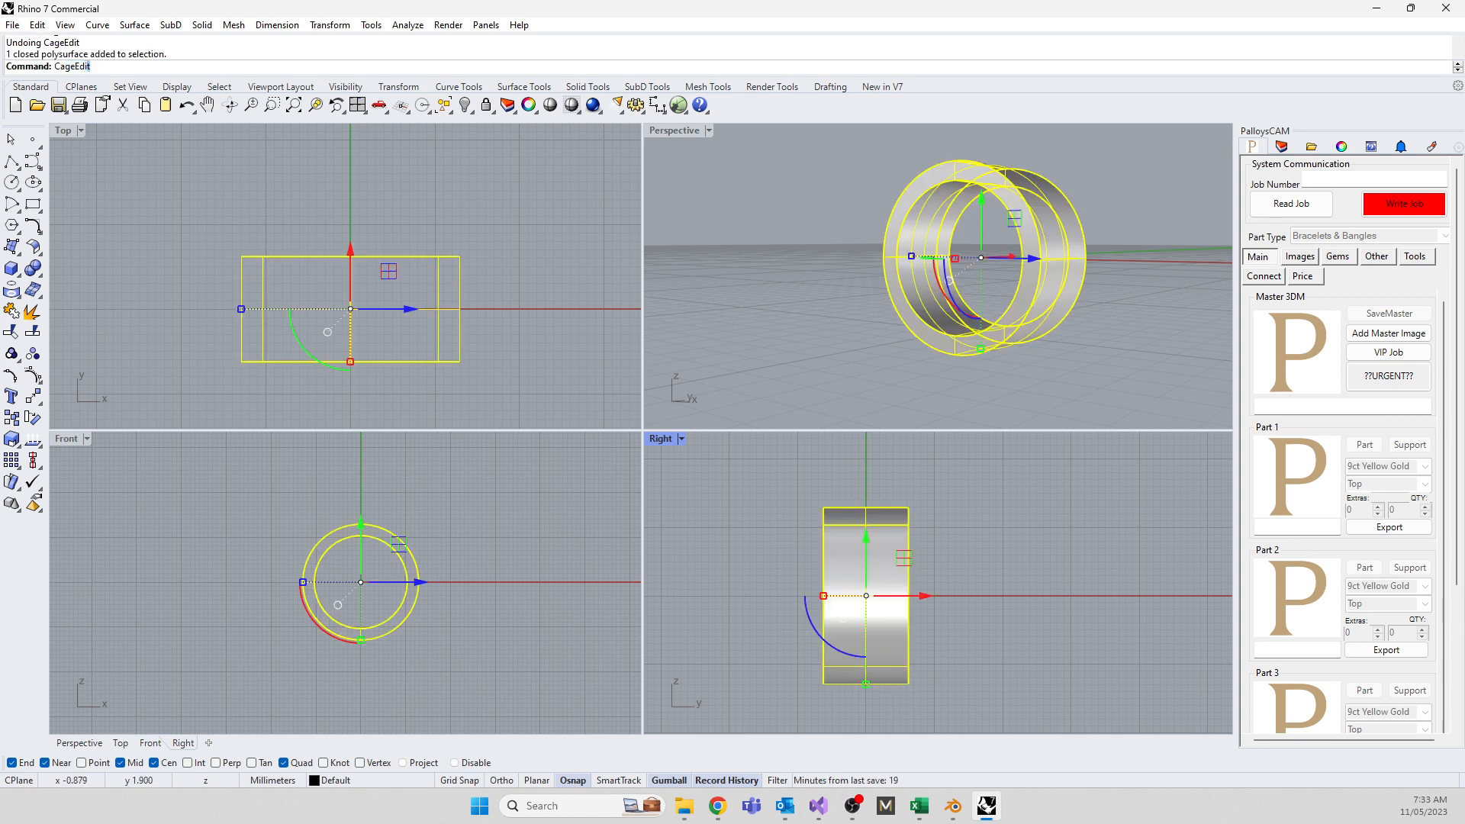
pyautogui.press('Return')
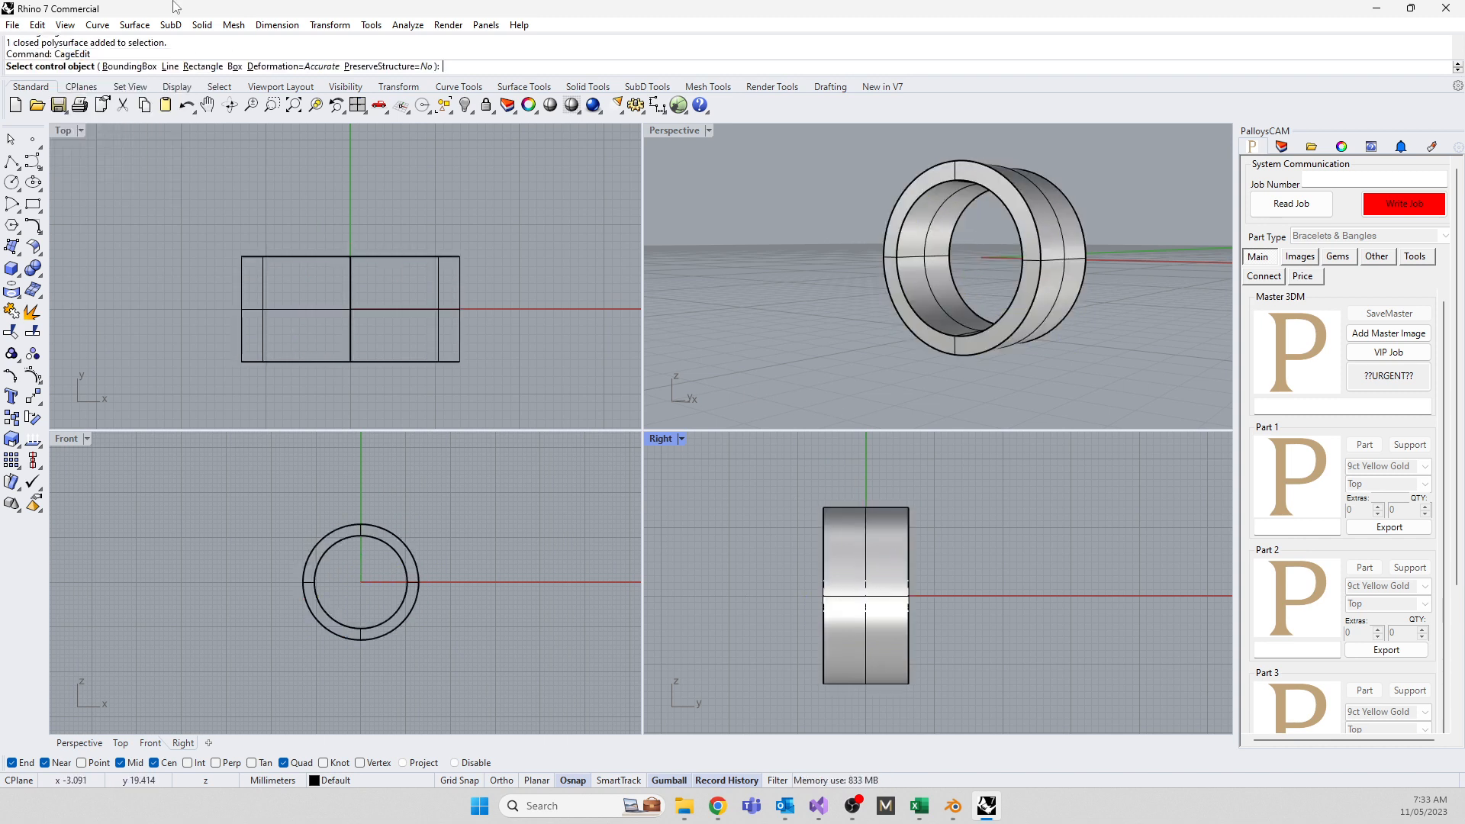
pyautogui.click(129, 66)
pyautogui.press('Return')
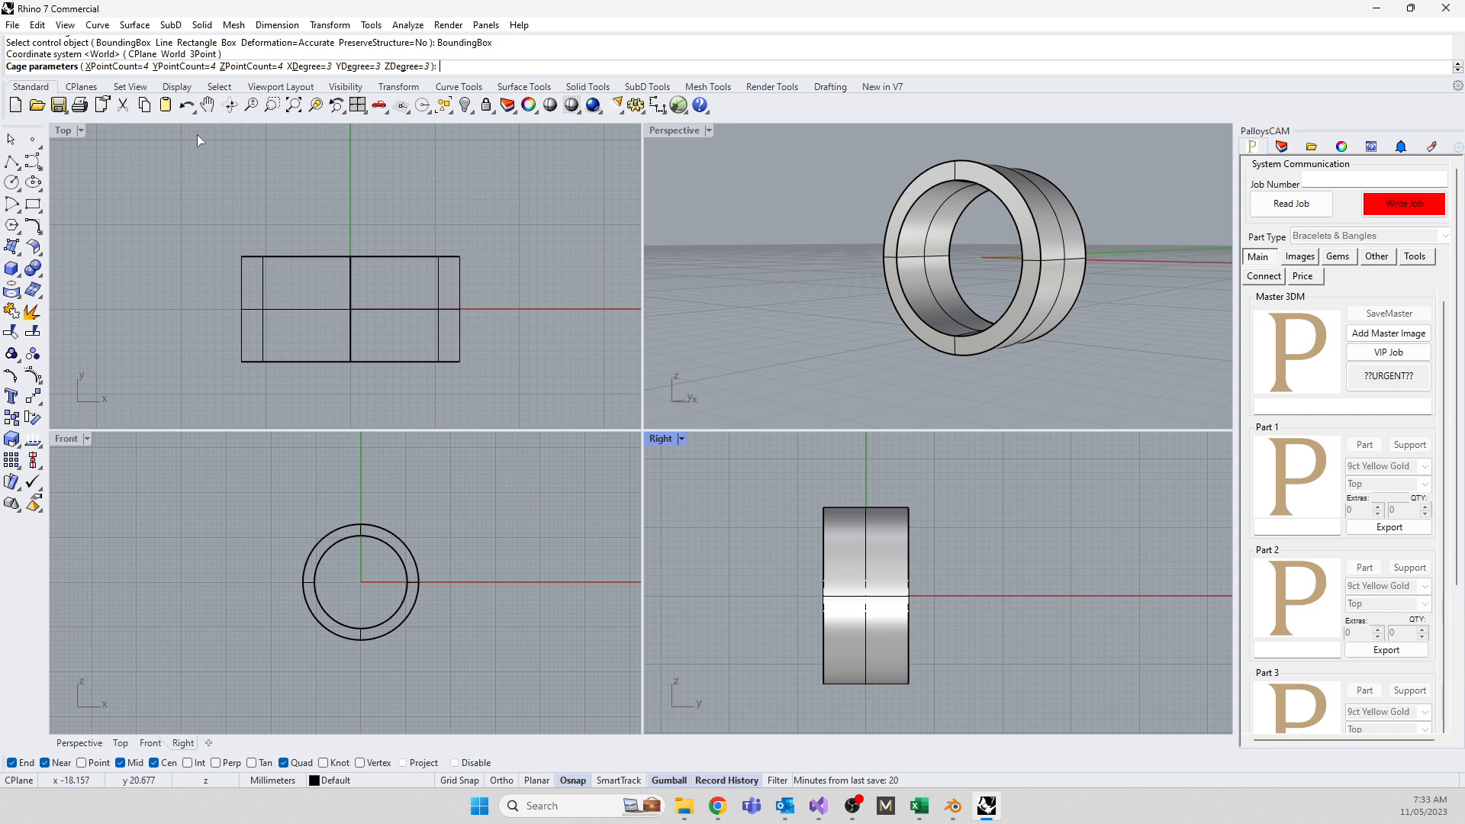
# Set the cage to 2 points along Z and degree 1 in X and Y, then create it
pyautogui.click(233, 67)
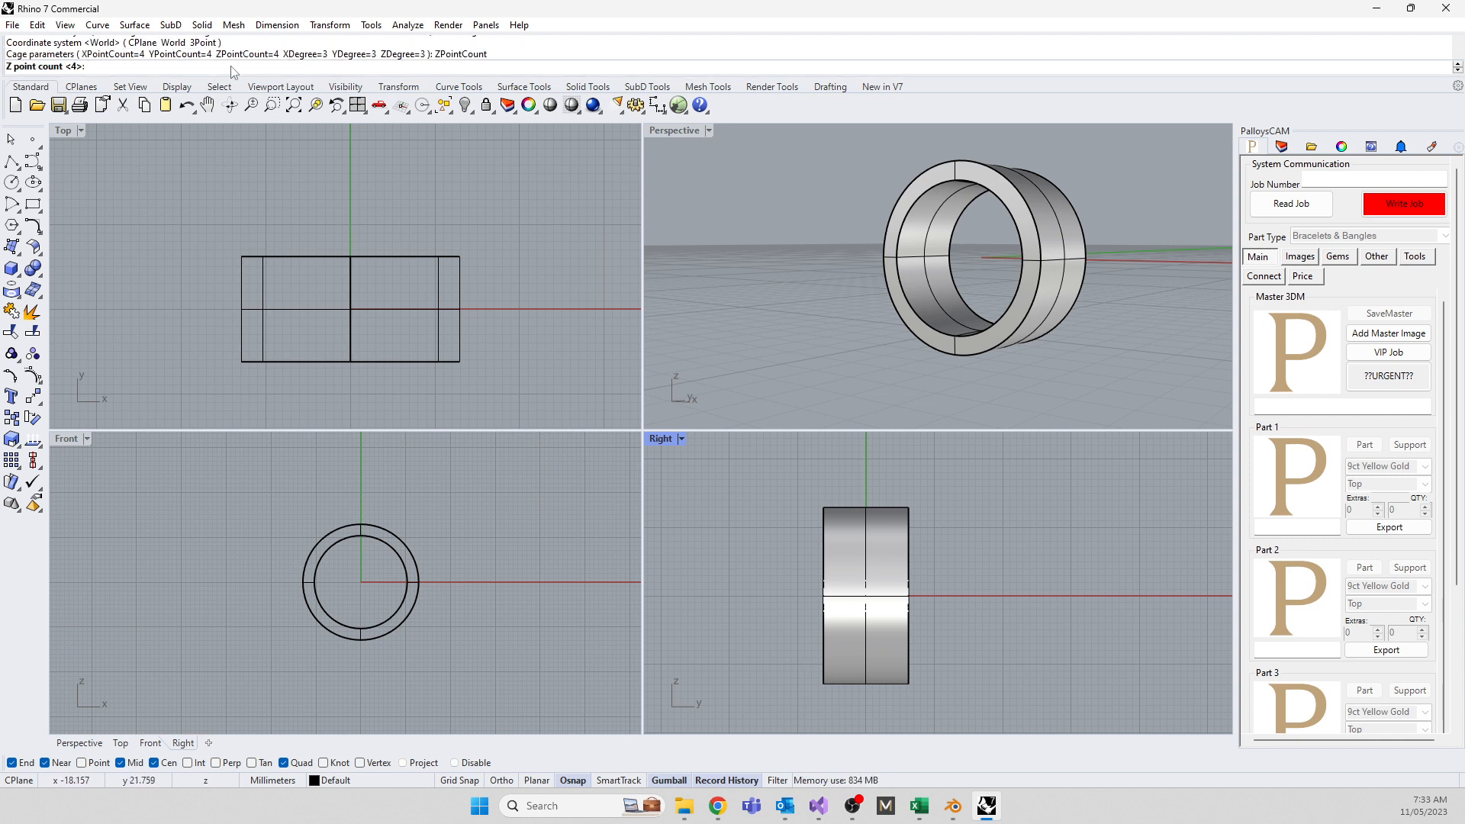
pyautogui.write('2')
pyautogui.press('Return')
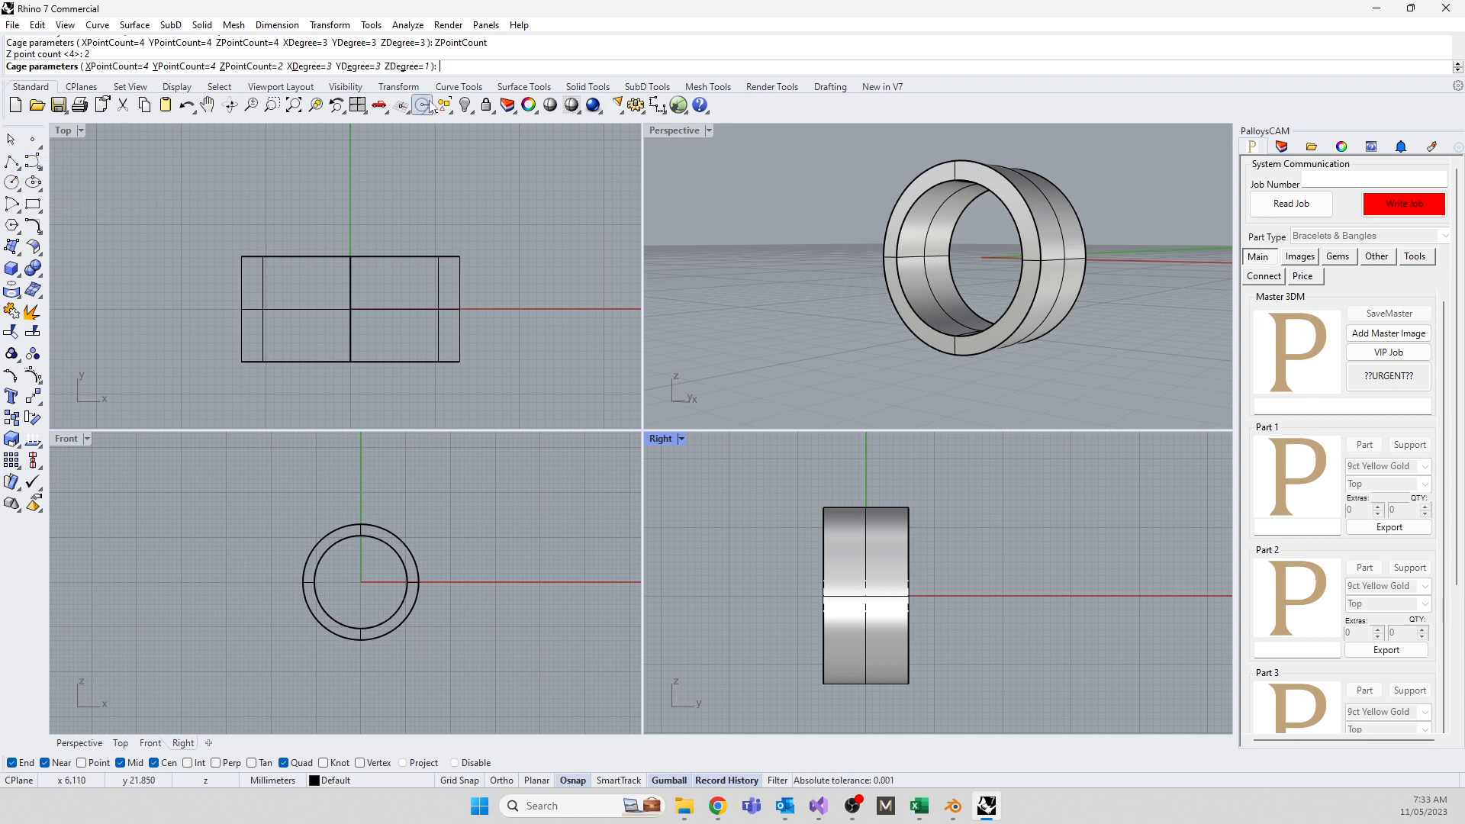
pyautogui.click(358, 67)
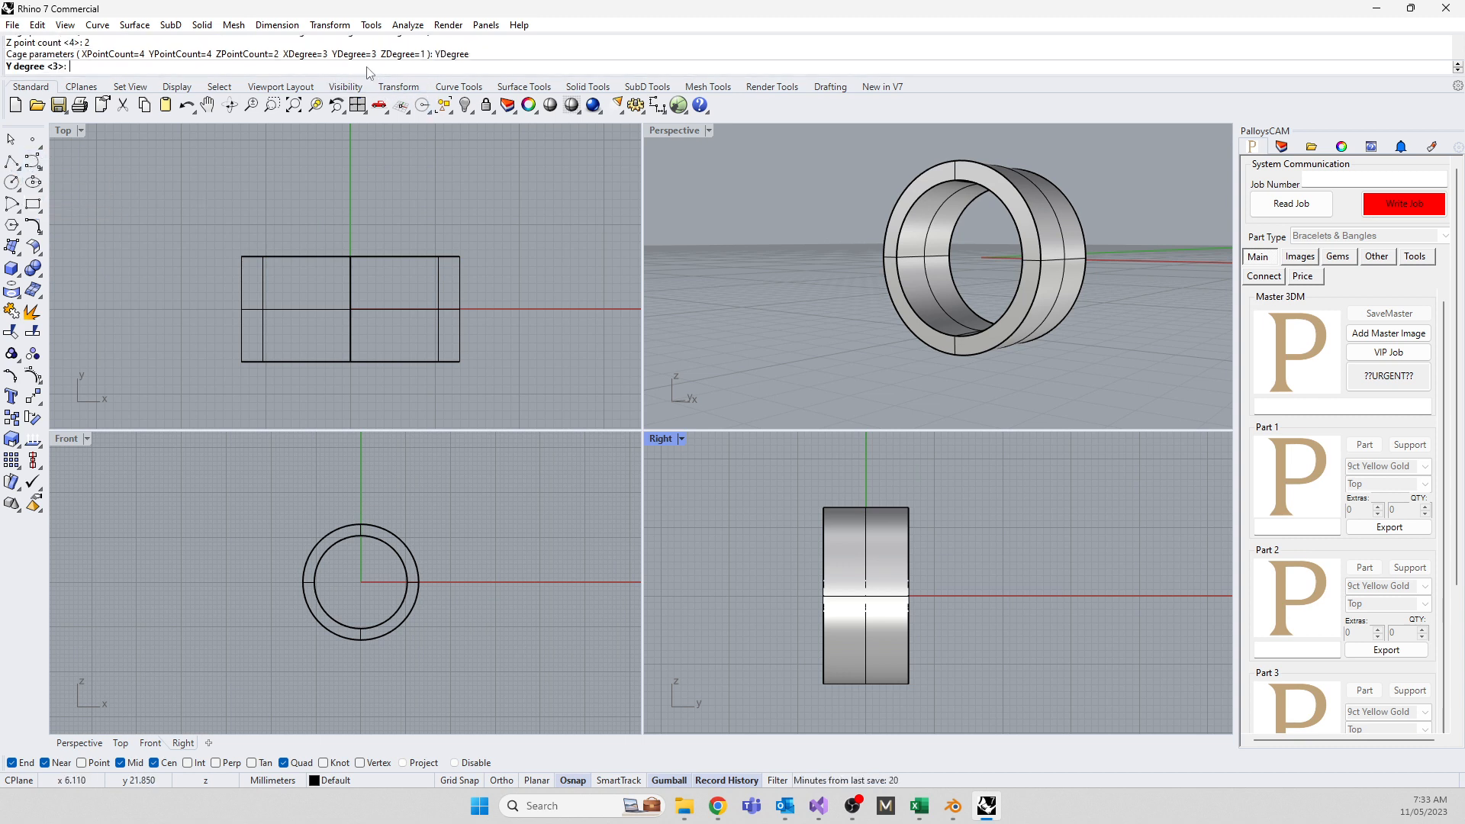
pyautogui.write('1')
pyautogui.press('Return')
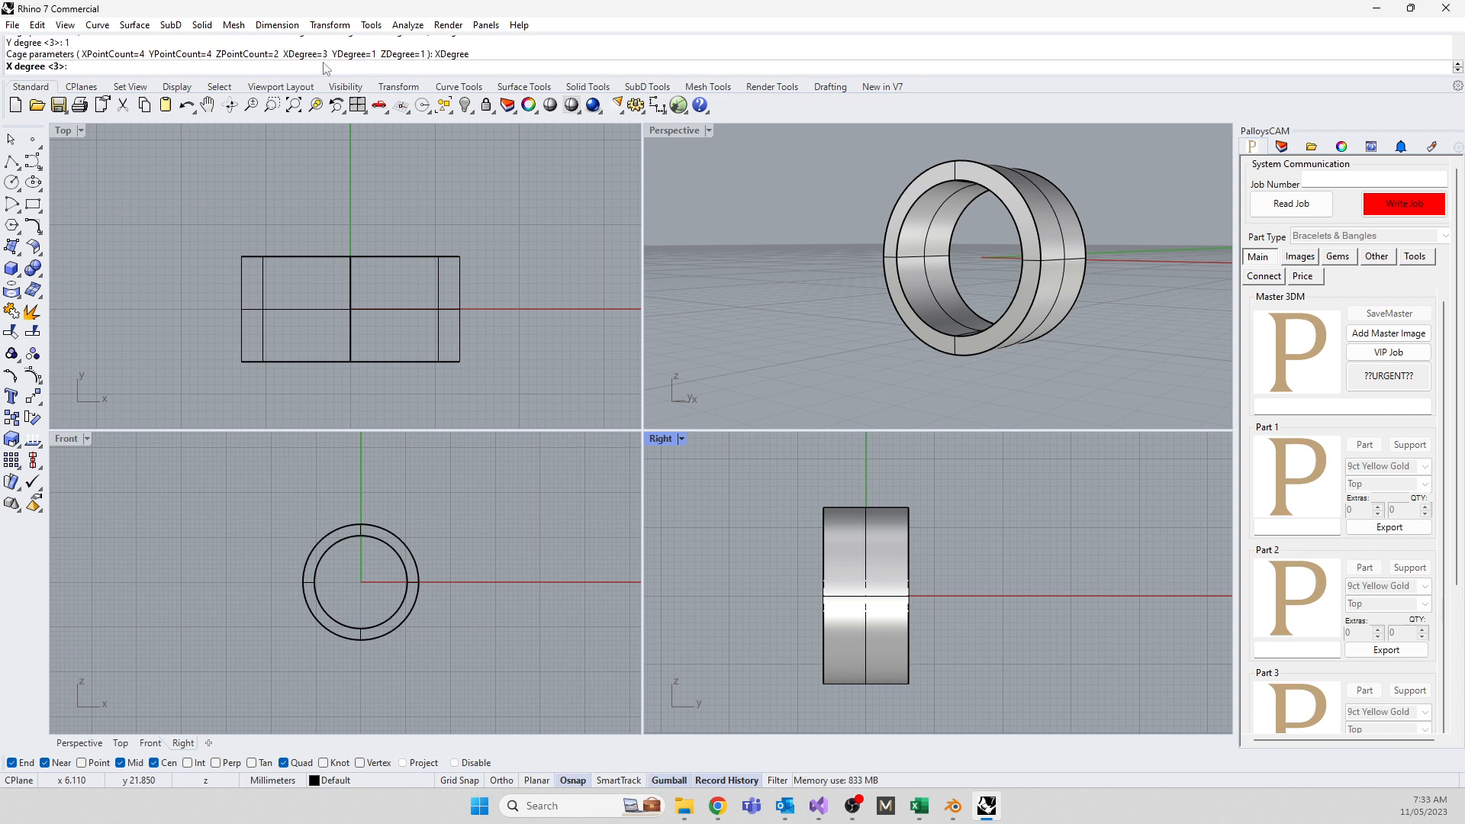
pyautogui.press('Return')
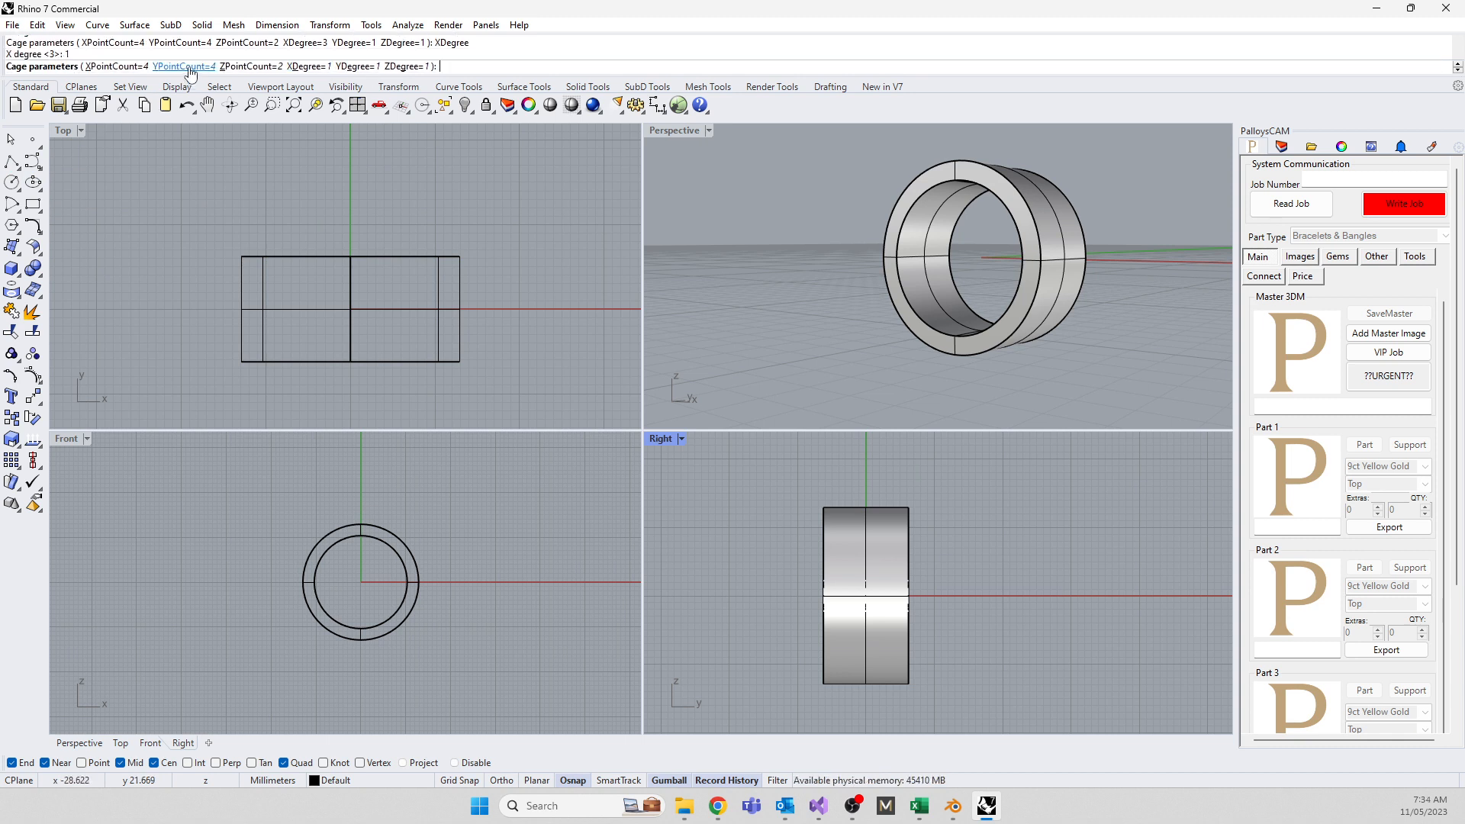
pyautogui.press('Return')
pyautogui.press('Return')
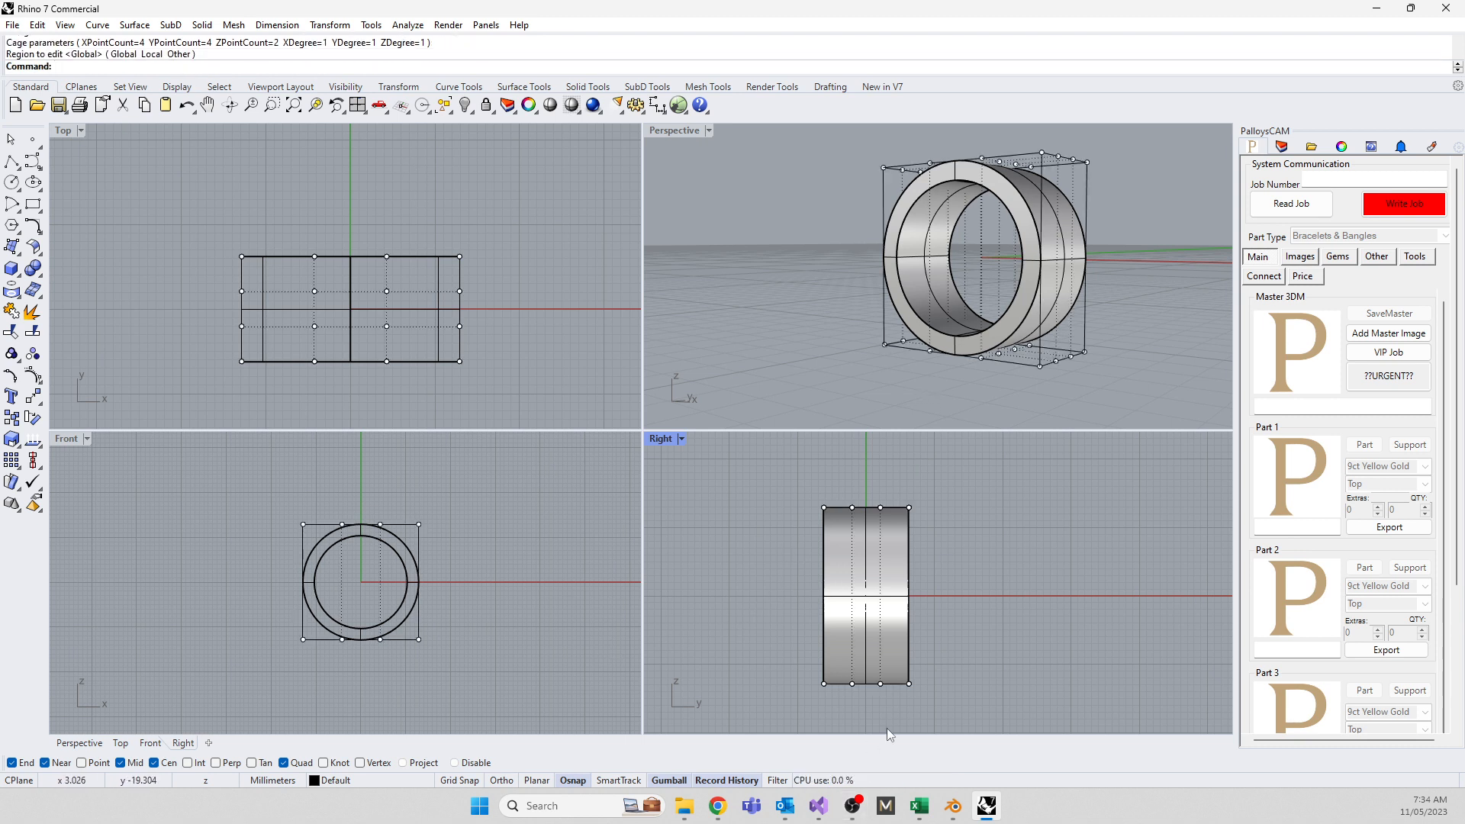
# Taper the bottom of the ring inward by dragging its bottom row of cage points
pyautogui.scroll(2, 844, 691)
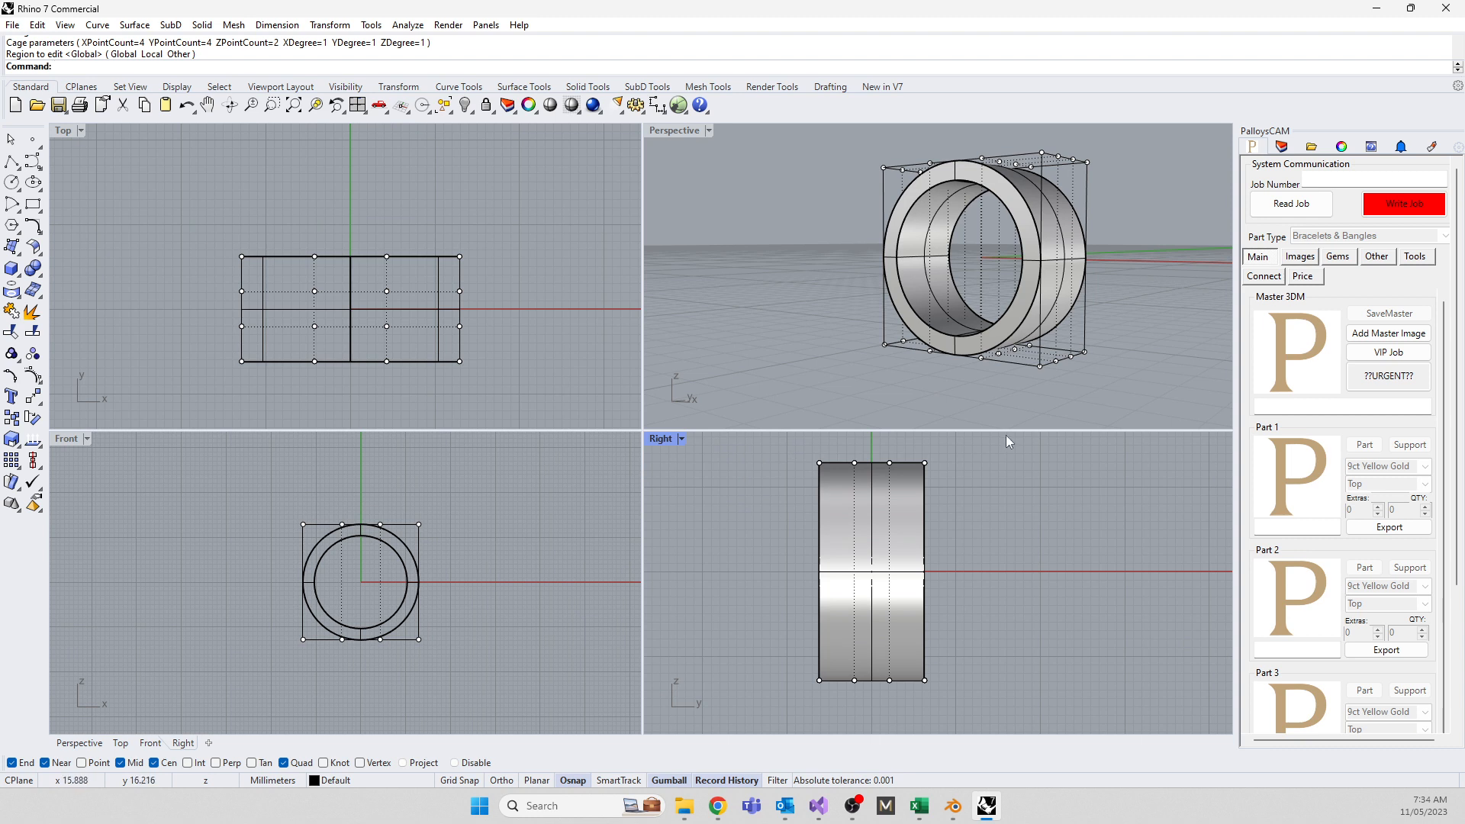
pyautogui.moveTo(796, 664); pyautogui.dragTo(932, 696)
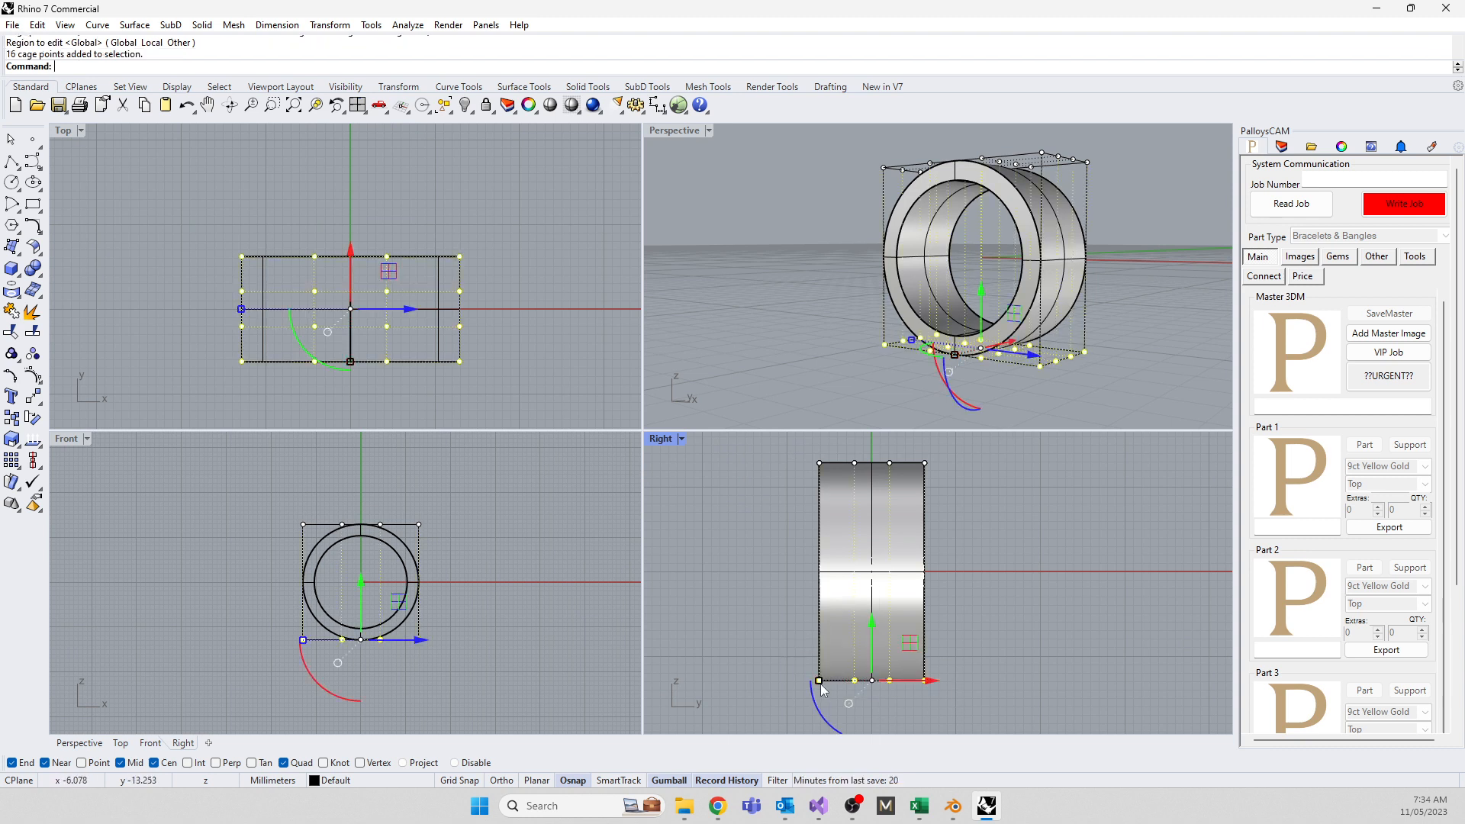
pyautogui.moveTo(821, 684); pyautogui.dragTo(849, 694)
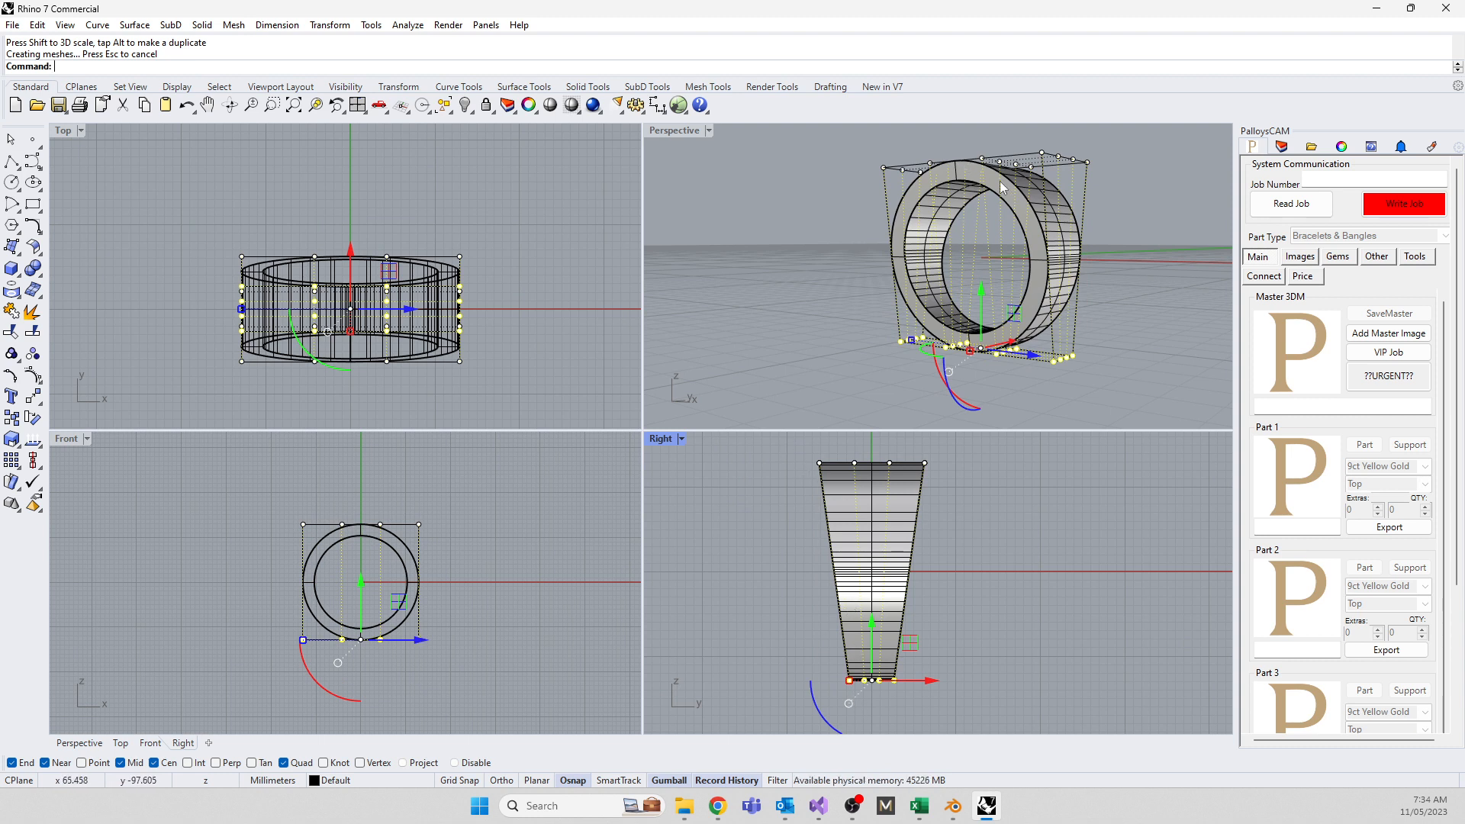
# Flare the ring by shifting the top cage points selected in the Top and Front views
pyautogui.moveTo(293, 201); pyautogui.dragTo(392, 373)
pyautogui.click(328, 483)
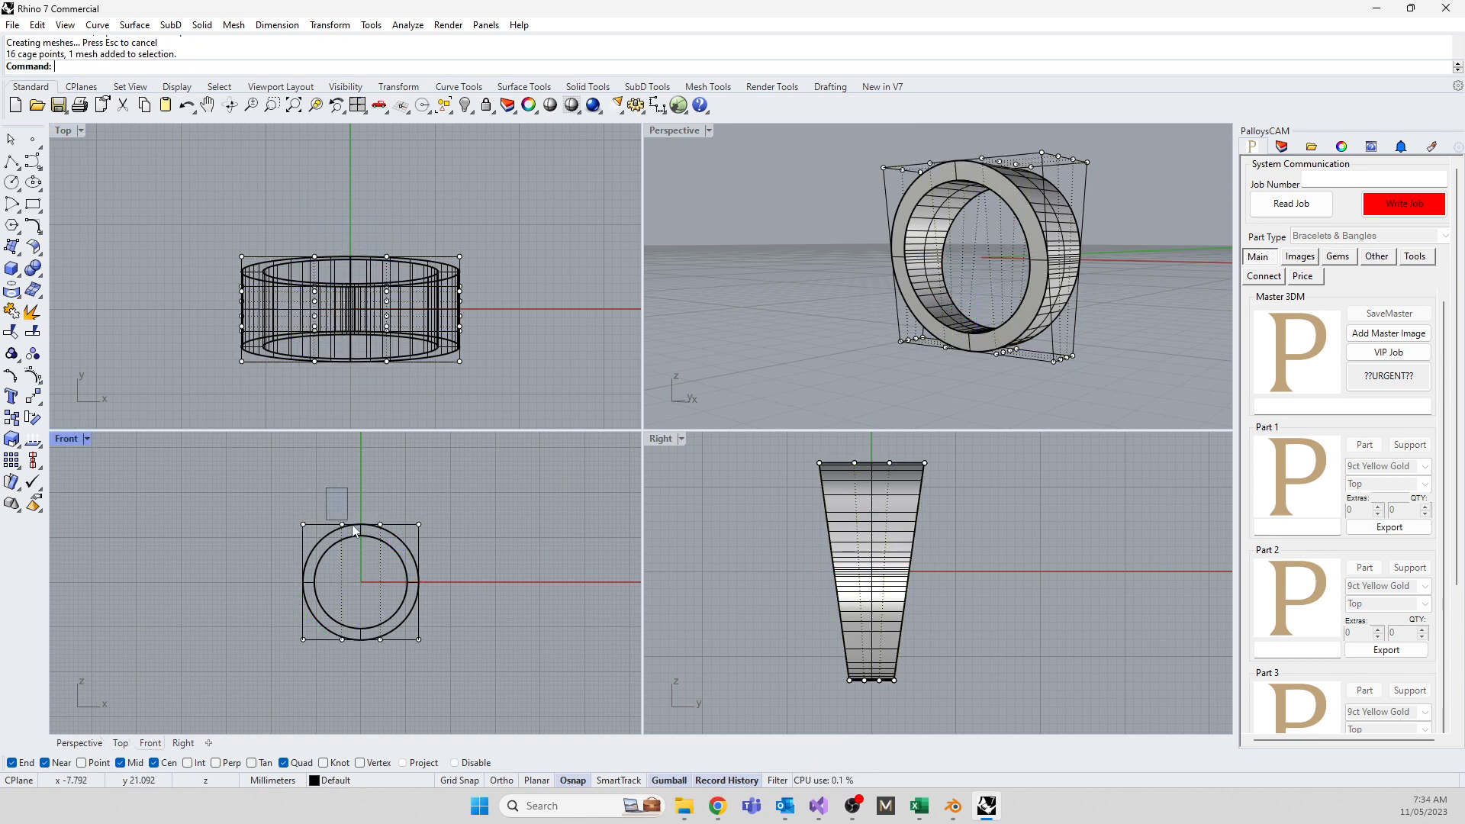
pyautogui.moveTo(326, 488); pyautogui.dragTo(399, 544)
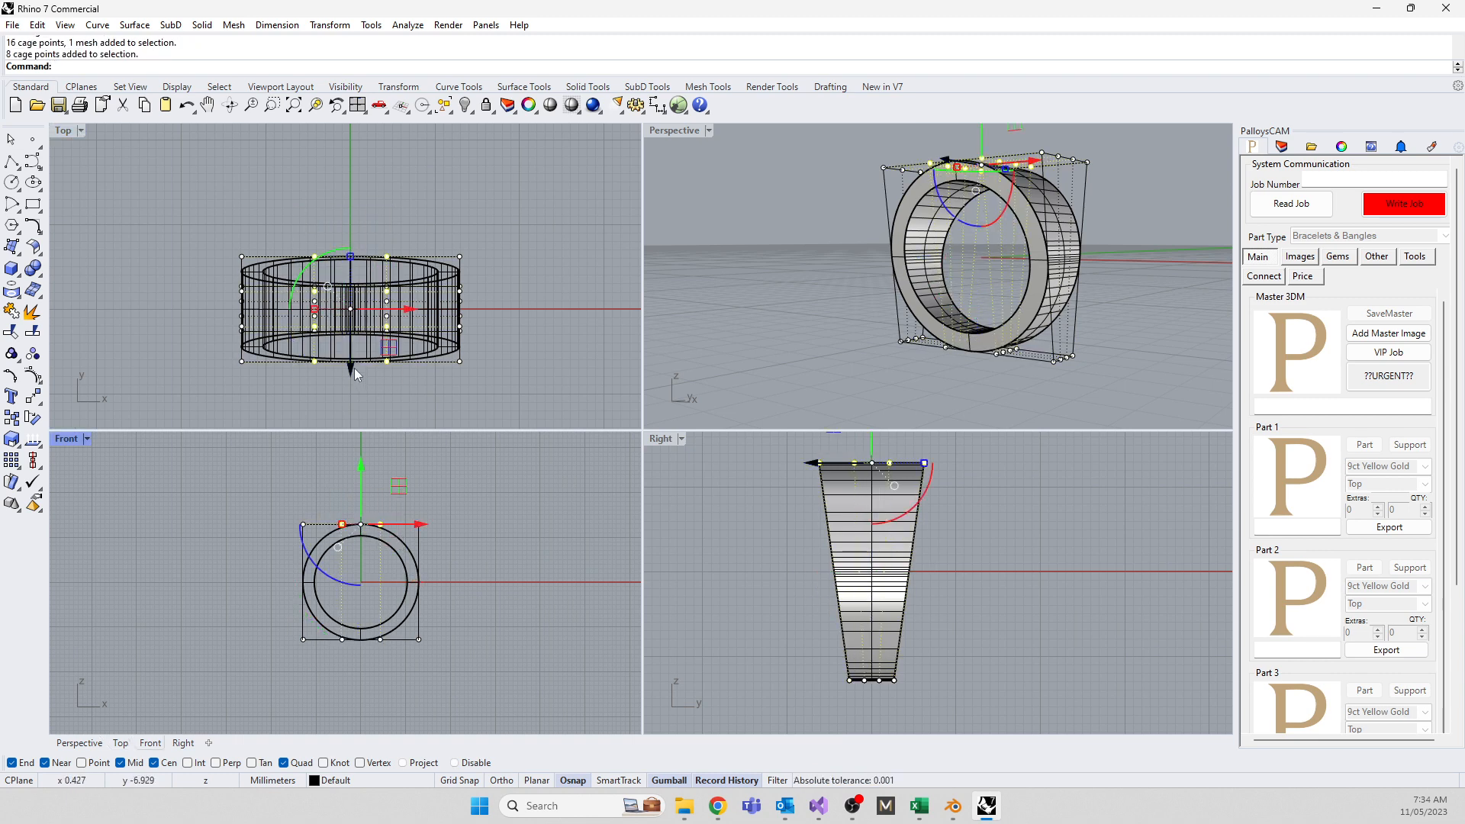
pyautogui.moveTo(353, 369); pyautogui.dragTo(348, 396)
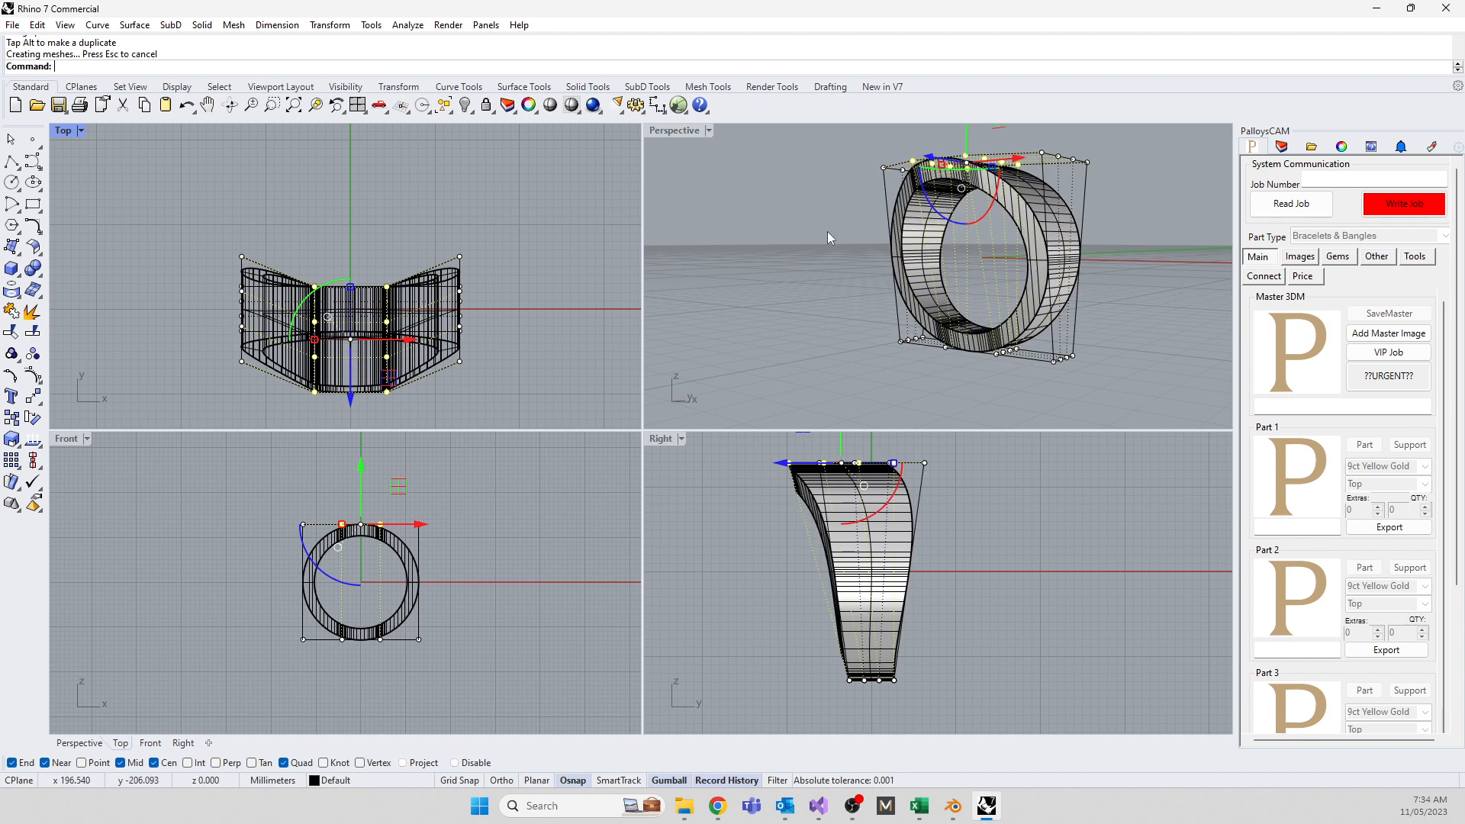
# Orbit and zoom the Perspective view to inspect the reshaped ring from above
pyautogui.middleClick(878, 279)
pyautogui.moveTo(909, 317); pyautogui.dragTo(719, 388, button='right')
pyautogui.scroll(7, 918, 273)
pyautogui.moveTo(919, 273); pyautogui.dragTo(868, 333, button='right')
pyautogui.scroll(-4, 868, 333)
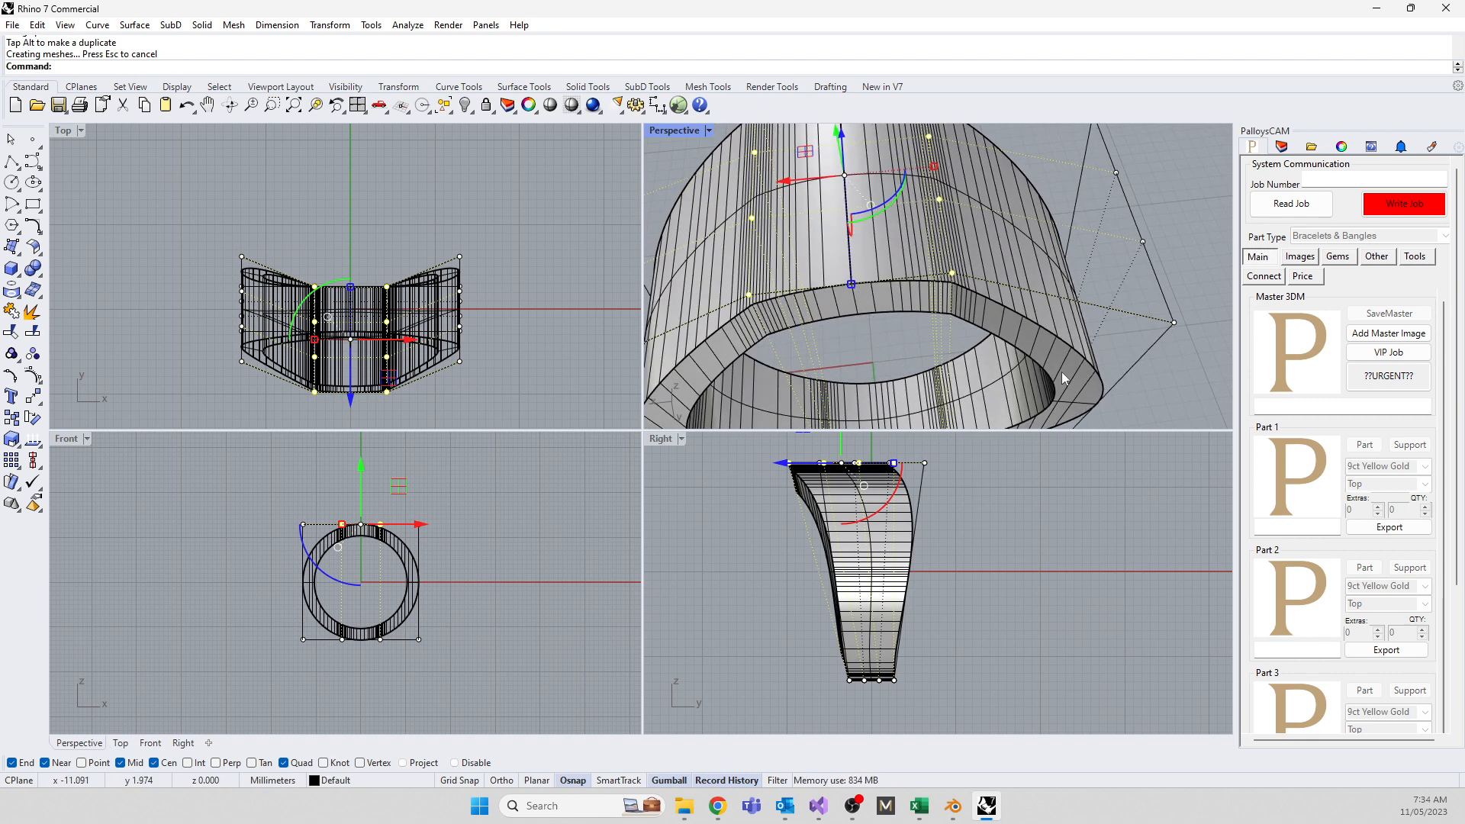
pyautogui.scroll(-2, 968, 246)
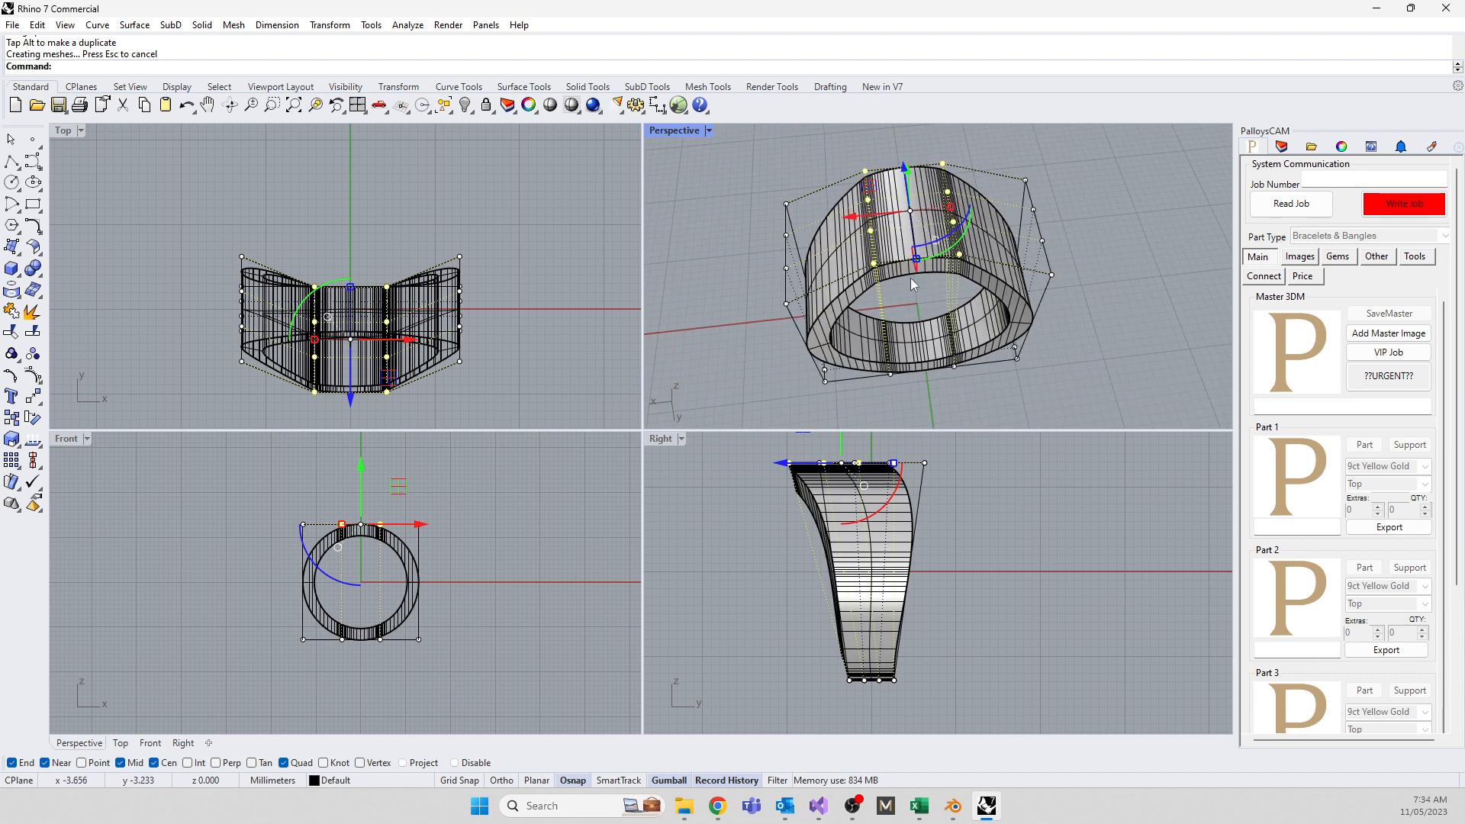
# Select cage points in the side view, clear the selection, then reselect the control cage
pyautogui.moveTo(751, 458); pyautogui.dragTo(793, 499)
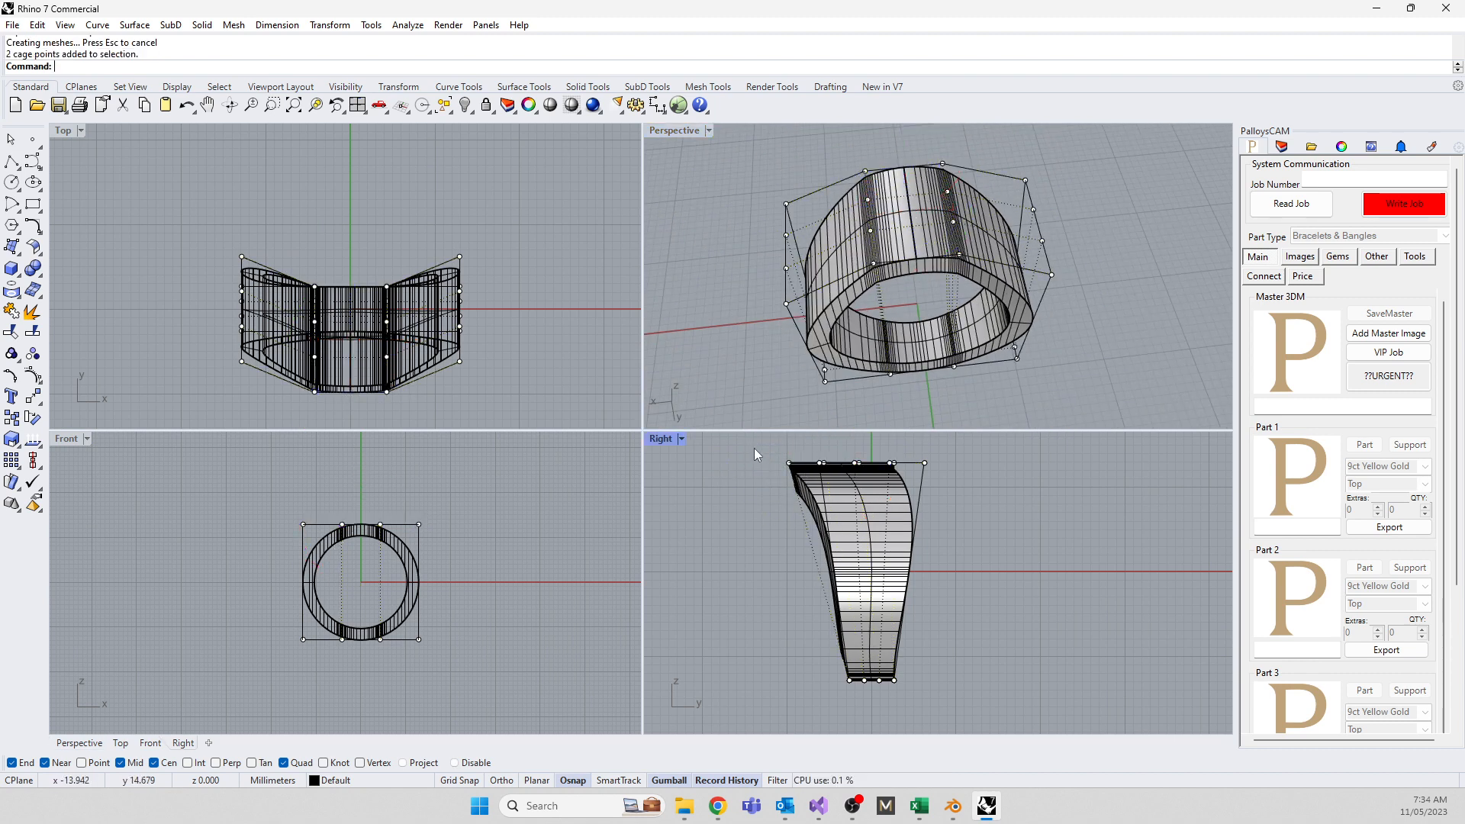
pyautogui.moveTo(753, 447); pyautogui.dragTo(887, 463)
pyautogui.click(761, 350)
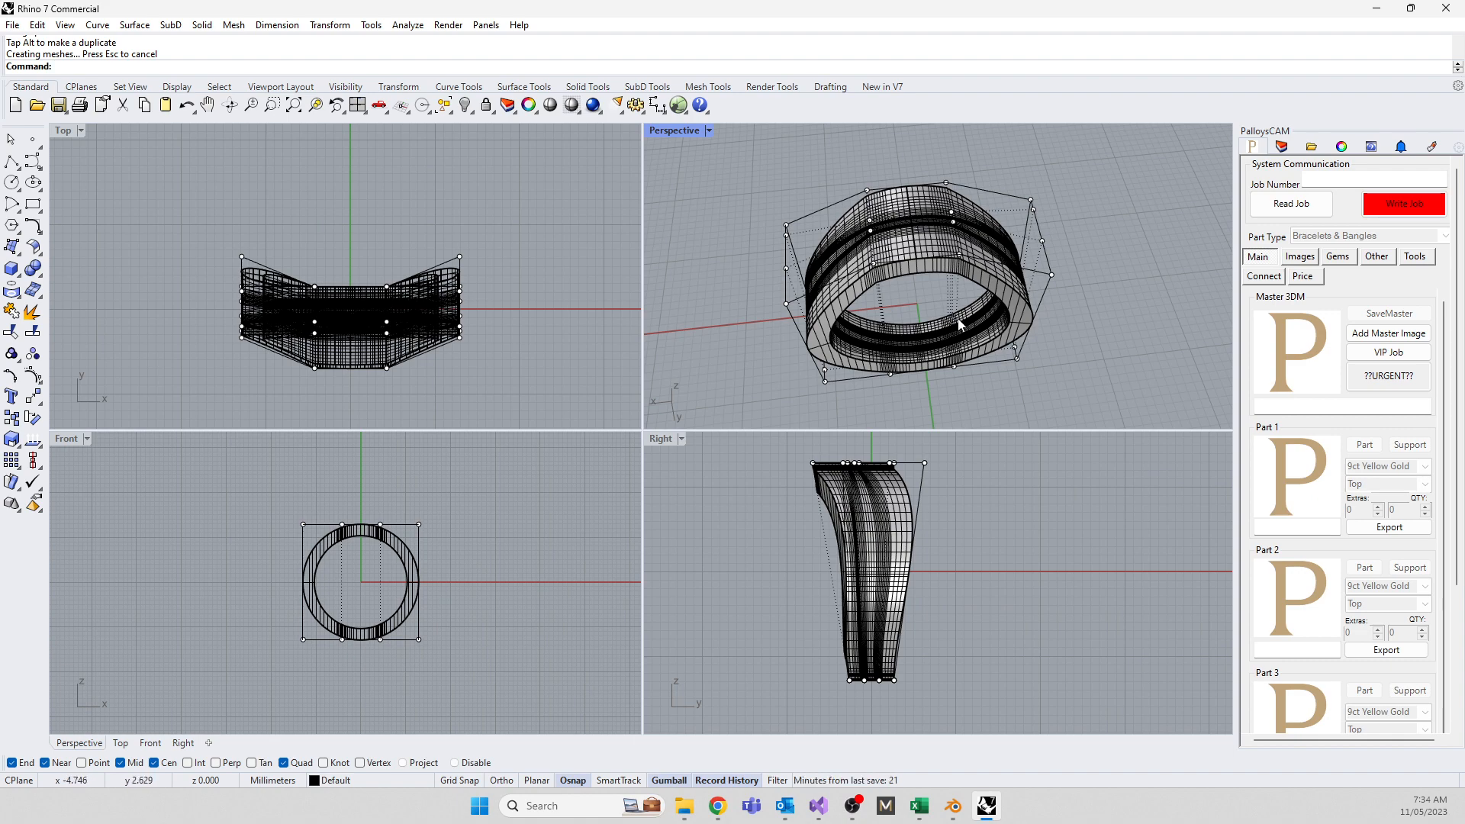
pyautogui.middleClick(923, 347)
pyautogui.click(785, 281)
# Reselect the ring's control cage and undo the cage scaling edits with Ctrl+Z
pyautogui.moveTo(779, 341); pyautogui.dragTo(710, 342, button='right')
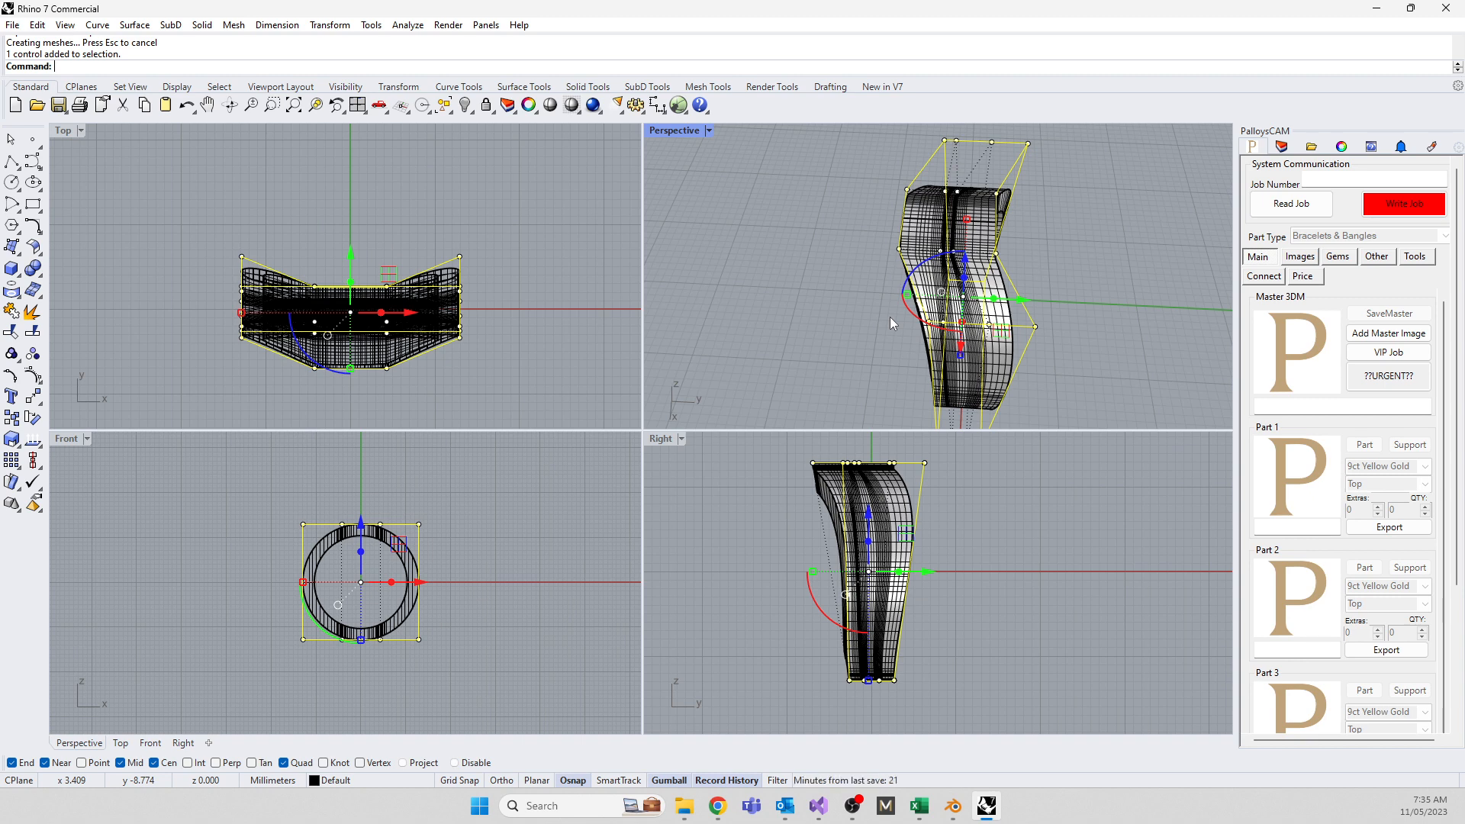
pyautogui.click(757, 515)
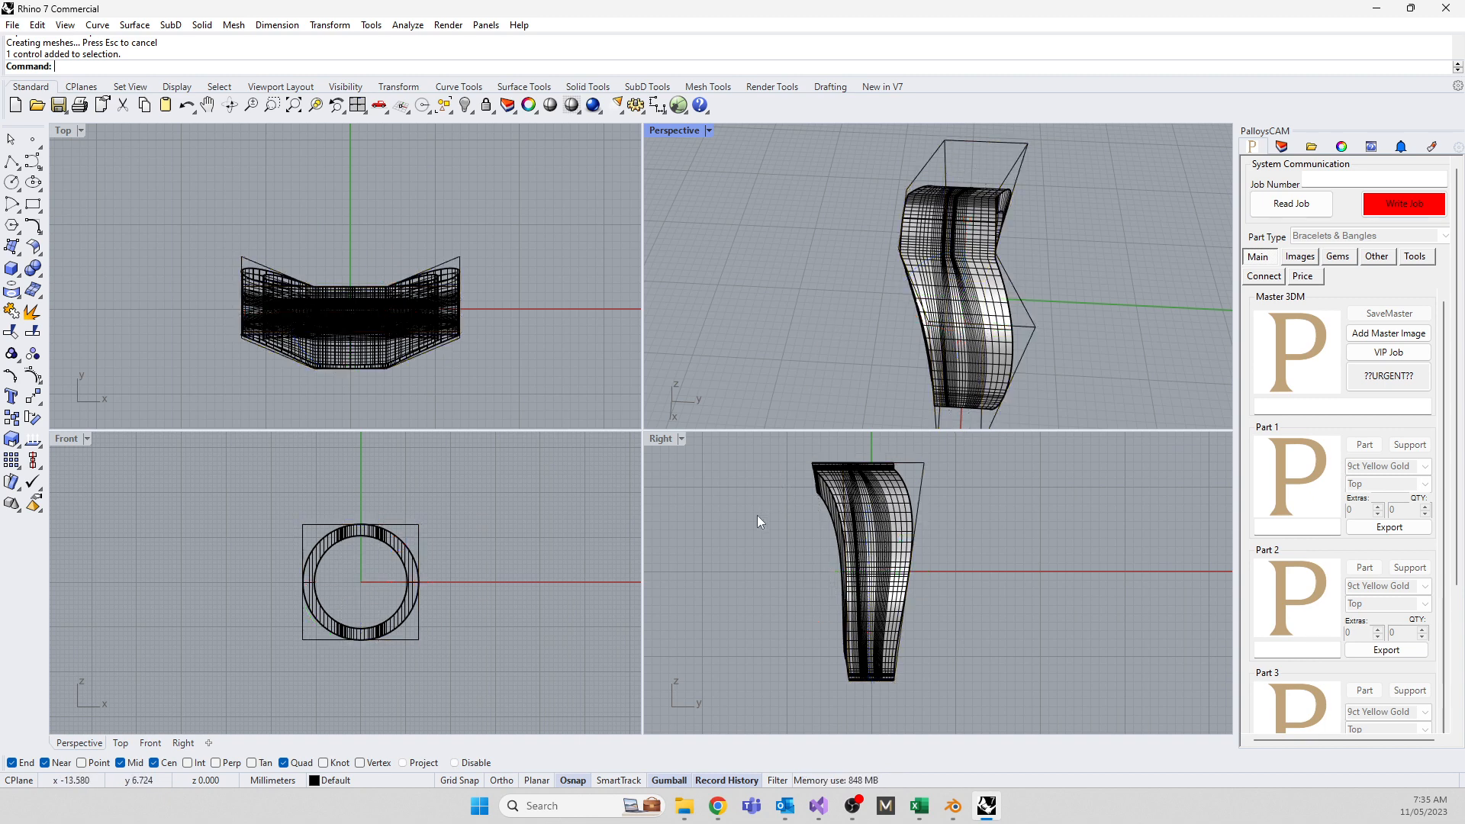
pyautogui.click(1026, 309)
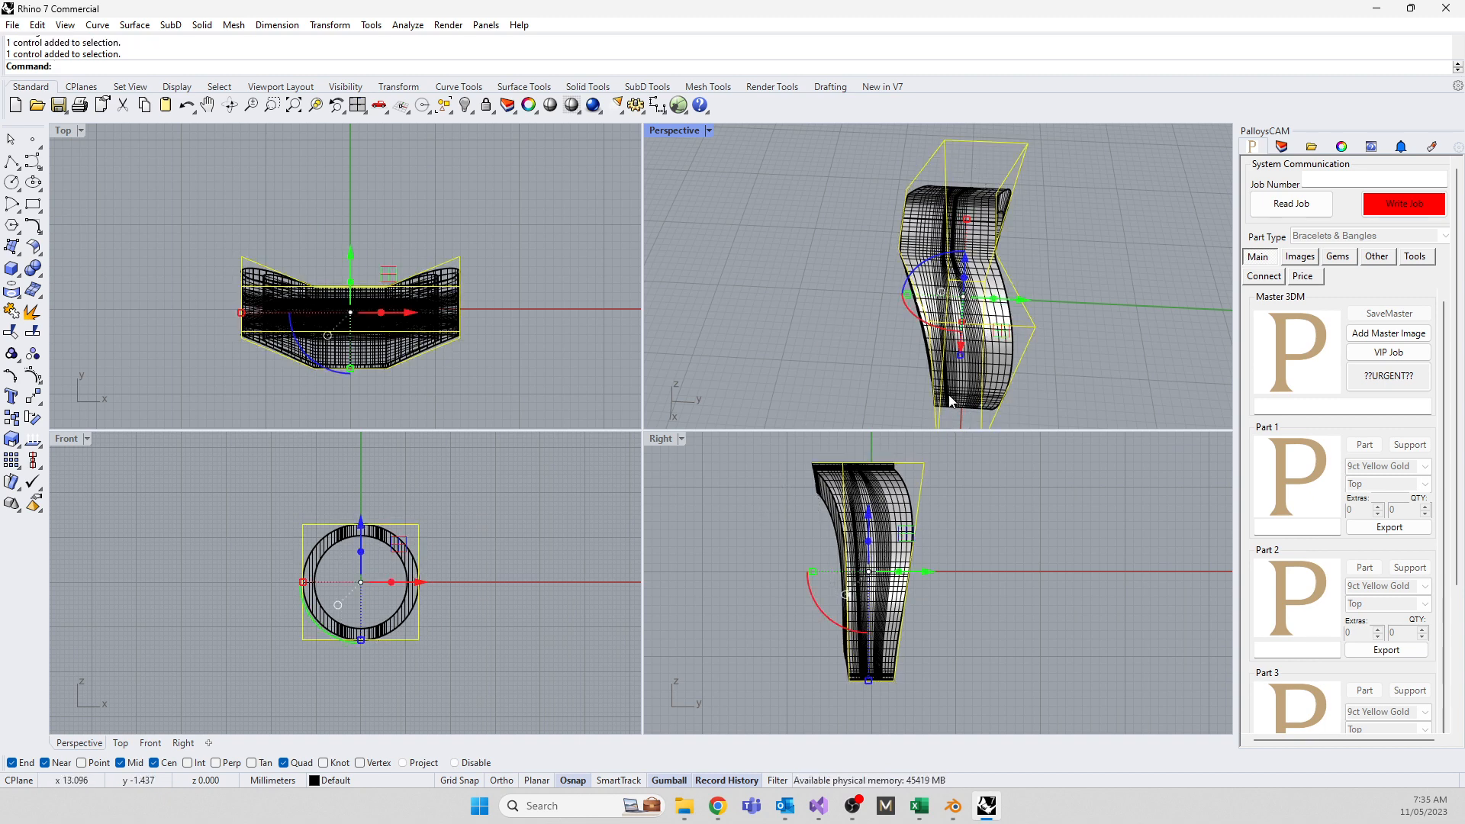
pyautogui.hotkey('ctrl', 'z')
pyautogui.hotkey('ctrl', 'z')
pyautogui.hotkey('ctrl', 'z')
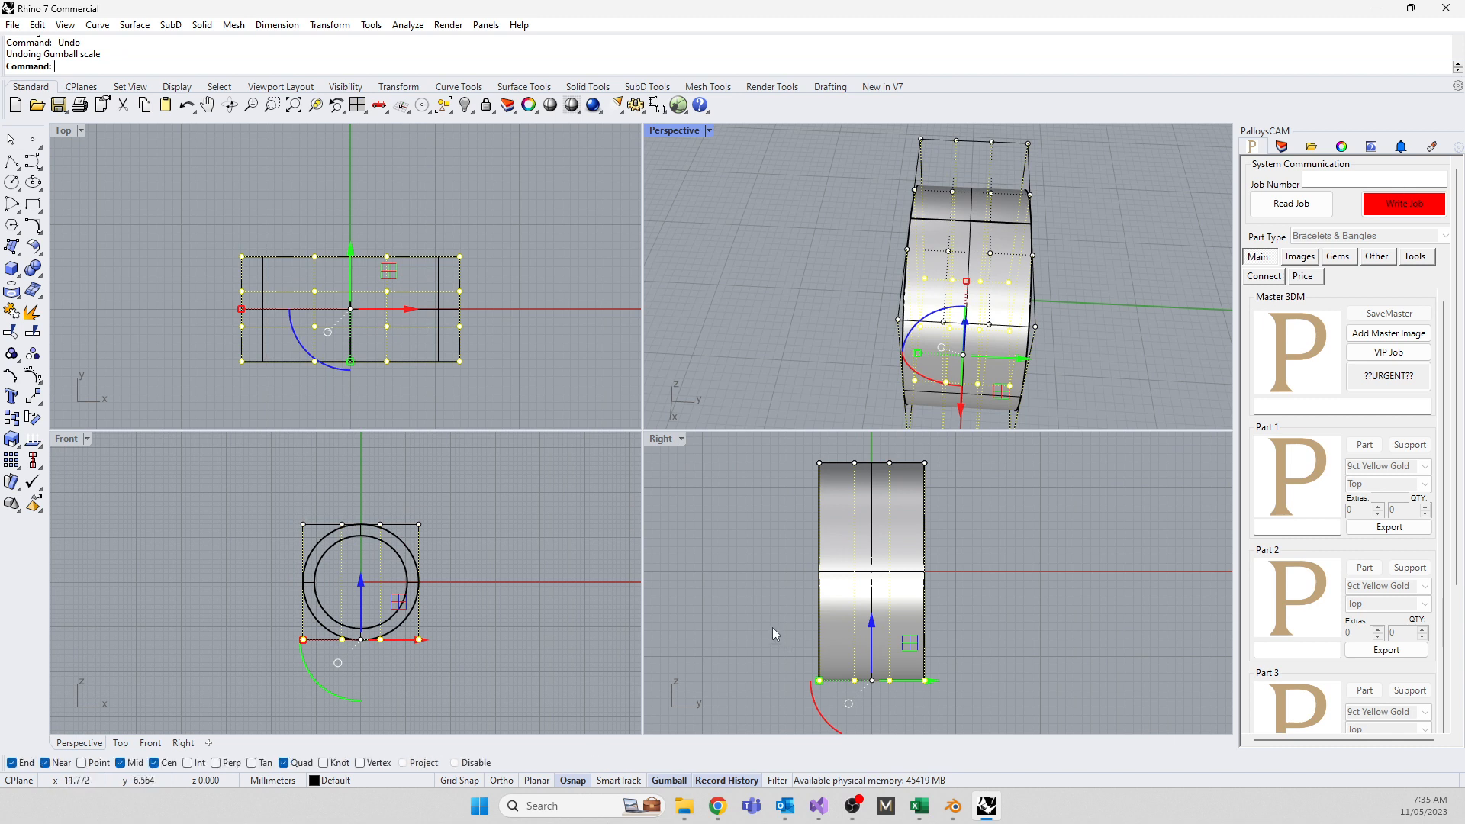
# Undo the old cage and run CageEdit on the ring with BoundingBox, World and default point counts
pyautogui.hotkey('ctrl', 'z')
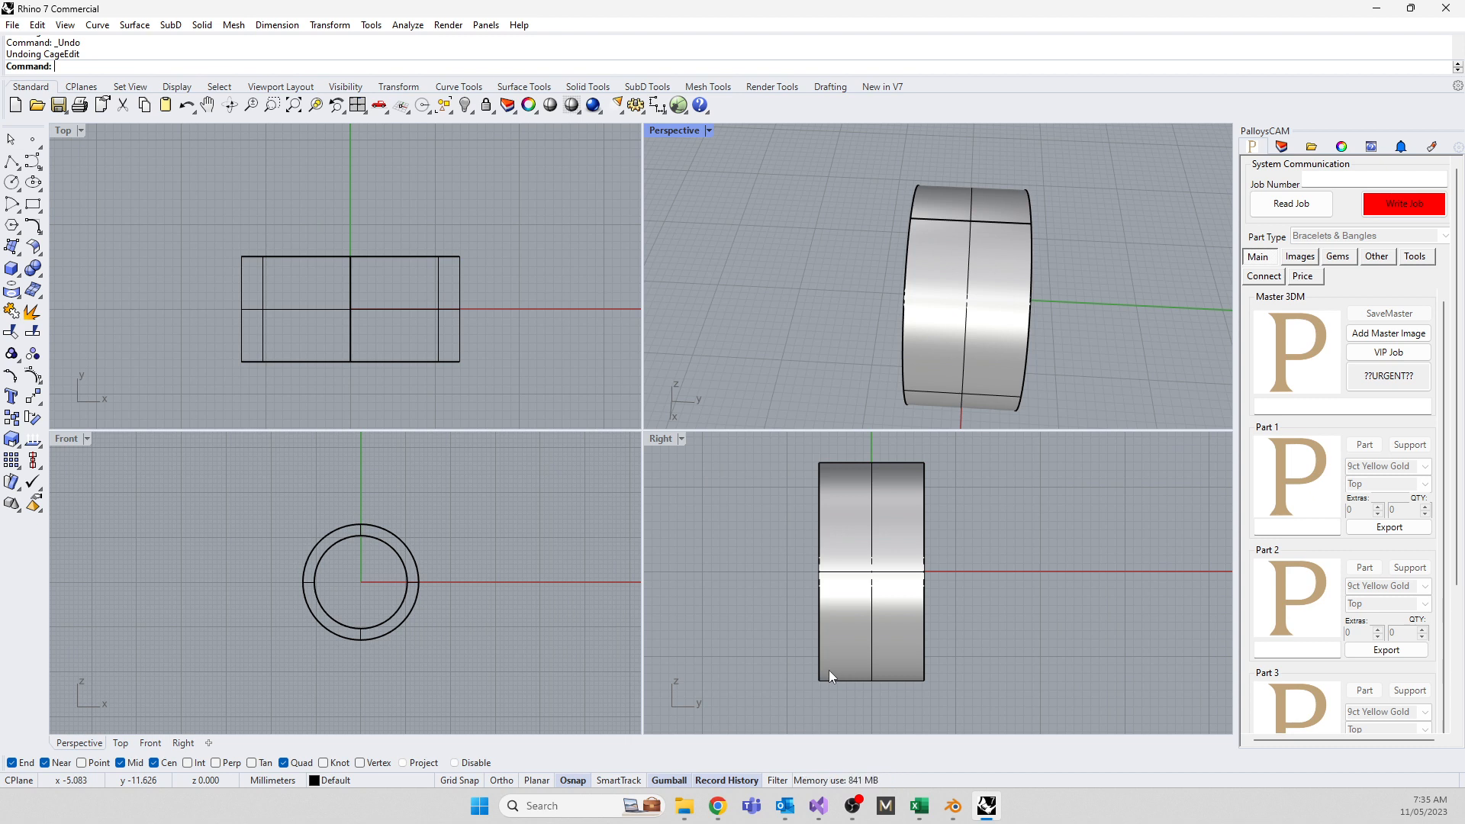
pyautogui.click(881, 679)
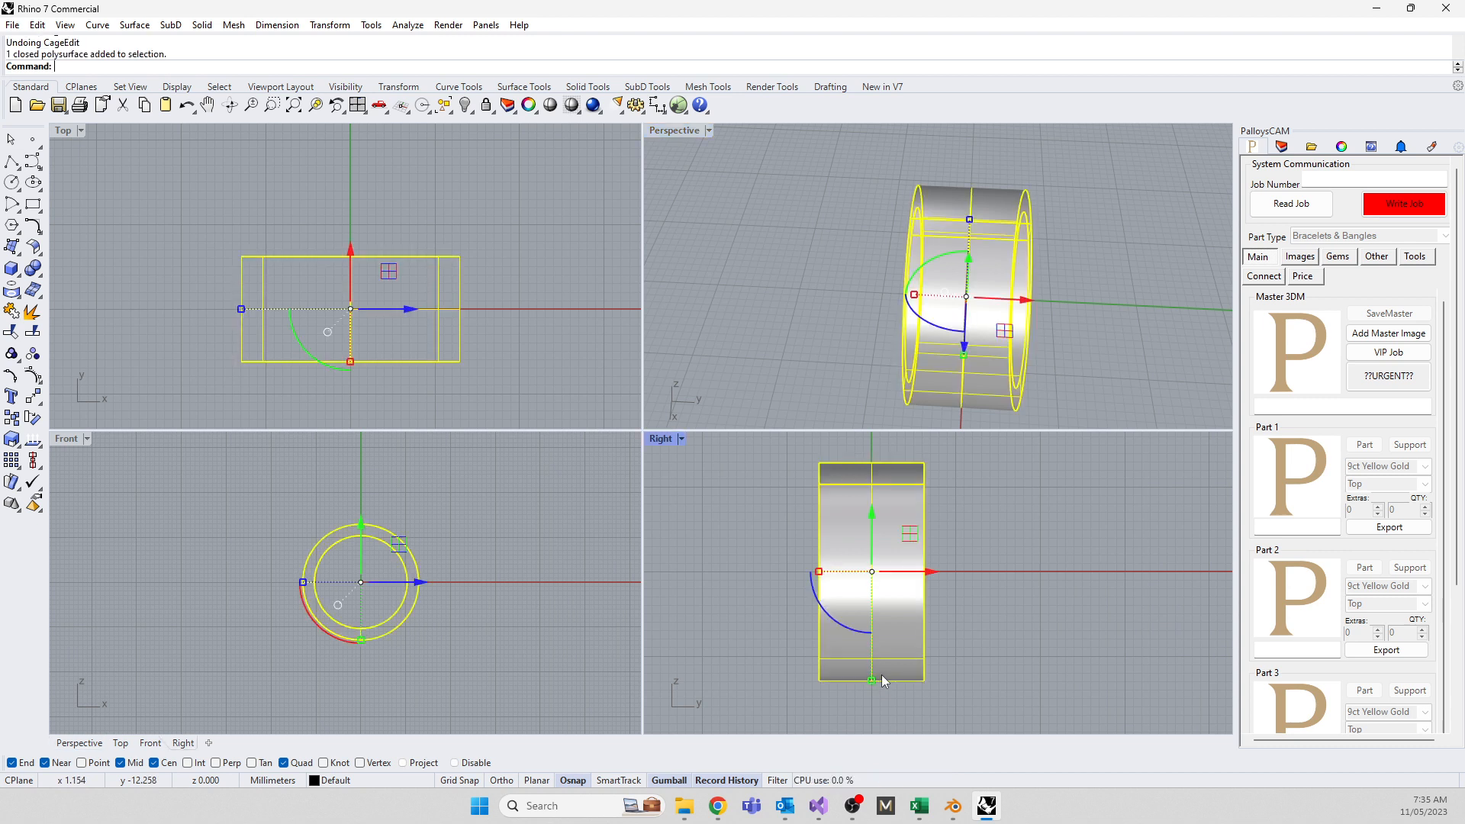
pyautogui.write('CageEdit')
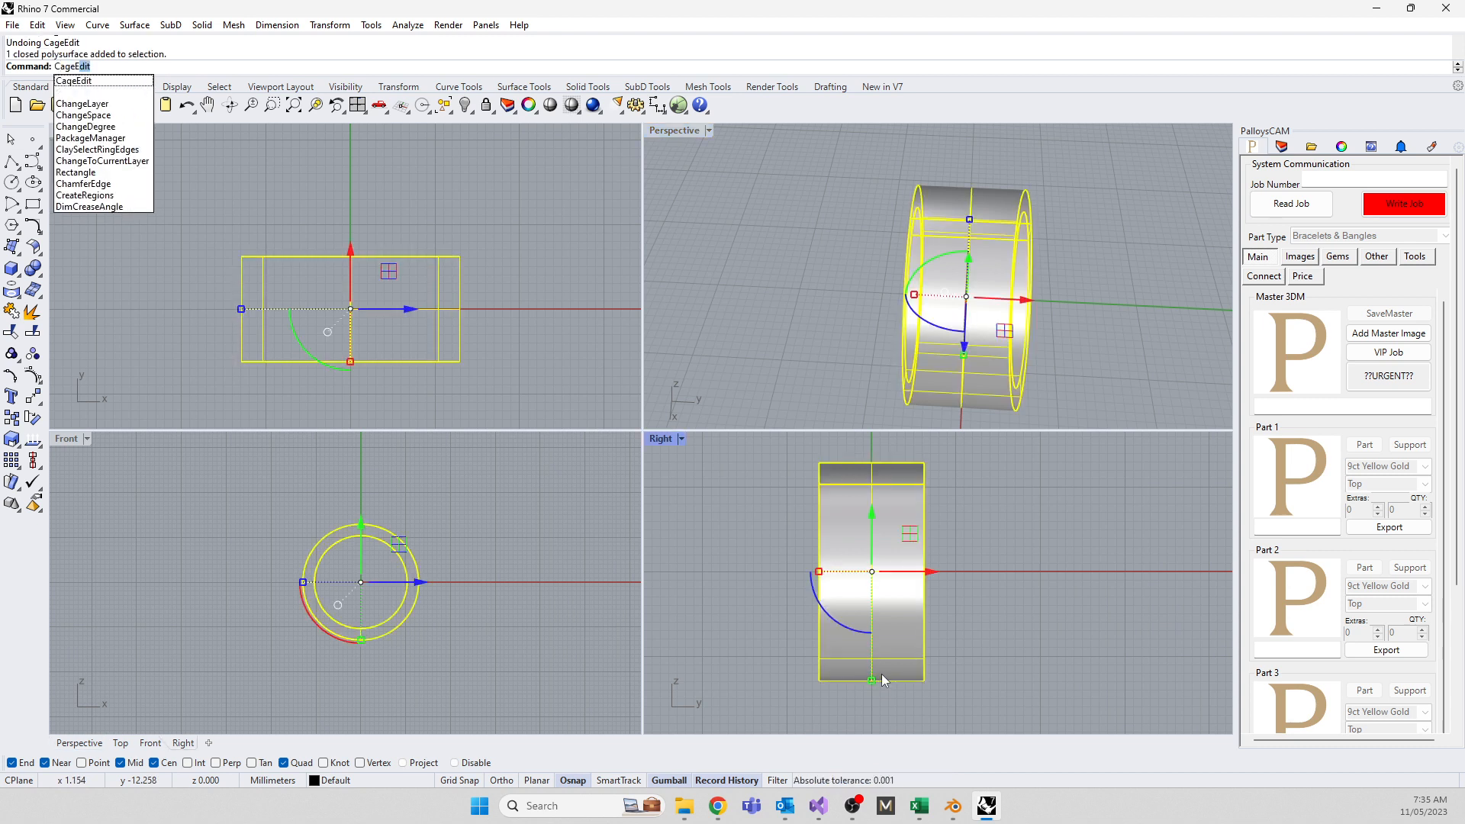
pyautogui.press('Return')
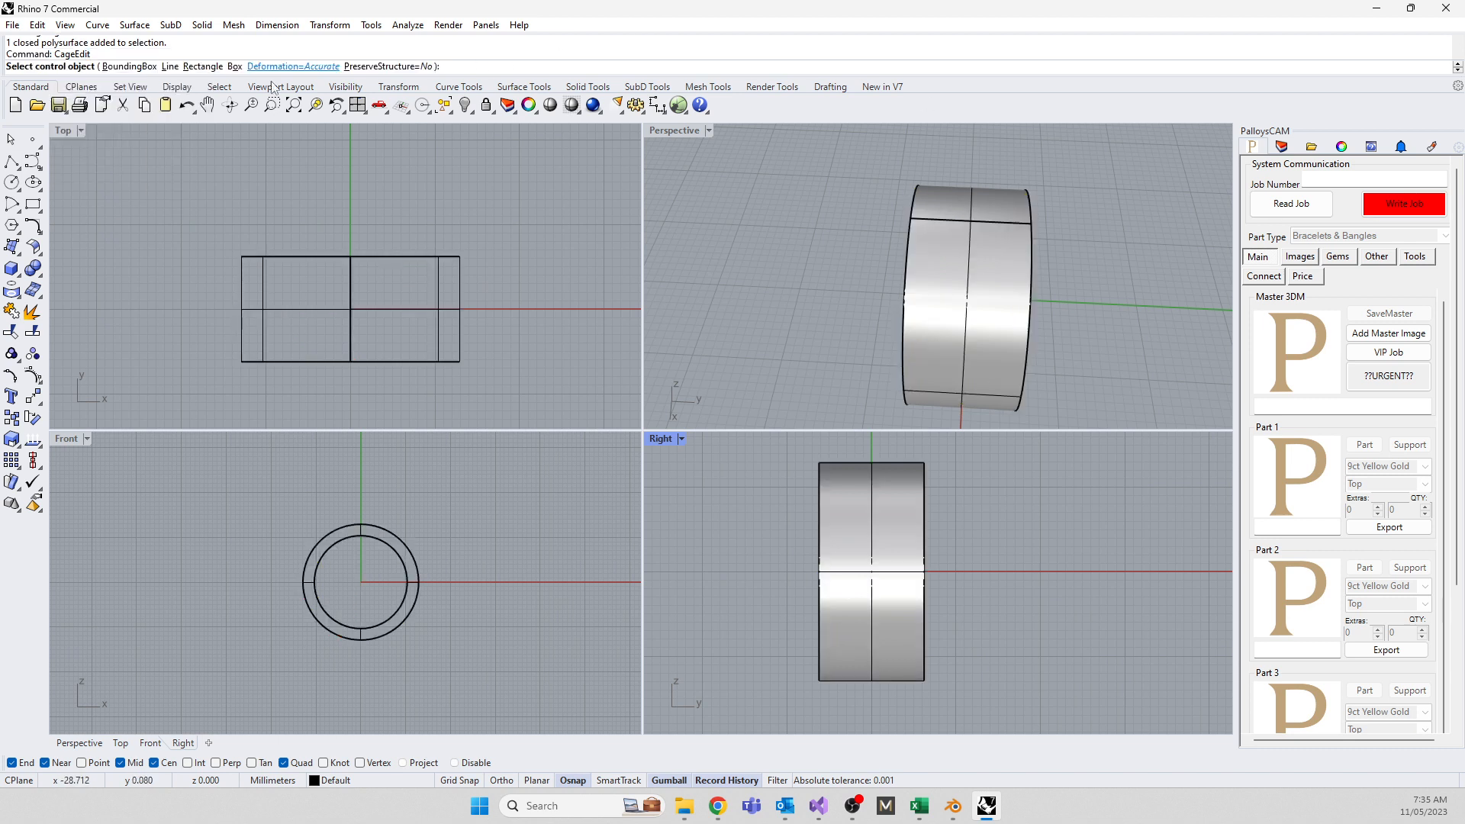
pyautogui.click(124, 66)
pyautogui.press('Return')
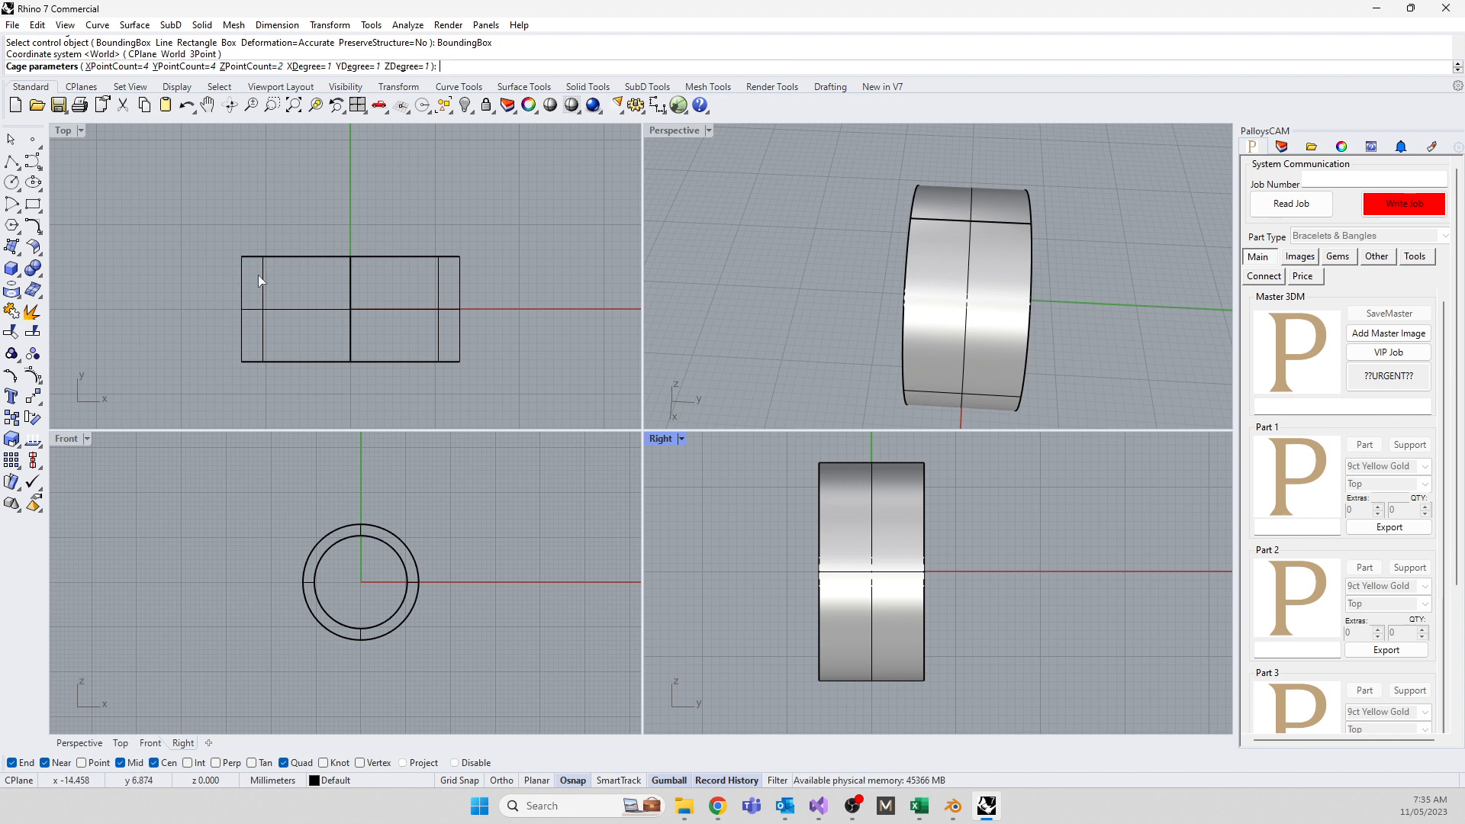
pyautogui.press('Return')
pyautogui.press('Return')
# Pull the bottom cage points inward to taper the band, then delete the control cage
pyautogui.moveTo(759, 665); pyautogui.dragTo(969, 700)
pyautogui.moveTo(834, 700)
pyautogui.mouseDown()
pyautogui.moveTo(828, 687)
pyautogui.moveTo(850, 689)
pyautogui.mouseUp()
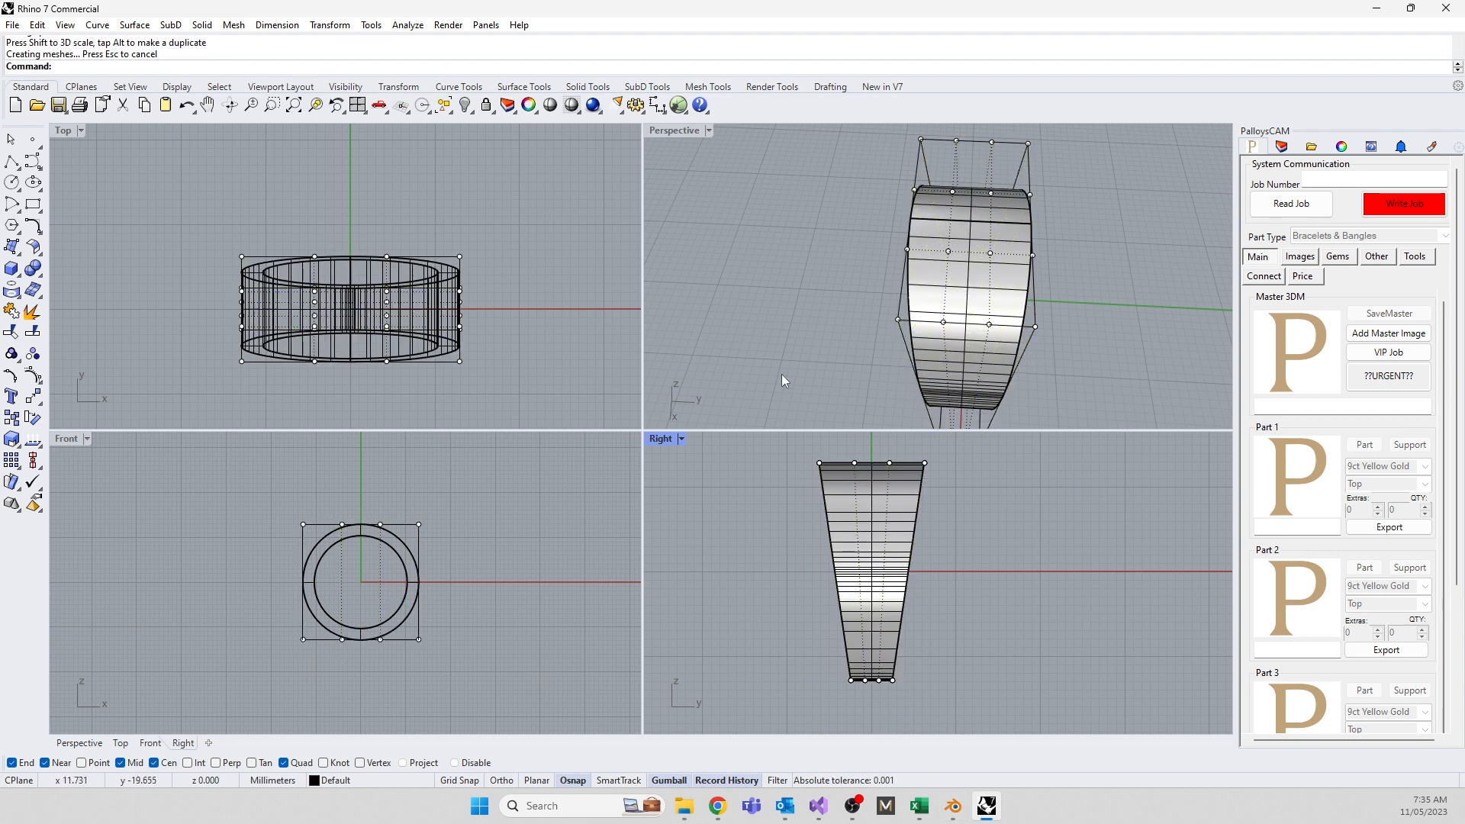
pyautogui.press('Escape')
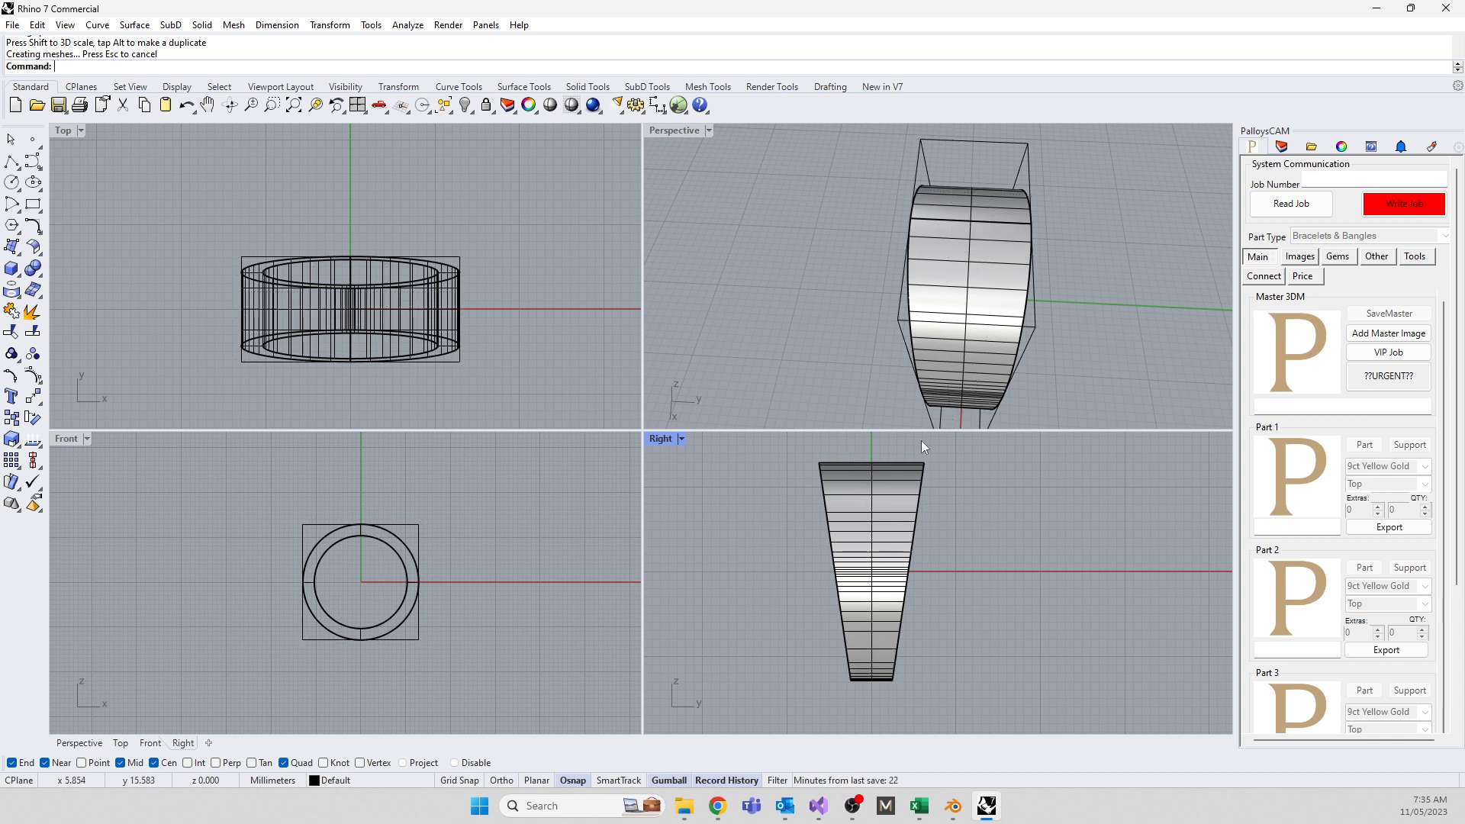
pyautogui.click(987, 139)
pyautogui.press('Delete')
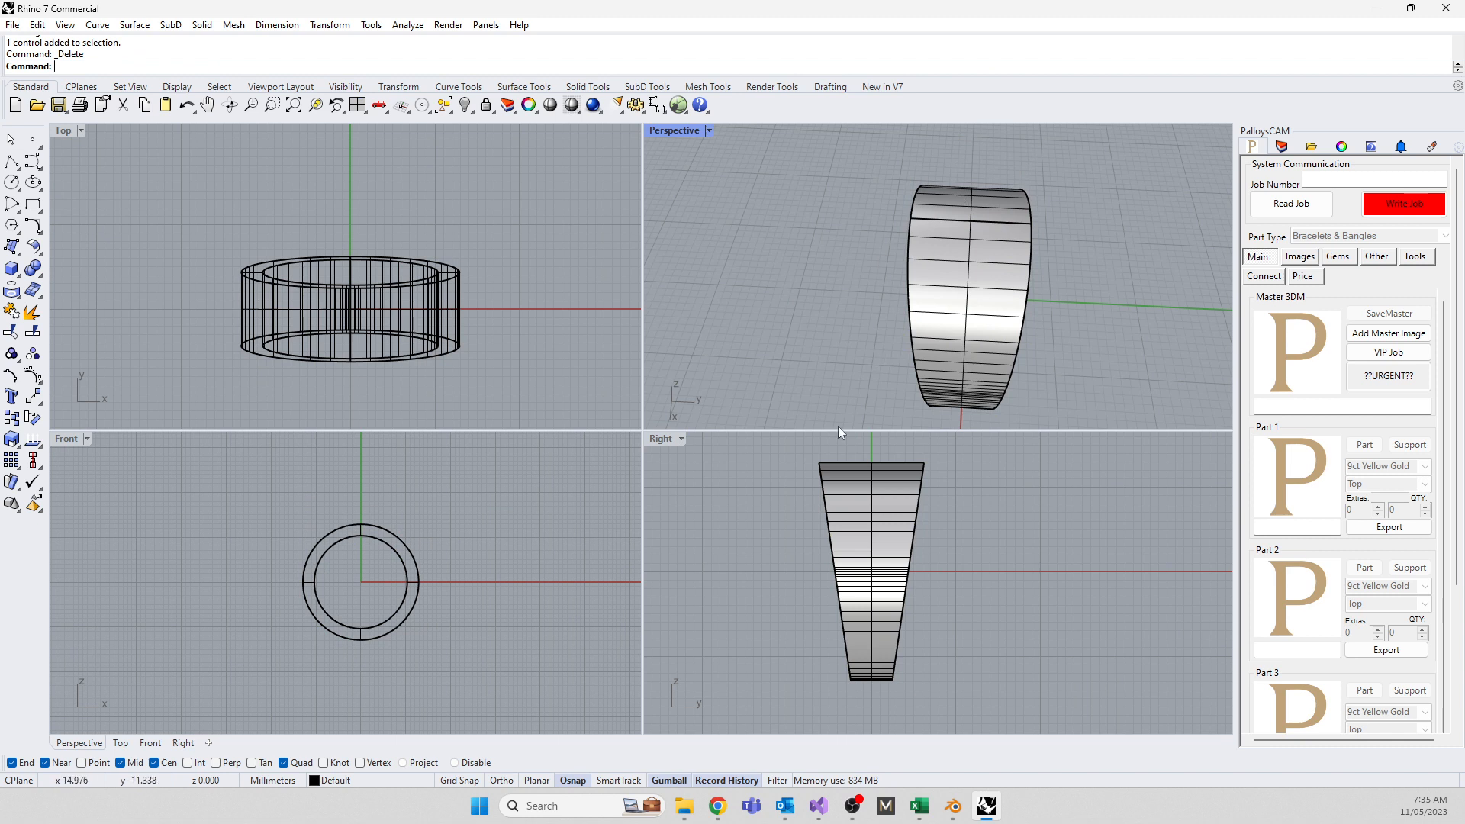
# Explode the ring band into separate surfaces in the maximized Right view
pyautogui.doubleClick(660, 438)
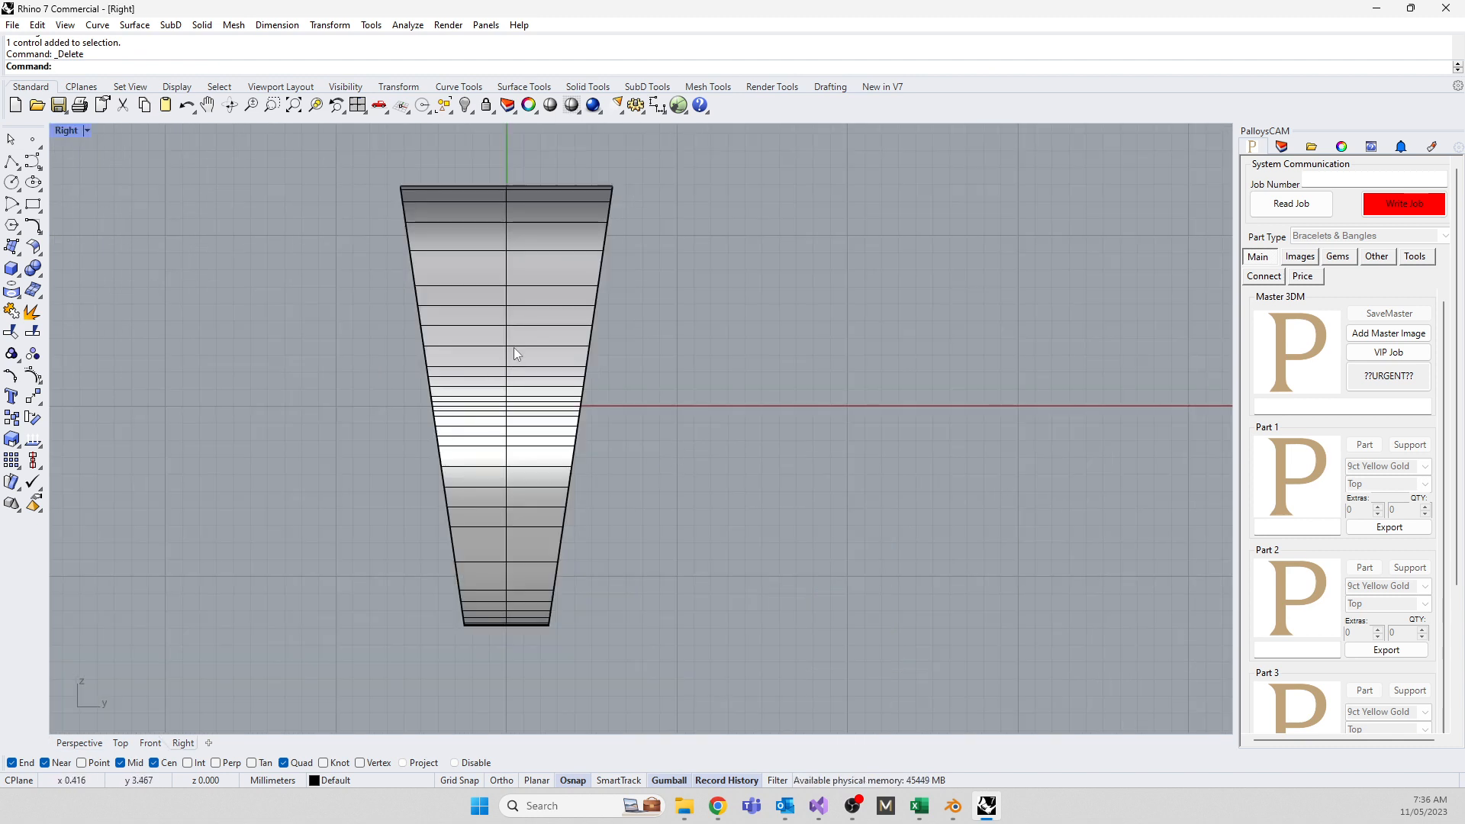
pyautogui.click(509, 349)
pyautogui.write('E')
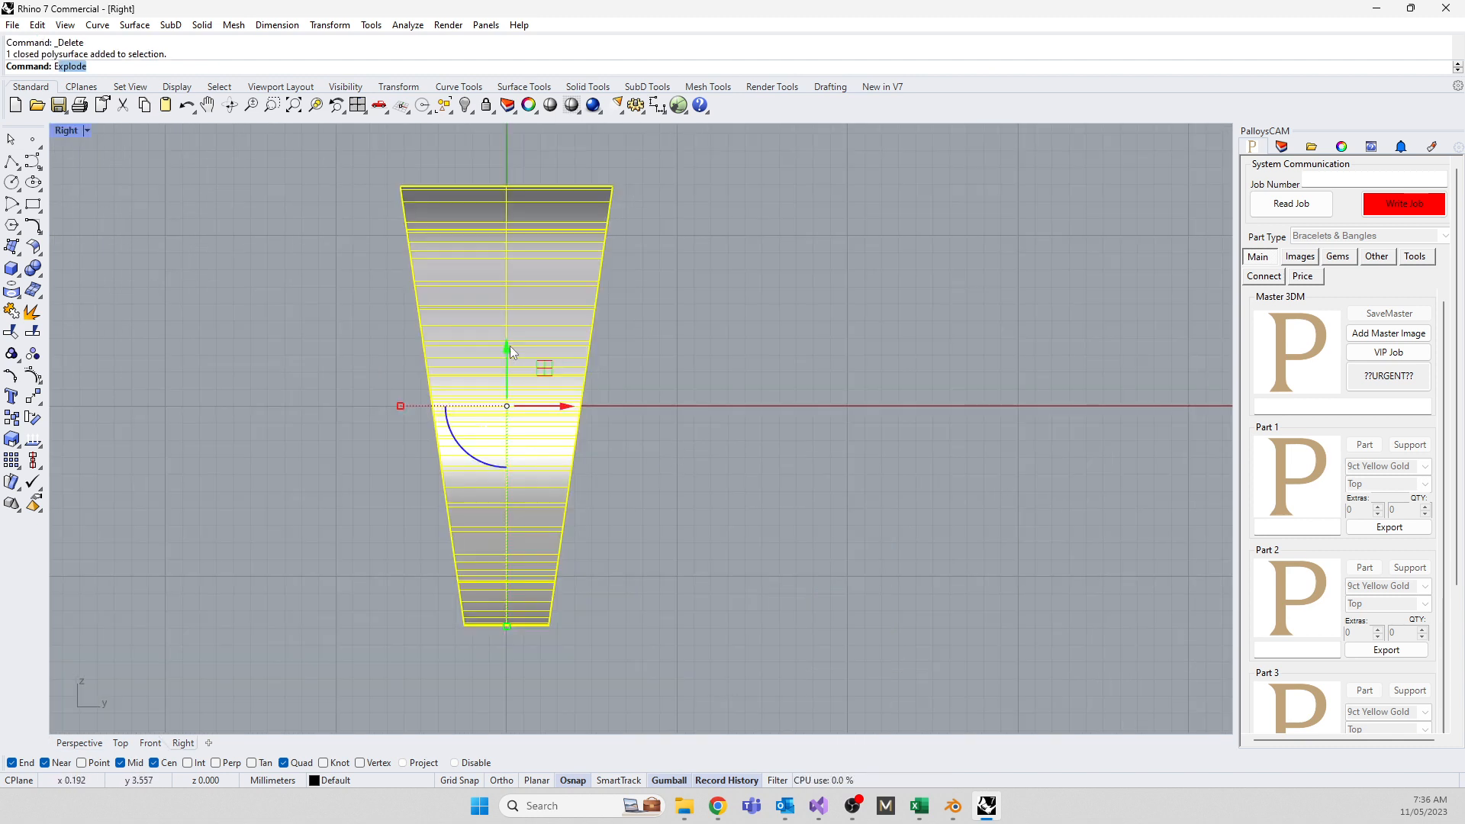
pyautogui.write('xplode')
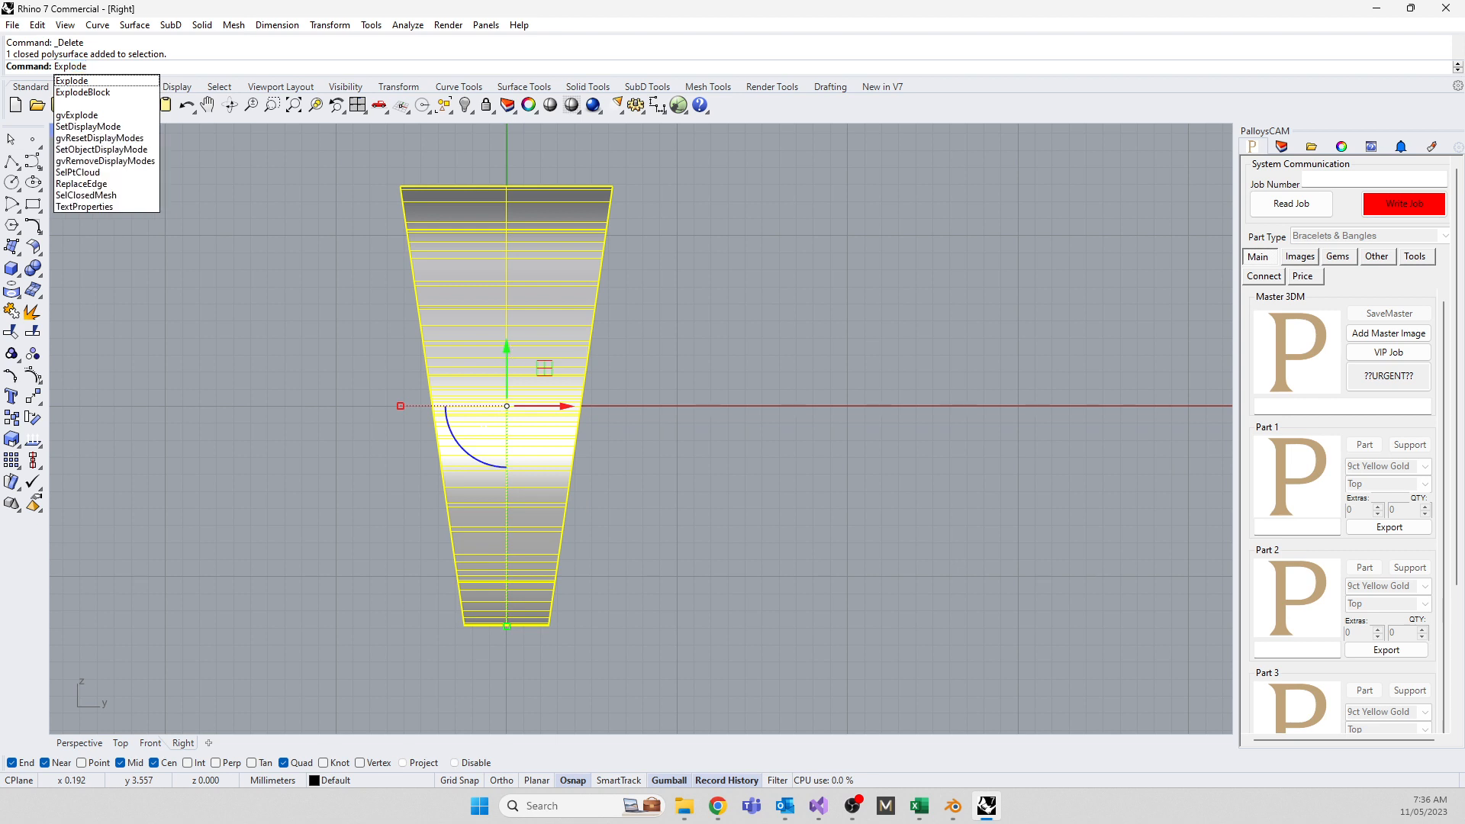
pyautogui.press('Return')
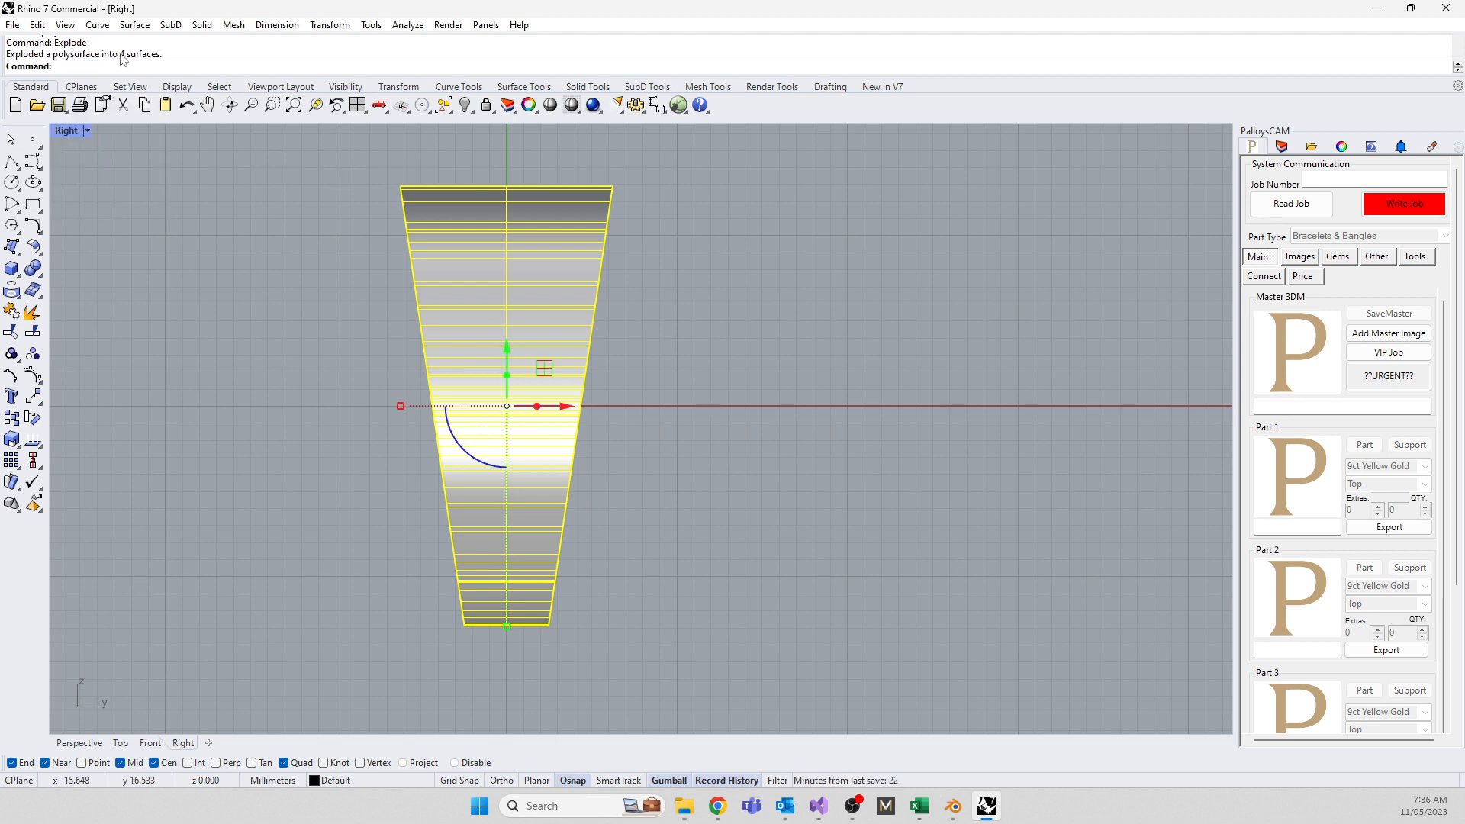
# Delete the ring's outer surface
pyautogui.doubleClick(66, 129)
pyautogui.middleClick(915, 325)
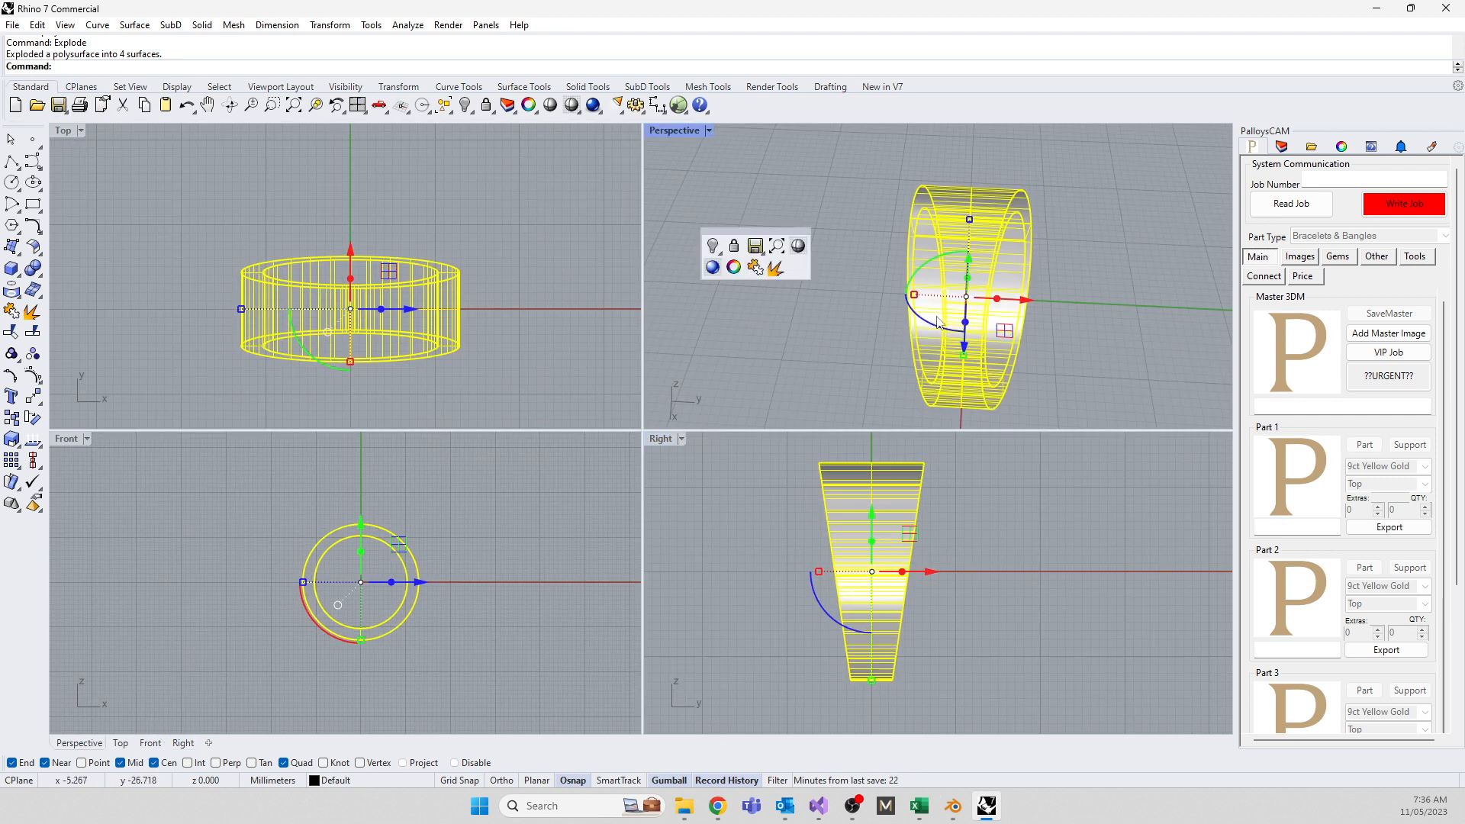
pyautogui.click(767, 504)
pyautogui.moveTo(751, 377); pyautogui.dragTo(820, 370, button='right')
pyautogui.click(977, 254)
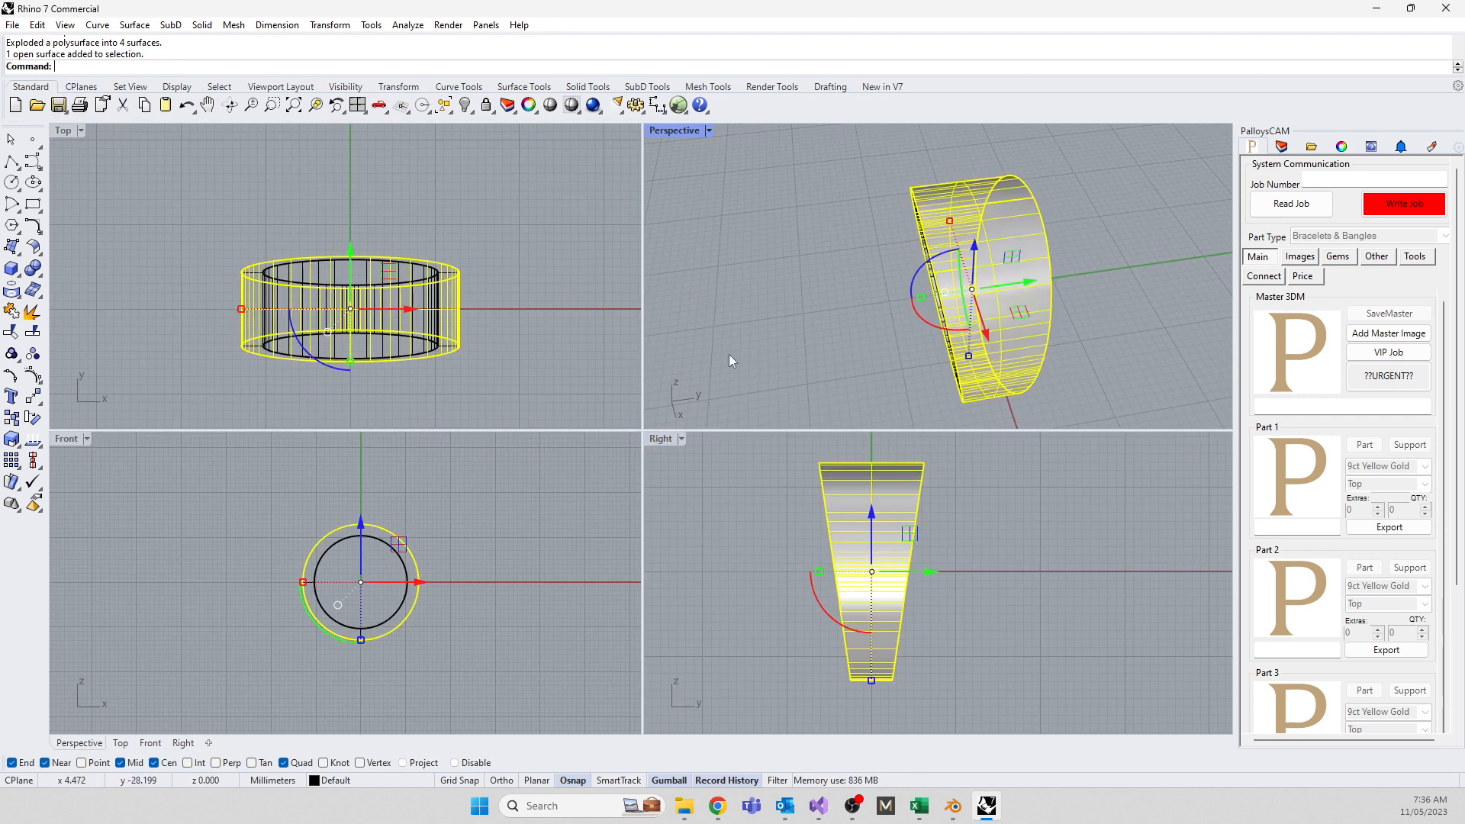
pyautogui.press('Delete')
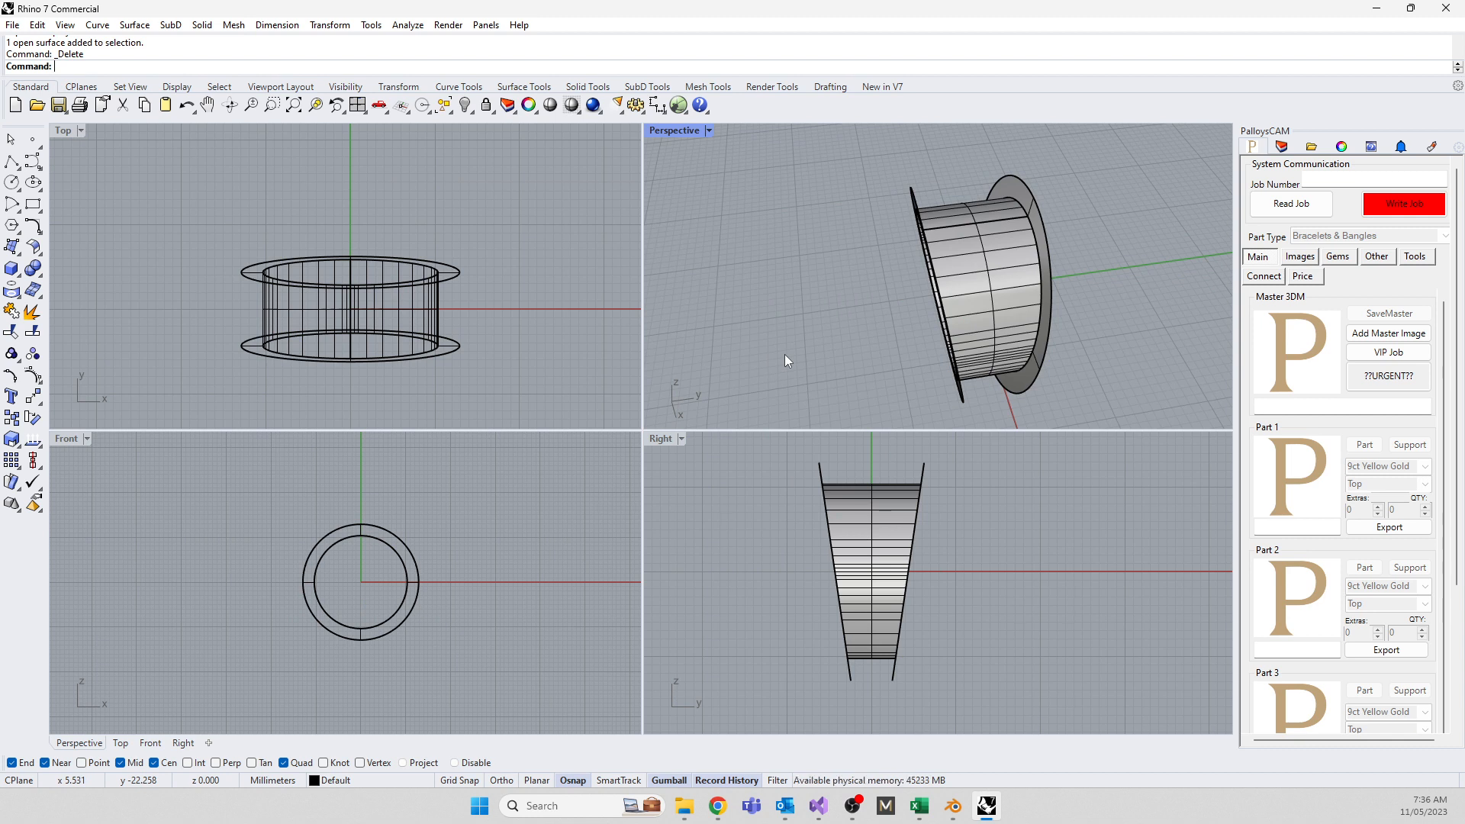
# Join the remaining ring surfaces back together
pyautogui.moveTo(756, 452); pyautogui.dragTo(1050, 699)
pyautogui.write('join')
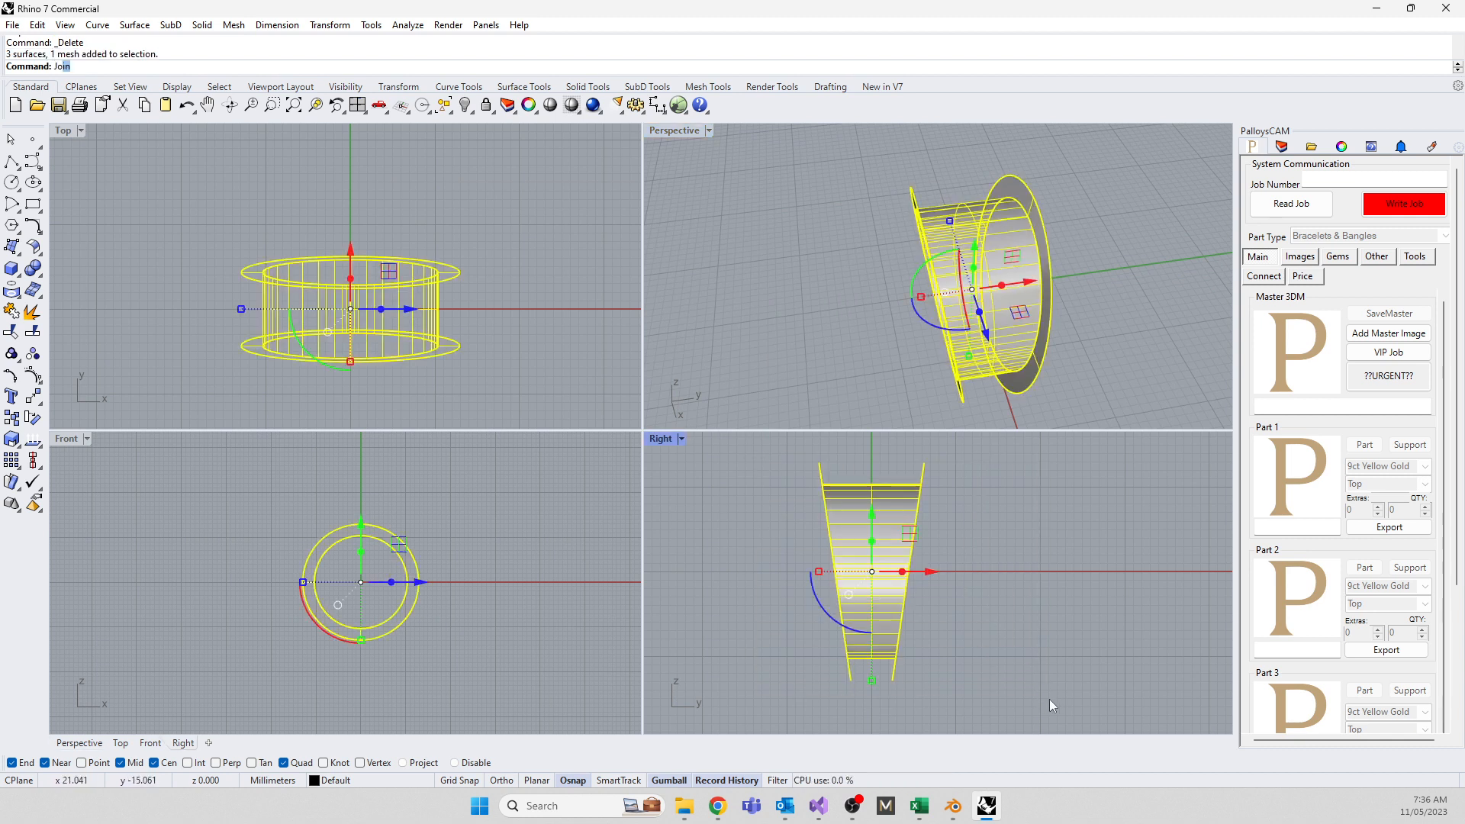
pyautogui.press('Return')
pyautogui.click(1123, 700)
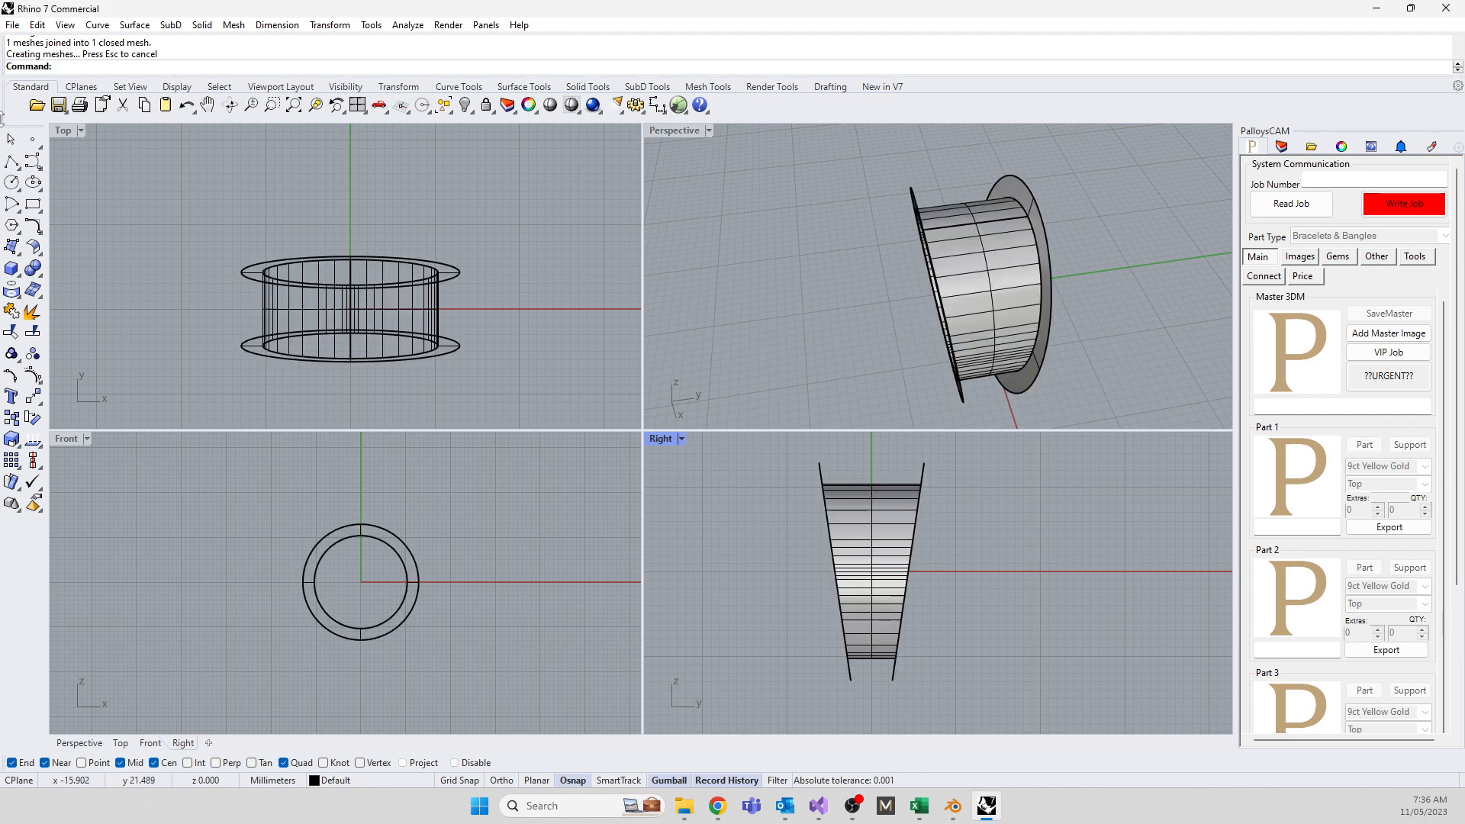
# Draw an upward-bulging arc across the band's top corners as the dome profile
pyautogui.click(17, 212)
pyautogui.click(55, 214)
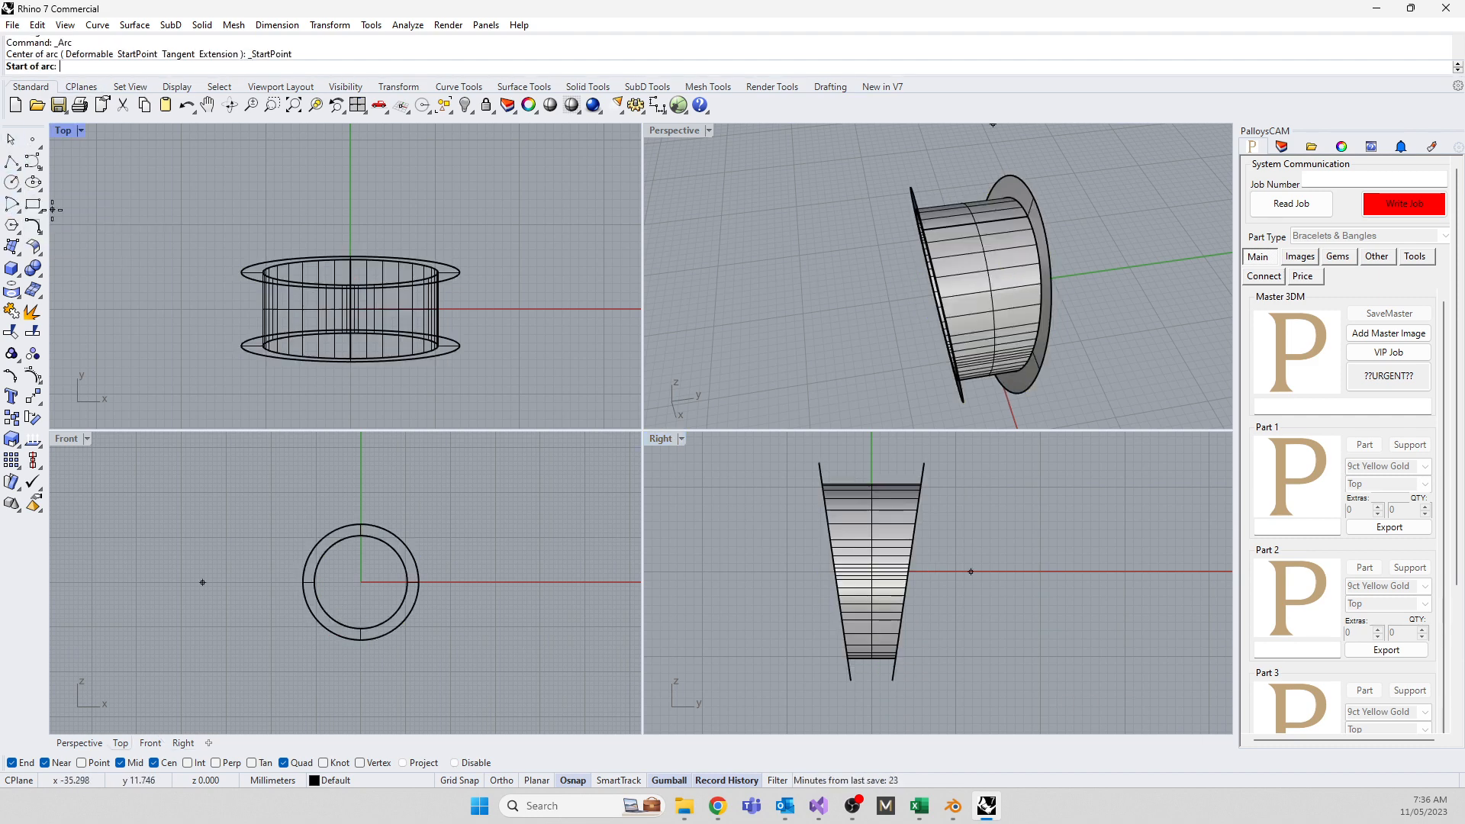
pyautogui.click(820, 462)
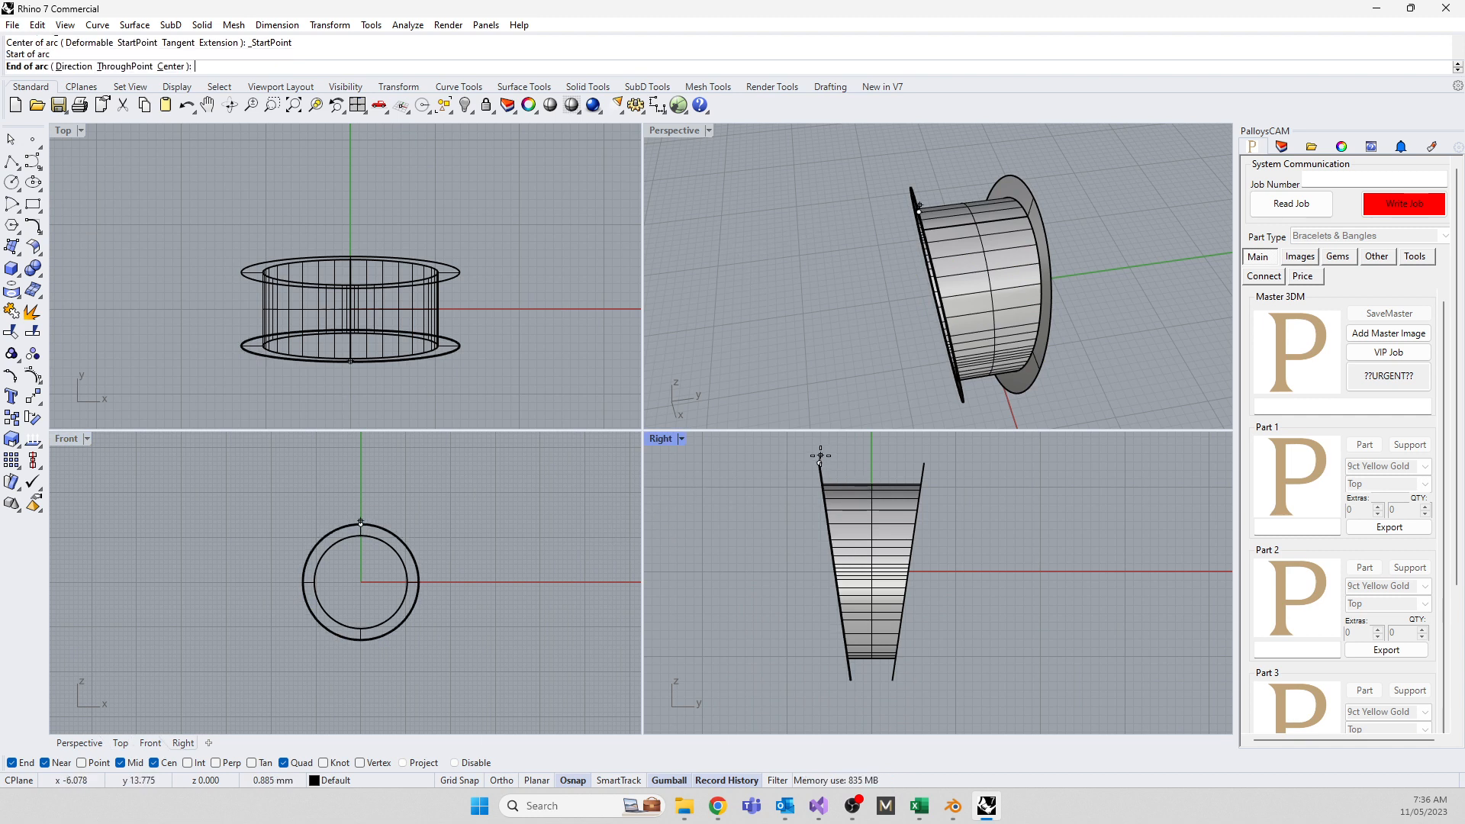
pyautogui.click(915, 462)
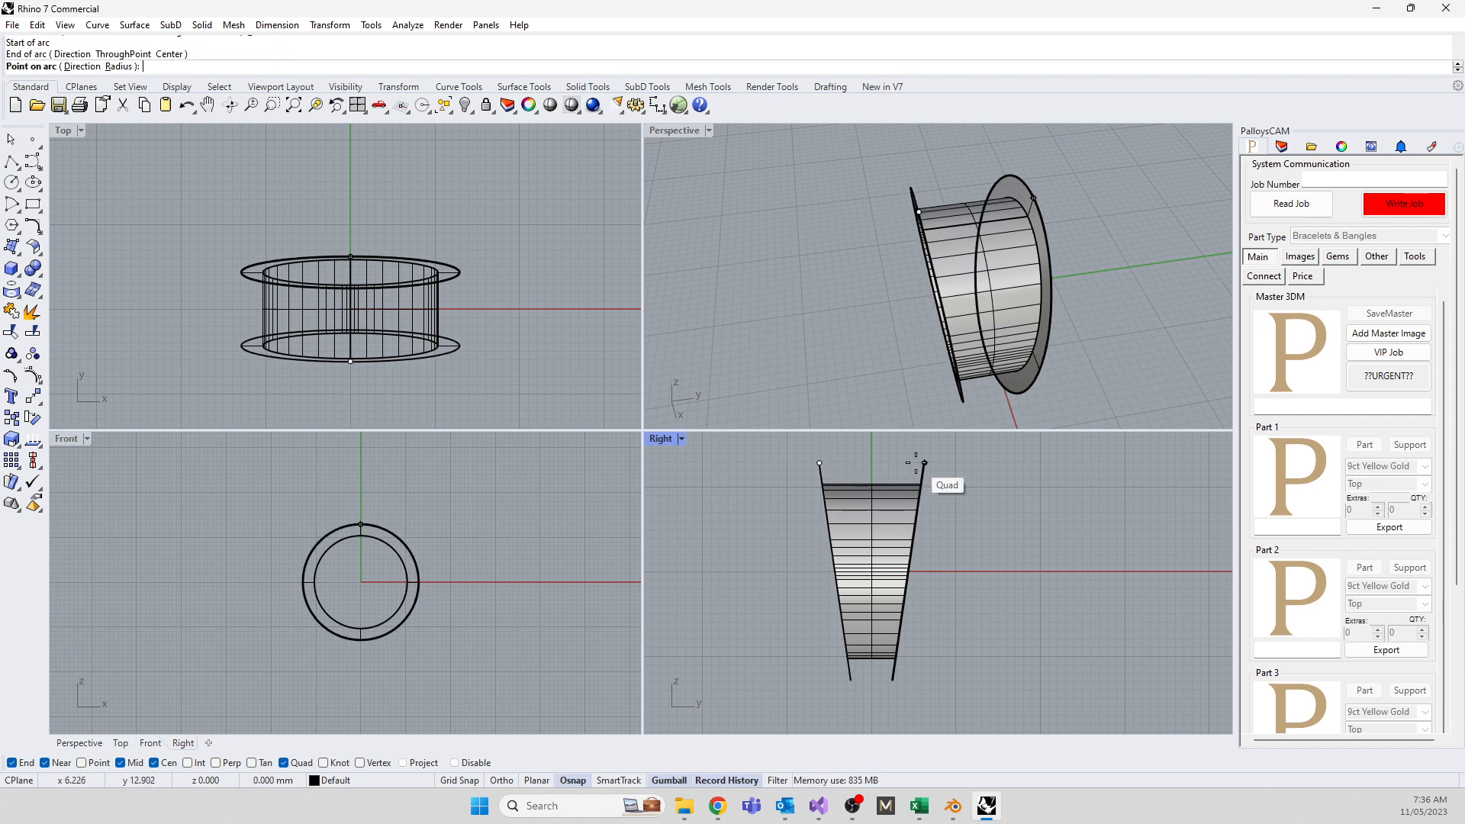
pyautogui.click(872, 451)
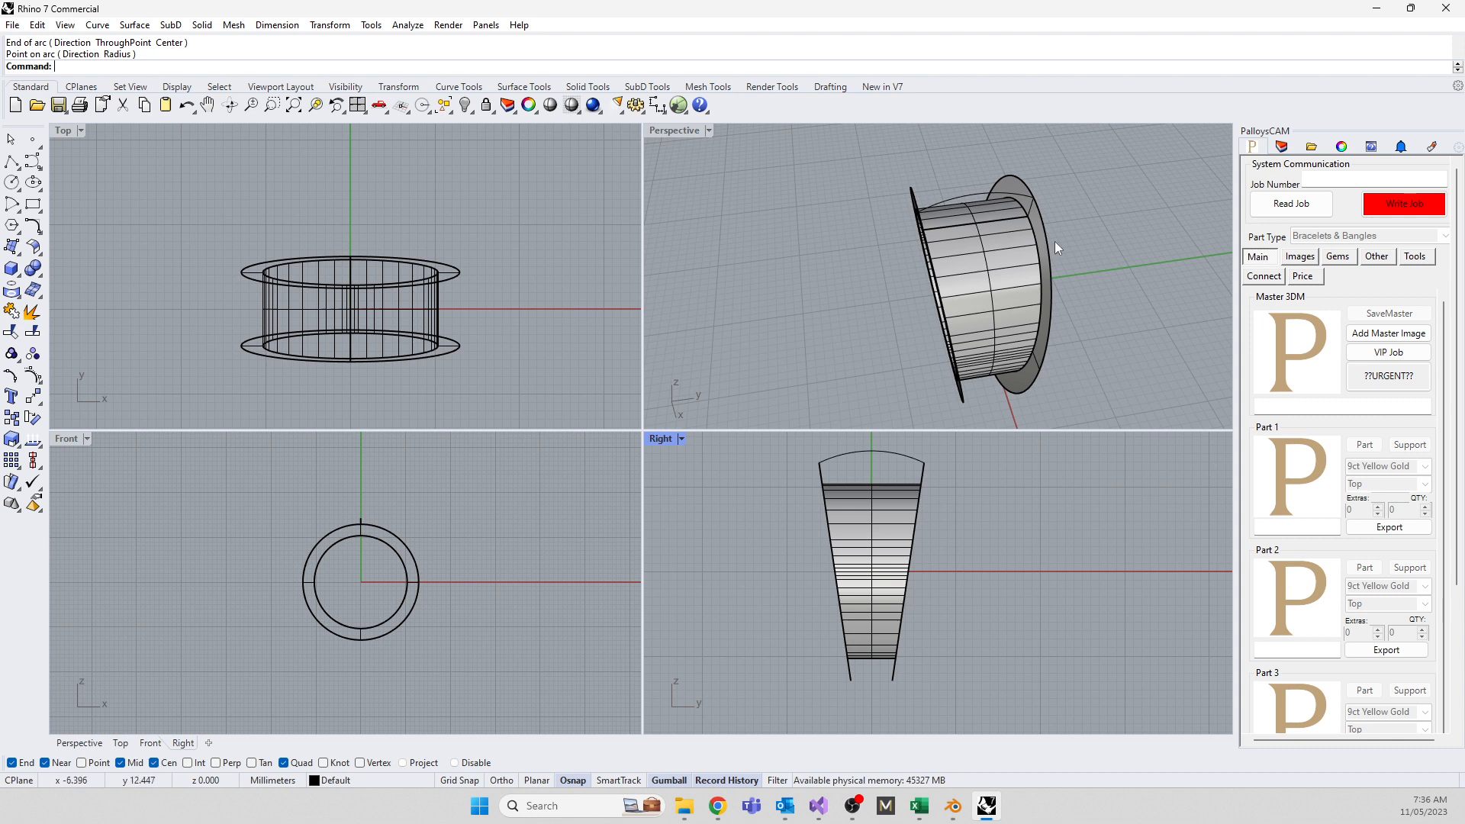
# Sweep2 the arc along the ring's two edge circles to create the domed outer surface
pyautogui.write('Sweep2')
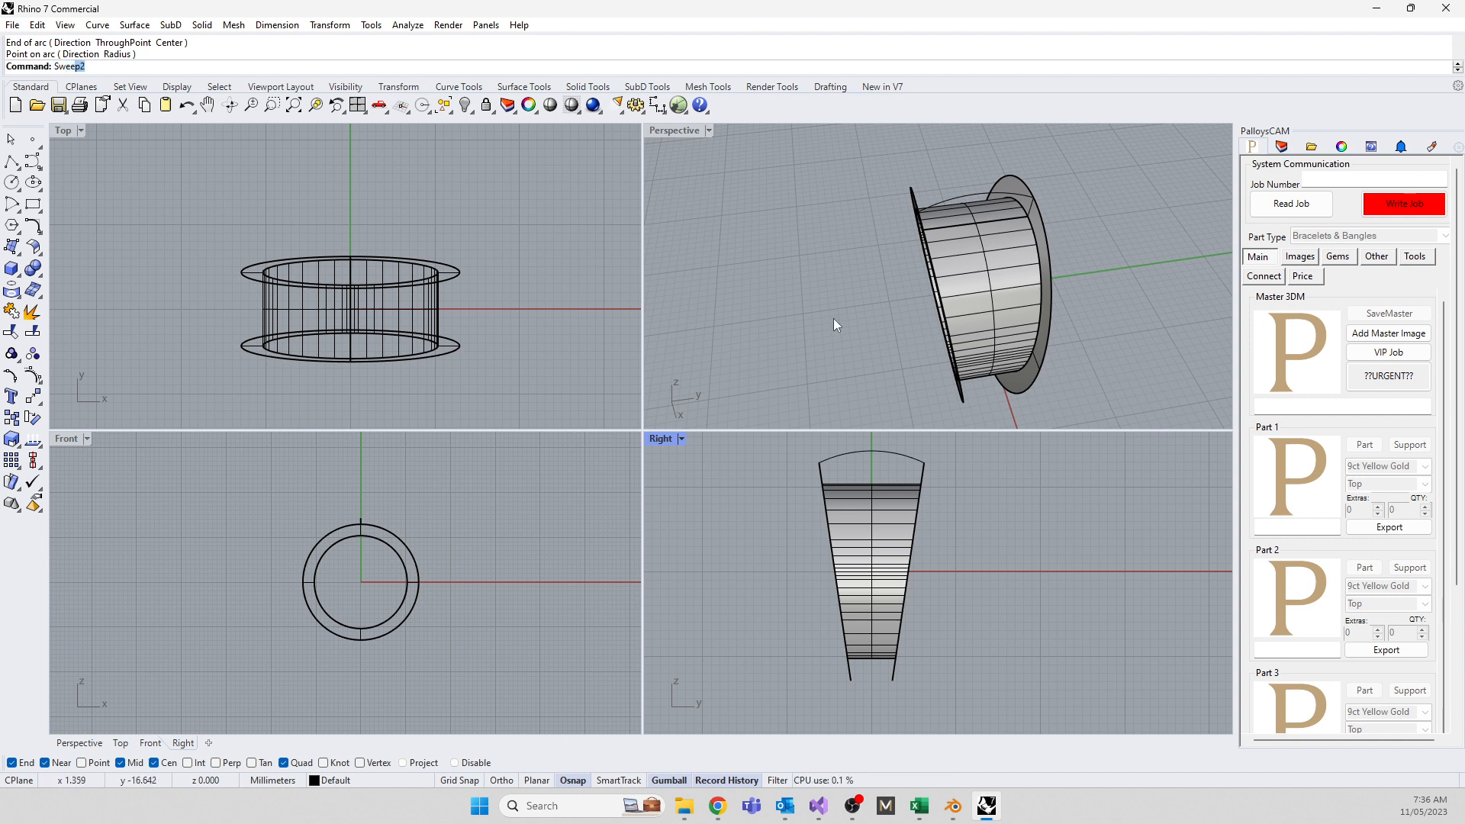
pyautogui.press('Return')
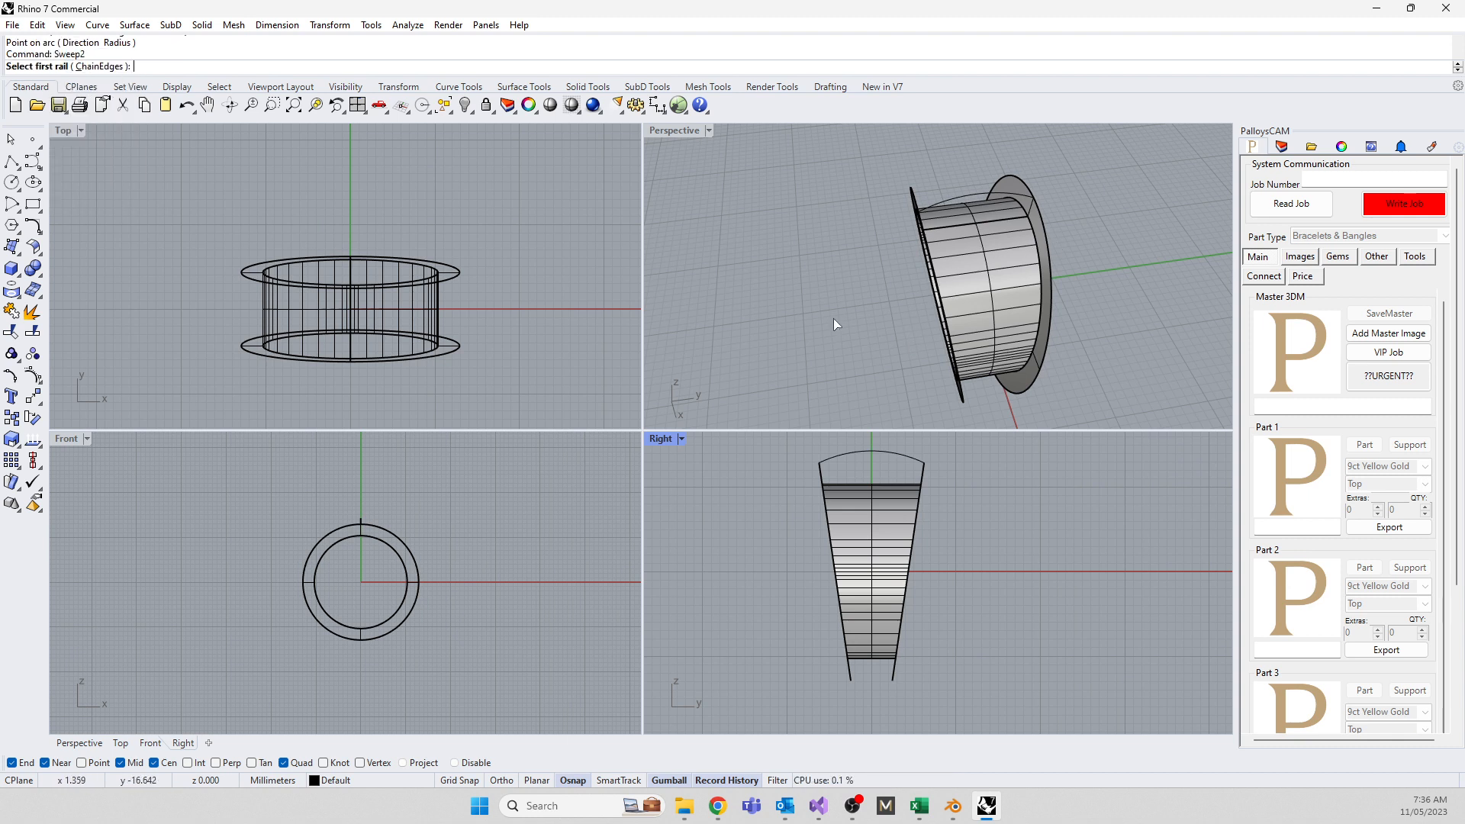
pyautogui.click(1039, 217)
pyautogui.click(927, 227)
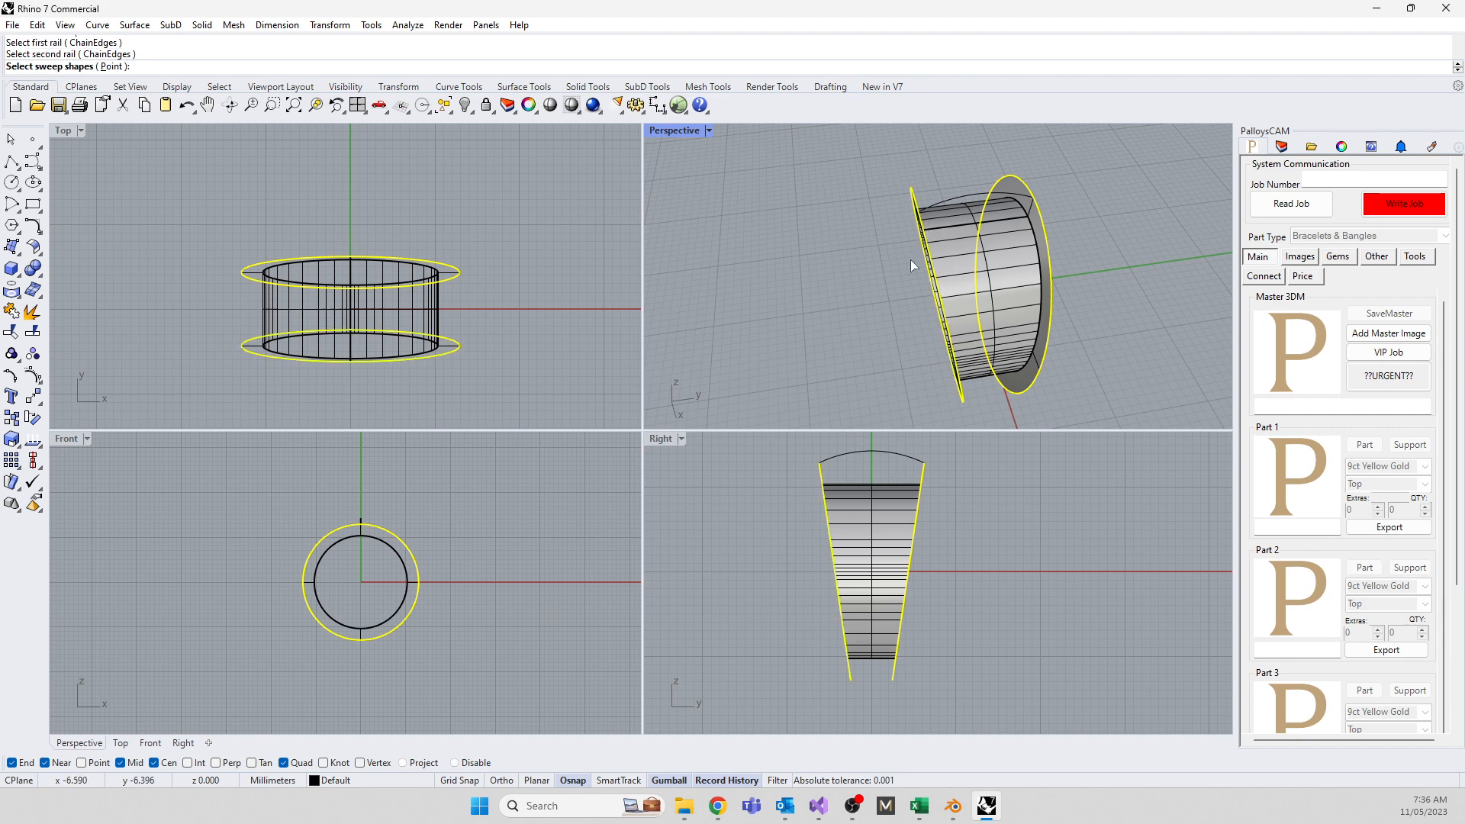
pyautogui.press('Return')
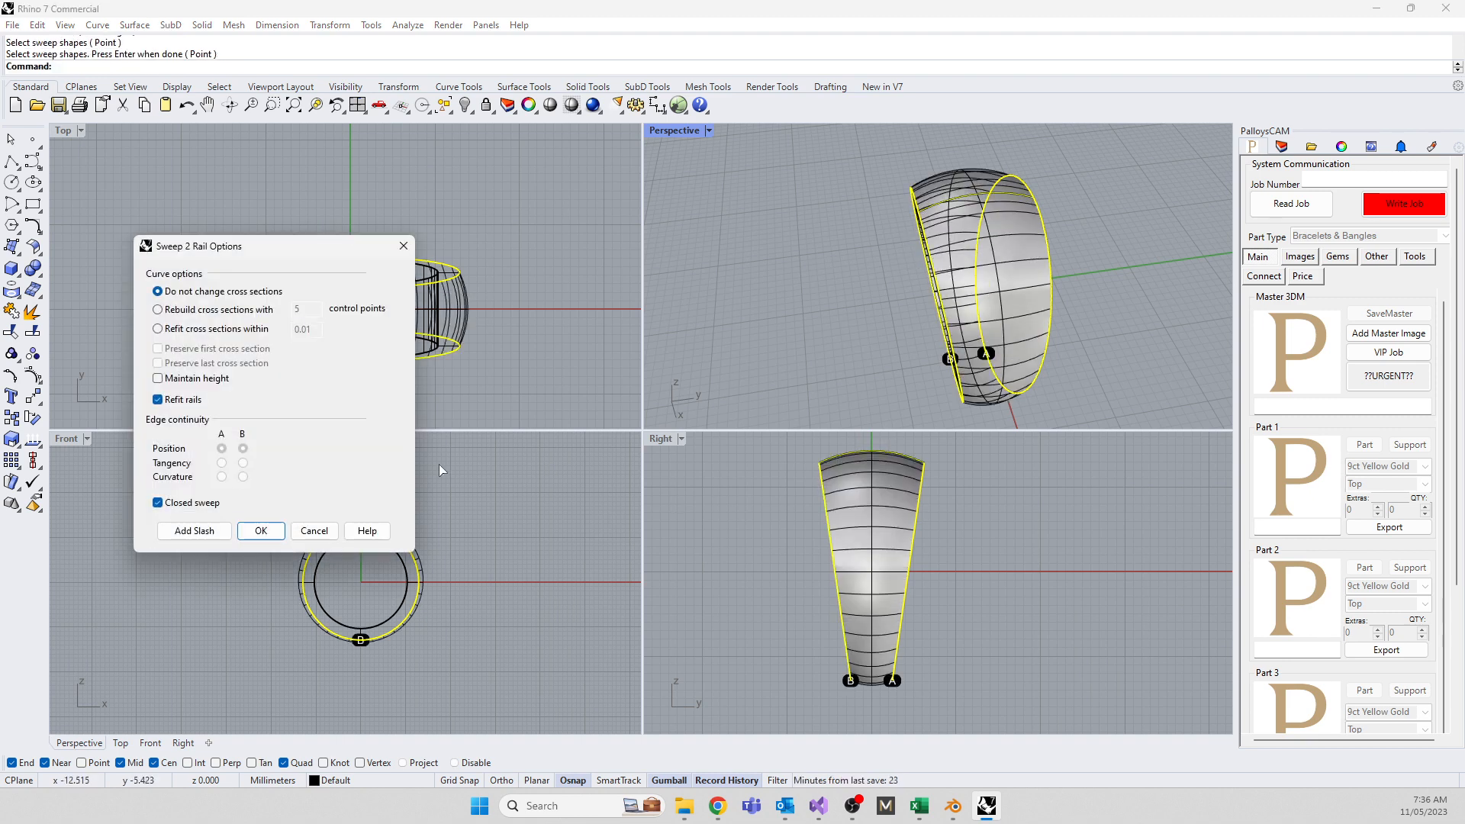
pyautogui.click(260, 530)
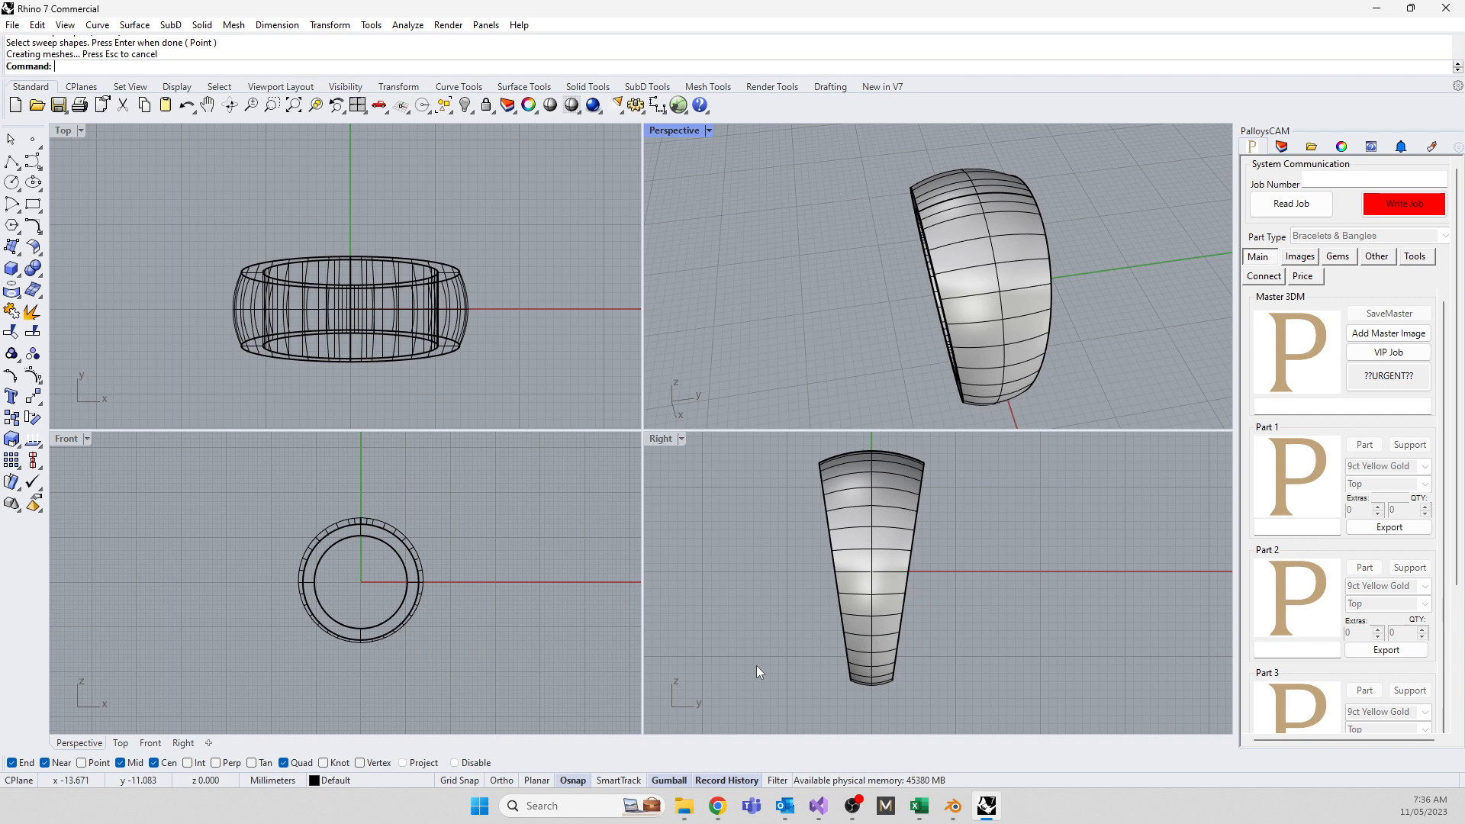
# Orbit to look inside the ring and explode it into separate surfaces
pyautogui.middleClick(849, 314)
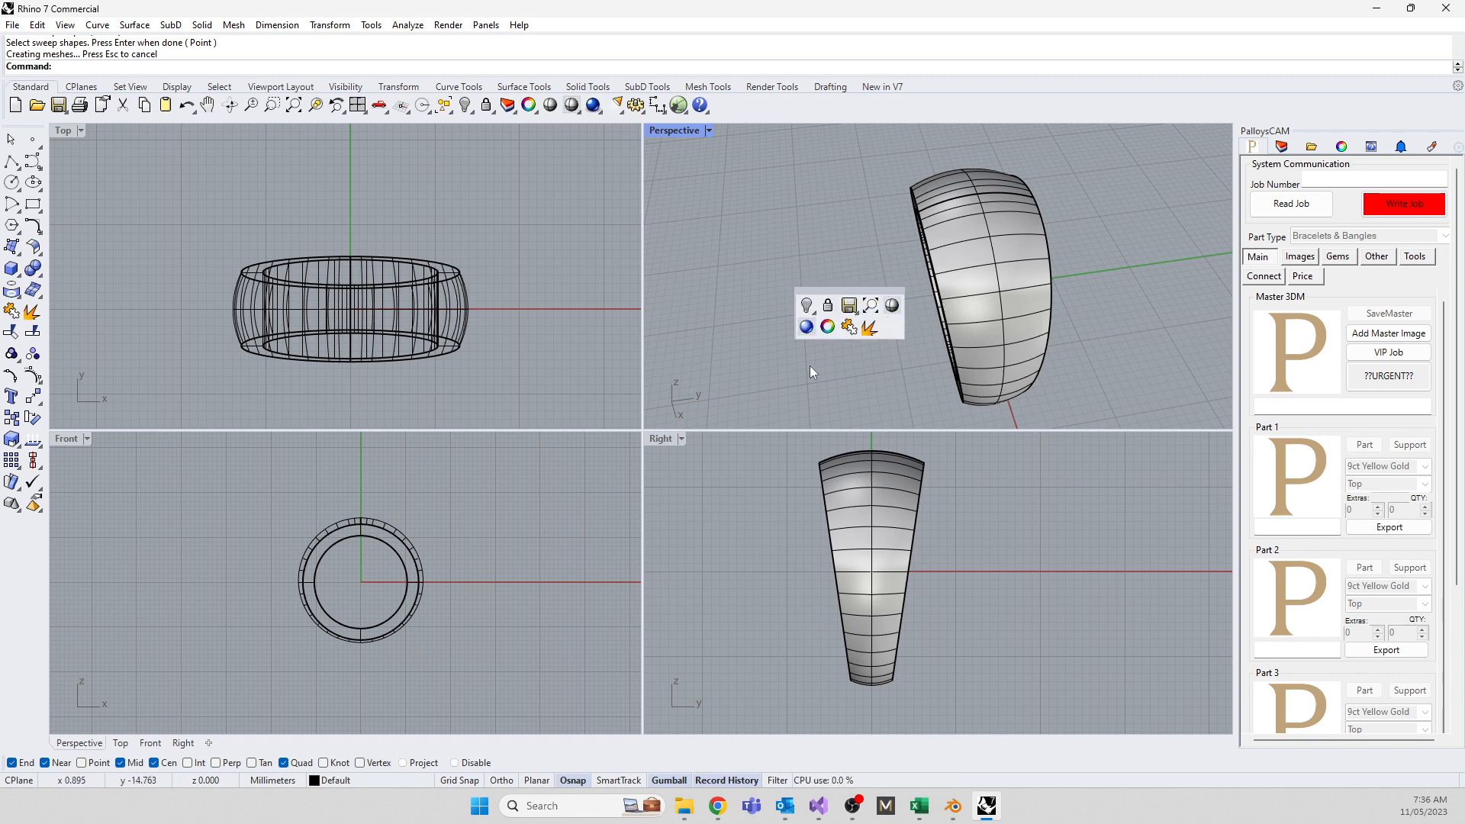
pyautogui.moveTo(809, 365); pyautogui.dragTo(1000, 325, button='right')
pyautogui.scroll(4, 974, 335)
pyautogui.click(976, 341)
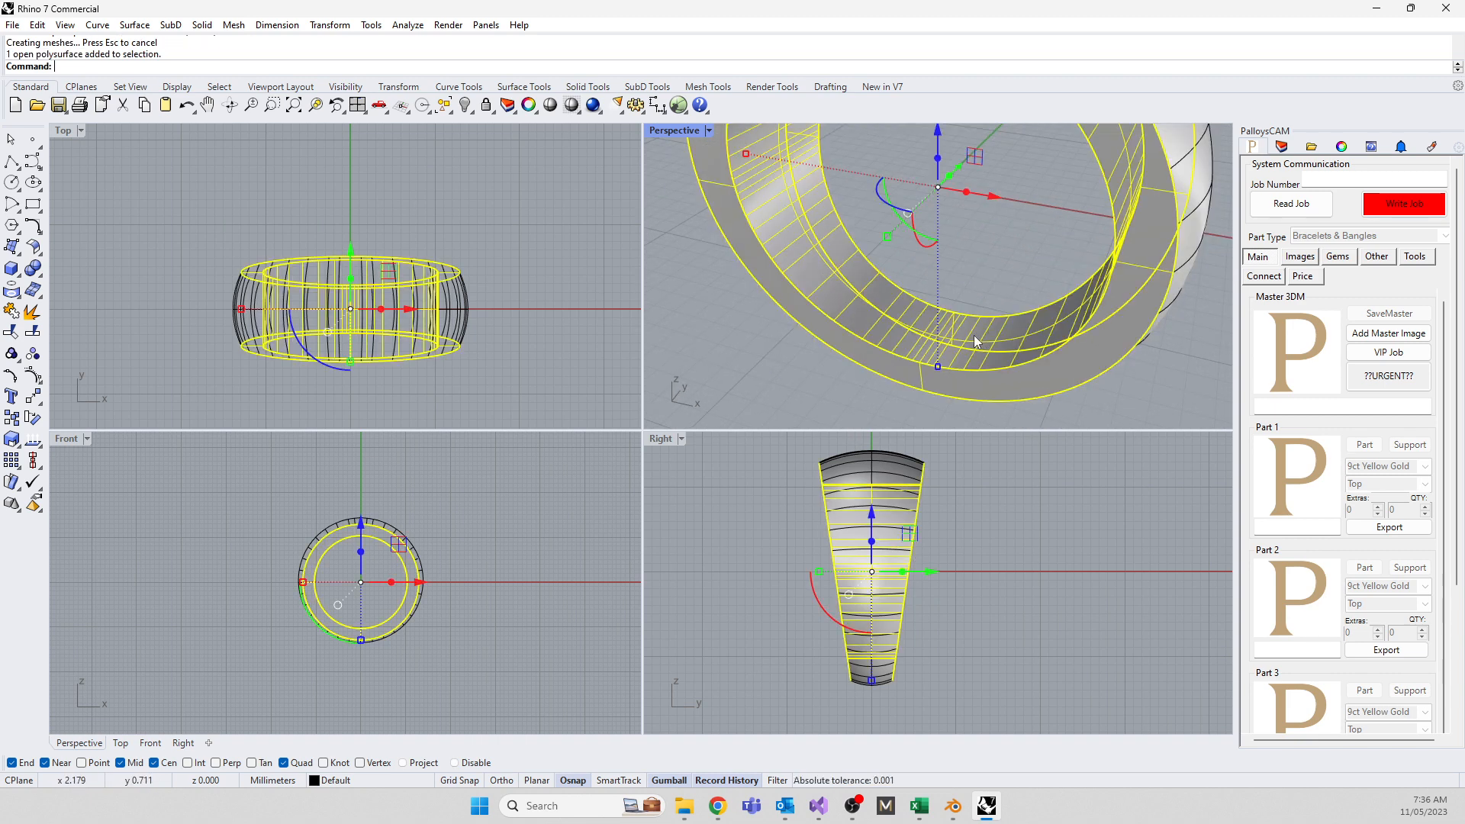
pyautogui.write('Explode')
pyautogui.press('Return')
# Dismiss the history warning and delete the flat inner band surface
pyautogui.click(755, 428)
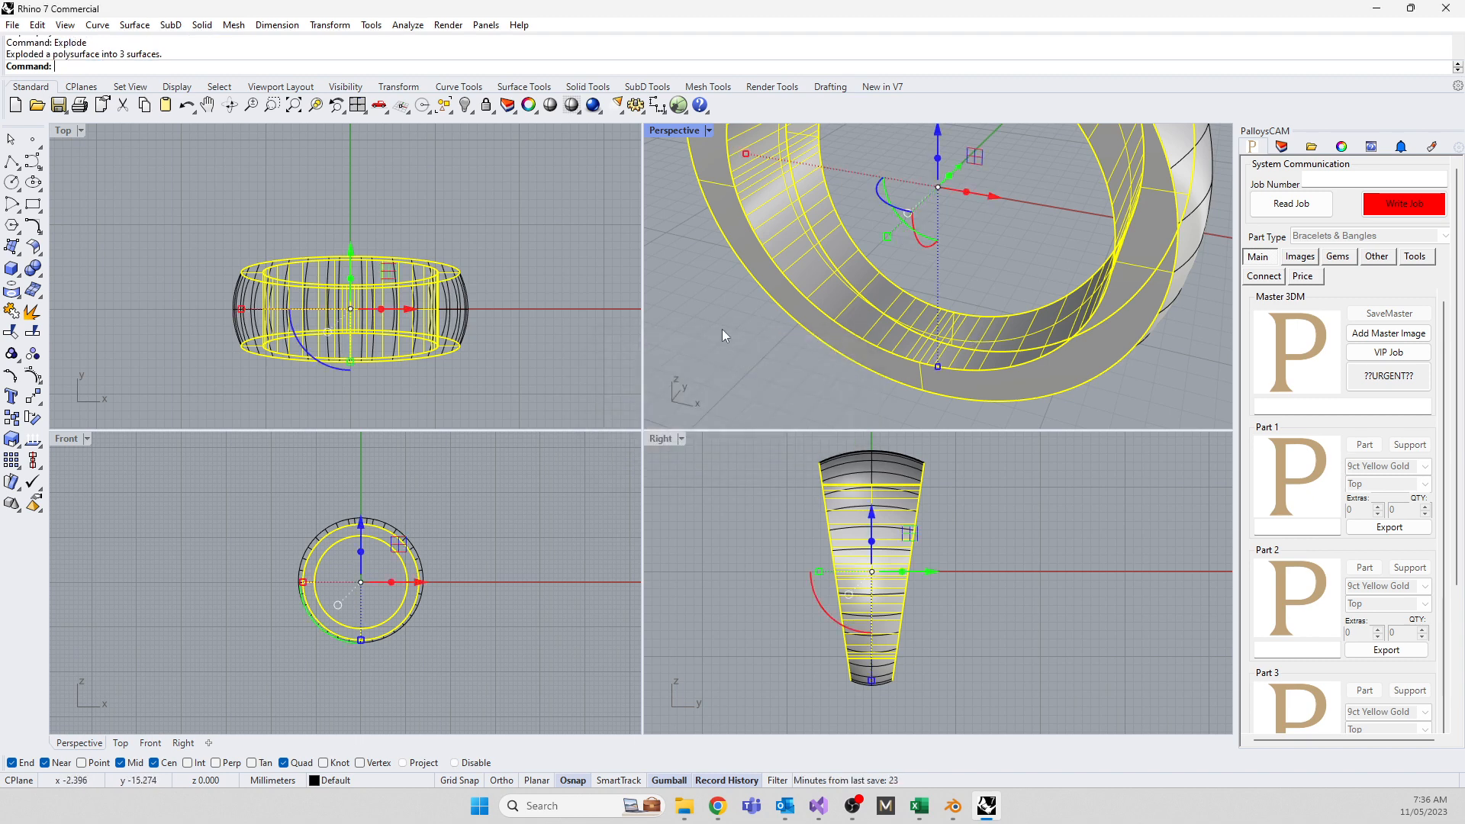
pyautogui.click(860, 306)
pyautogui.press('Delete')
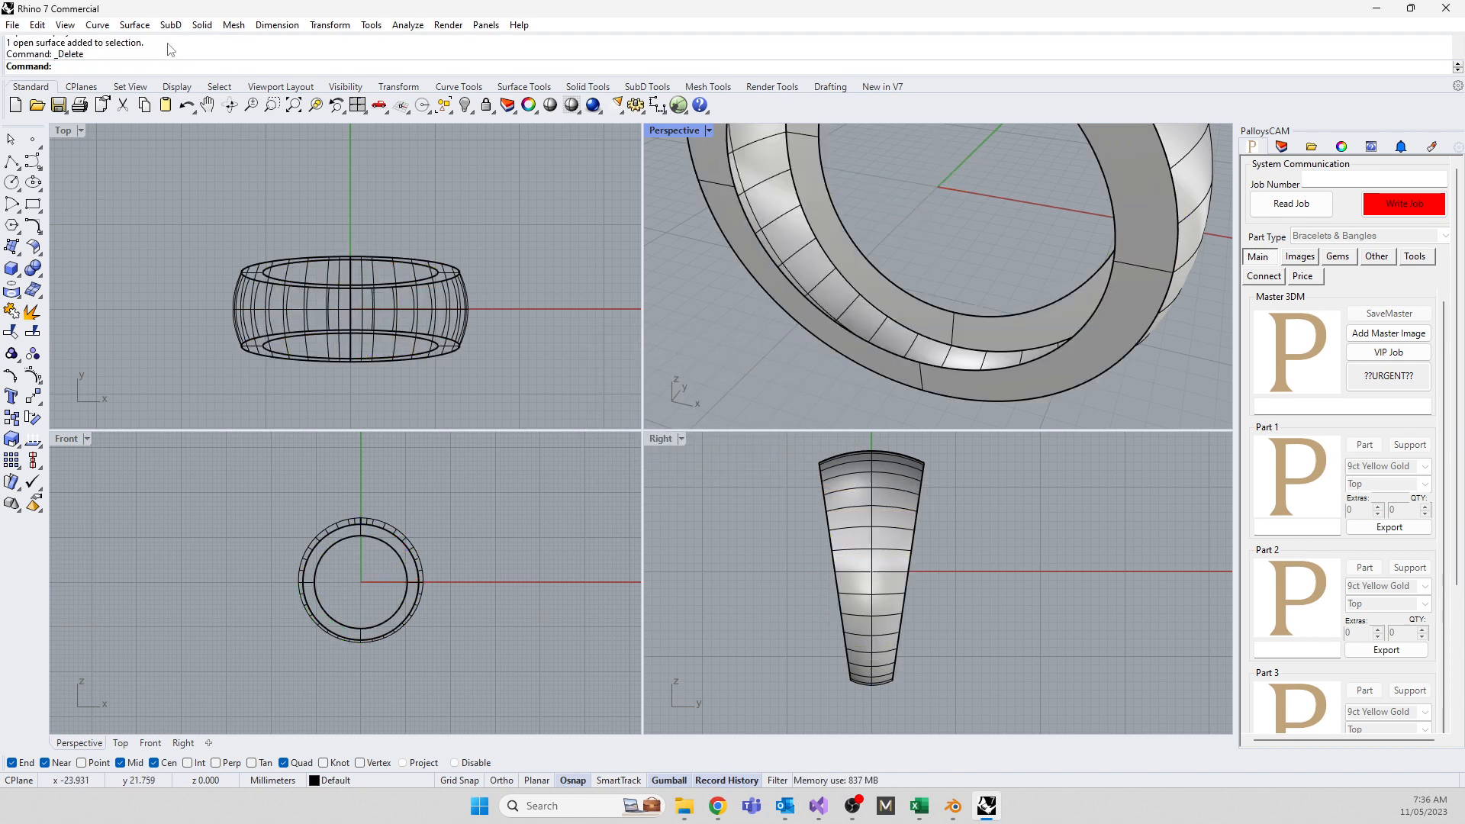
# Draw a shallow arc between the ring's opposite inner edges
pyautogui.click(20, 210)
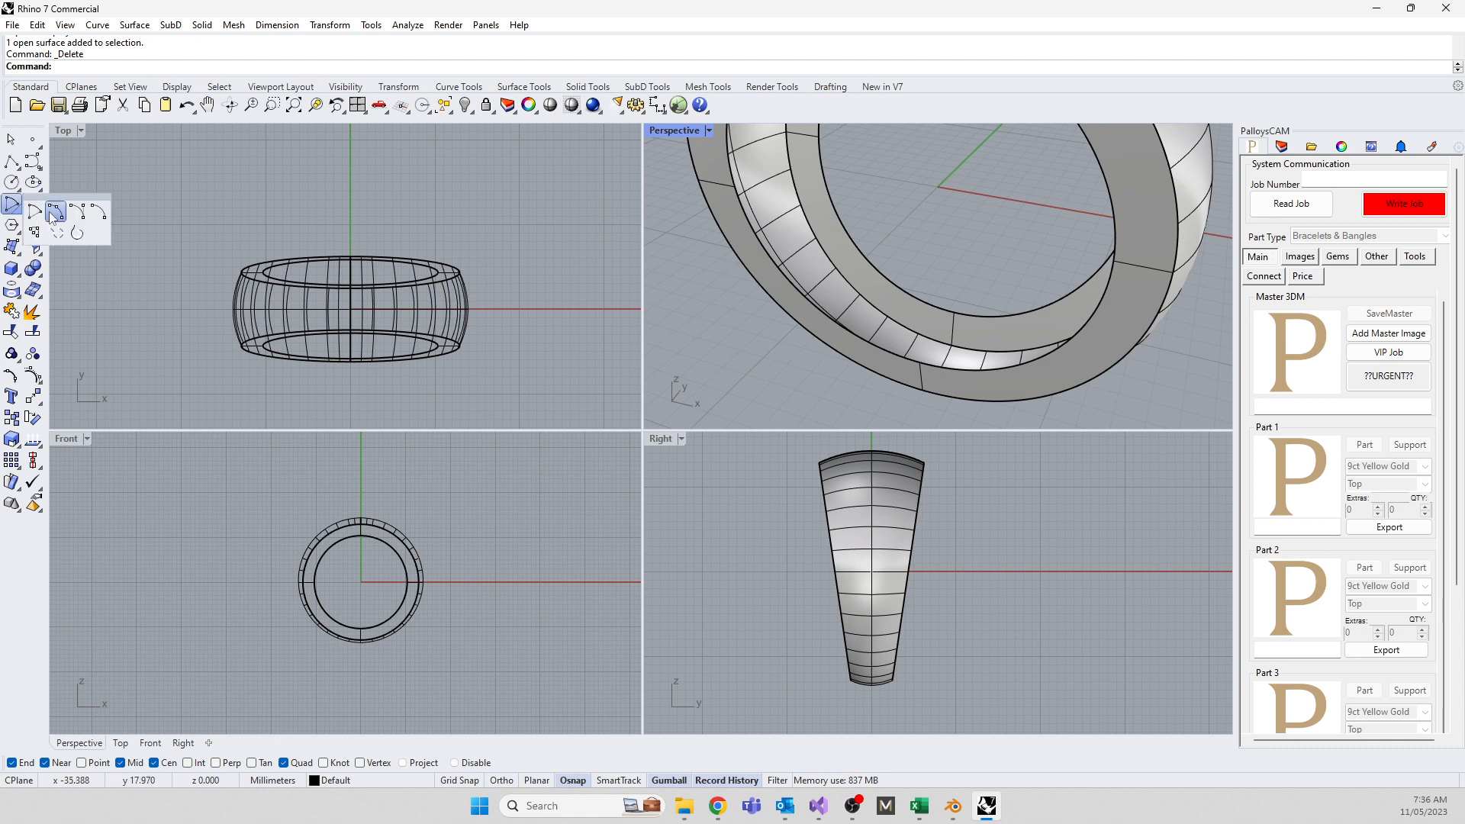
pyautogui.click(55, 216)
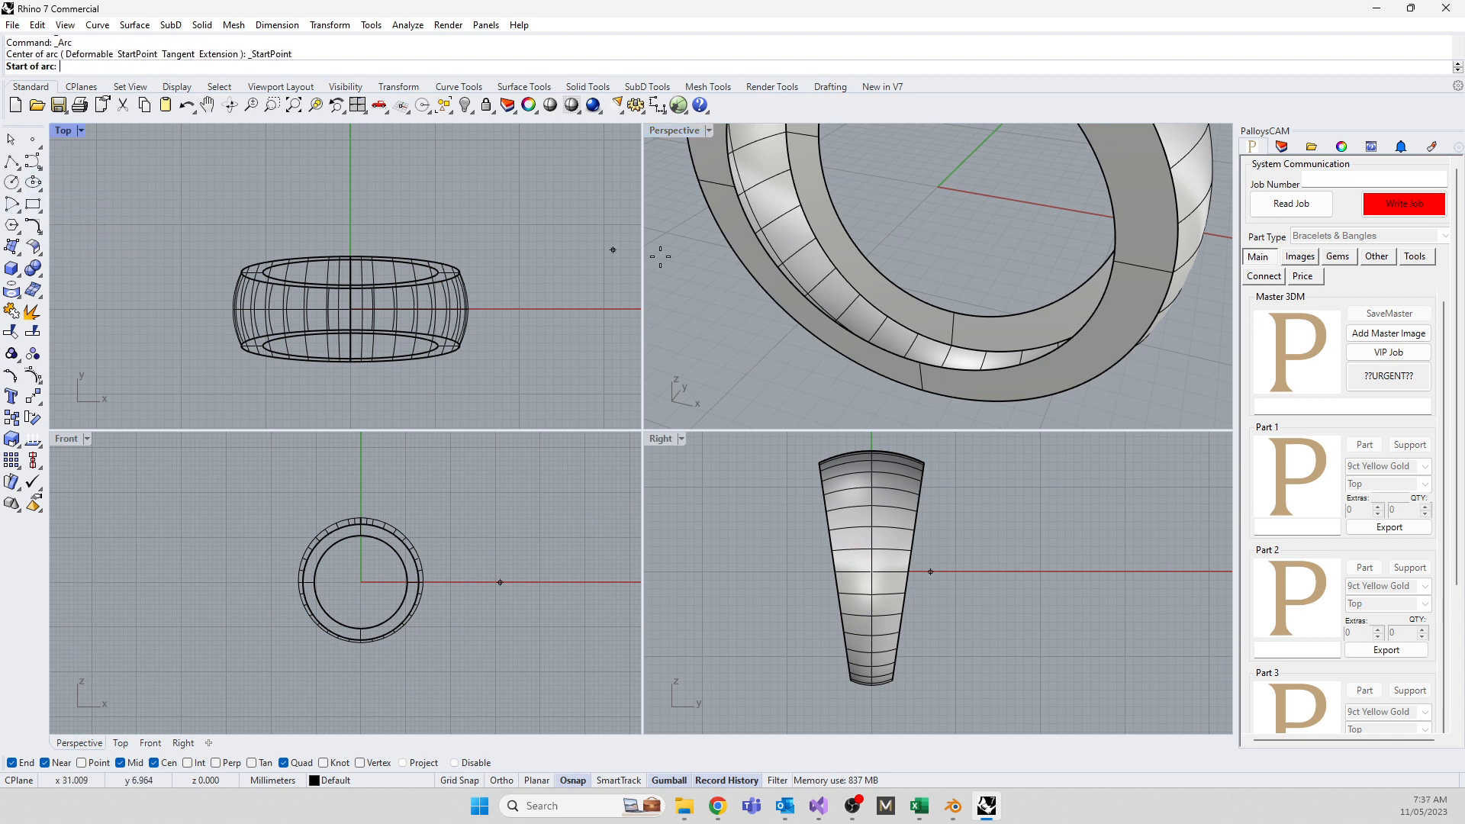
pyautogui.click(955, 312)
pyautogui.click(921, 362)
pyautogui.scroll(4, 858, 642)
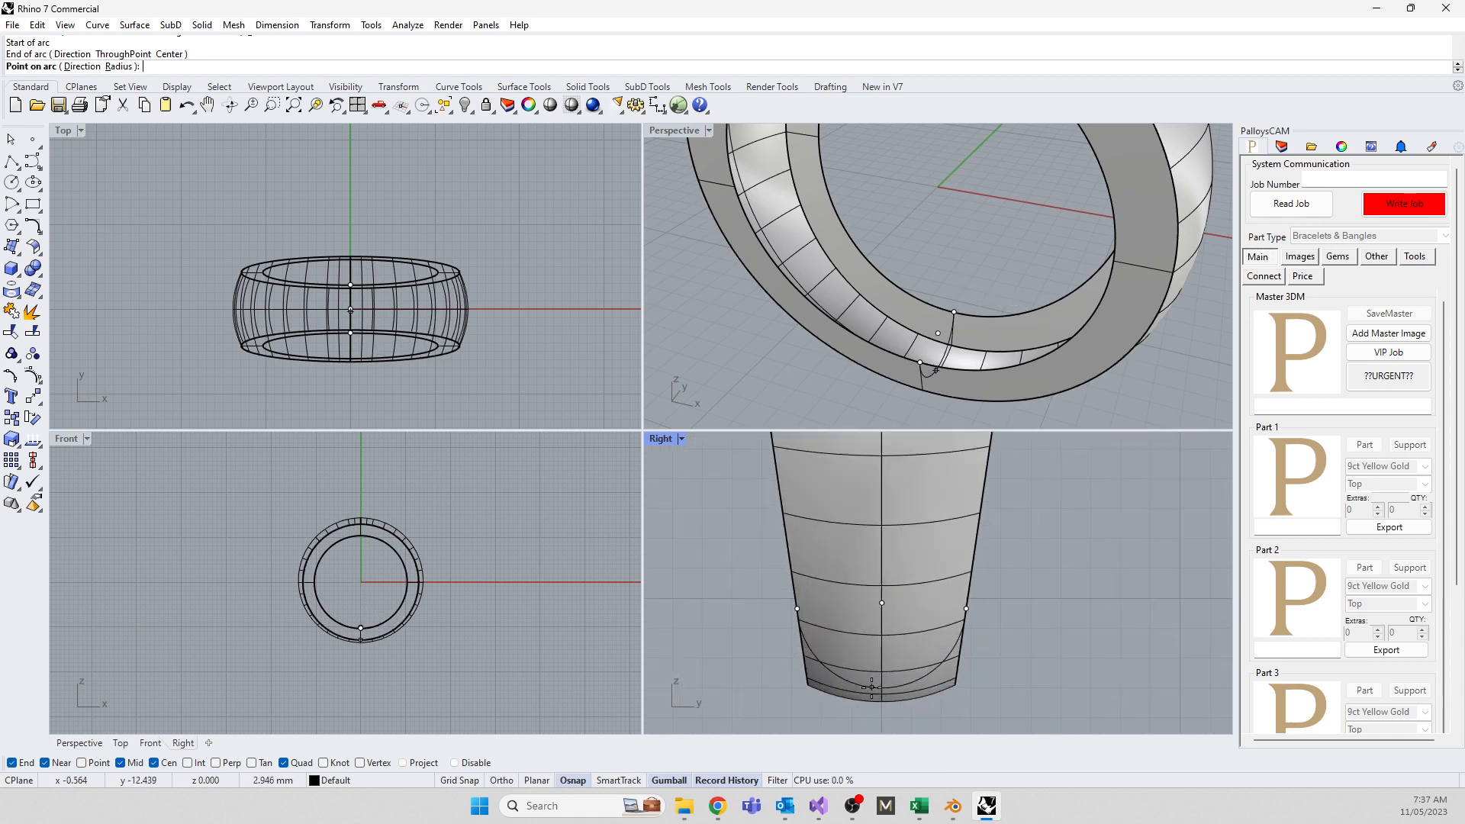
pyautogui.click(852, 572)
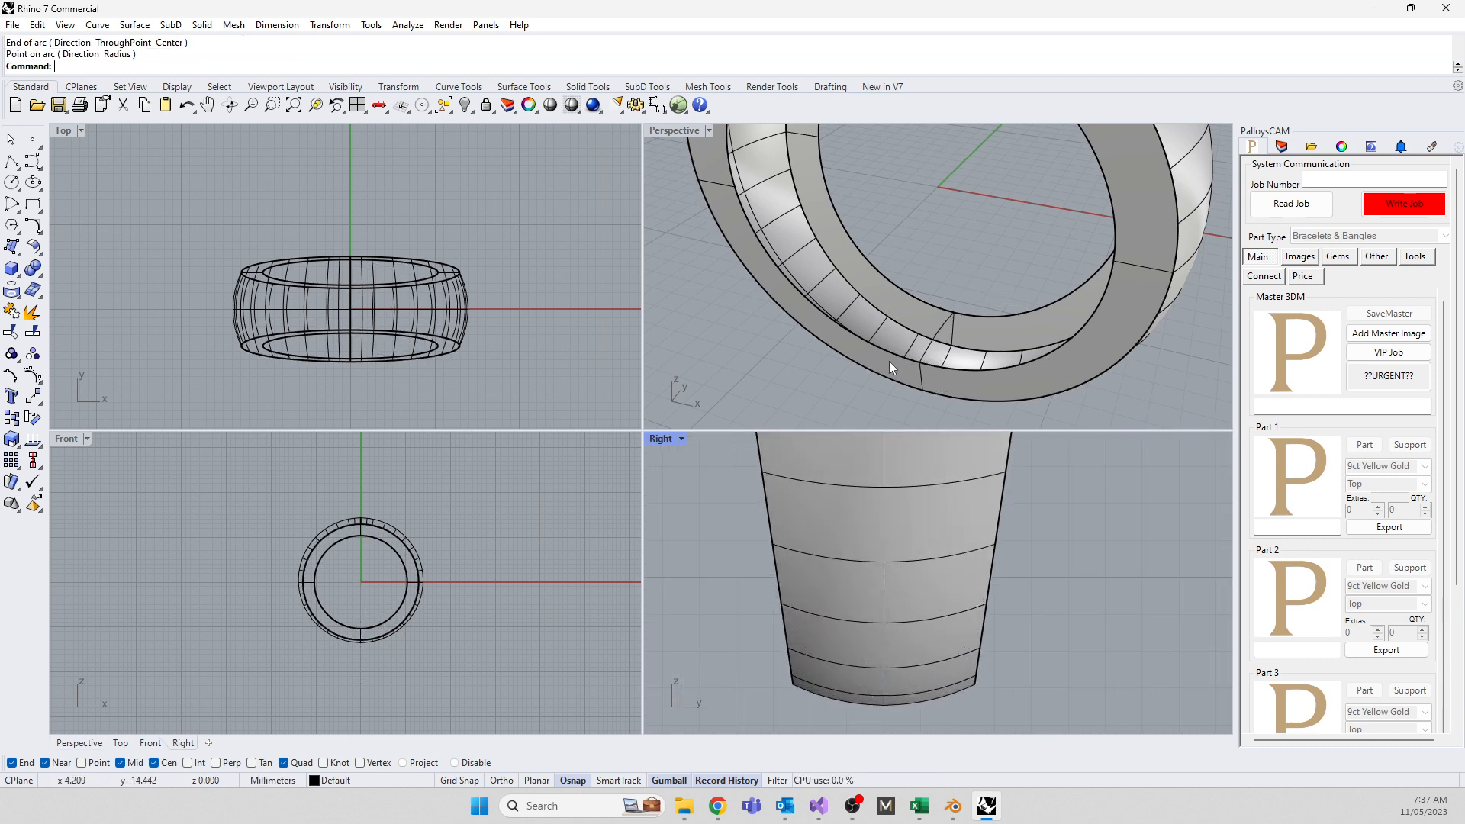
# Sweep2 the arc along both inner edges to create a curved inner ring surface
pyautogui.write('Sweep2')
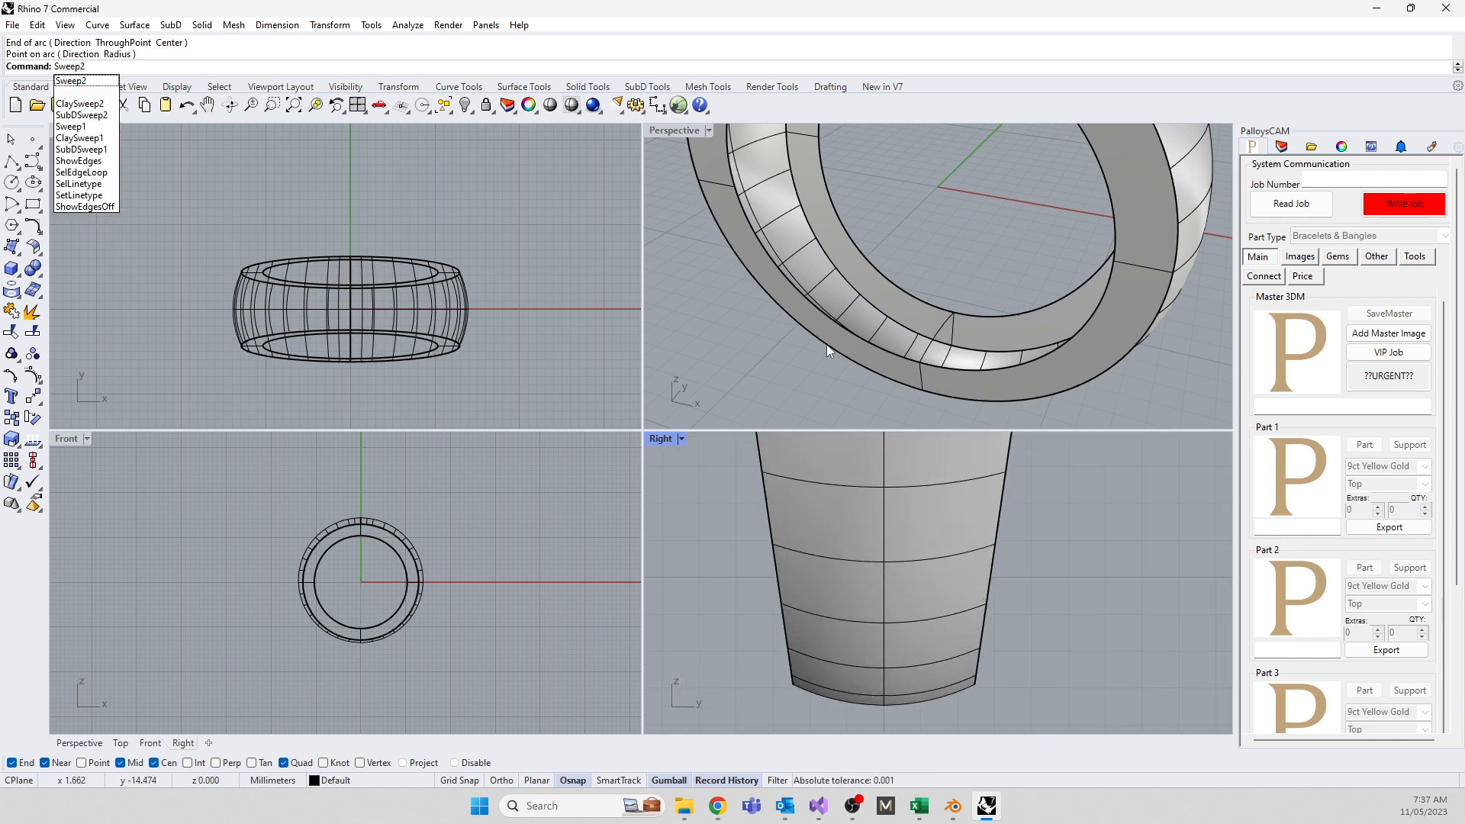
pyautogui.press('Return')
pyautogui.click(926, 302)
pyautogui.click(915, 358)
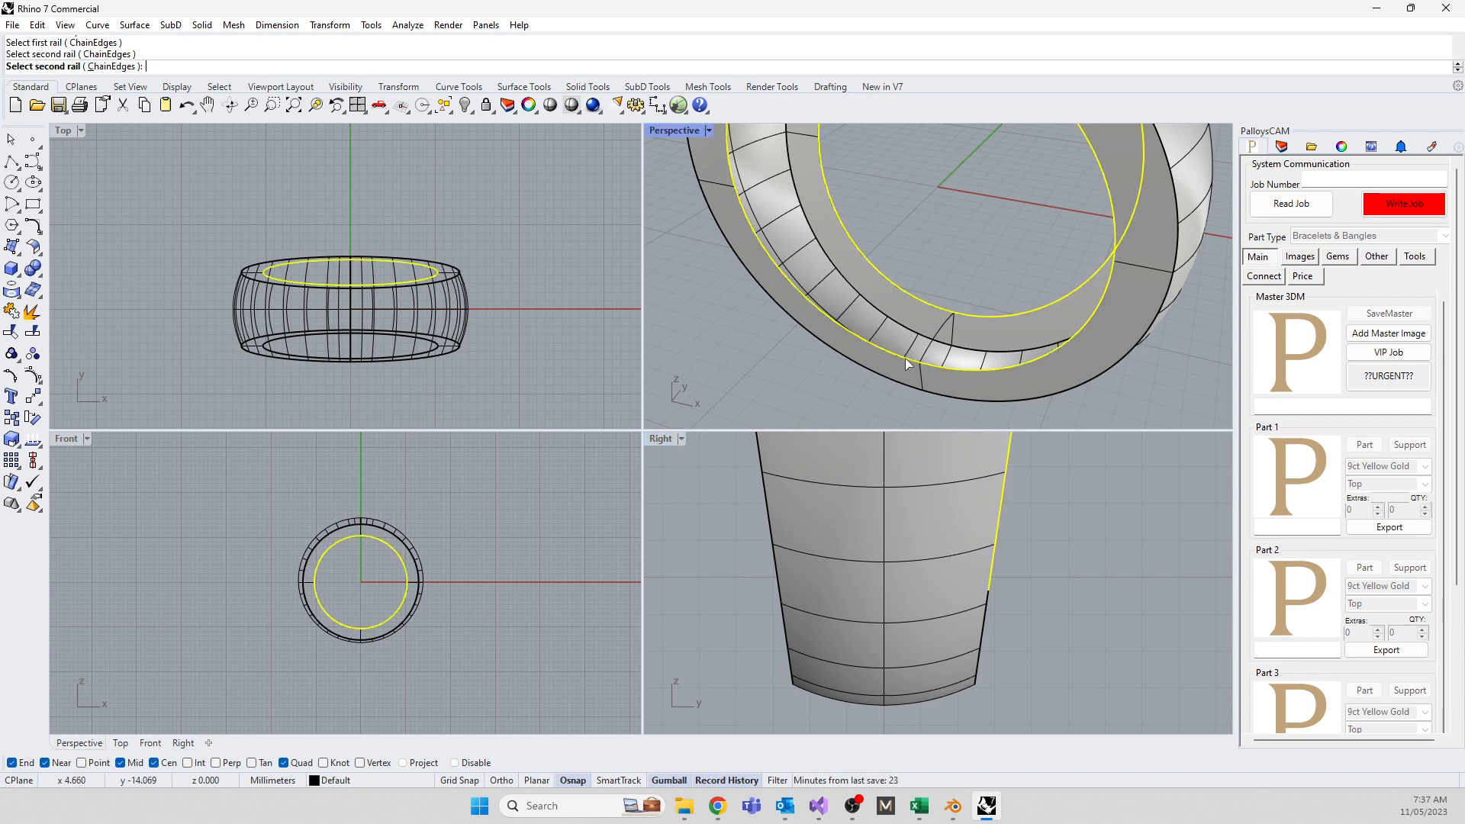
pyautogui.click(944, 332)
pyautogui.press('Return')
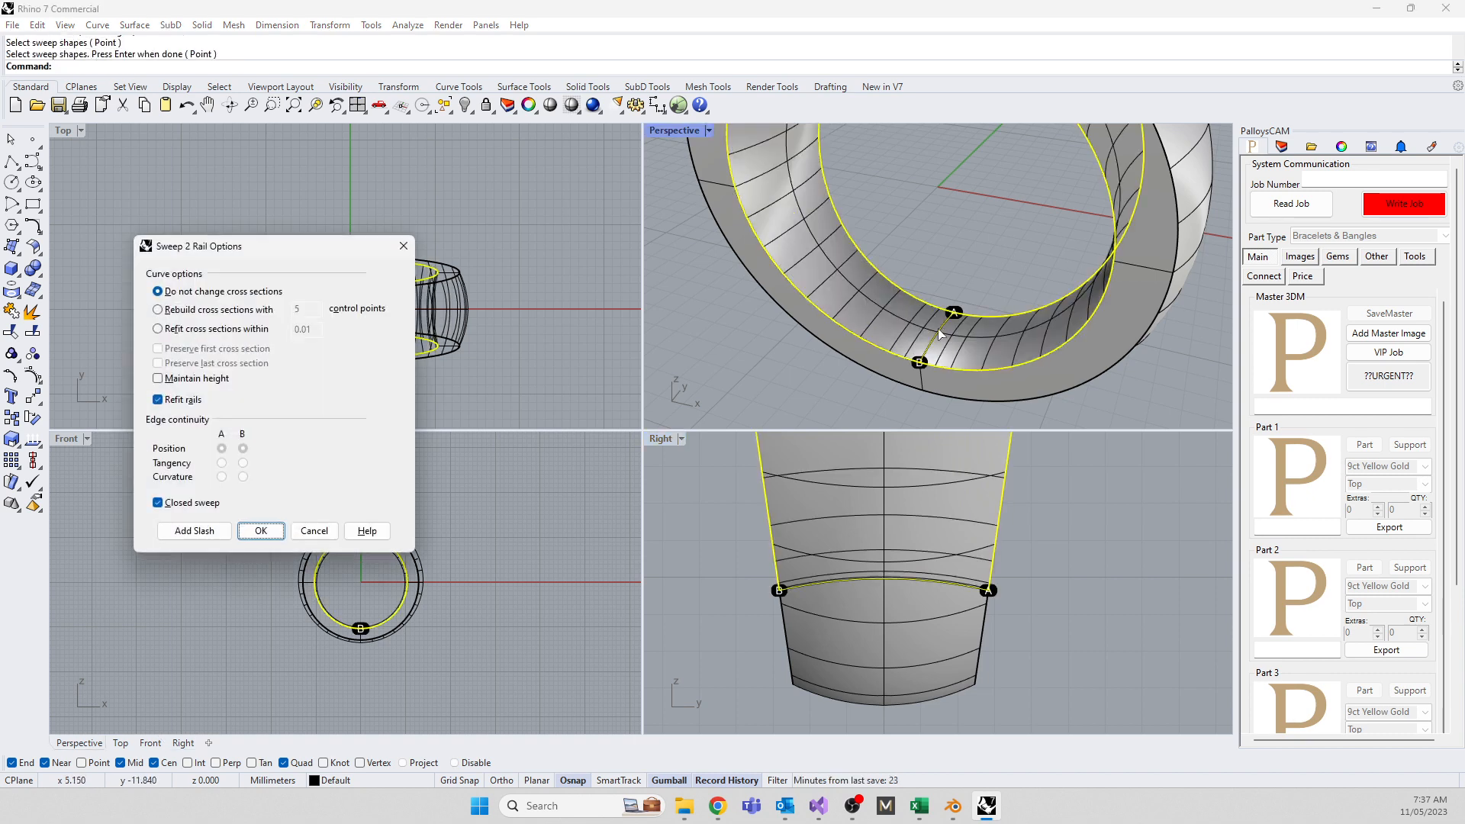
pyautogui.click(260, 532)
pyautogui.scroll(-3, 852, 351)
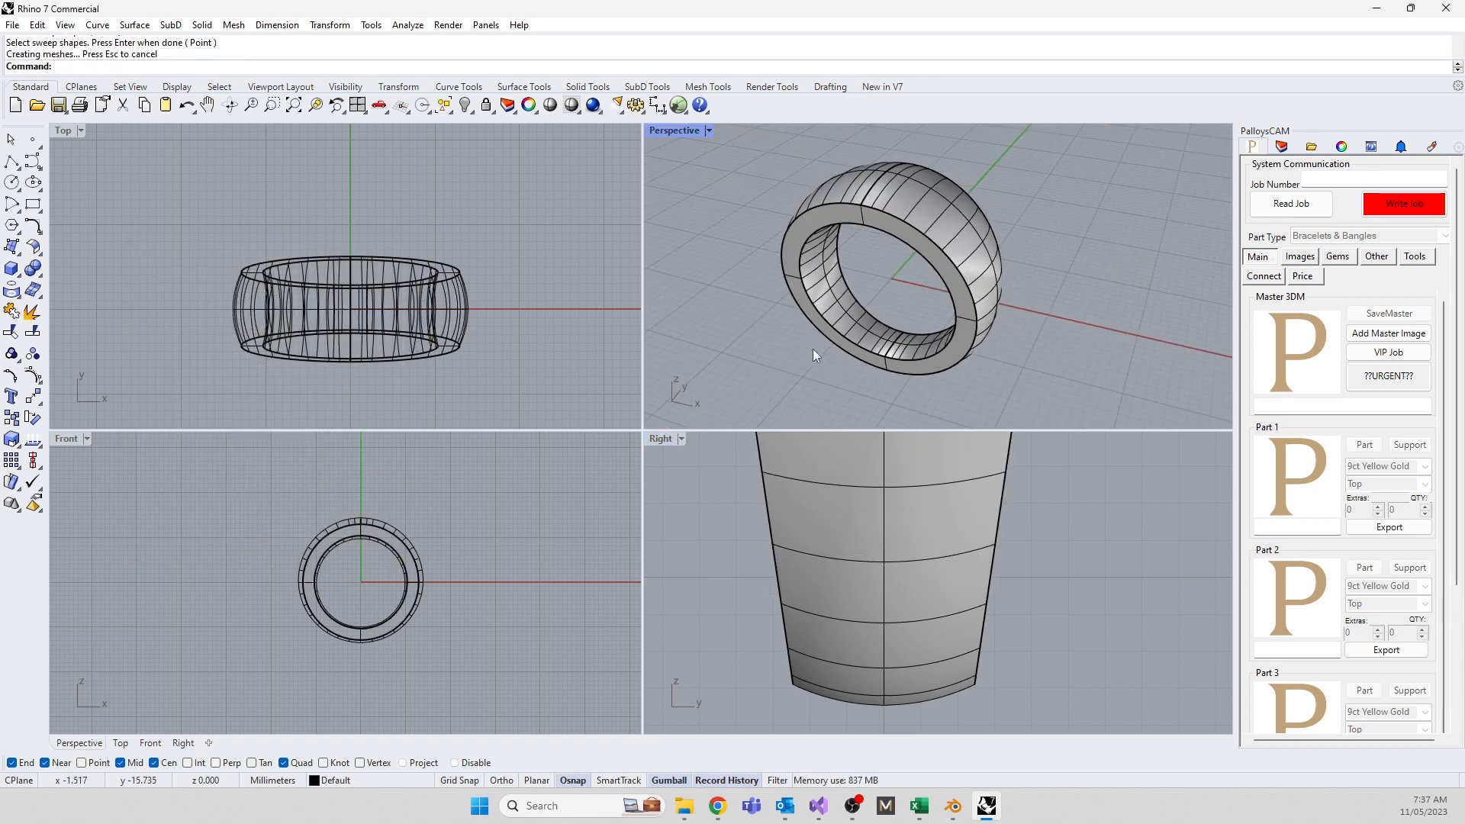
# Select all ring pieces and join them with Ctrl+J, acknowledging the history warning
pyautogui.click(244, 490)
pyautogui.hotkey('ctrl', 'a')
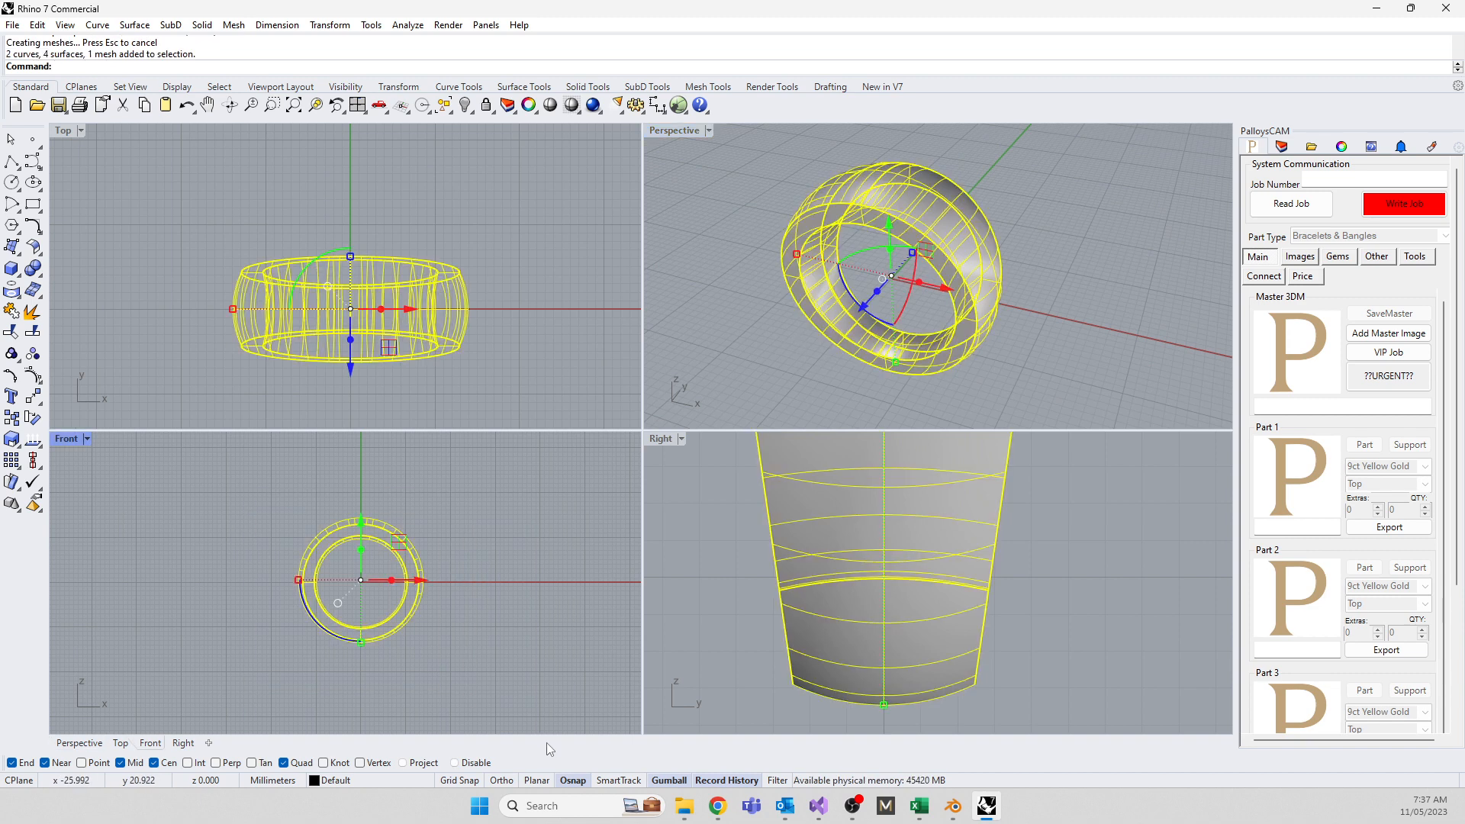
pyautogui.hotkey('ctrl', 'j')
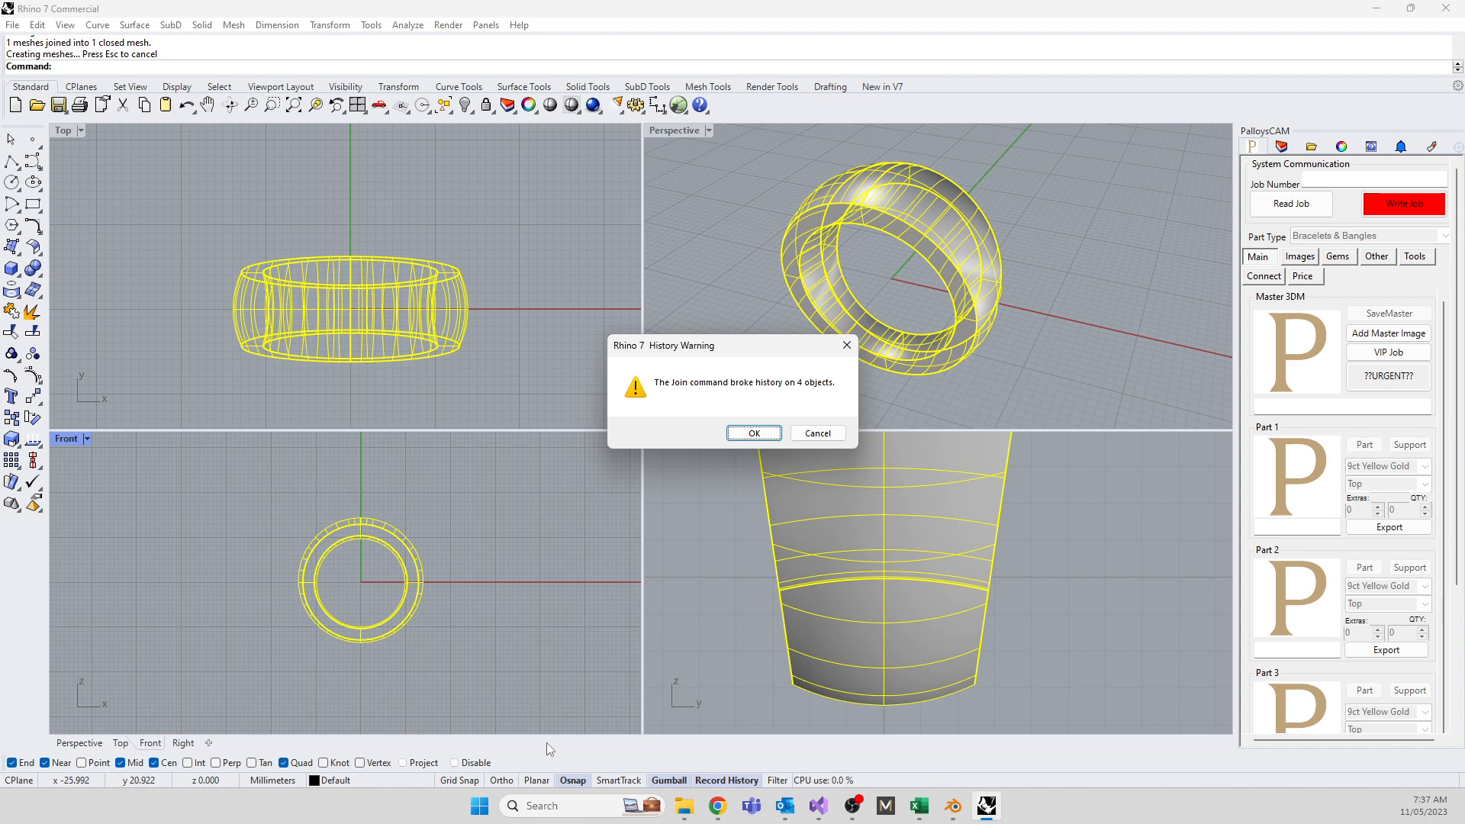
pyautogui.click(754, 432)
pyautogui.rightClick(719, 782)
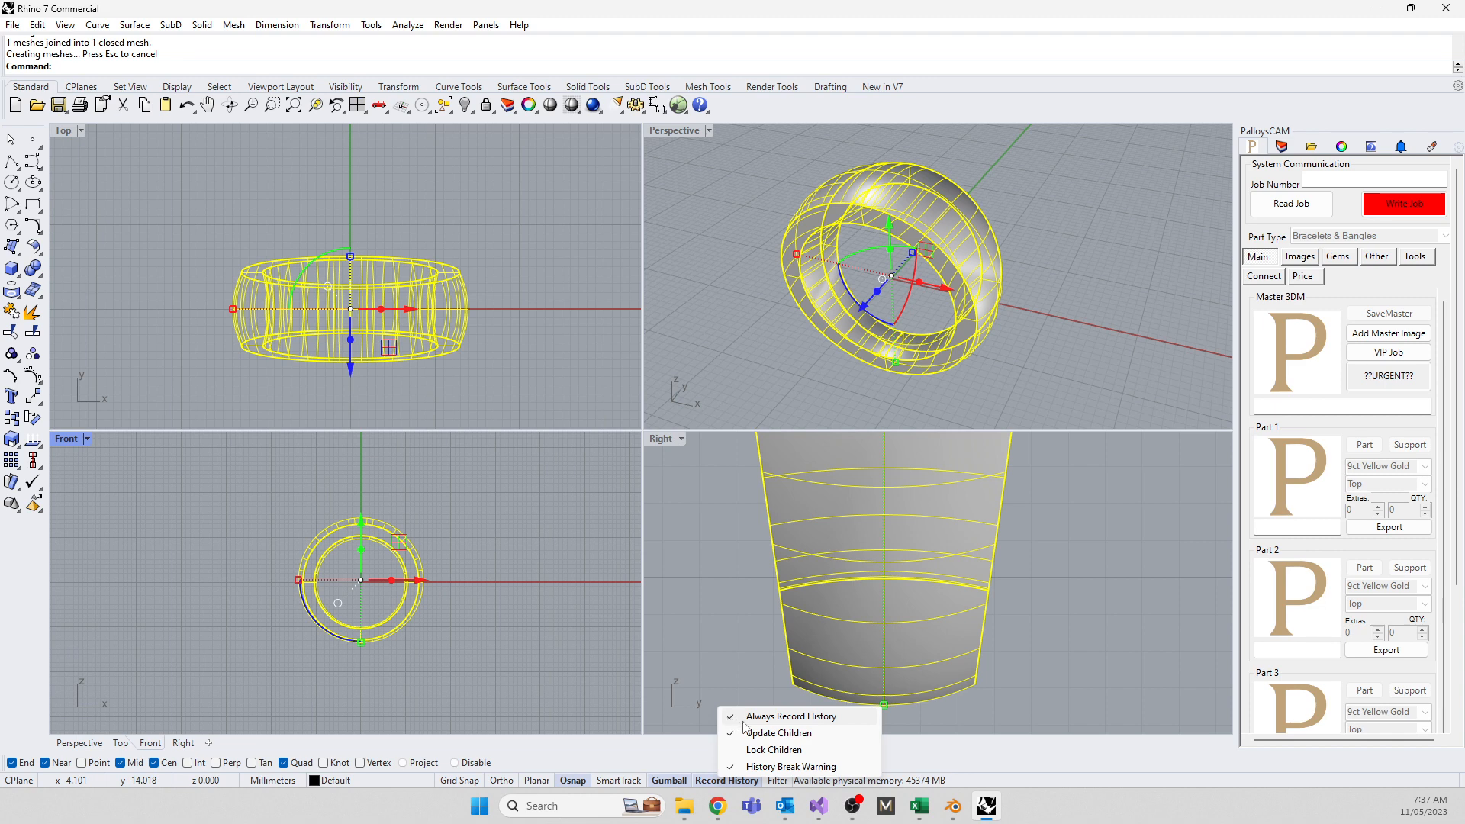
pyautogui.click(717, 643)
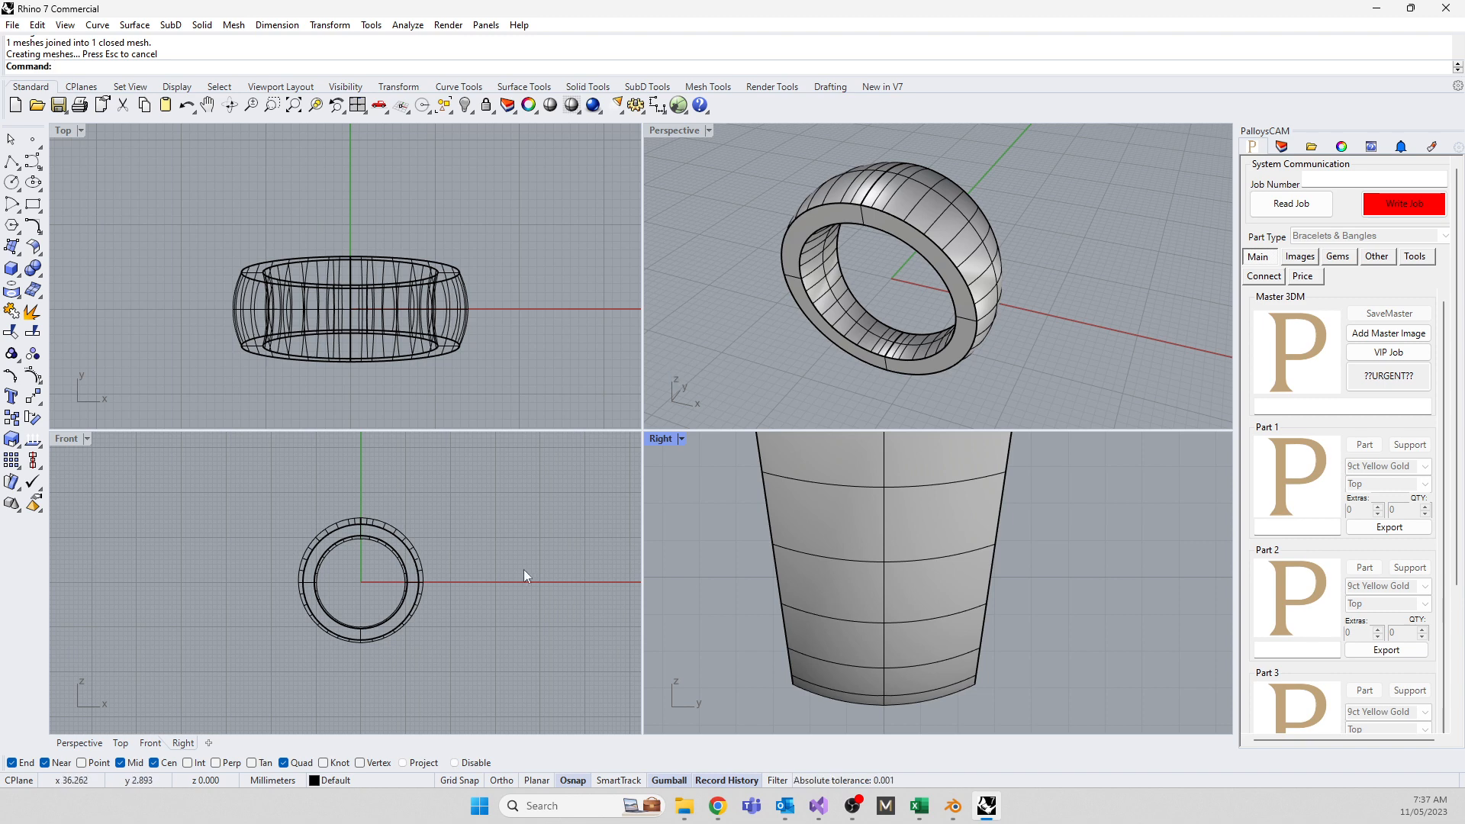
pyautogui.scroll(-3, 766, 350)
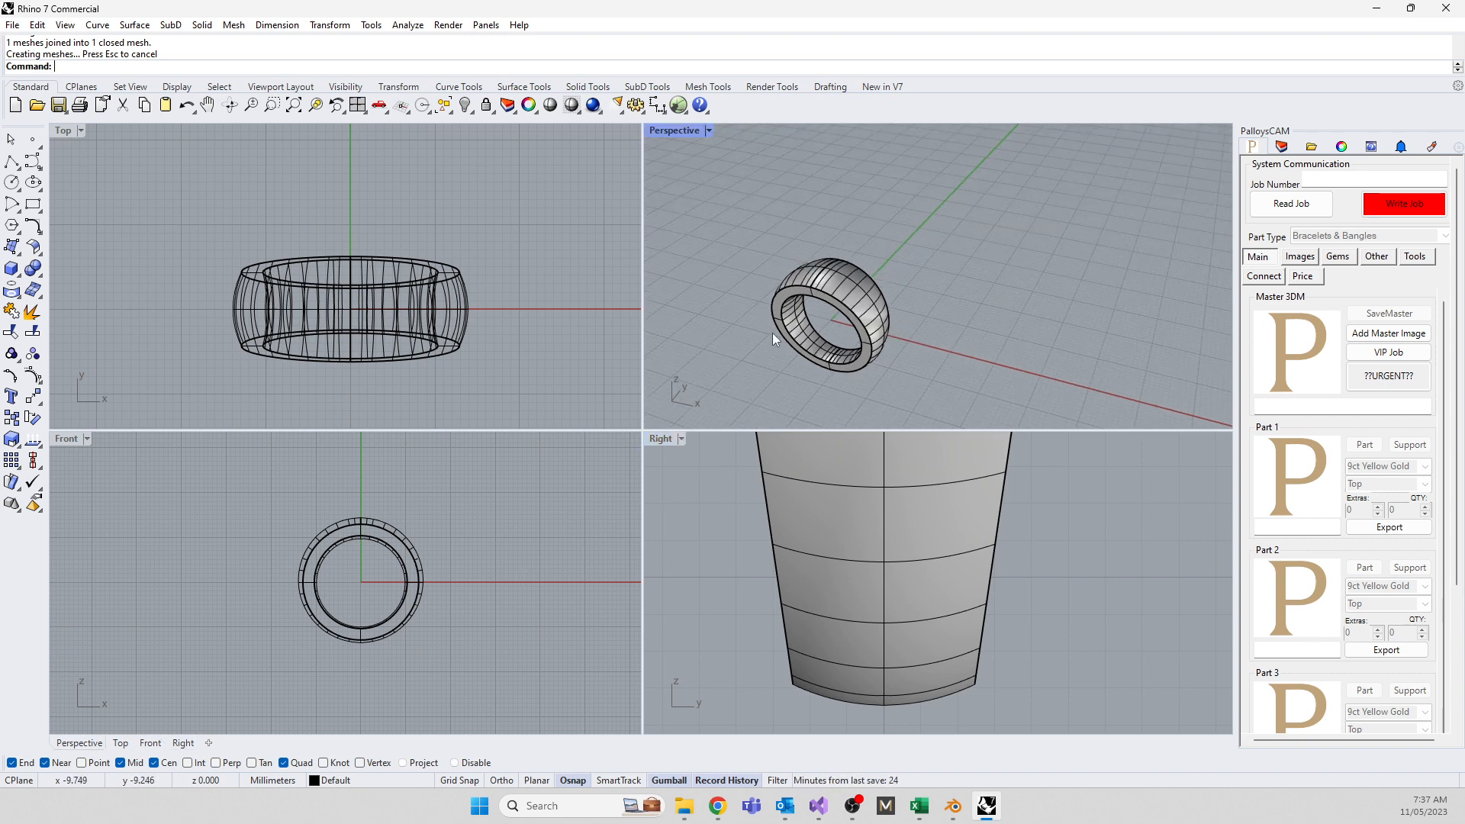
pyautogui.scroll(-3, 448, 294)
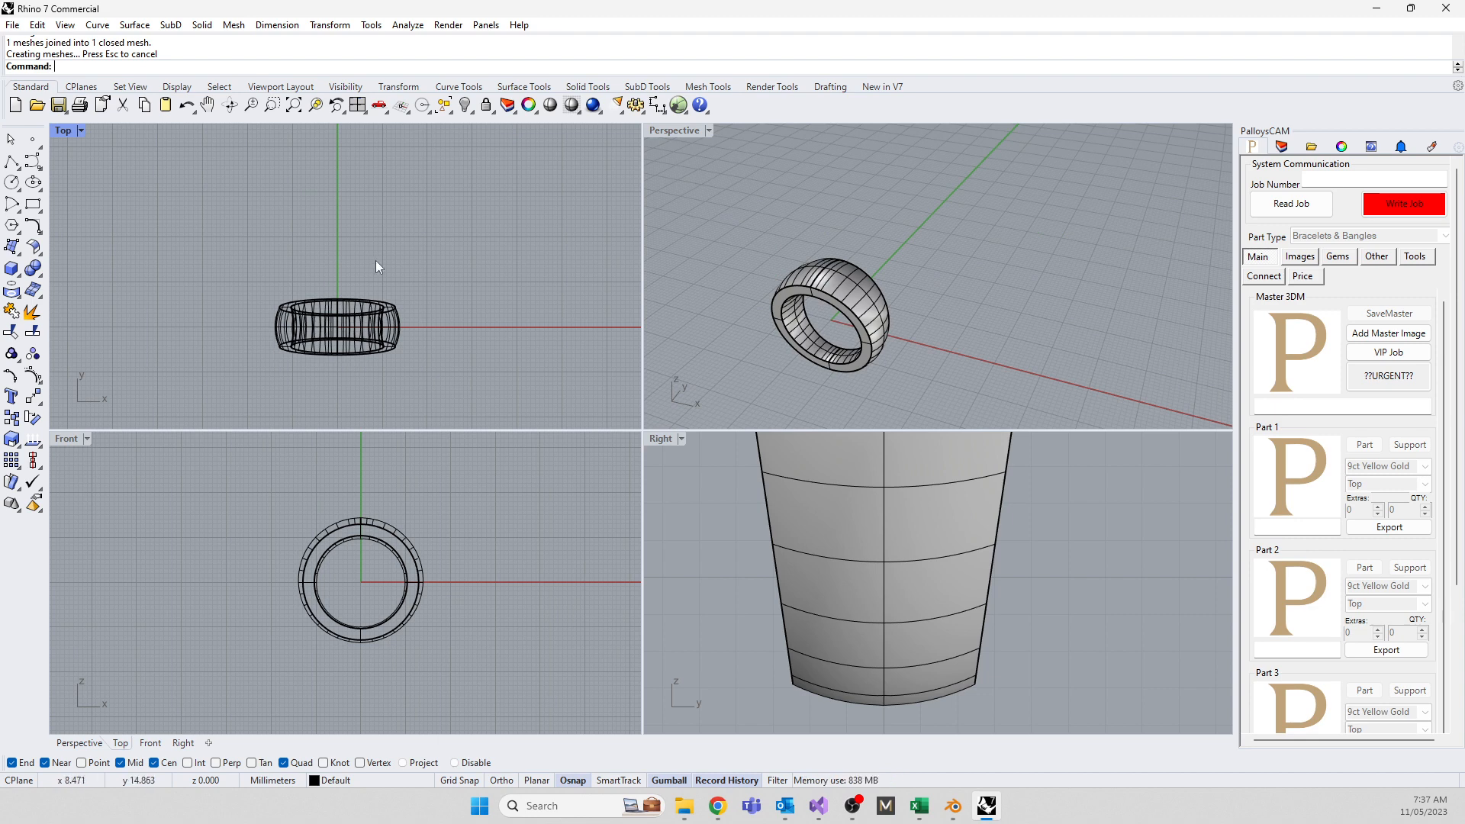
# Draw a circle beside the ring in the Front view
pyautogui.click(12, 183)
pyautogui.click(505, 535)
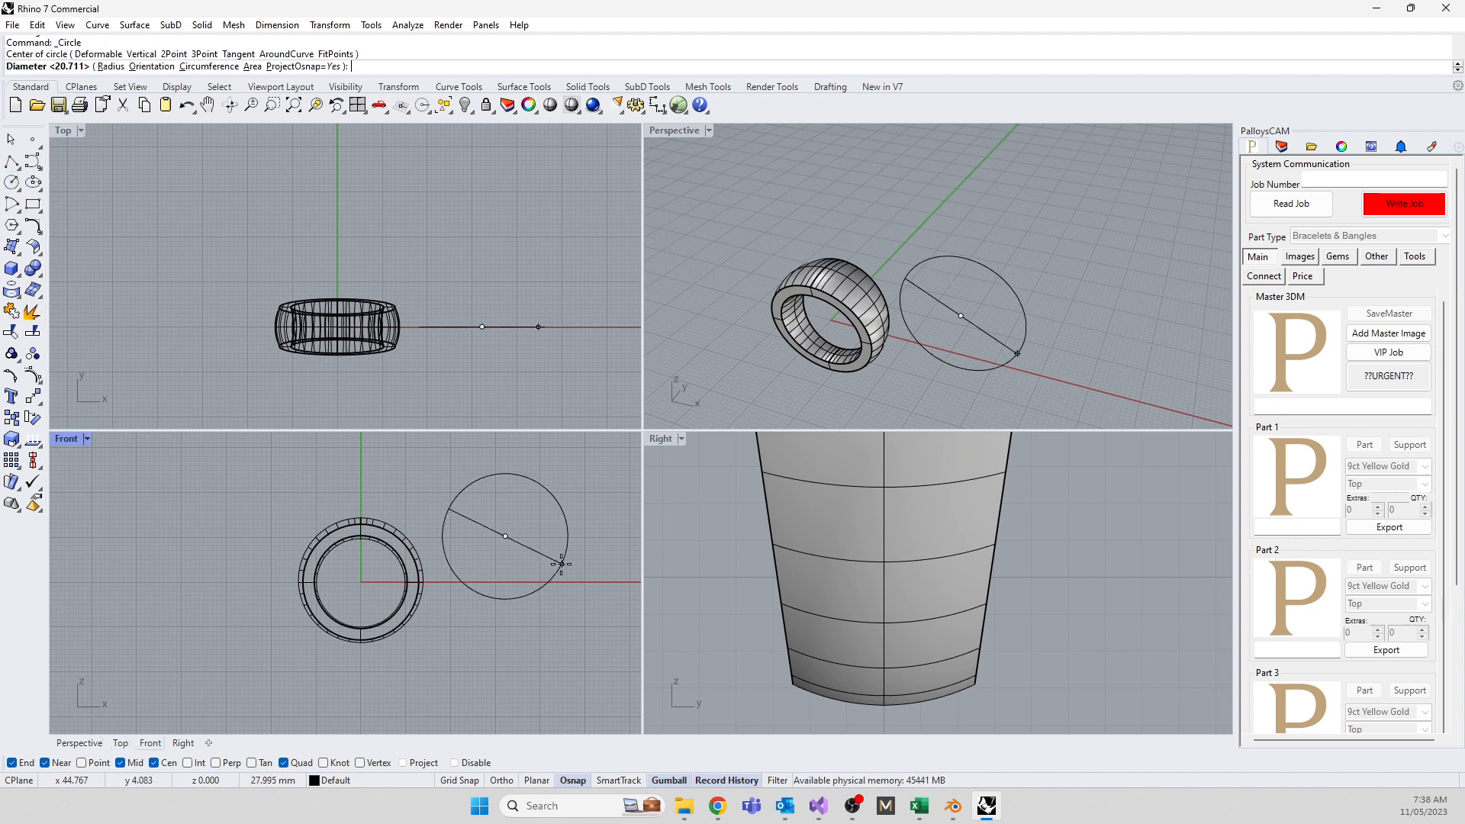
pyautogui.click(505, 576)
pyautogui.click(514, 580)
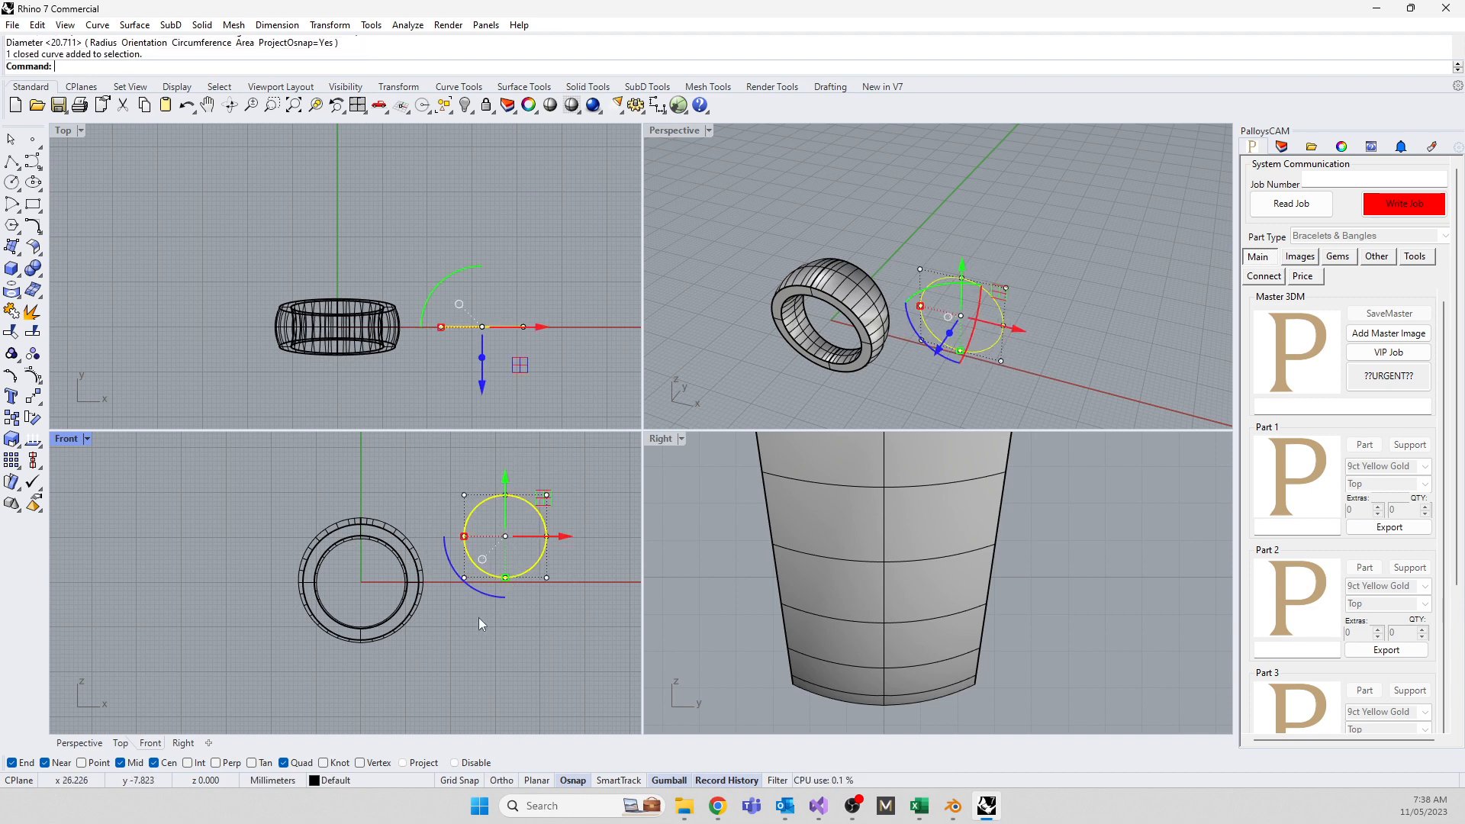
# Measure the circle's length with Len, reading 57.711 mm
pyautogui.write('Length')
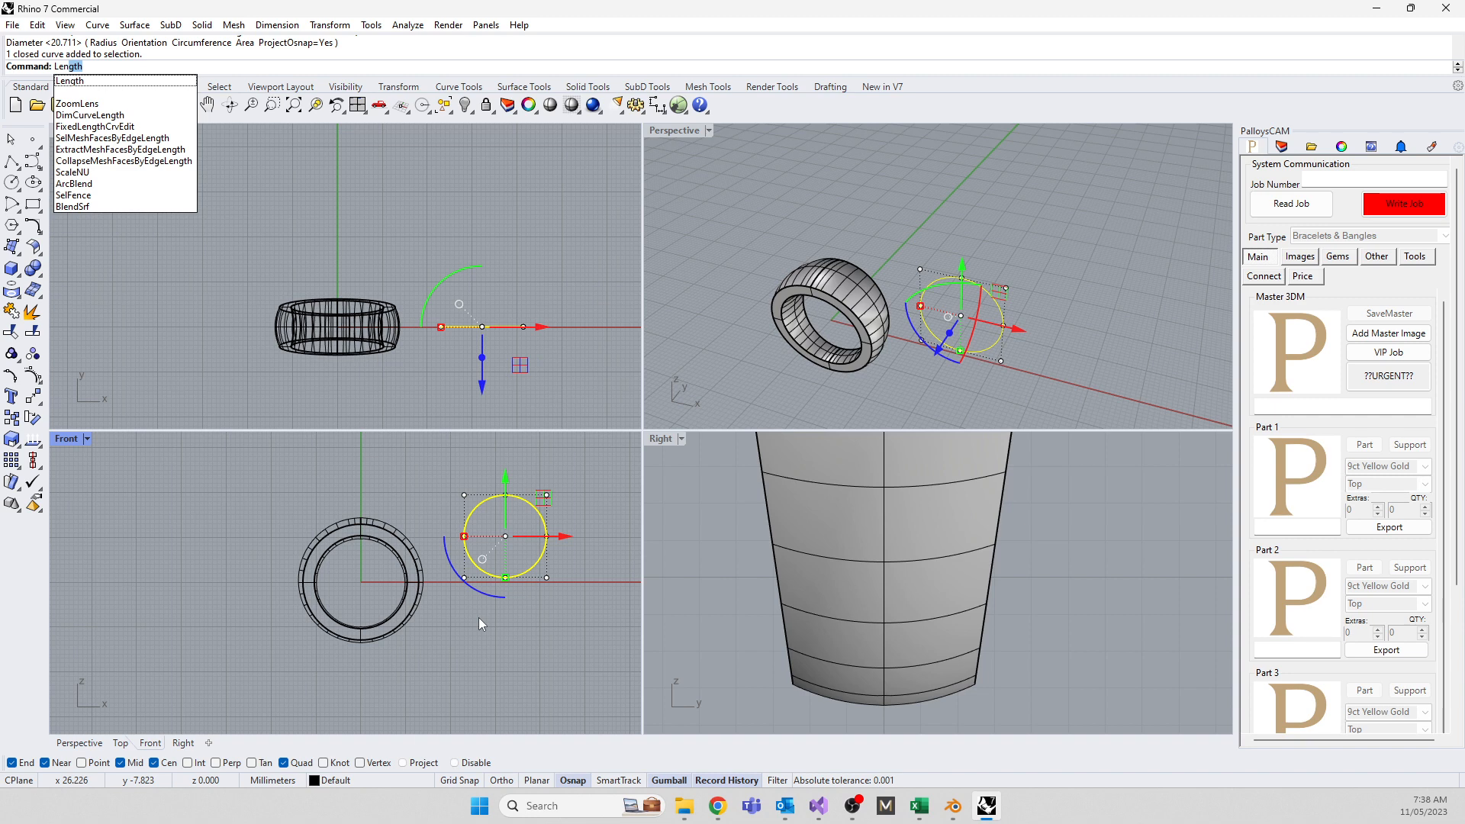
pyautogui.click(74, 82)
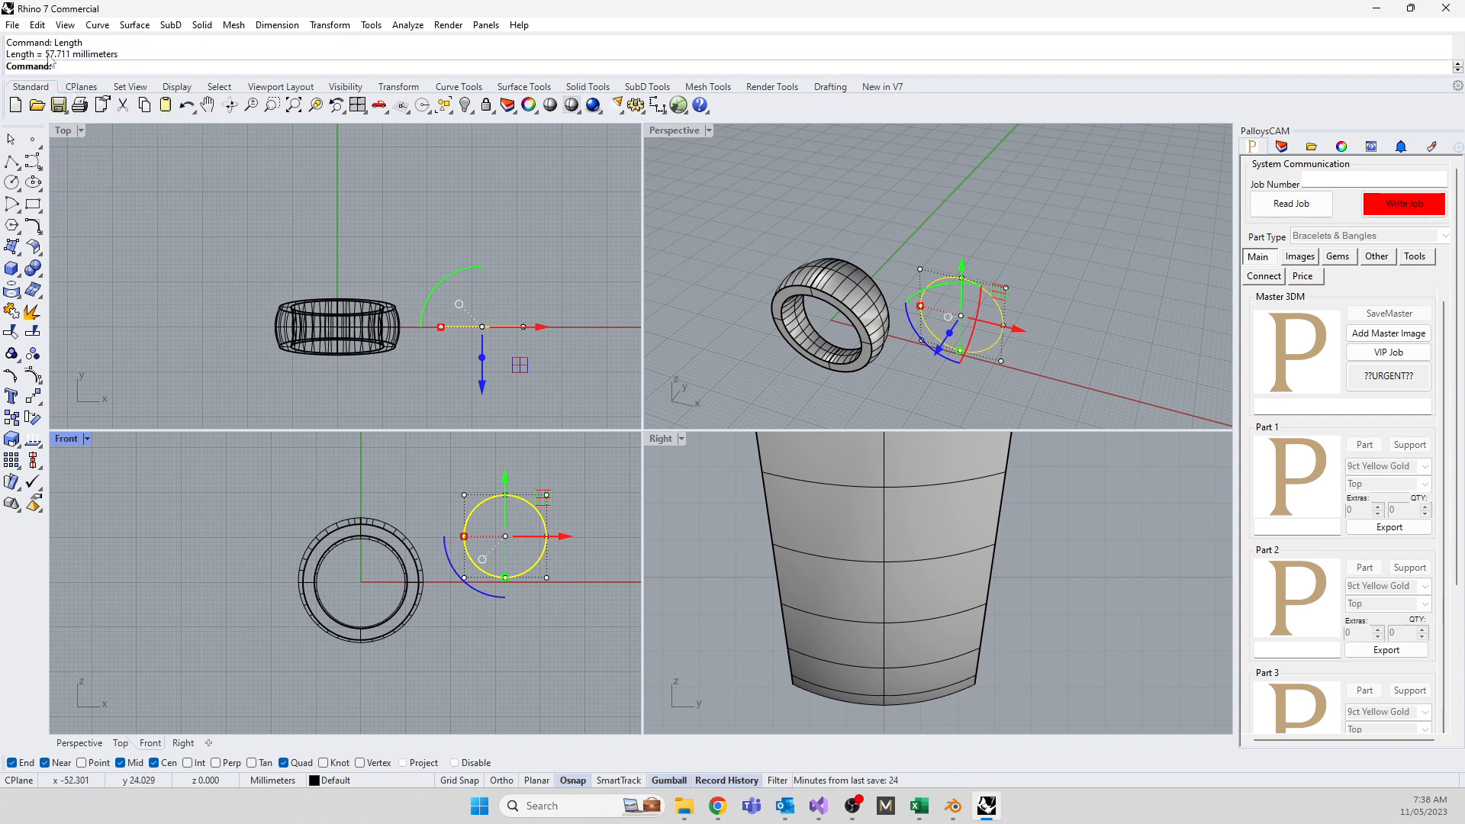
pyautogui.moveTo(46, 57); pyautogui.dragTo(74, 61)
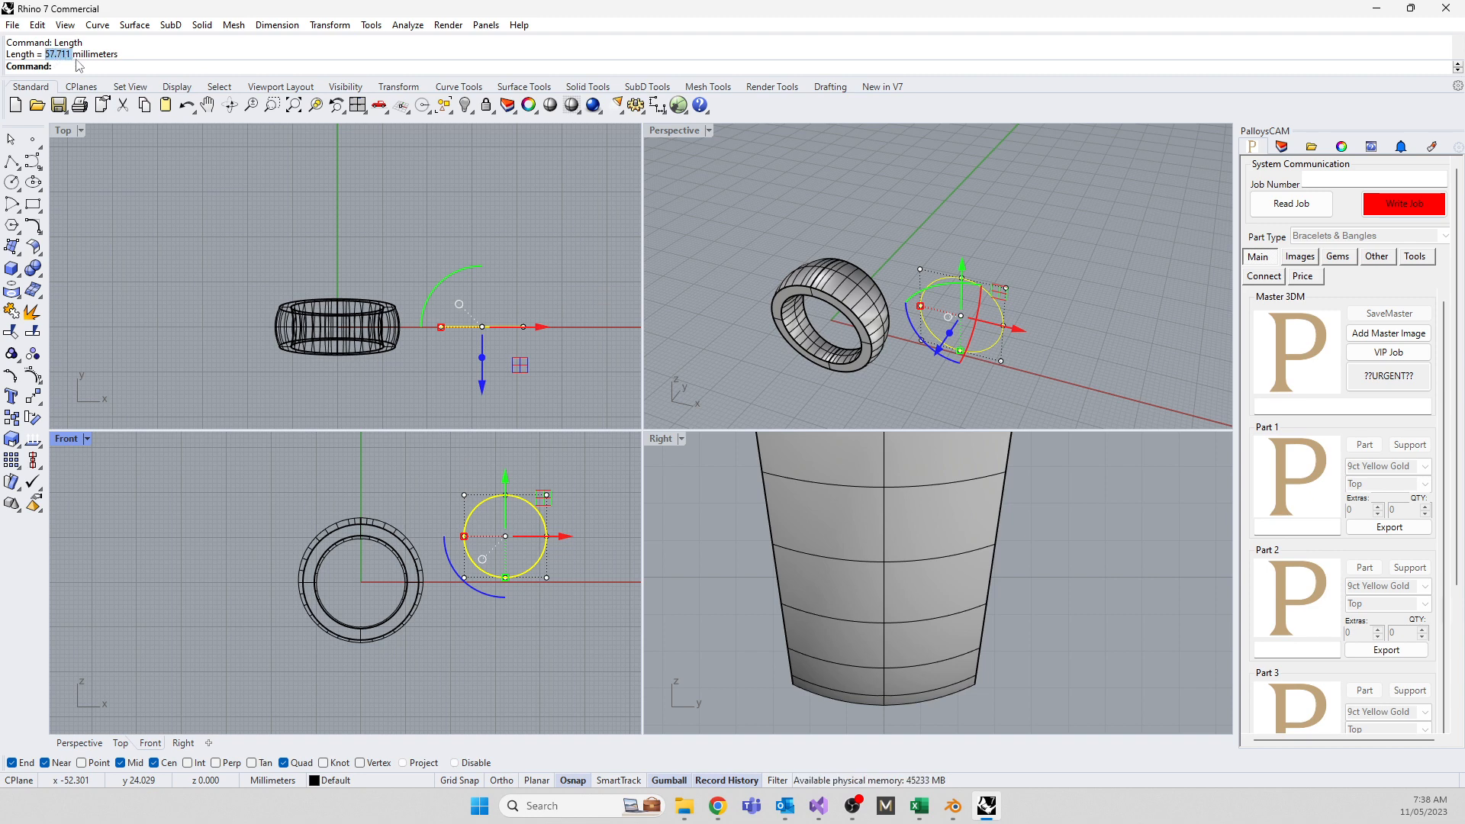
pyautogui.click(76, 65)
# Draw a 57.711 mm line above the ring in the Top view with Ortho off
pyautogui.click(129, 197)
pyautogui.click(11, 161)
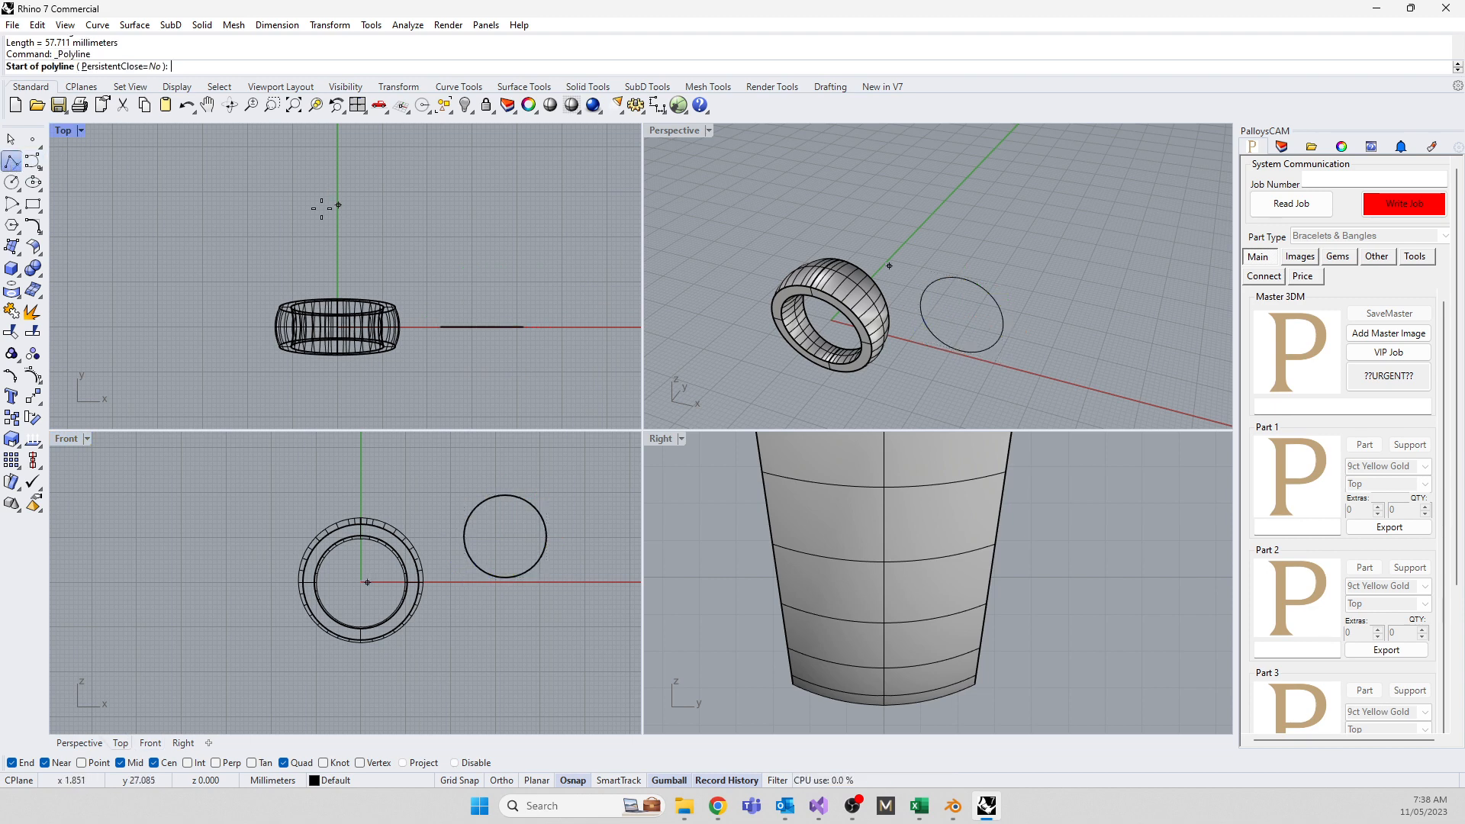
pyautogui.click(283, 210)
pyautogui.press('F8')
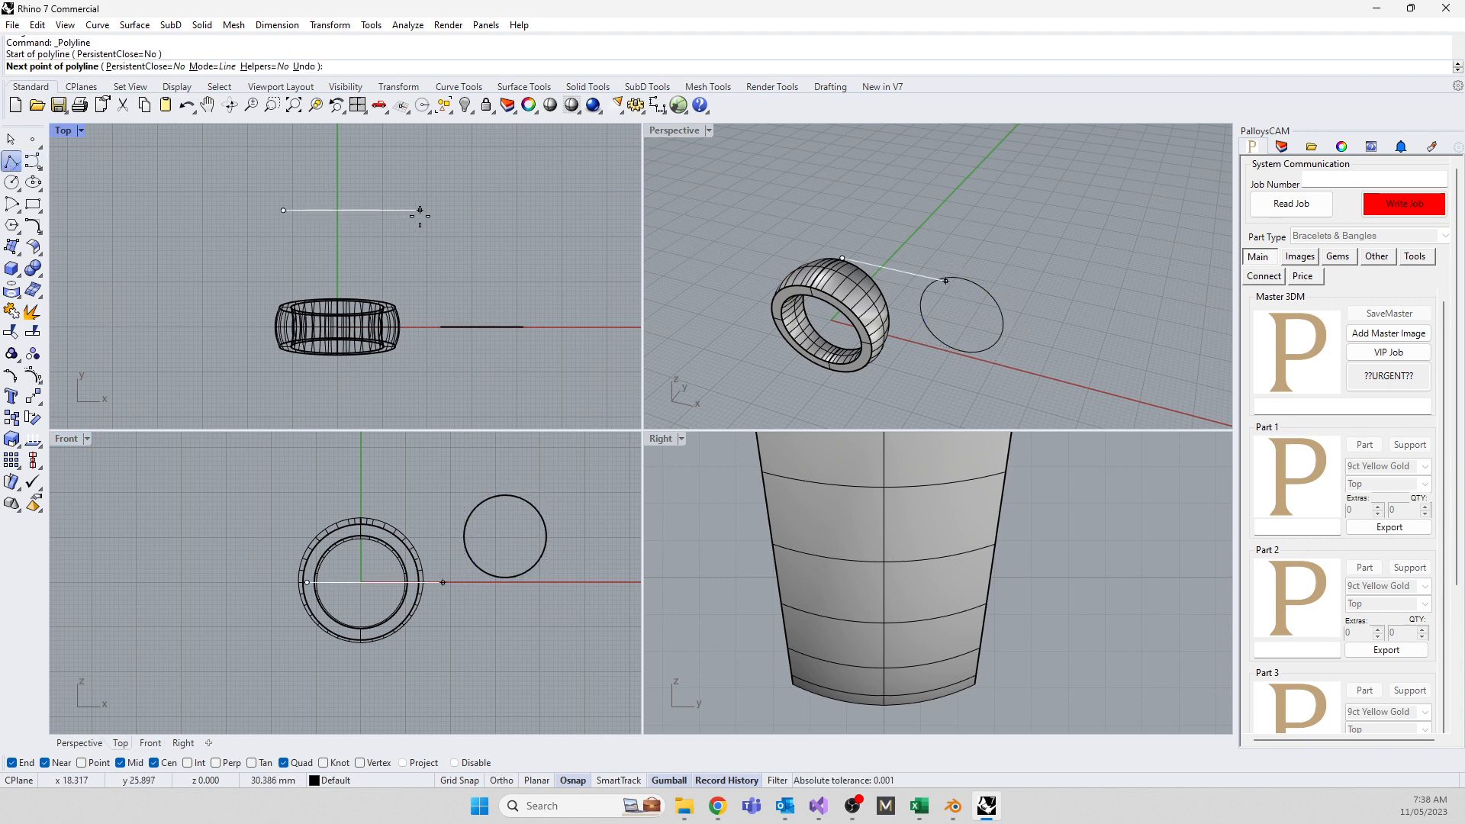
pyautogui.write('57.711')
pyautogui.press('Return')
pyautogui.press('Return')
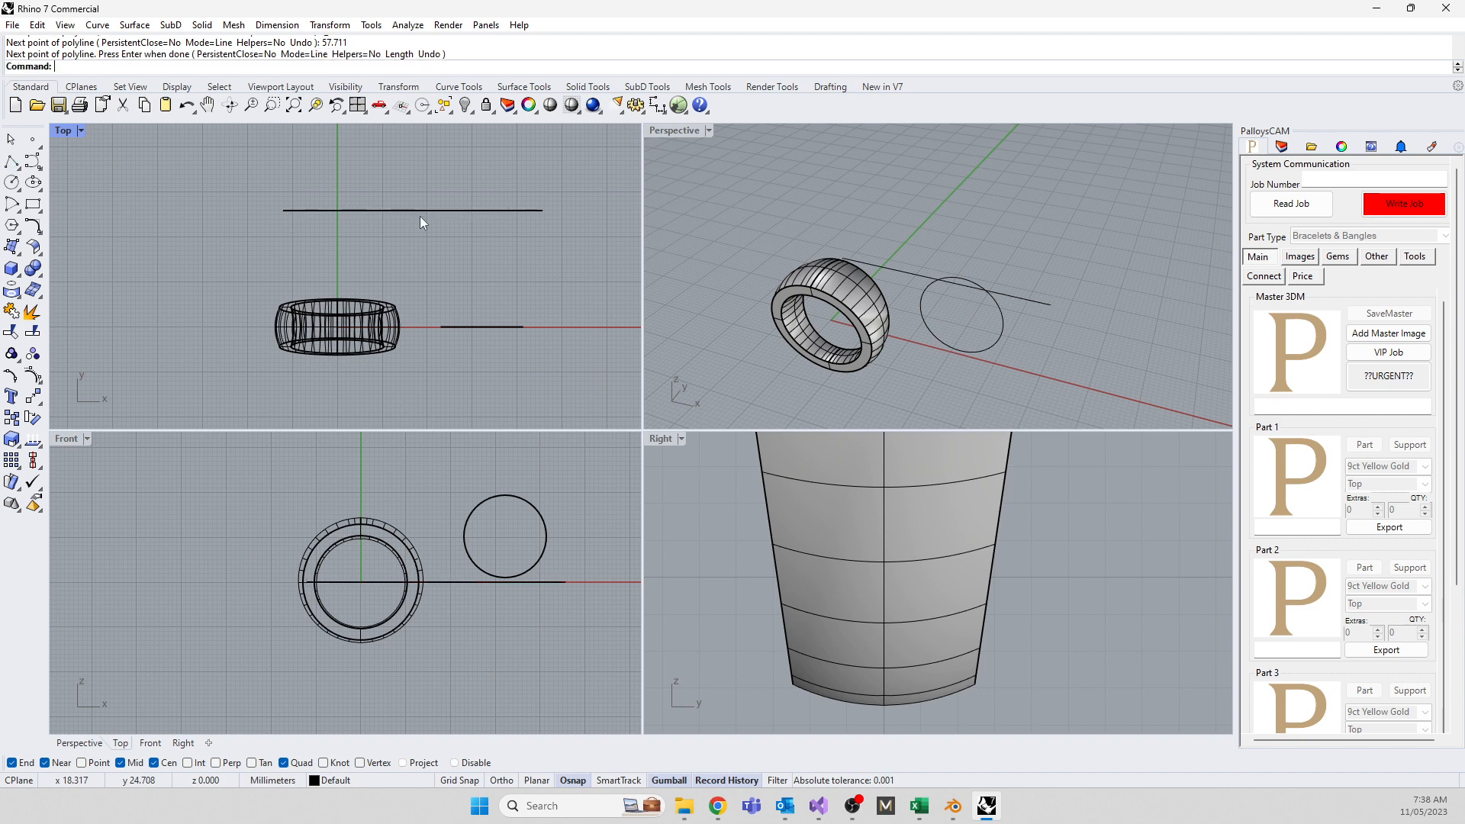
# Move the line slightly down so it starts at the ring's centre
pyautogui.click(908, 273)
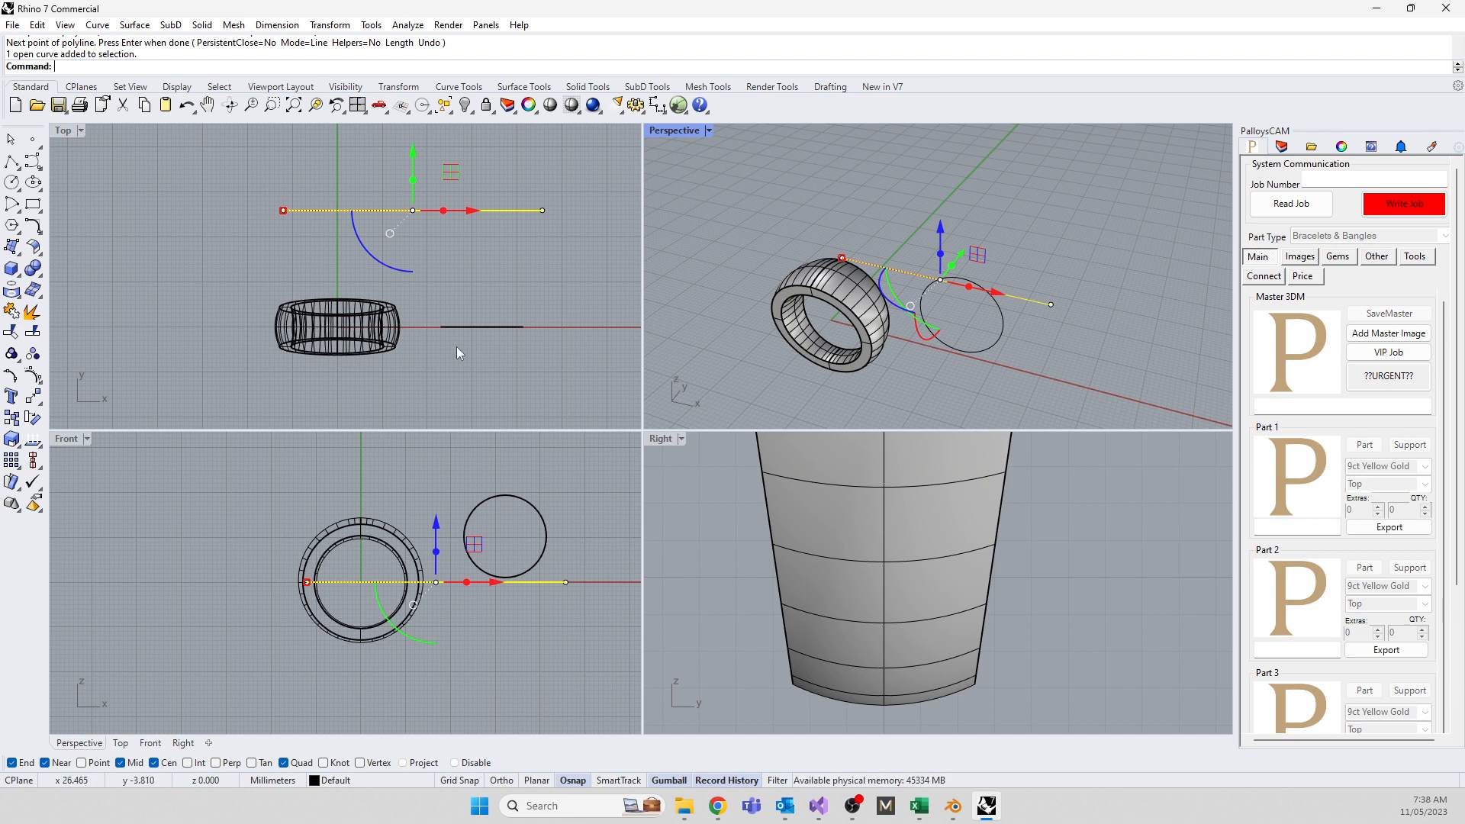
pyautogui.click(451, 366)
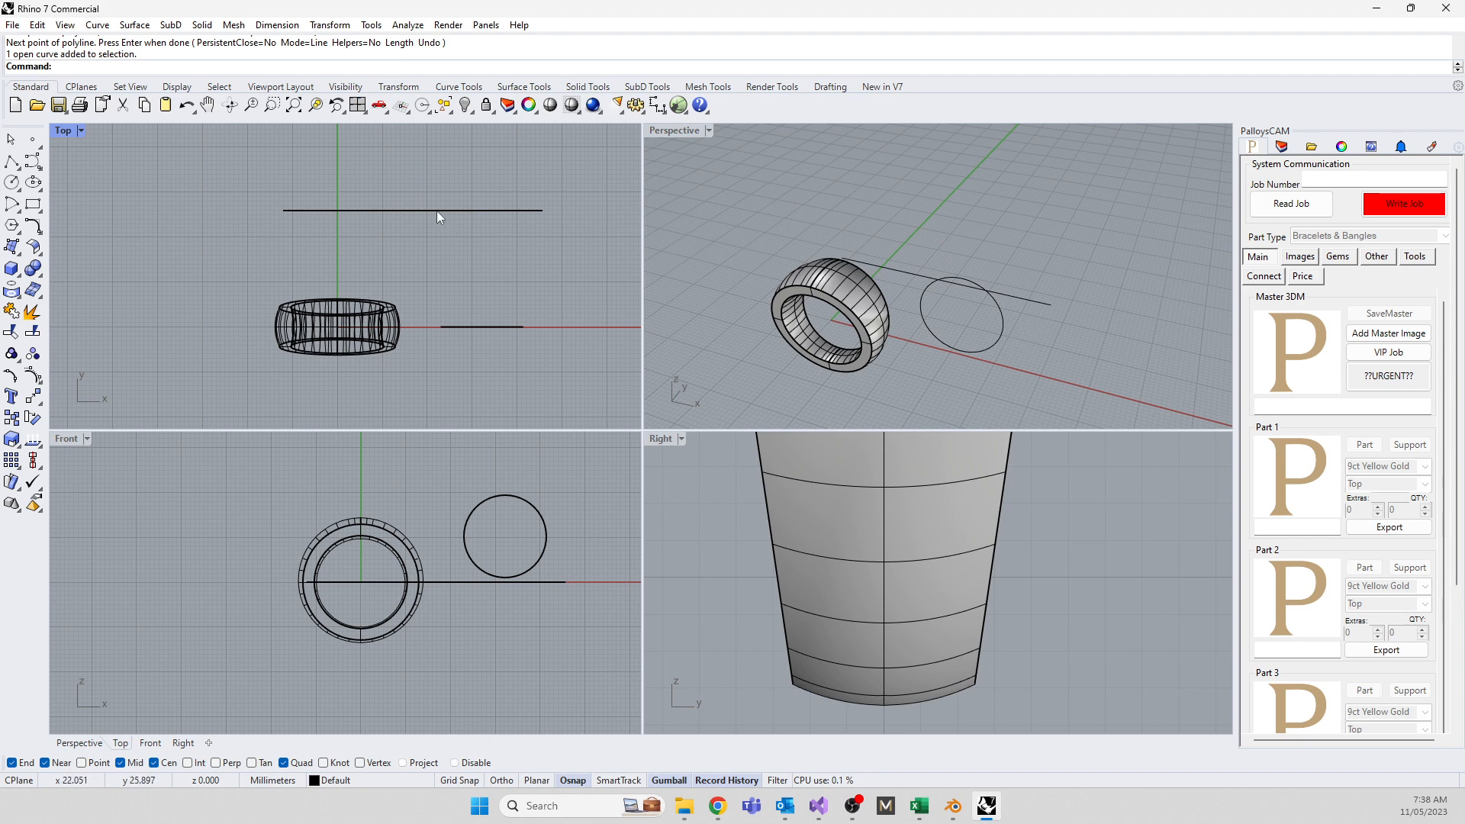
pyautogui.moveTo(436, 211); pyautogui.dragTo(508, 276)
pyautogui.click(463, 349)
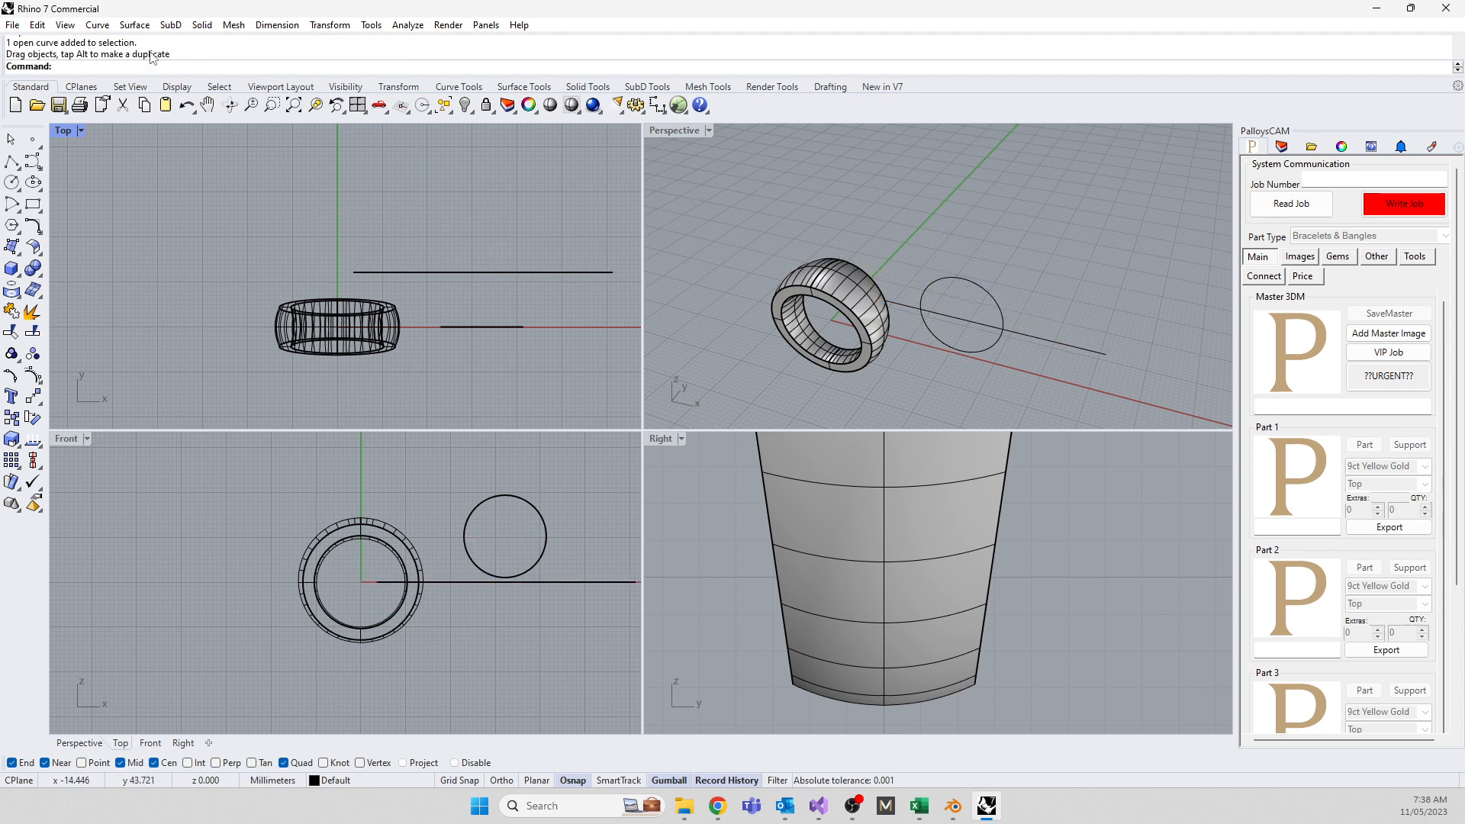
pyautogui.click(203, 25)
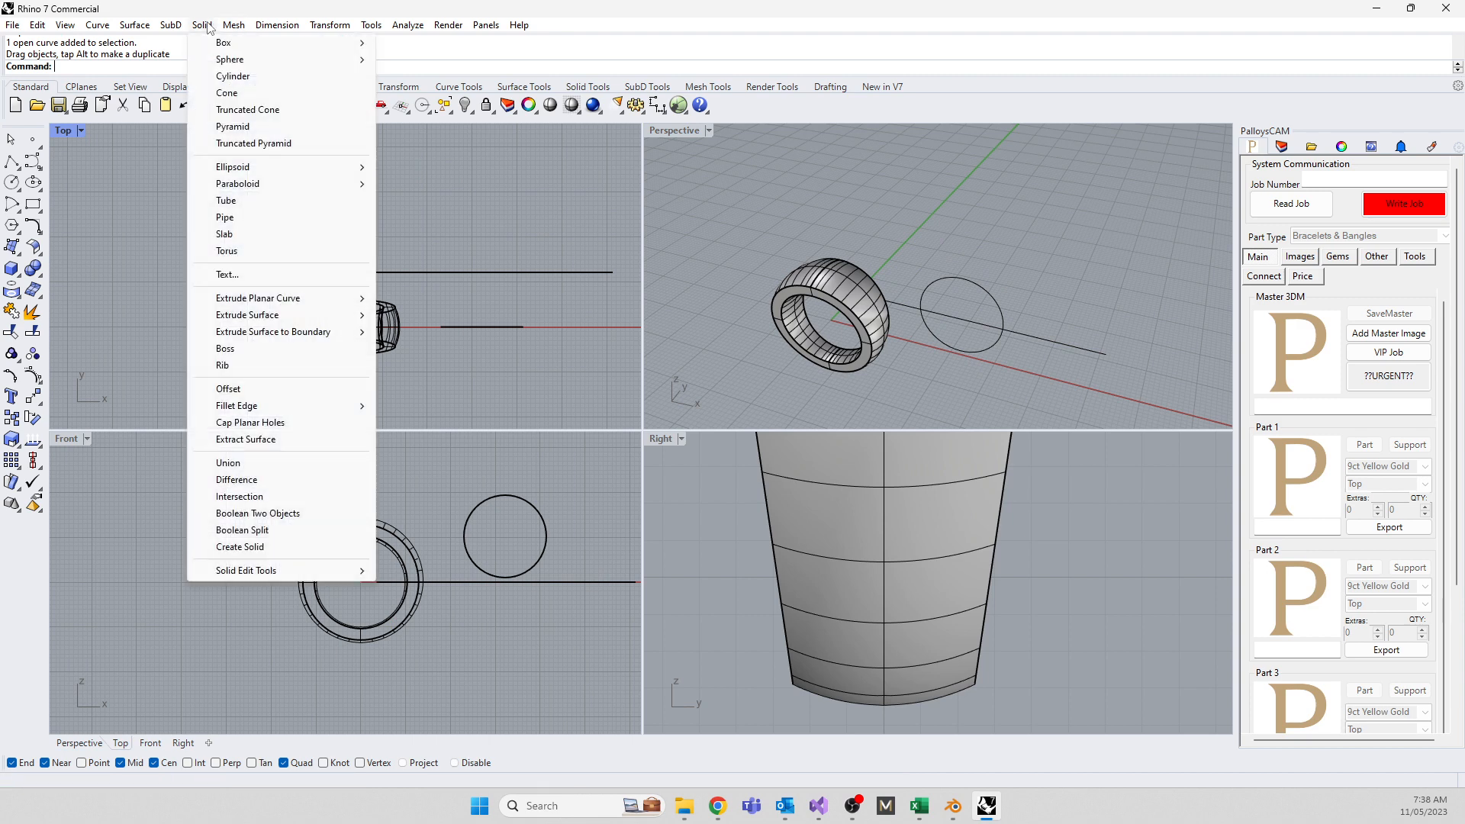
pyautogui.click(233, 276)
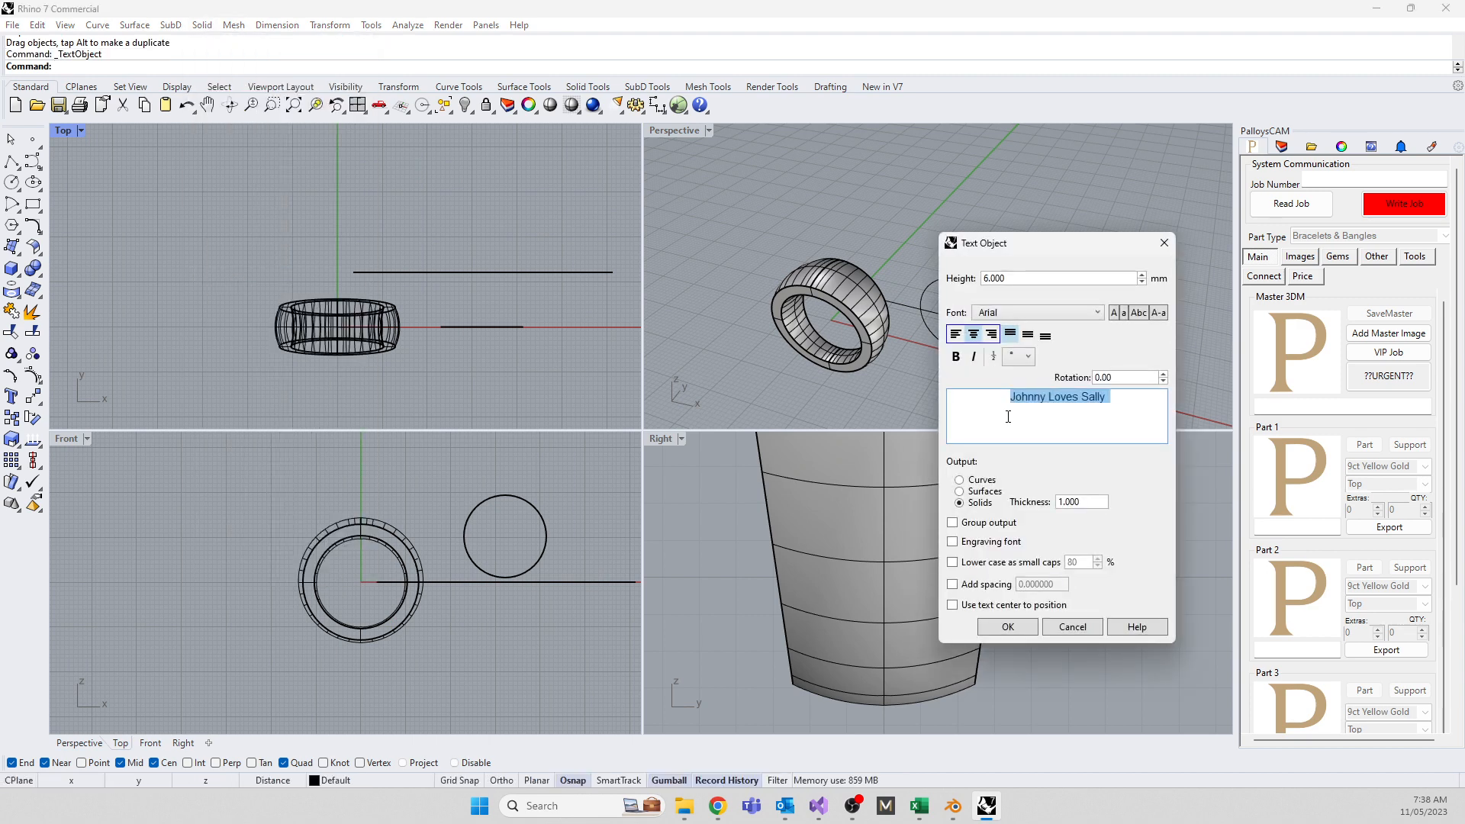
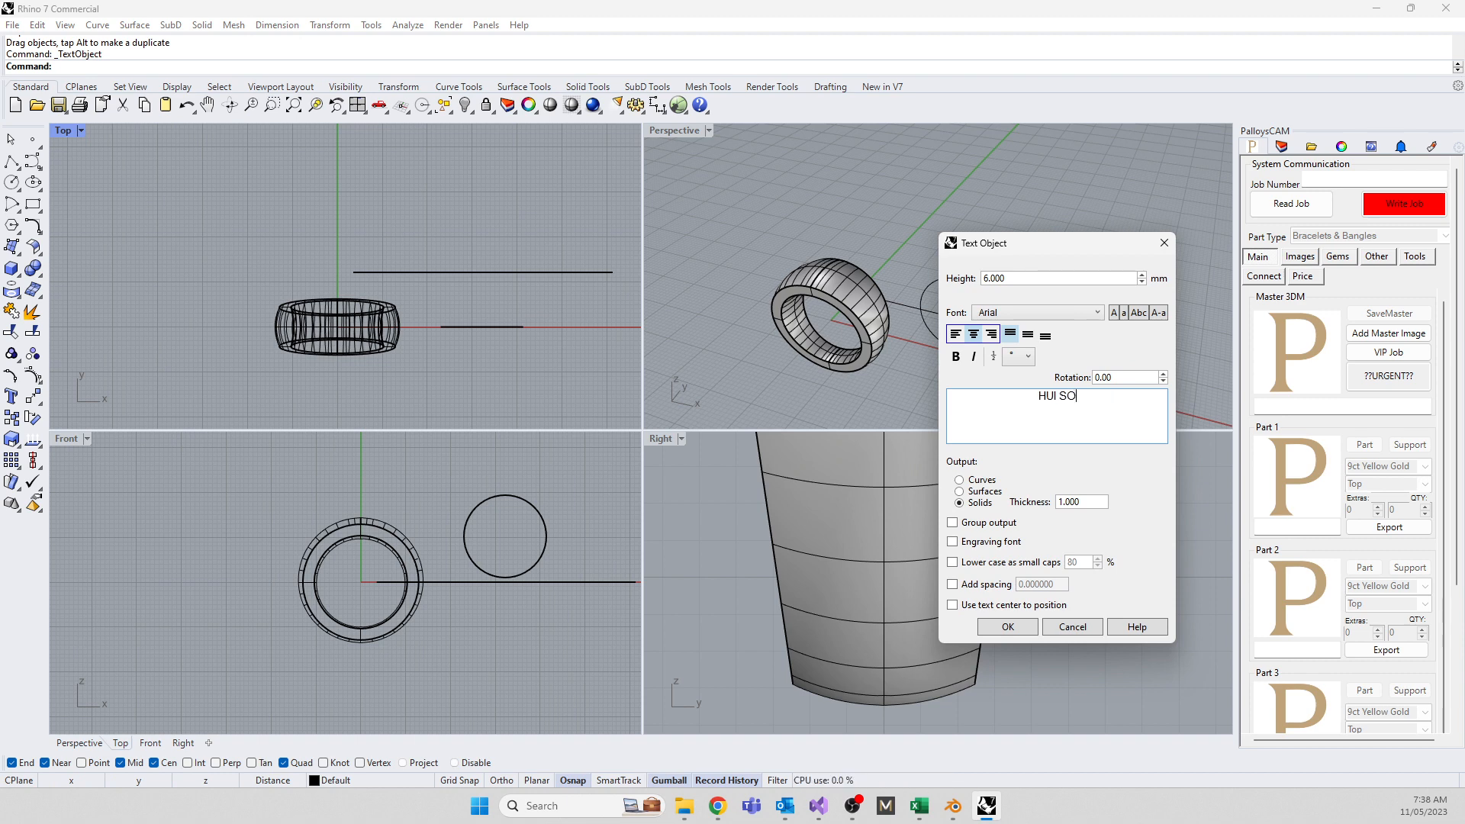
pyautogui.write('9K')
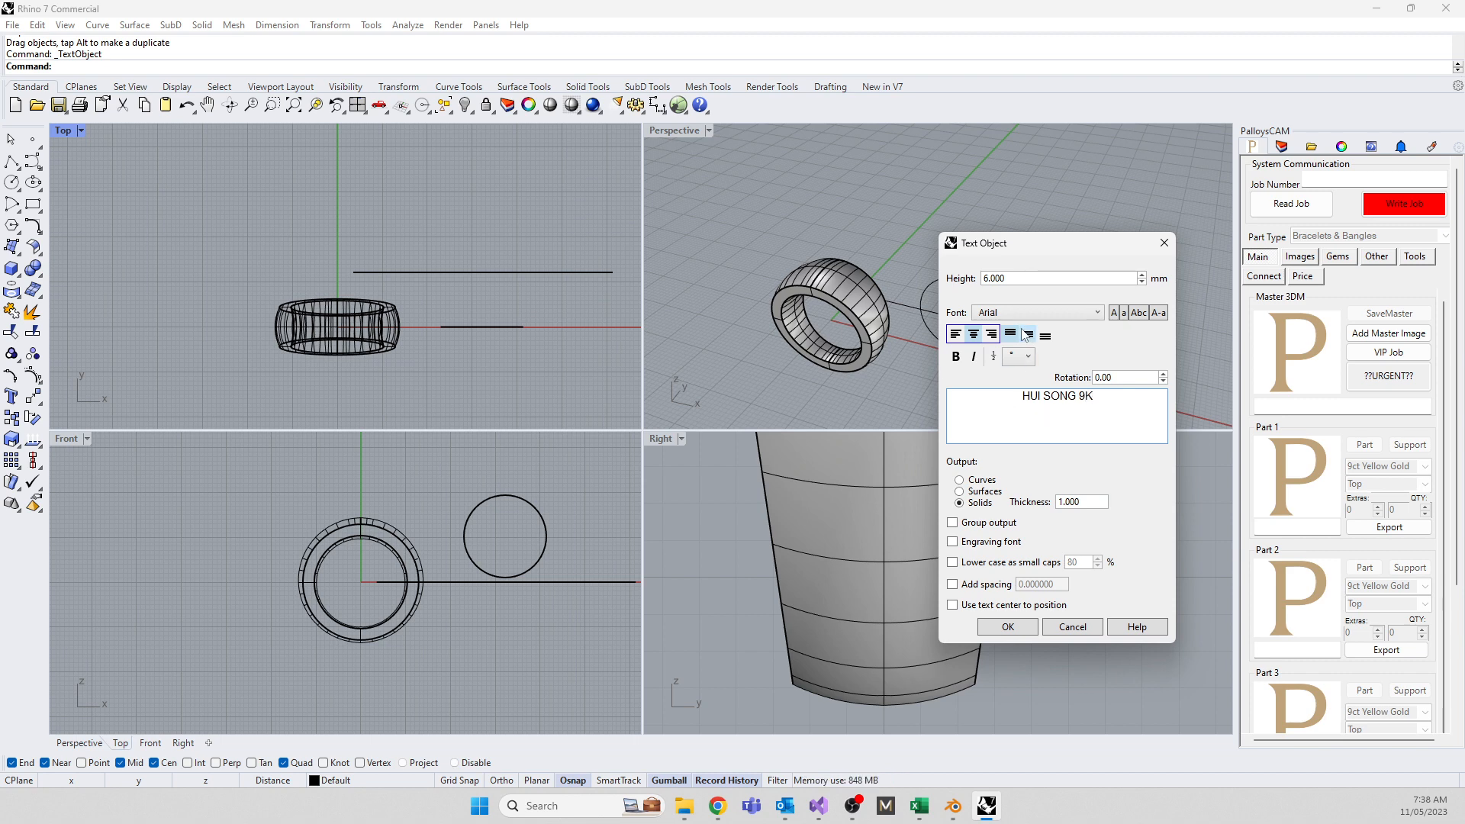
pyautogui.click(971, 356)
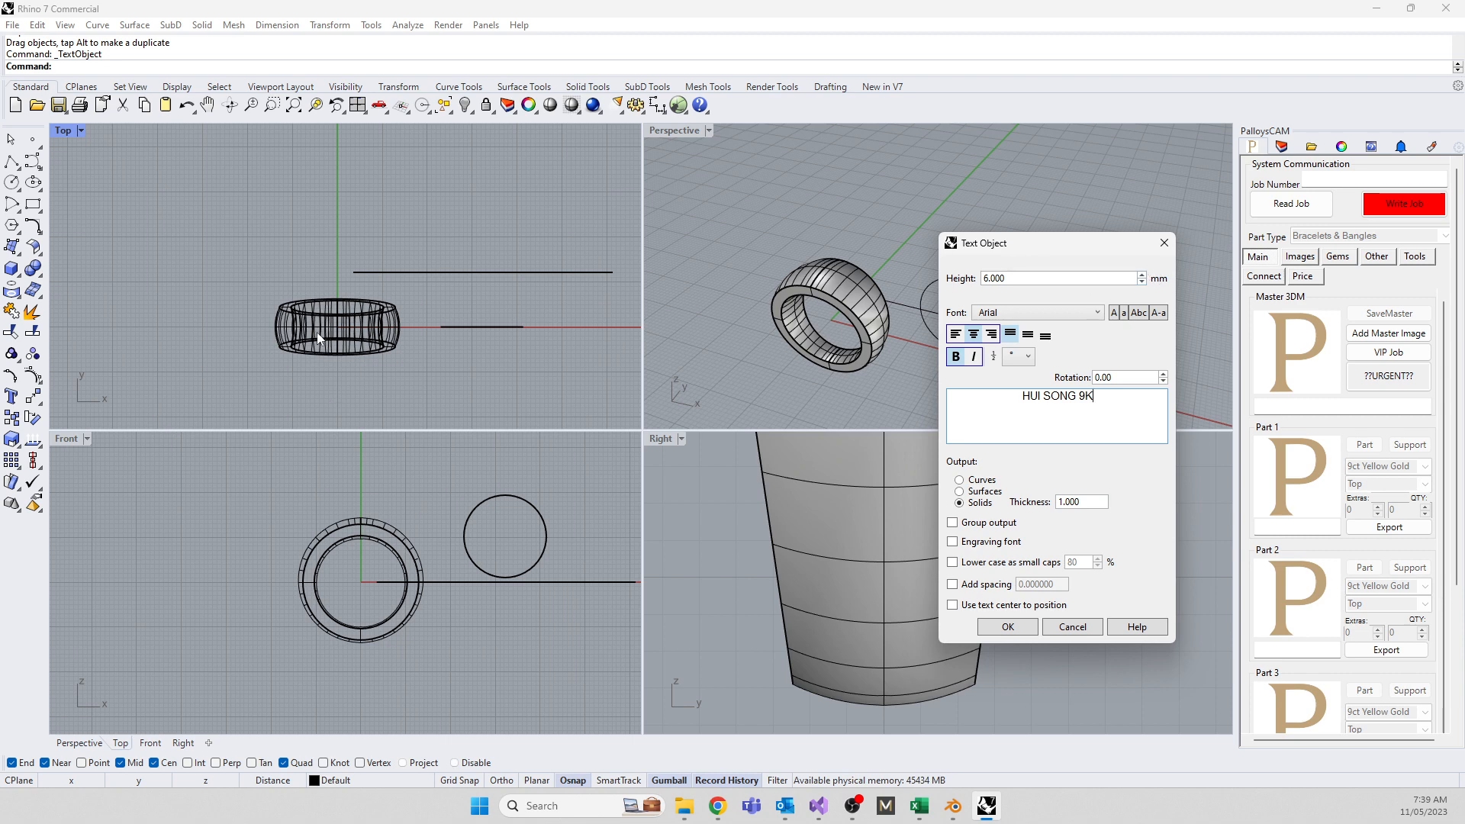
pyautogui.moveTo(1015, 277); pyautogui.dragTo(986, 281)
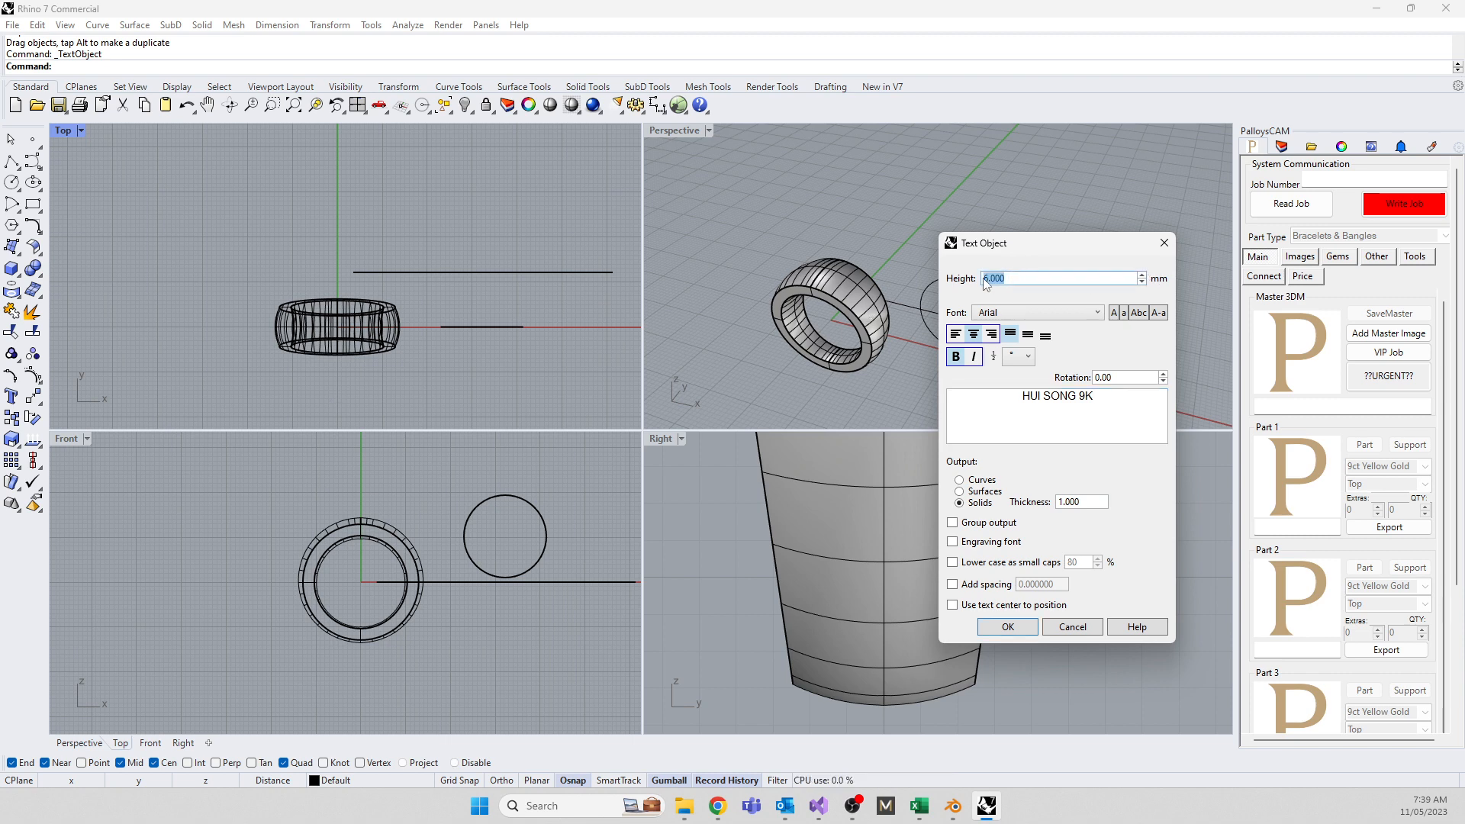
pyautogui.write('2')
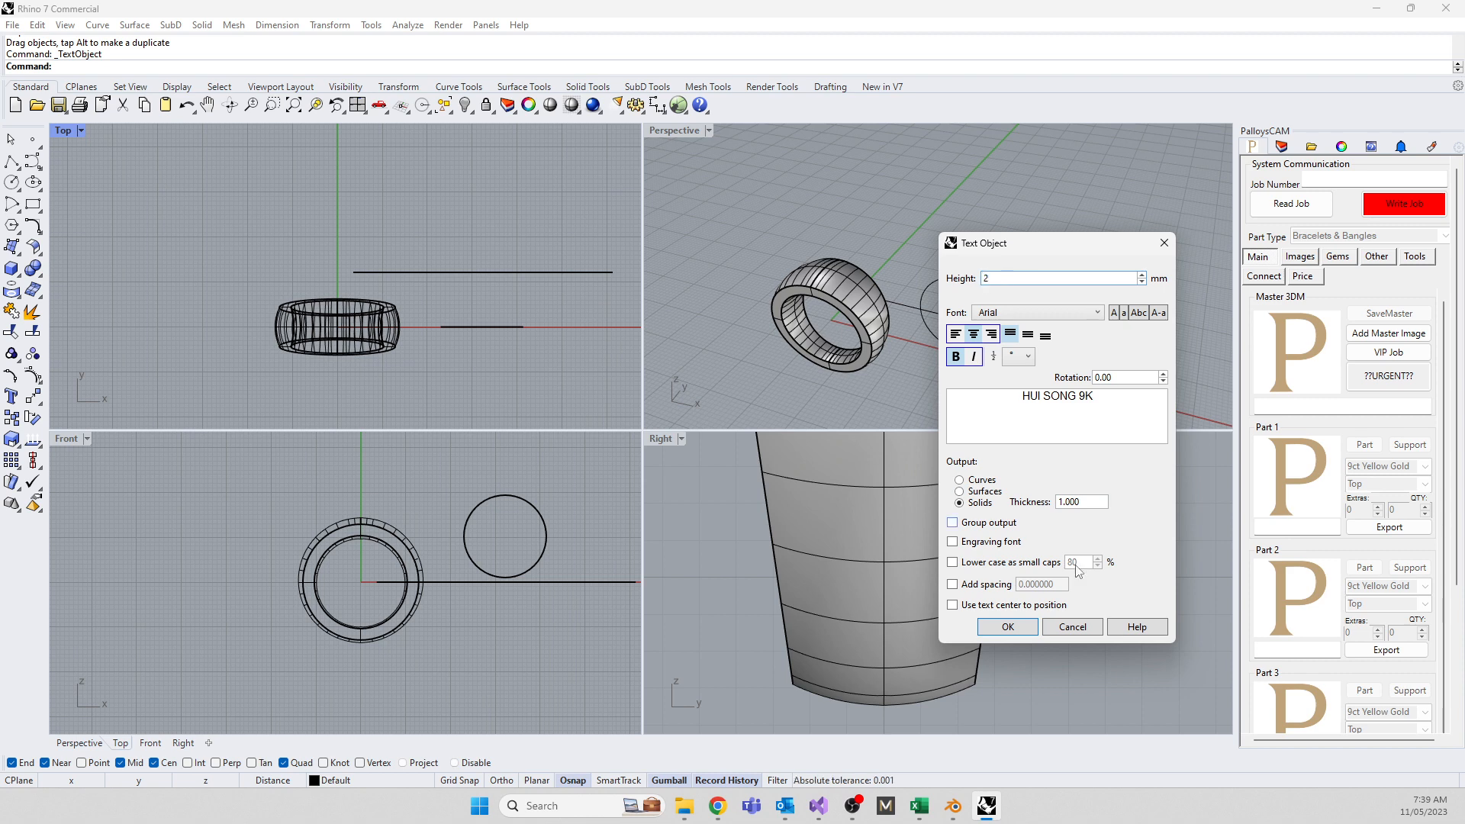
pyautogui.click(1007, 627)
pyautogui.scroll(5, 458, 227)
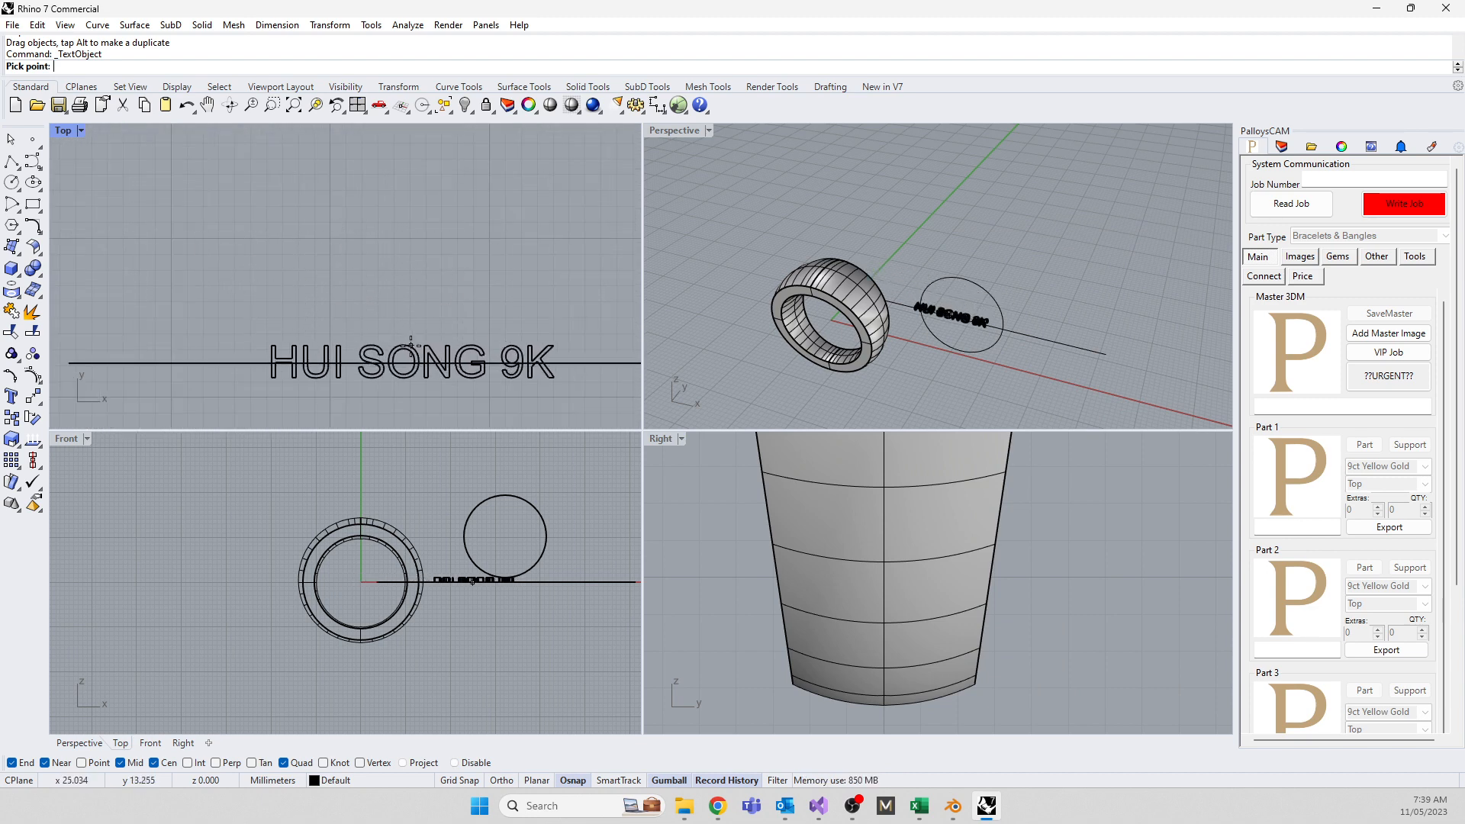
pyautogui.click(429, 347)
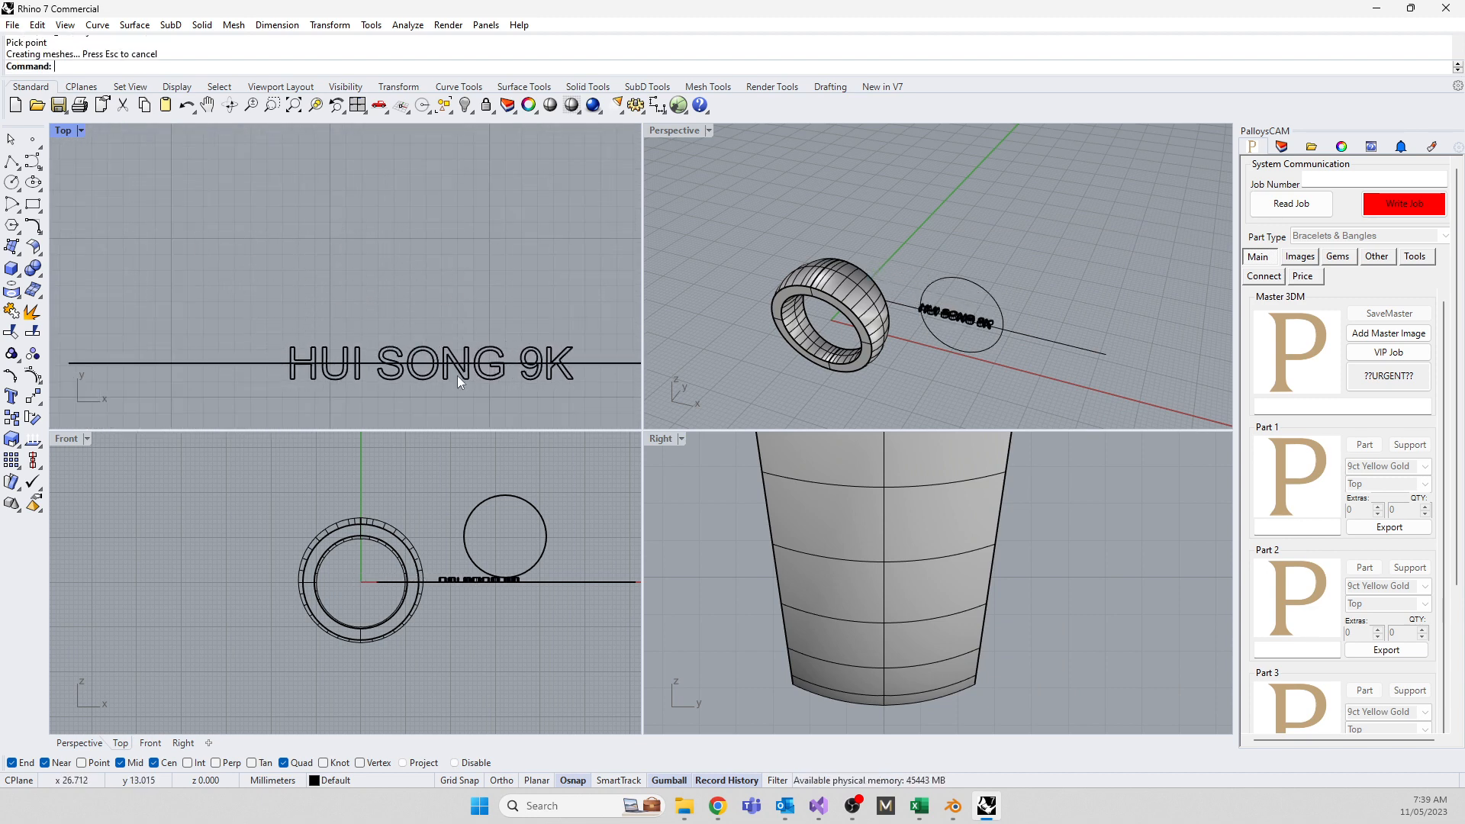
pyautogui.scroll(8, 501, 576)
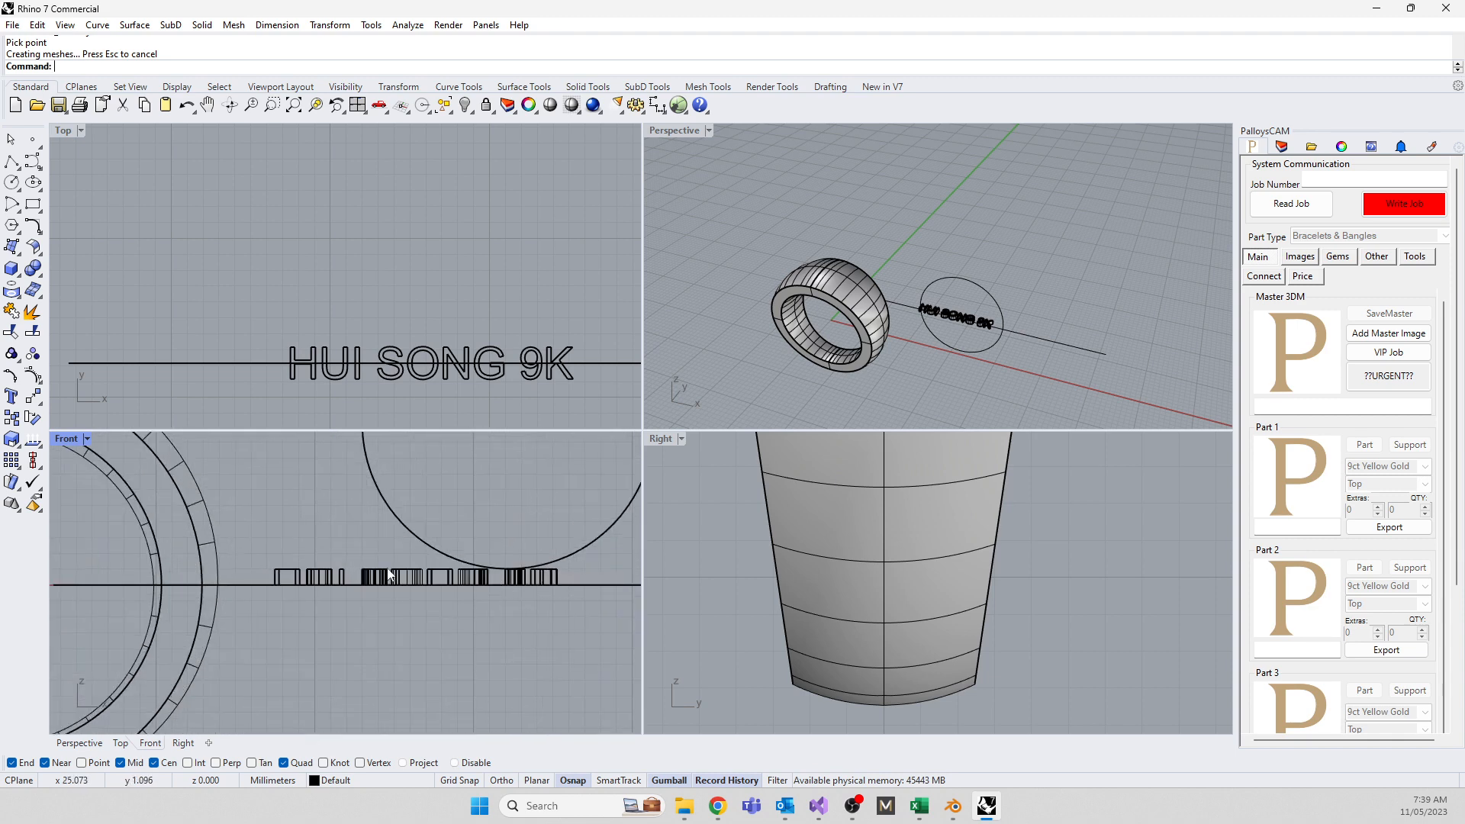
pyautogui.moveTo(268, 557); pyautogui.dragTo(556, 585)
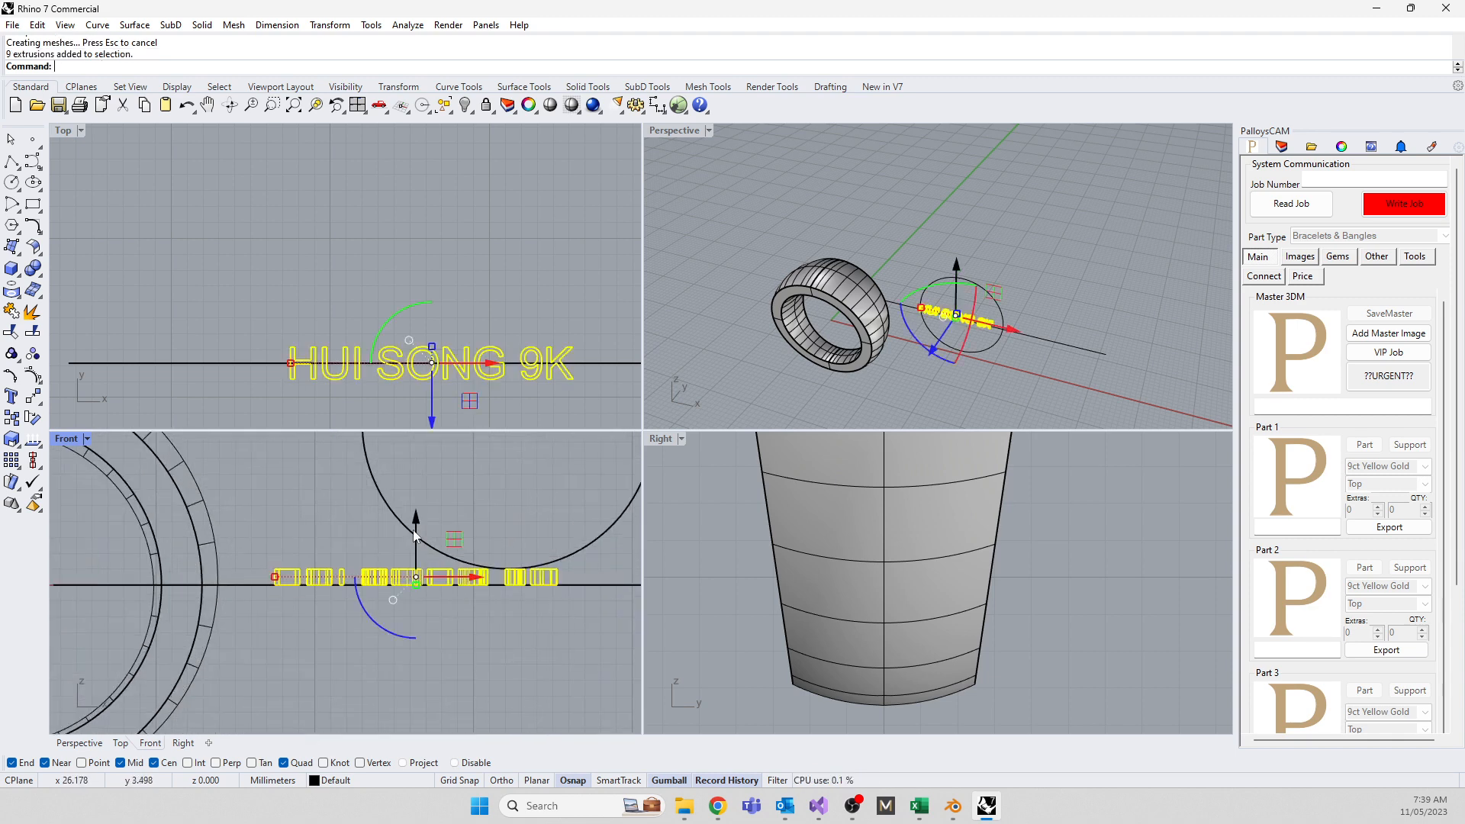
pyautogui.moveTo(417, 519); pyautogui.dragTo(422, 526)
# Maximize the Perspective viewport and orbit to show both the ring and the text
pyautogui.click(758, 310)
pyautogui.moveTo(758, 309); pyautogui.dragTo(836, 264, button='right')
pyautogui.doubleClick(679, 129)
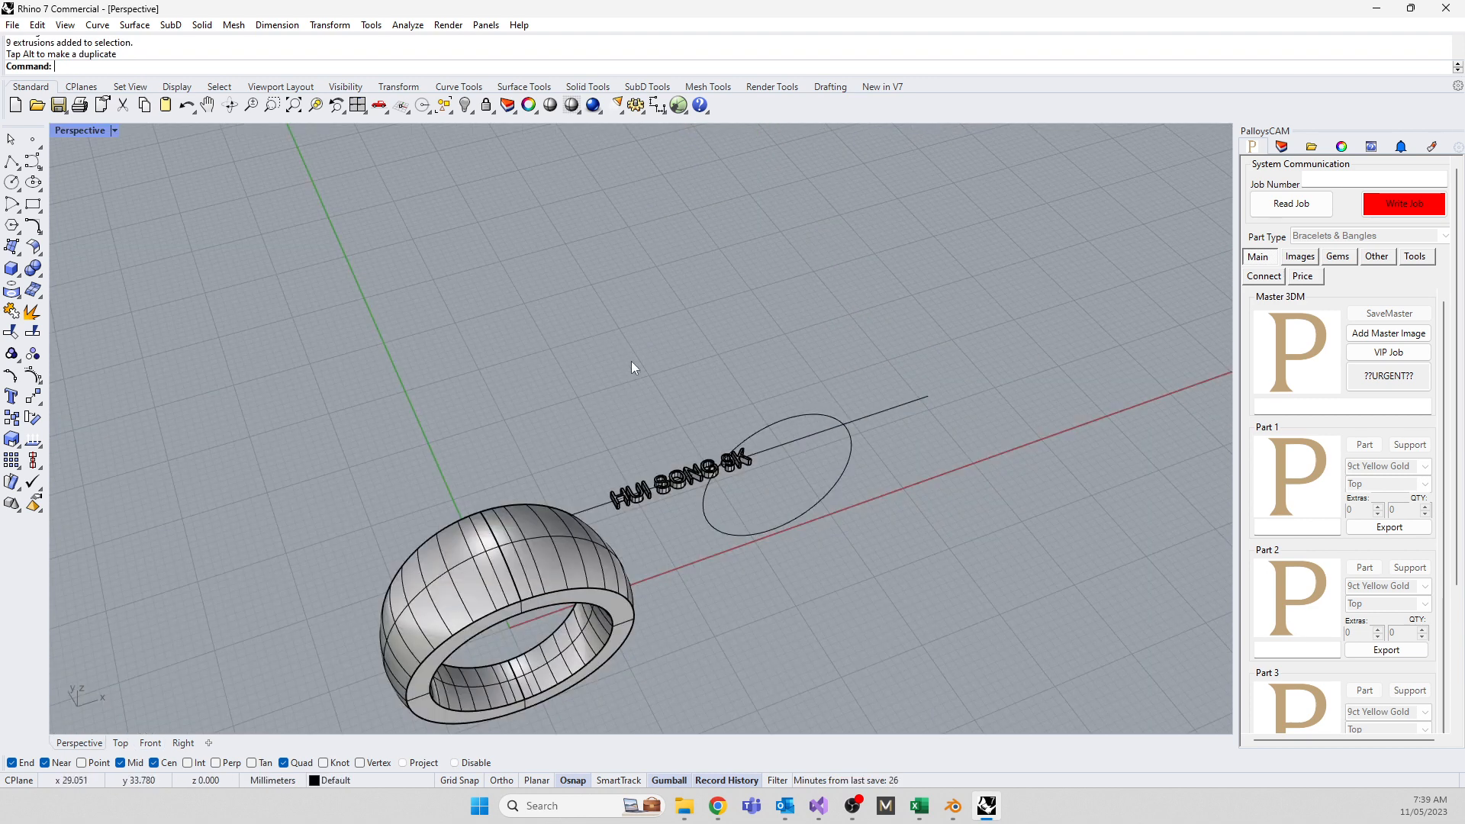
pyautogui.moveTo(630, 360); pyautogui.dragTo(608, 538, button='right')
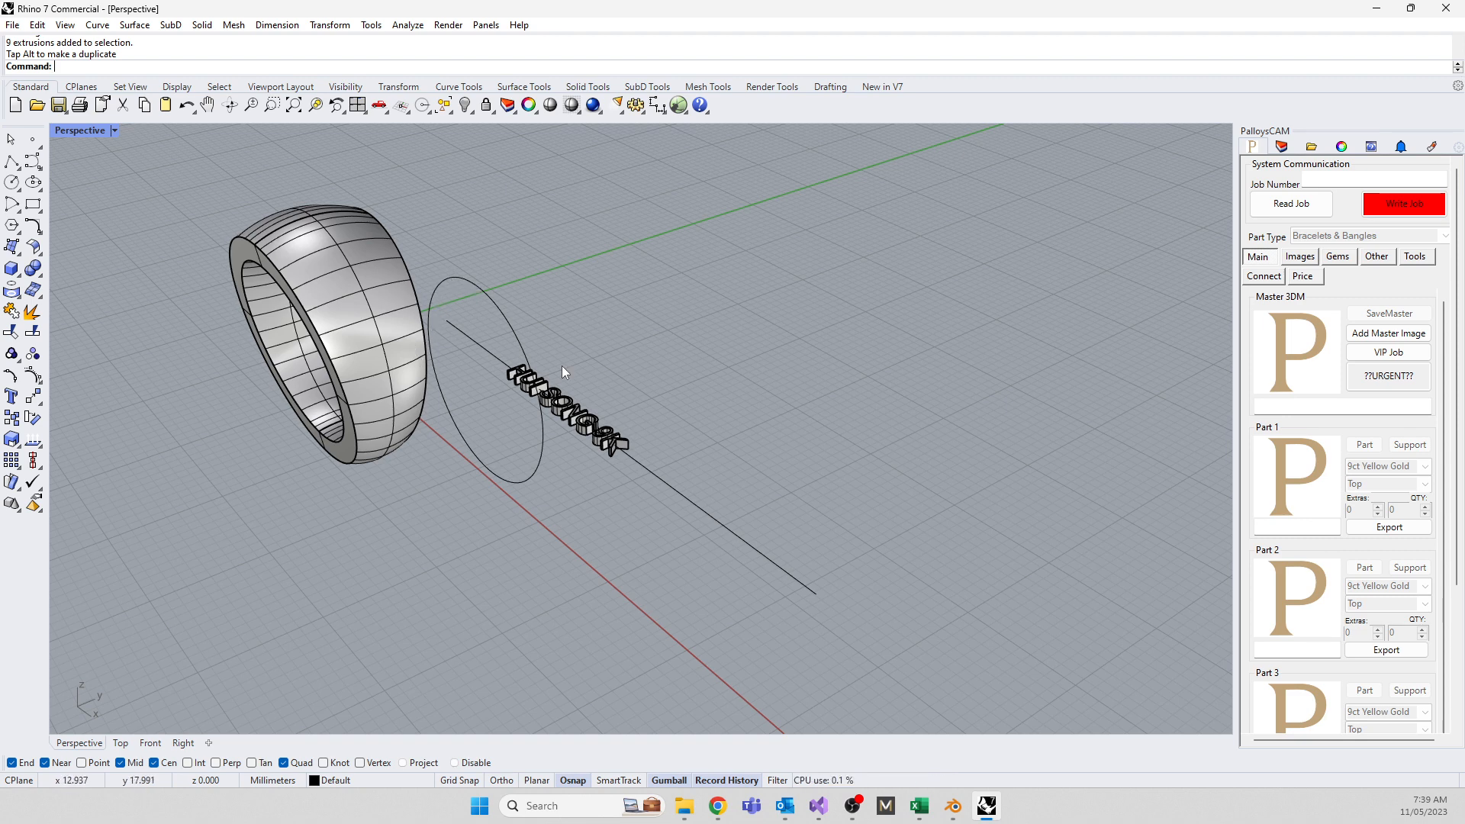
pyautogui.middleClick(504, 531)
# Flow the nine letters from the straight base line onto the circle as the target curve
pyautogui.write('Flow')
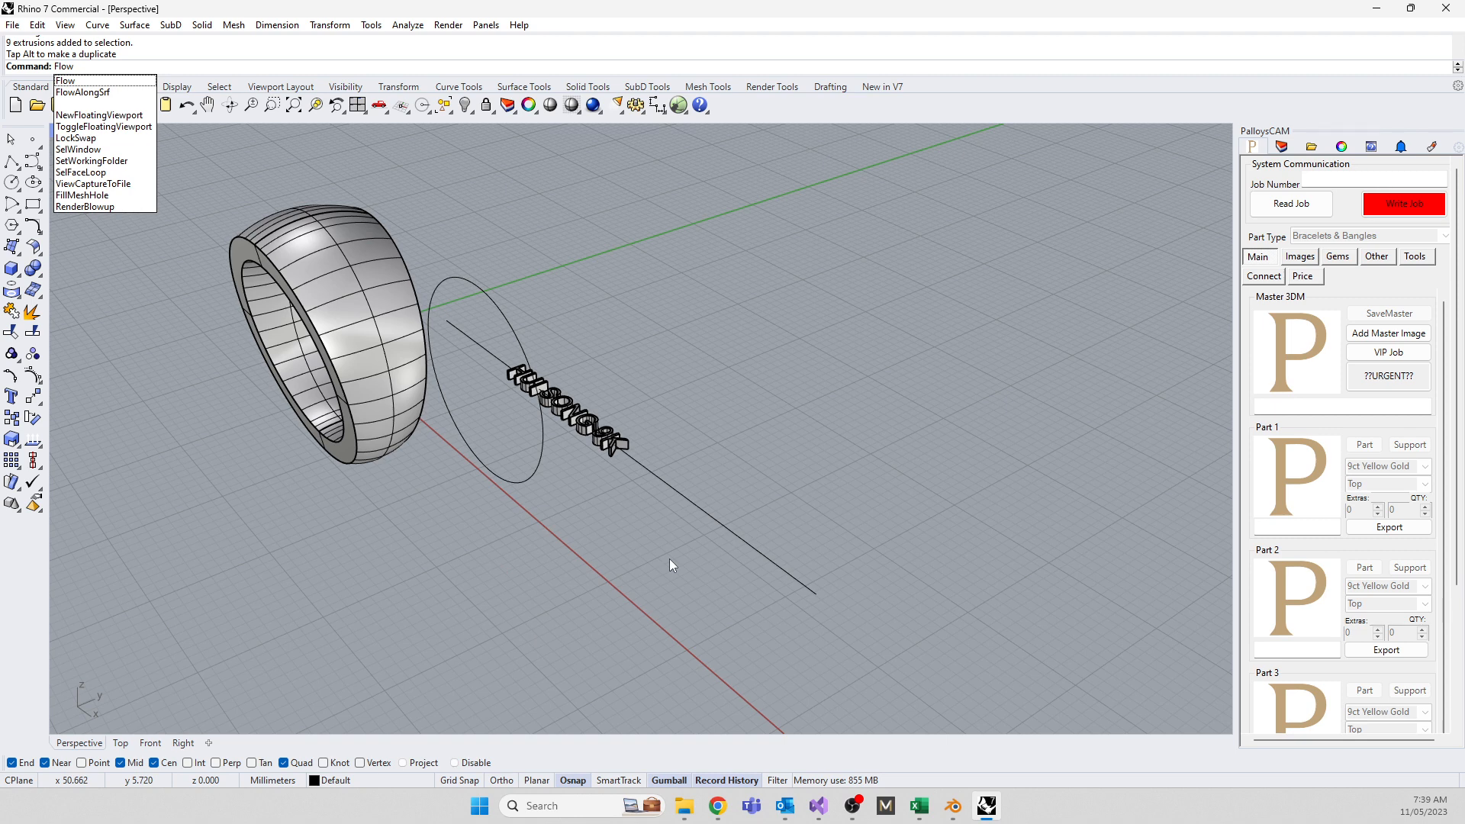
pyautogui.press('Return')
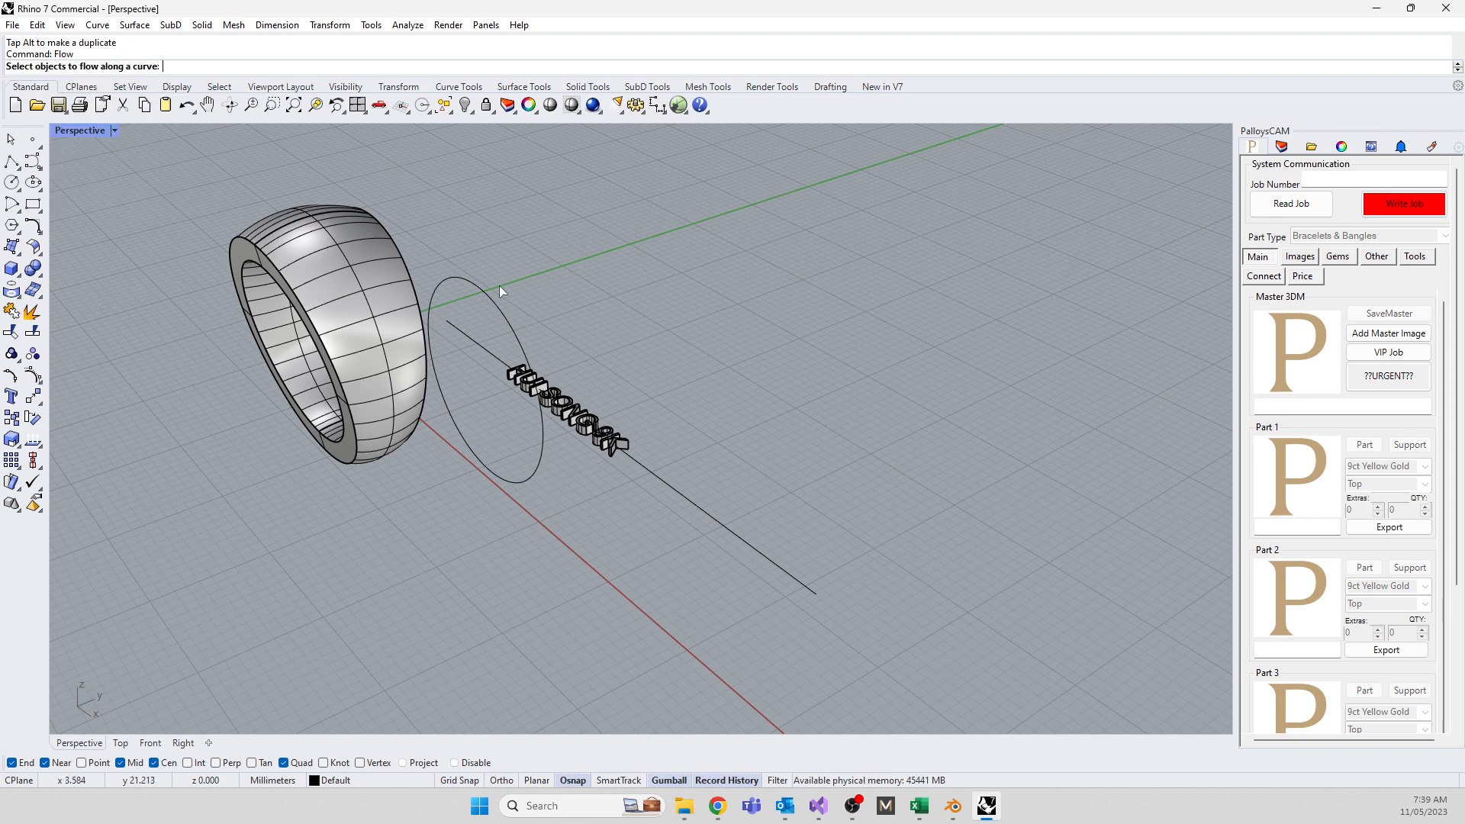
pyautogui.moveTo(474, 245); pyautogui.dragTo(653, 476)
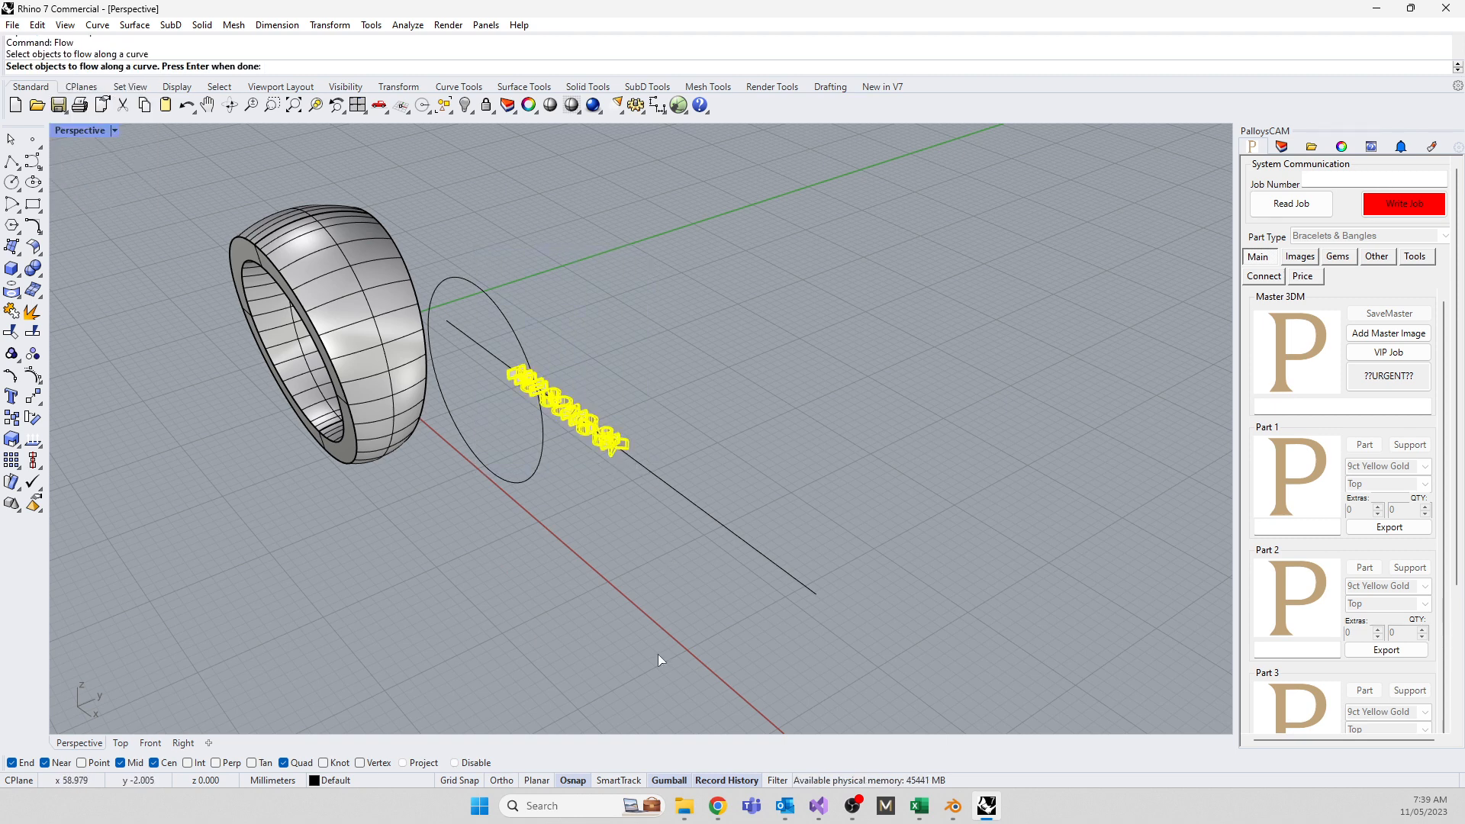
pyautogui.press('Return')
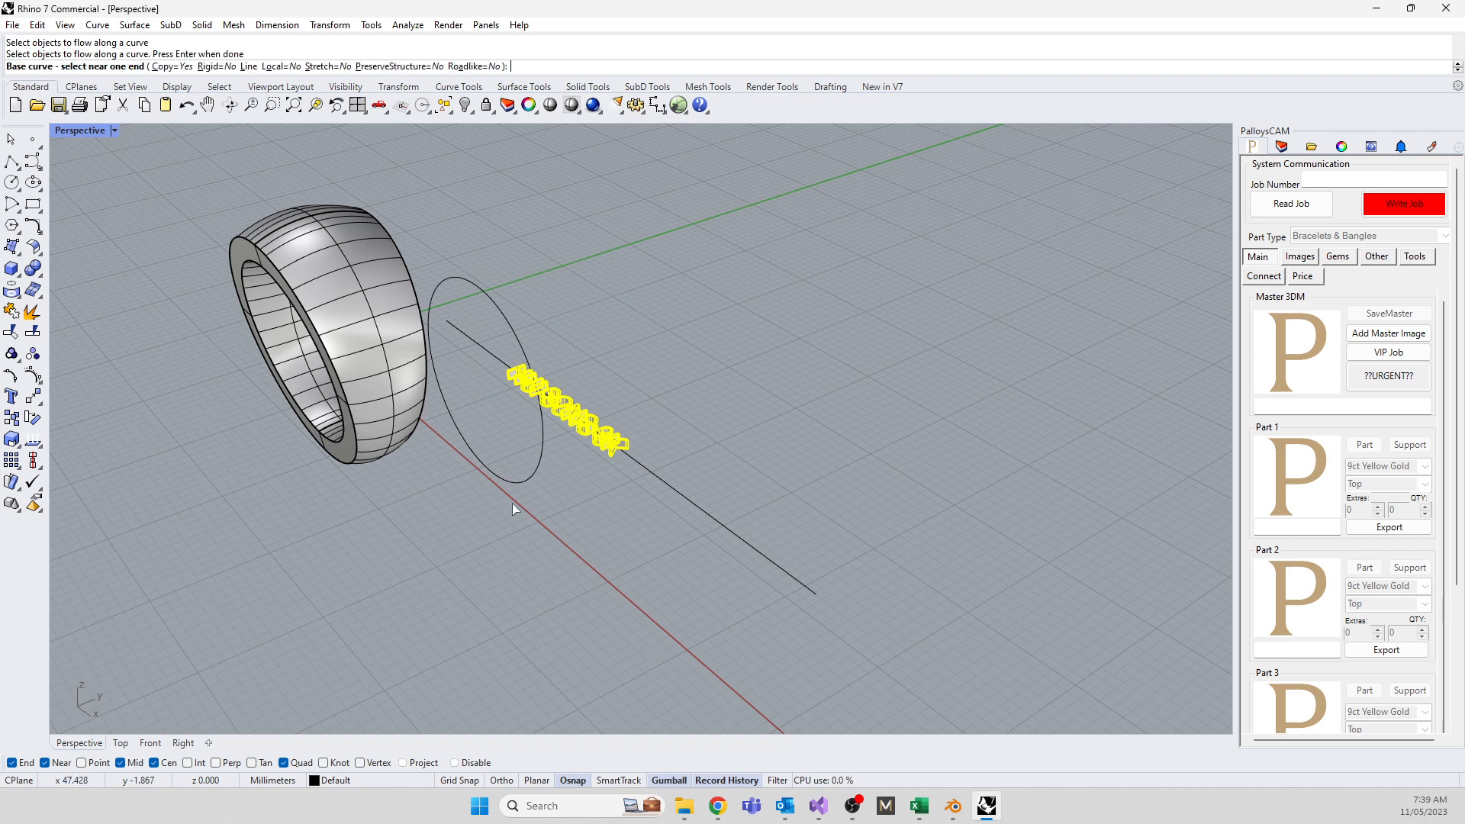
pyautogui.click(450, 325)
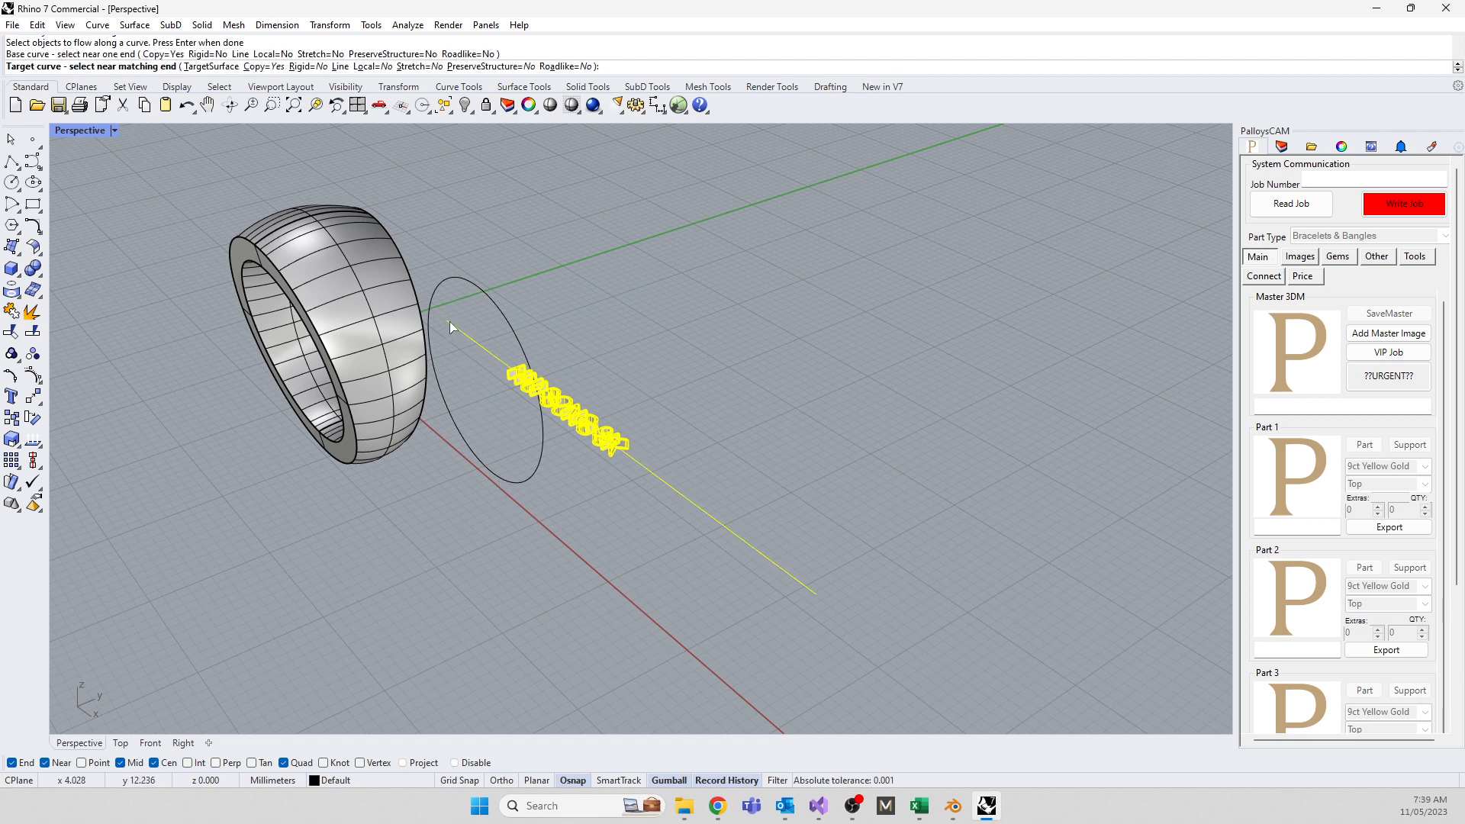
pyautogui.click(486, 292)
pyautogui.middleClick(476, 432)
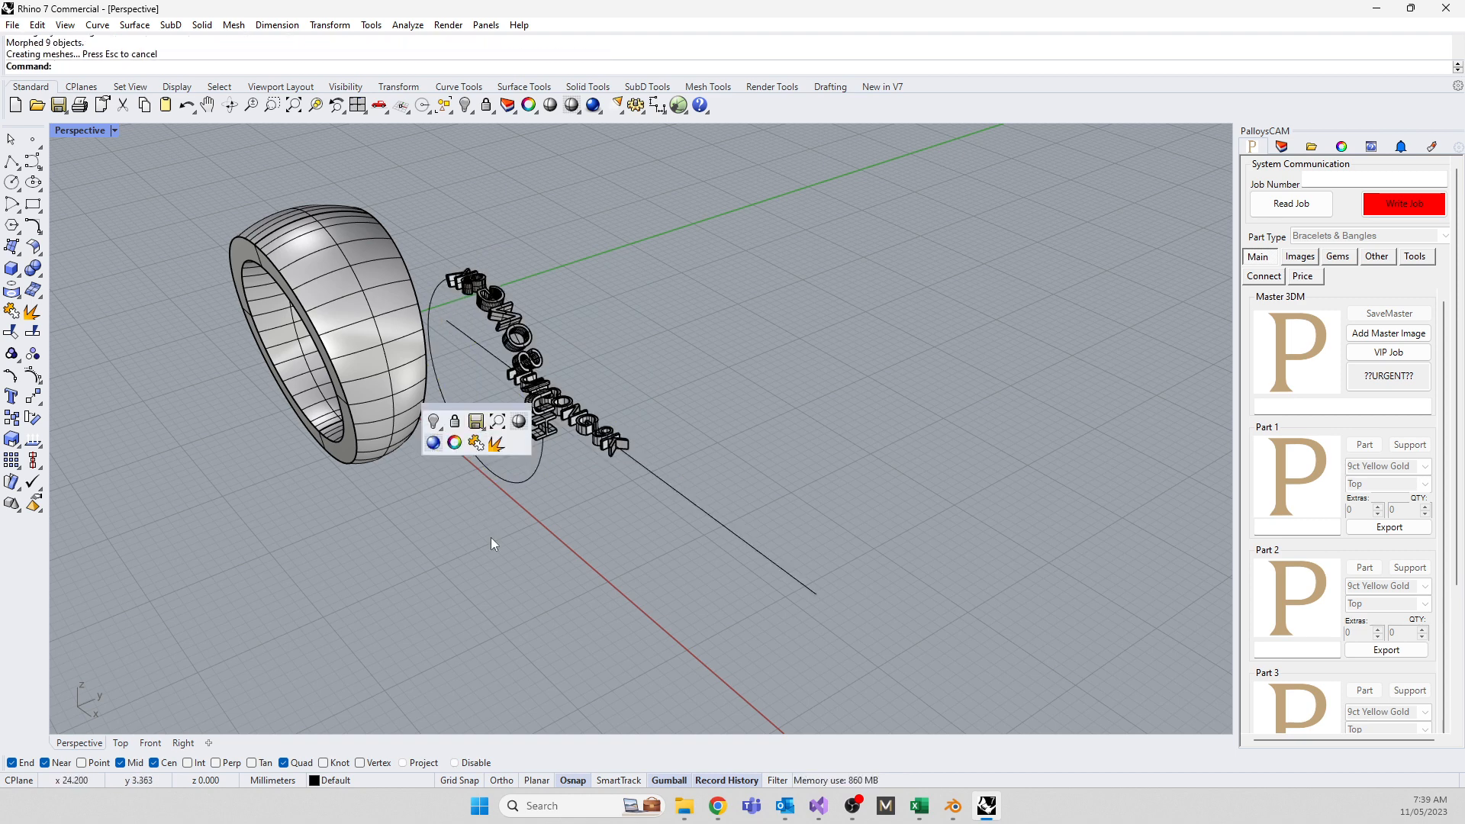
pyautogui.moveTo(450, 566); pyautogui.dragTo(142, 517, button='right')
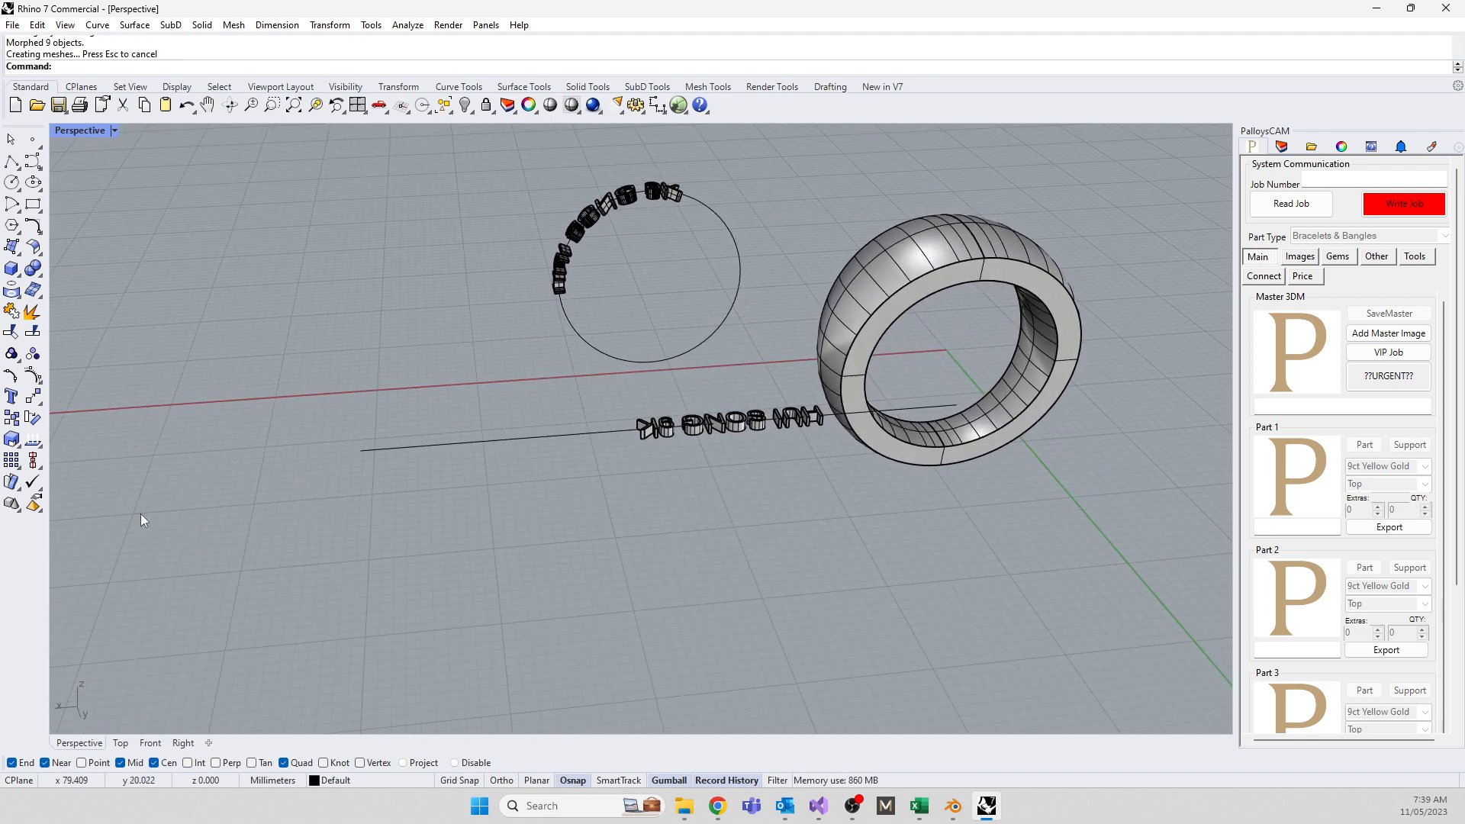
# Select all nine straight letters, slide them along the line and lift them slightly
pyautogui.scroll(4, 771, 393)
pyautogui.moveTo(551, 424); pyautogui.dragTo(793, 526)
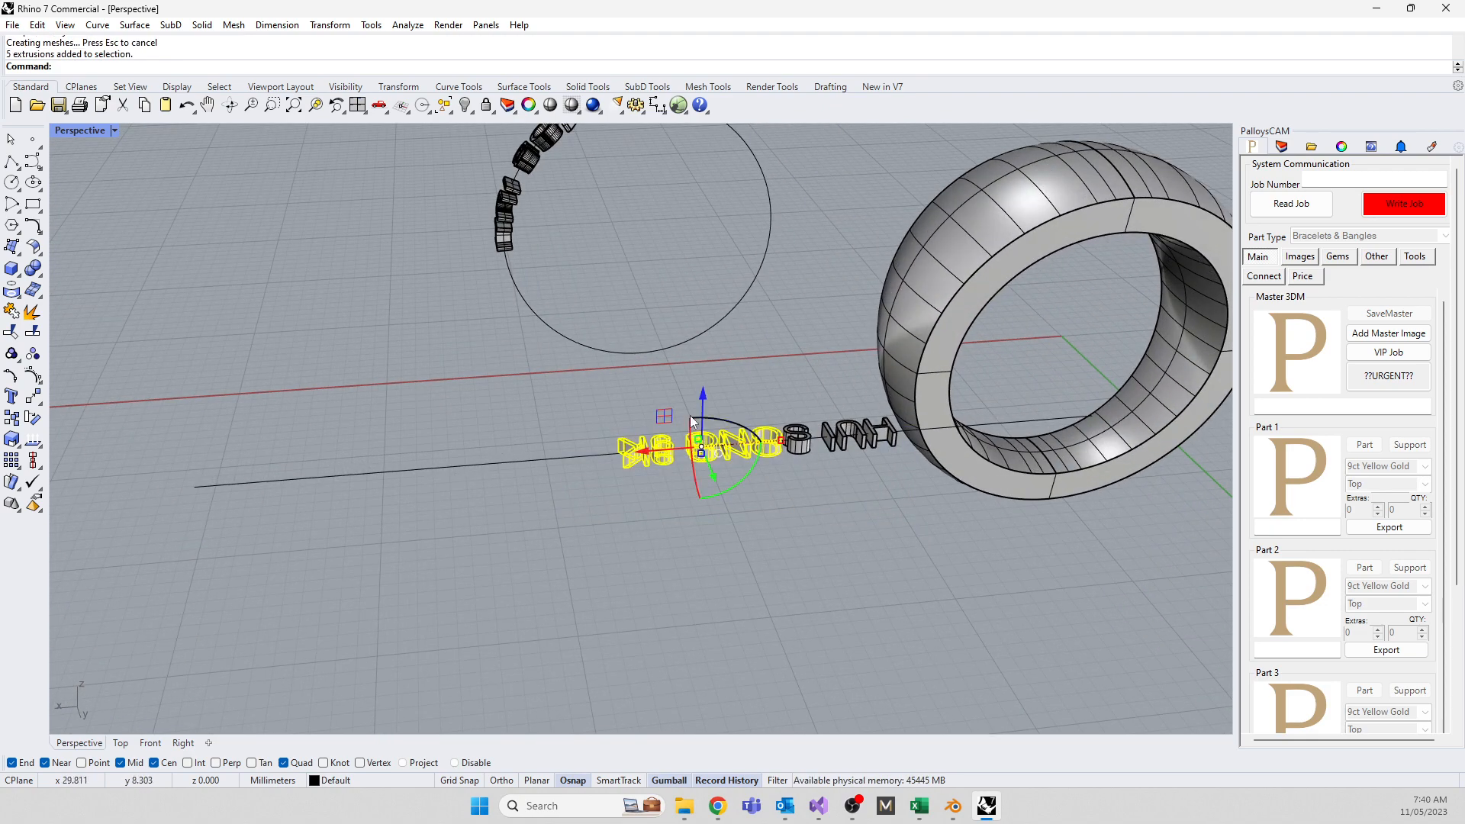
pyautogui.moveTo(565, 394); pyautogui.dragTo(946, 489)
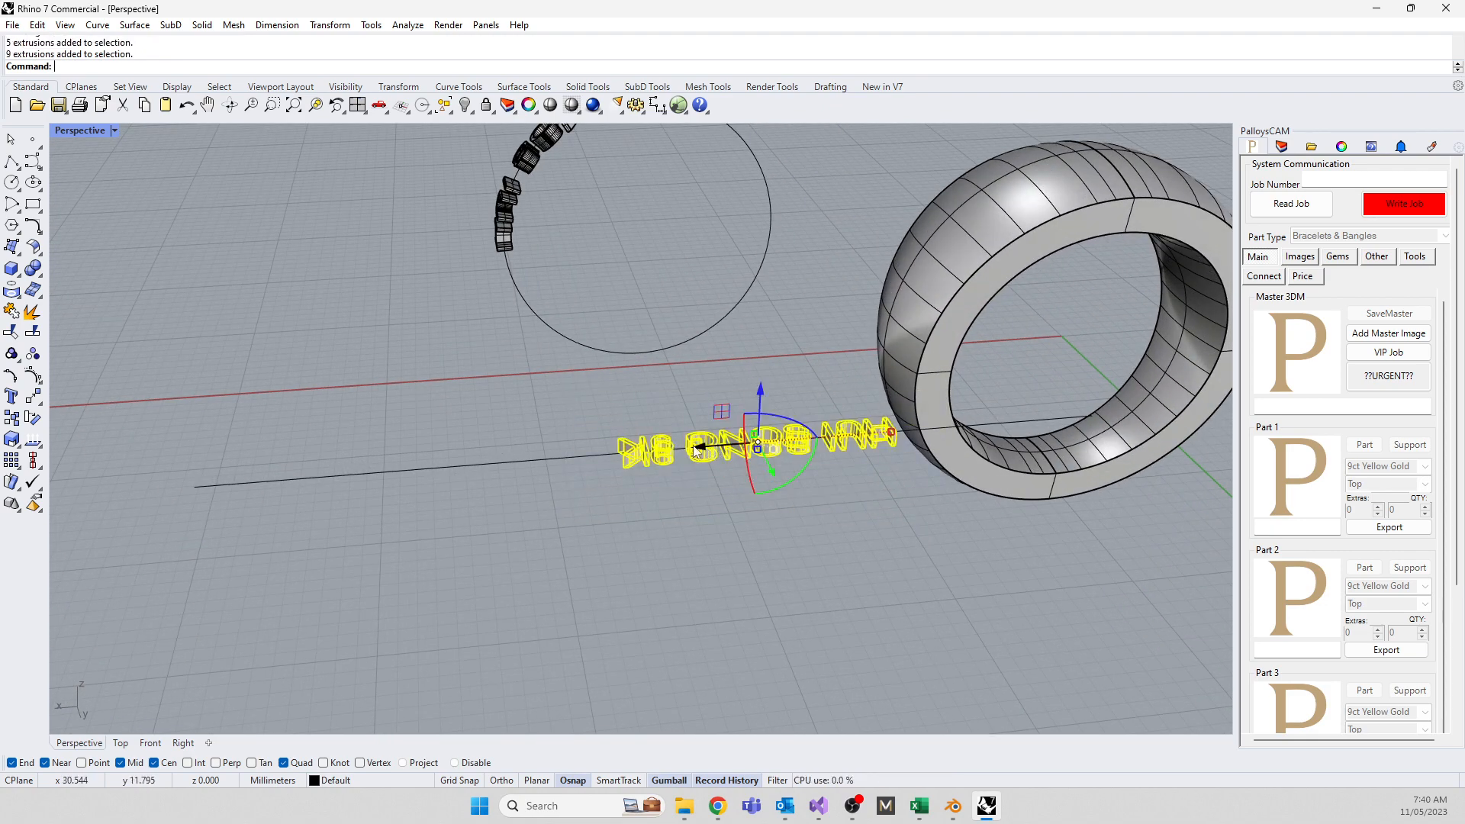
pyautogui.moveTo(695, 450); pyautogui.dragTo(487, 487)
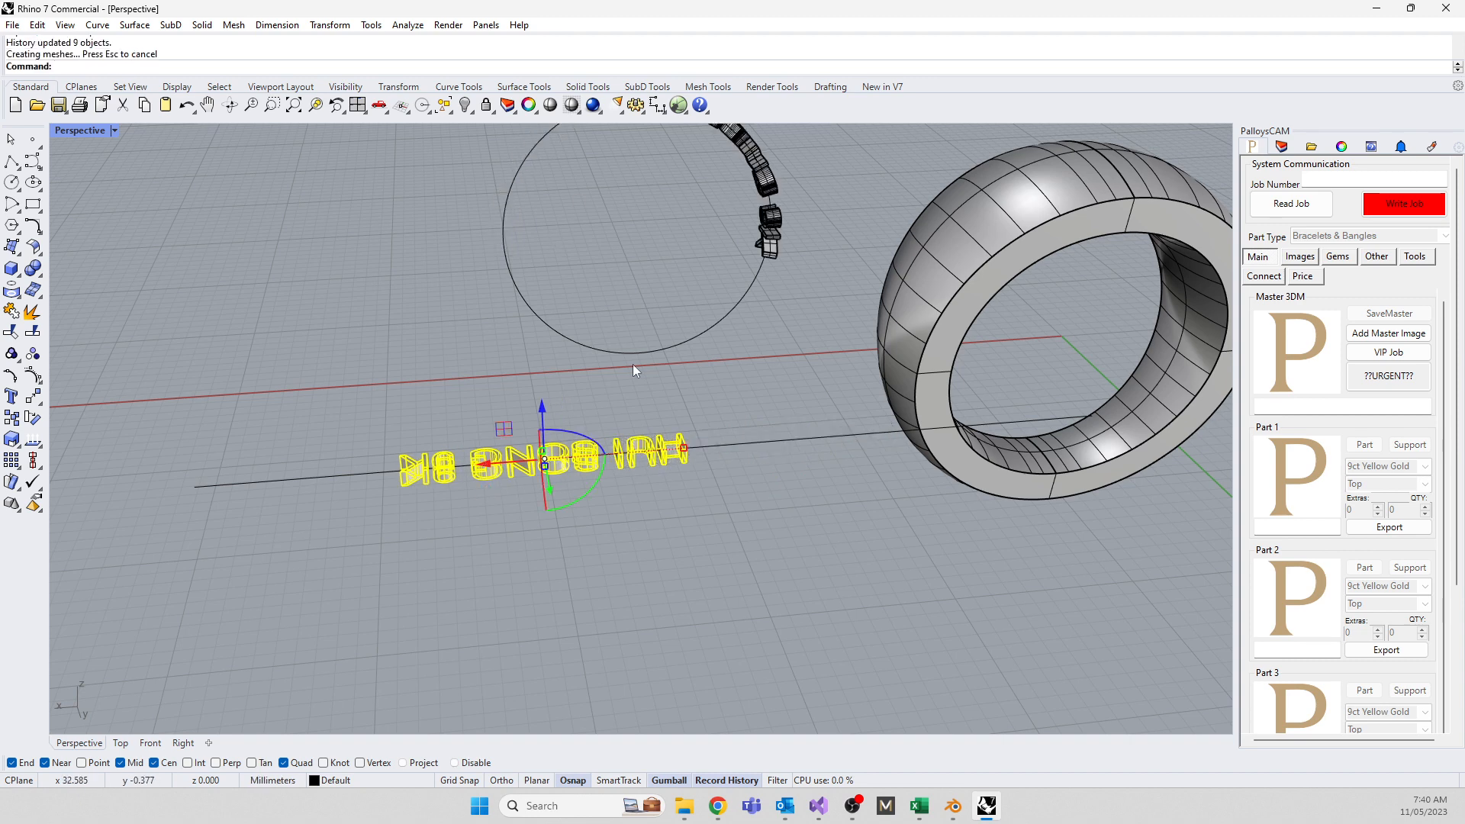
pyautogui.moveTo(541, 408); pyautogui.dragTo(541, 408)
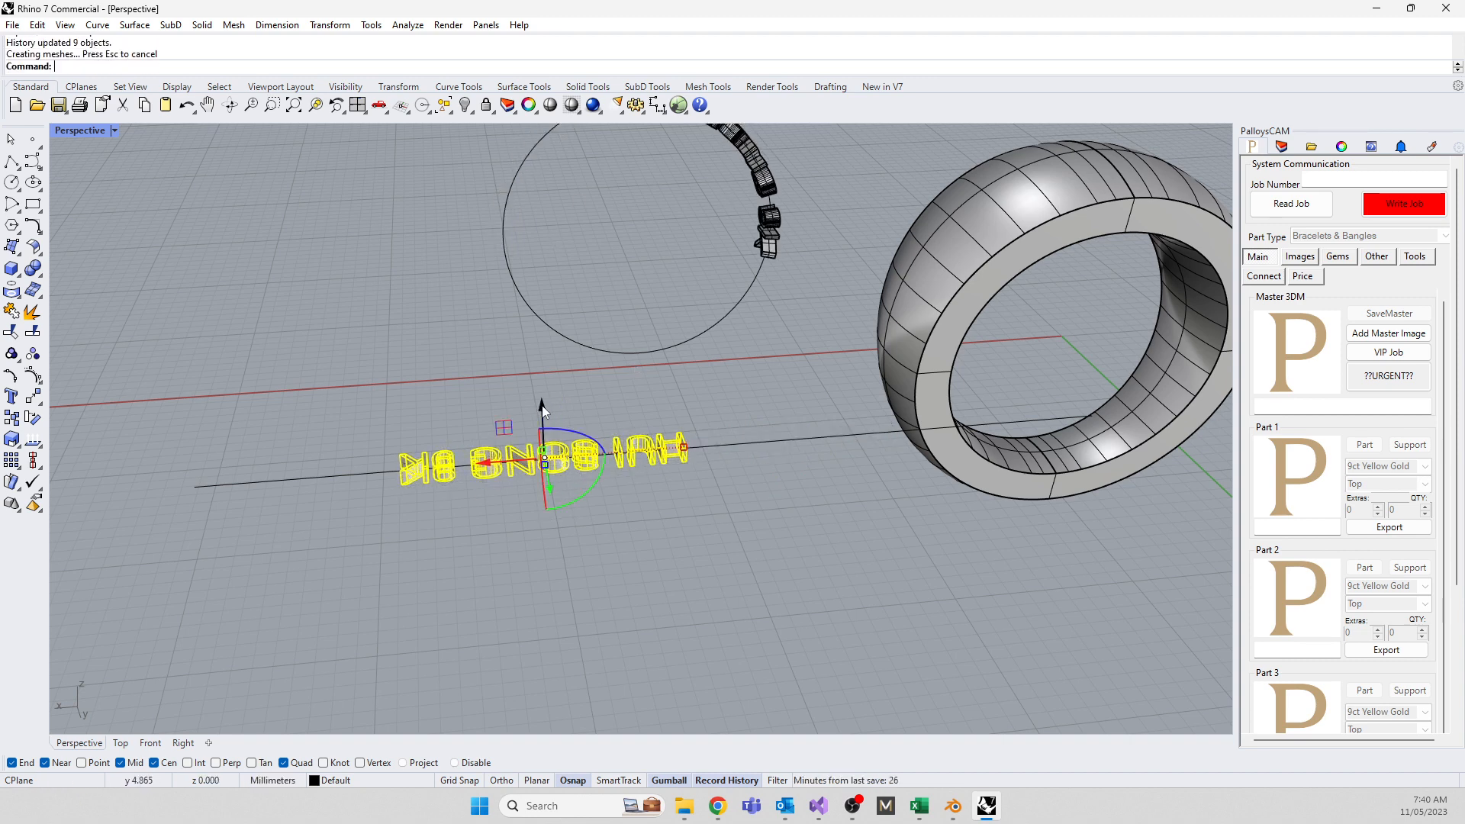
# Delete the circle and all of its wrapped letters, accepting the history warning
pyautogui.moveTo(440, 373); pyautogui.dragTo(790, 419, button='right')
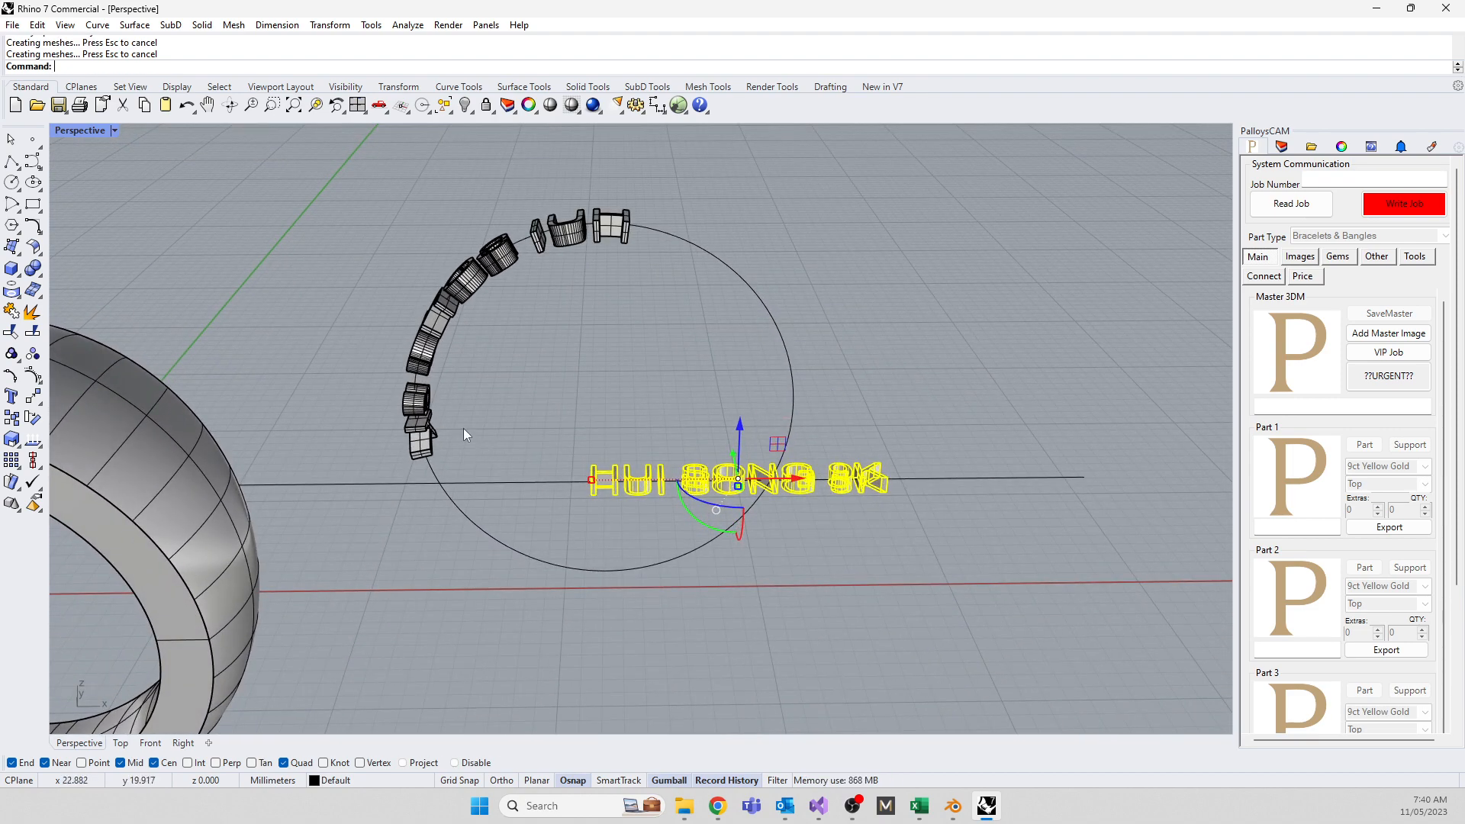
pyautogui.scroll(-2, 525, 284)
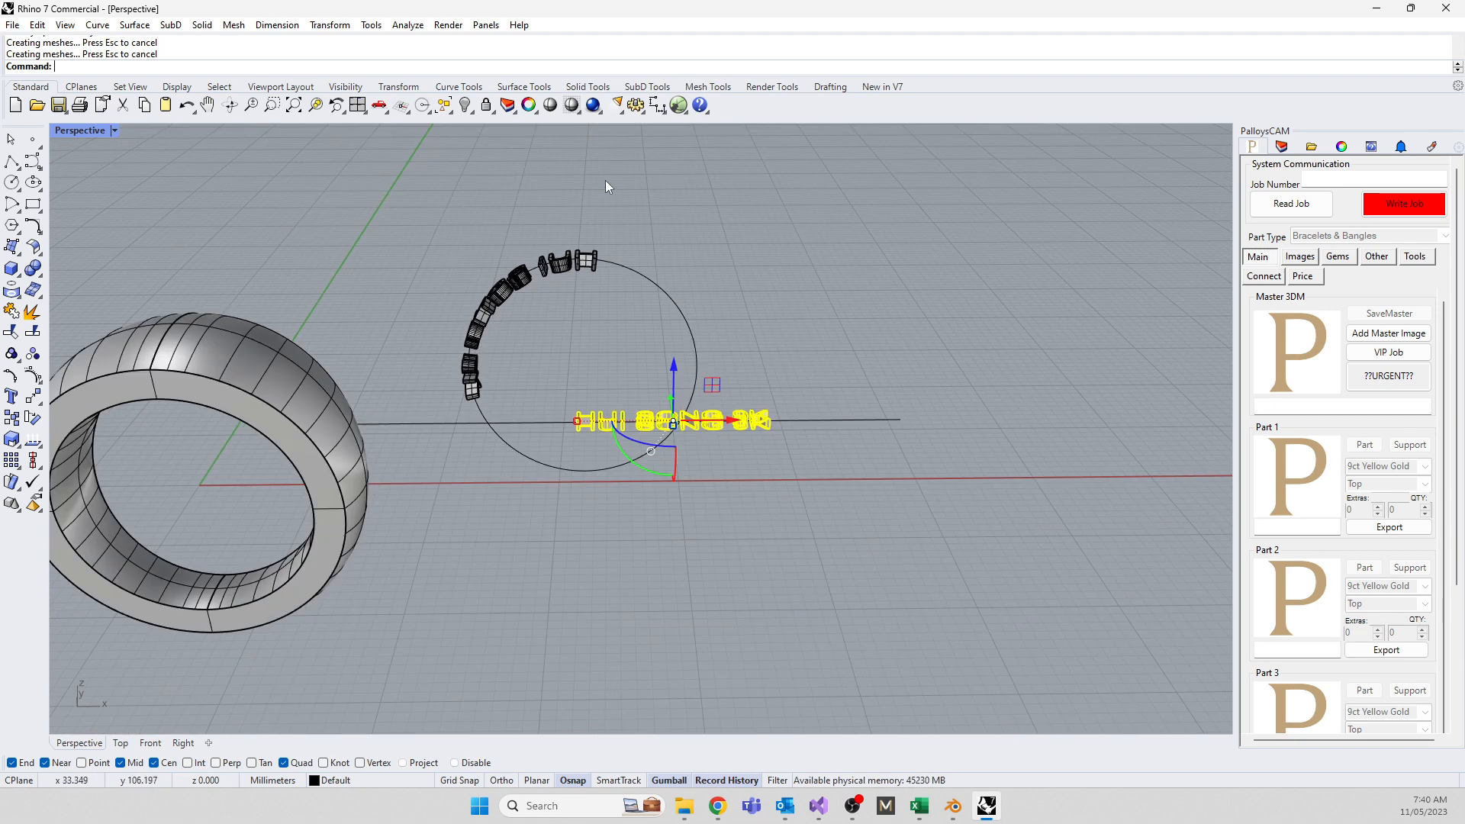
pyautogui.moveTo(606, 180); pyautogui.dragTo(452, 402)
pyautogui.press('Delete')
pyautogui.press('Return')
pyautogui.press('Delete')
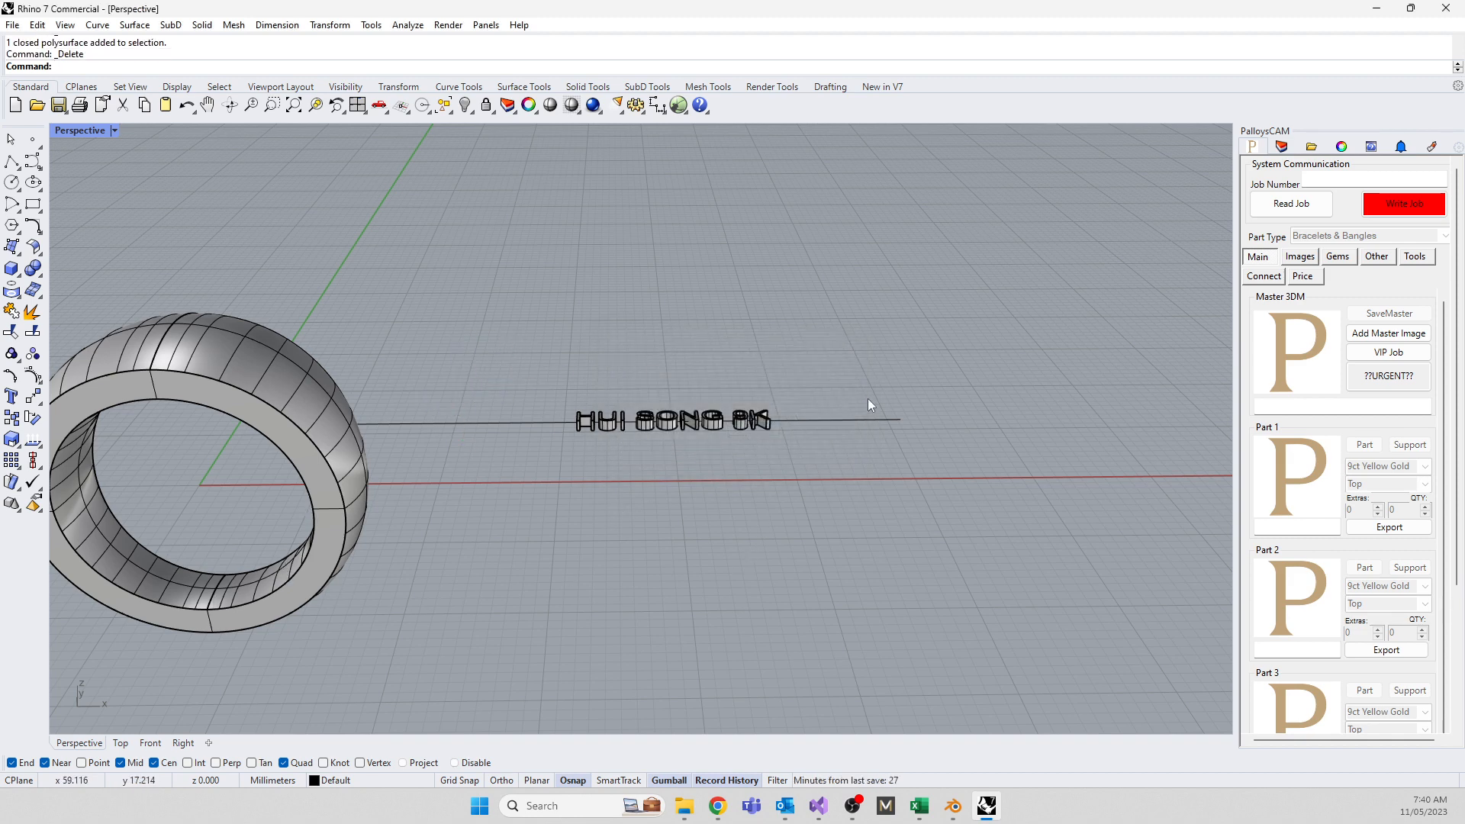
# Use ExtractIsocurve to pull the mid curve running around the ring's inner domed surface
pyautogui.scroll(-3, 868, 398)
pyautogui.scroll(8, 566, 476)
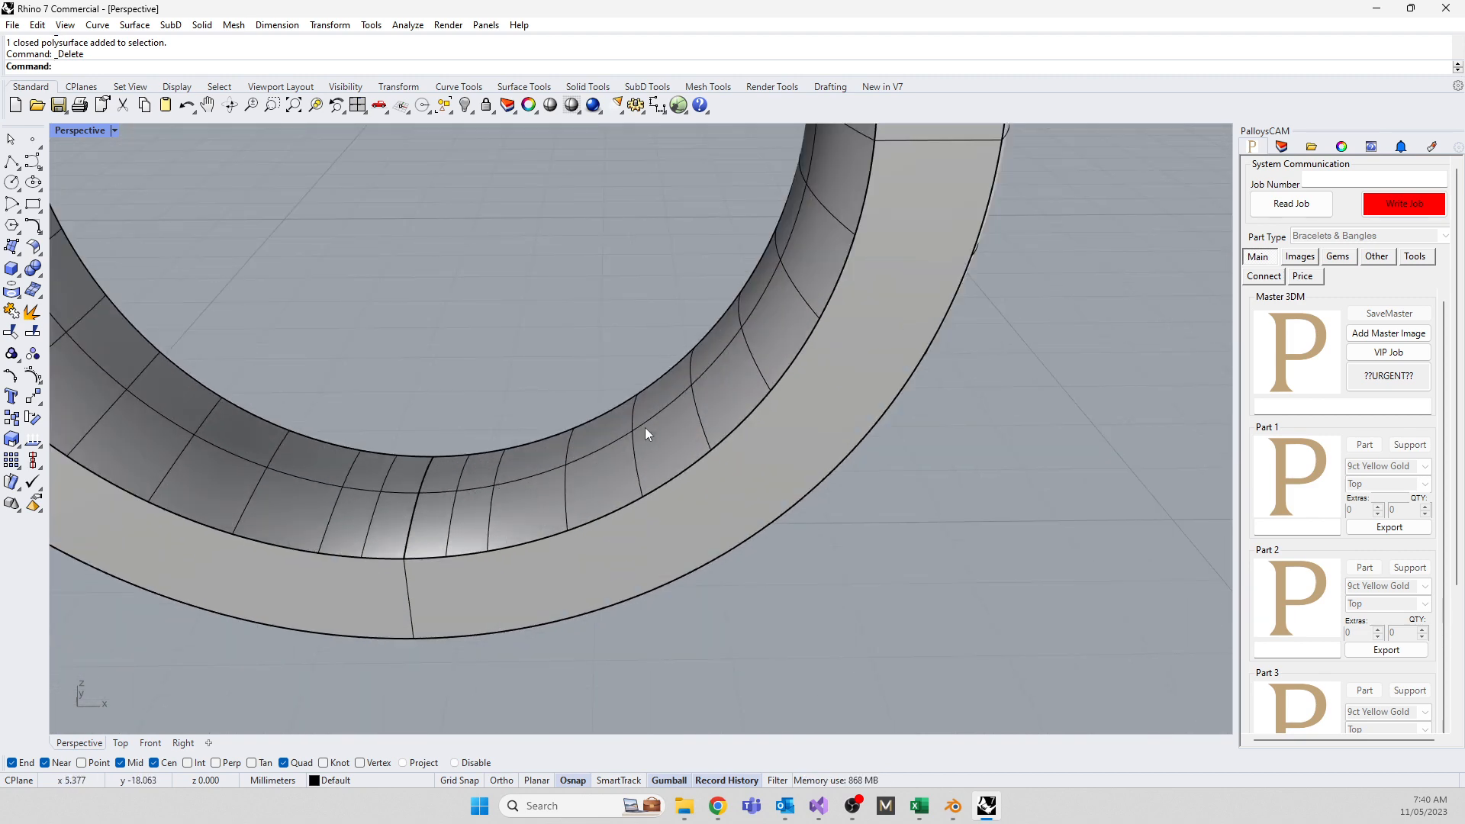
pyautogui.click(681, 404)
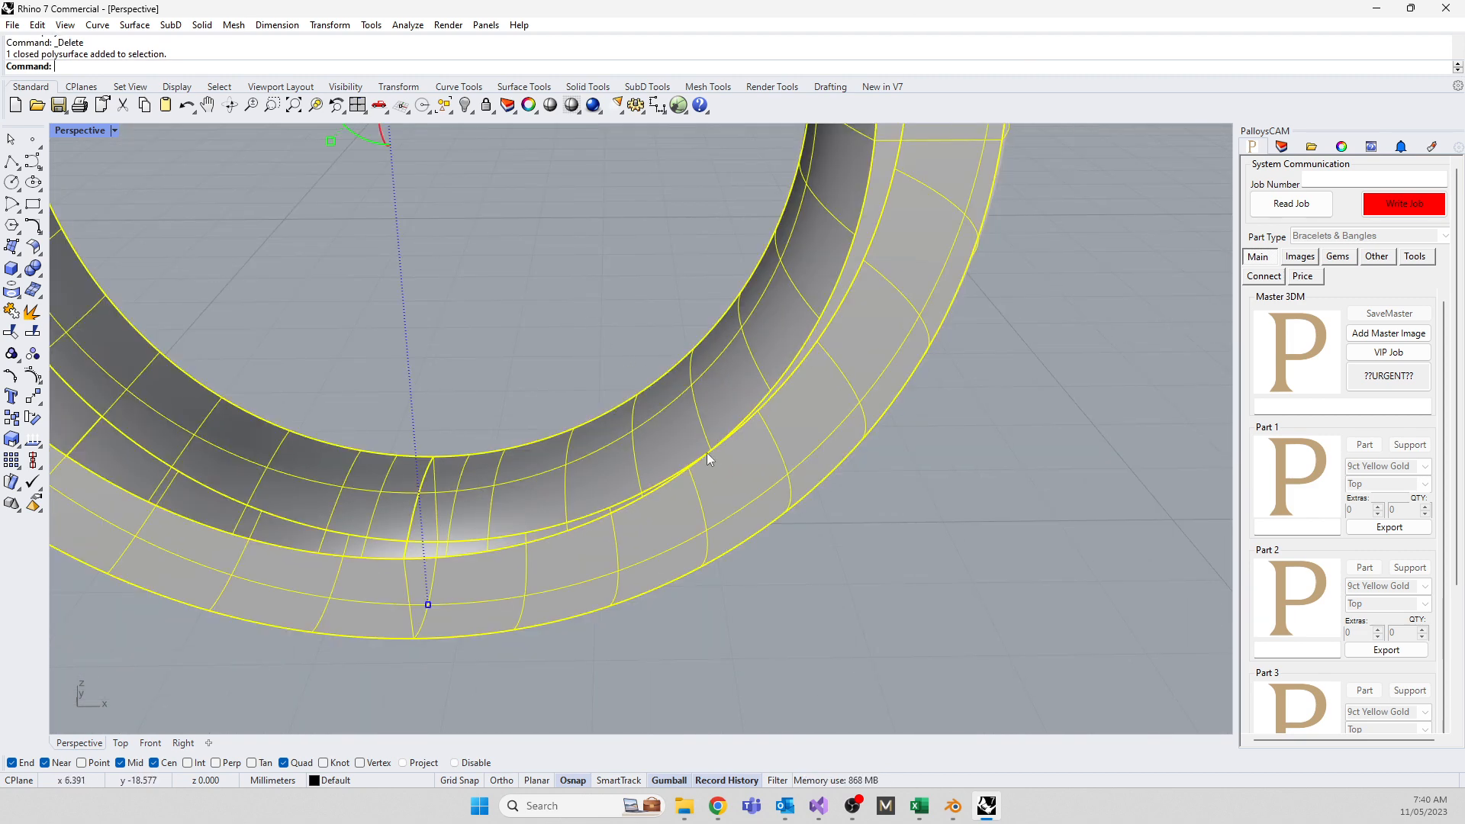
pyautogui.click(642, 299)
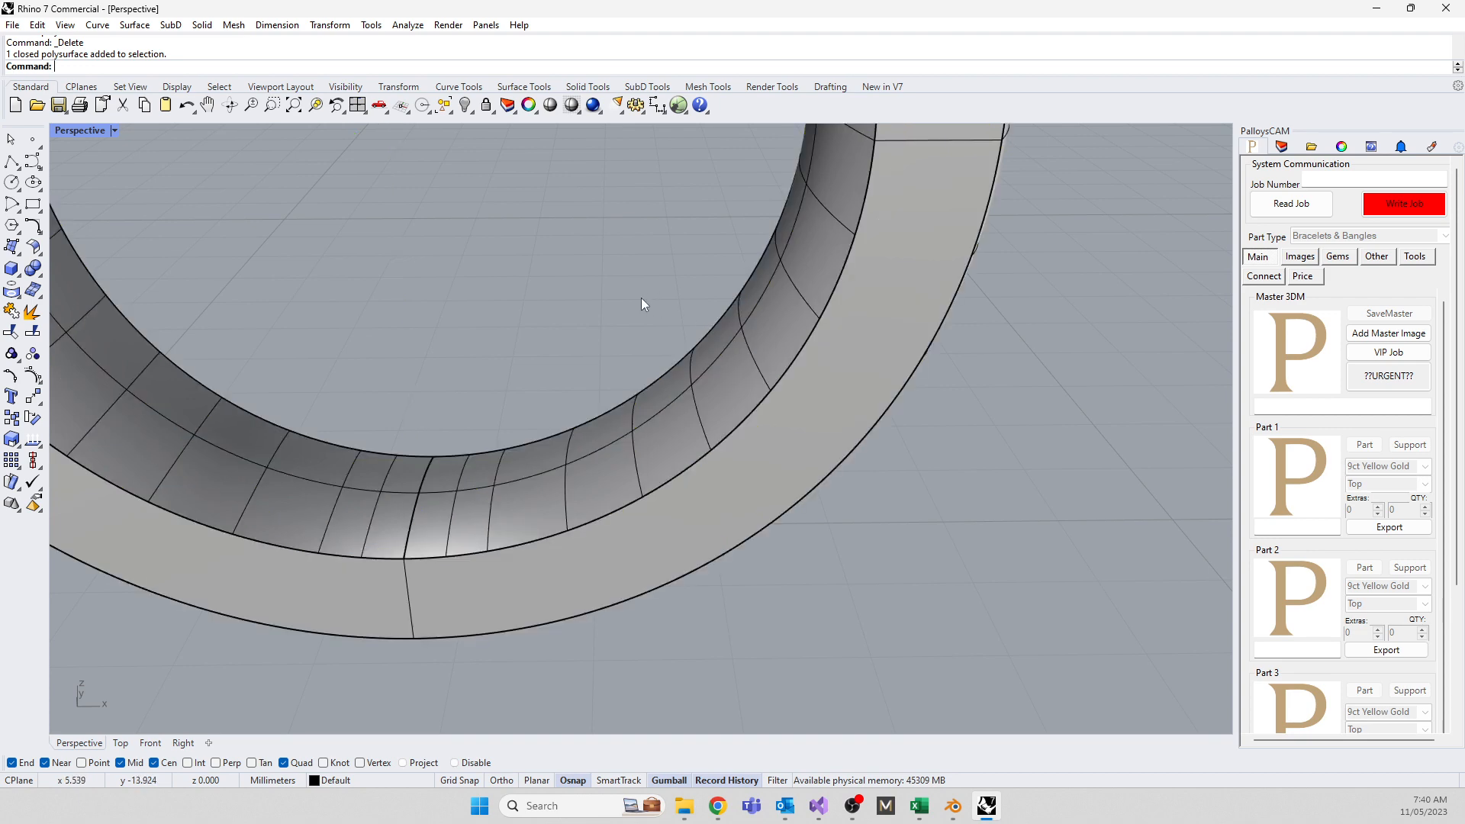
pyautogui.write('ExtractIsocurve')
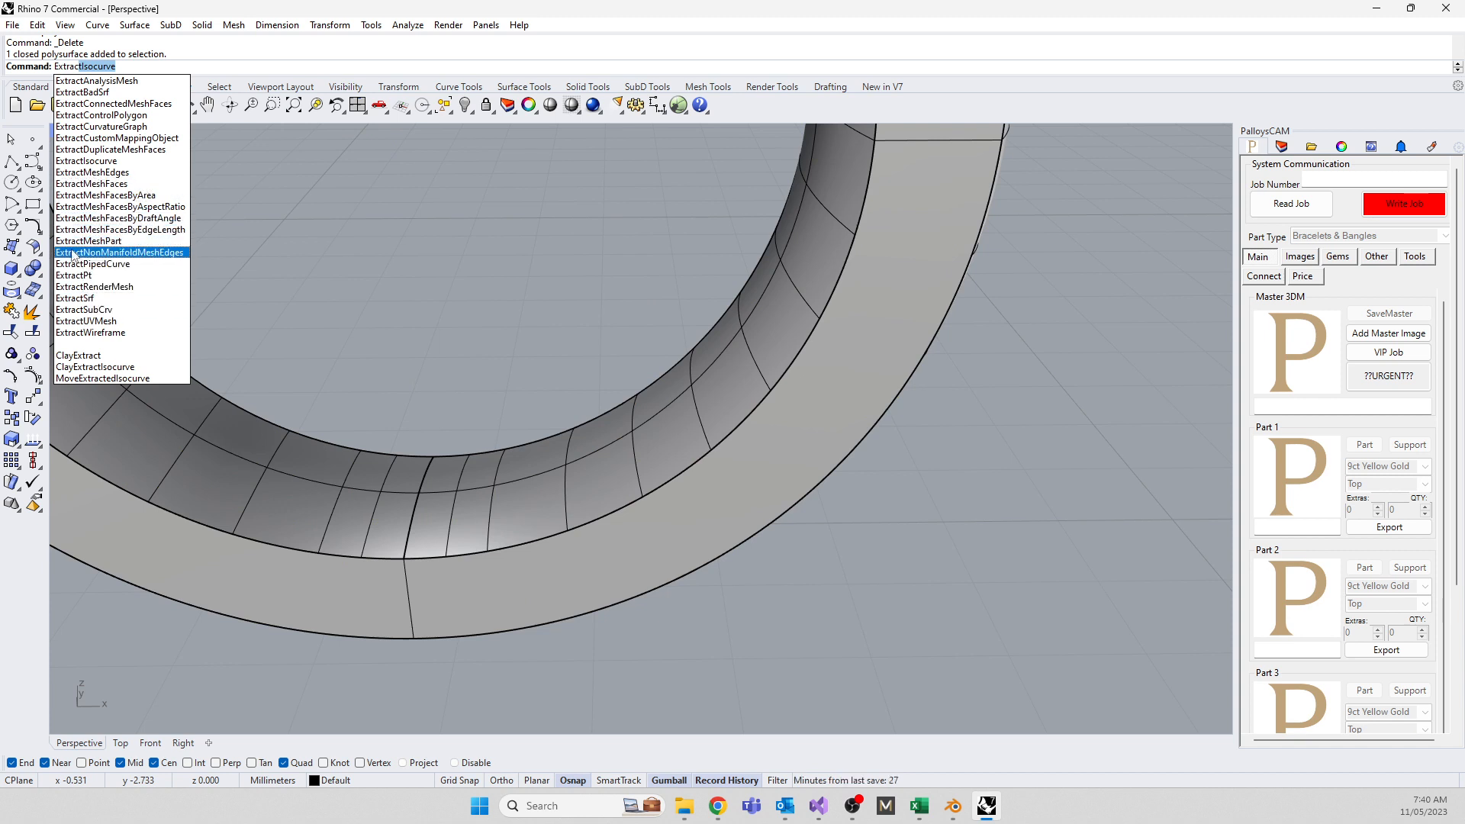
pyautogui.click(71, 159)
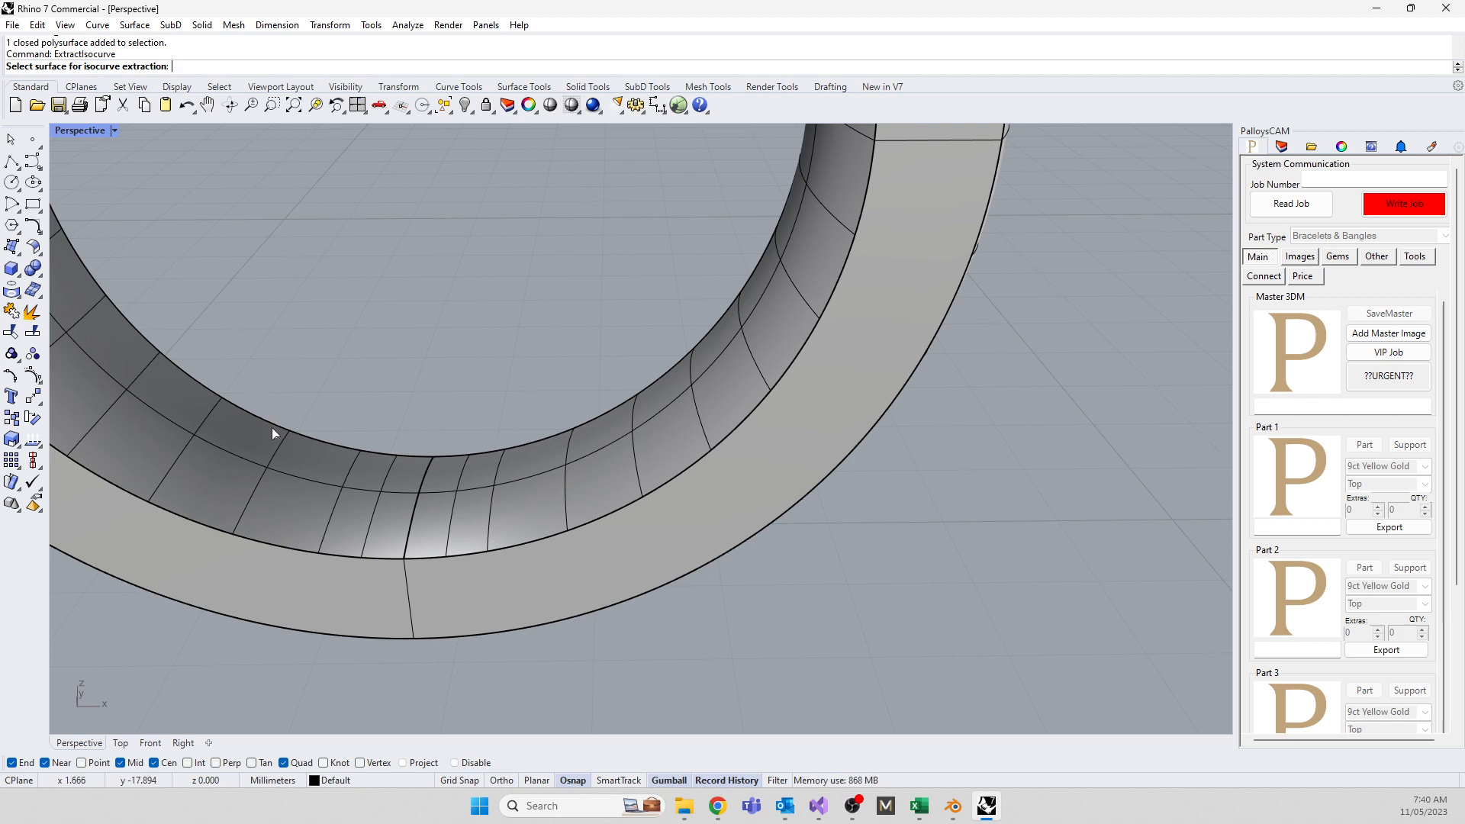
pyautogui.click(256, 487)
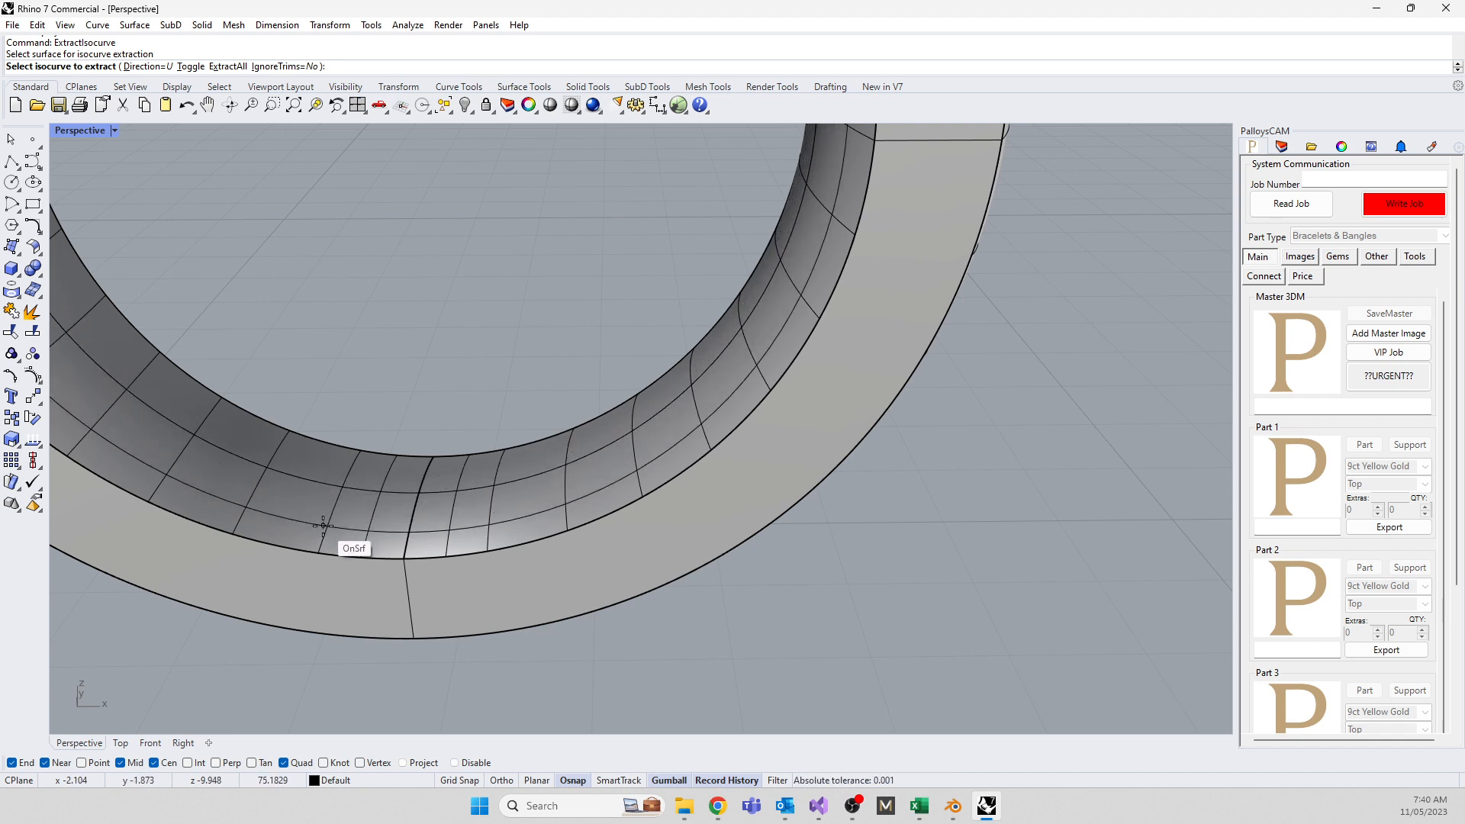
pyautogui.click(428, 491)
pyautogui.press('Return')
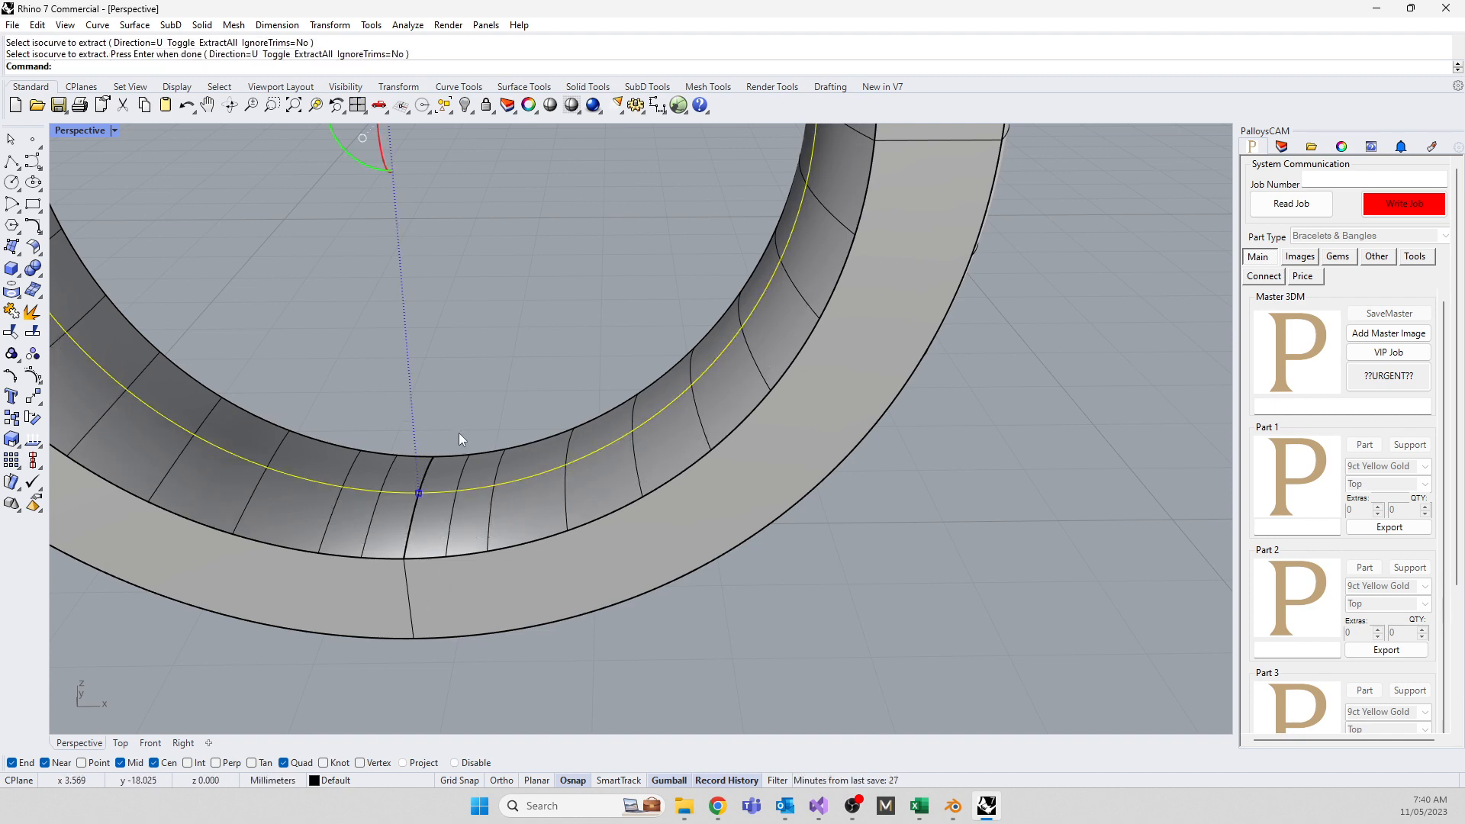
pyautogui.scroll(-5, 459, 435)
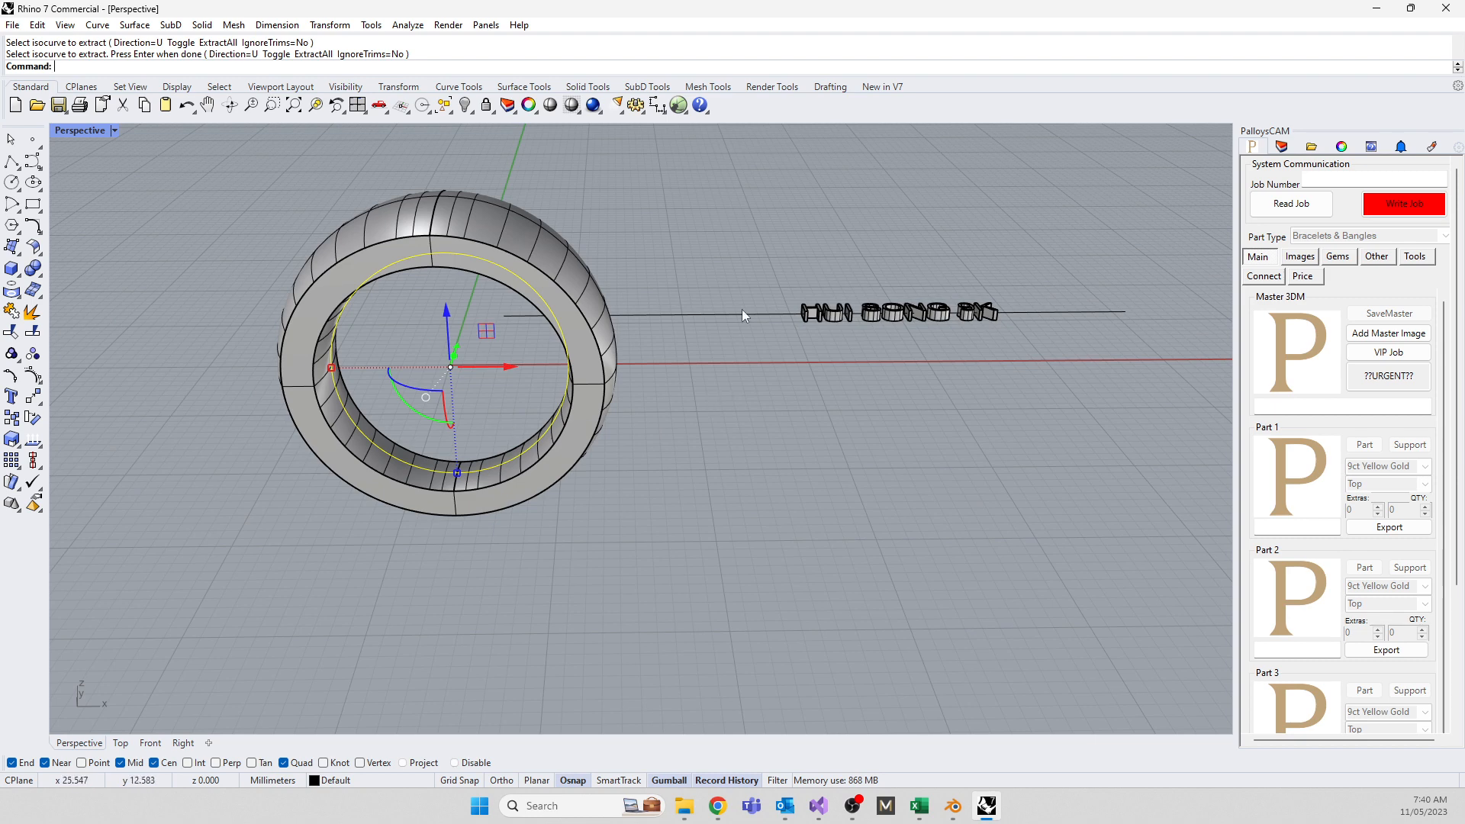
pyautogui.moveTo(735, 254); pyautogui.dragTo(1028, 382)
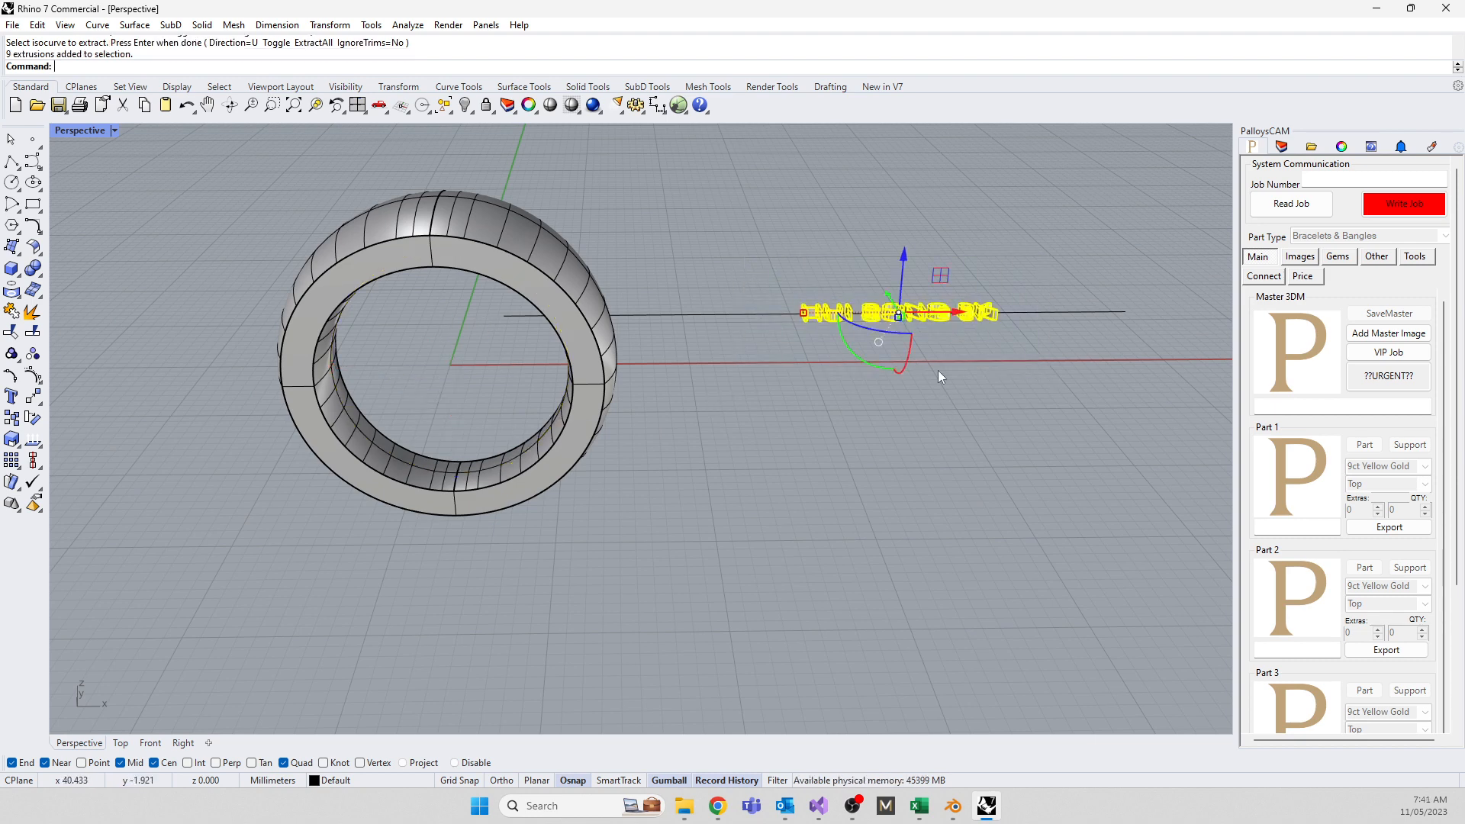
pyautogui.write('flow')
pyautogui.press('Return')
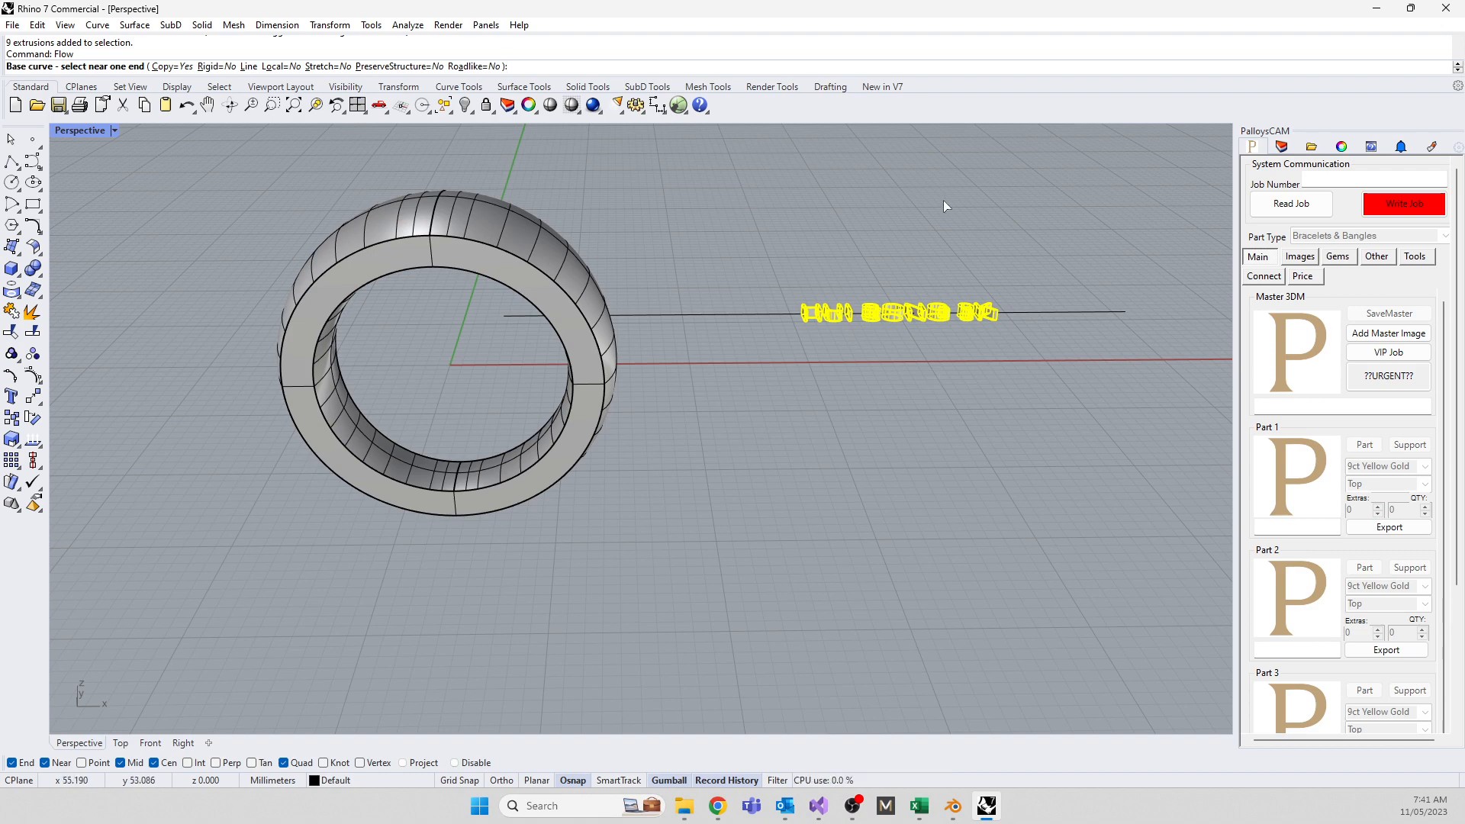
pyautogui.click(510, 318)
pyautogui.scroll(3, 471, 458)
pyautogui.click(464, 478)
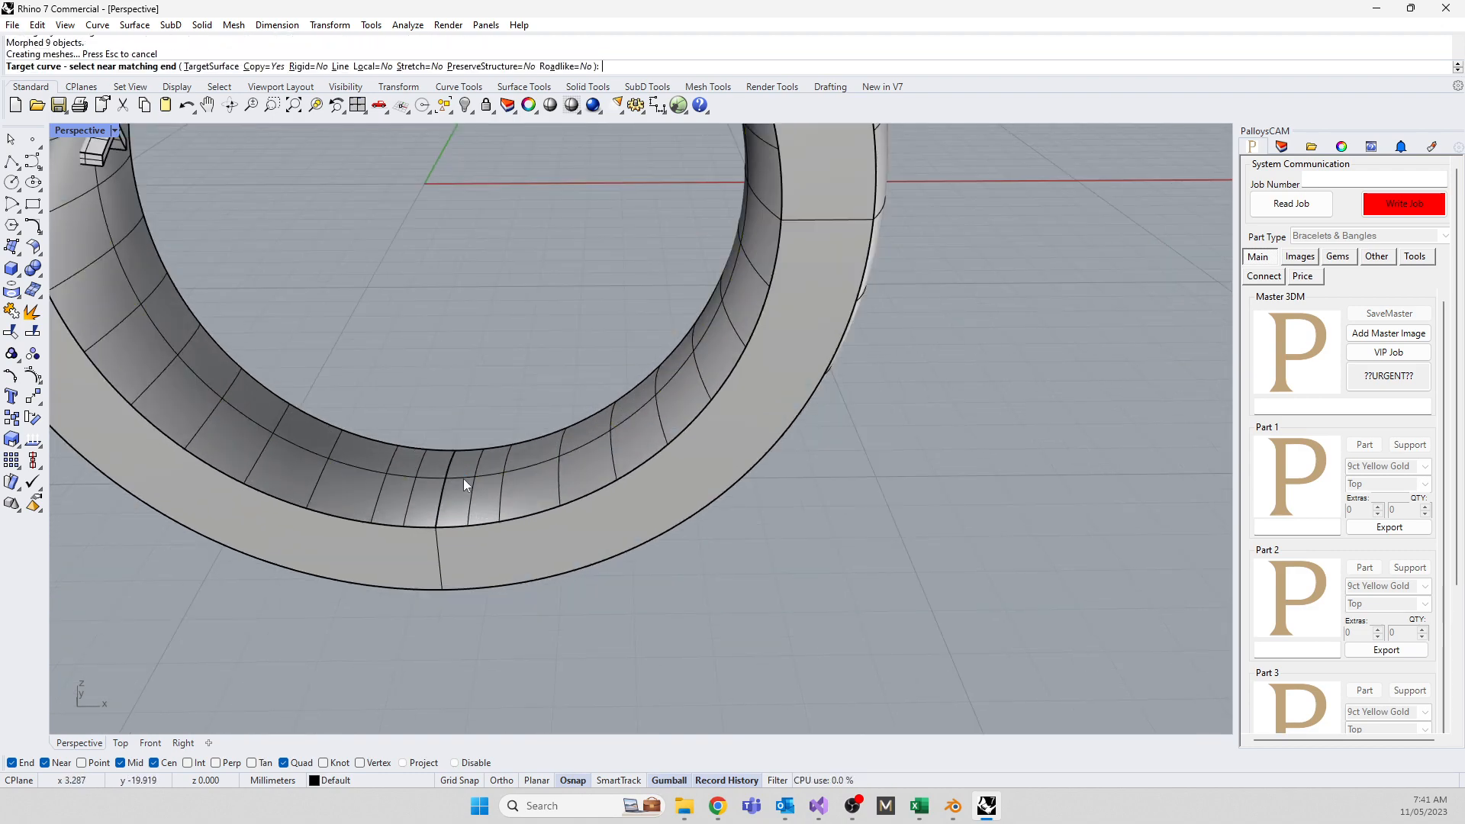
pyautogui.scroll(-3, 507, 532)
pyautogui.middleClick(424, 350)
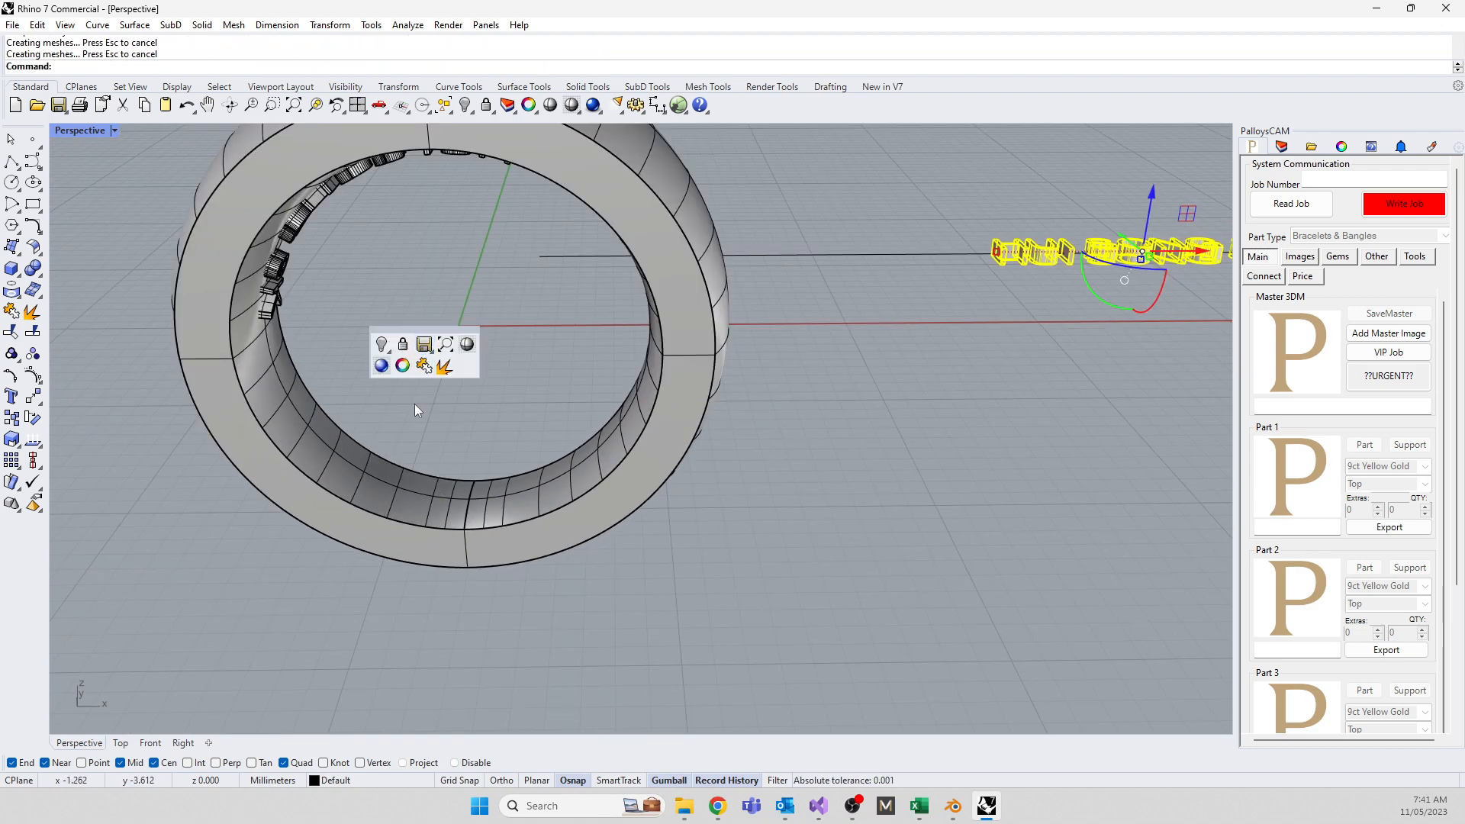
pyautogui.moveTo(414, 404); pyautogui.dragTo(347, 322, button='right')
pyautogui.scroll(-4, 347, 324)
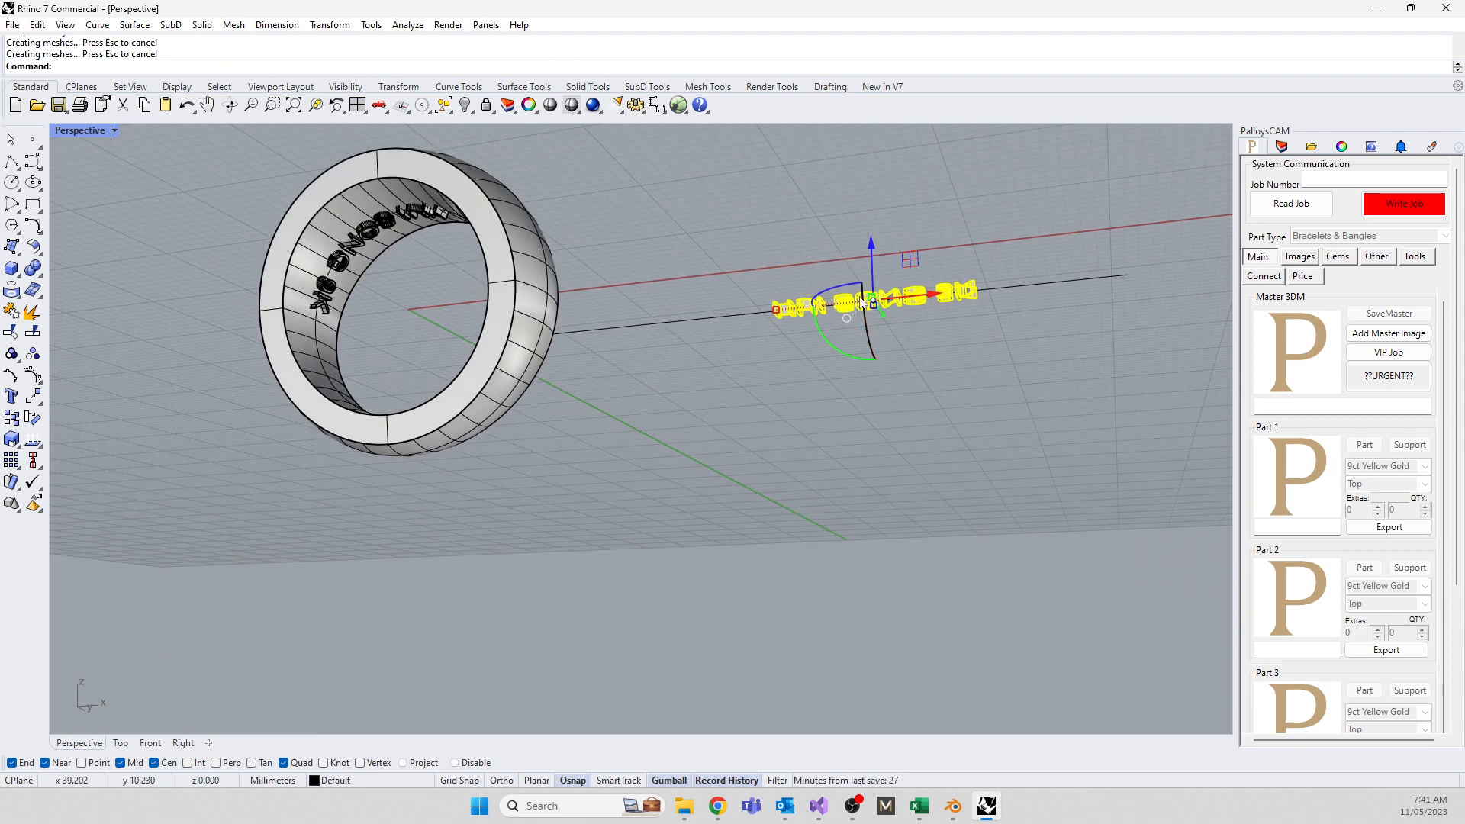
# Slide the source text left and shrink it so the wrapped letters fit inside the ring
pyautogui.moveTo(946, 295); pyautogui.dragTo(693, 322)
pyautogui.moveTo(400, 298); pyautogui.dragTo(545, 340, button='right')
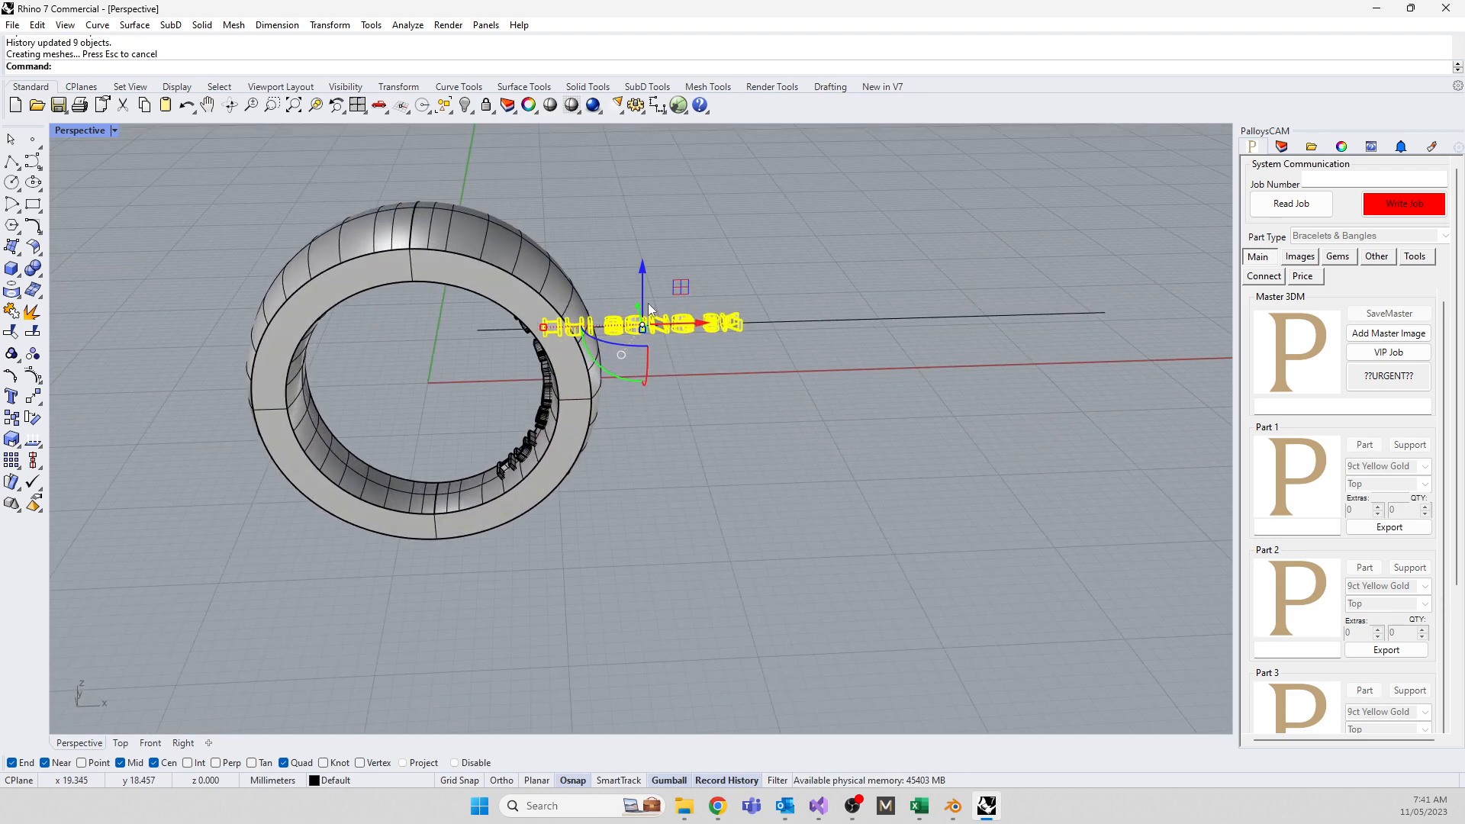
pyautogui.keyDown('shift'); pyautogui.moveTo(543, 327); pyautogui.dragTo(570, 327); pyautogui.keyUp('shift')
pyautogui.moveTo(504, 435); pyautogui.dragTo(693, 347, button='right')
pyautogui.scroll(6, 693, 346)
pyautogui.moveTo(706, 432); pyautogui.dragTo(753, 488, button='right')
pyautogui.moveTo(671, 305); pyautogui.dragTo(625, 322)
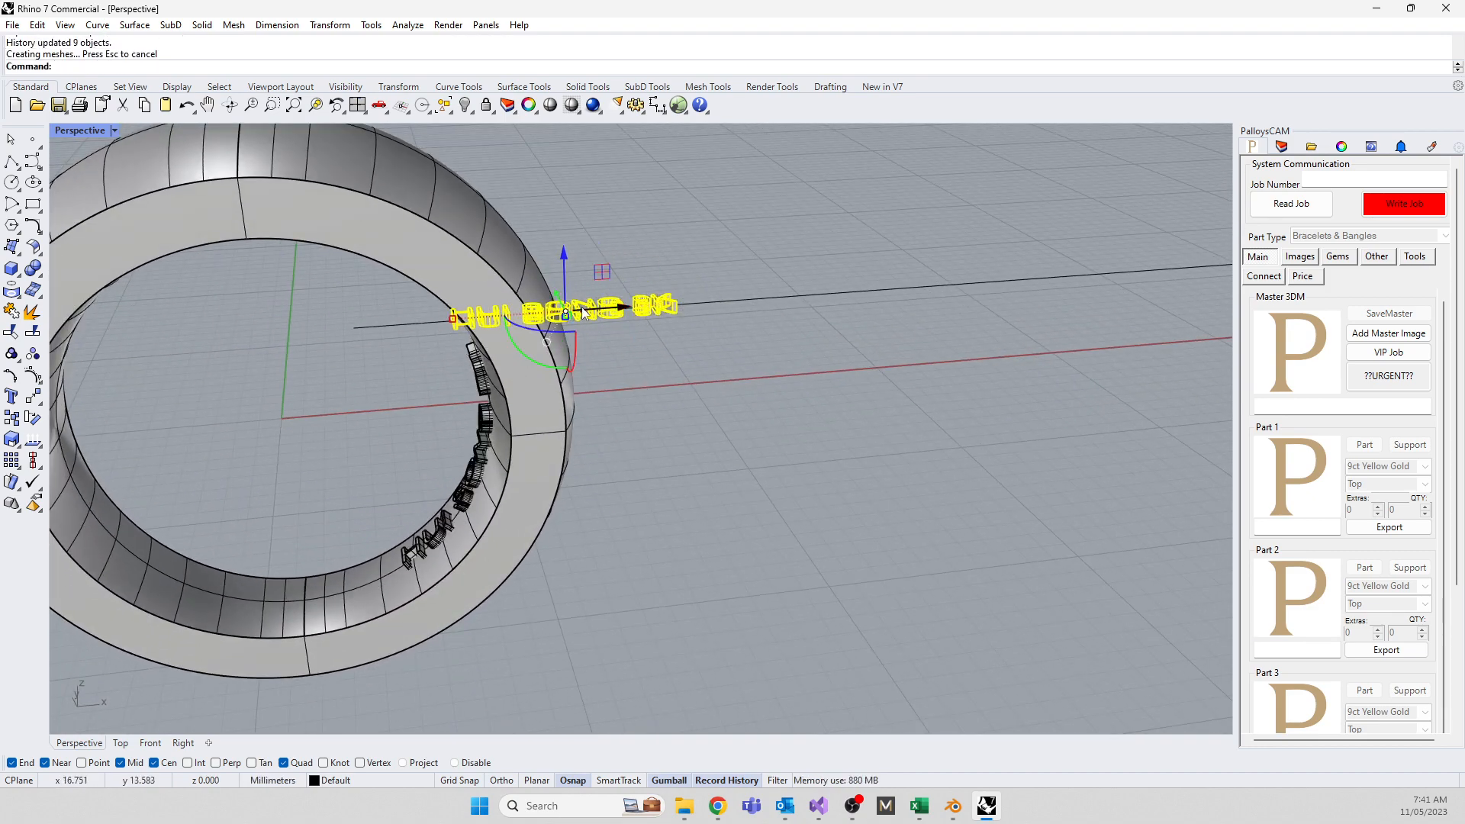
pyautogui.moveTo(625, 302); pyautogui.dragTo(575, 321)
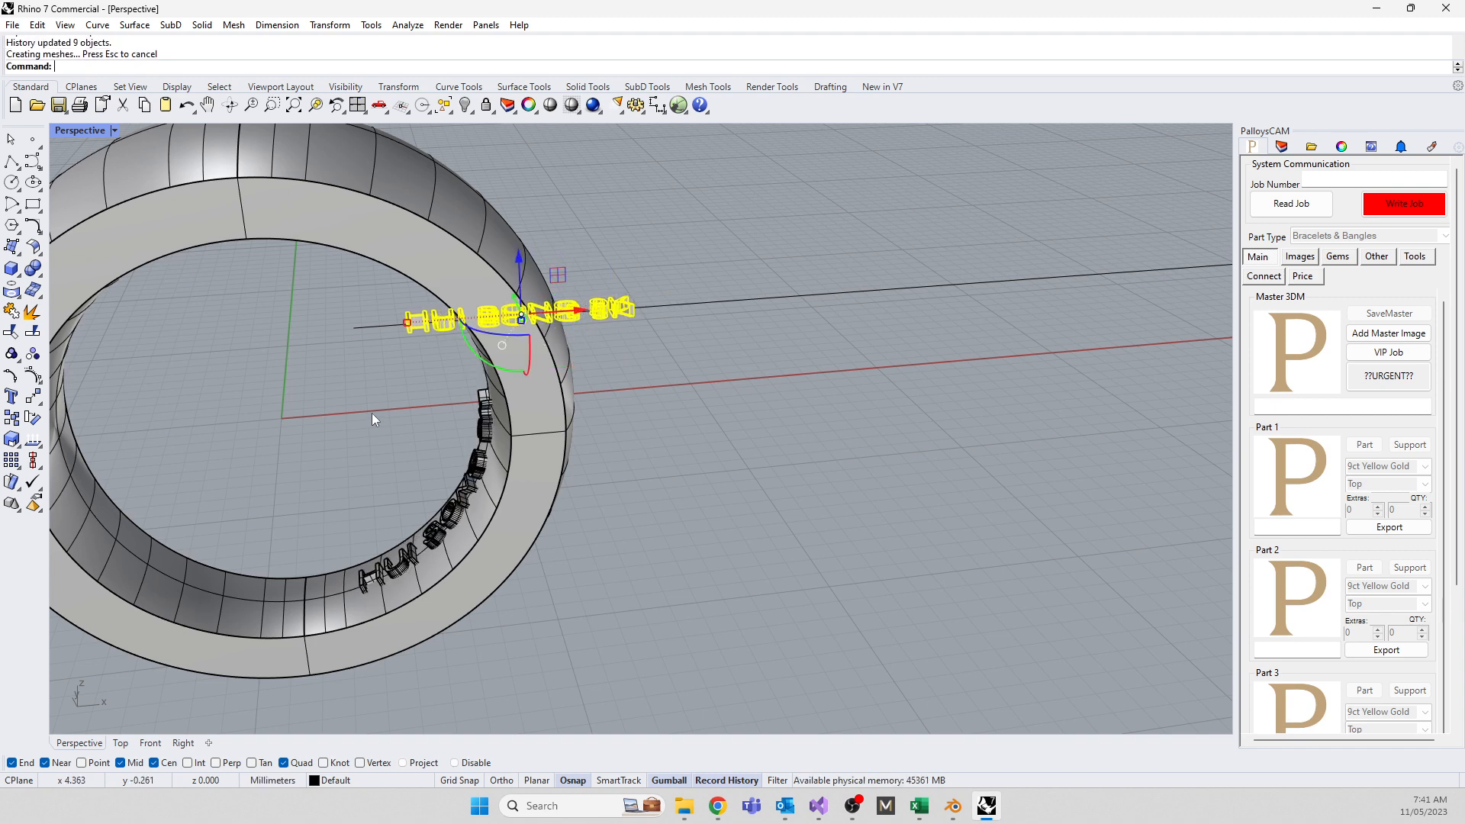
pyautogui.moveTo(332, 482); pyautogui.dragTo(442, 462, button='right')
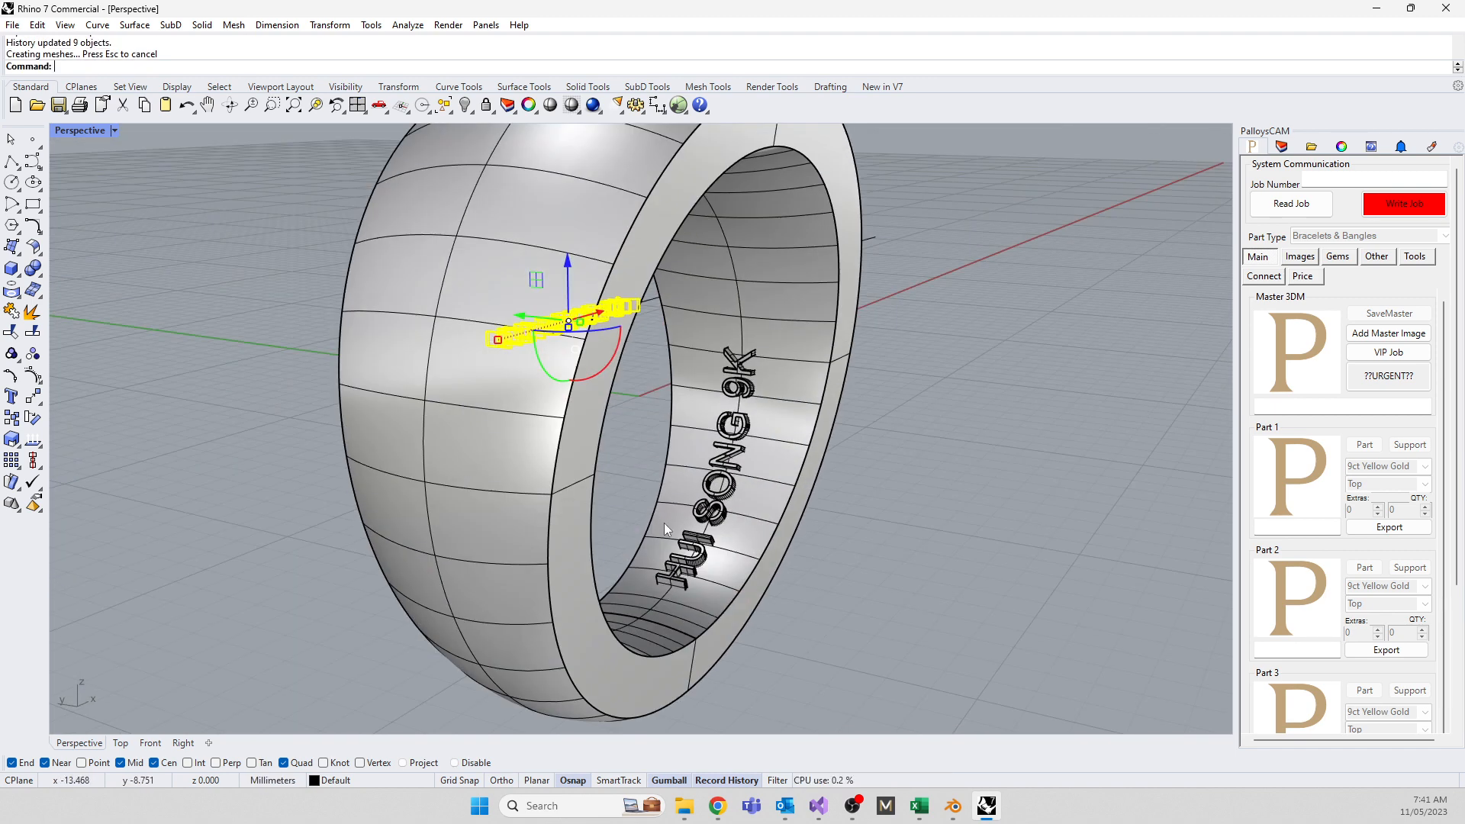
pyautogui.moveTo(670, 462); pyautogui.dragTo(279, 252, button='right')
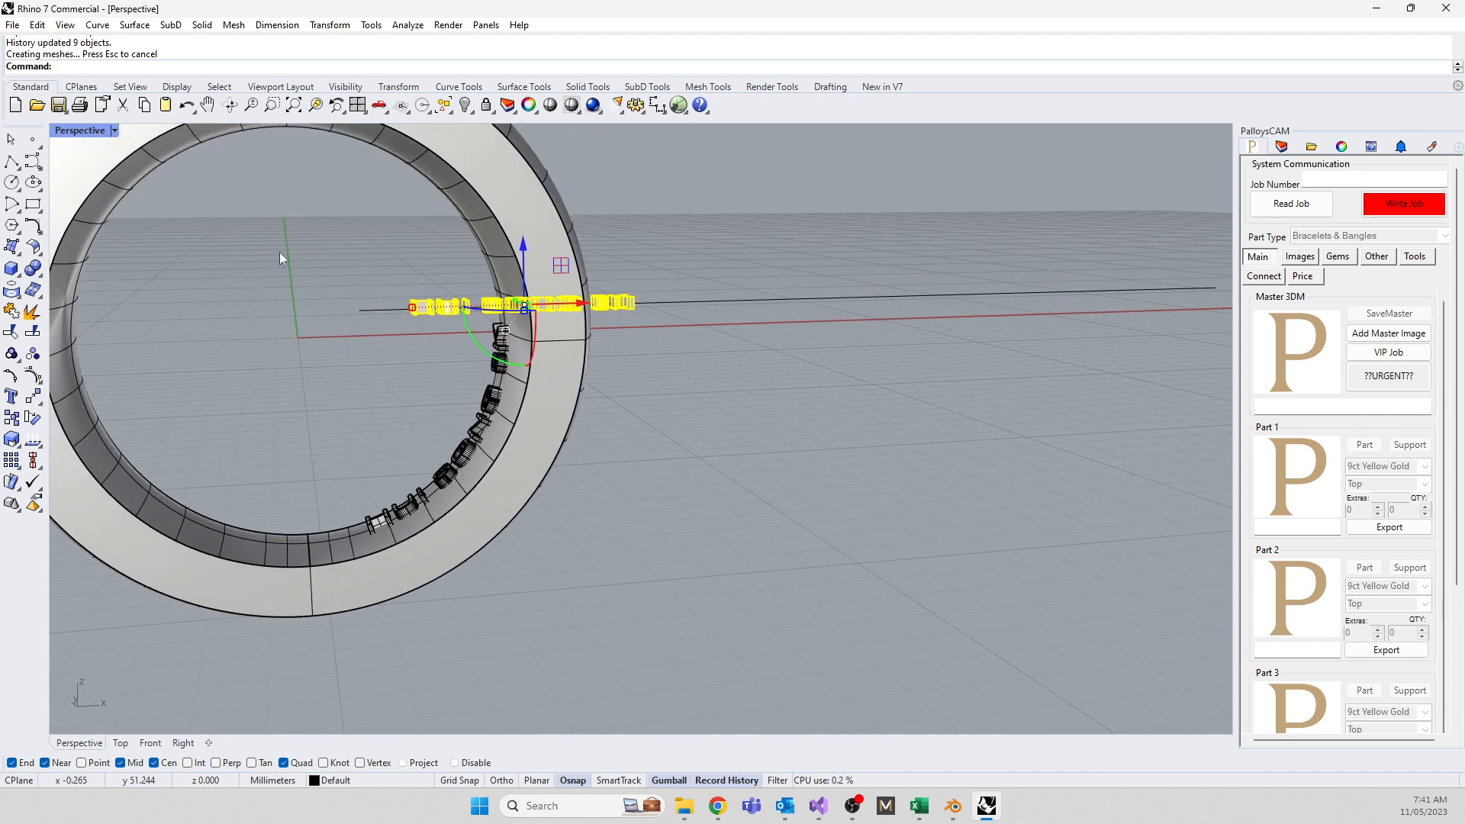
pyautogui.click(67, 134)
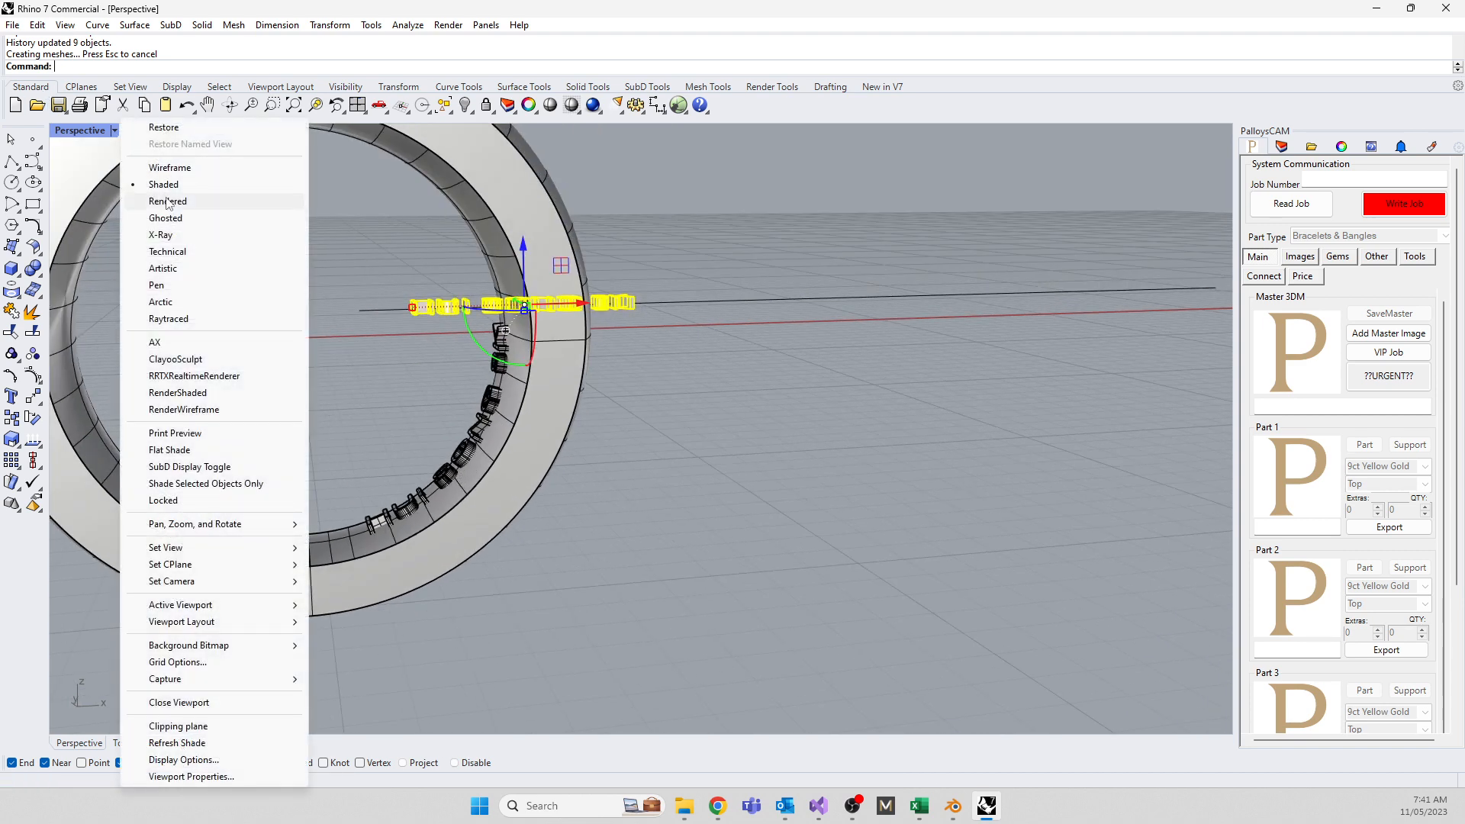
# Switch the Perspective viewport to Ghosted display and raise the text slightly to adjust letter depth
pyautogui.click(165, 218)
pyautogui.moveTo(403, 404); pyautogui.dragTo(290, 428, button='right')
pyautogui.scroll(7, 302, 420)
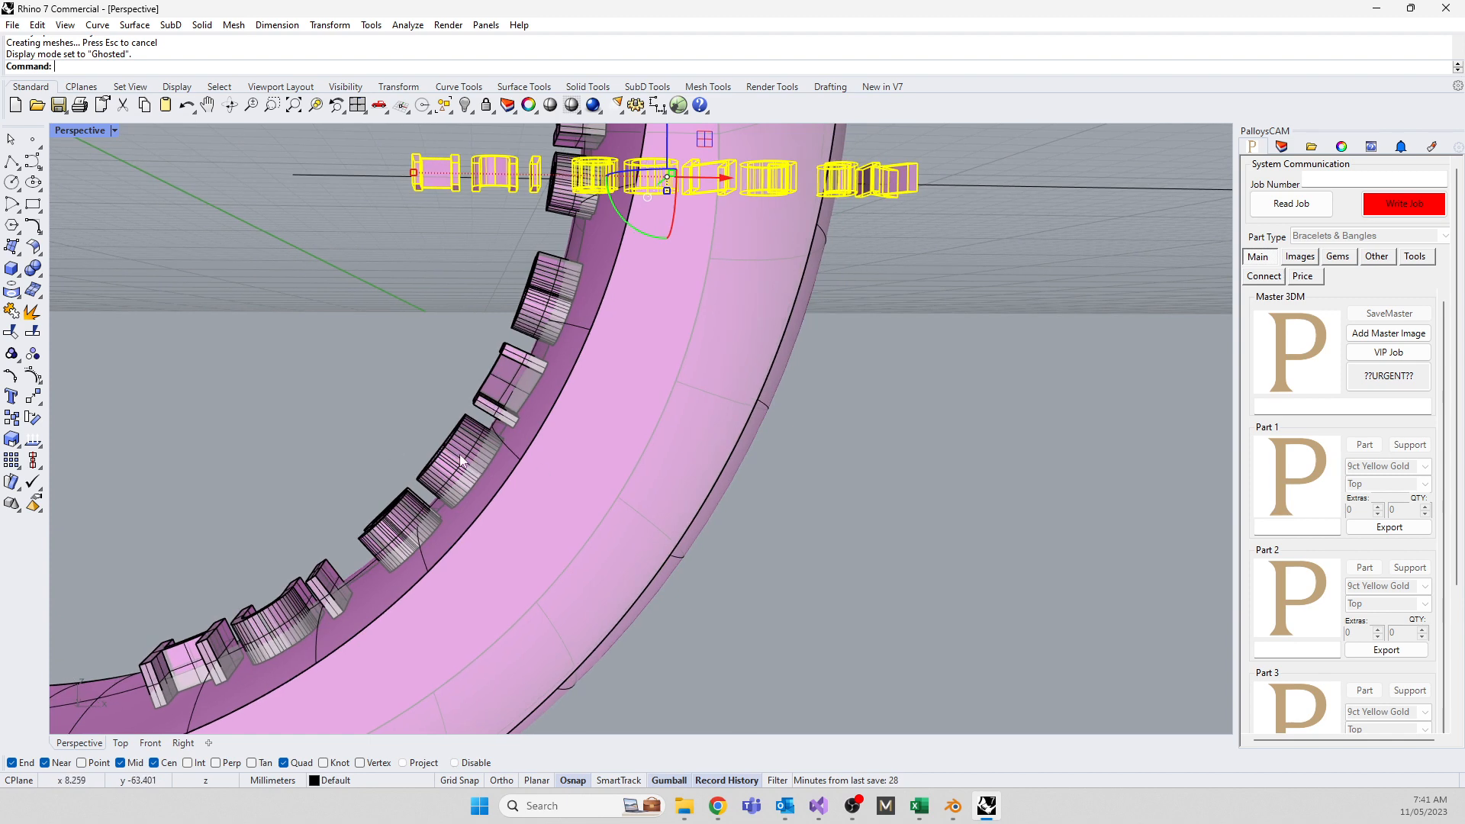
pyautogui.moveTo(462, 459); pyautogui.dragTo(620, 141, button='right')
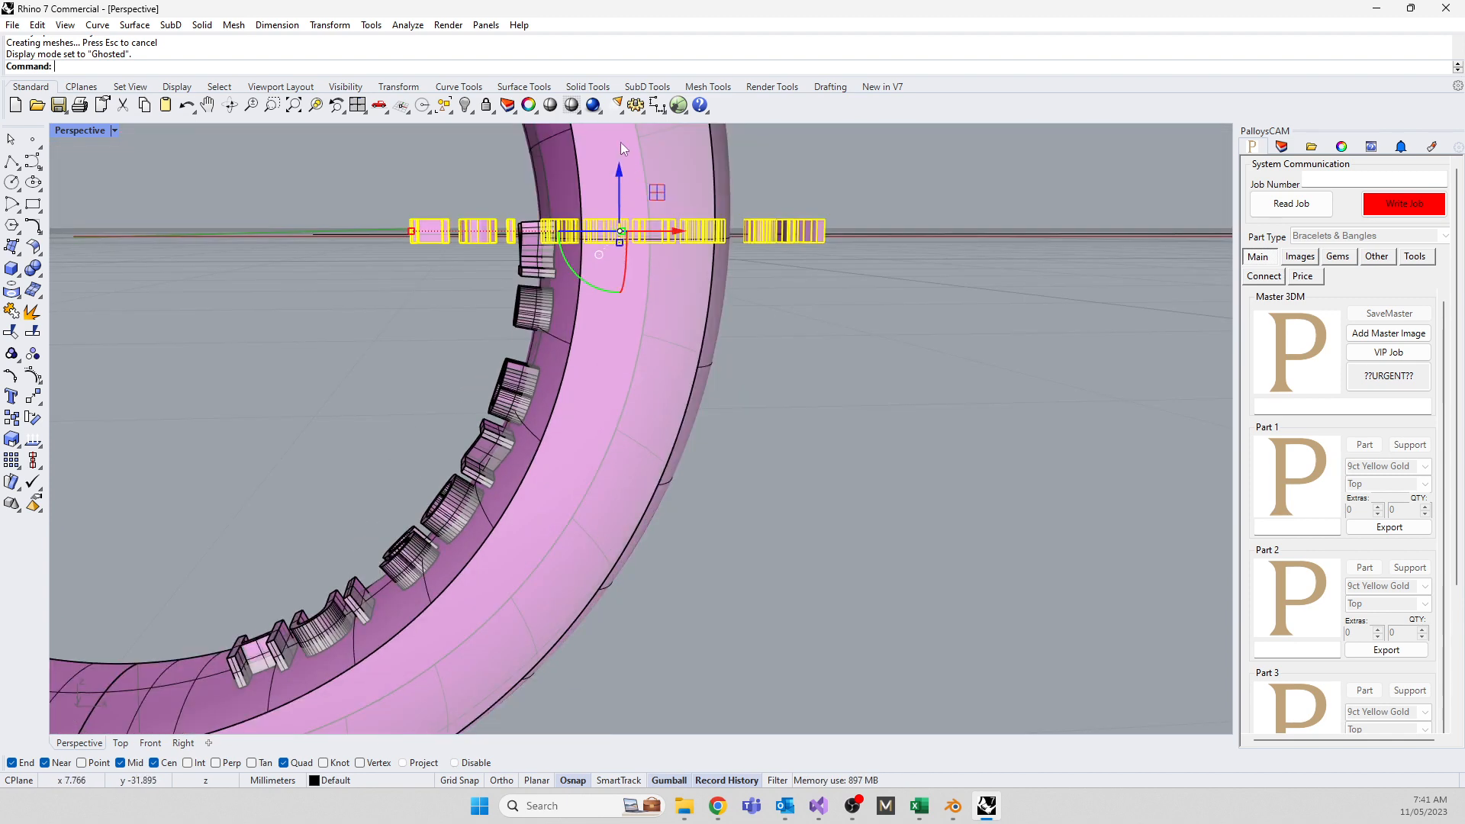
pyautogui.moveTo(619, 172); pyautogui.dragTo(620, 171)
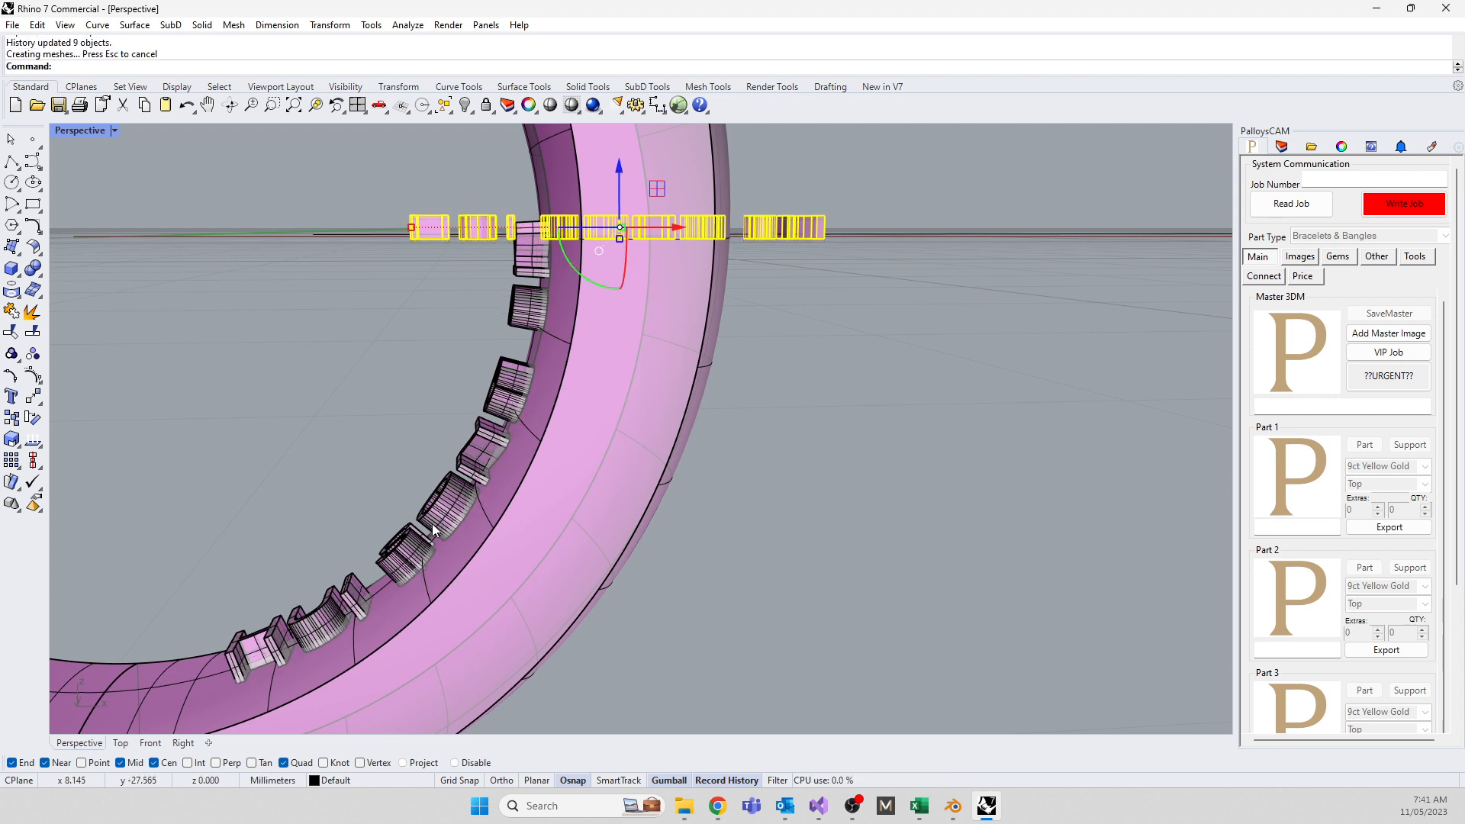
# Deselect the text and select the ring body for the Boolean subtraction
pyautogui.hotkey('ctrl', 'alt', 'g')
pyautogui.press('Escape')
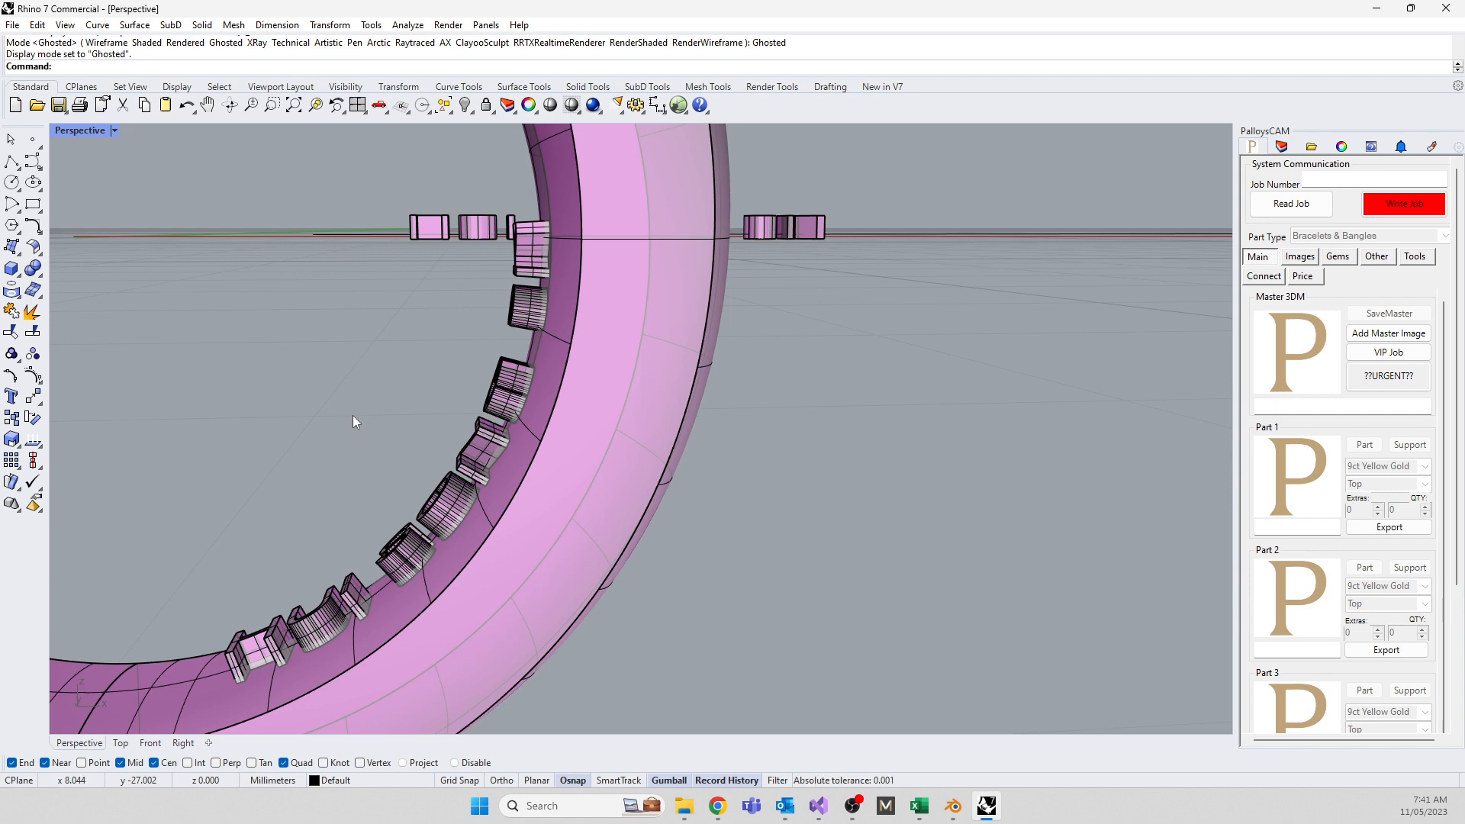
pyautogui.scroll(-5, 481, 364)
pyautogui.moveTo(480, 364); pyautogui.dragTo(675, 450, button='right')
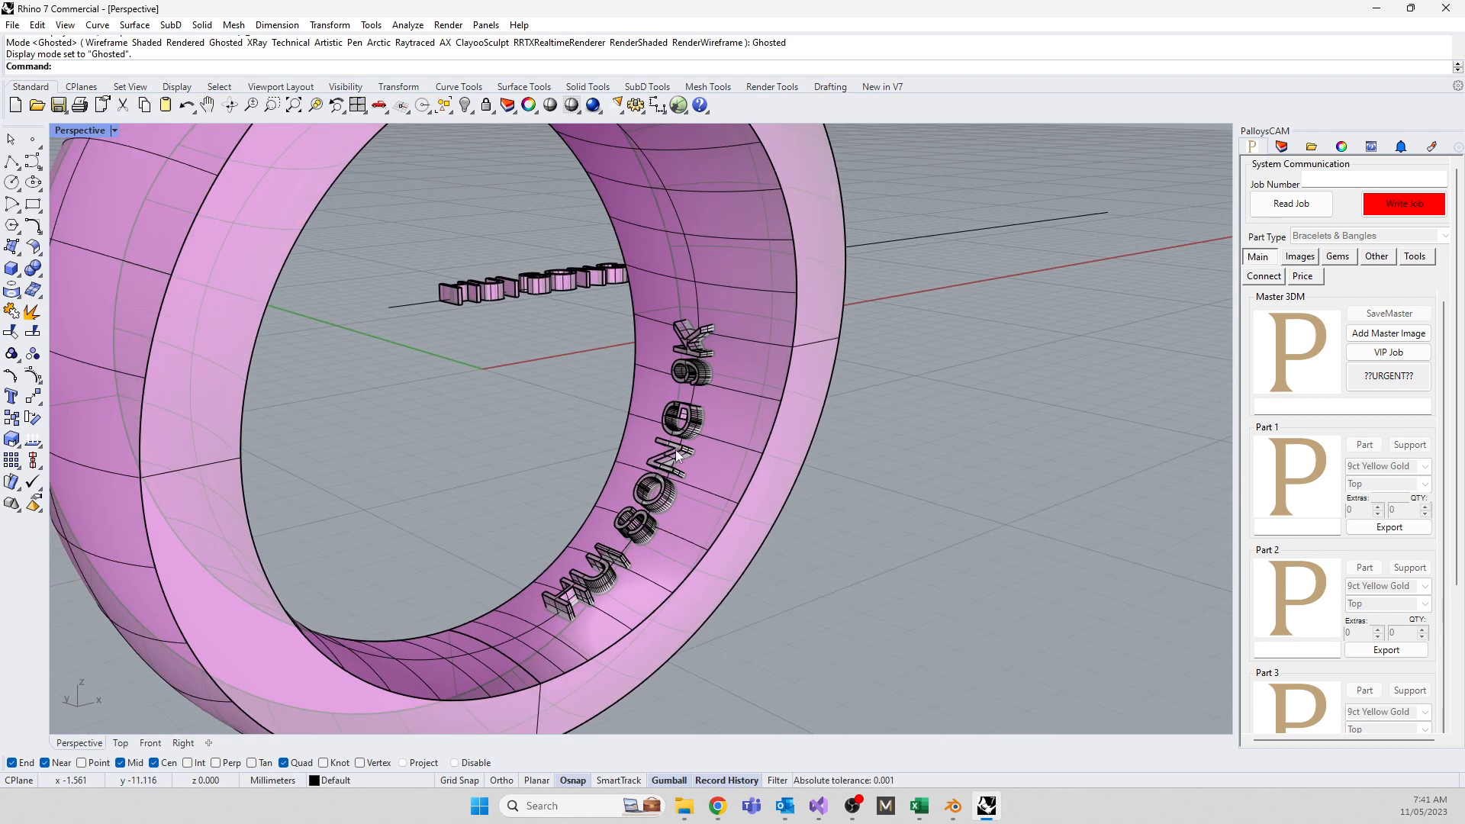
pyautogui.click(744, 463)
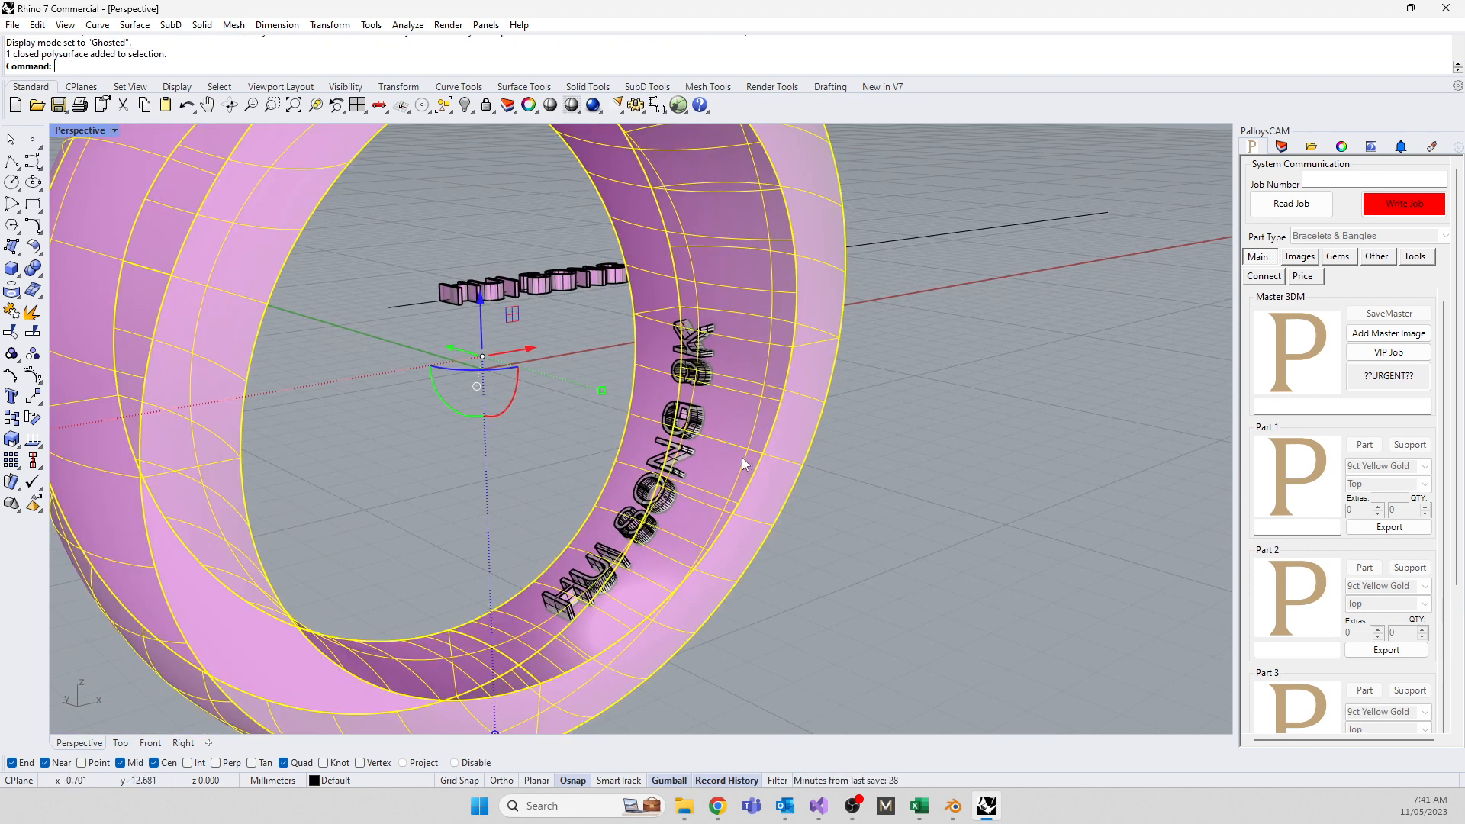
pyautogui.write('BooleanDifference')
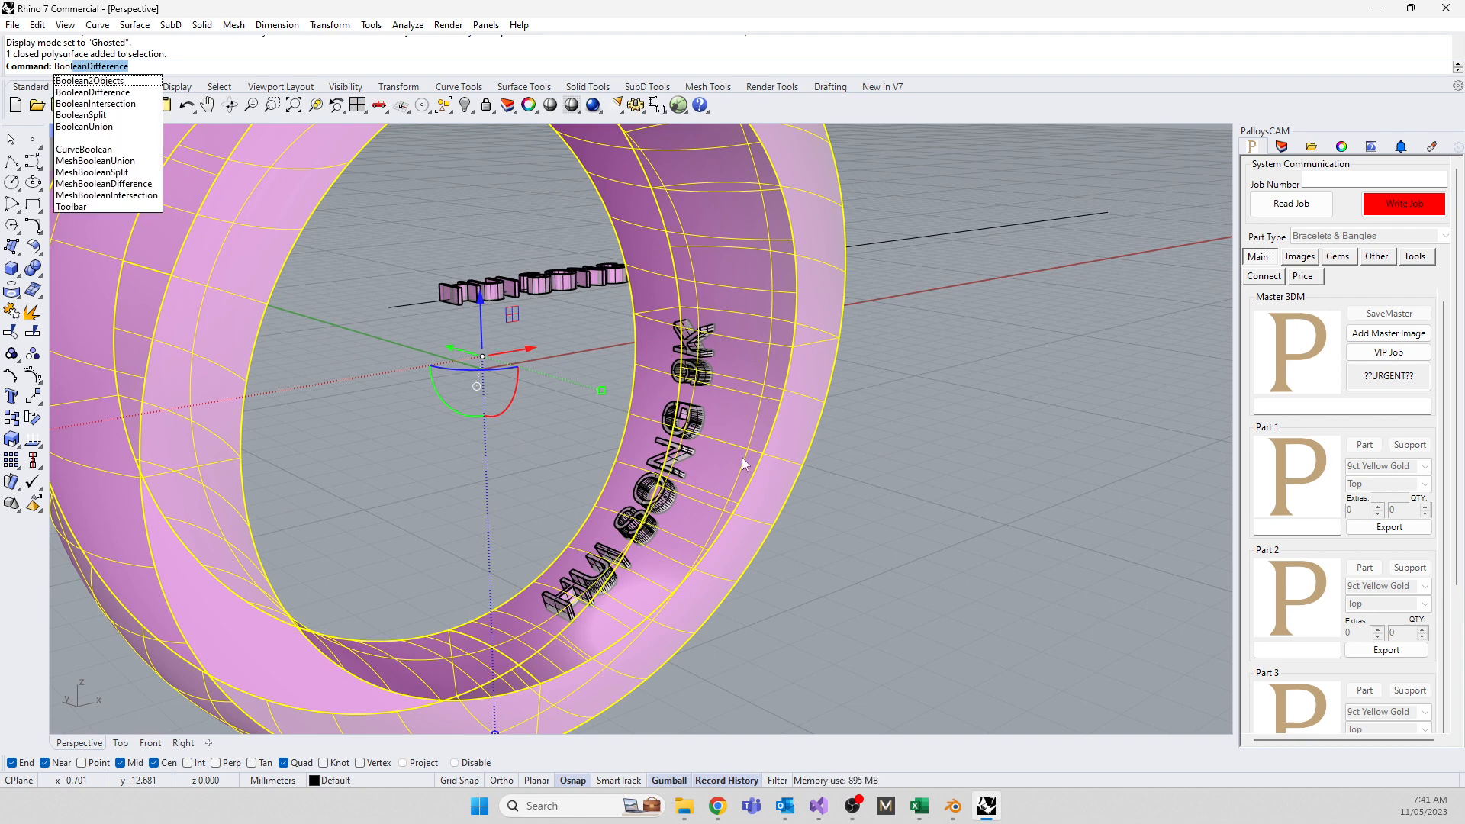
# Subtract the first set of wrapped letter solids from the ring with BooleanDifference
pyautogui.click(94, 93)
pyautogui.moveTo(574, 377); pyautogui.dragTo(227, 365, button='right')
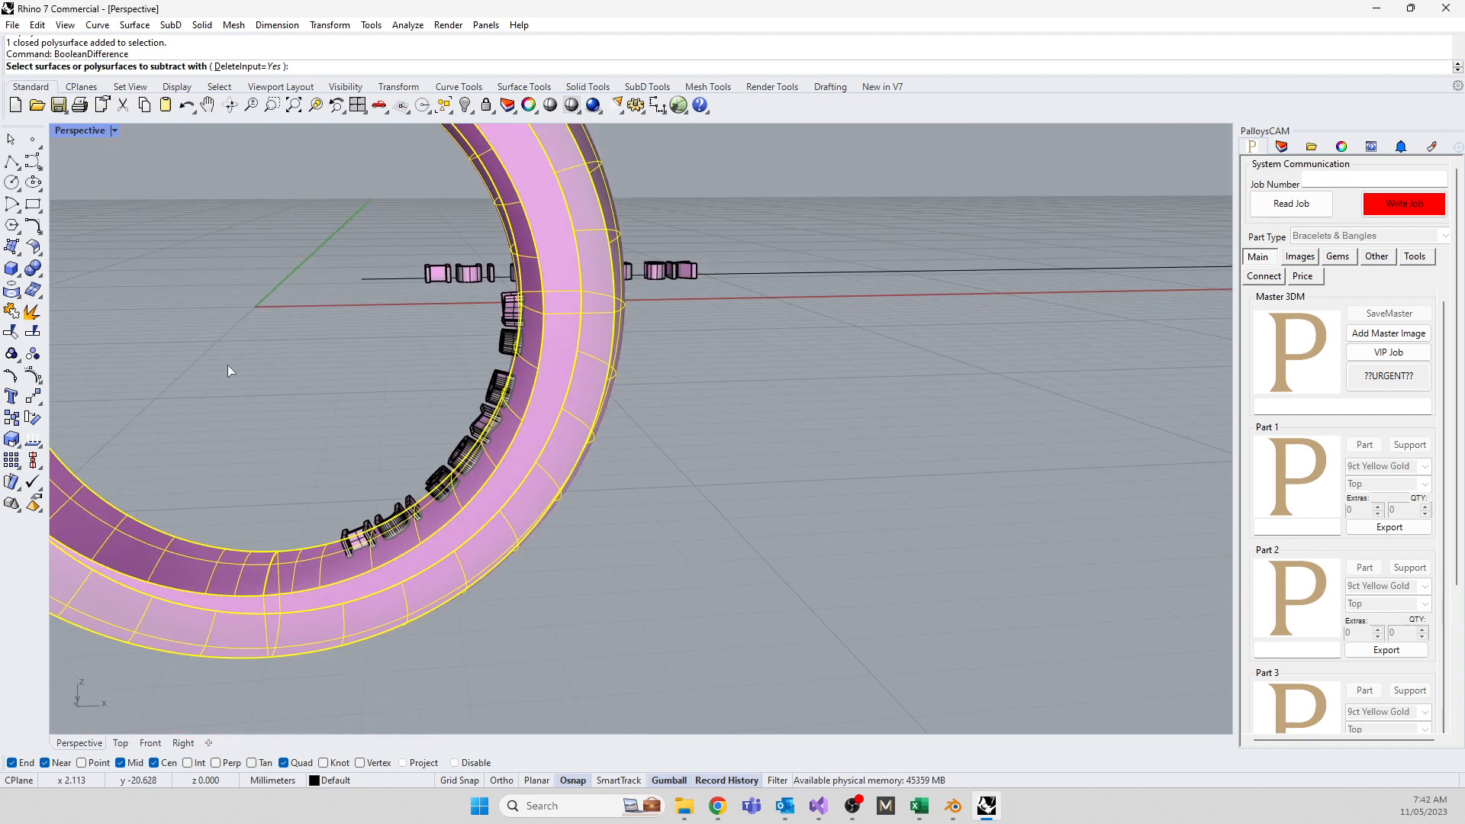
pyautogui.moveTo(227, 367); pyautogui.dragTo(581, 653)
pyautogui.press('Return')
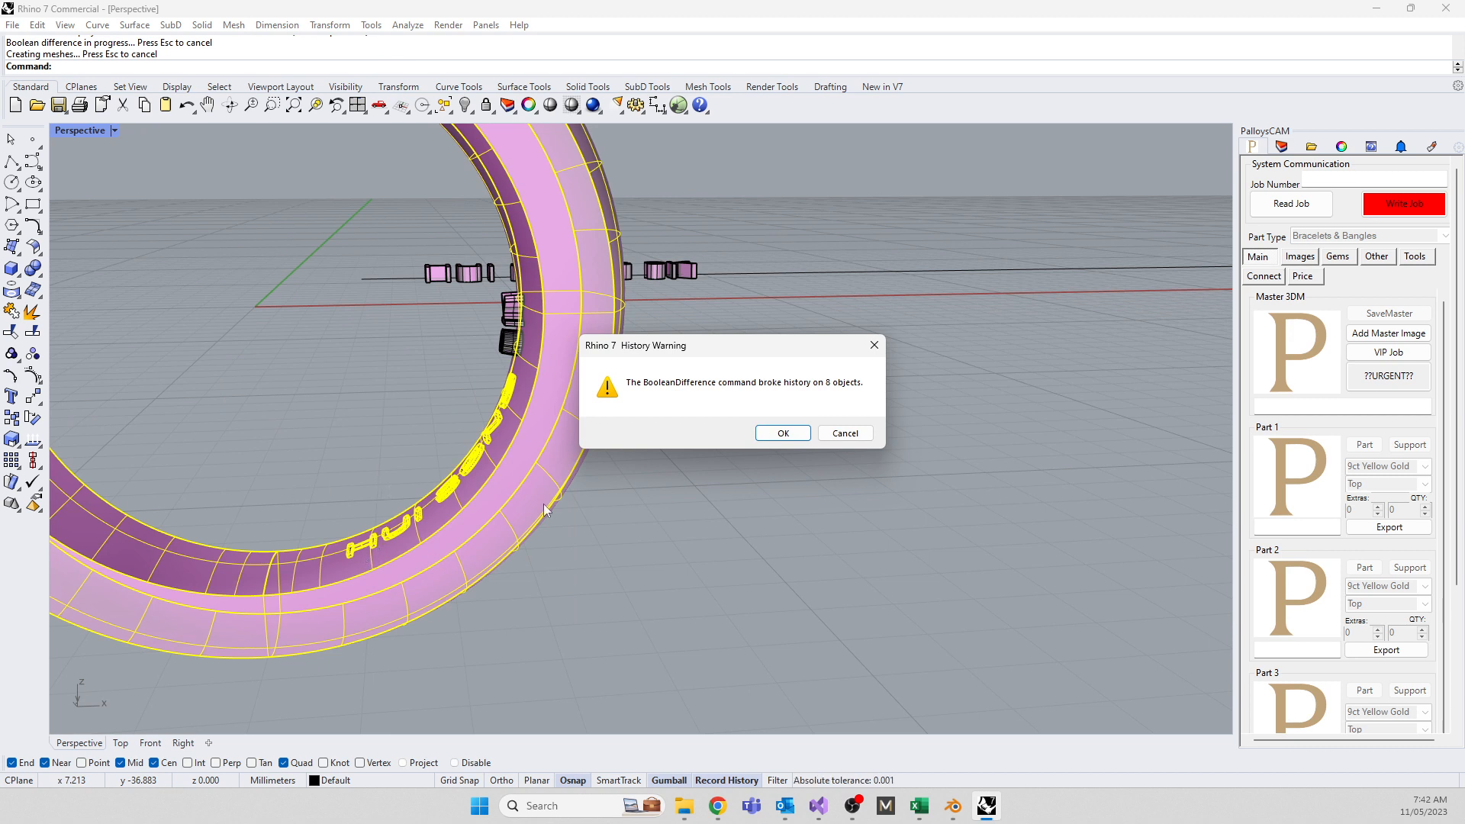
pyautogui.click(776, 434)
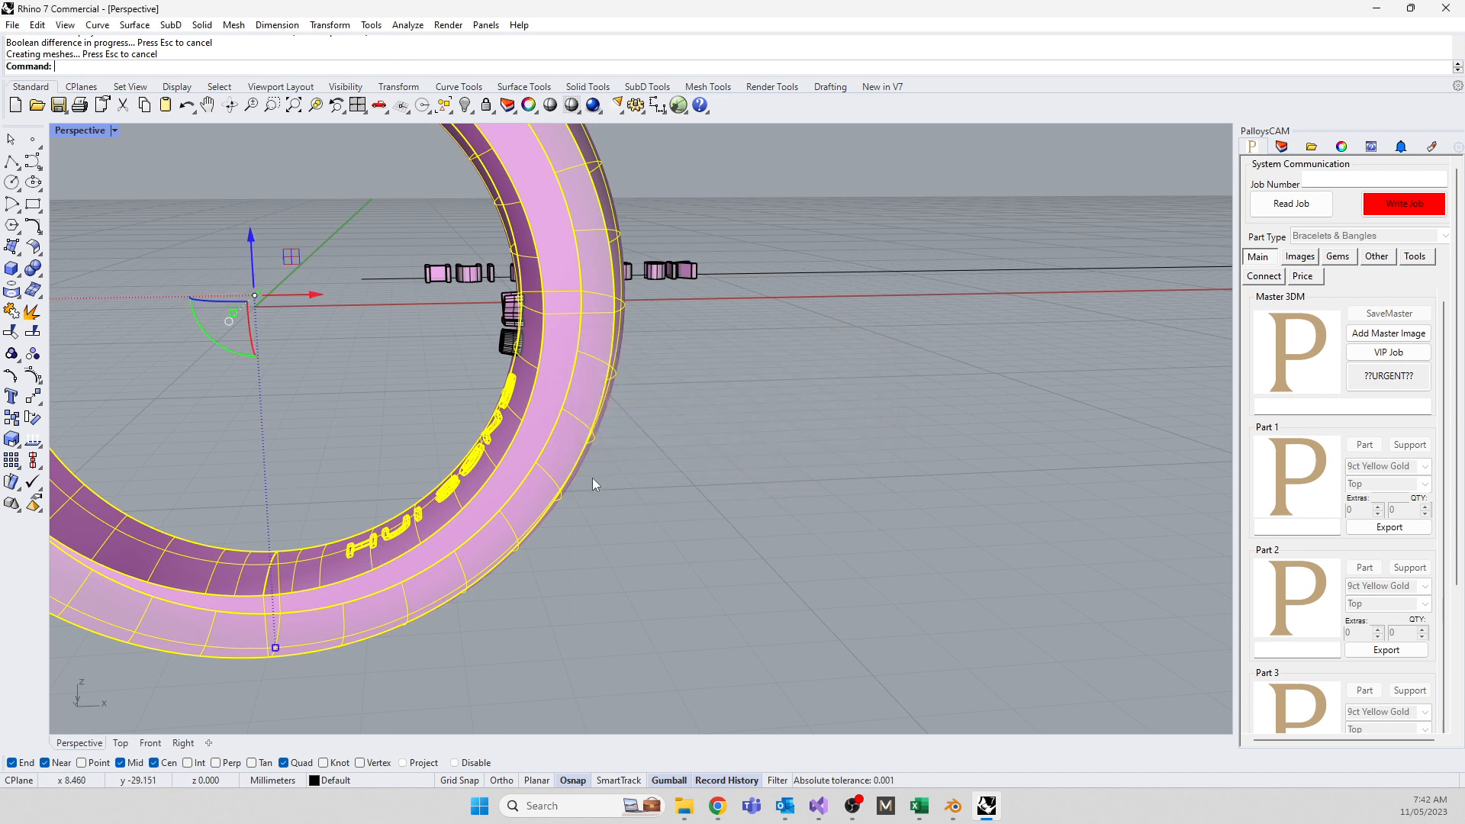
# Repeat the Boolean difference to cut the remaining letter solid into the ring's inner wall
pyautogui.rightClick(579, 462)
pyautogui.moveTo(452, 354); pyautogui.dragTo(403, 450, button='right')
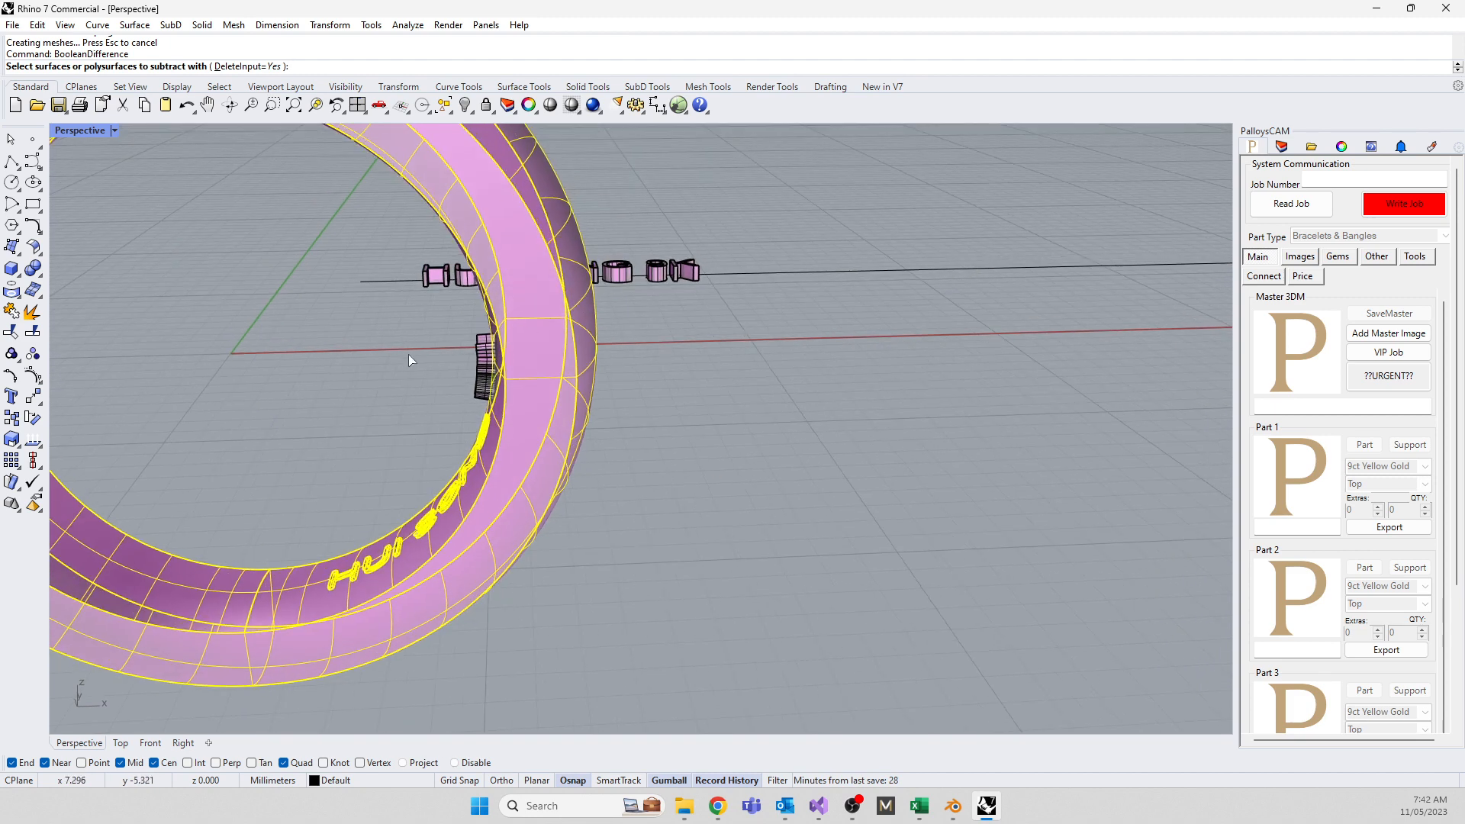
pyautogui.moveTo(403, 326); pyautogui.dragTo(534, 417)
pyautogui.rightClick(585, 437)
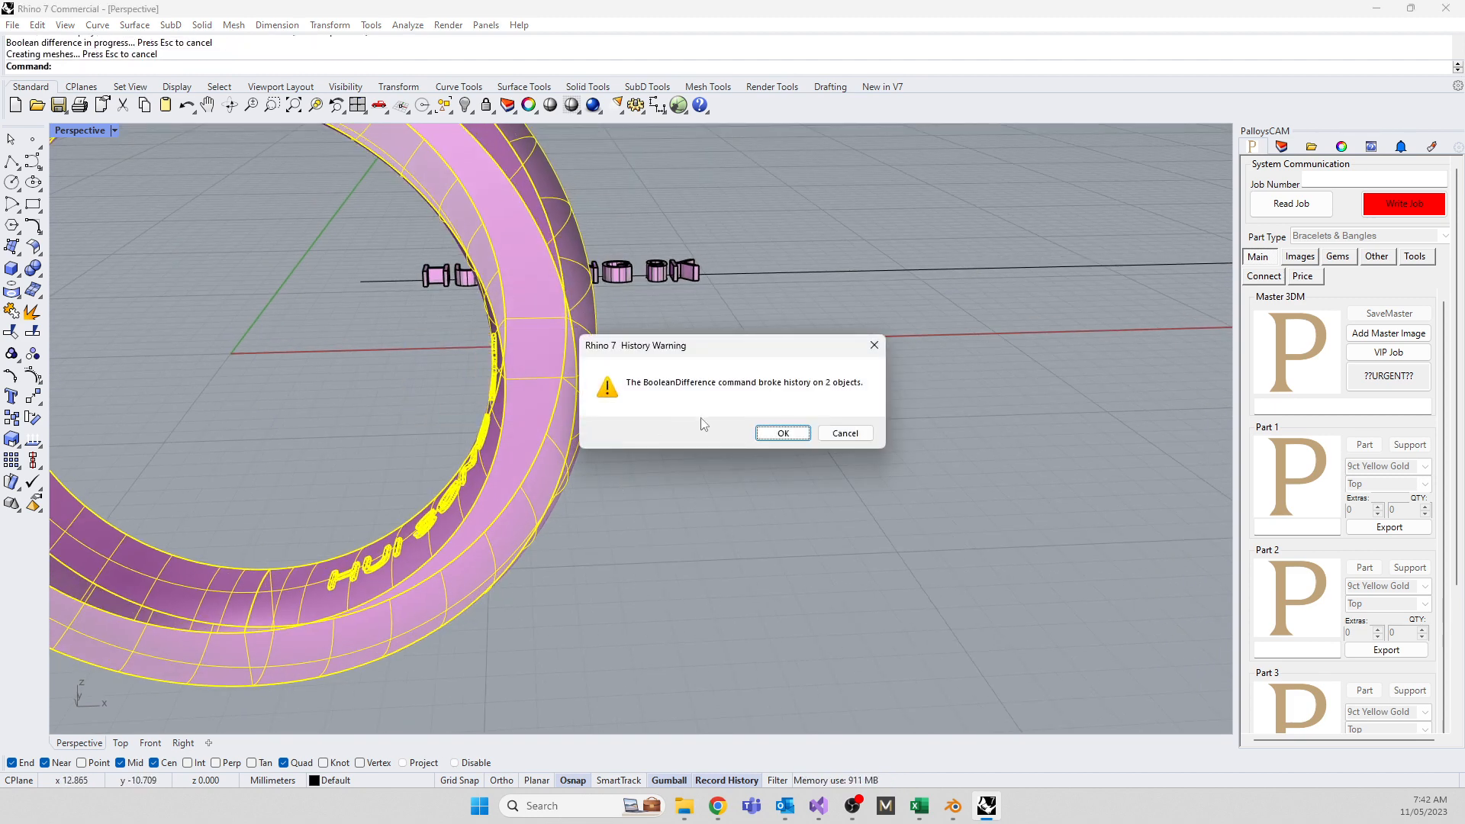
pyautogui.click(778, 433)
pyautogui.moveTo(592, 588); pyautogui.dragTo(711, 588, button='right')
pyautogui.scroll(-10, 711, 587)
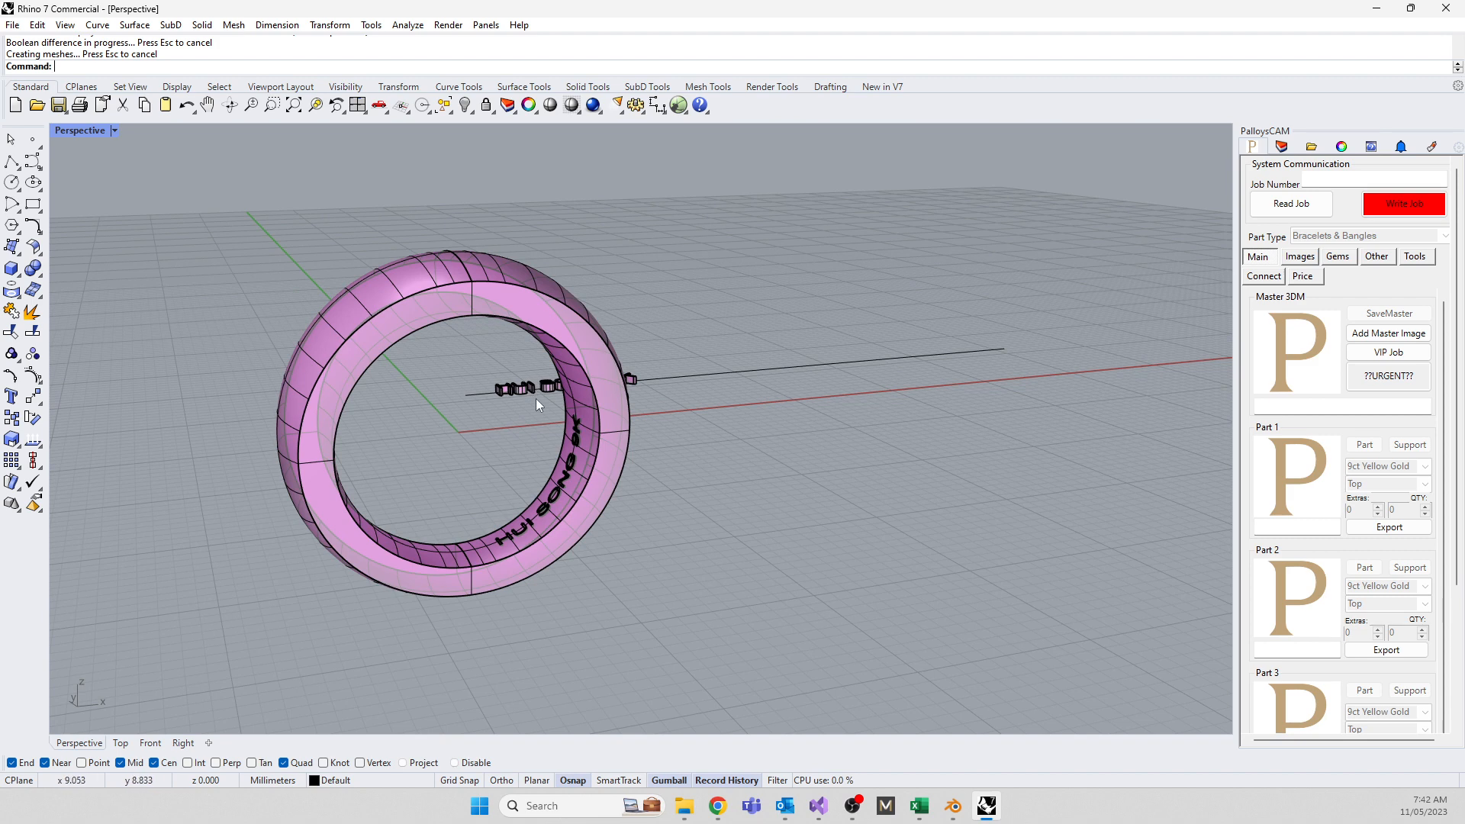
pyautogui.click(707, 373)
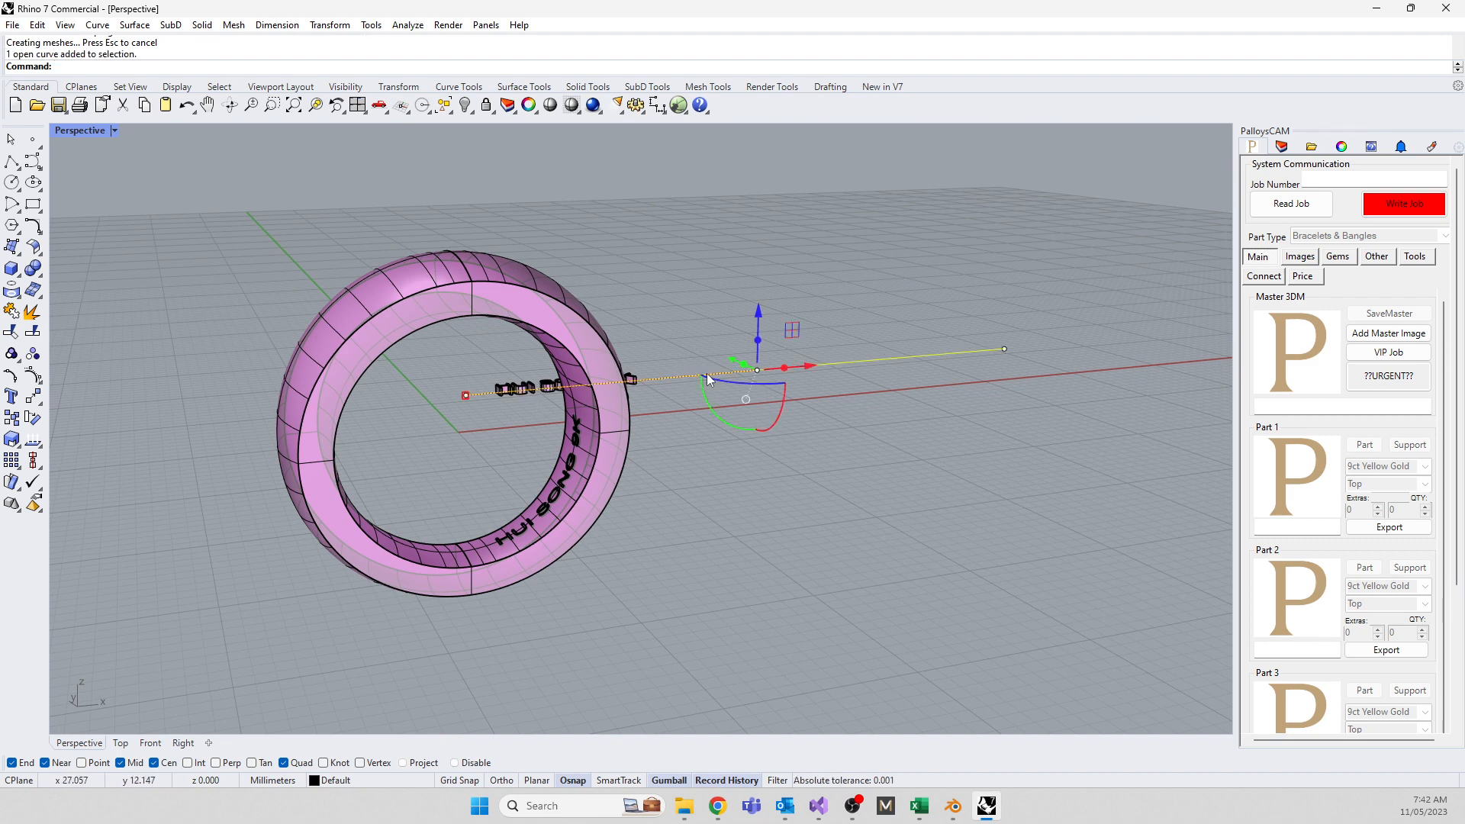
pyautogui.click(482, 544)
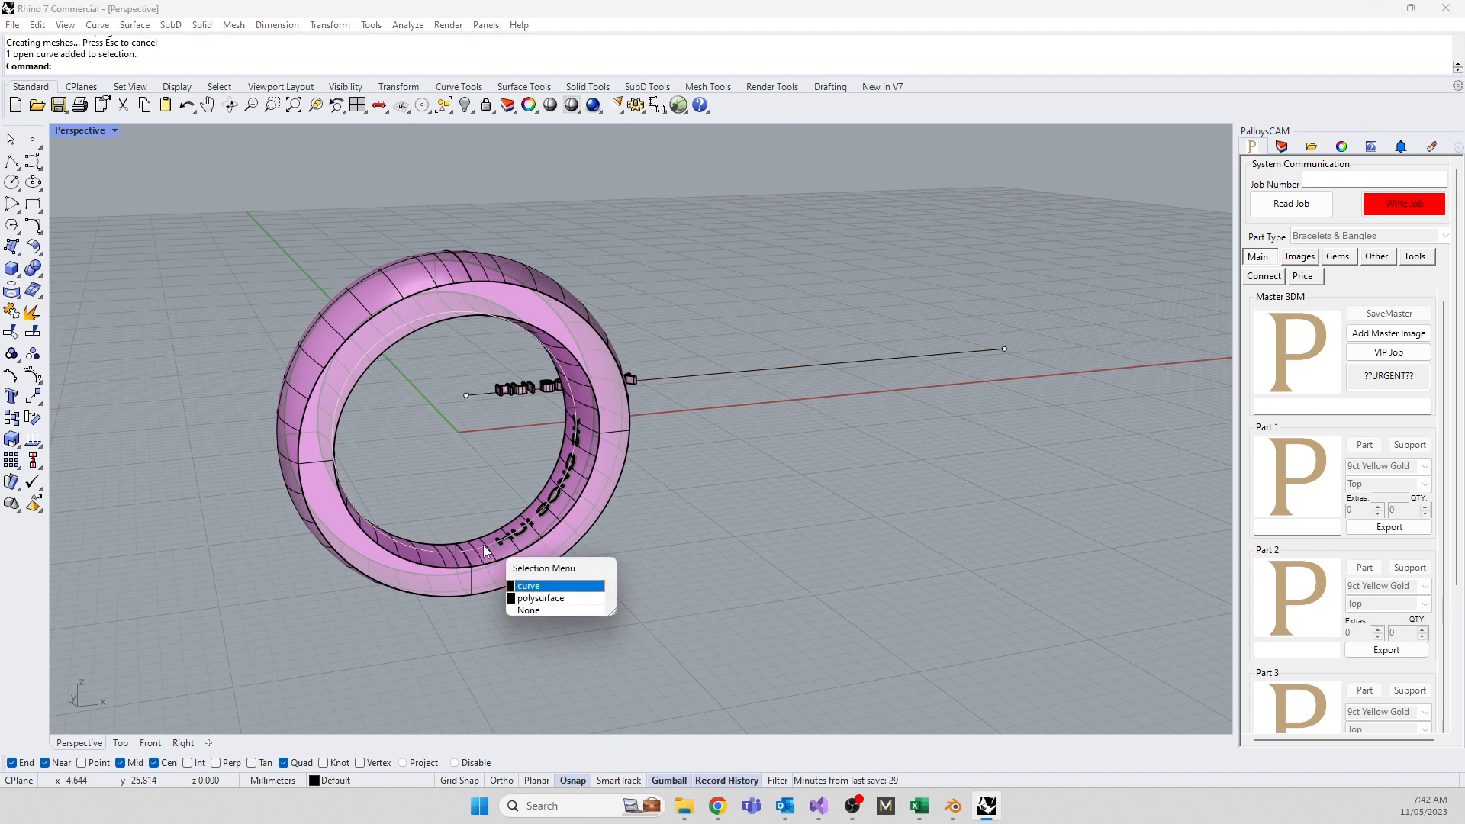
pyautogui.click(460, 508)
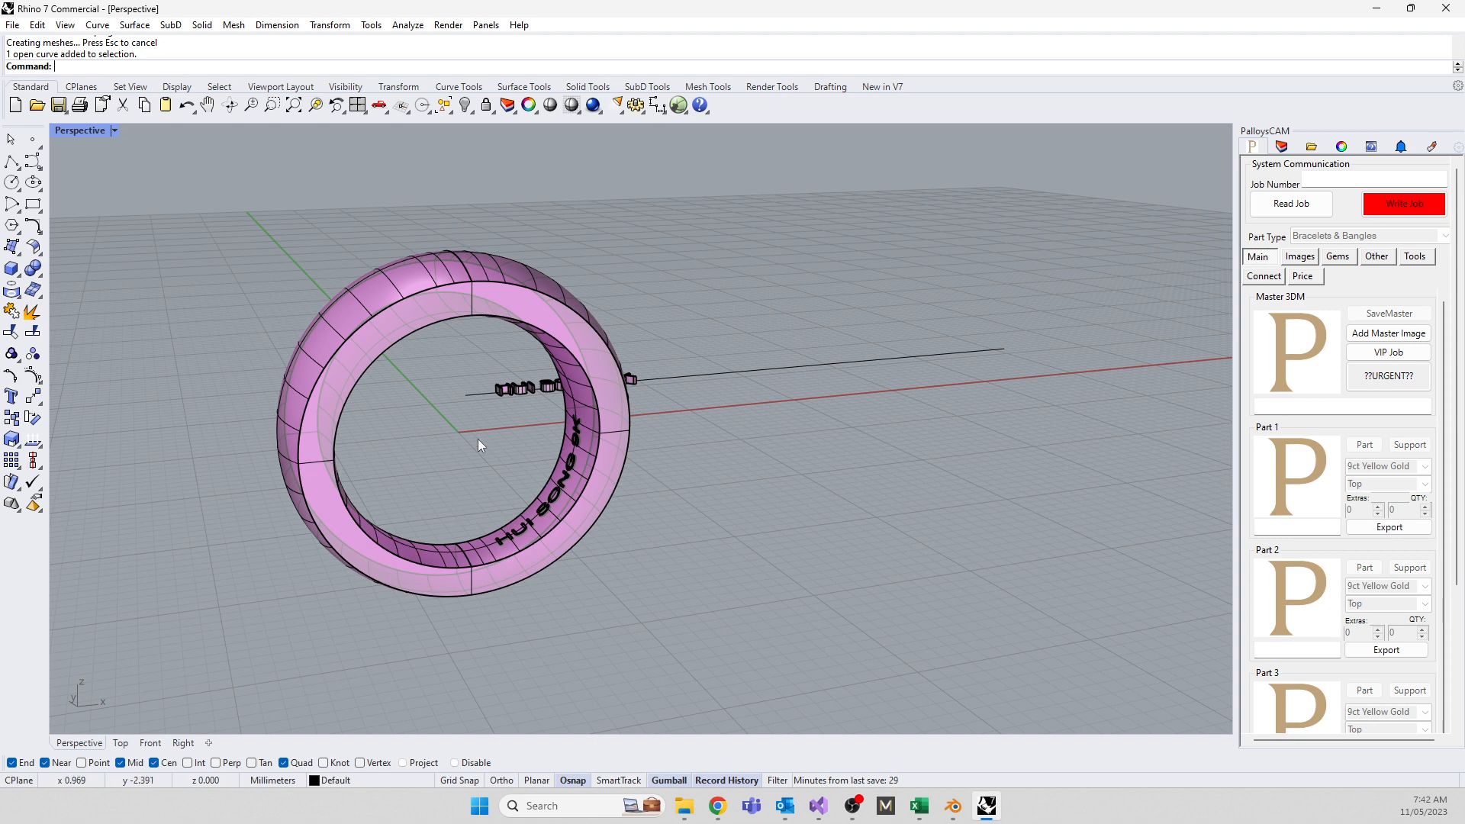
pyautogui.moveTo(477, 438); pyautogui.dragTo(533, 303, button='right')
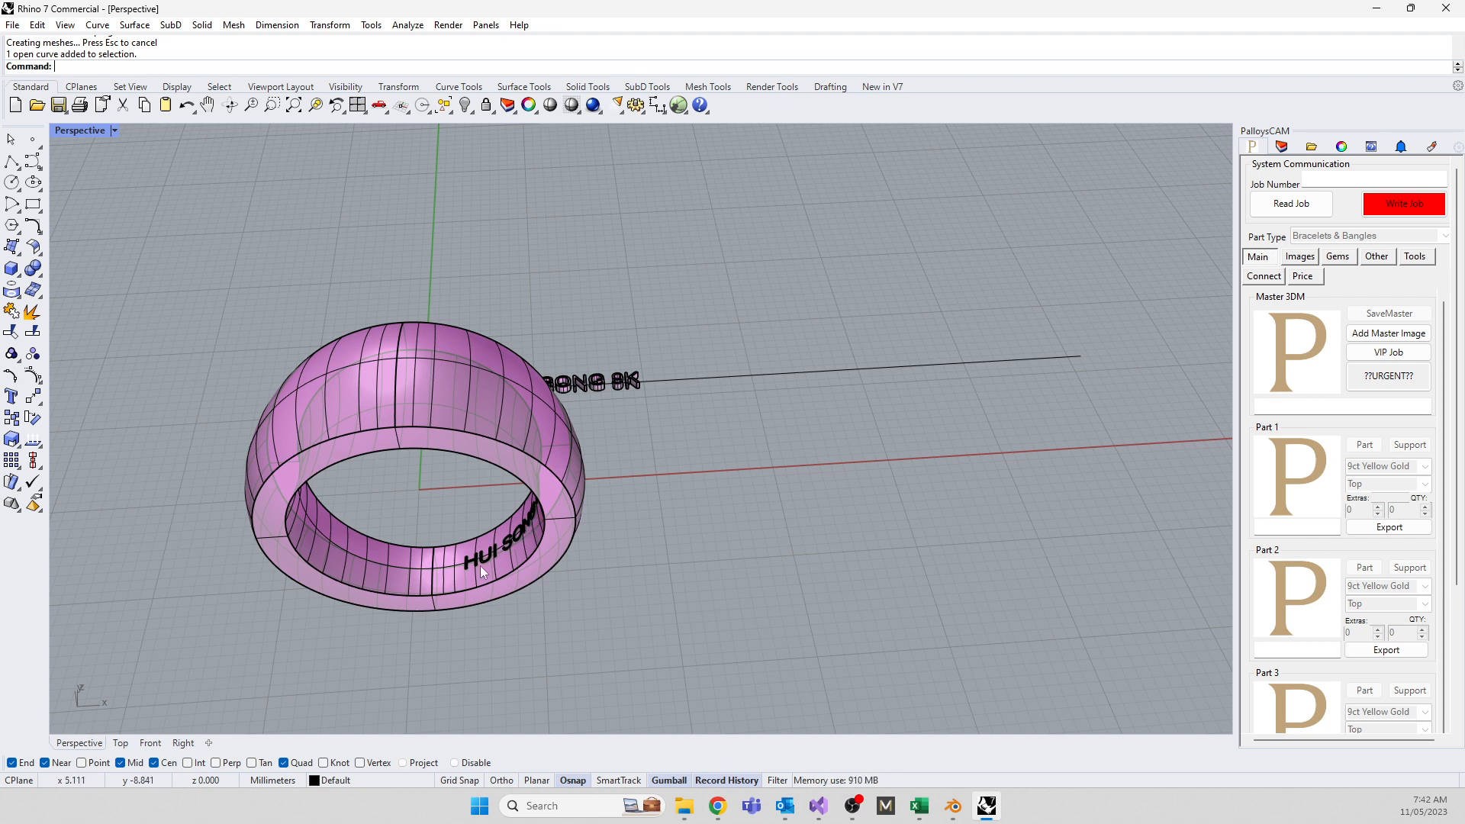
# Select the long straight line beside the text and reorient the Perspective view
pyautogui.click(717, 383)
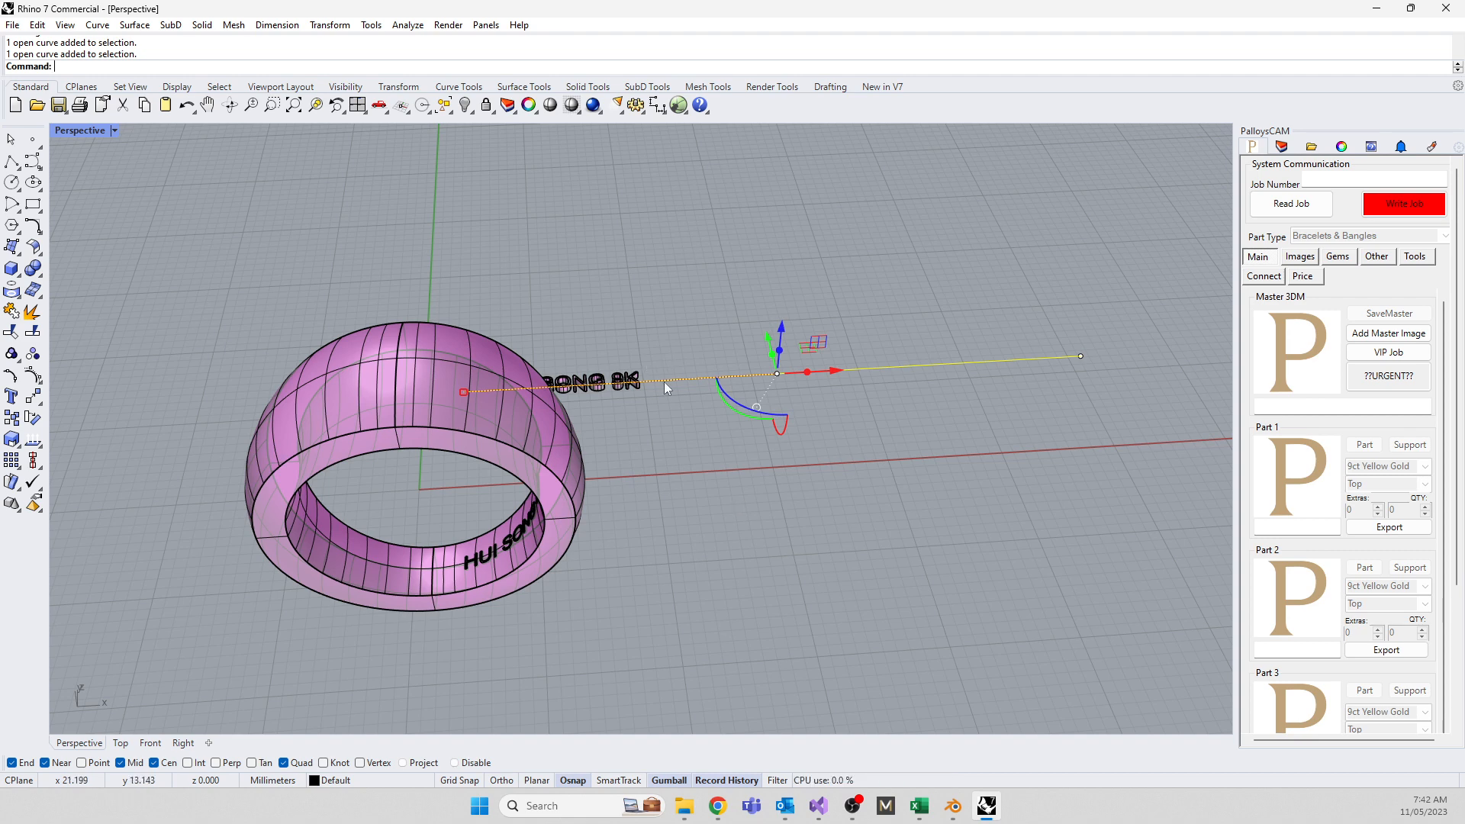
pyautogui.moveTo(740, 510); pyautogui.dragTo(529, 465, button='right')
pyautogui.scroll(-7, 404, 513)
pyautogui.moveTo(393, 524); pyautogui.dragTo(489, 488, button='right')
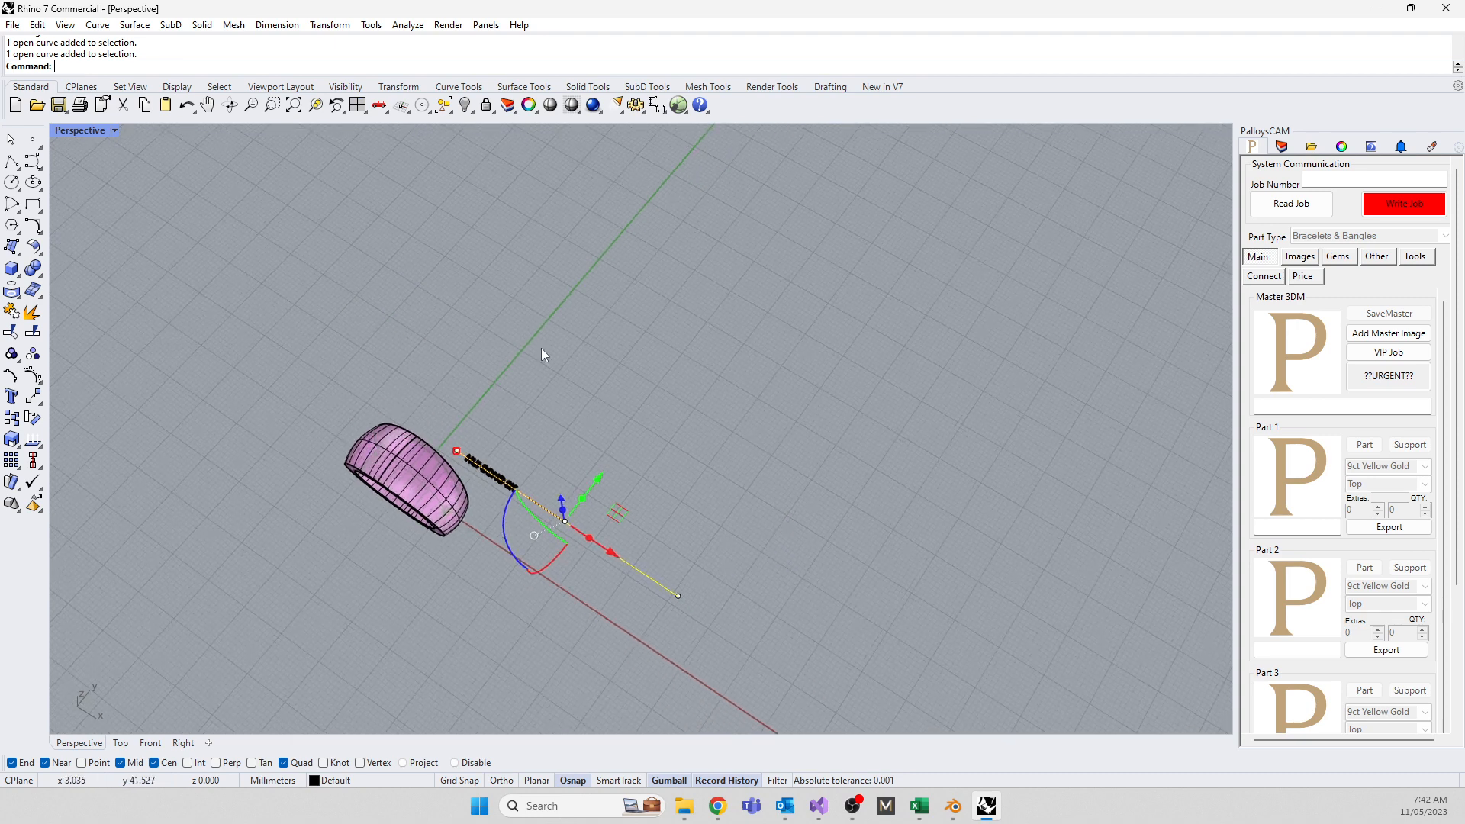
pyautogui.click(542, 348)
# Return to four viewports and place the first six control points of a curve in Top view
pyautogui.click(32, 162)
pyautogui.scroll(3, 595, 435)
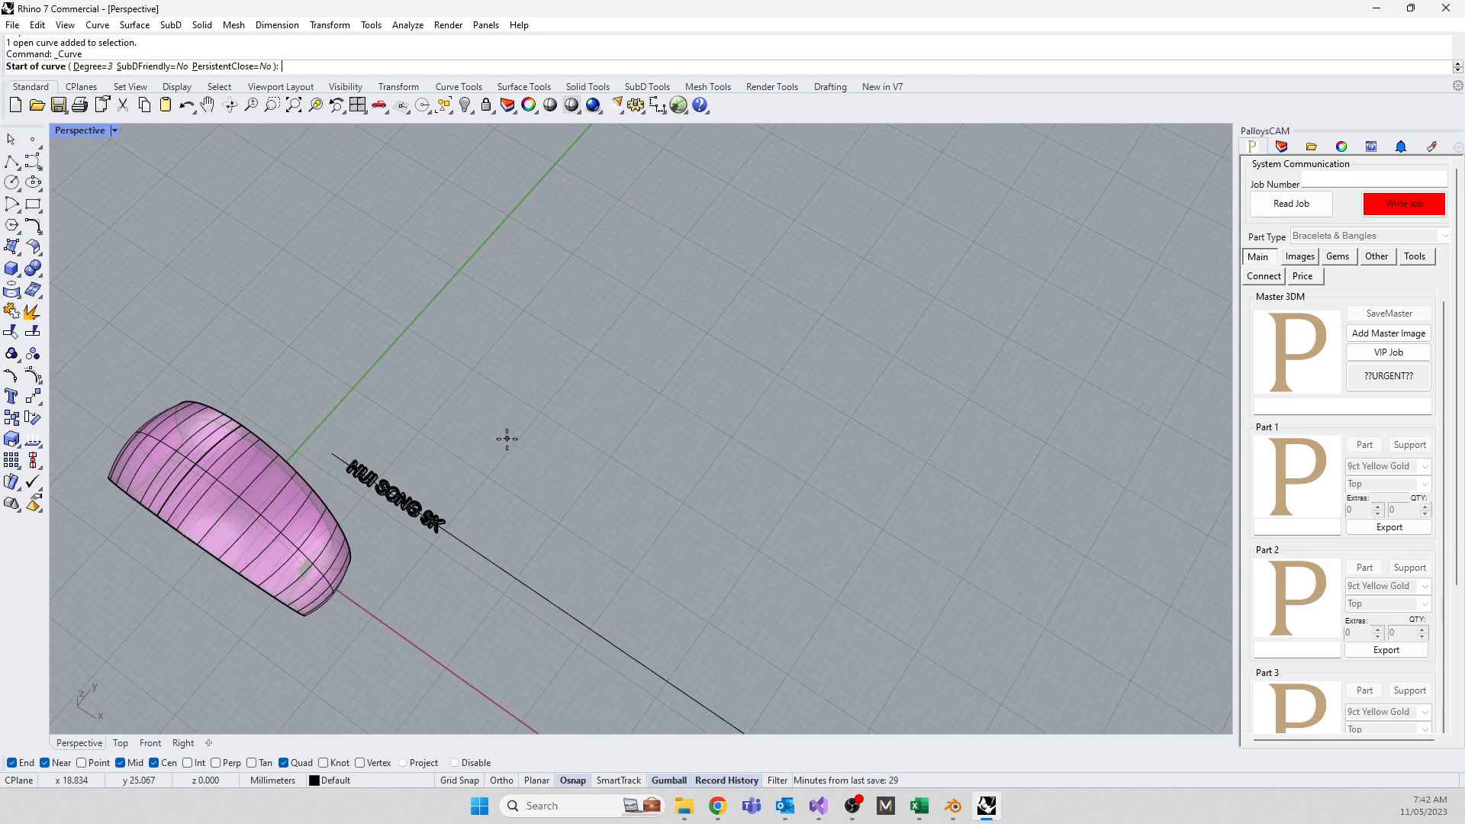
pyautogui.doubleClick(74, 135)
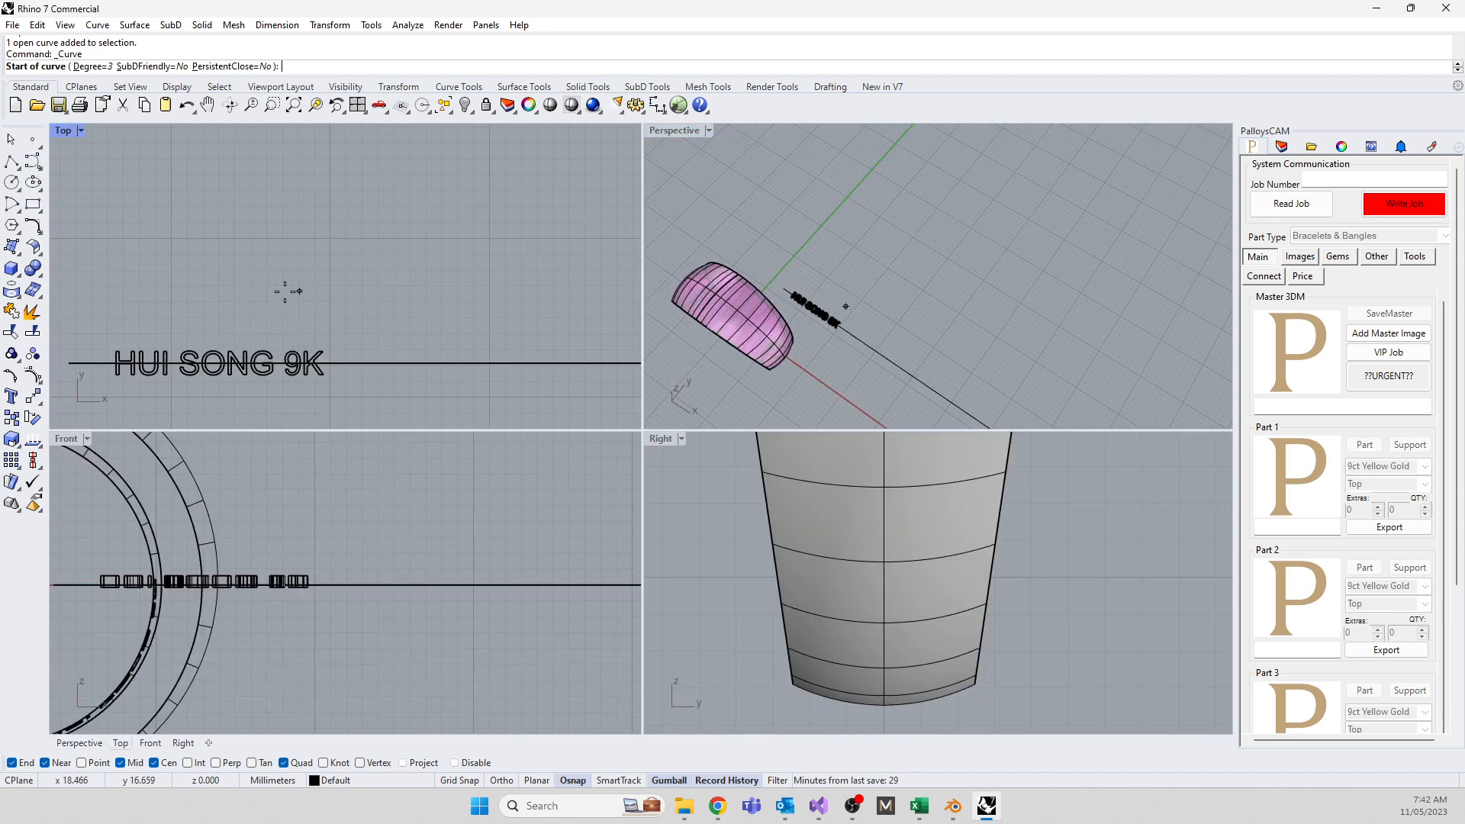
pyautogui.click(285, 291)
pyautogui.click(266, 257)
pyautogui.click(296, 205)
pyautogui.click(390, 234)
pyautogui.click(479, 250)
pyautogui.click(515, 197)
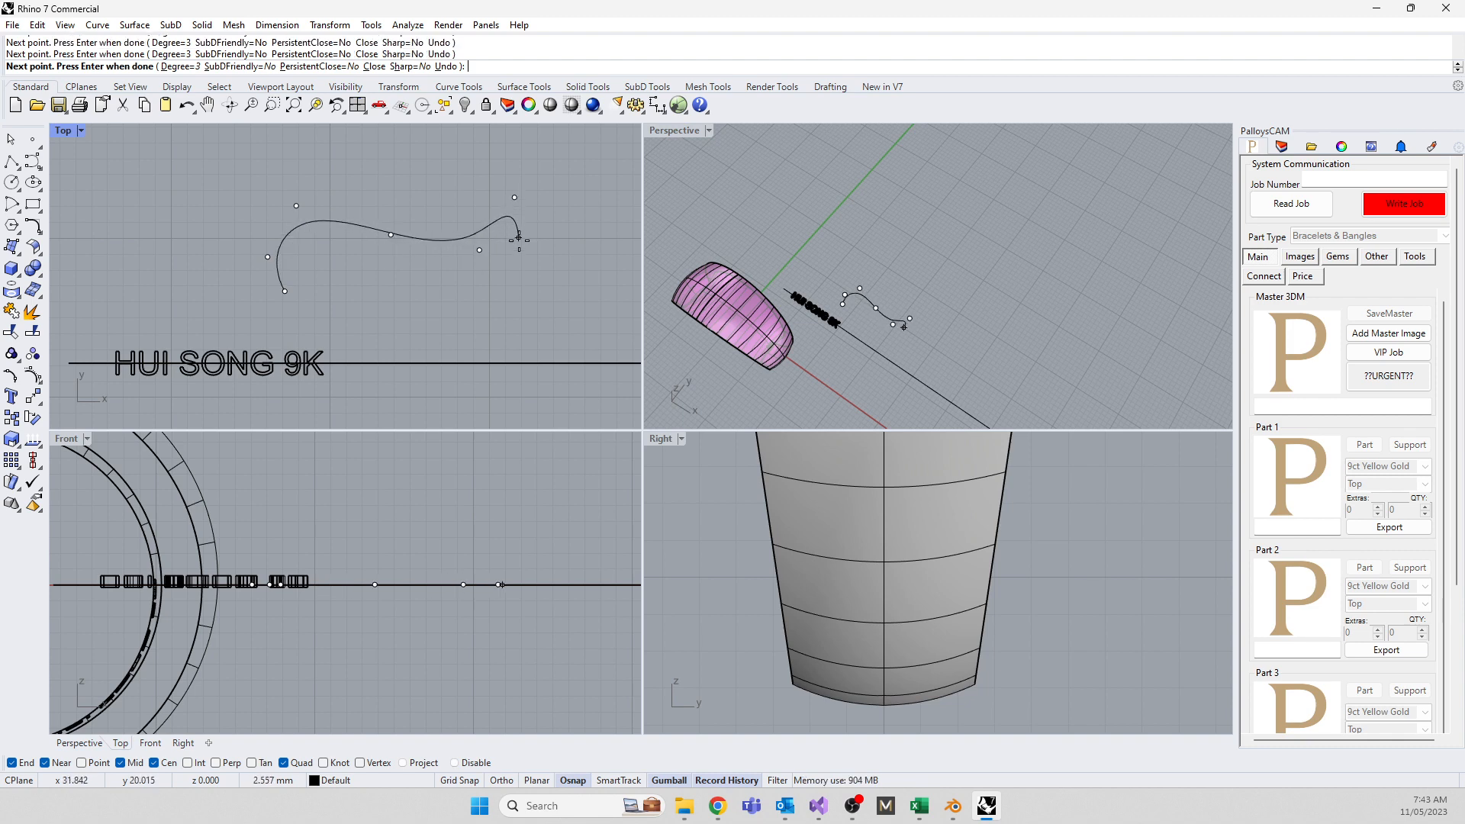
# Add five more control points to extend the wavy curve, then finish it
pyautogui.scroll(-8, 518, 247)
pyautogui.click(521, 179)
pyautogui.click(459, 159)
pyautogui.click(370, 232)
pyautogui.click(316, 229)
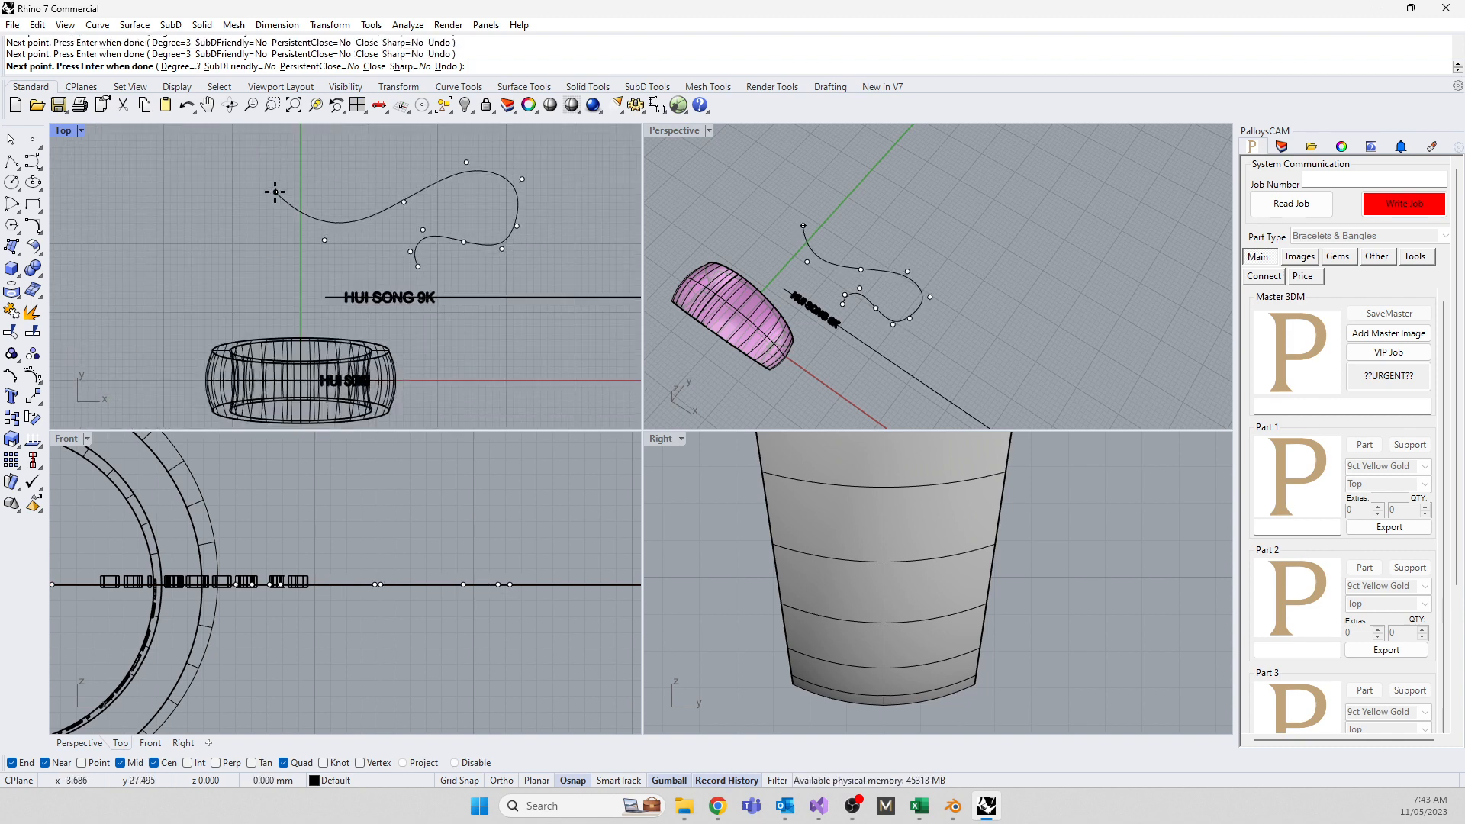
pyautogui.click(276, 192)
pyautogui.rightClick(275, 193)
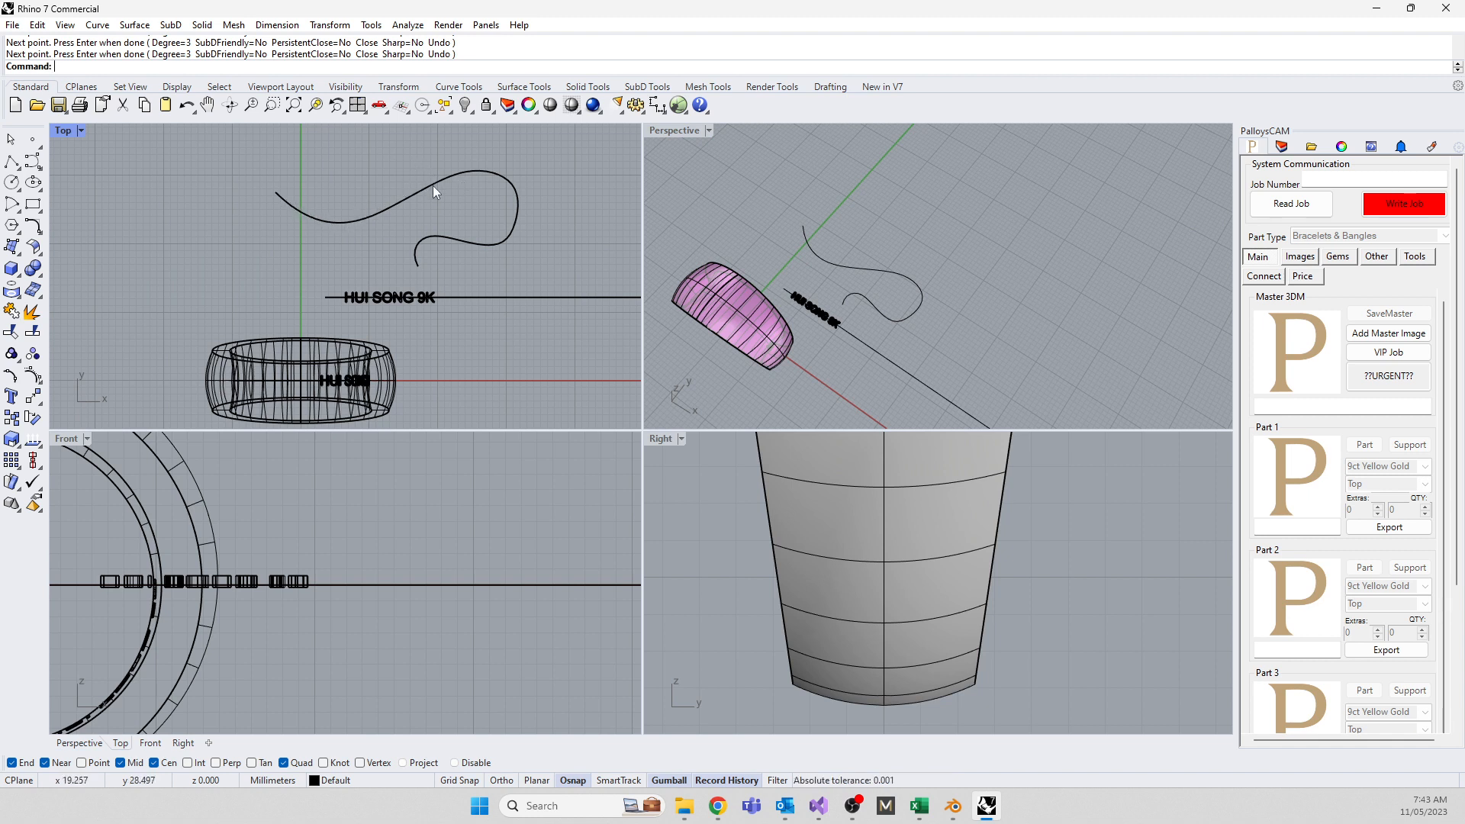
# Toggle selection between the wavy curve and the straight line, ending on the wavy curve
pyautogui.click(421, 270)
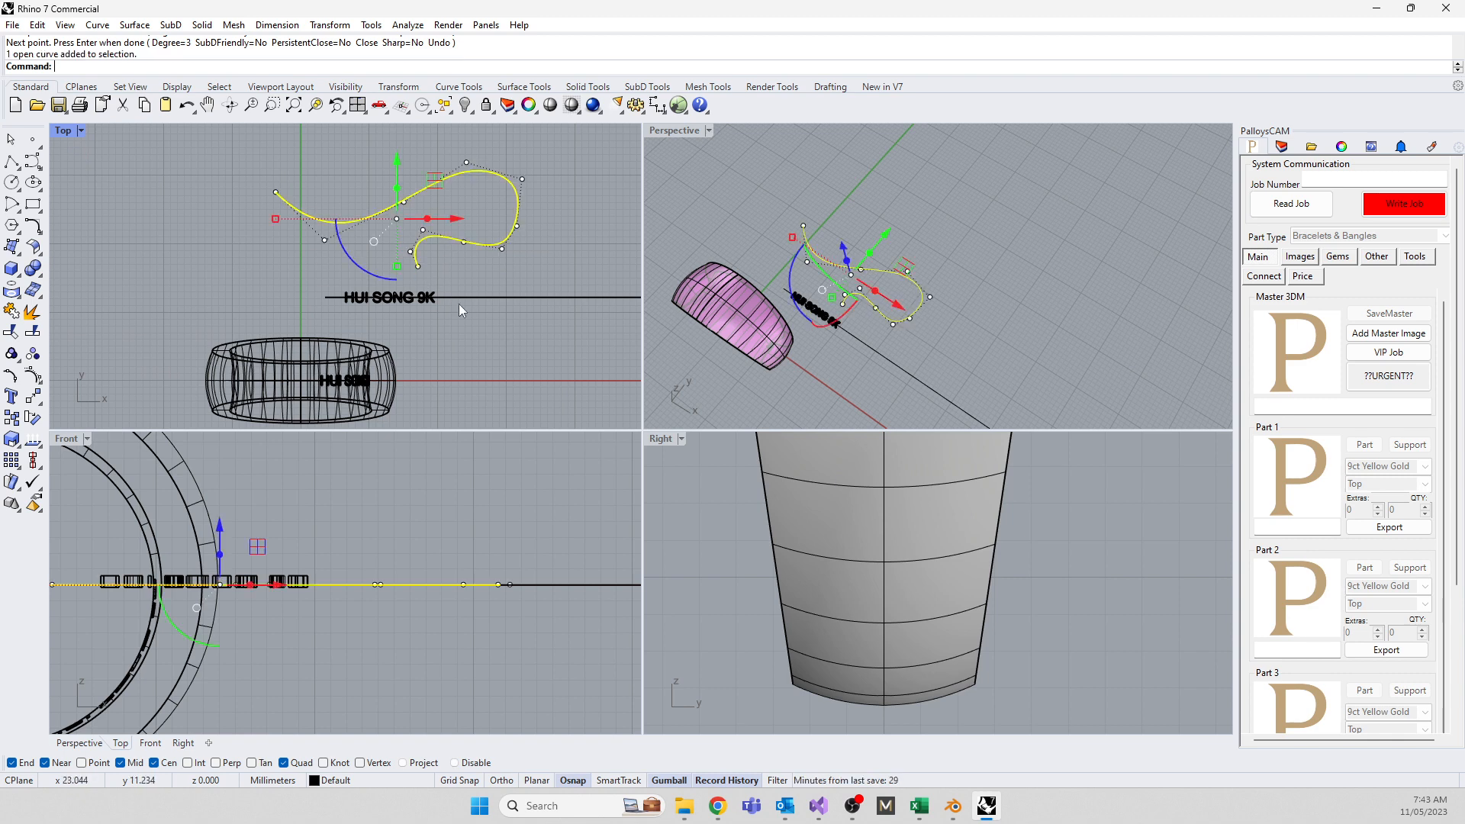
pyautogui.click(467, 297)
pyautogui.click(459, 242)
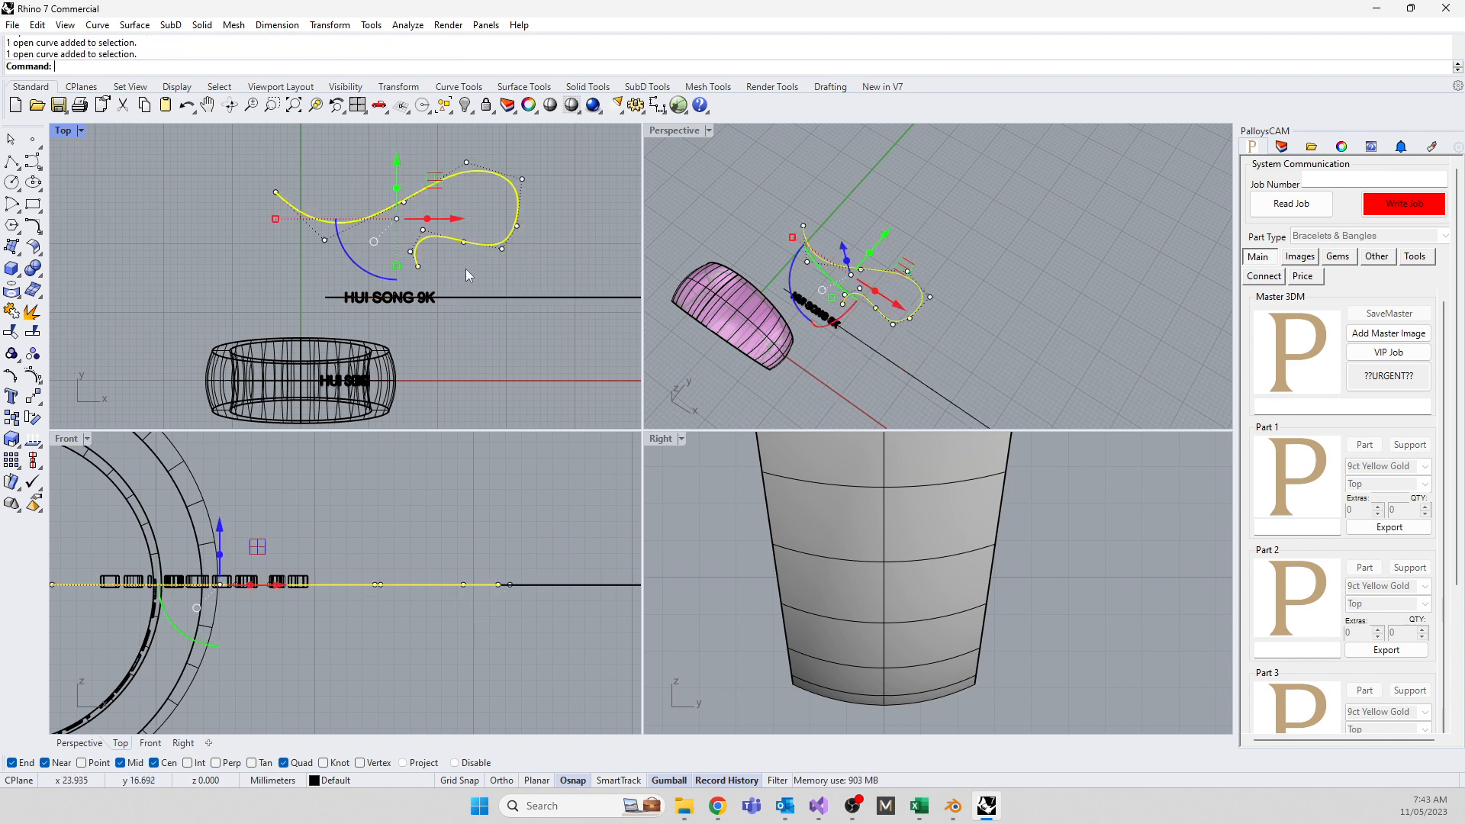
pyautogui.click(477, 297)
pyautogui.click(470, 244)
pyautogui.moveTo(340, 283); pyautogui.dragTo(442, 320)
pyautogui.press('Escape')
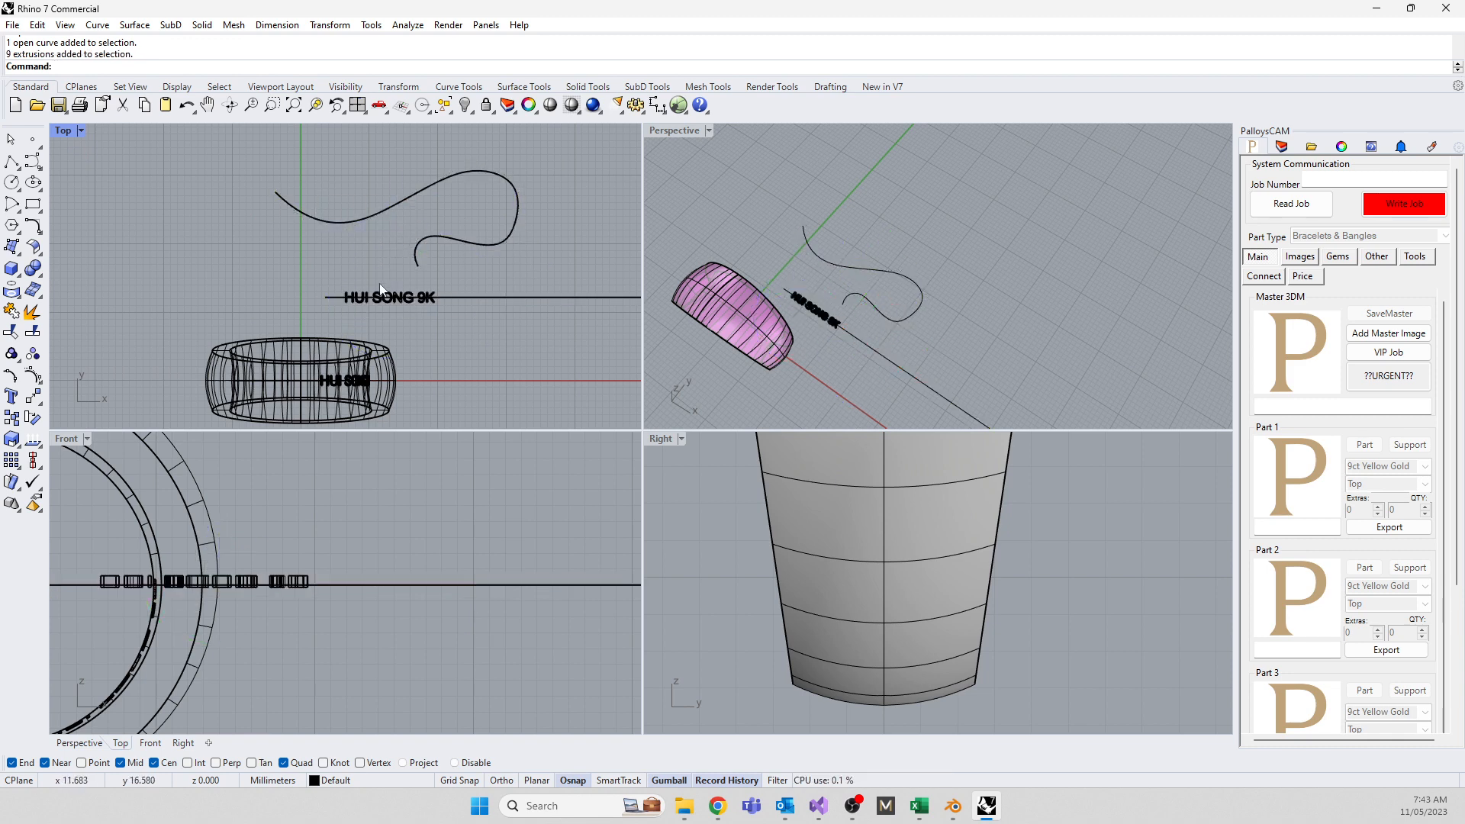
pyautogui.moveTo(332, 276); pyautogui.dragTo(438, 305)
pyautogui.write('flow')
pyautogui.press('Return')
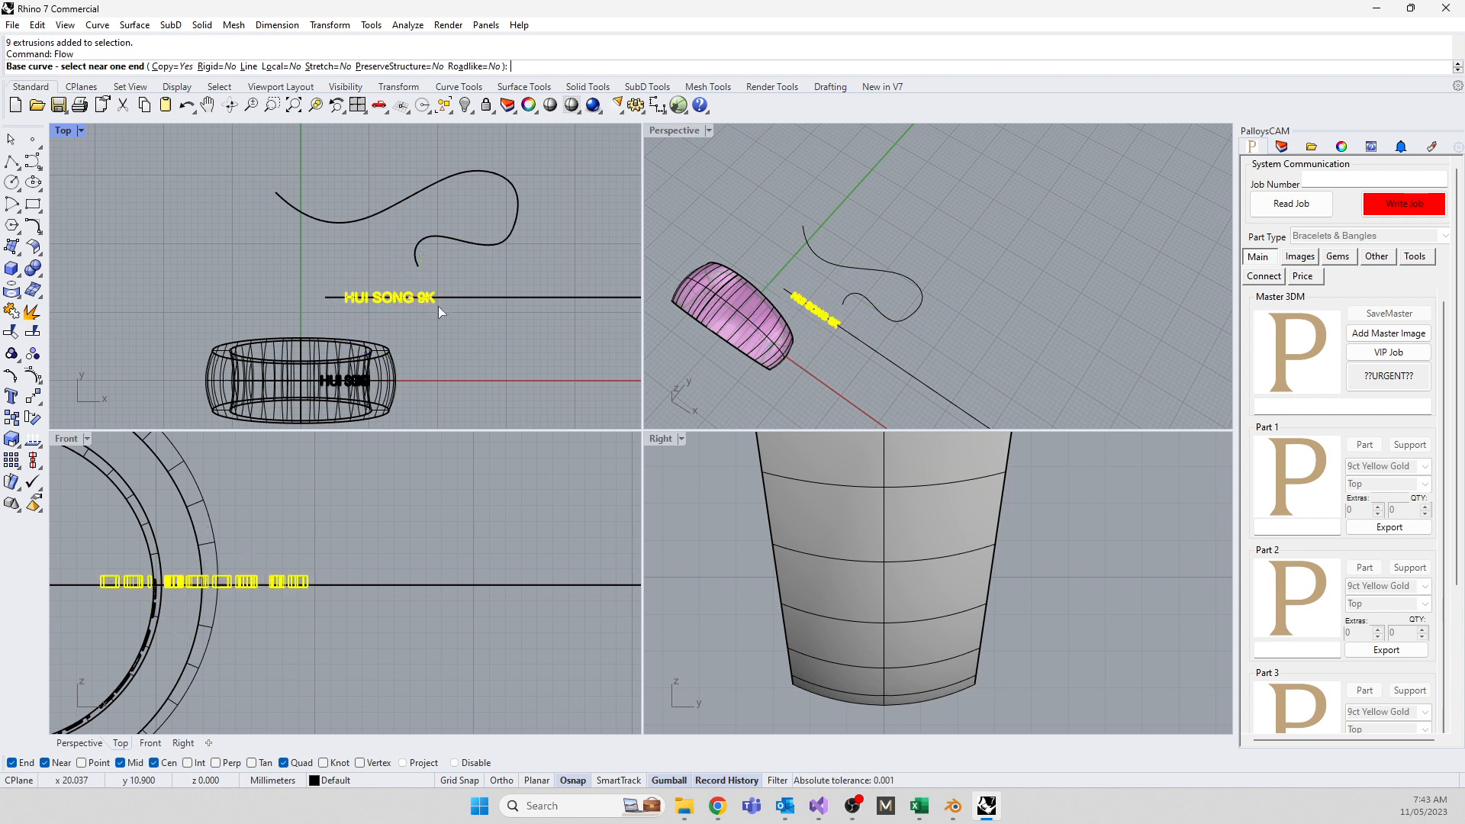
pyautogui.click(327, 296)
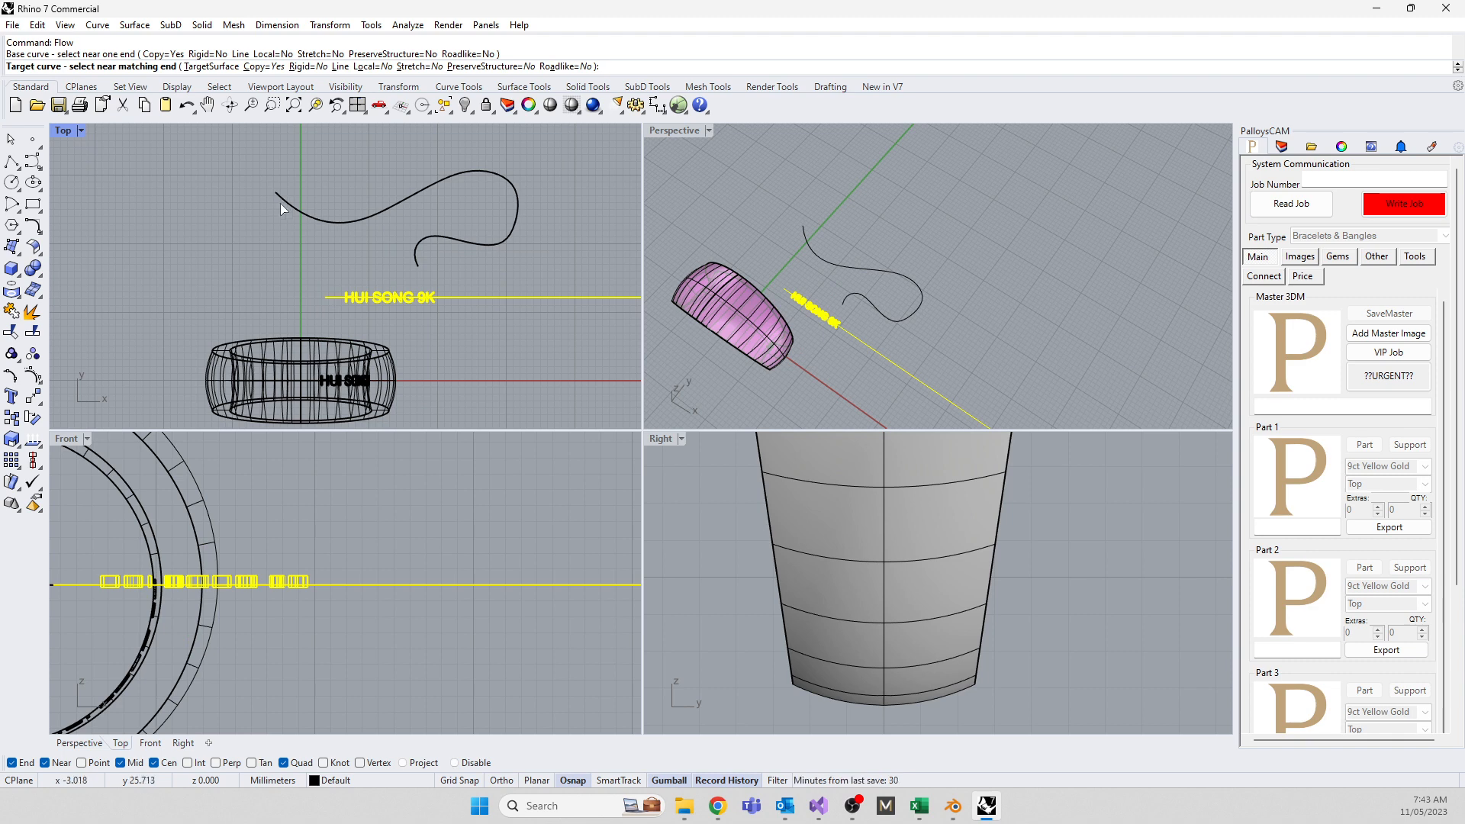
pyautogui.click(281, 203)
# Slide the original text right, left, then right along its base line to update the flowed copy
pyautogui.click(332, 272)
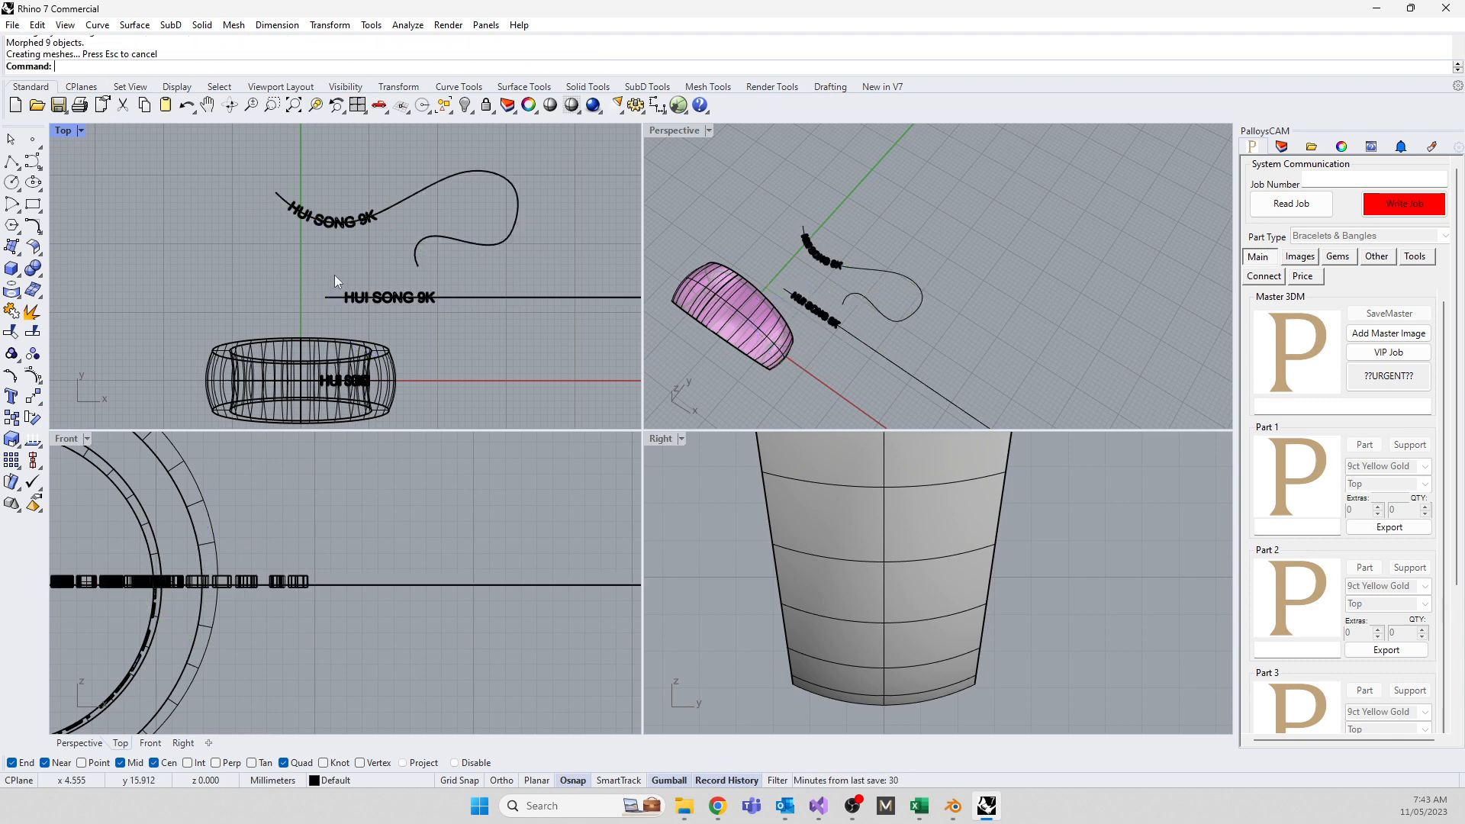
pyautogui.moveTo(334, 275); pyautogui.dragTo(574, 303)
pyautogui.scroll(-6, 191, 255)
pyautogui.scroll(4, 437, 275)
pyautogui.scroll(2, 441, 281)
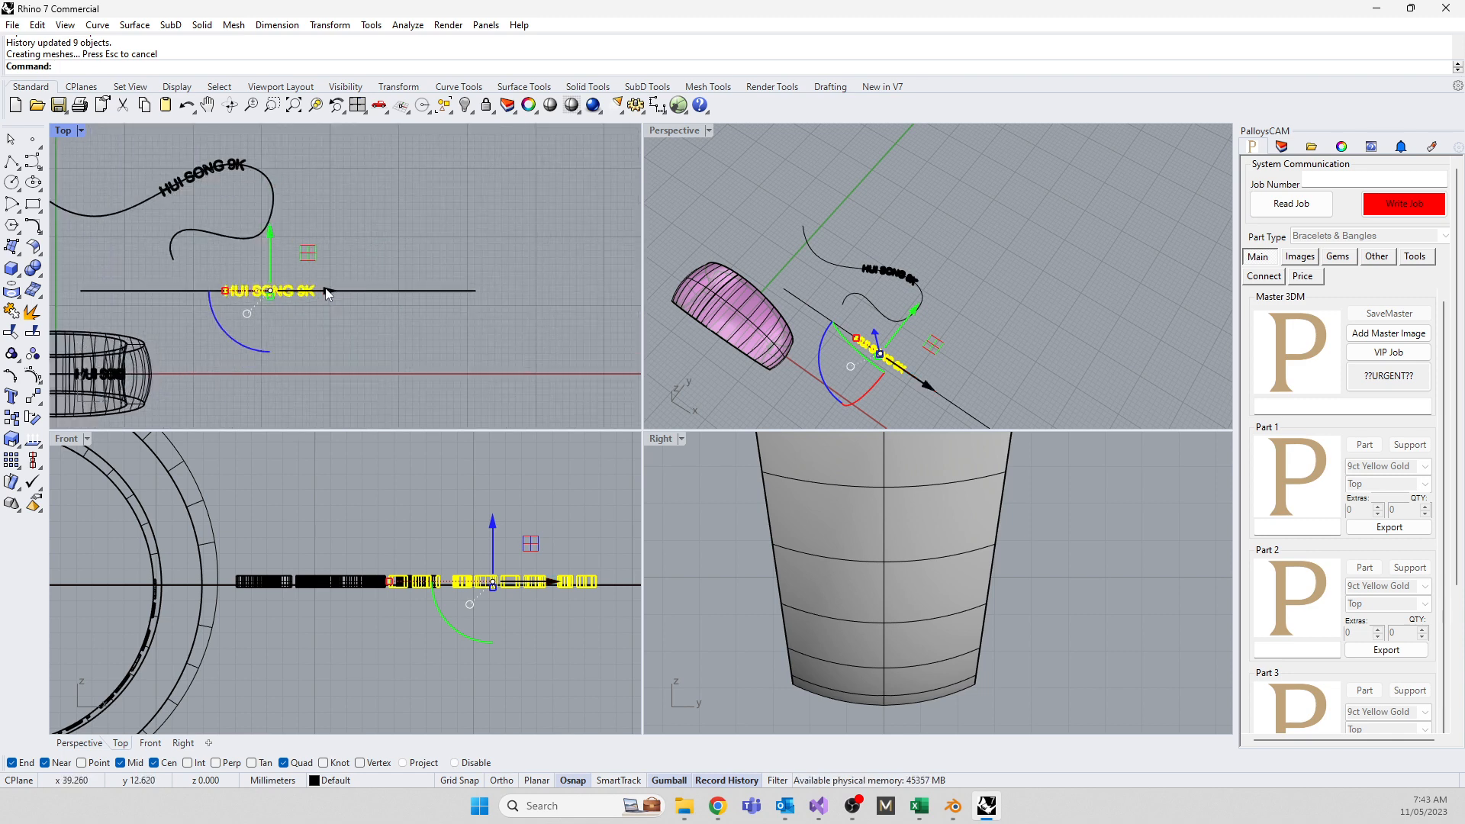
pyautogui.moveTo(325, 287); pyautogui.dragTo(480, 305)
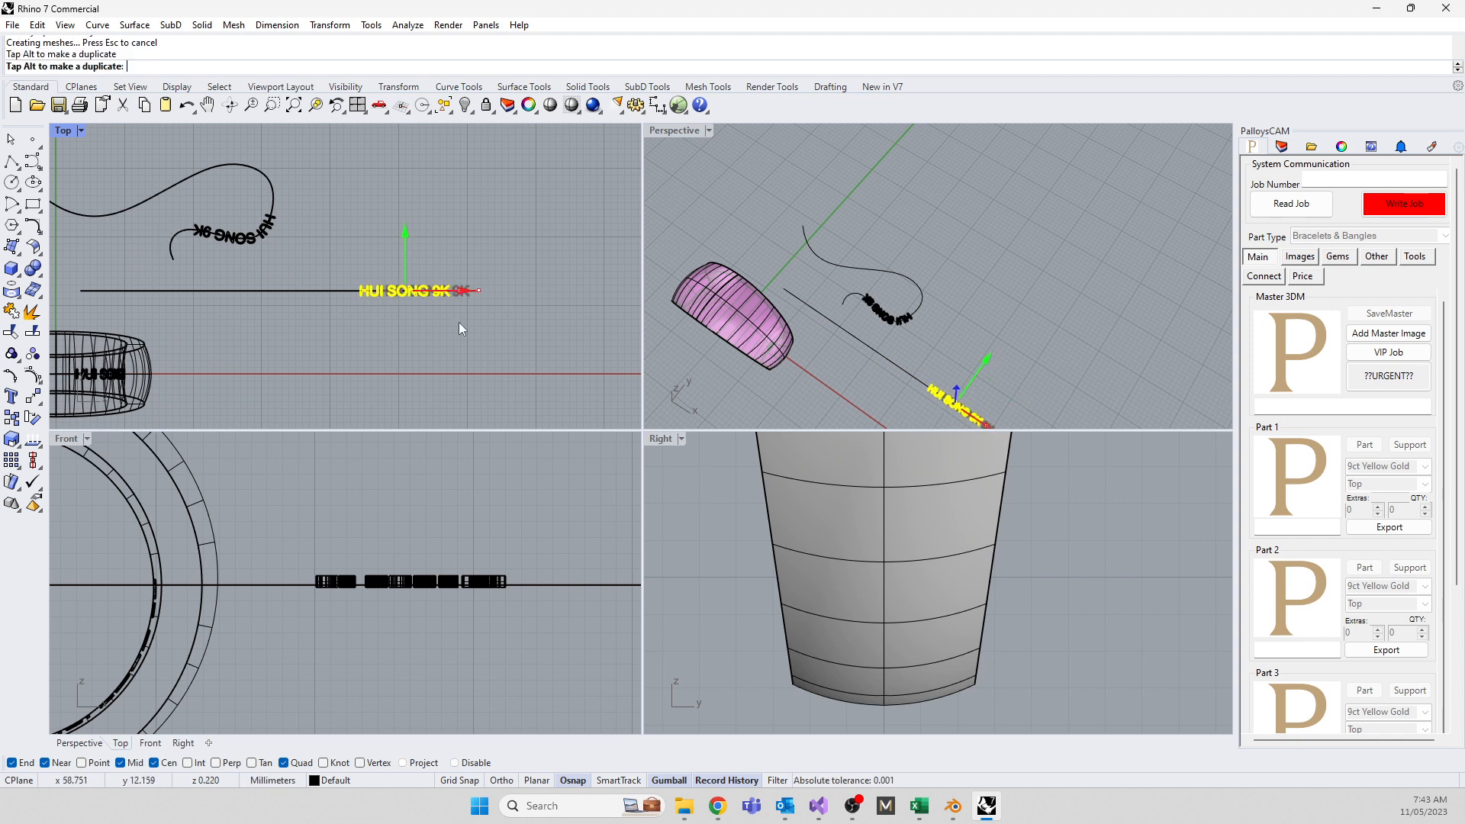
pyautogui.moveTo(479, 291); pyautogui.dragTo(431, 291)
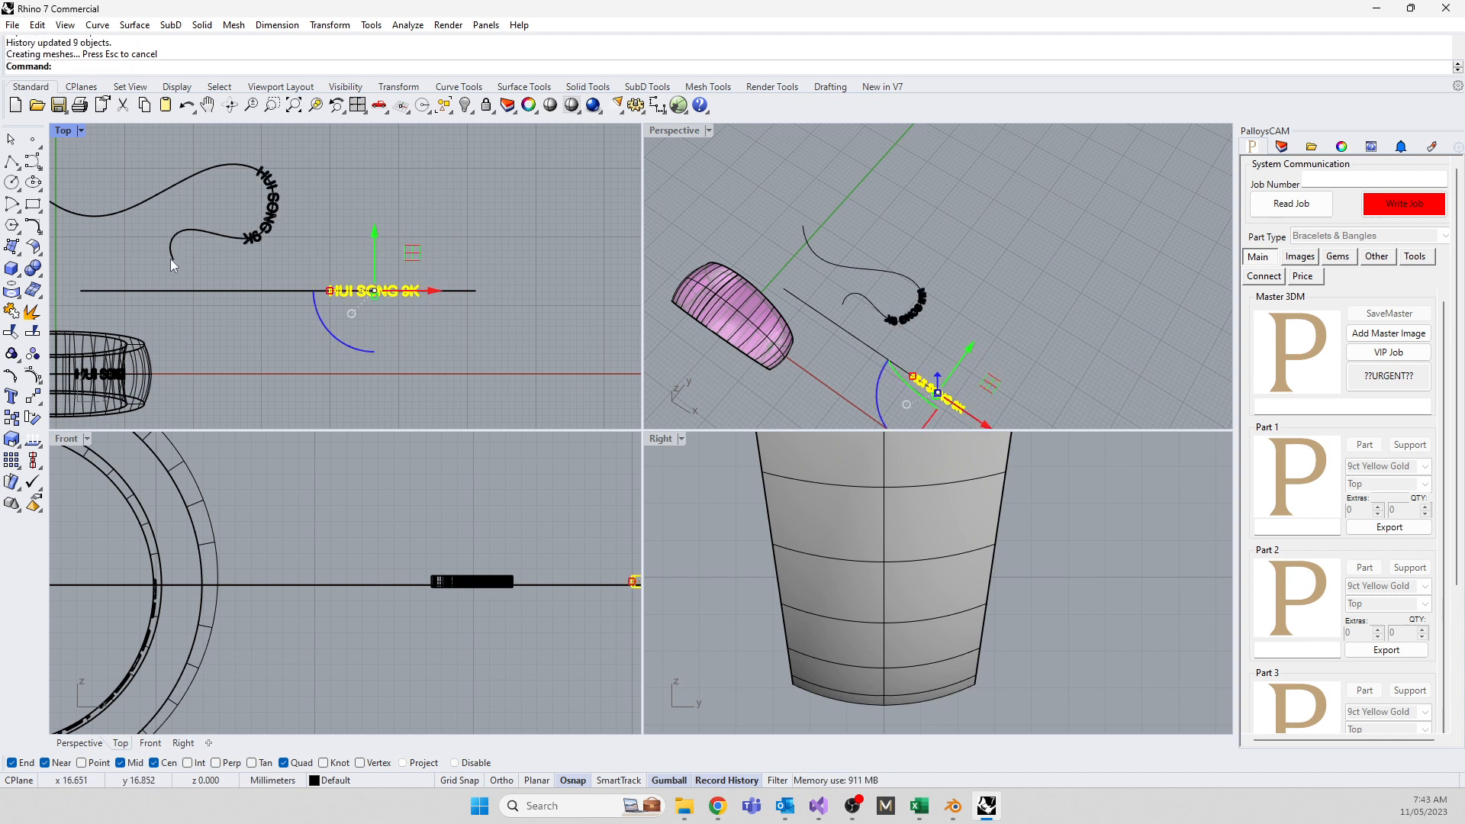
pyautogui.moveTo(430, 290); pyautogui.dragTo(483, 291)
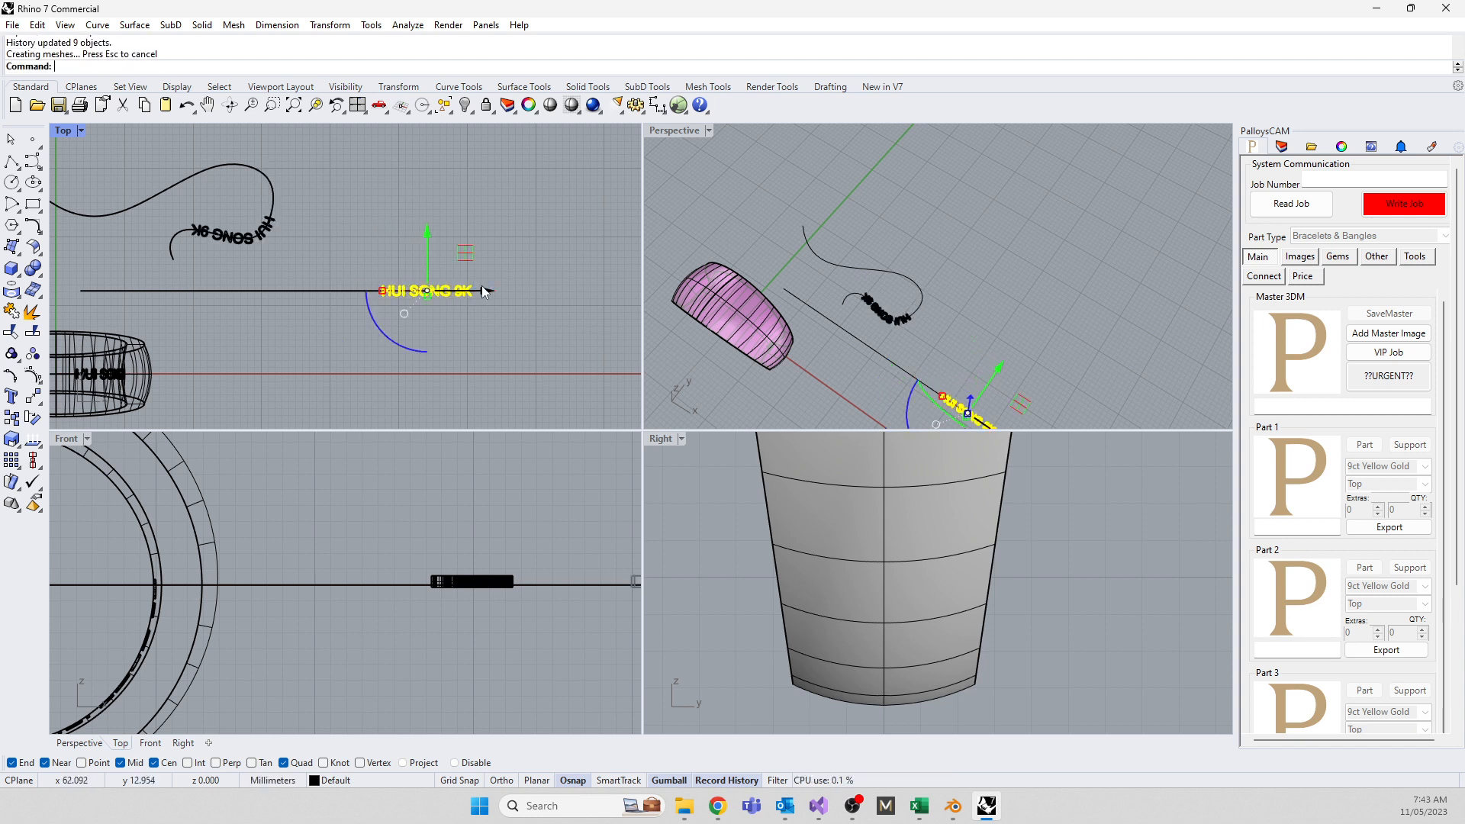
# Delete the straight base line and the flowed text copy on the wavy curve
pyautogui.click(320, 345)
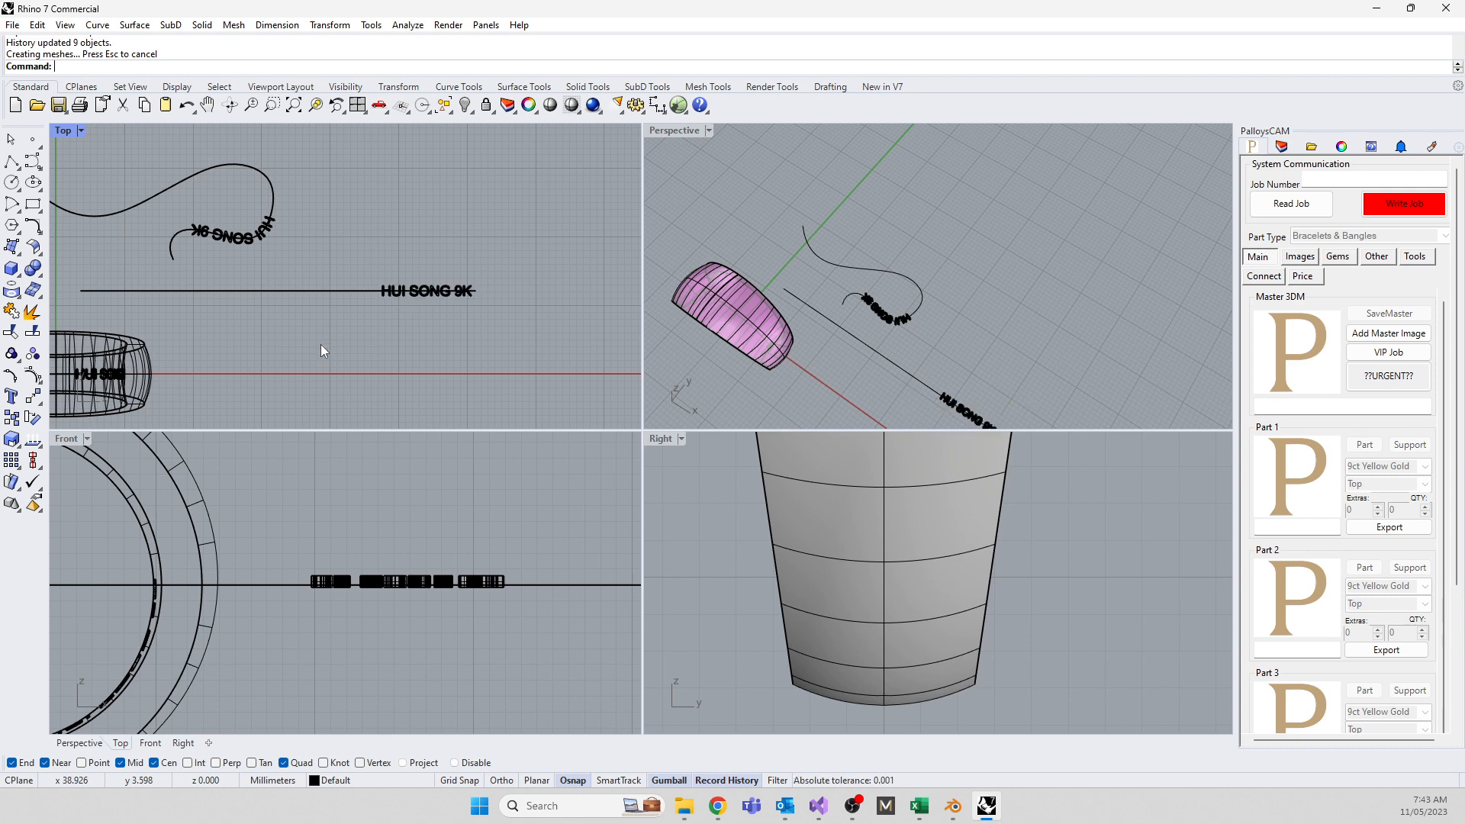
pyautogui.click(294, 293)
pyautogui.press('Delete')
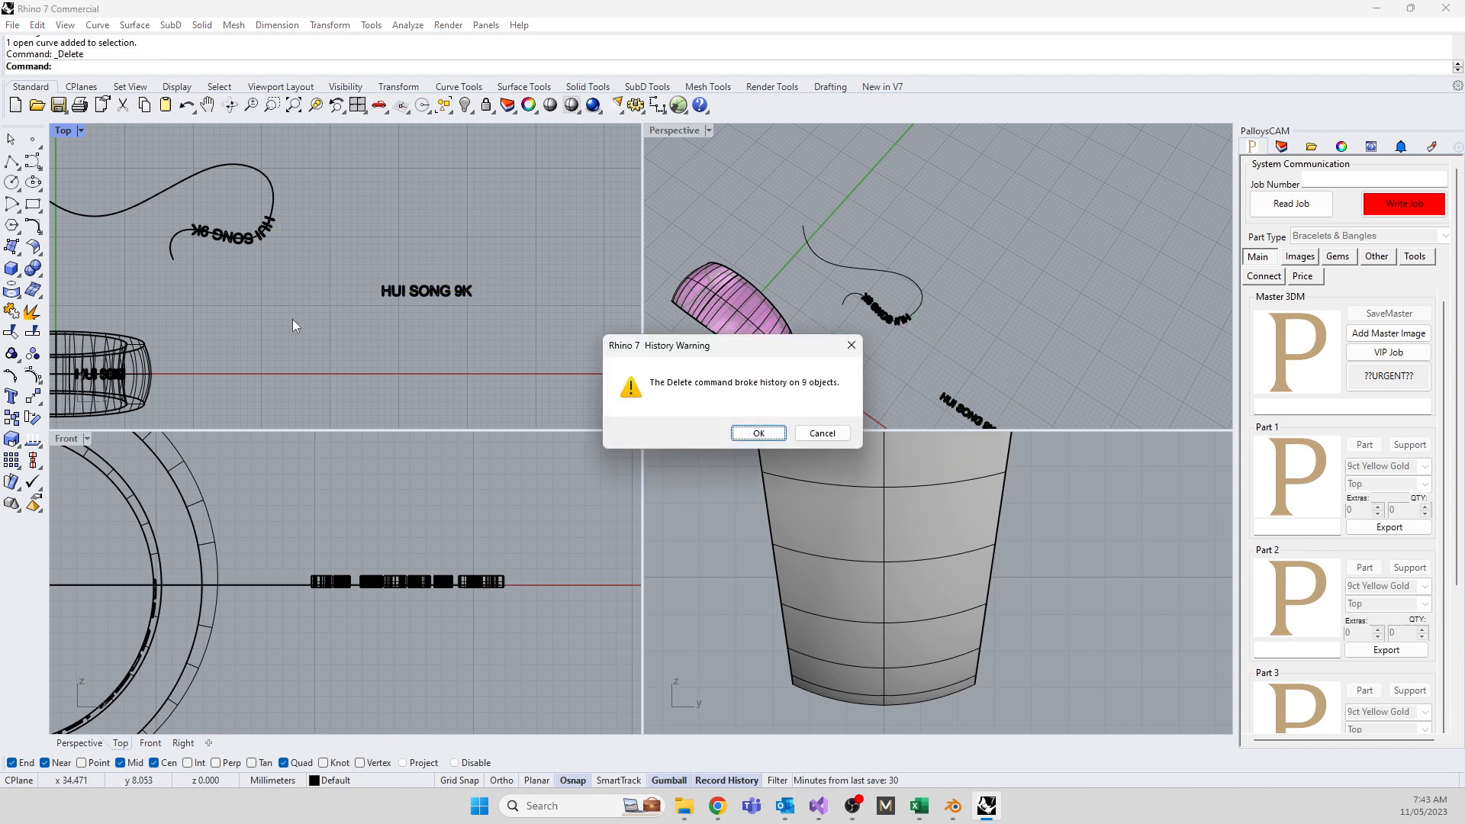
pyautogui.click(243, 166)
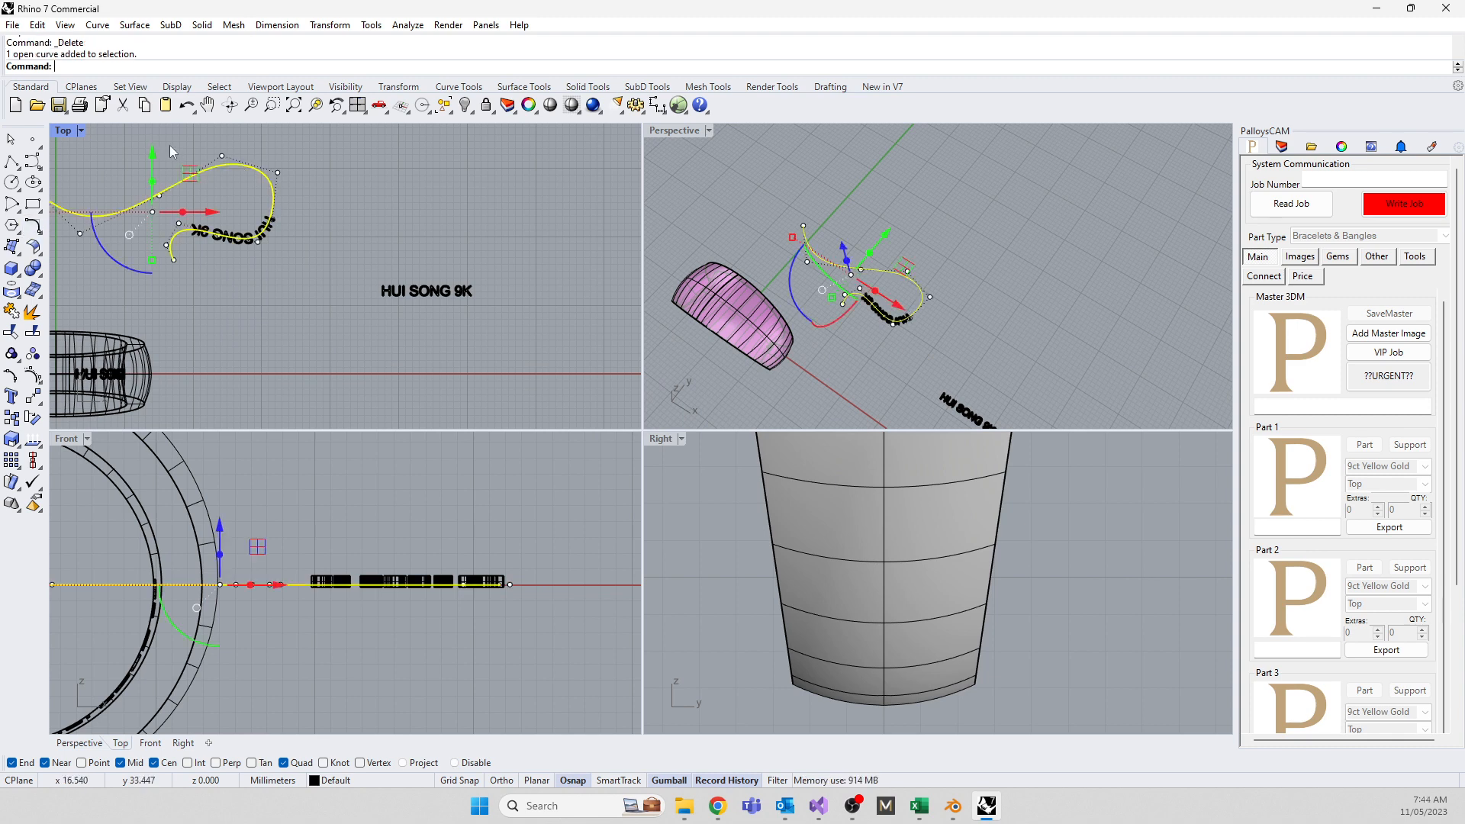
pyautogui.click(128, 149)
pyautogui.moveTo(129, 150); pyautogui.dragTo(305, 272)
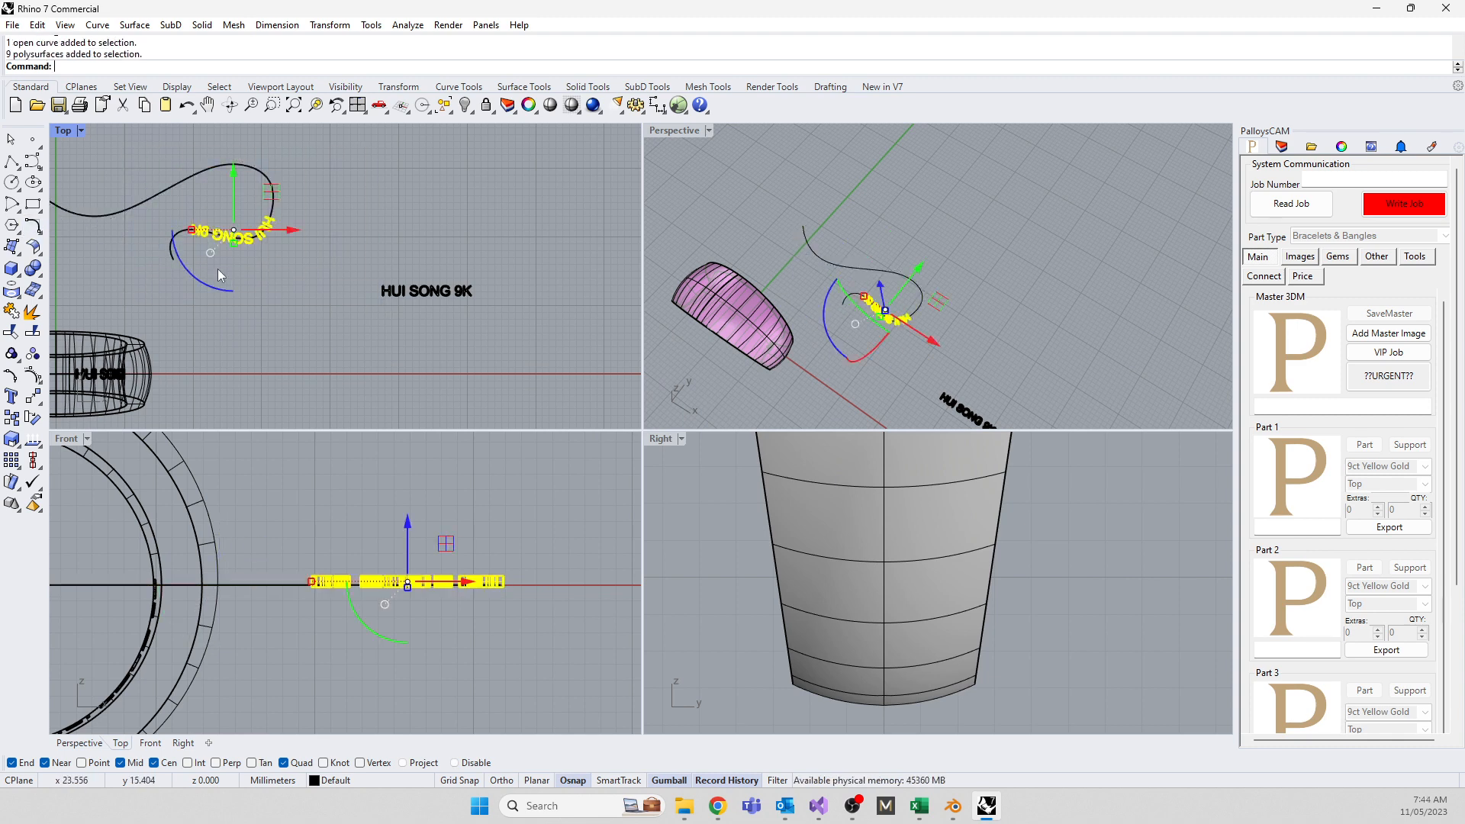
pyautogui.press('Delete')
# Measure the wavy curve with Length and copy its 63.657 value
pyautogui.click(191, 232)
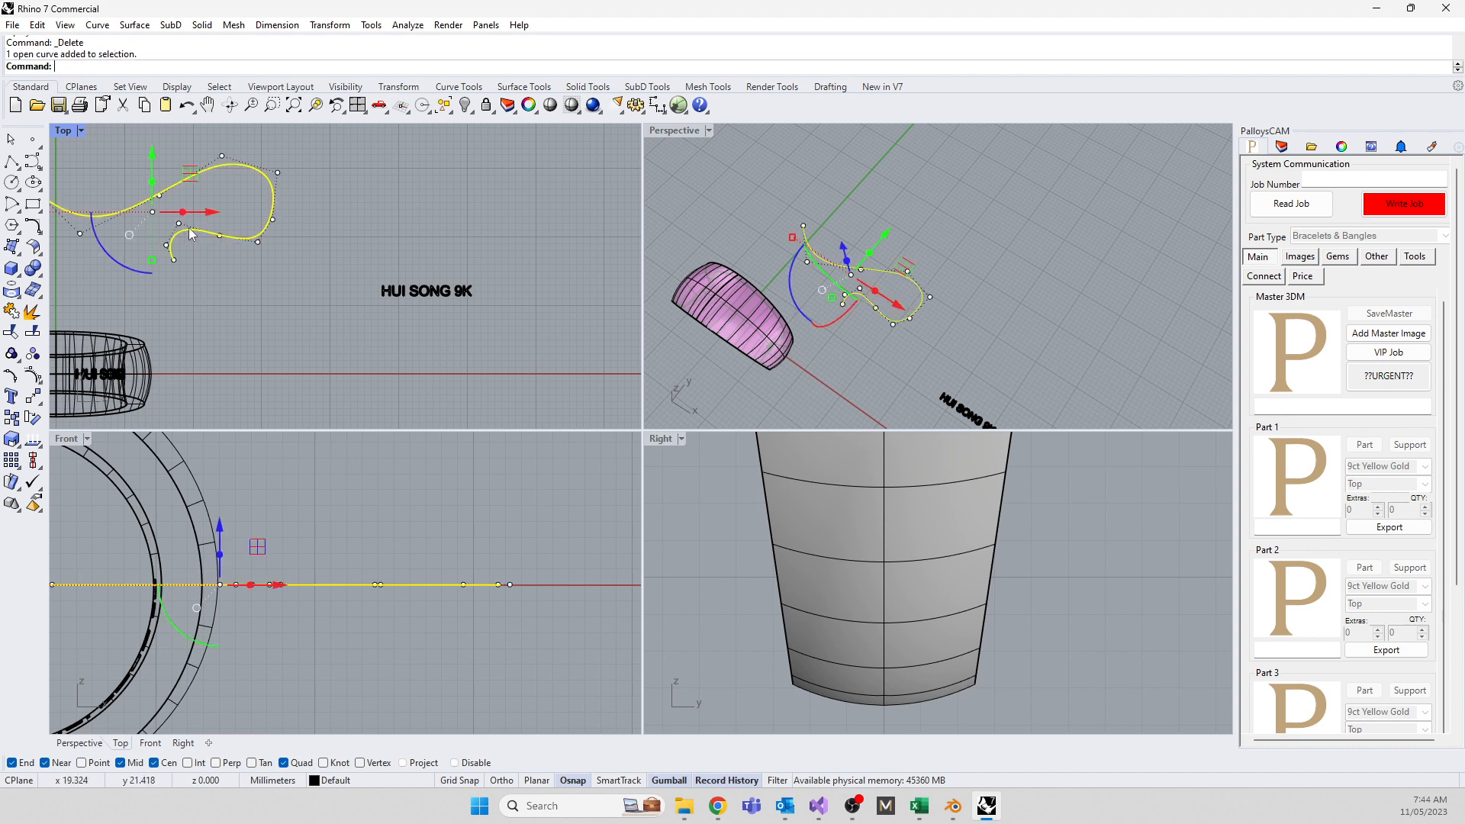
pyautogui.write('leng')
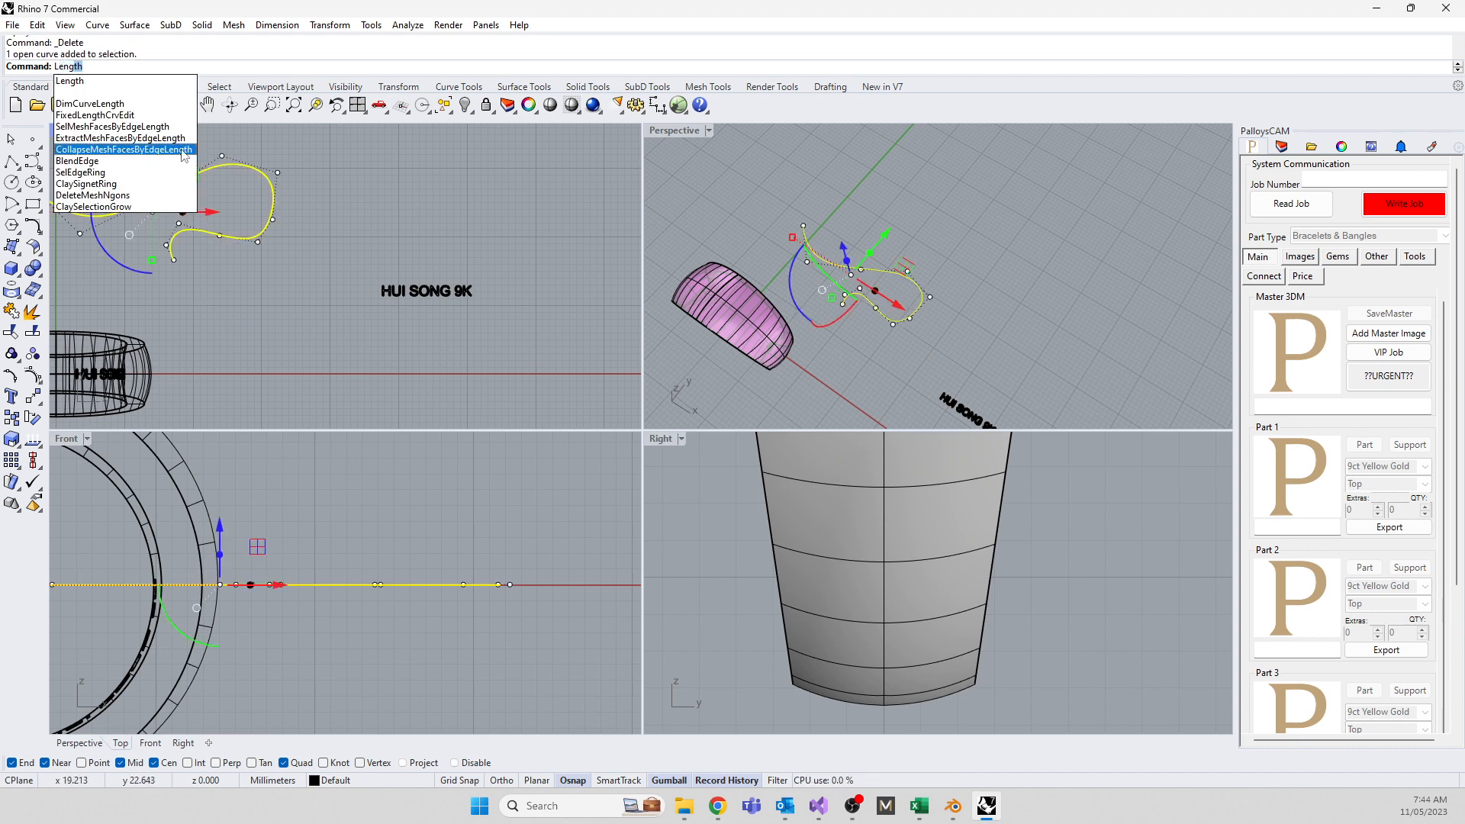
pyautogui.click(76, 81)
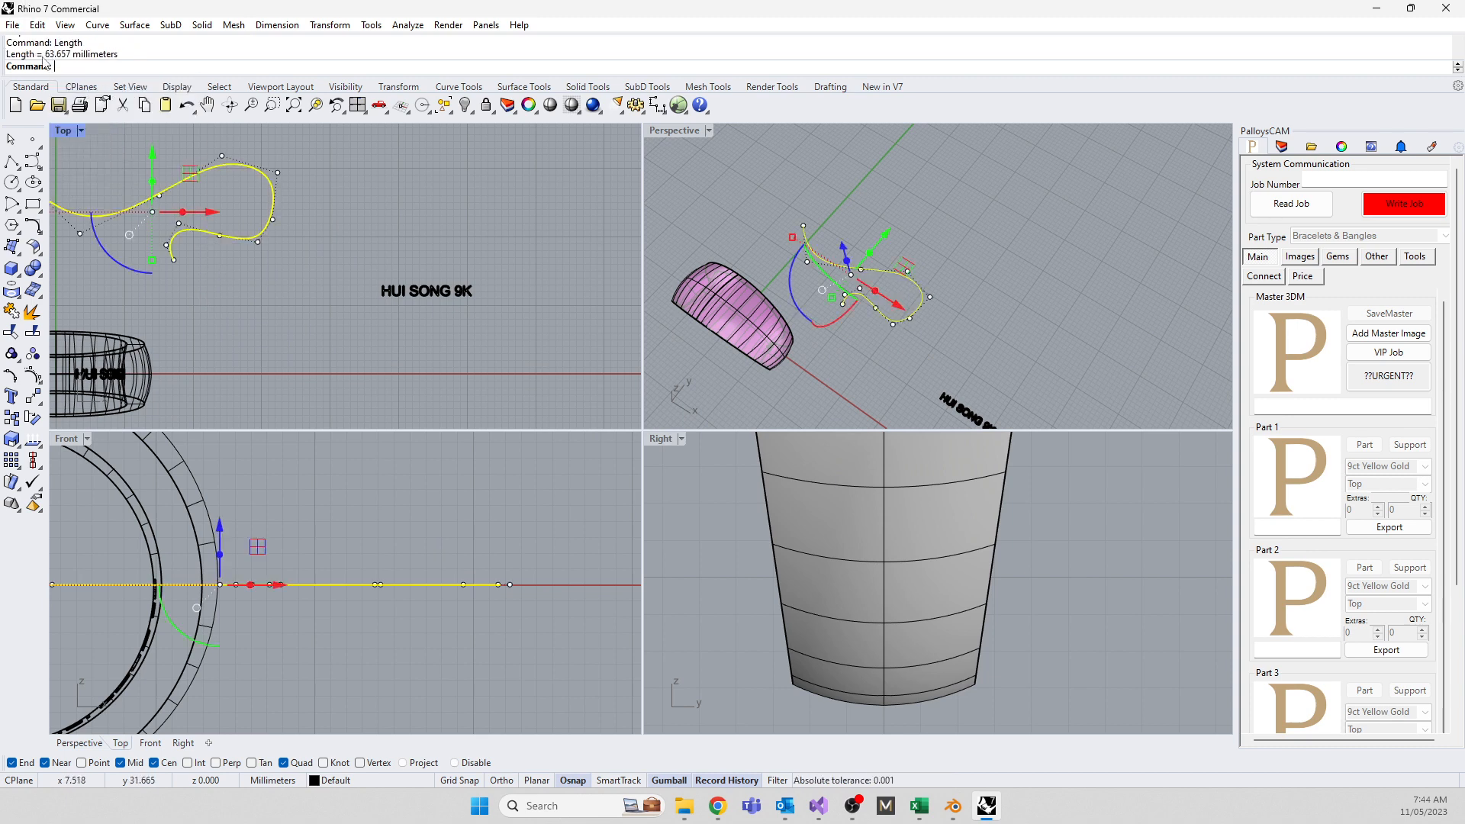
pyautogui.moveTo(45, 58); pyautogui.dragTo(72, 60)
pyautogui.rightClick(75, 61)
pyautogui.click(90, 82)
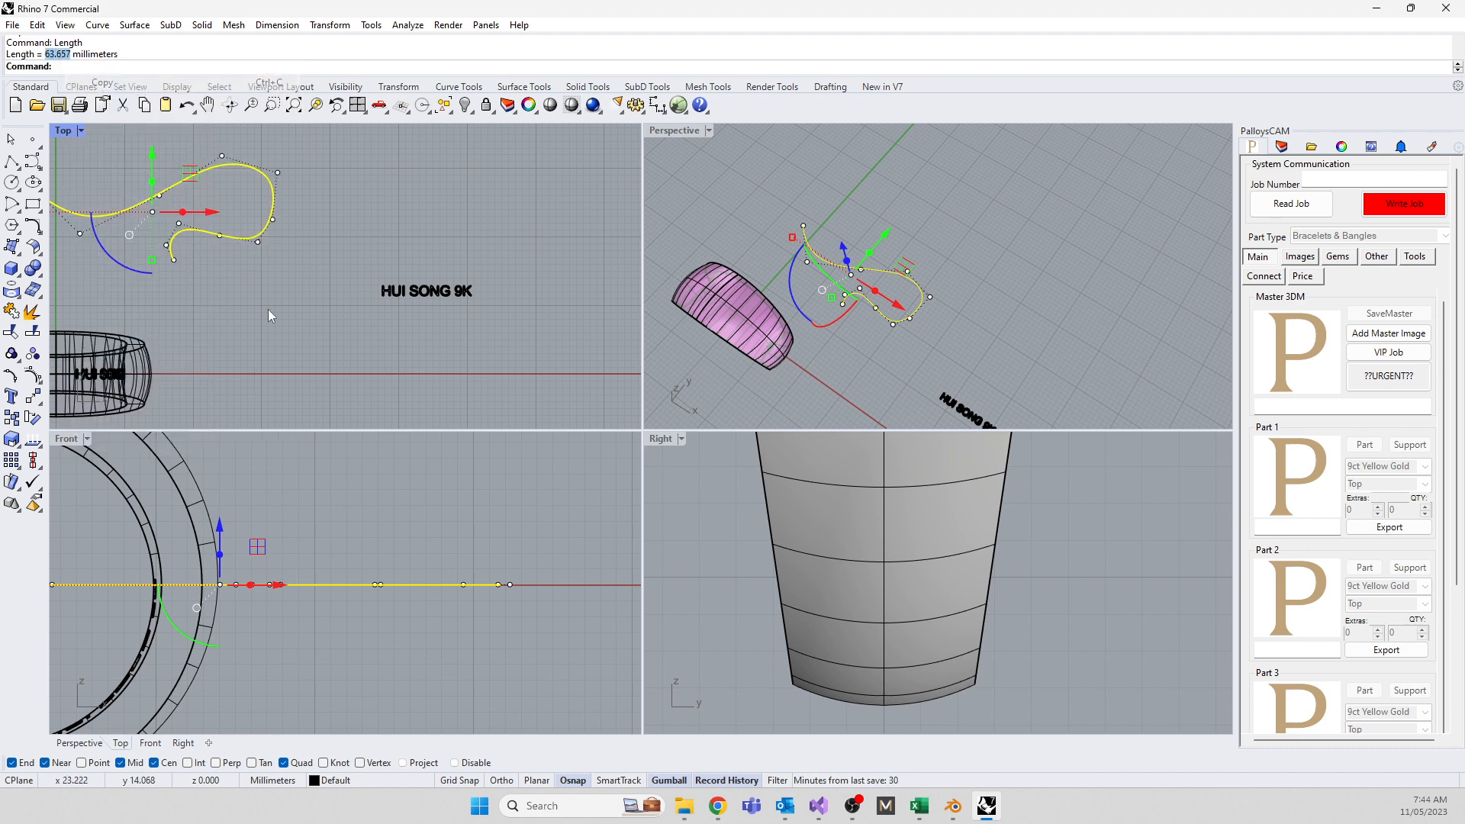
pyautogui.click(281, 313)
# Make two attempts at starting a straight line, cancelling both
pyautogui.write('line')
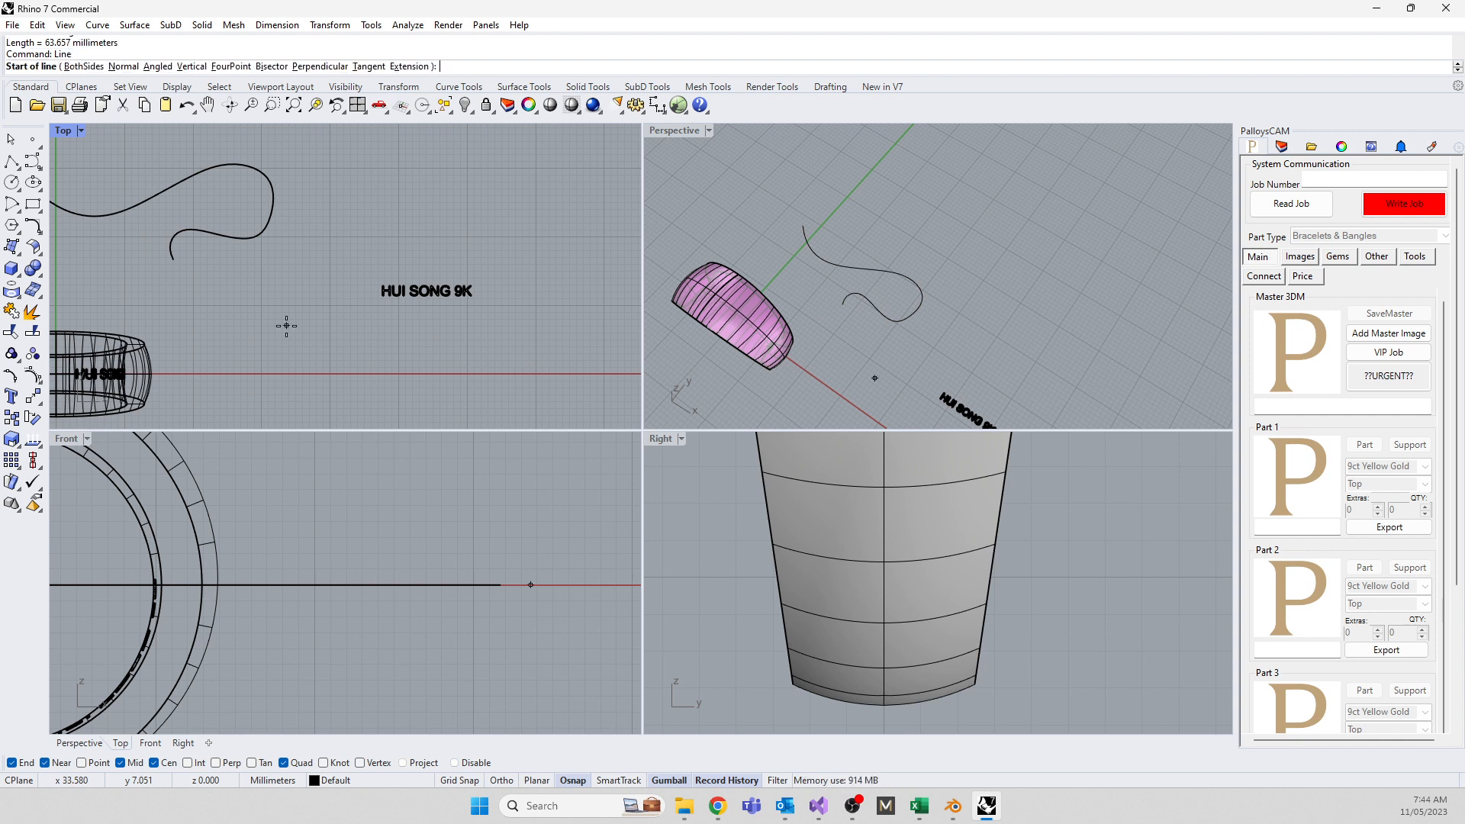
pyautogui.press('Return')
pyautogui.click(228, 291)
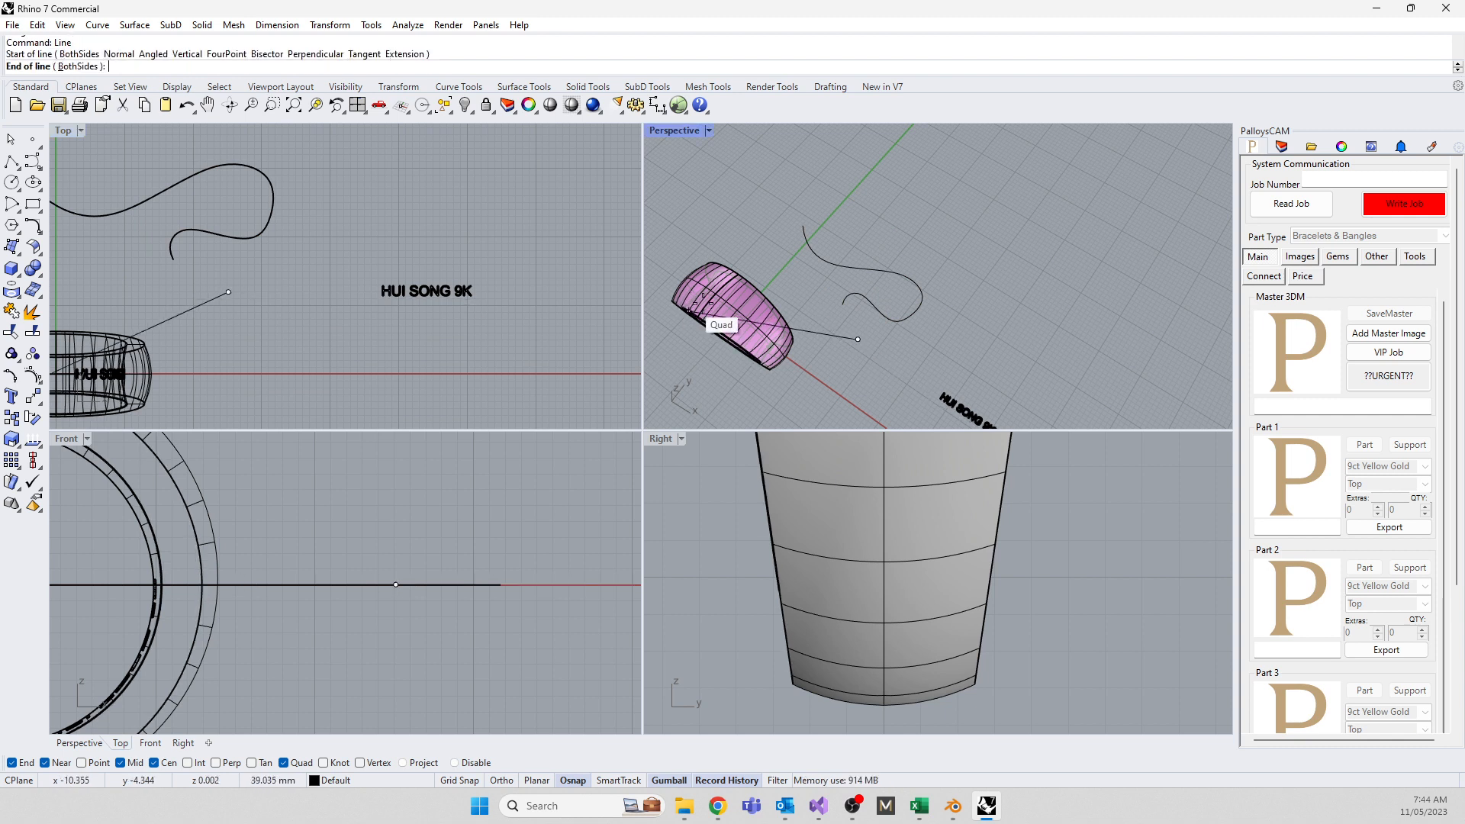
pyautogui.press('Escape')
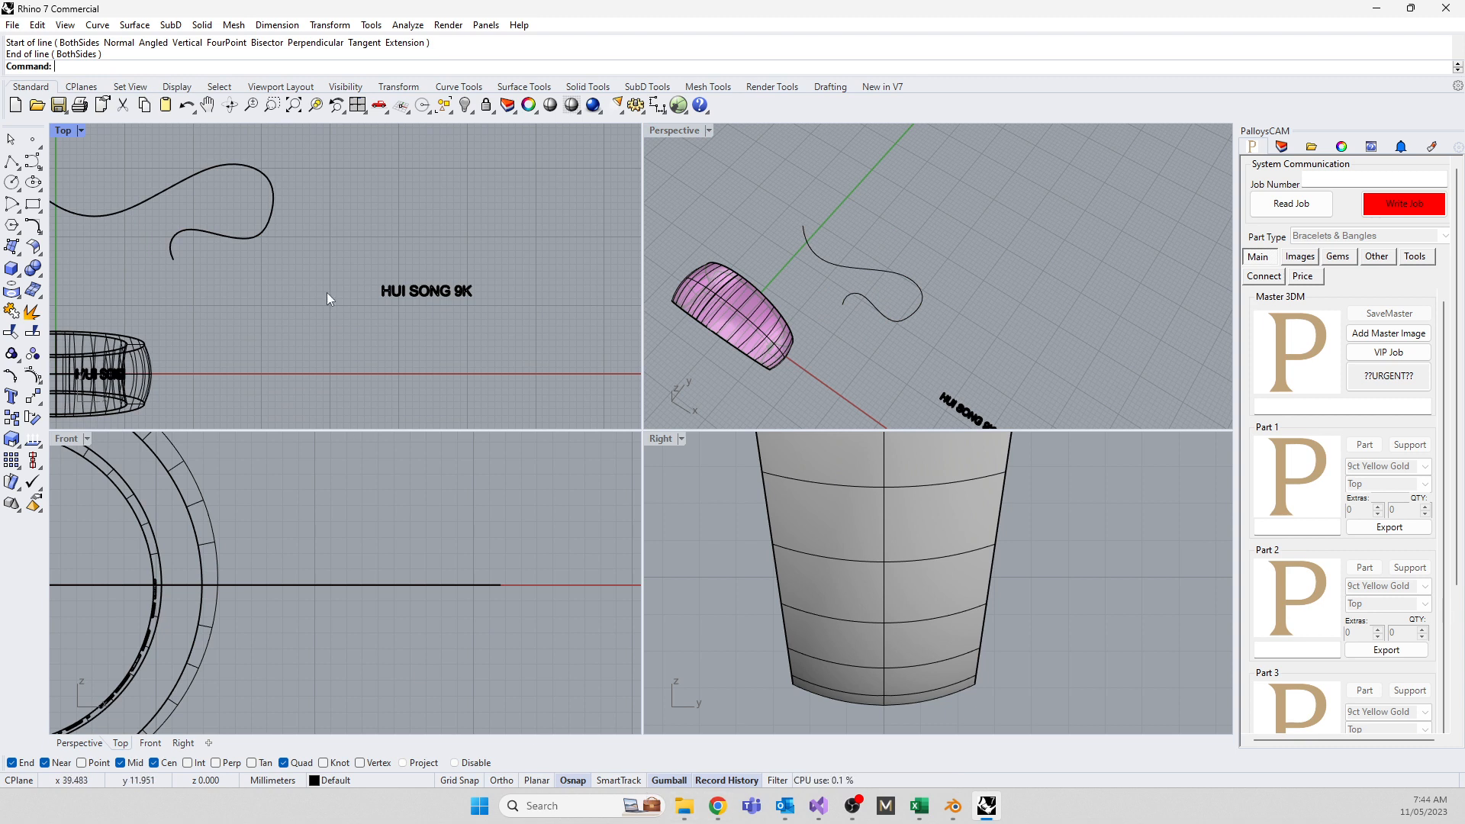
pyautogui.write('l')
pyautogui.press('Return')
pyautogui.write('0')
pyautogui.press('Return')
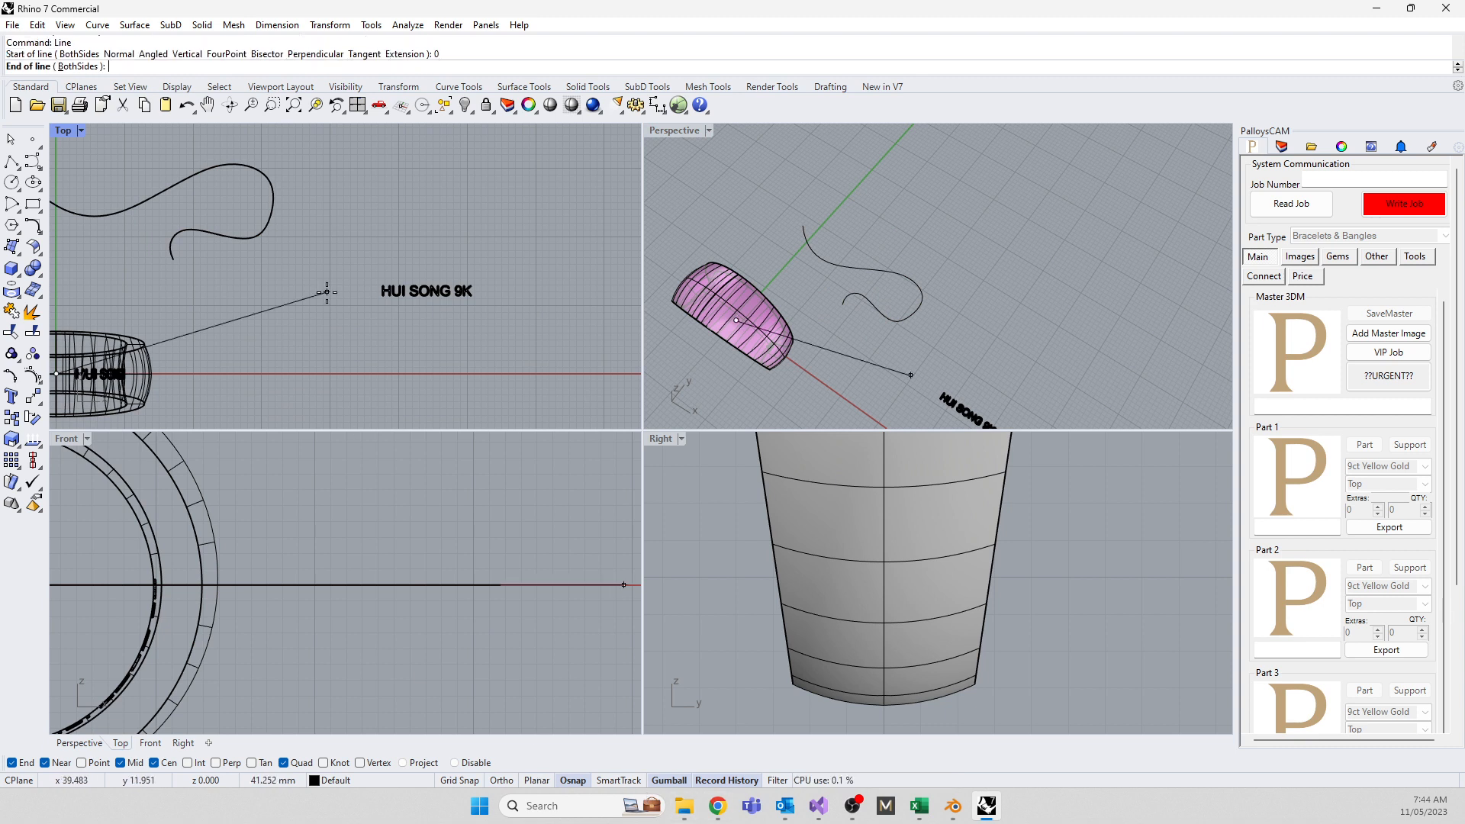
pyautogui.press('Escape')
pyautogui.press('Return')
pyautogui.click(307, 289)
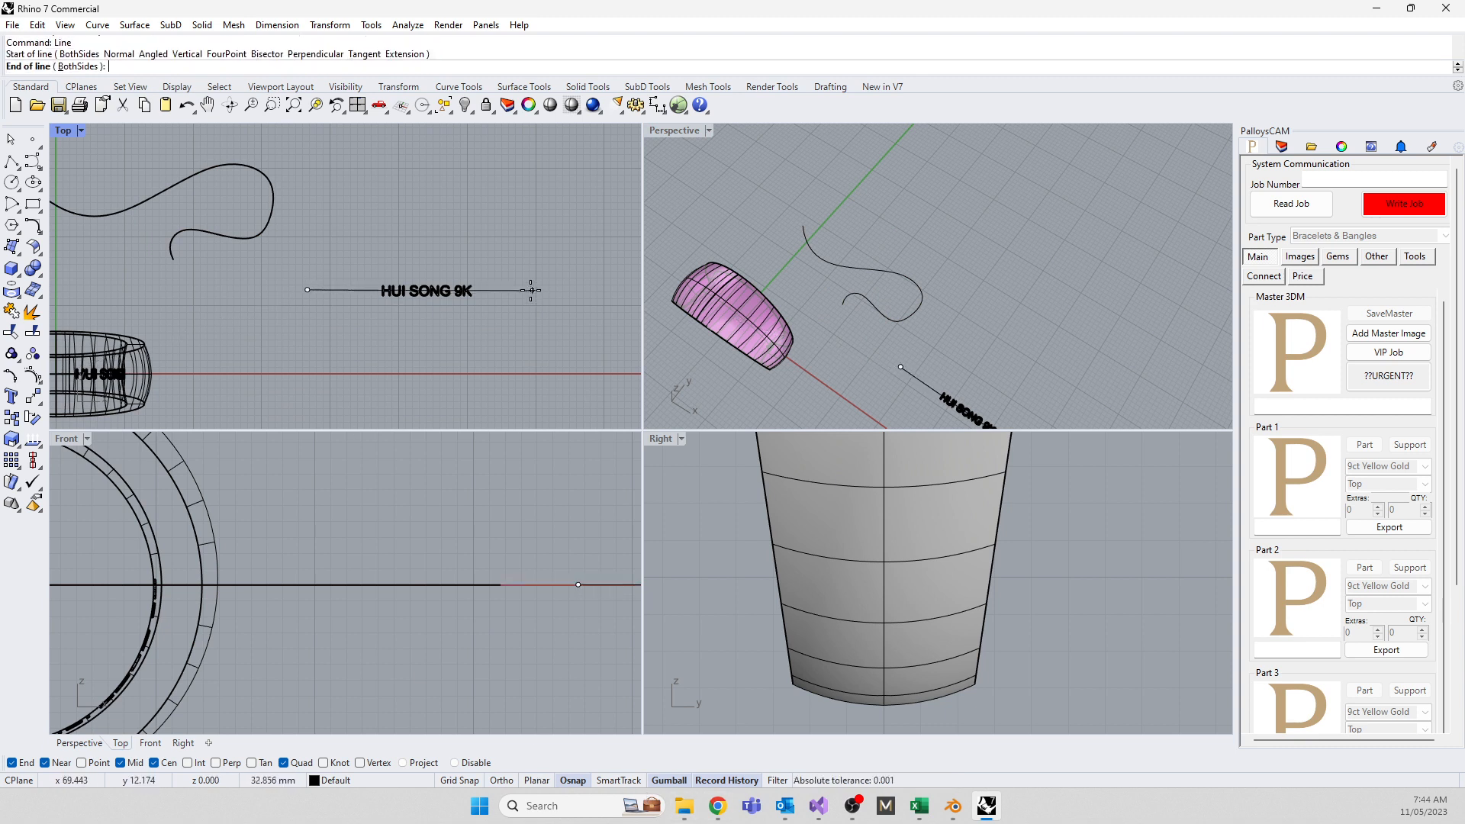
pyautogui.press('shift')
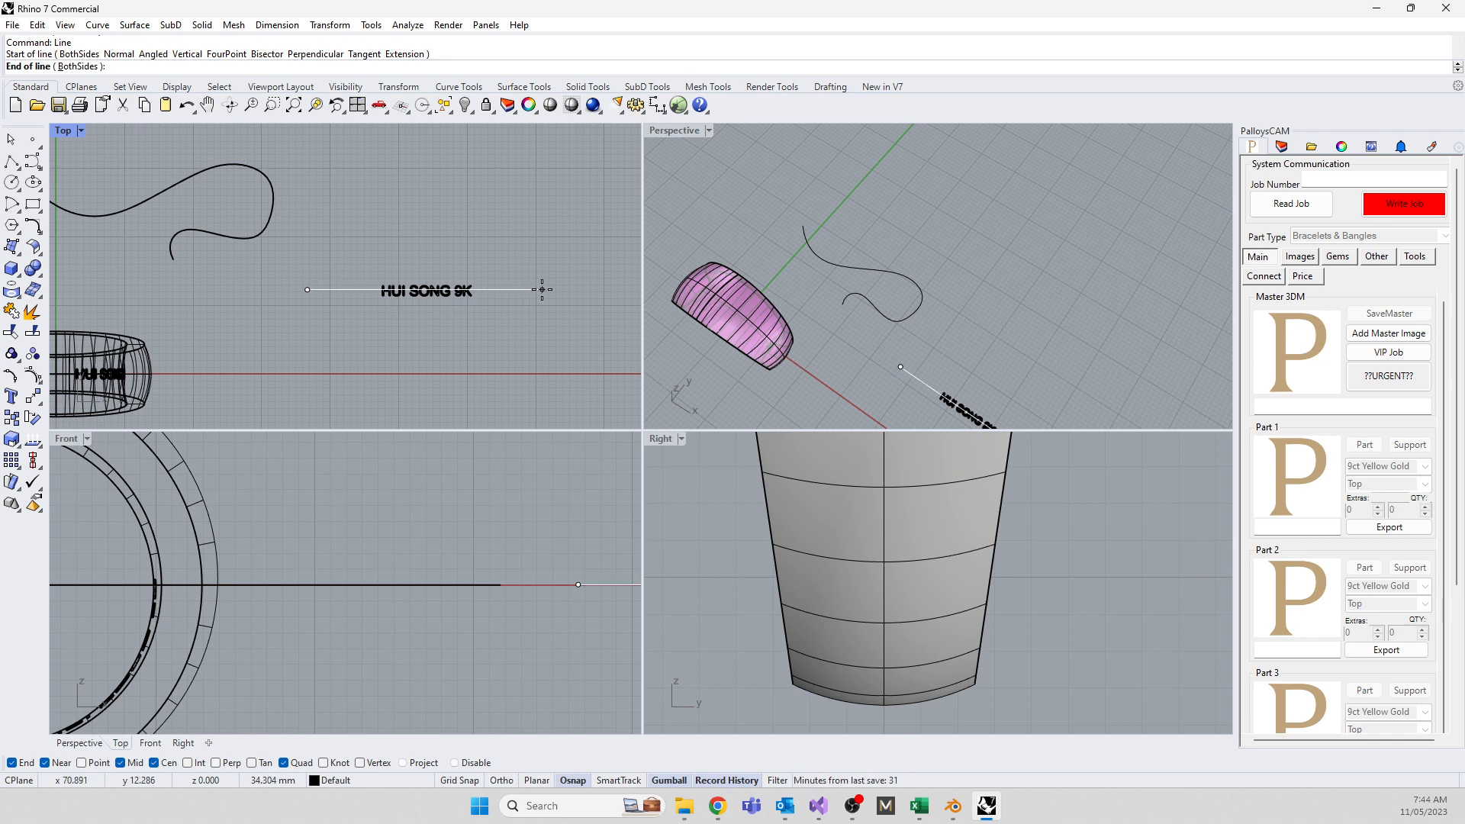
pyautogui.hotkey('ctrl', 'v')
pyautogui.press('Return')
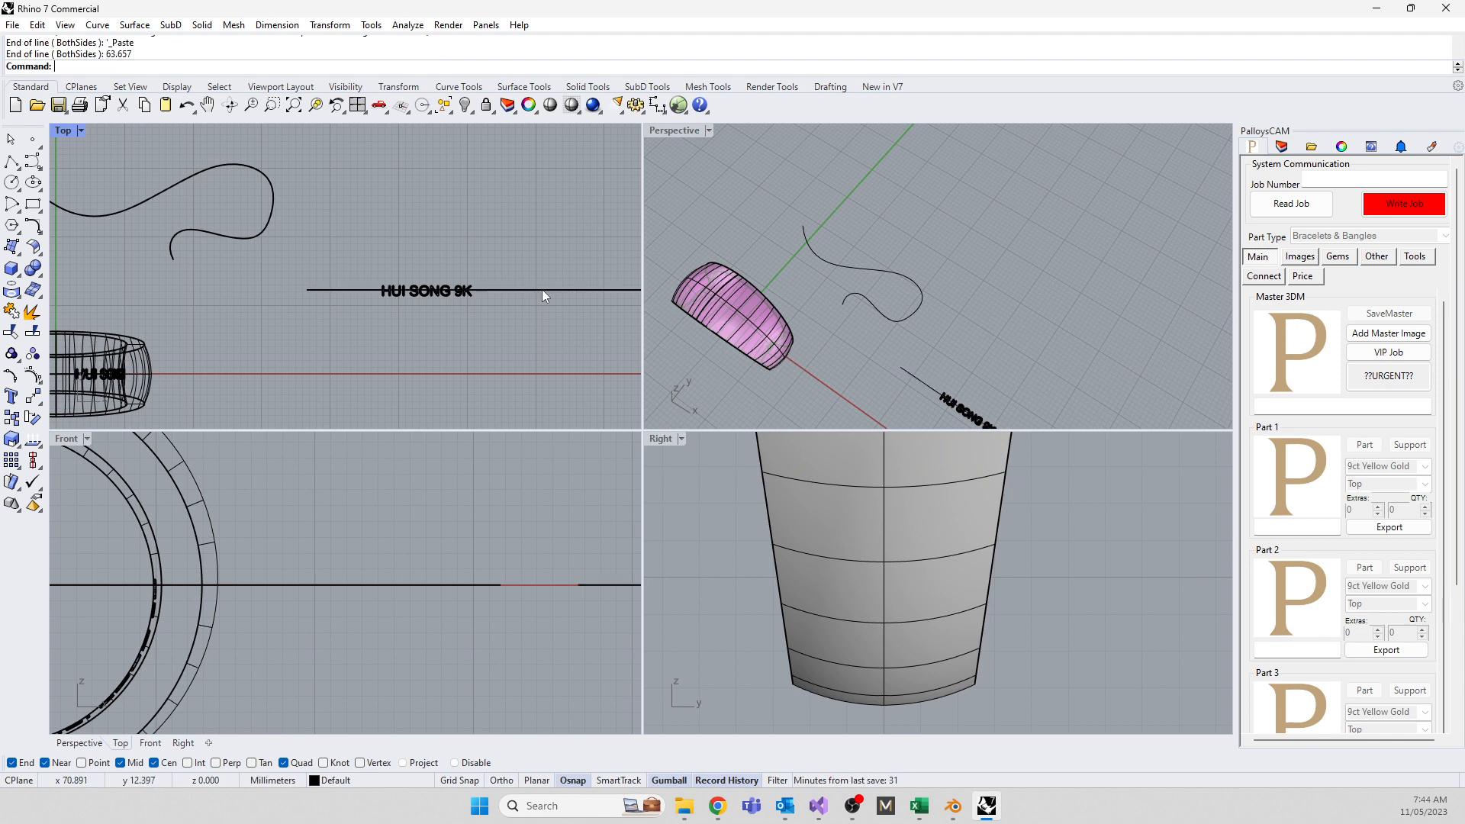
# Move the wavy curve right so it sits above the new straight line
pyautogui.scroll(-5, 473, 289)
pyautogui.moveTo(471, 271)
pyautogui.mouseDown(button='right')
pyautogui.moveTo(423, 304)
pyautogui.moveTo(375, 292)
pyautogui.mouseUp(button='right')
pyautogui.click(267, 272)
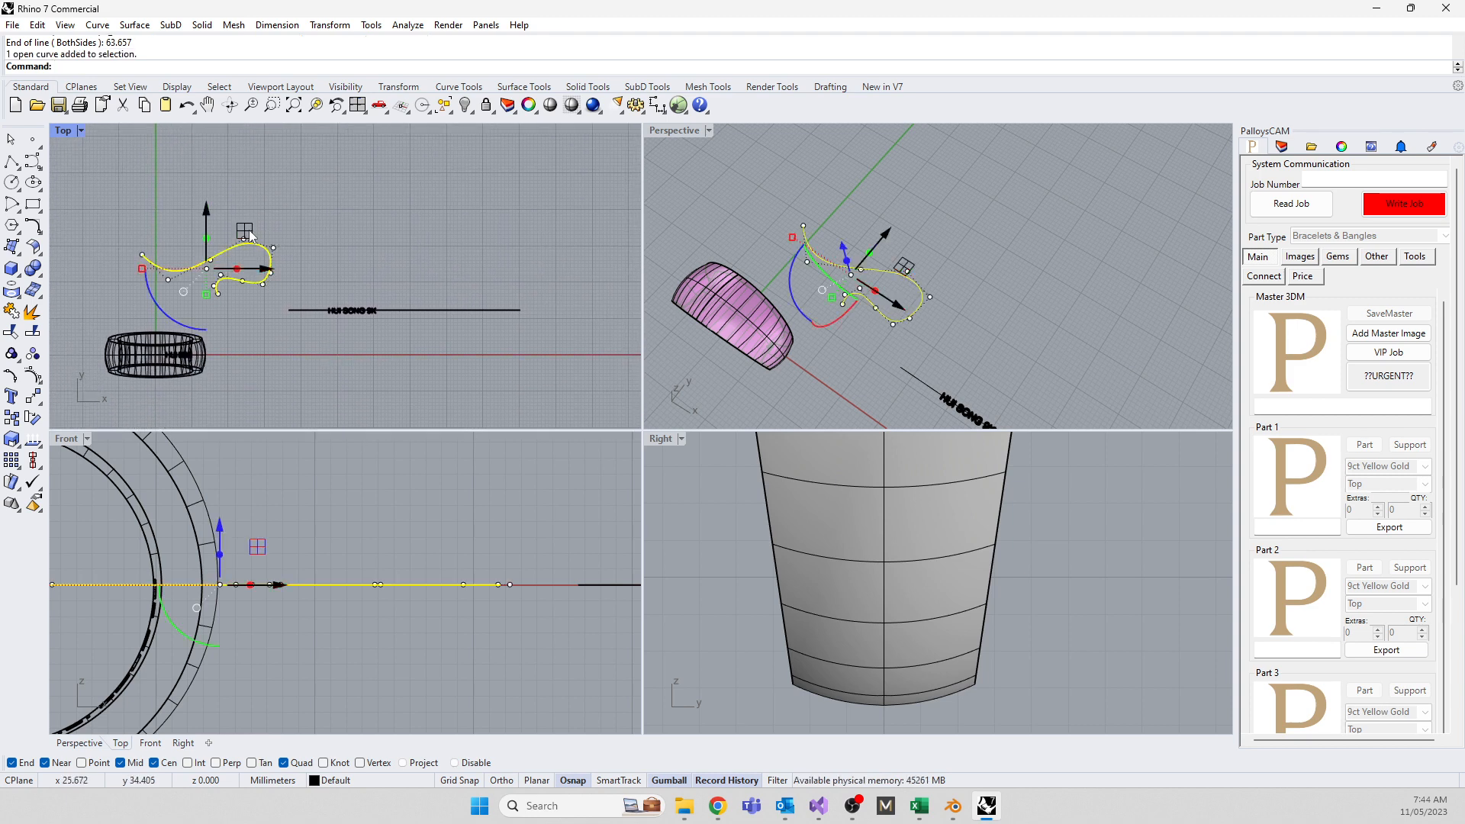
pyautogui.moveTo(244, 229); pyautogui.dragTo(421, 231)
pyautogui.scroll(4, 418, 257)
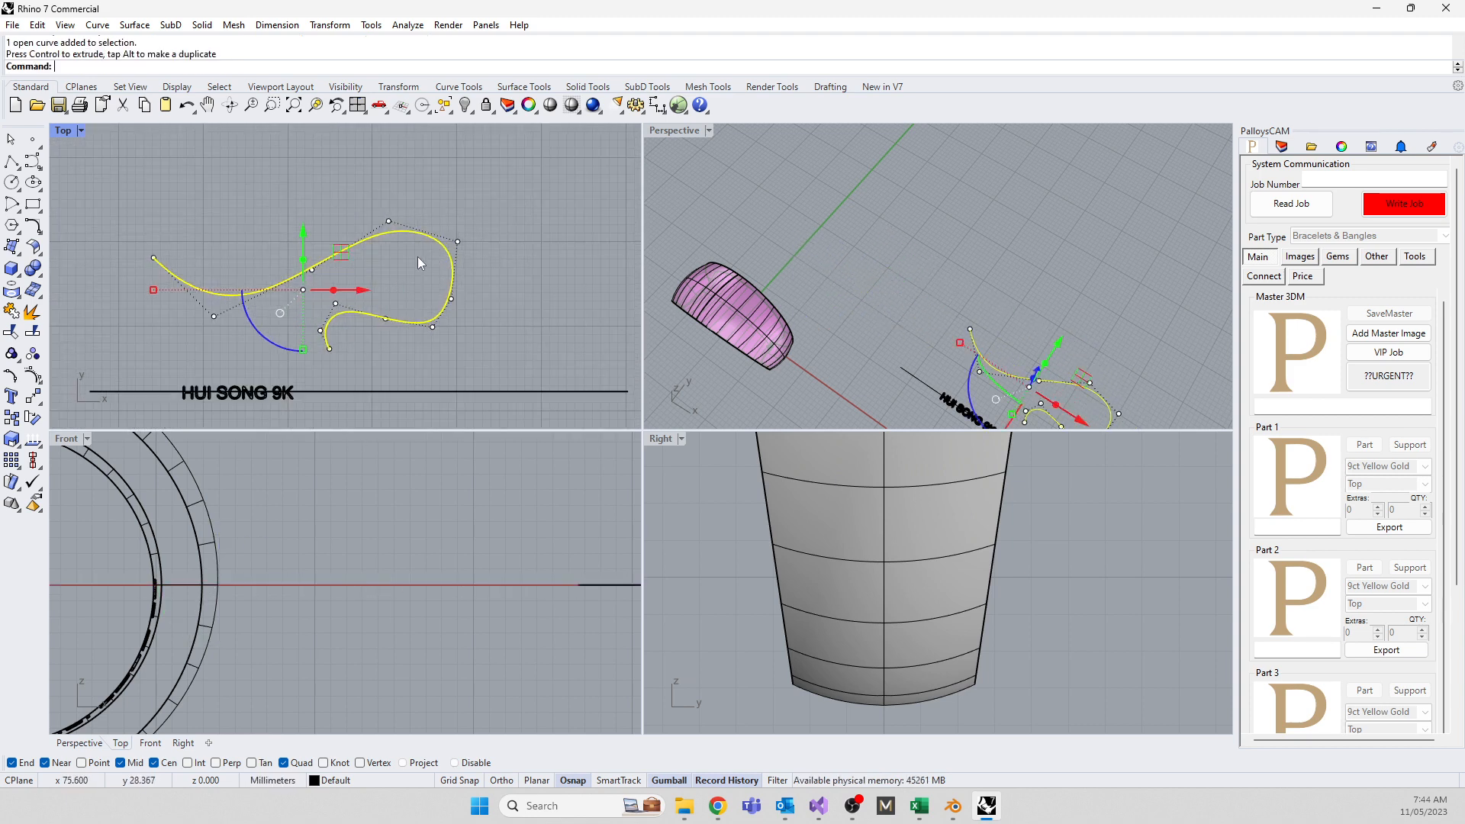
pyautogui.moveTo(355, 288); pyautogui.dragTo(329, 264, button='right')
pyautogui.click(277, 414)
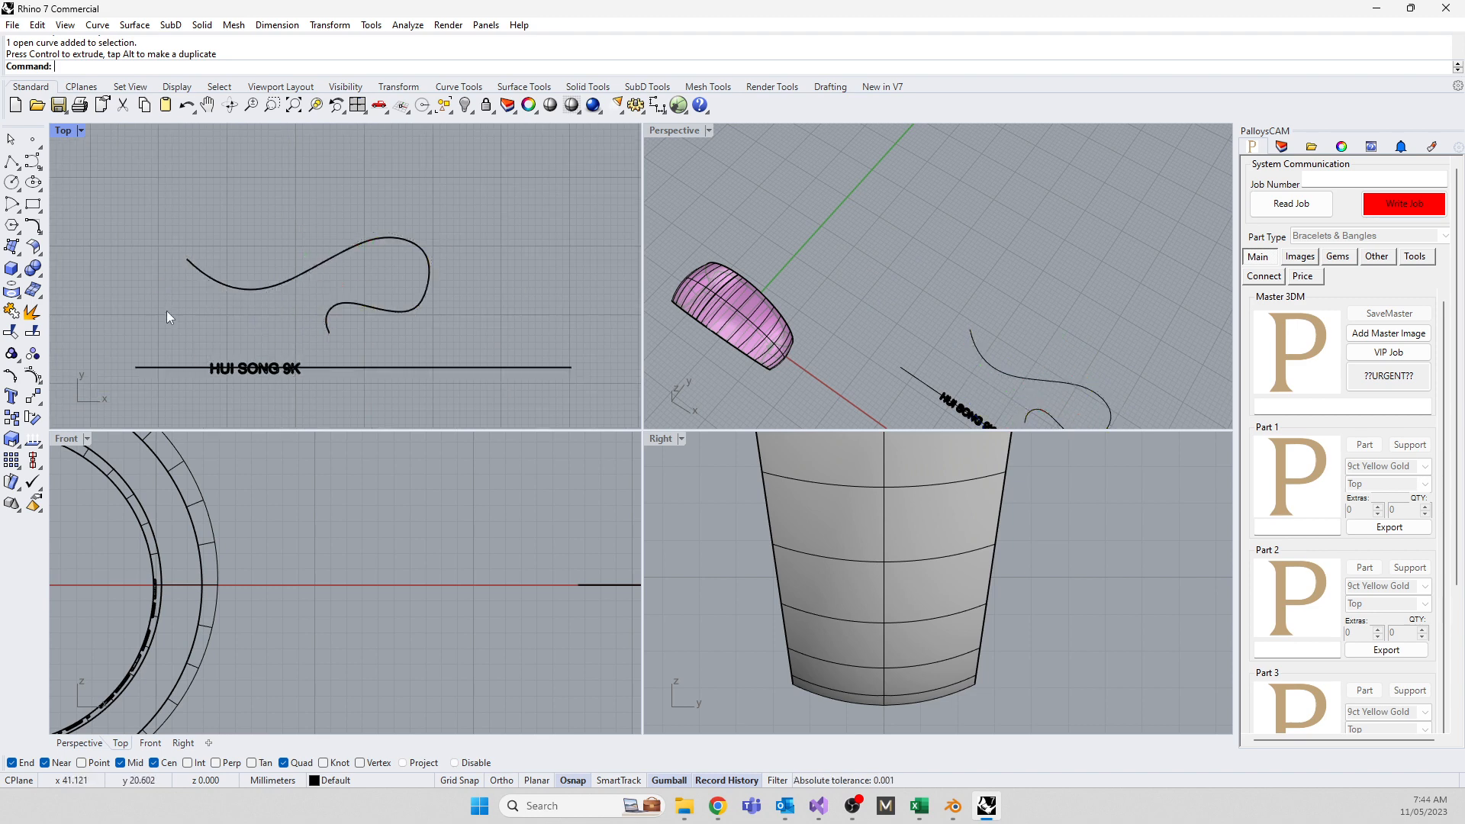
pyautogui.write('Flow')
pyautogui.press('Return')
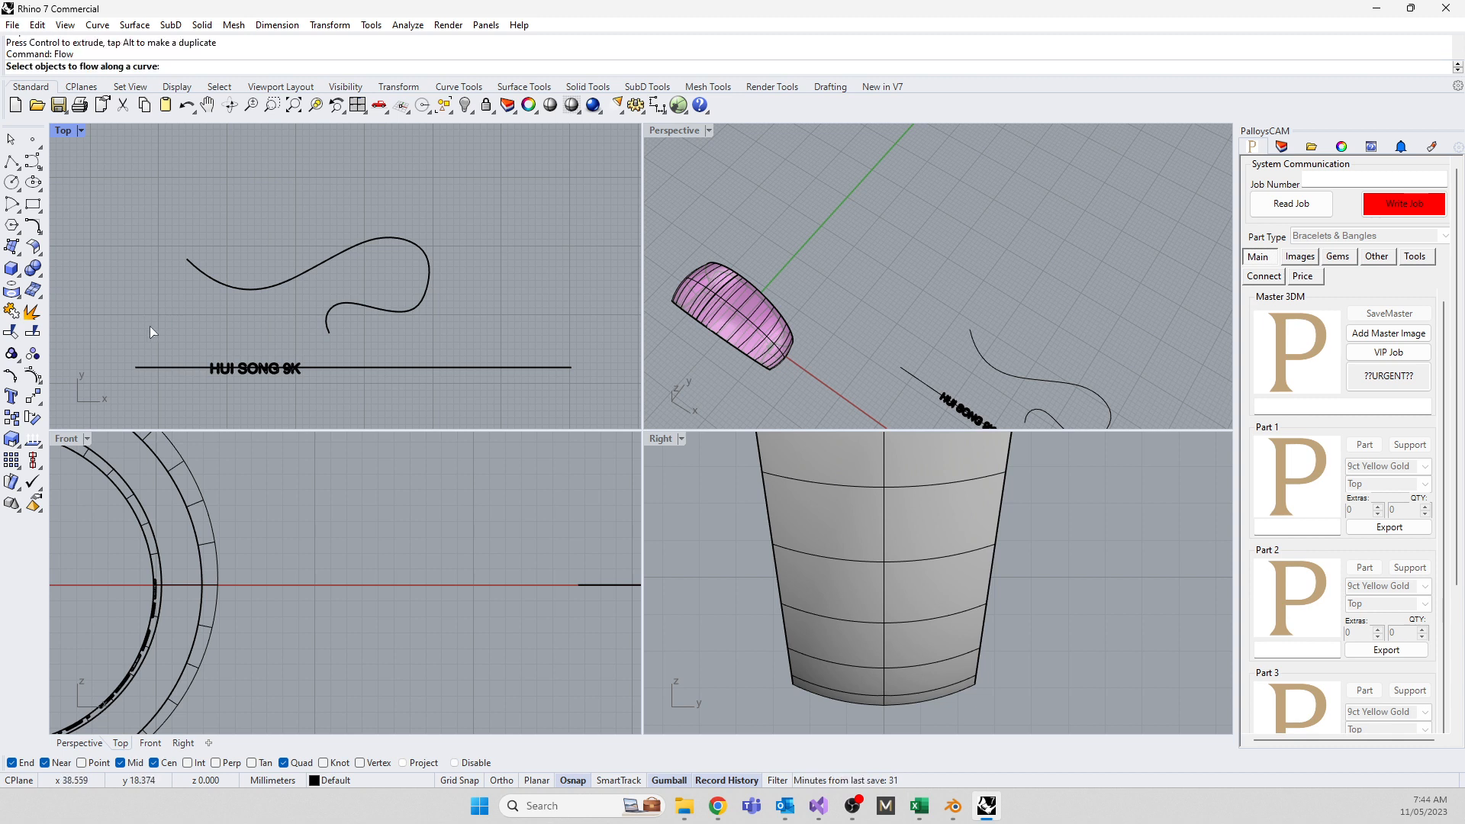
pyautogui.moveTo(196, 352); pyautogui.dragTo(325, 383)
pyautogui.press('Return')
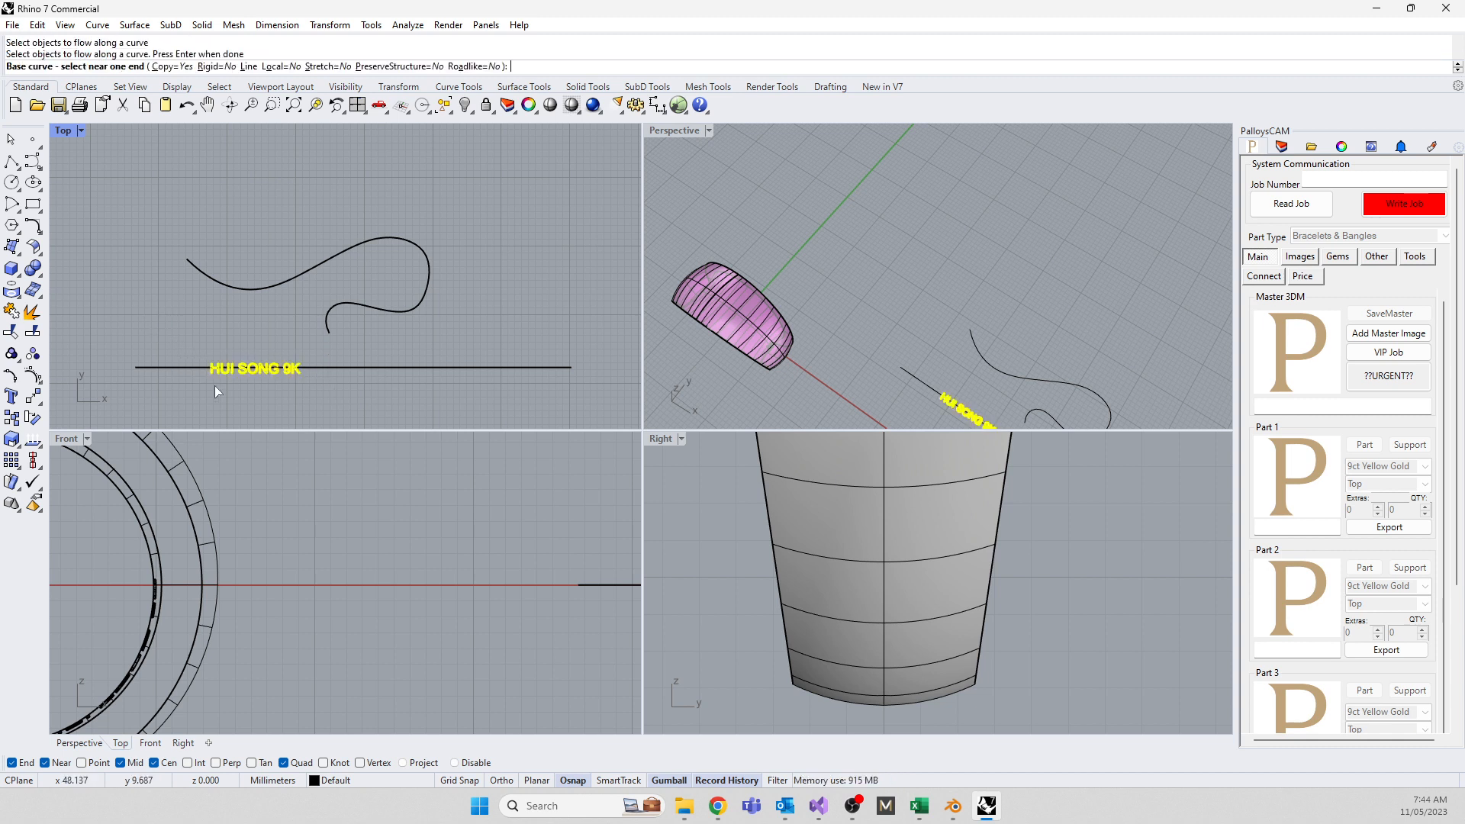
pyautogui.click(141, 369)
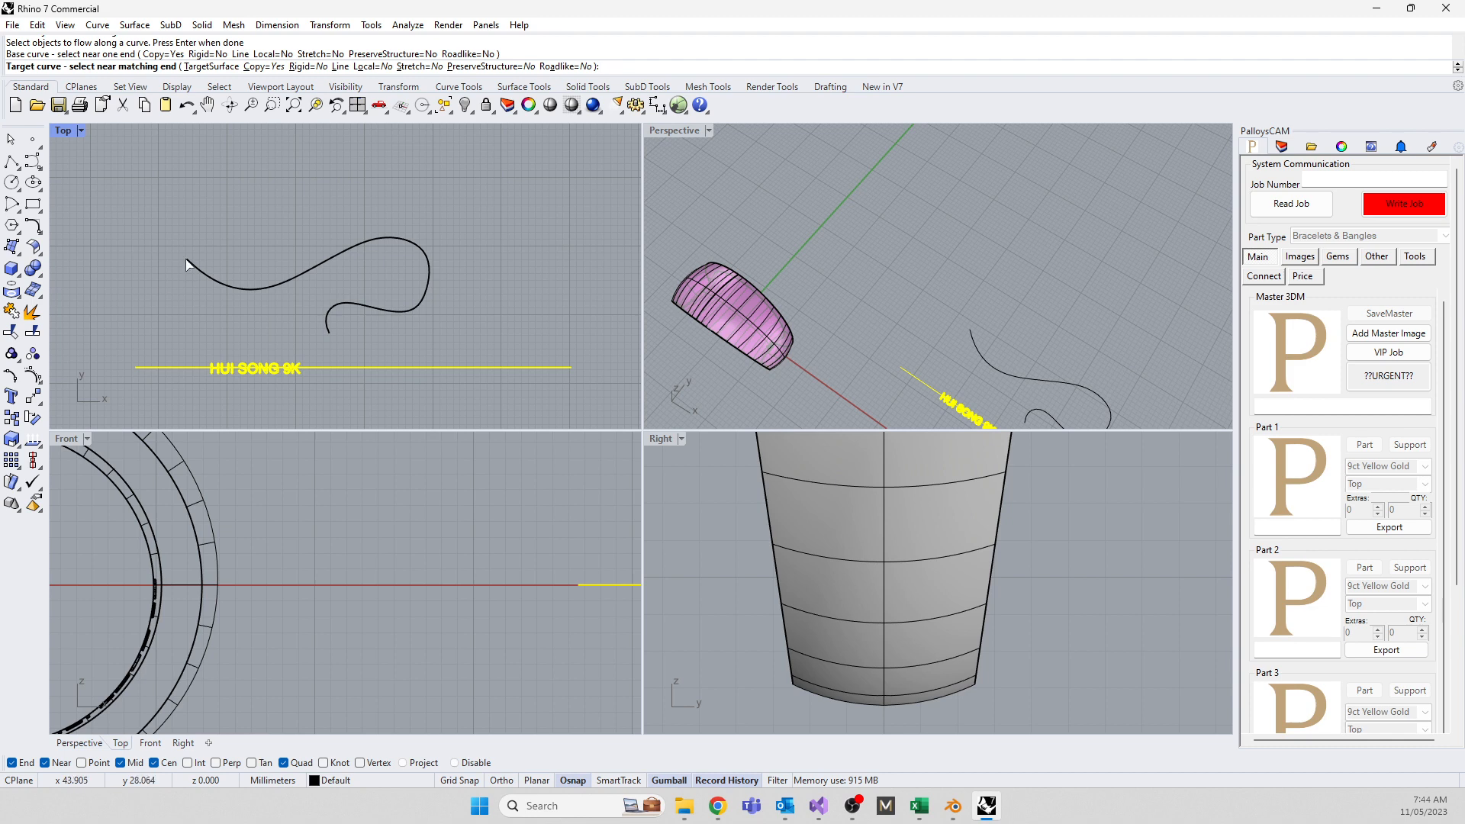
pyautogui.click(187, 264)
pyautogui.moveTo(209, 373); pyautogui.dragTo(581, 371)
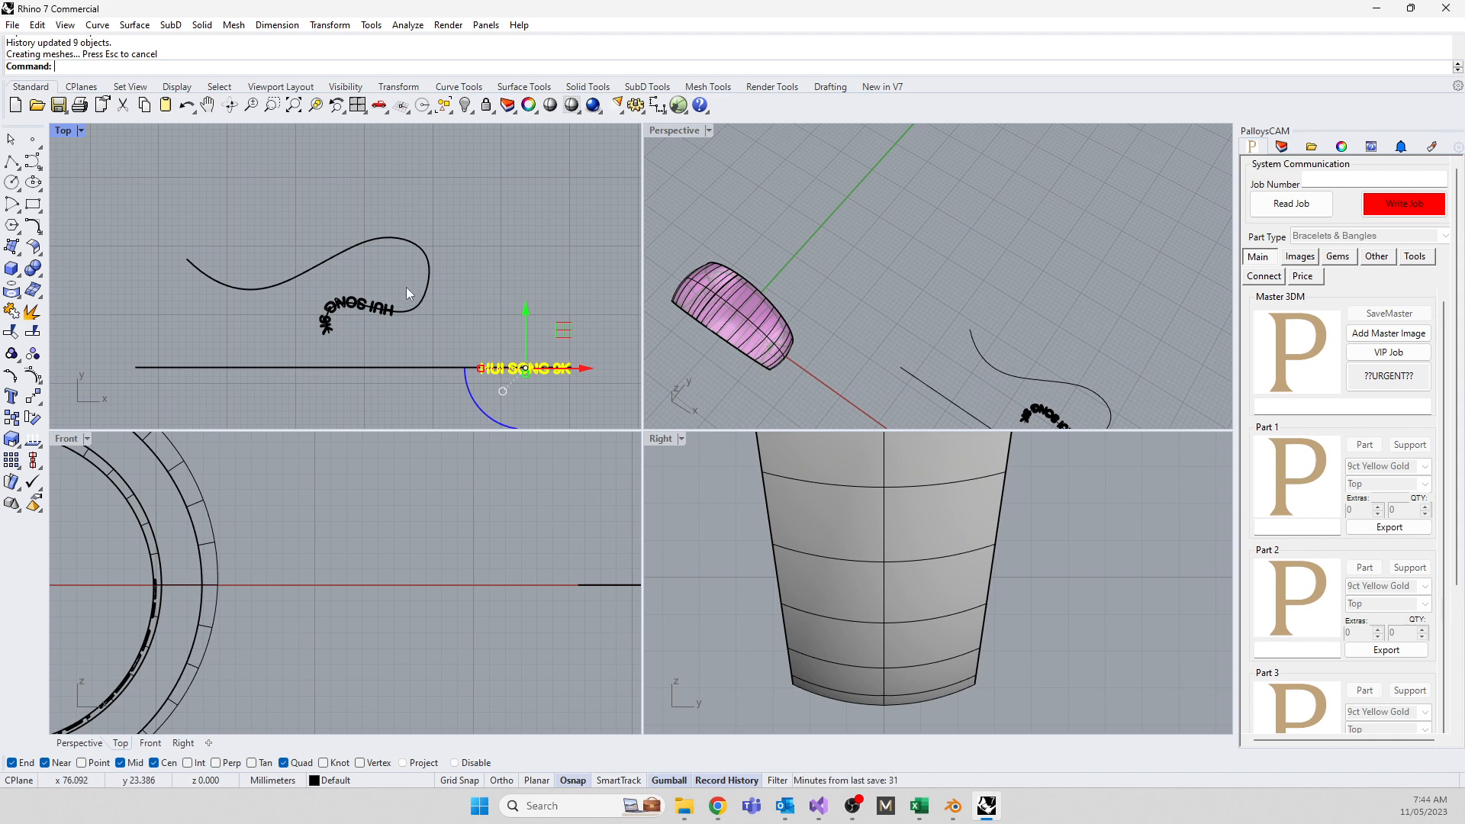
pyautogui.scroll(-3, 406, 287)
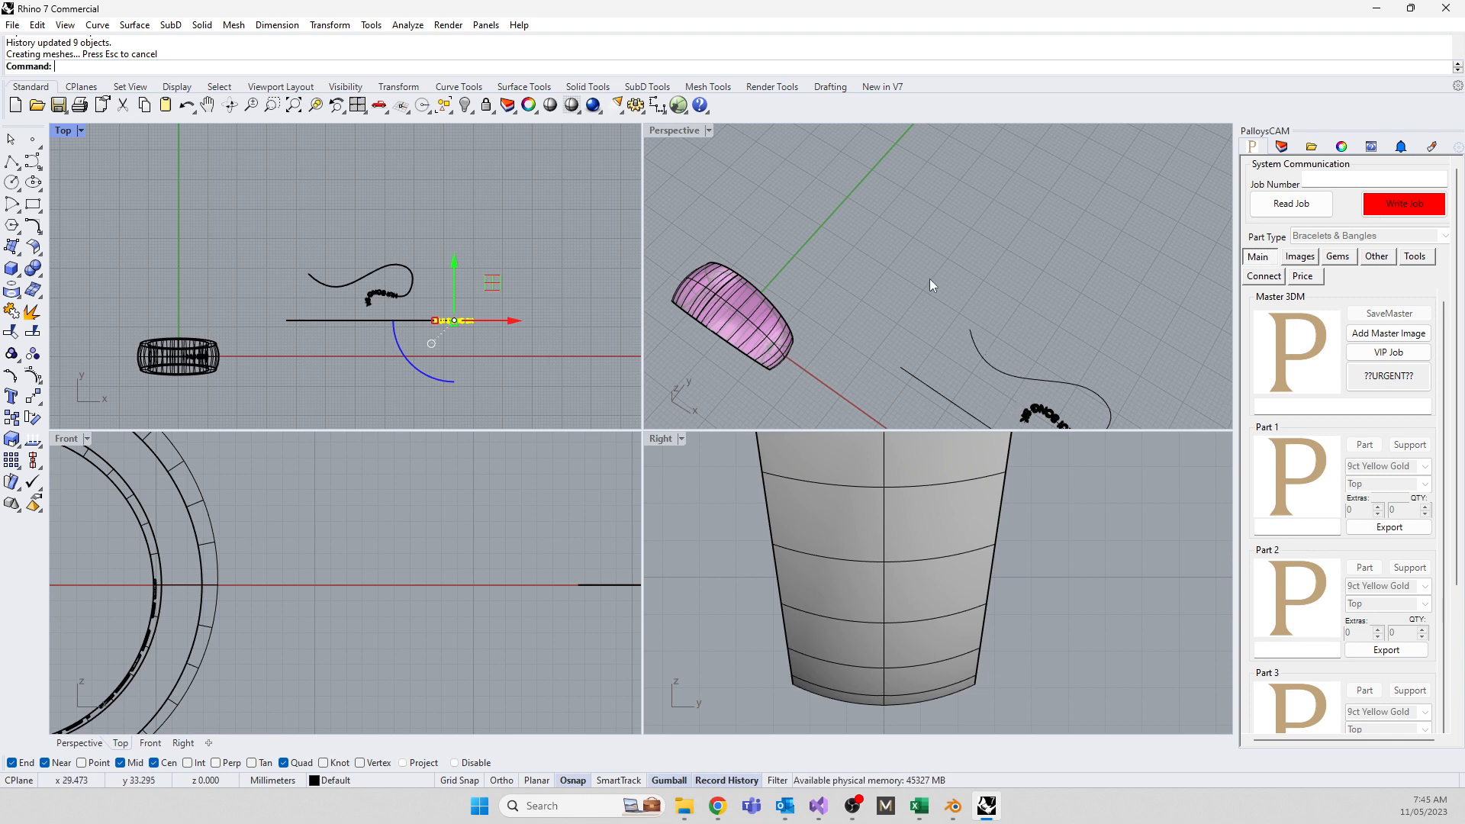
# Raise the wavy curve's end control point upward so the flowed lettering follows
pyautogui.moveTo(930, 280); pyautogui.dragTo(813, 293, button='right')
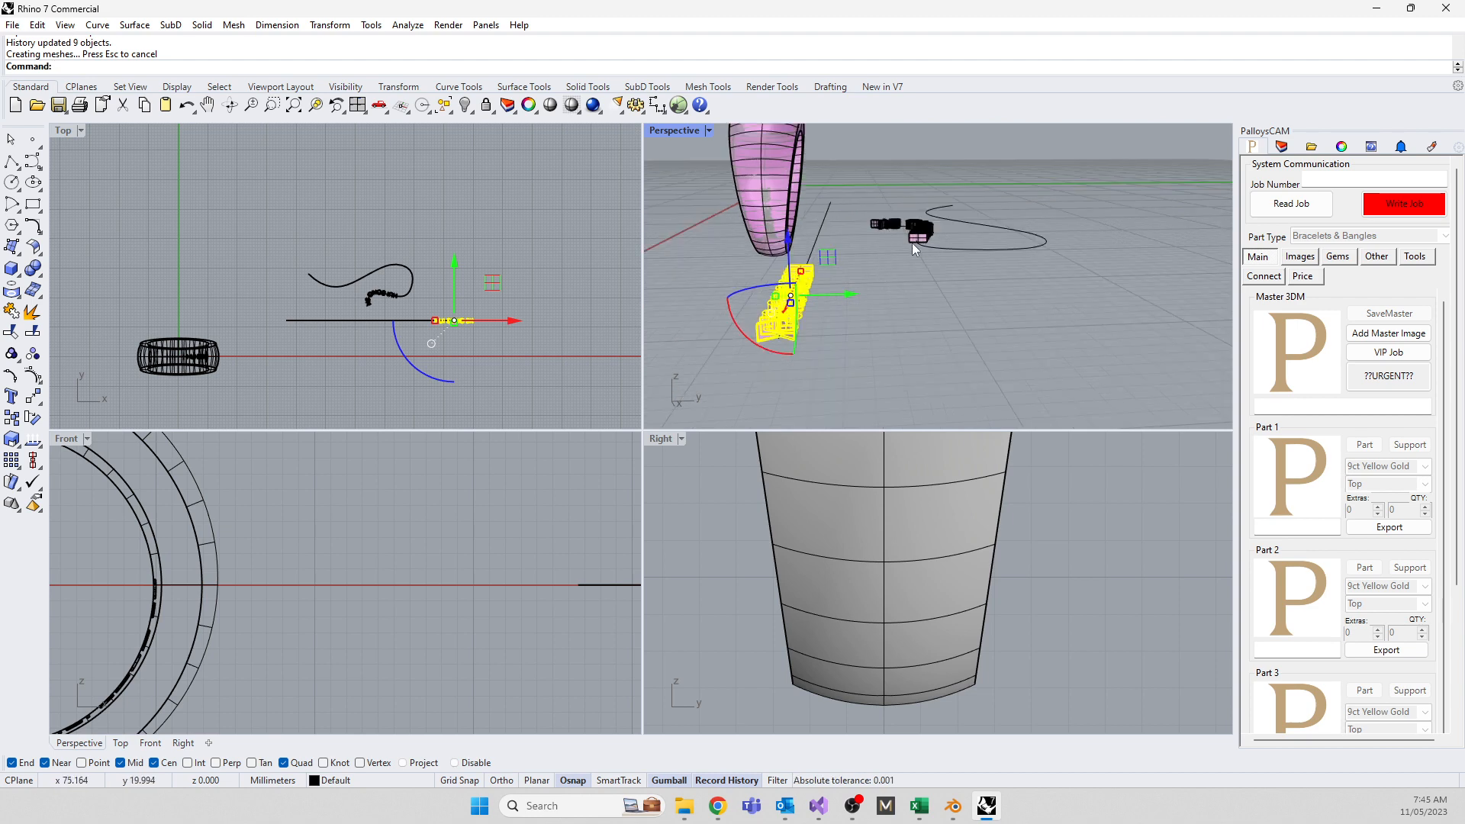
pyautogui.click(978, 253)
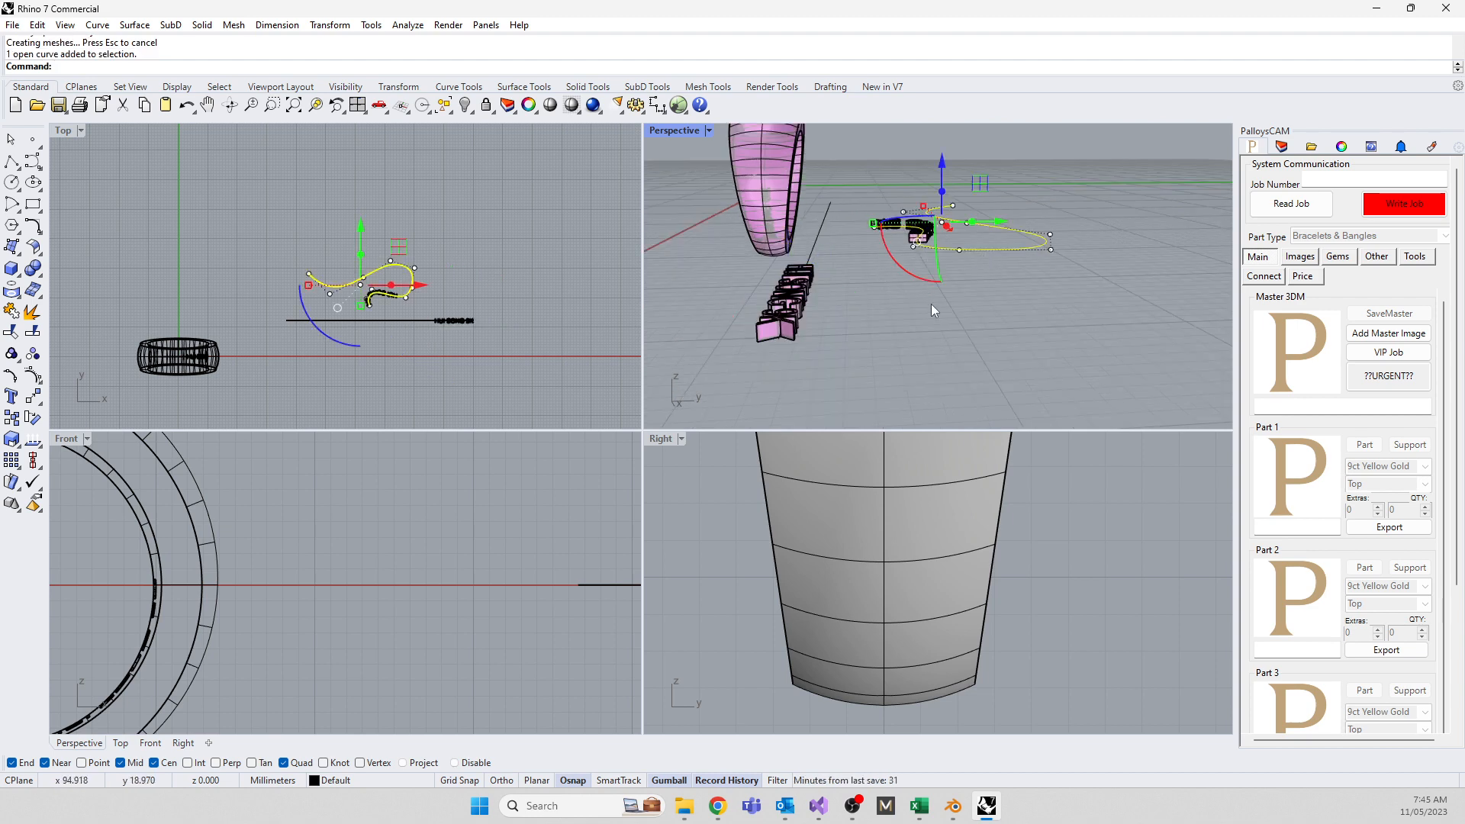
pyautogui.moveTo(931, 304); pyautogui.dragTo(968, 309, button='right')
pyautogui.click(1044, 308)
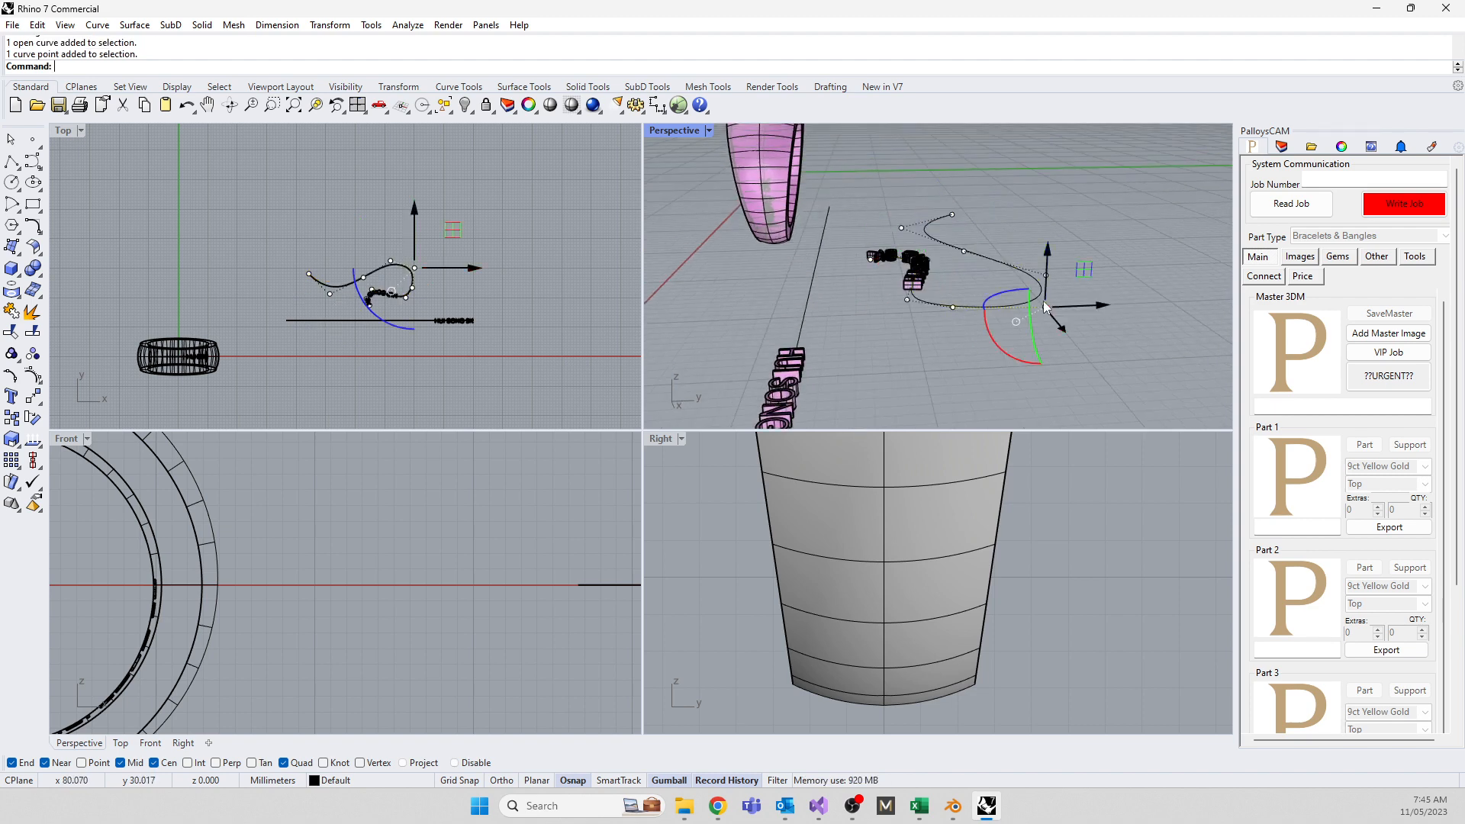
pyautogui.moveTo(1046, 258); pyautogui.dragTo(1049, 199)
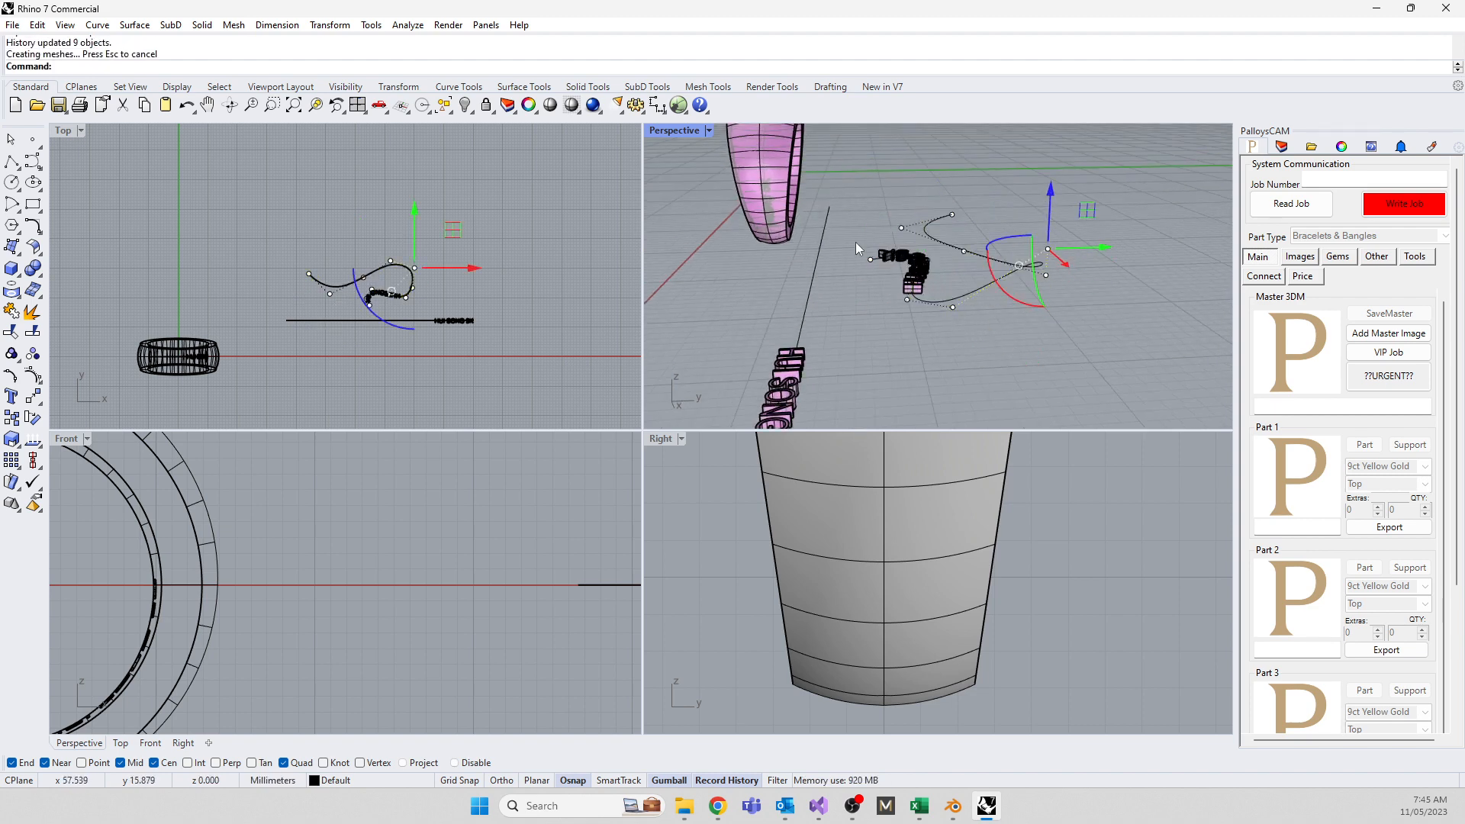
pyautogui.scroll(-3, 791, 302)
pyautogui.press('Escape')
pyautogui.press('Escape')
# Briefly select the straight lettering, then orbit and zoom Perspective to inspect the lifted text
pyautogui.click(795, 336)
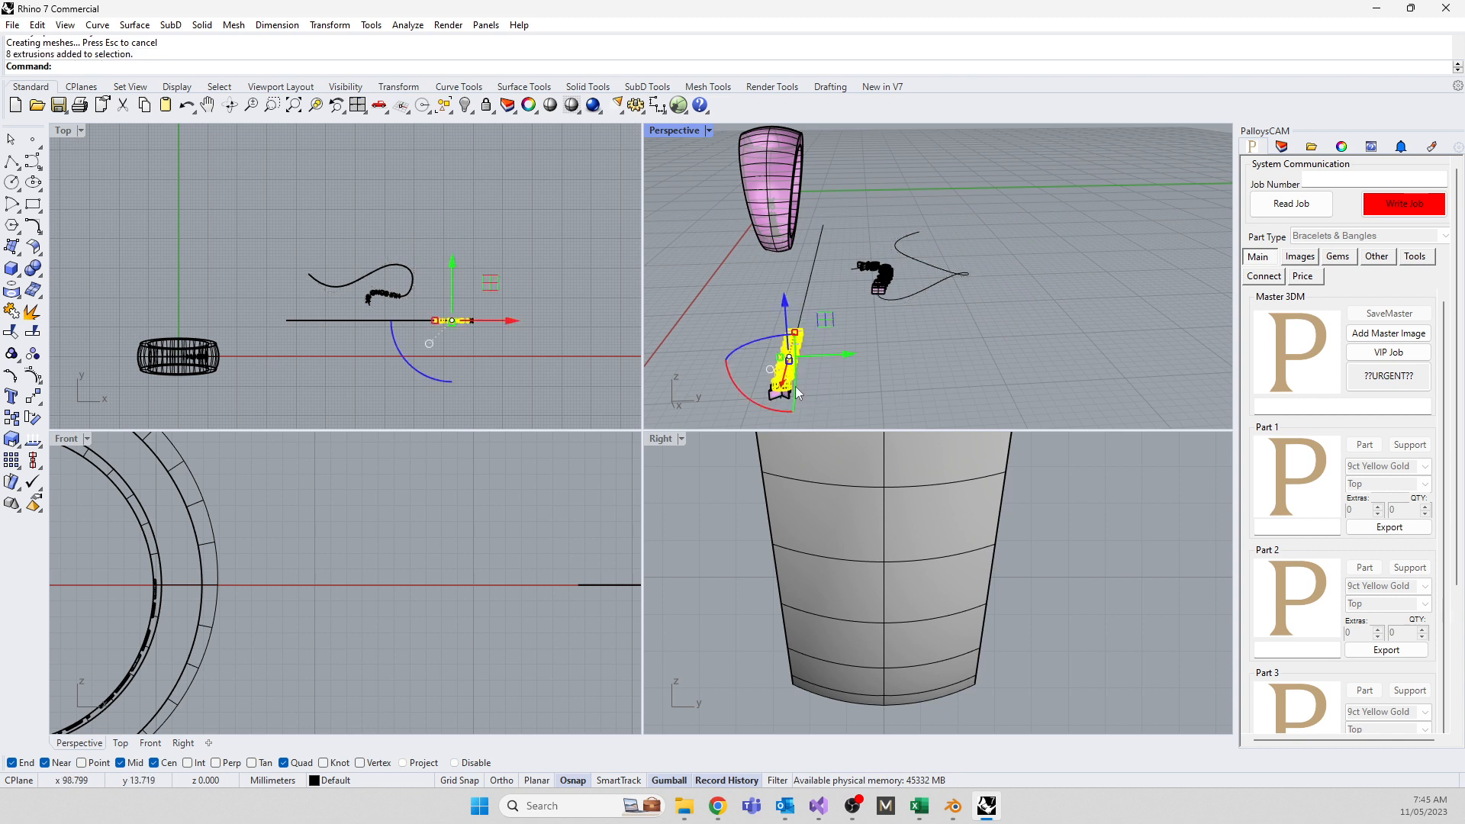
pyautogui.click(729, 294)
pyautogui.moveTo(730, 295); pyautogui.dragTo(851, 347)
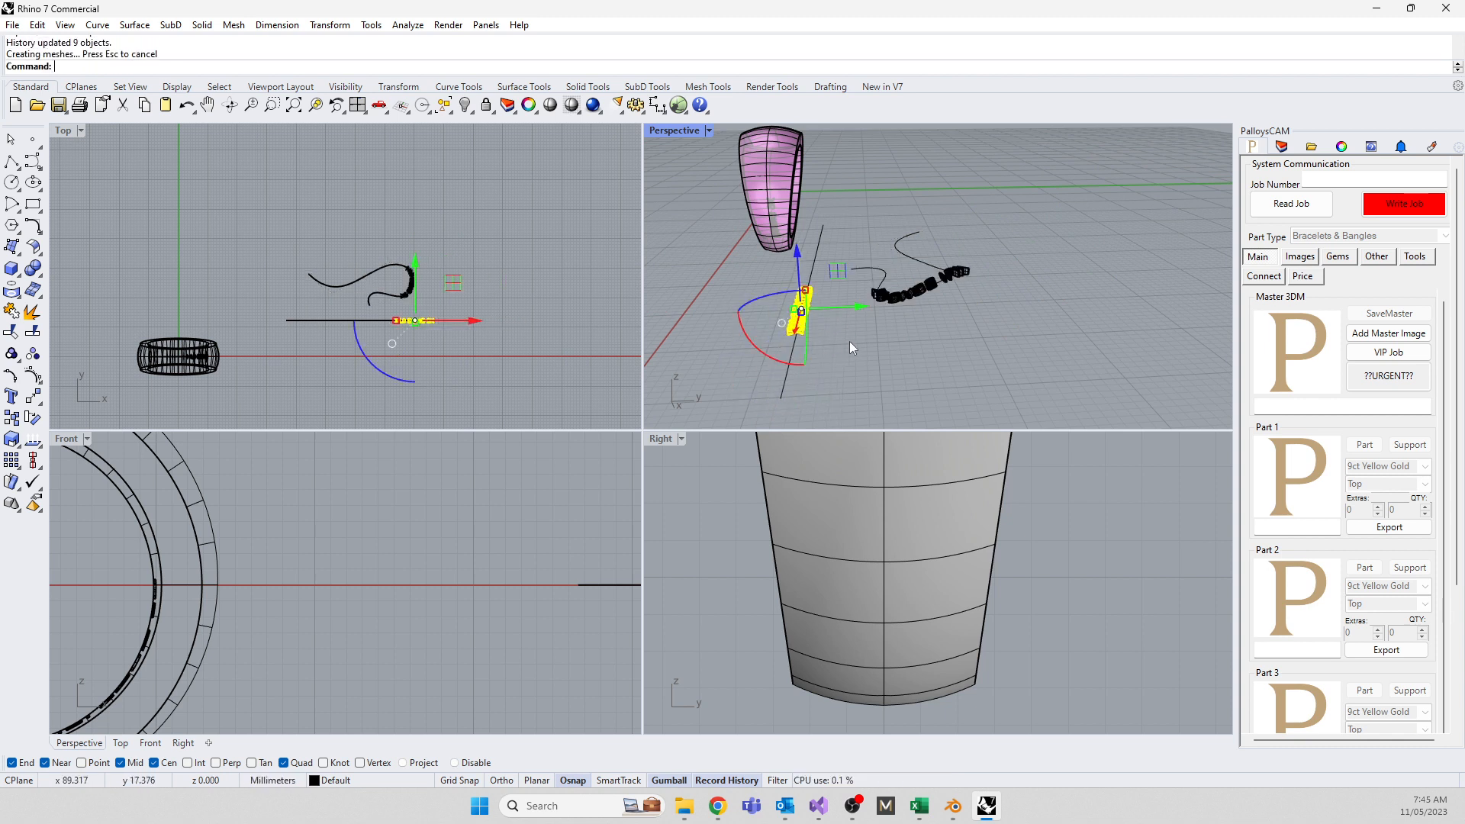
pyautogui.click(895, 354)
pyautogui.moveTo(941, 365); pyautogui.dragTo(903, 235, button='right')
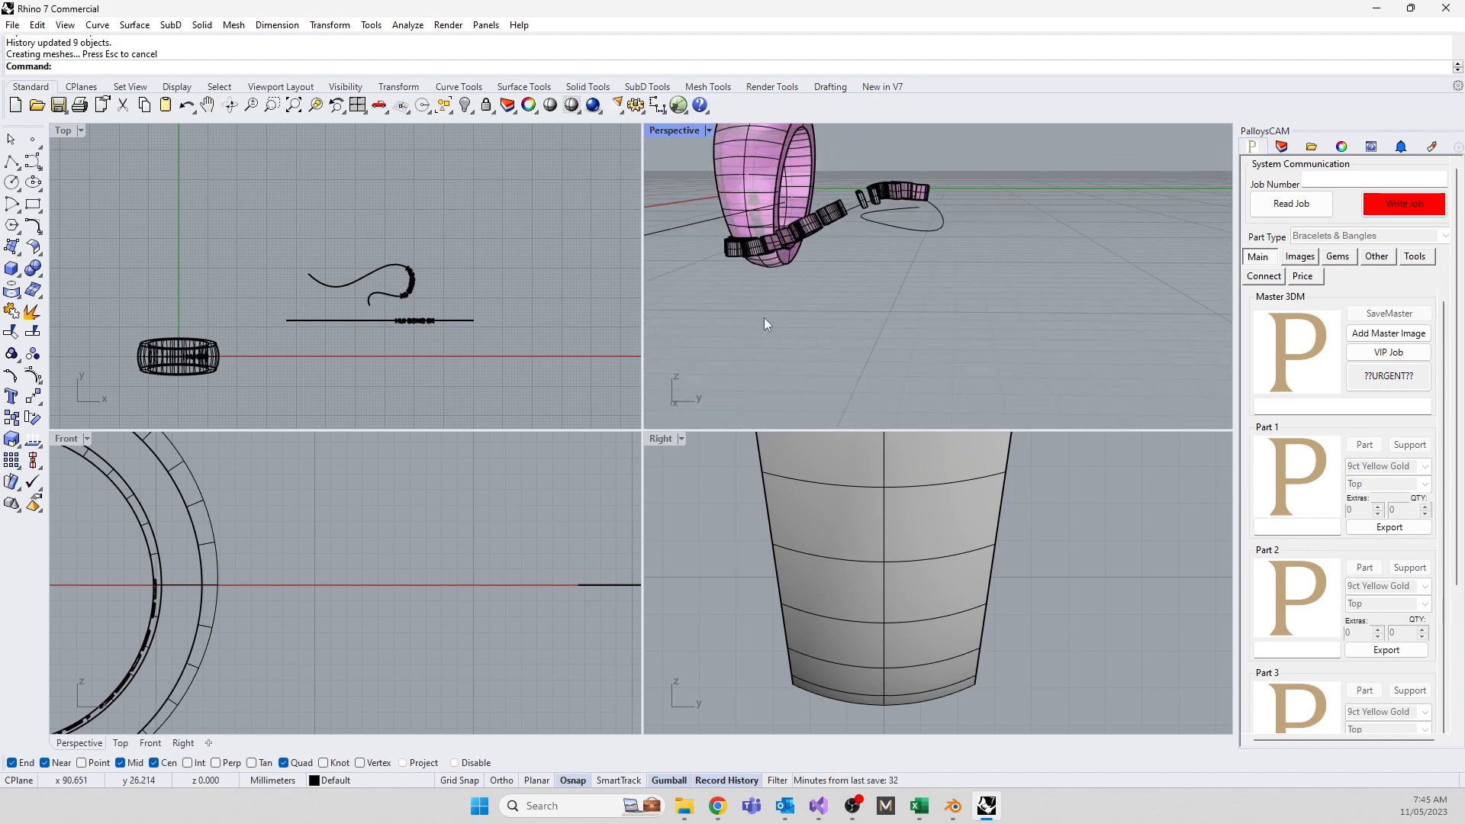
pyautogui.moveTo(765, 317); pyautogui.dragTo(1060, 377, button='right')
pyautogui.scroll(5, 1064, 346)
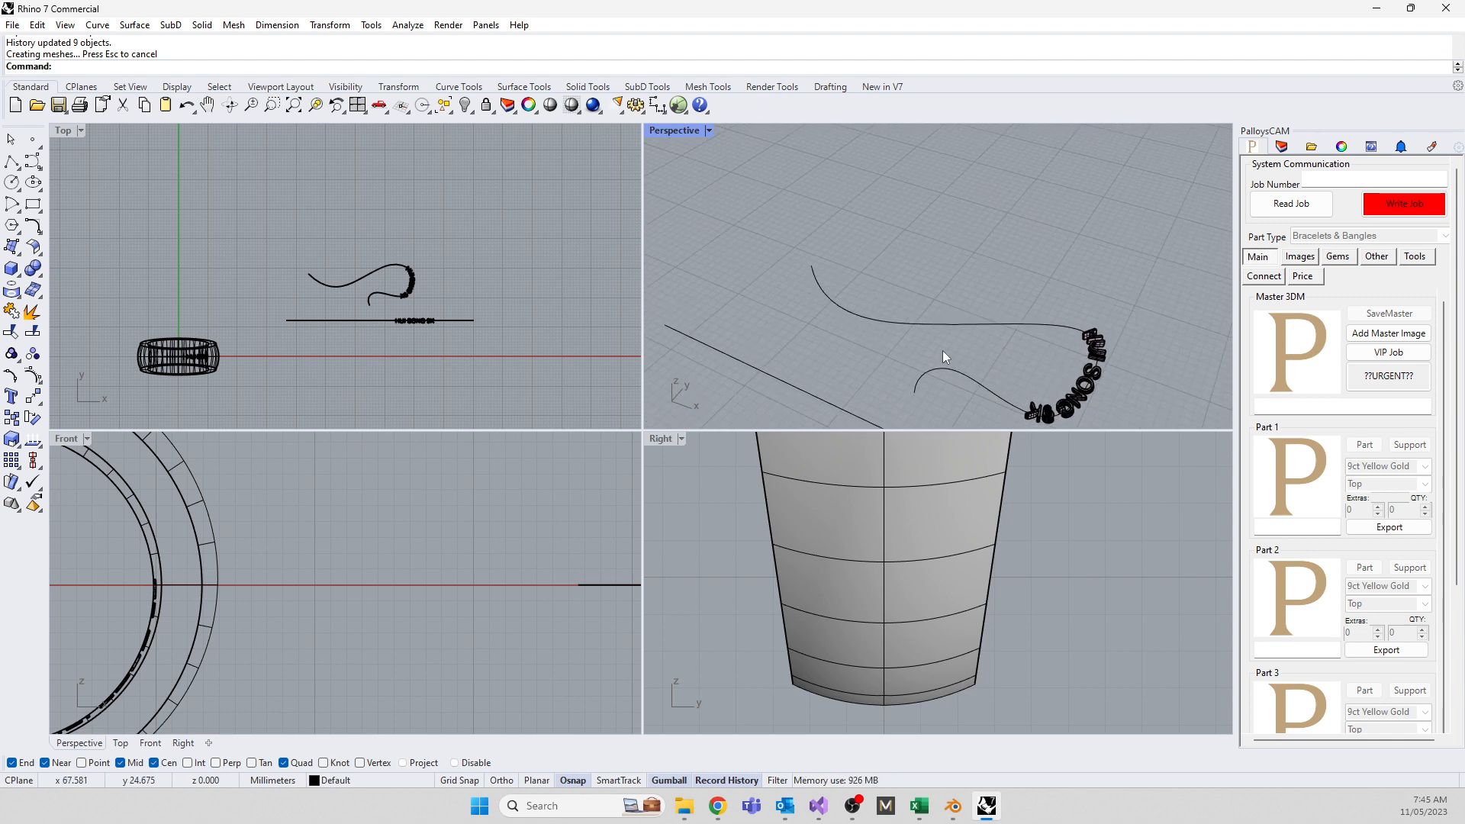
pyautogui.moveTo(945, 357); pyautogui.dragTo(961, 238, button='right')
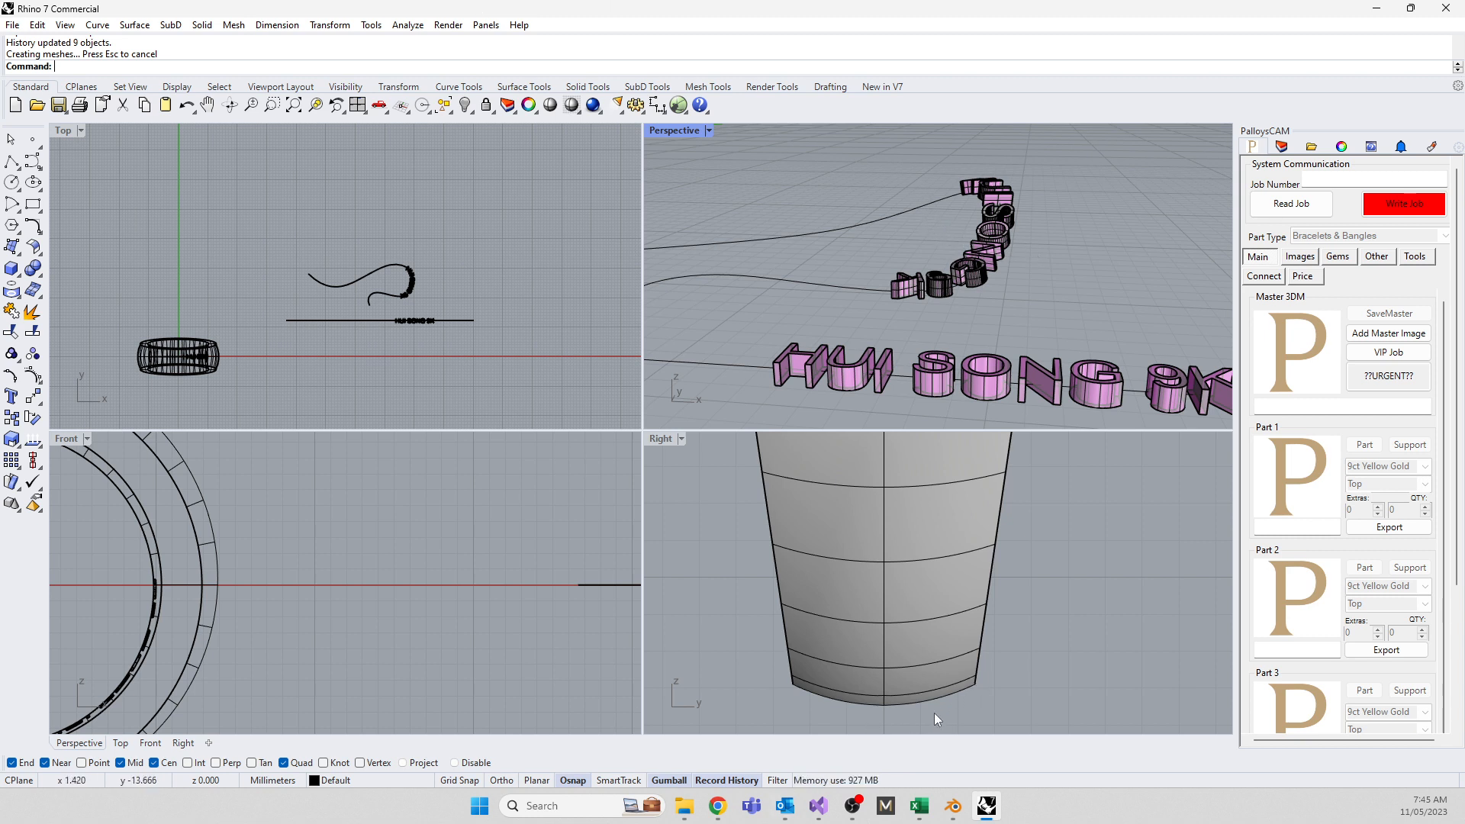
pyautogui.scroll(-10, 487, 586)
pyautogui.scroll(4, 372, 583)
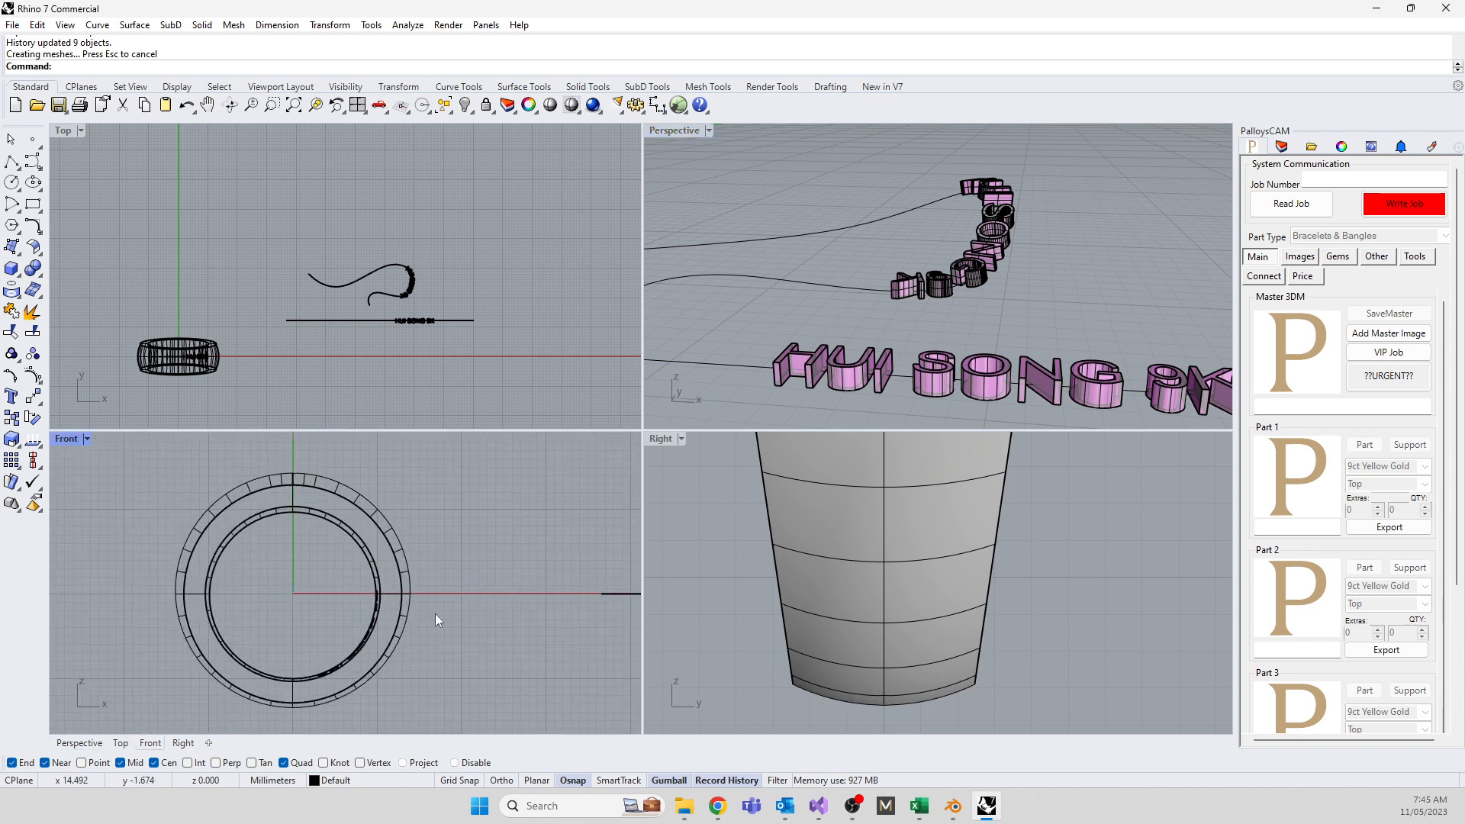
pyautogui.scroll(-6, 811, 291)
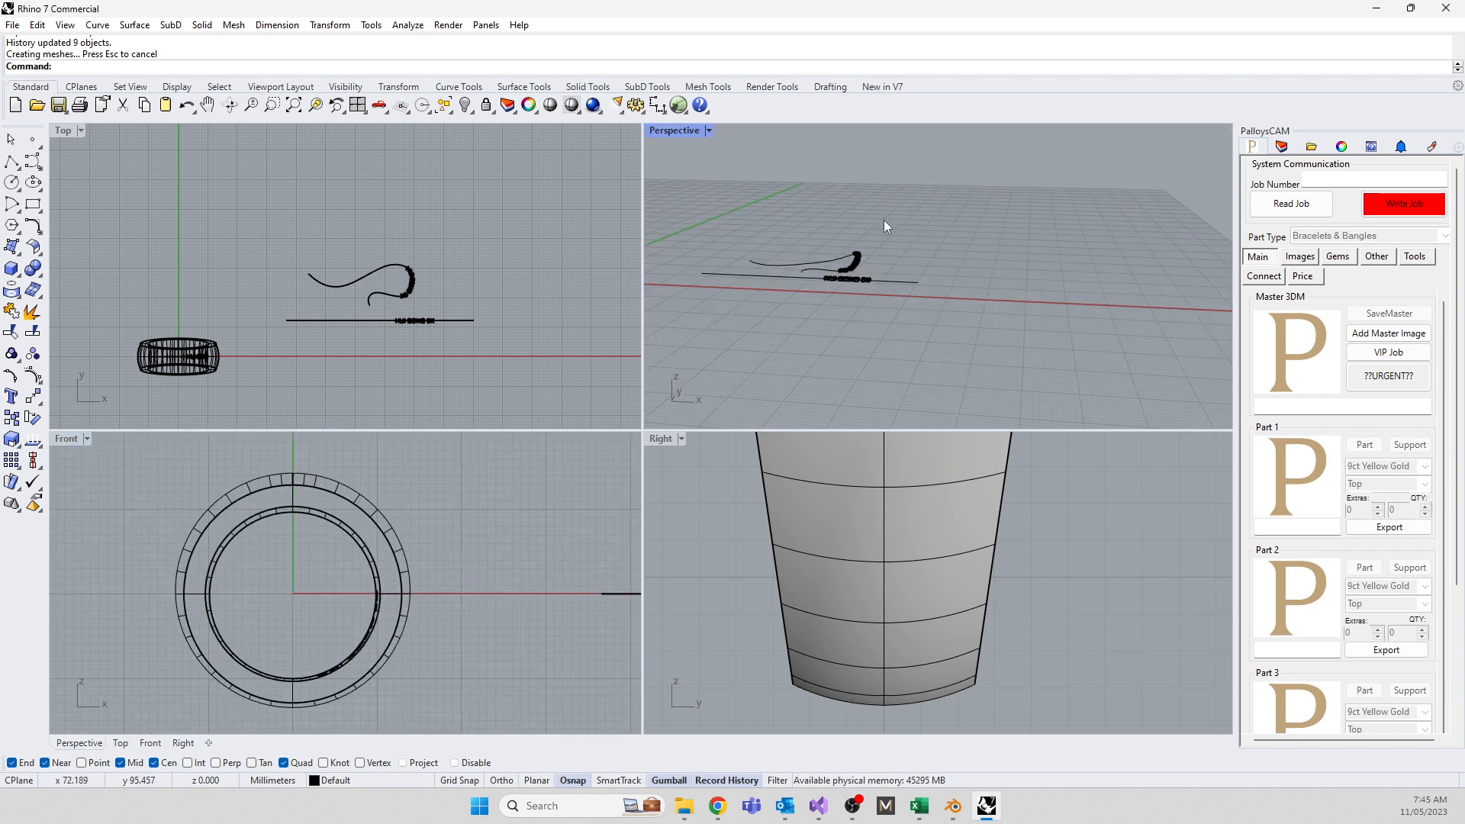
# Delete the wavy curve together with its flowed lettering
pyautogui.moveTo(420, 359); pyautogui.dragTo(416, 370, button='right')
pyautogui.moveTo(428, 314); pyautogui.dragTo(298, 267)
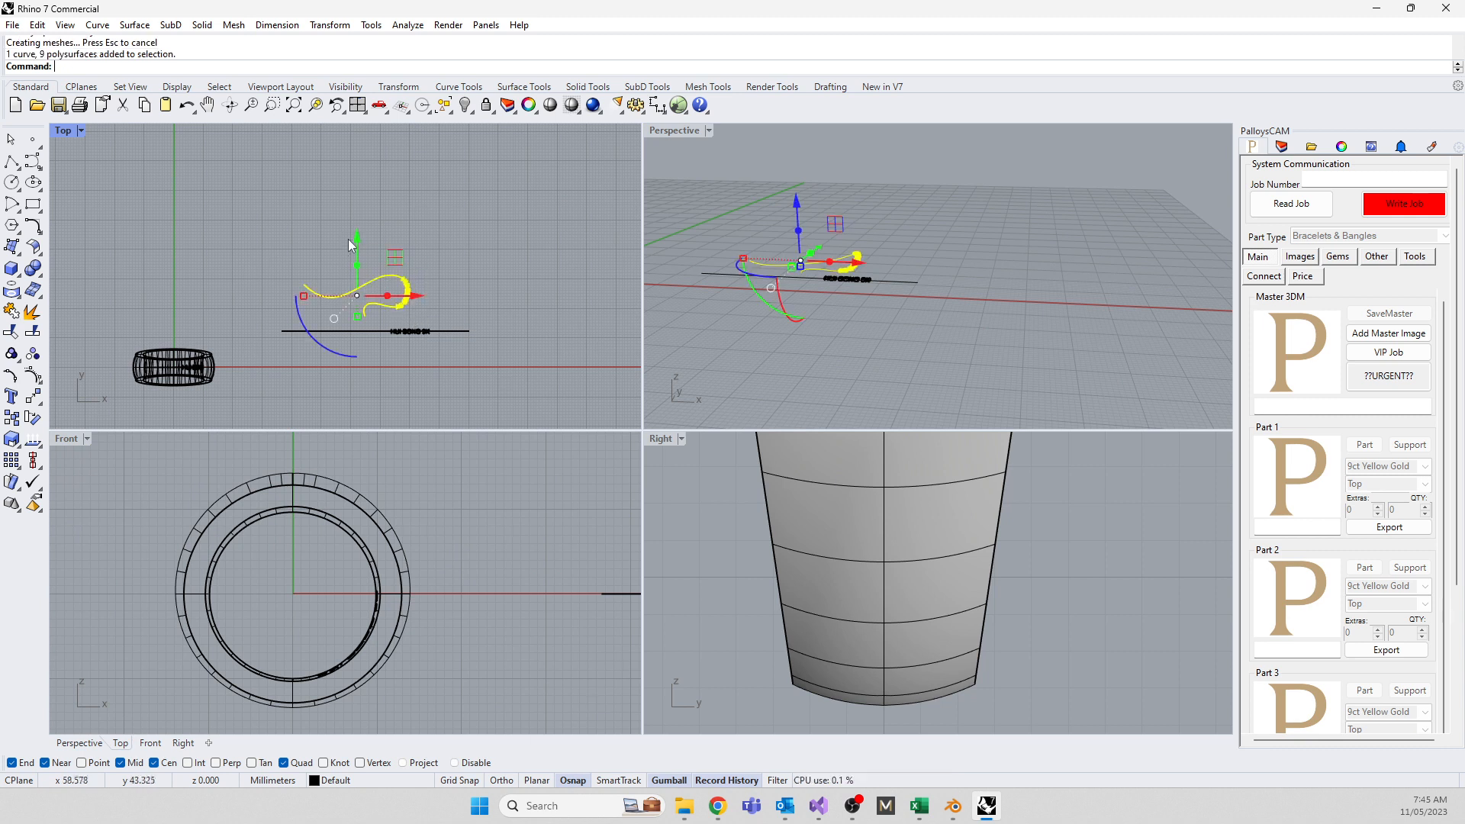
pyautogui.press('Delete')
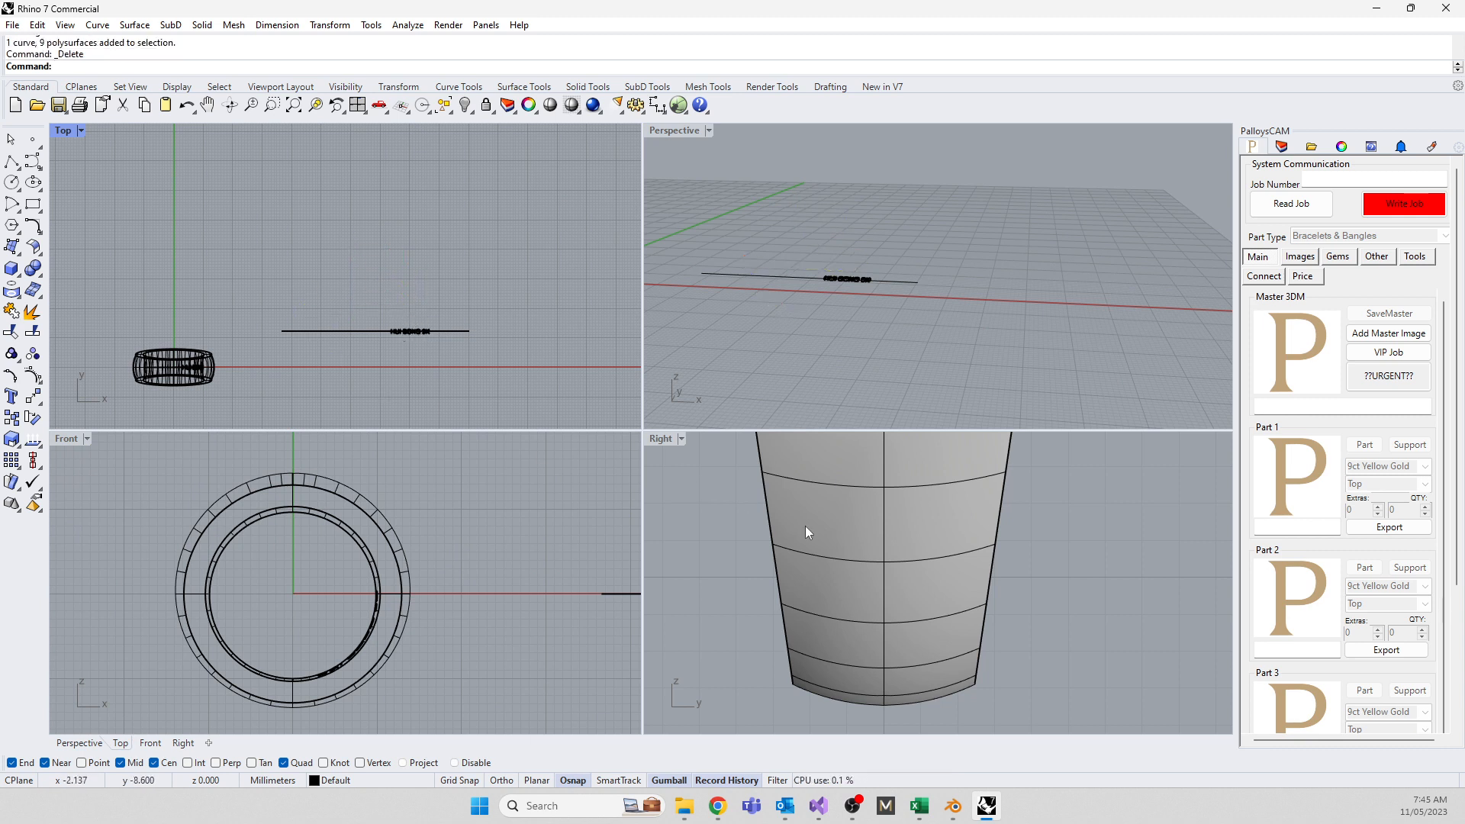
# In the Right view, drop an unfinished Extract command and start a Line at origin 0
pyautogui.click(688, 624)
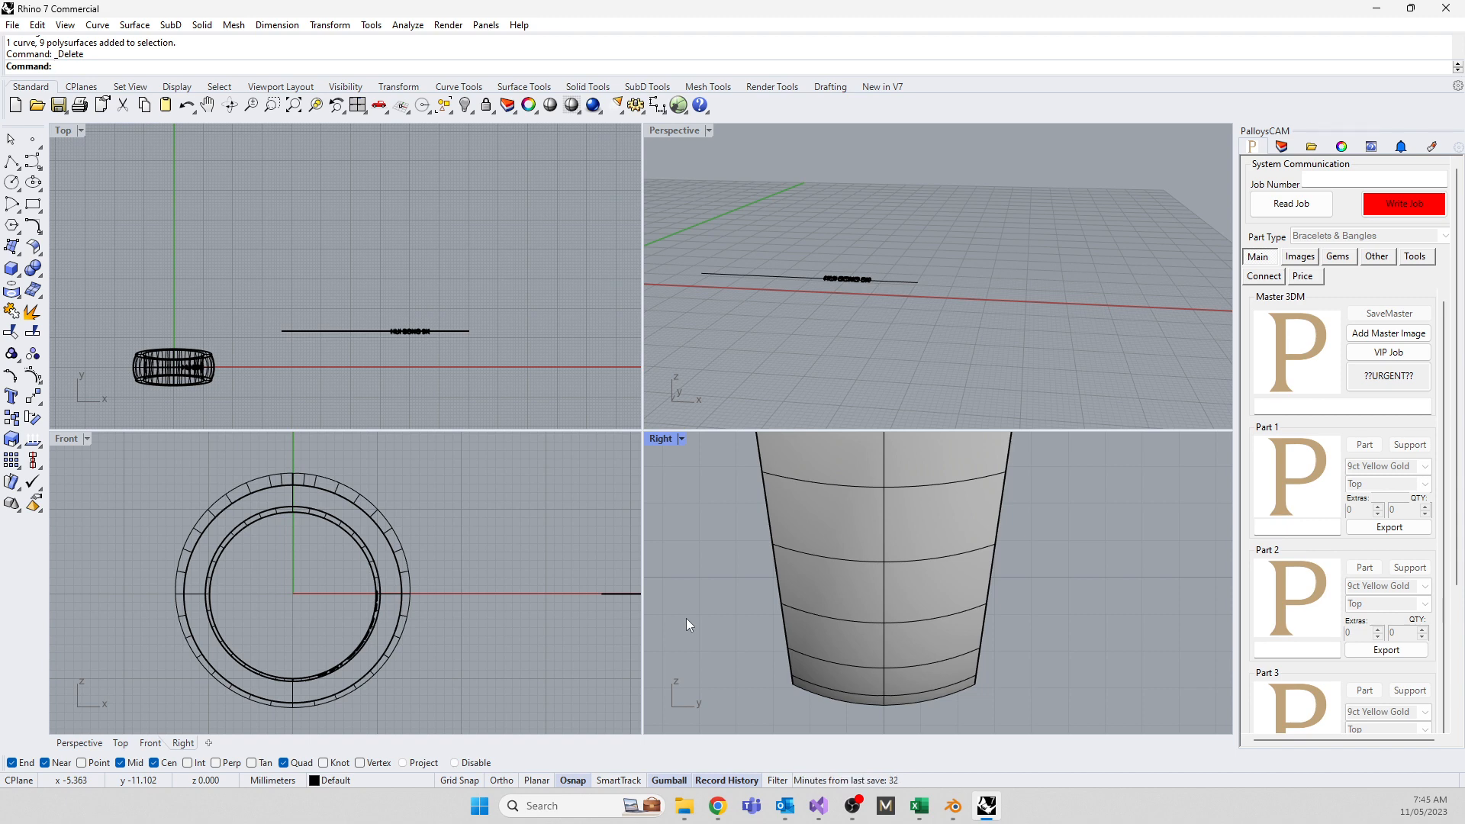
pyautogui.write('ExtractIsocurve')
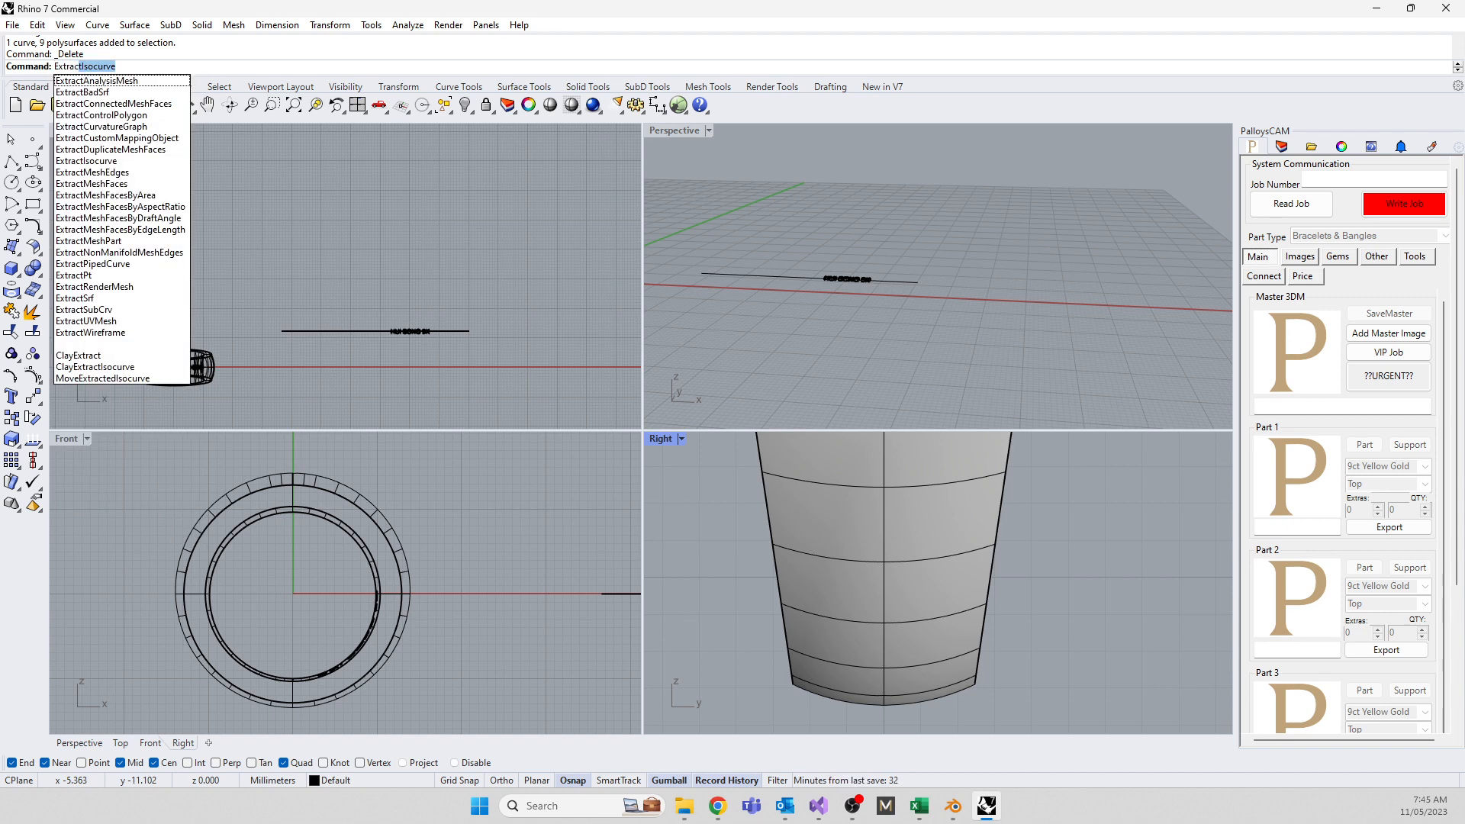
pyautogui.click(547, 569)
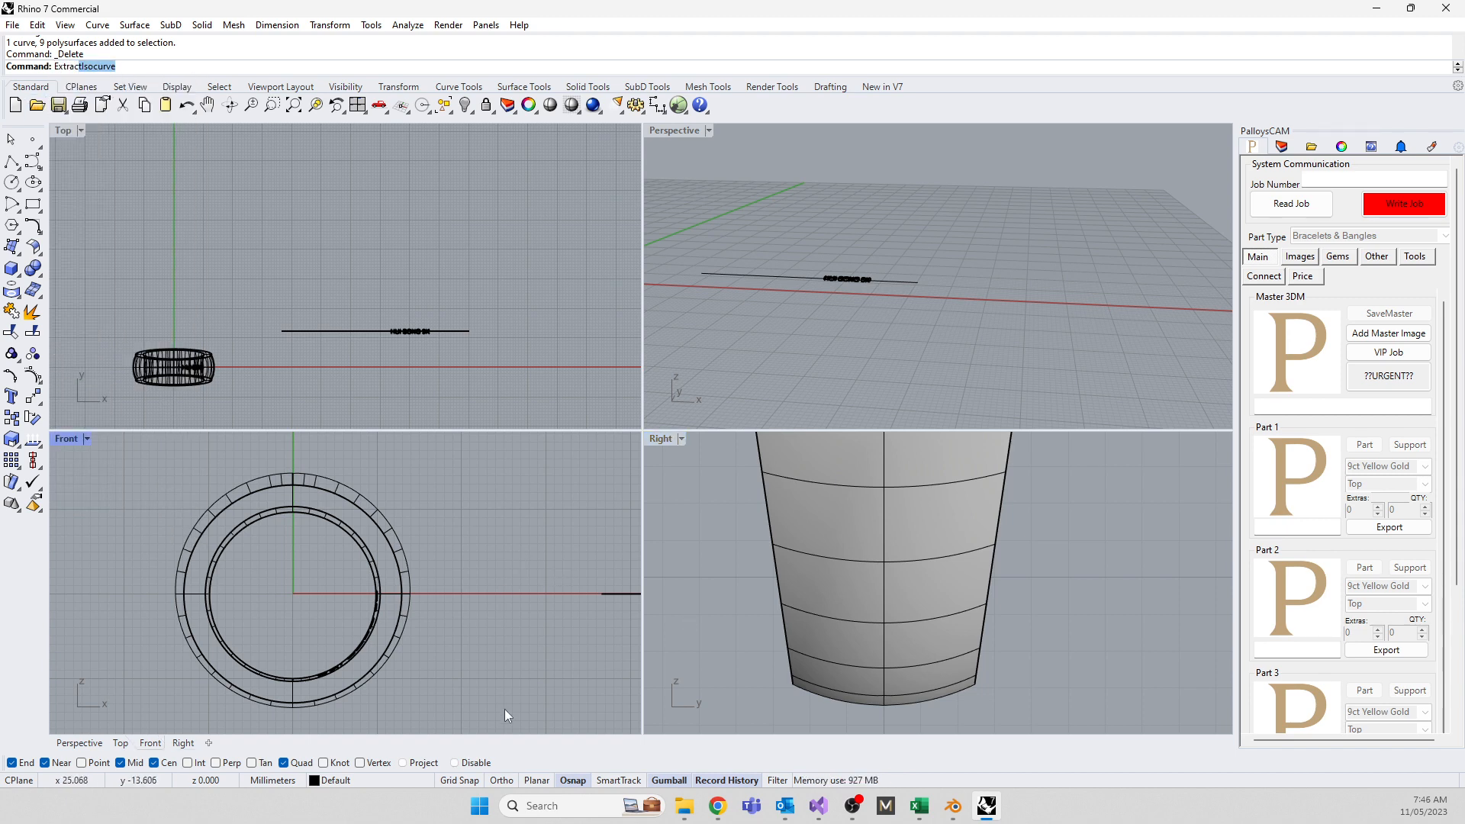
pyautogui.press('Escape')
pyautogui.scroll(-8, 854, 676)
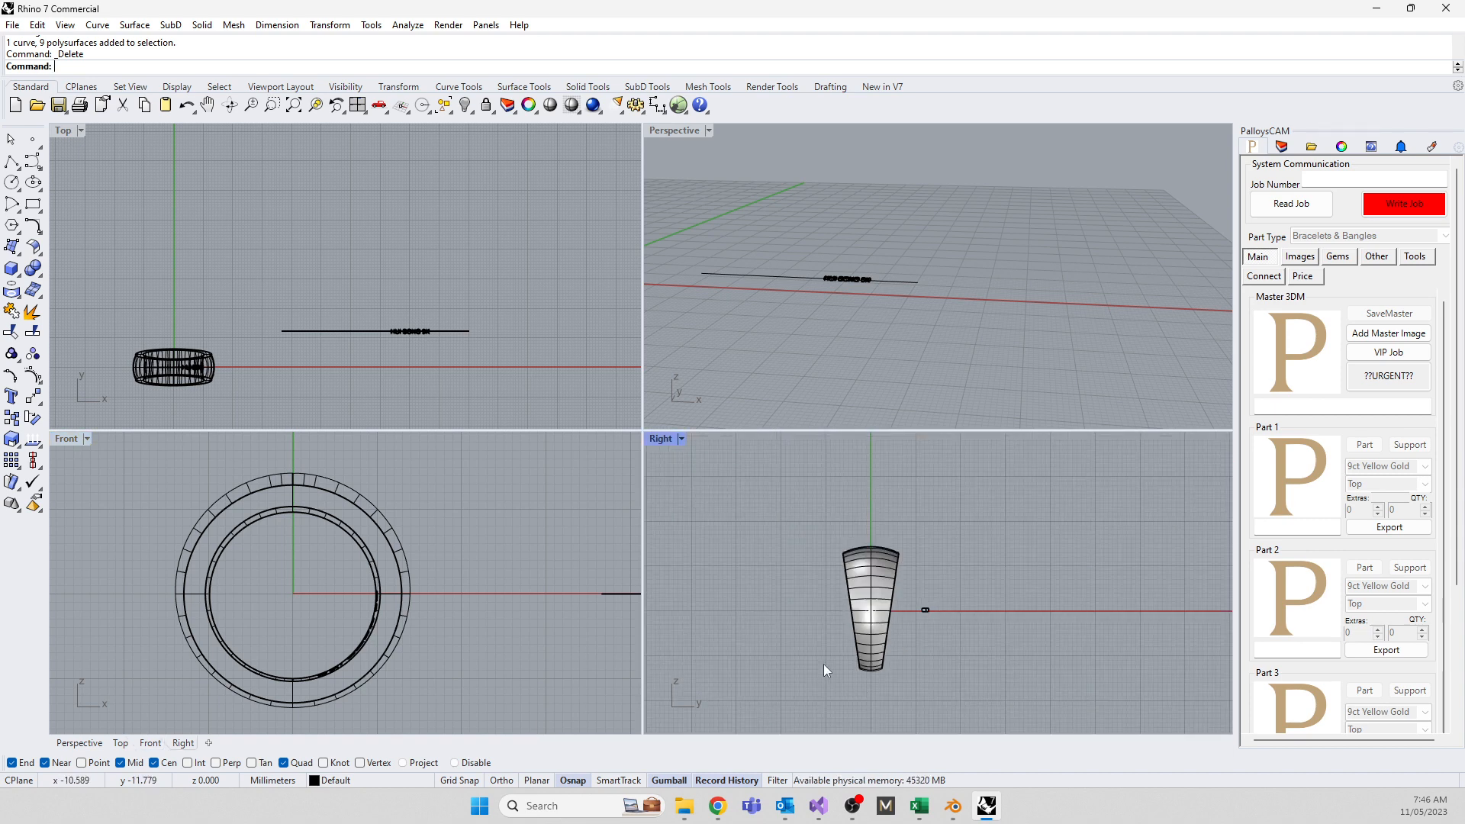
pyautogui.write('line')
pyautogui.press('Return')
pyautogui.write('0')
pyautogui.press('Return')
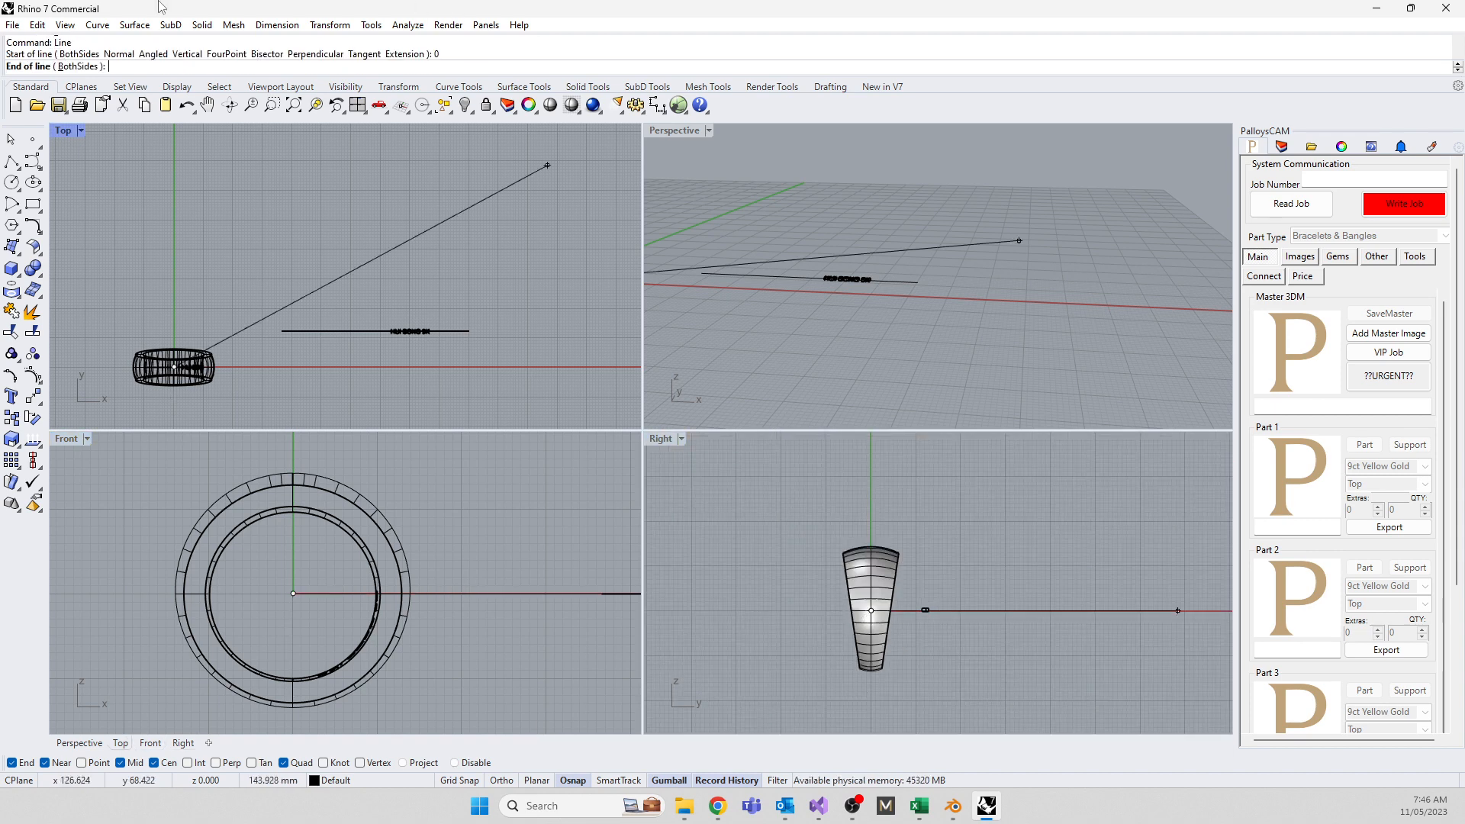
# Draw a both-sides vertical line from the origin and project it onto the ring
pyautogui.click(80, 66)
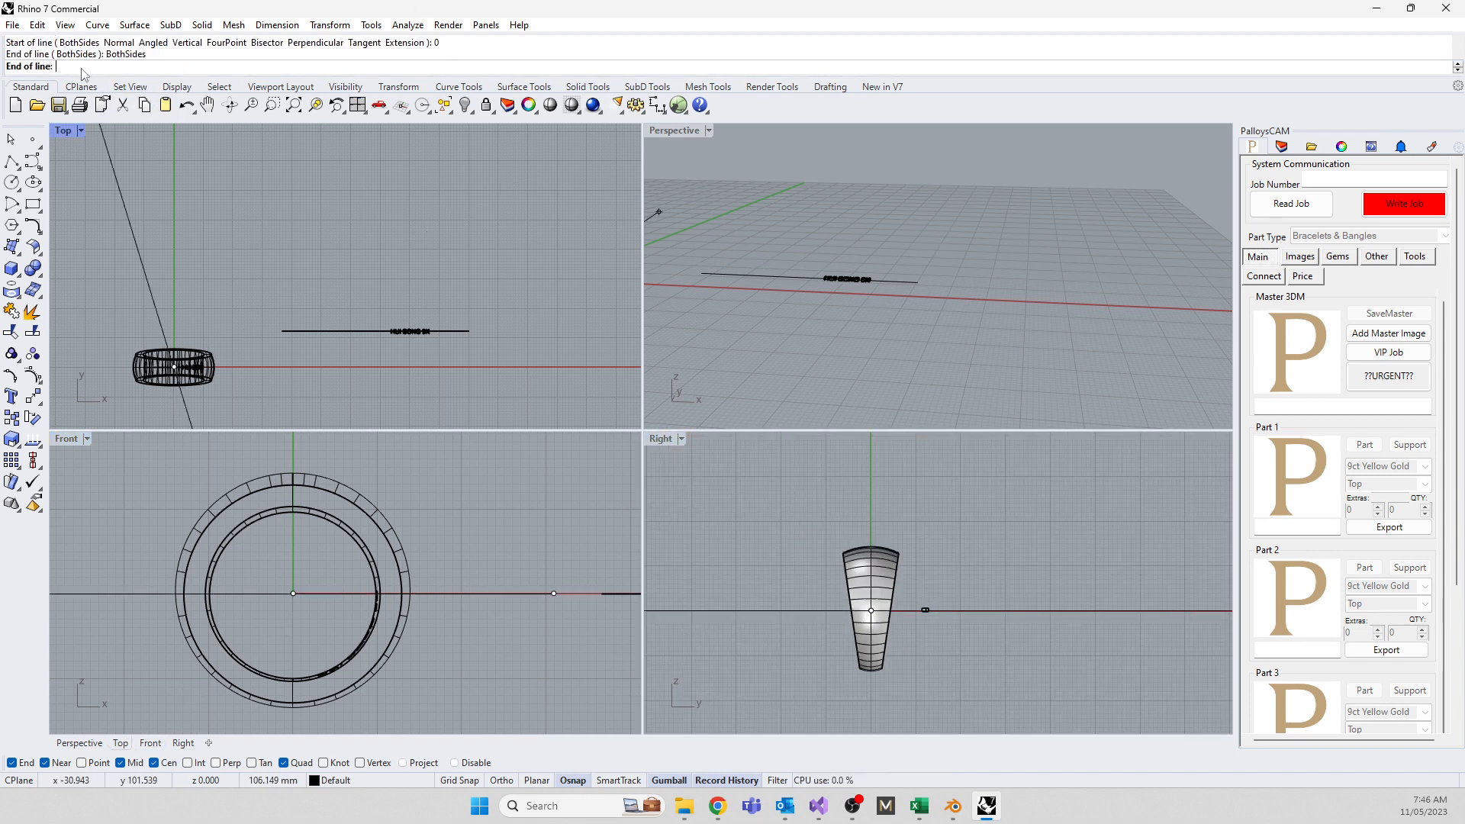
pyautogui.click(871, 485)
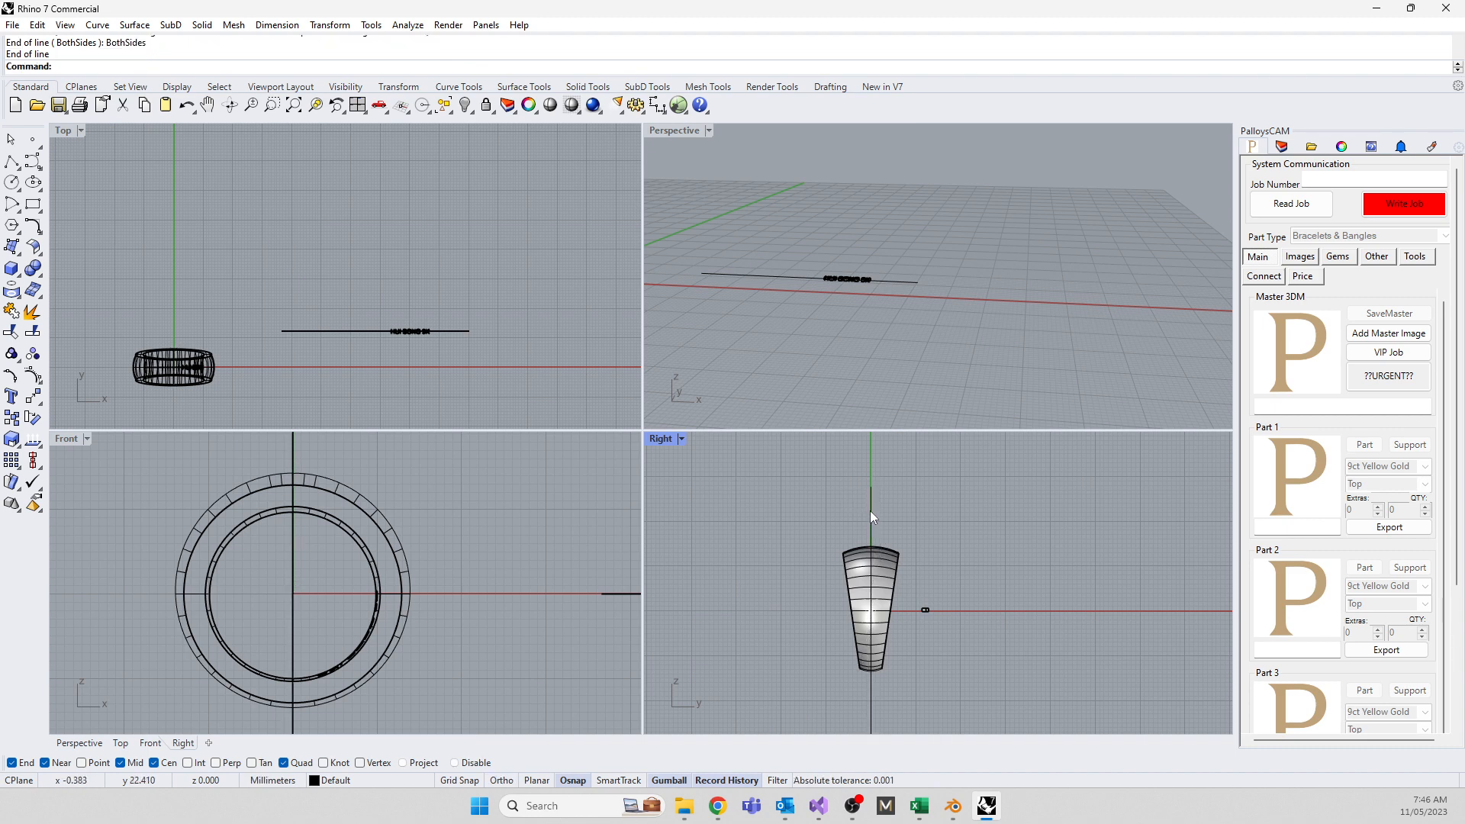
pyautogui.click(871, 510)
pyautogui.write('Project')
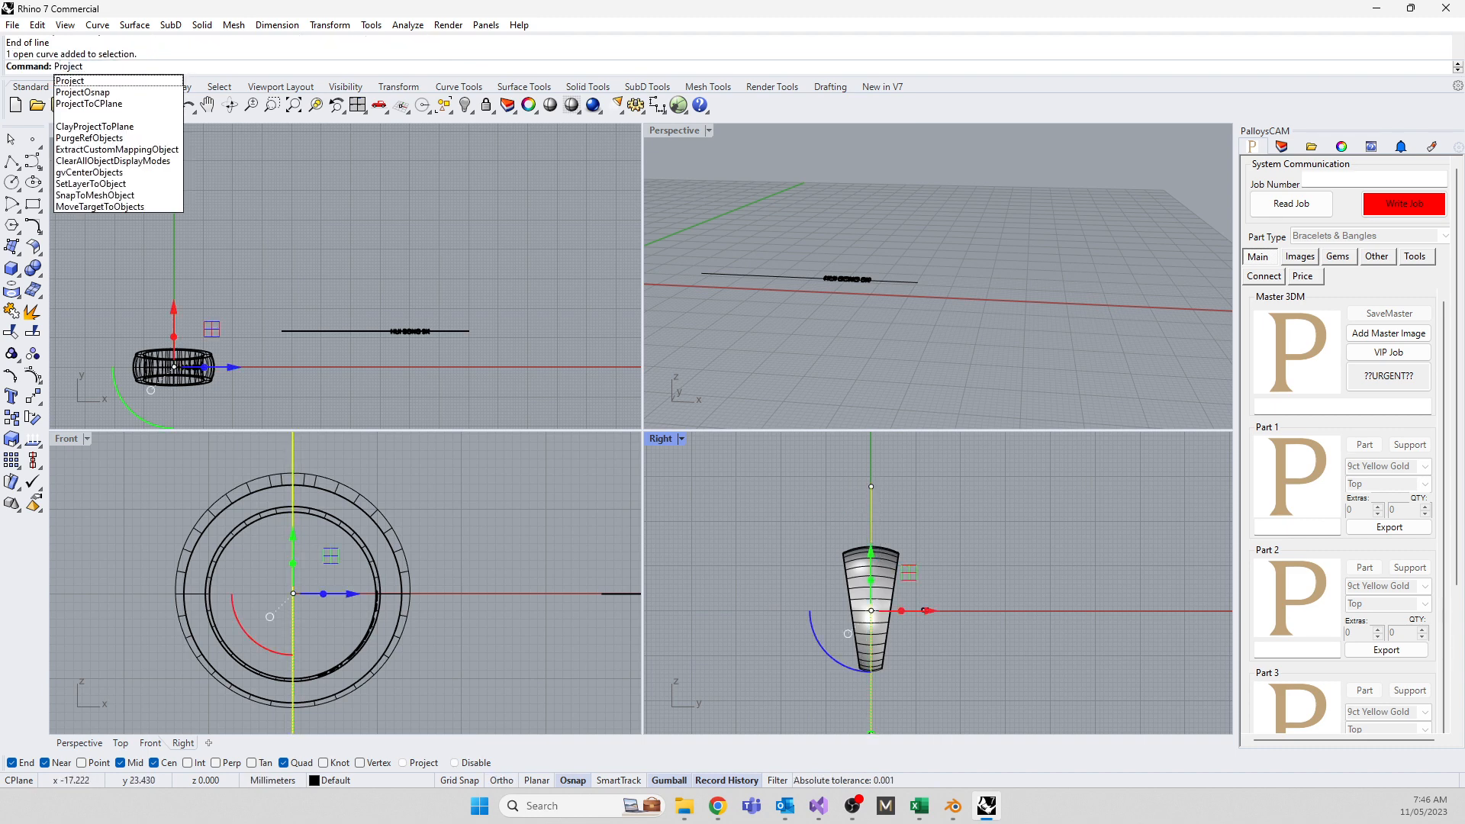
pyautogui.press('Return')
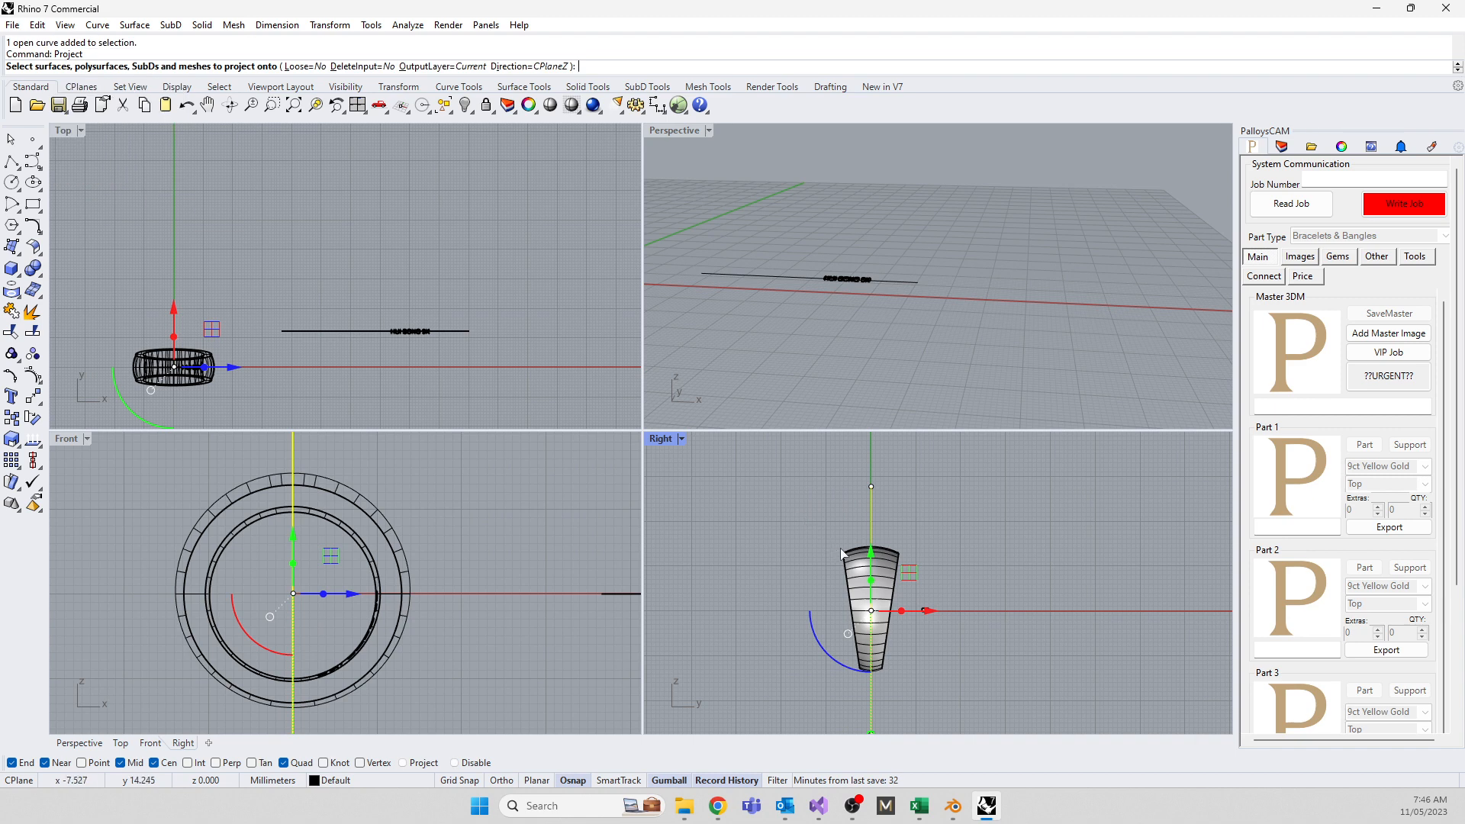
pyautogui.click(856, 567)
pyautogui.press('Return')
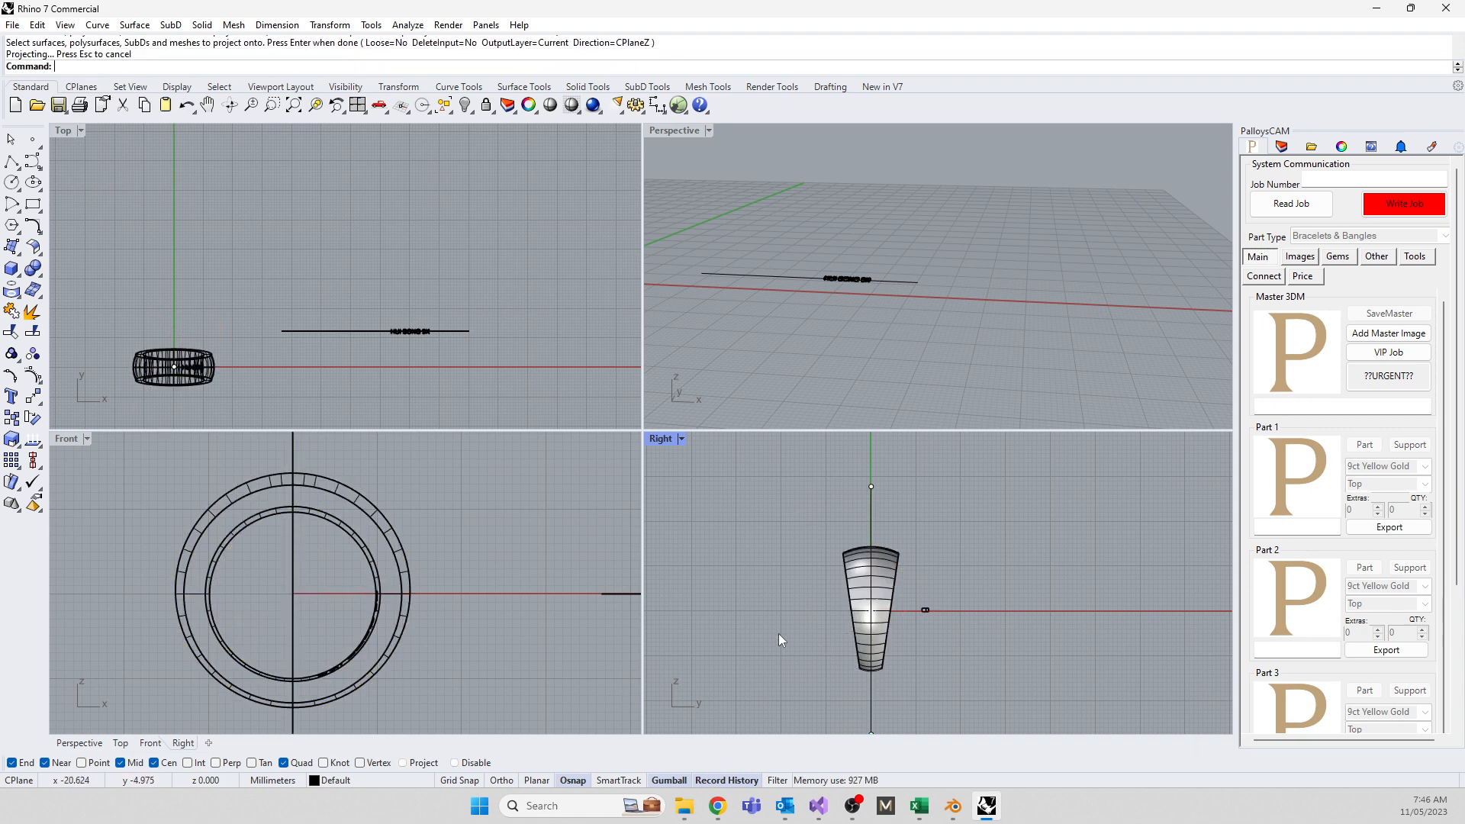
# Pick the open curve on the ring's edge from the selection menu and delete it
pyautogui.moveTo(794, 359); pyautogui.dragTo(822, 389, button='right')
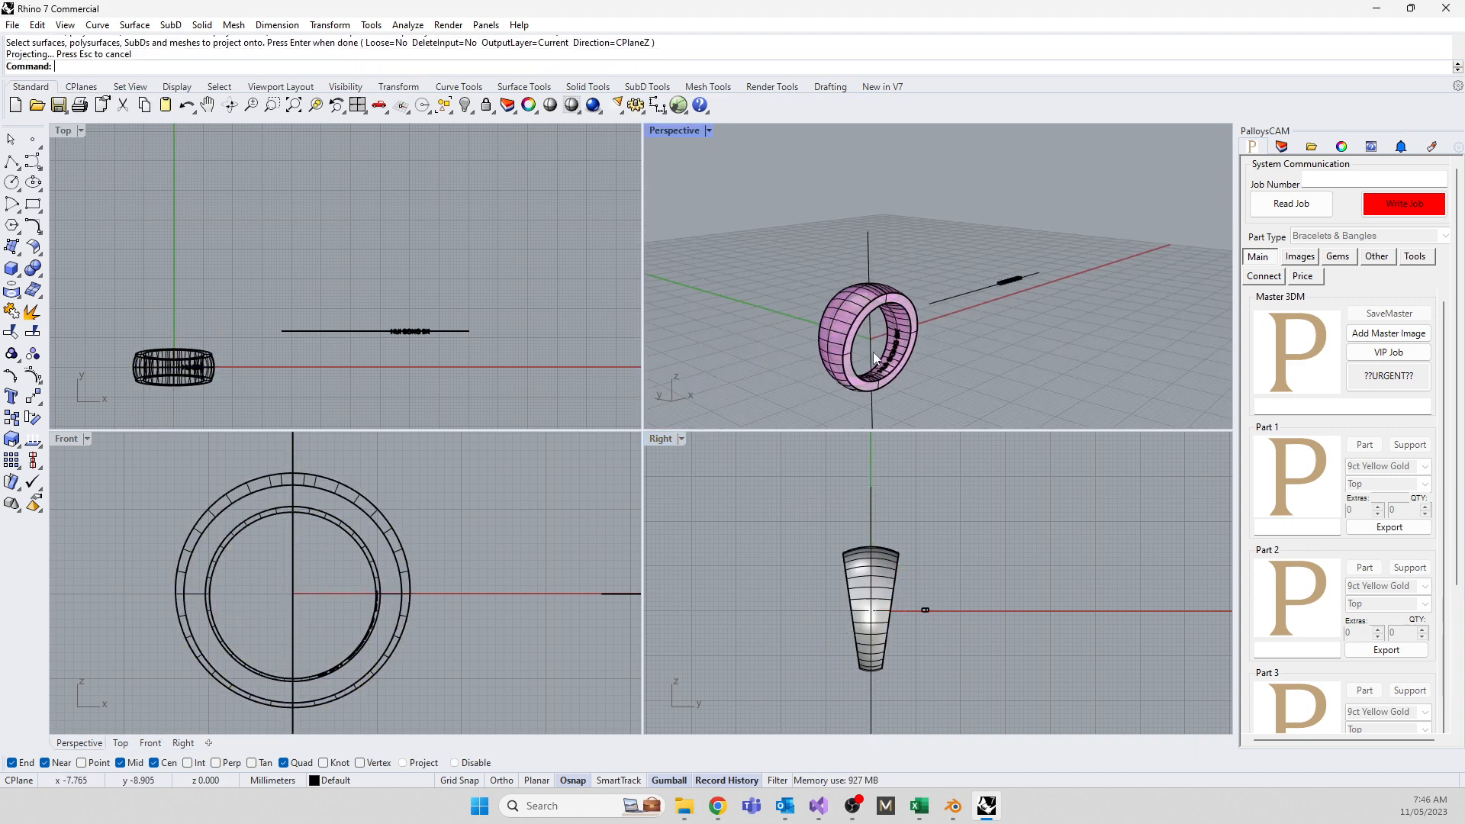
pyautogui.scroll(5, 818, 320)
pyautogui.click(776, 172)
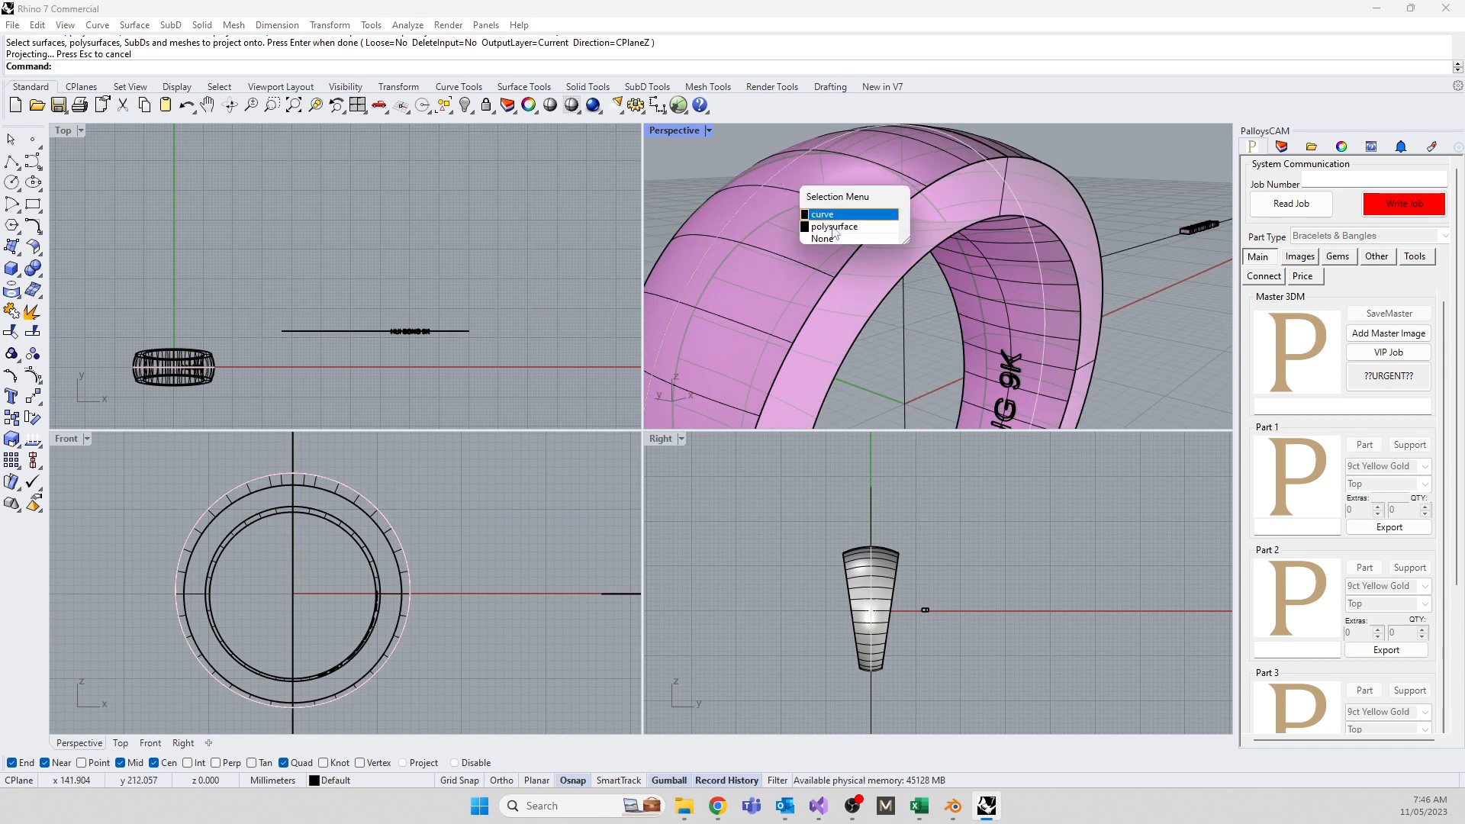
pyautogui.click(1001, 290)
pyautogui.press('Return')
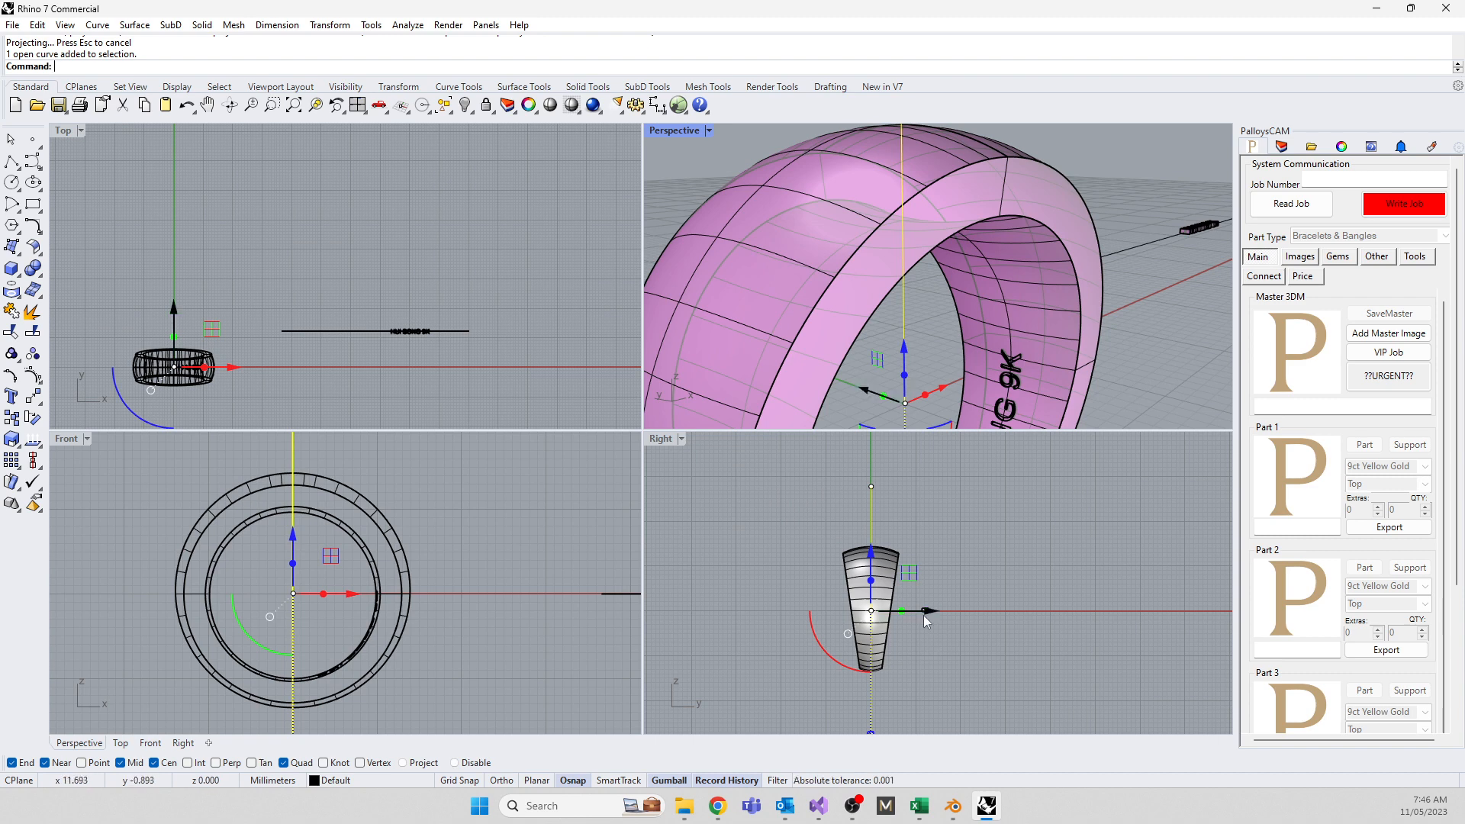
pyautogui.press('Delete')
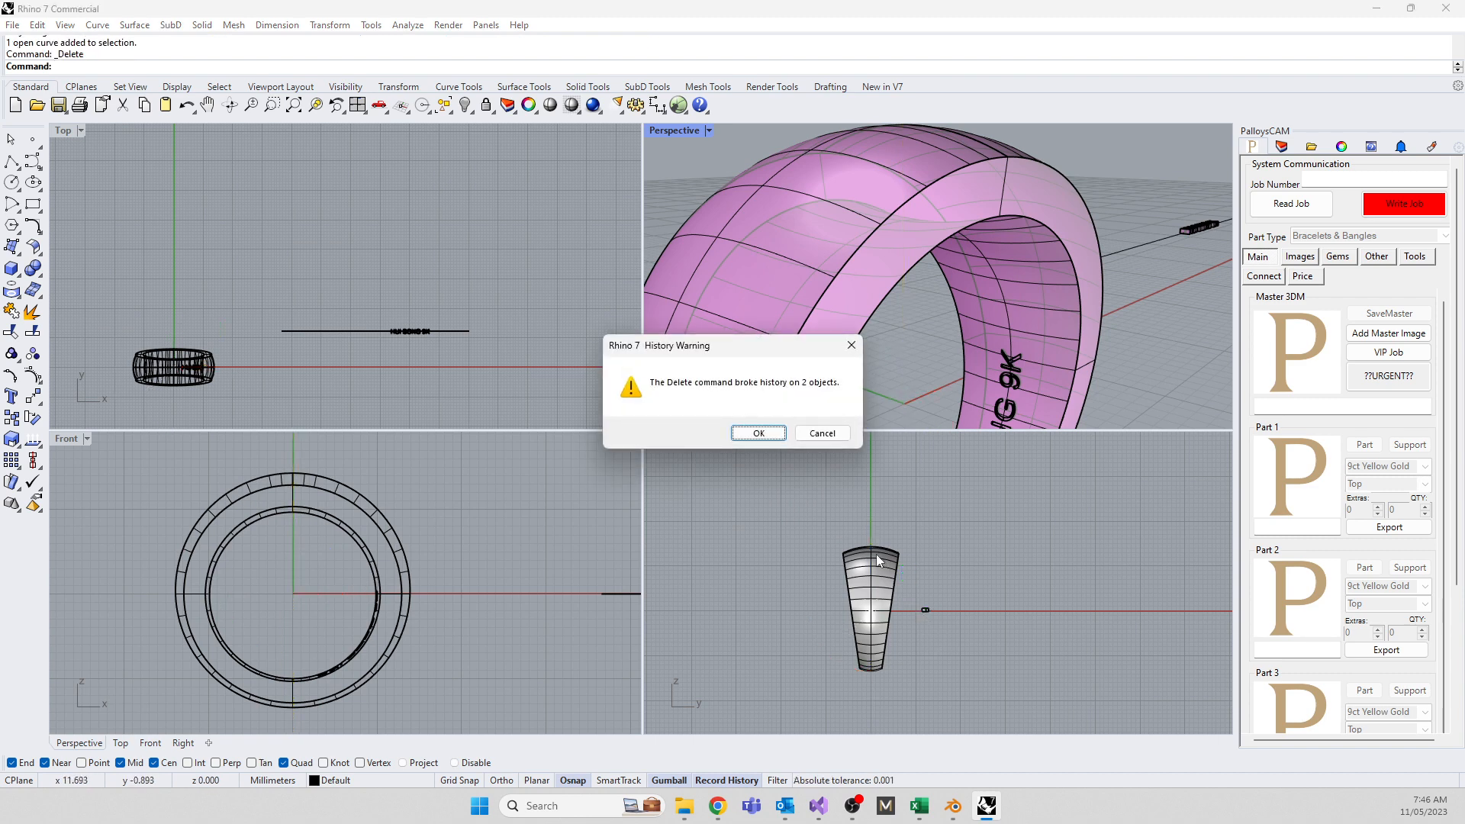
# Dismiss the history warning and select the ring's outer closed circle
pyautogui.click(758, 433)
pyautogui.moveTo(880, 375)
pyautogui.mouseDown(button='right')
pyautogui.moveTo(845, 359)
pyautogui.moveTo(1036, 331)
pyautogui.moveTo(886, 258)
pyautogui.moveTo(896, 352)
pyautogui.mouseUp(button='right')
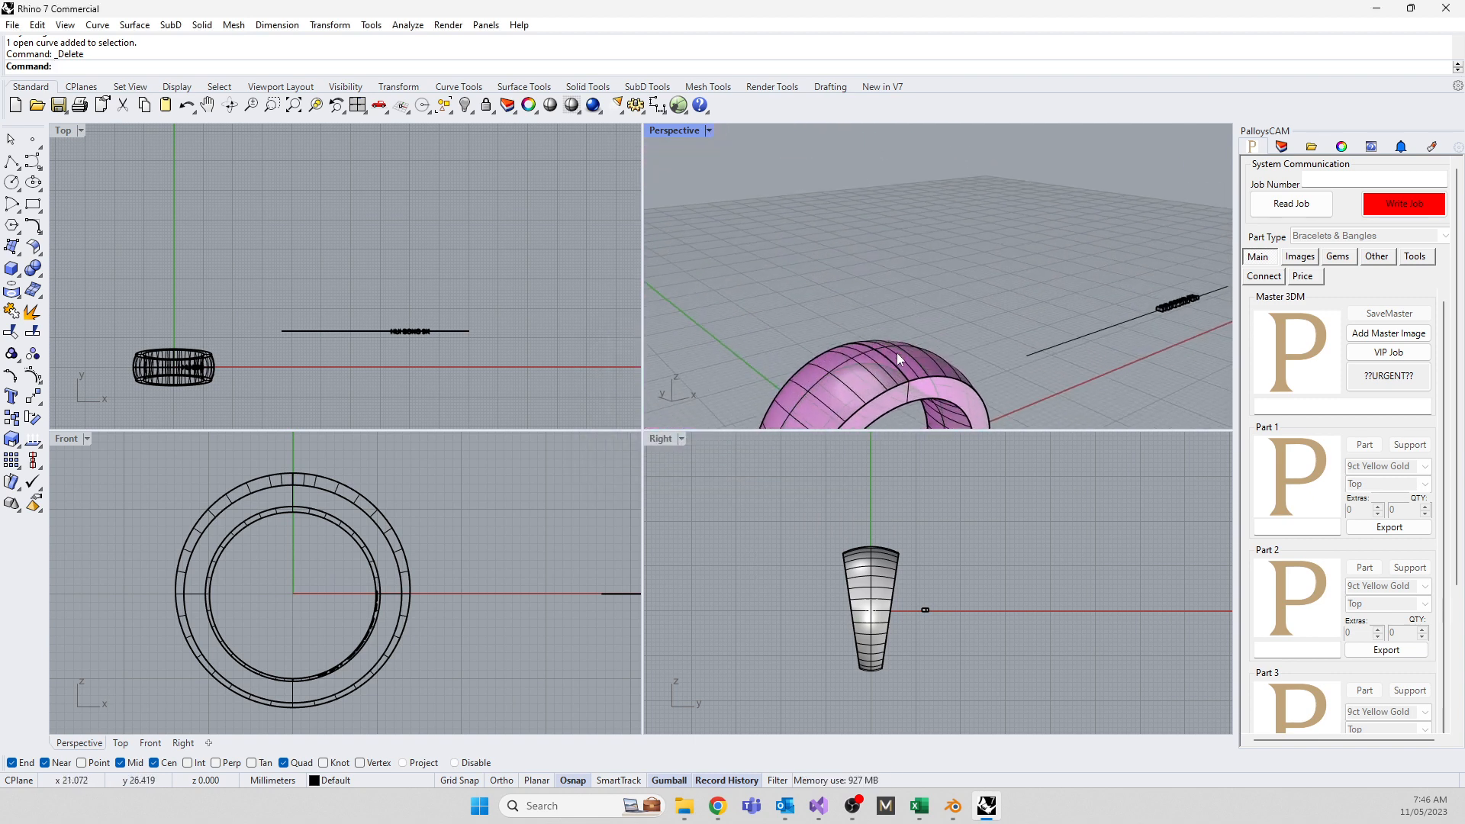
pyautogui.click(855, 357)
pyautogui.click(899, 396)
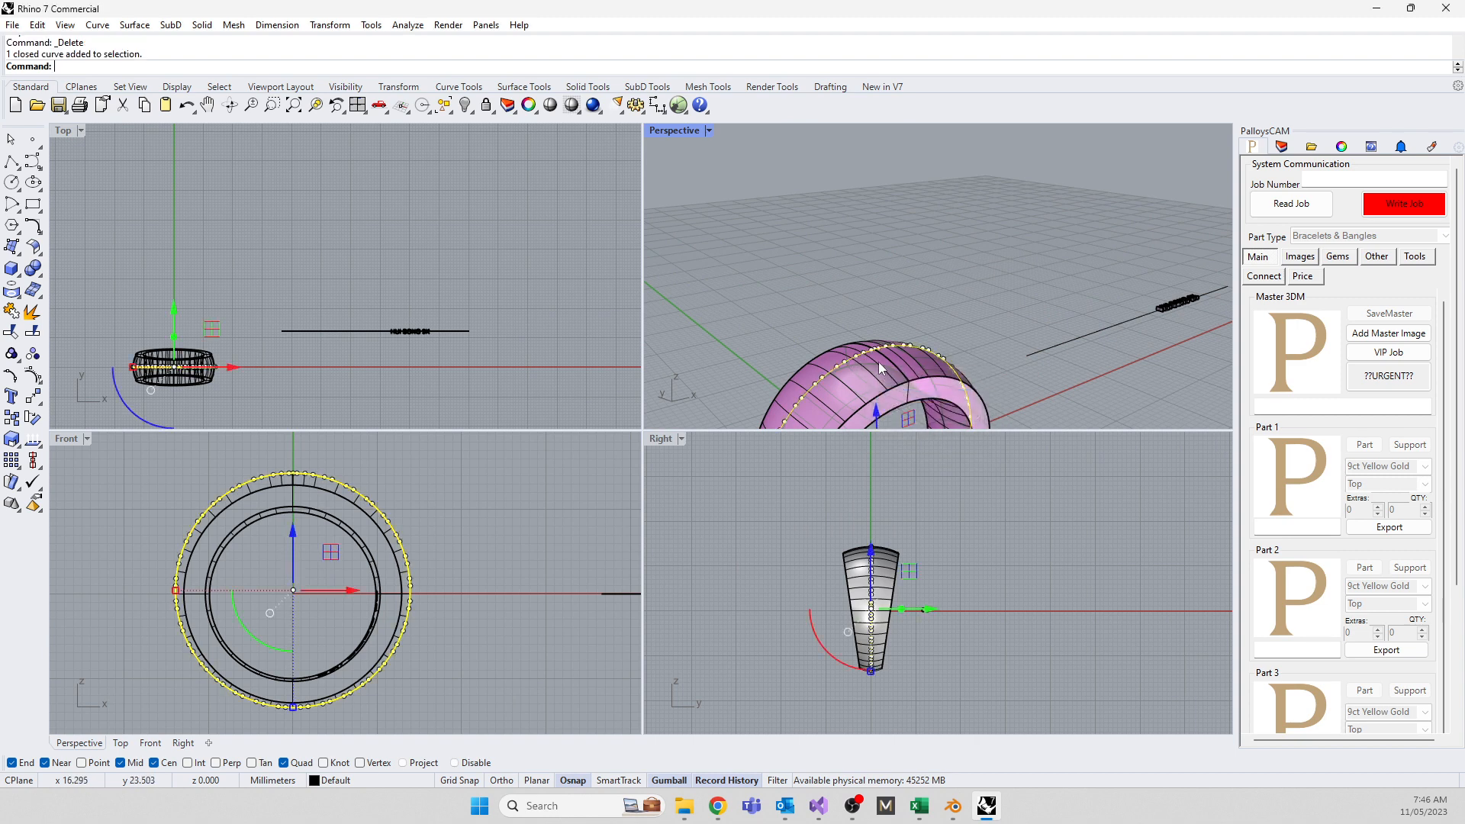
# Measure the outer circle with Length and copy its 87.292 mm value
pyautogui.write('Length')
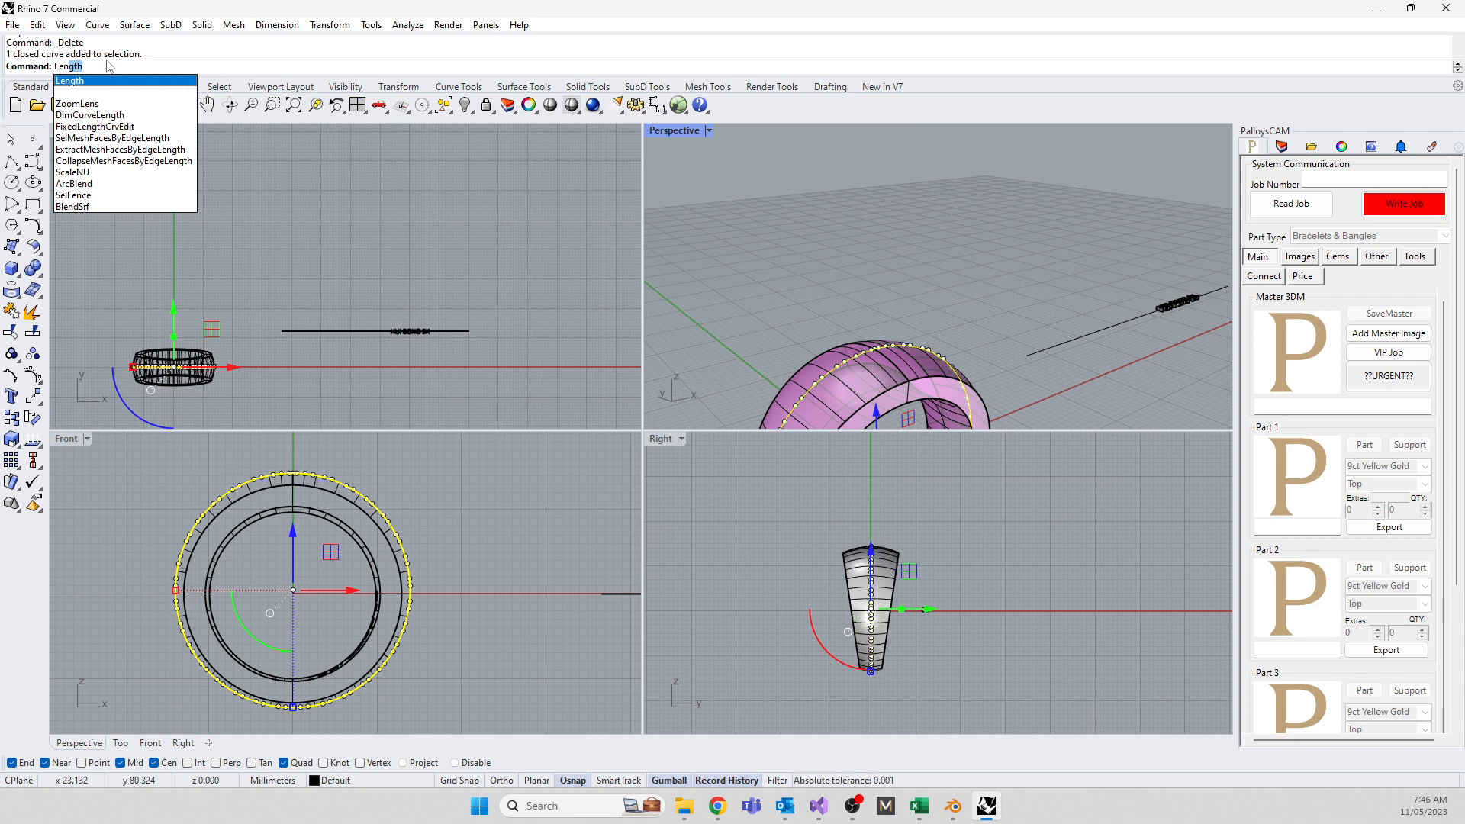
pyautogui.click(77, 82)
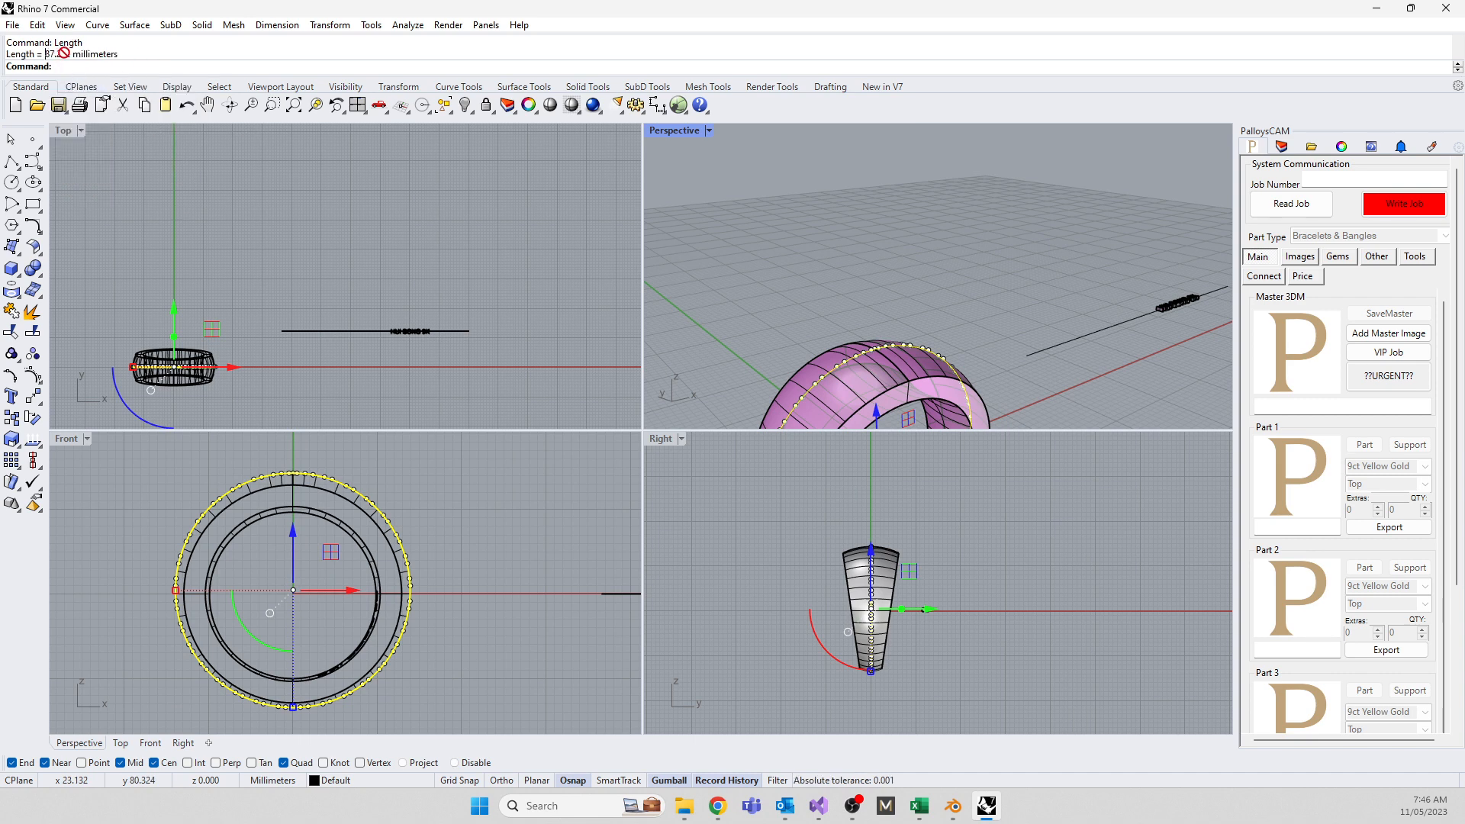
pyautogui.moveTo(45, 55); pyautogui.dragTo(70, 55)
pyautogui.rightClick(65, 55)
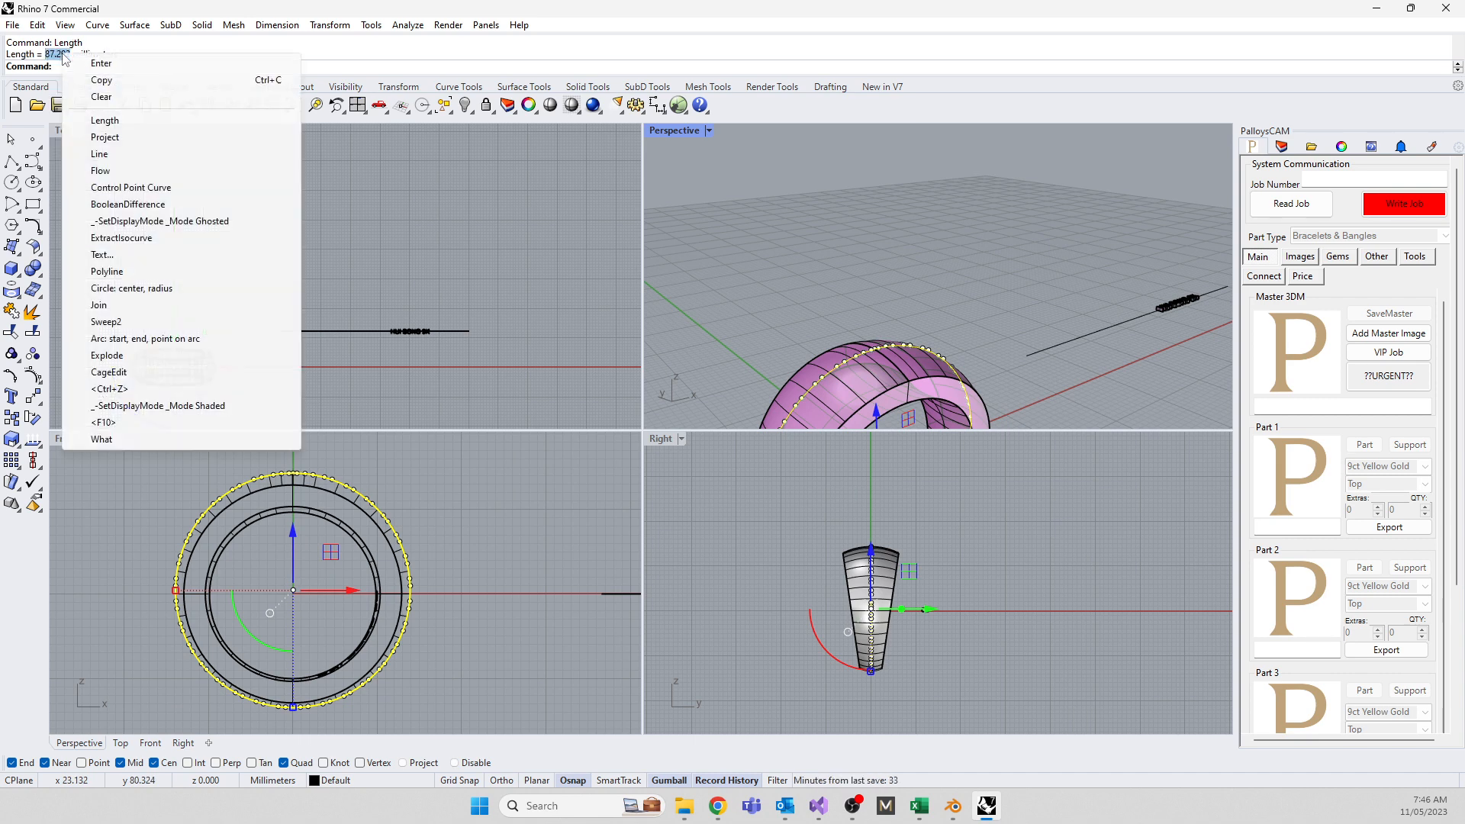
pyautogui.click(92, 80)
pyautogui.click(259, 267)
# Draw an 87.292 mm straight line above the old one, using Line
pyautogui.write('Line')
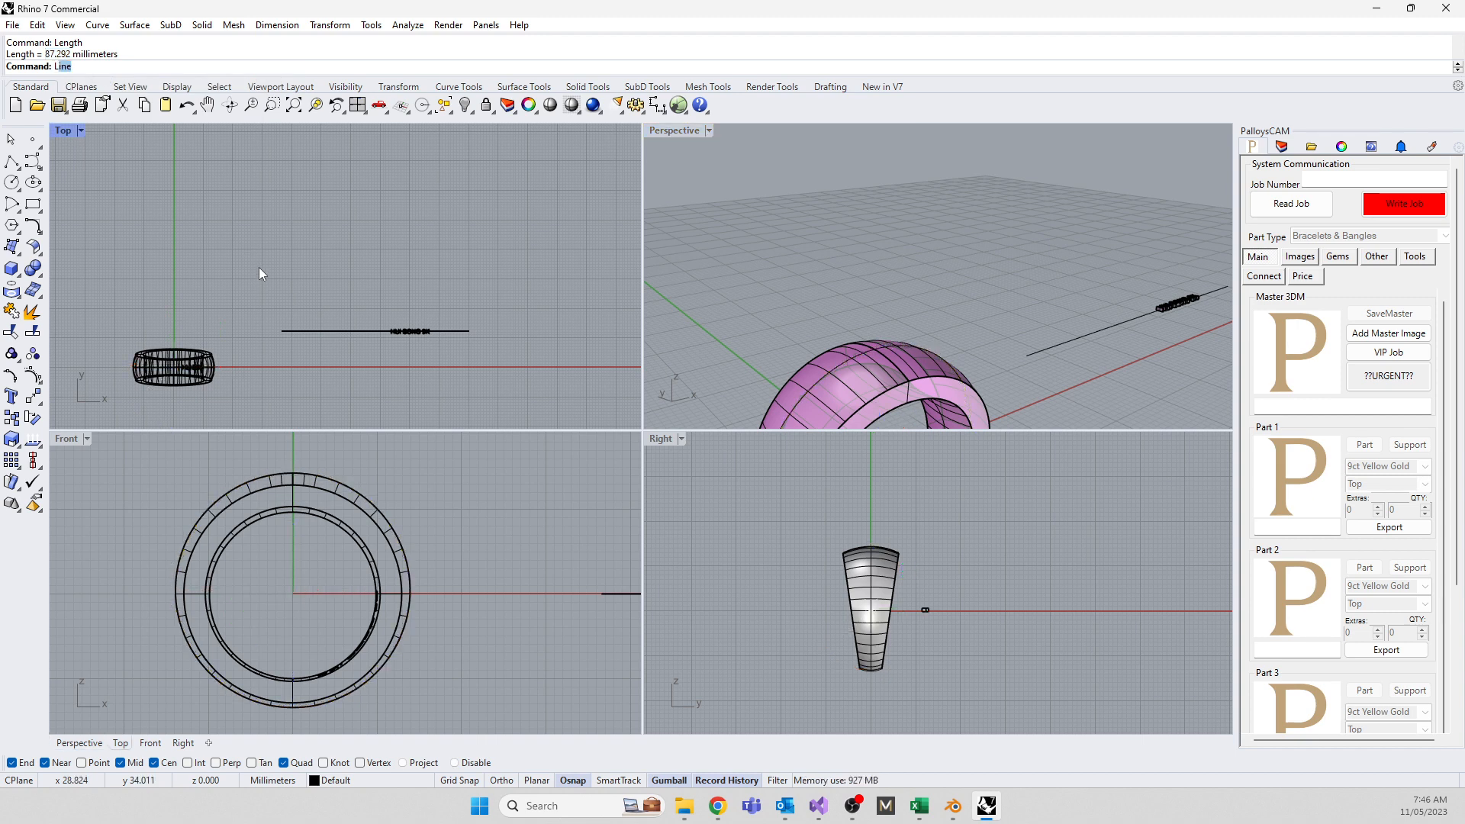
pyautogui.press('Return')
pyautogui.click(270, 289)
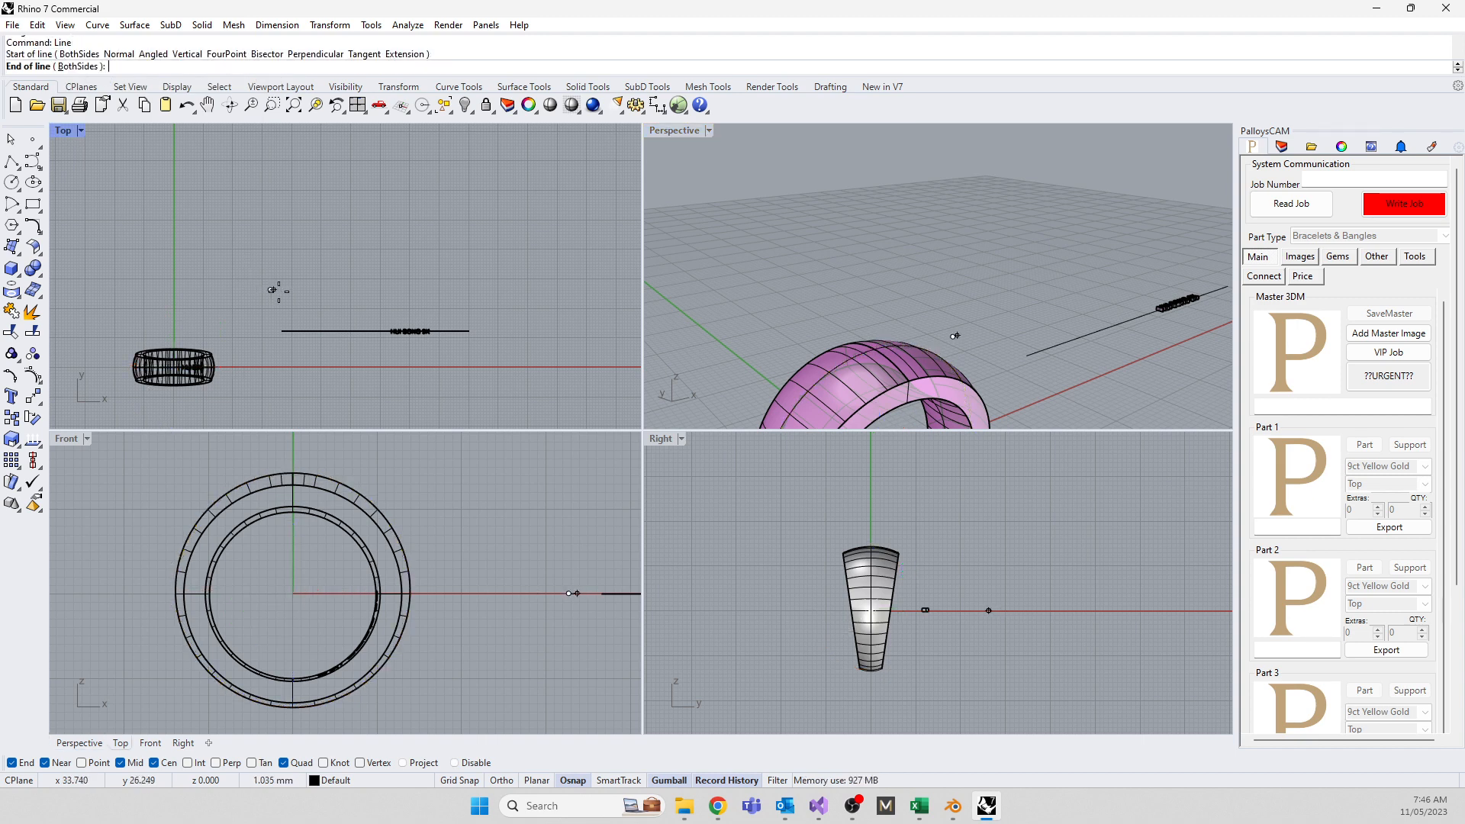
pyautogui.hotkey('ctrl', 'v')
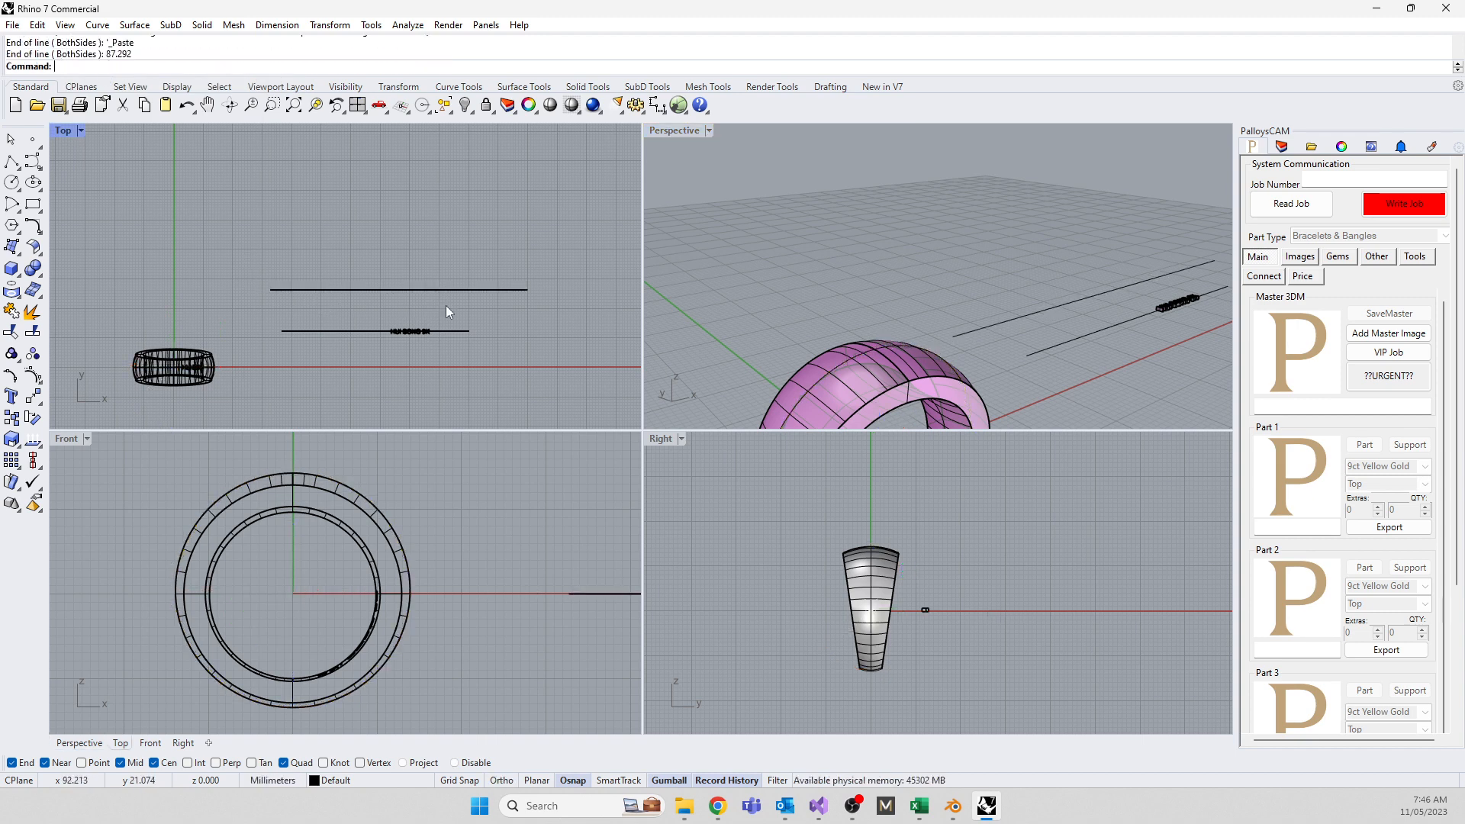
pyautogui.scroll(2, 430, 322)
pyautogui.moveTo(371, 315); pyautogui.dragTo(463, 353)
pyautogui.moveTo(449, 295); pyautogui.dragTo(438, 251)
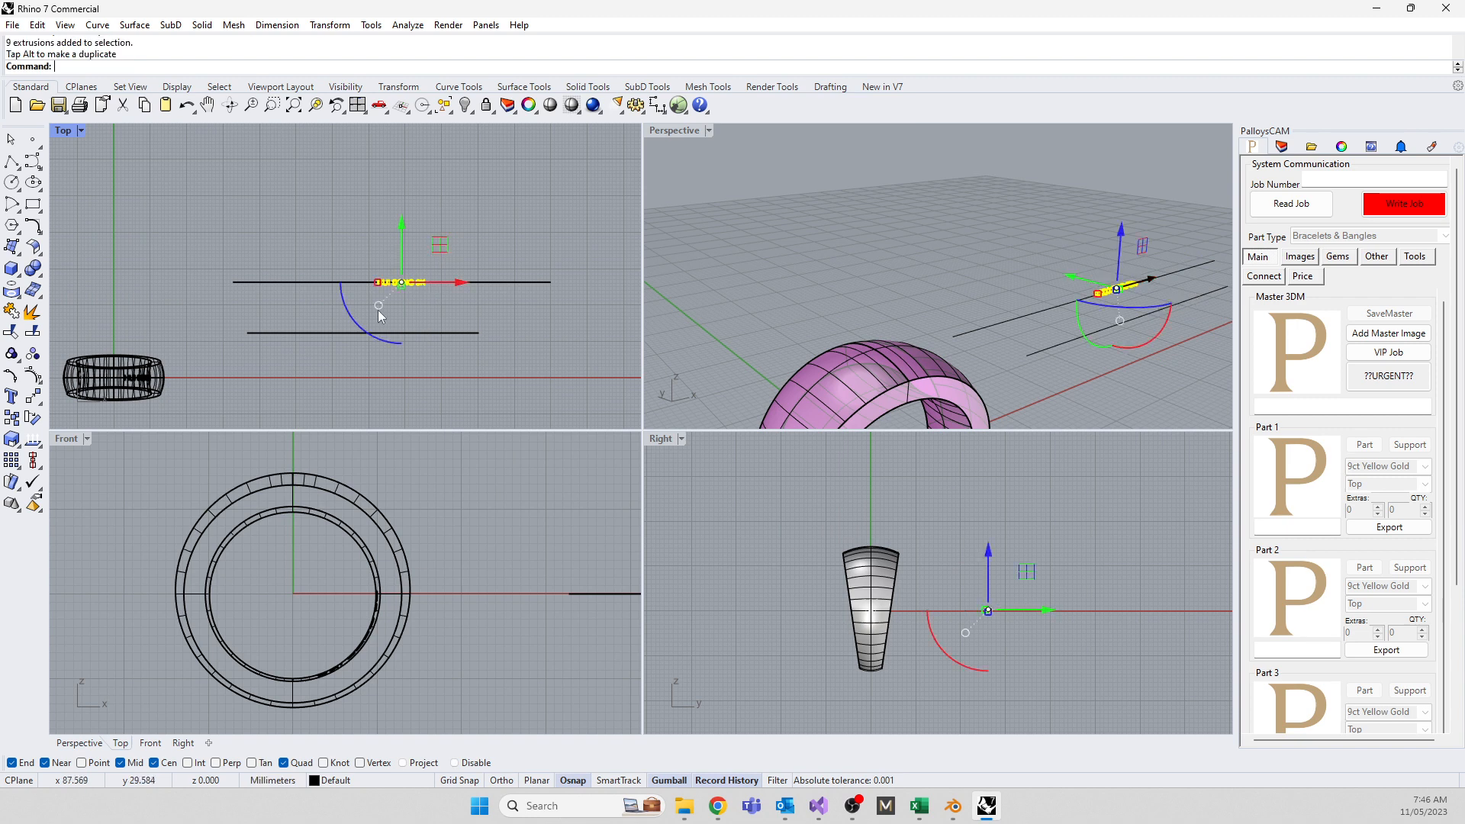
pyautogui.moveTo(378, 288); pyautogui.dragTo(337, 292)
pyautogui.moveTo(440, 252); pyautogui.dragTo(439, 250)
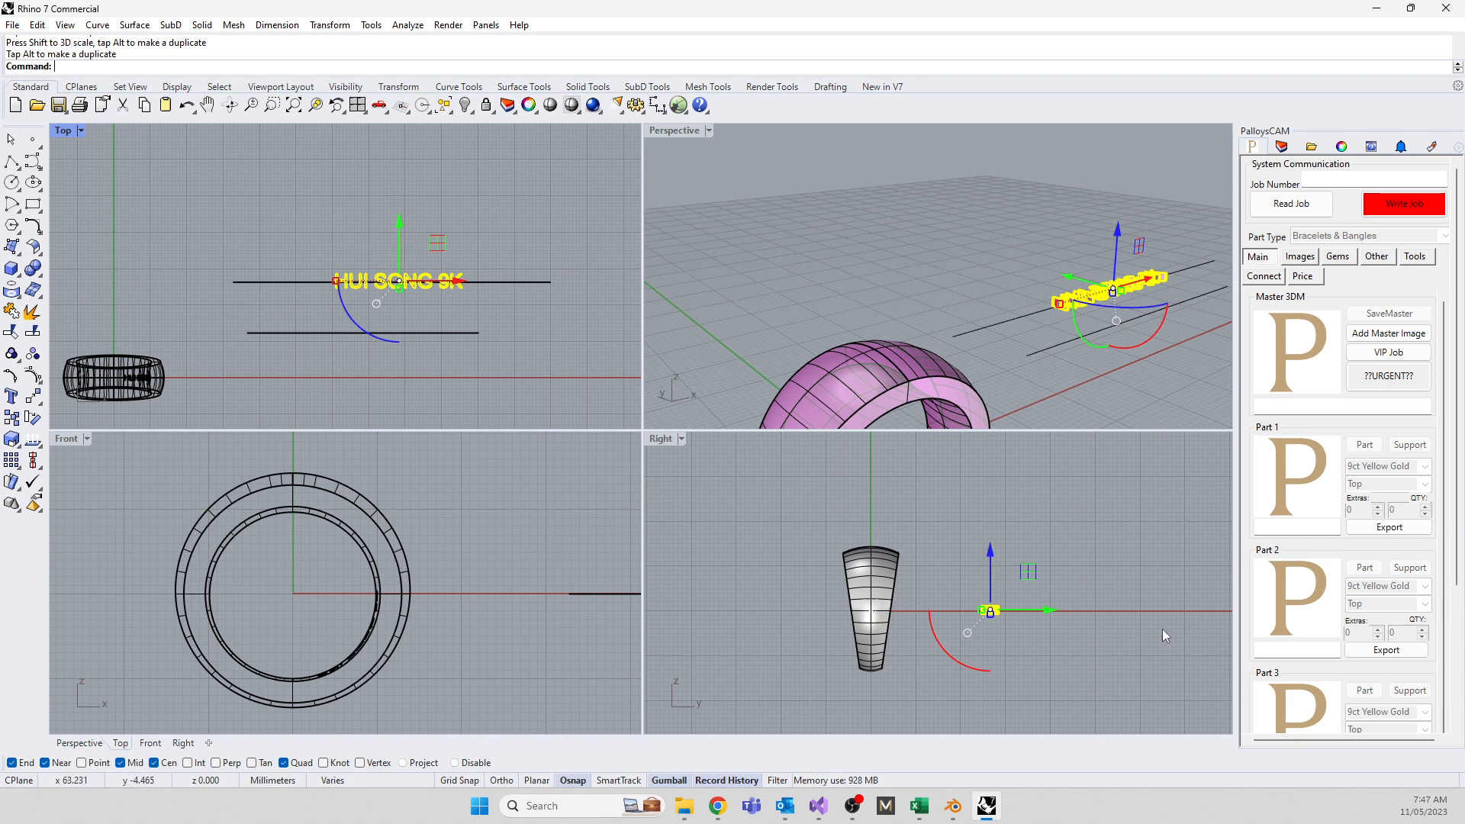
# Deselect the lettering and select the old lower line beneath it
pyautogui.scroll(5, 992, 610)
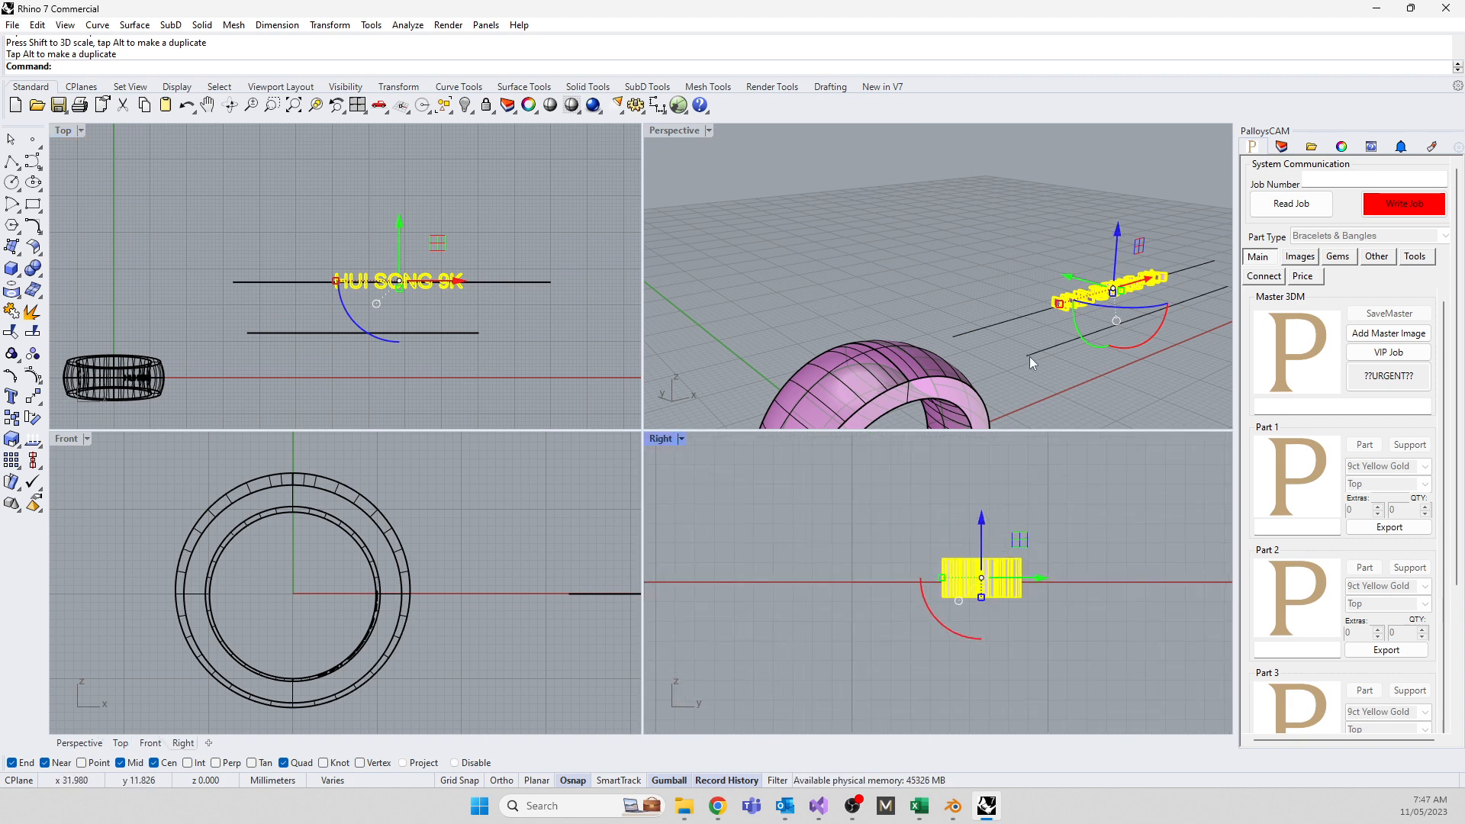
pyautogui.moveTo(1028, 355); pyautogui.dragTo(1033, 384, button='right')
pyautogui.click(980, 229)
pyautogui.scroll(-5, 979, 235)
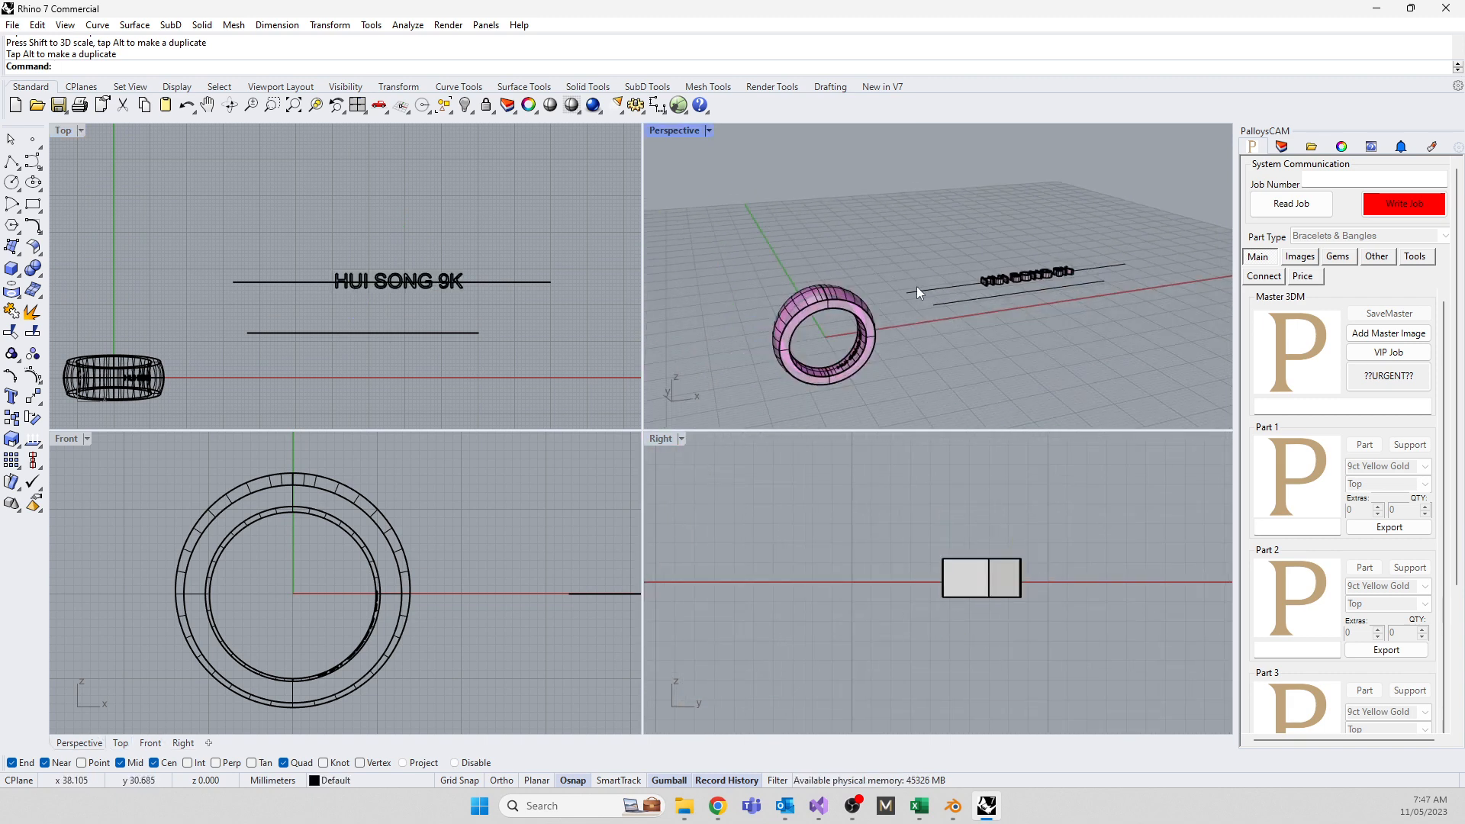
pyautogui.click(359, 332)
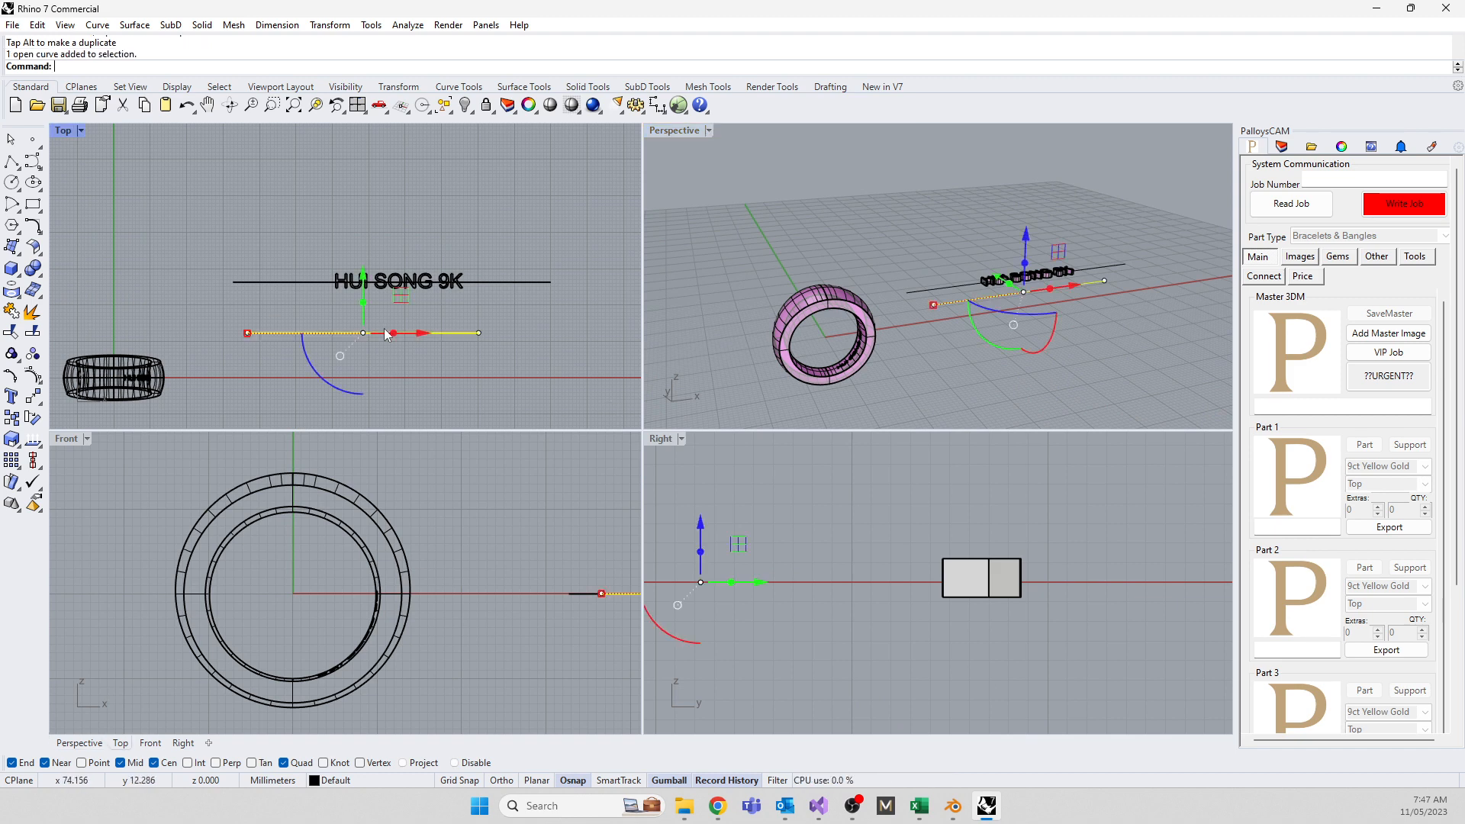
# Delete the old line and Flow the nine letter extrusions from the straight line onto the ring's circle
pyautogui.press('Delete')
pyautogui.moveTo(305, 242); pyautogui.dragTo(497, 314)
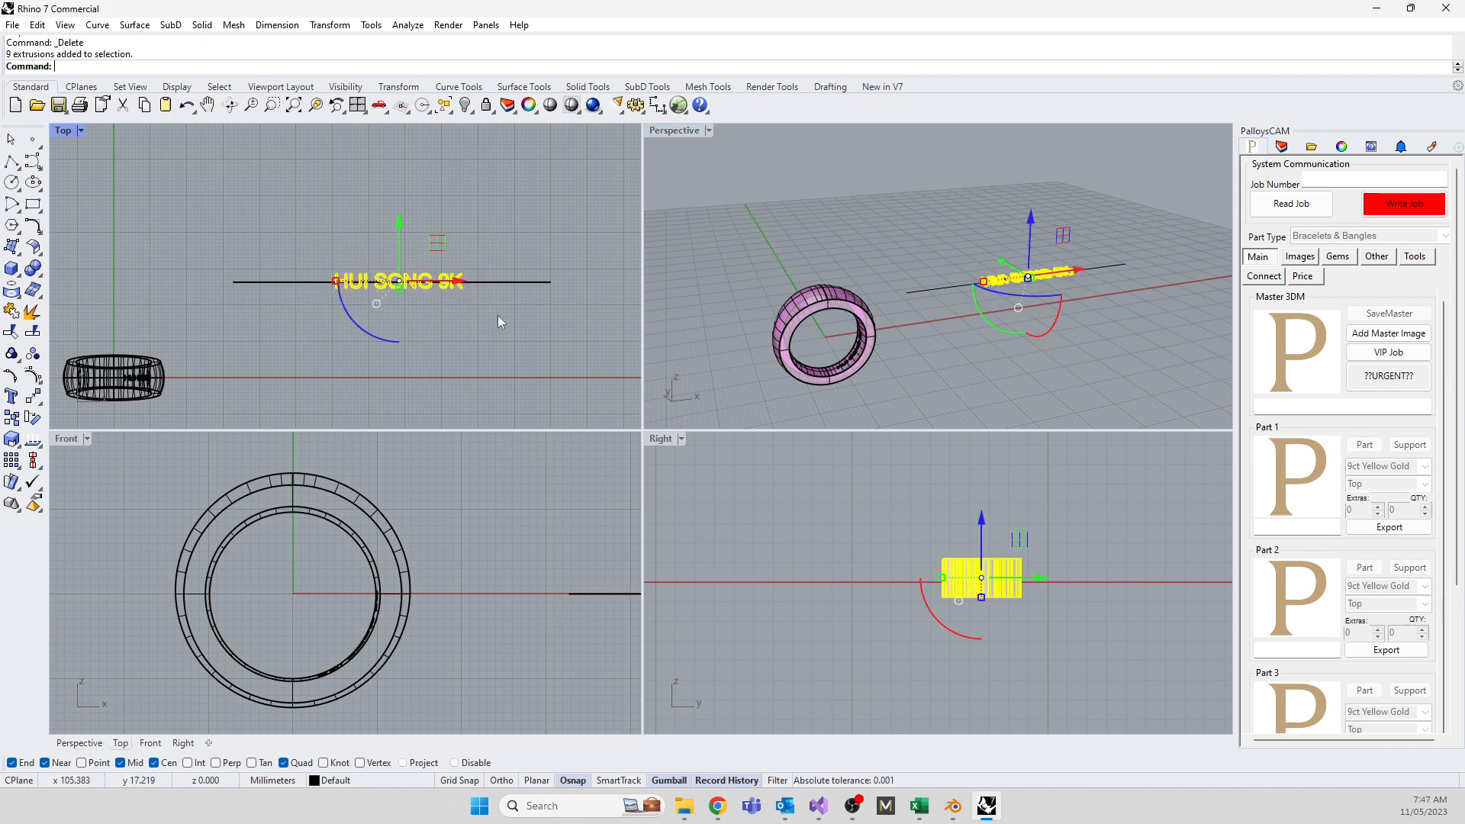
pyautogui.write('Flow')
pyautogui.press('Return')
pyautogui.click(241, 282)
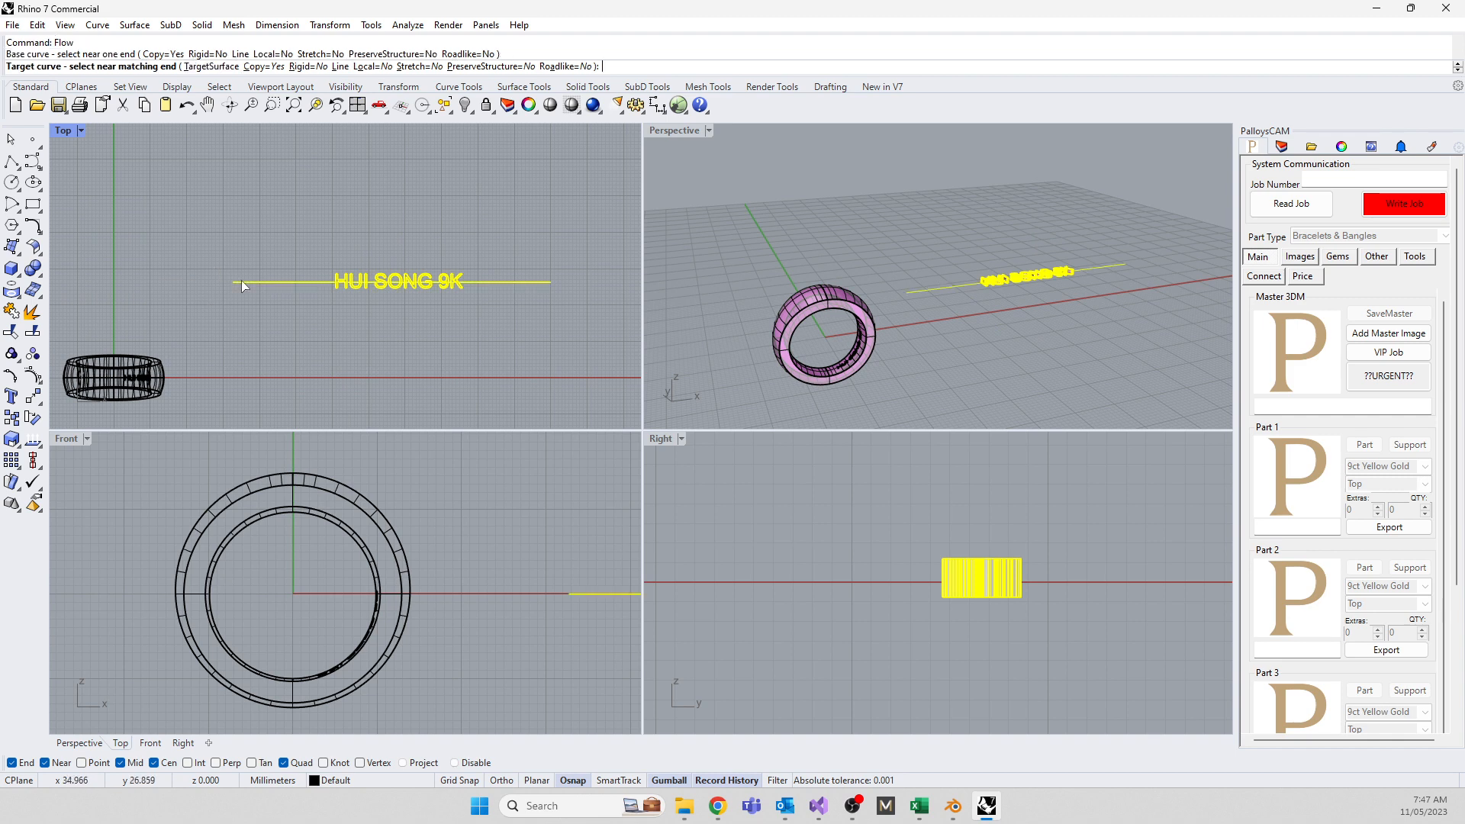
pyautogui.scroll(5, 841, 306)
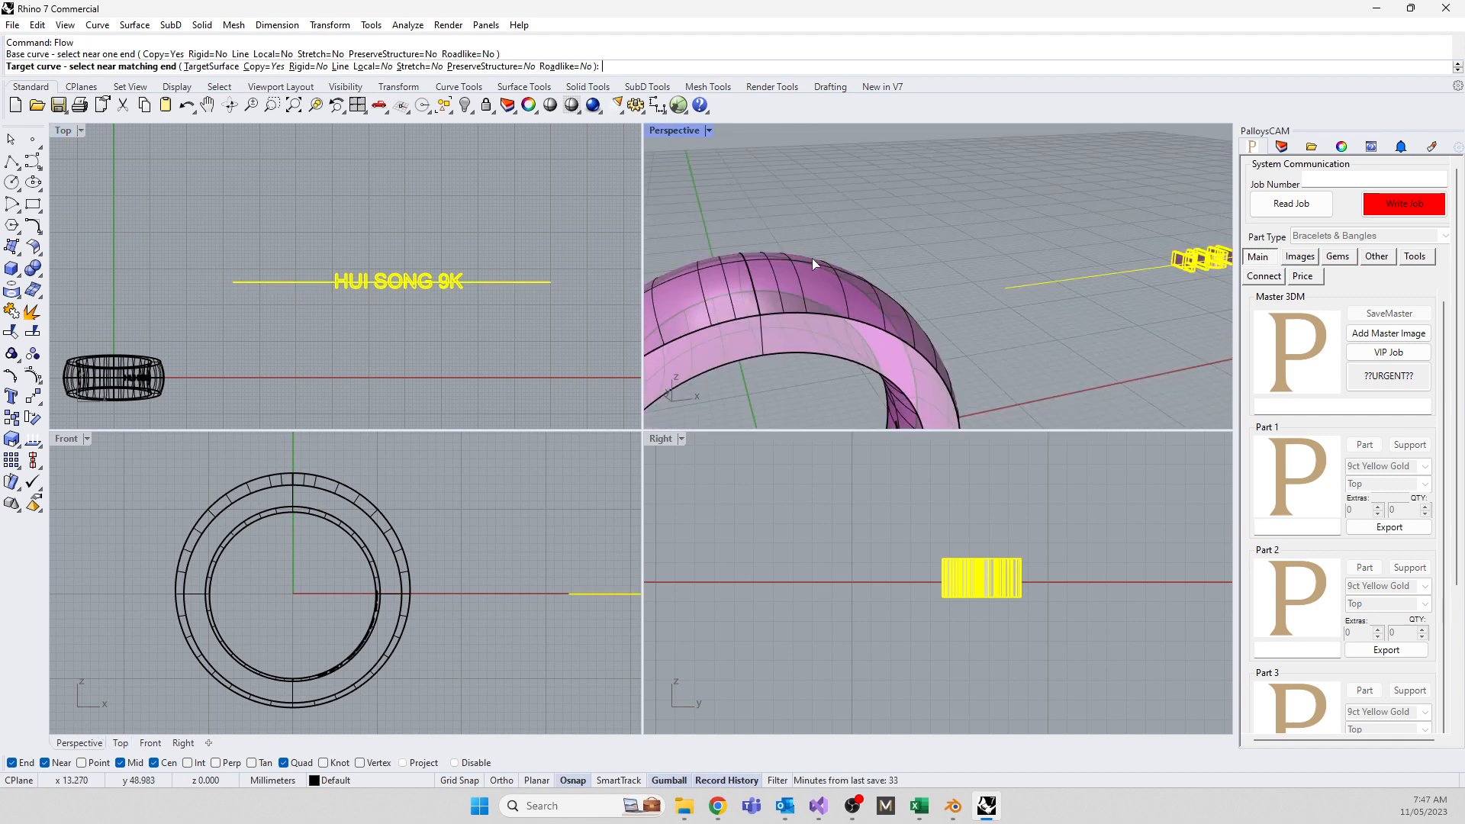
pyautogui.click(754, 257)
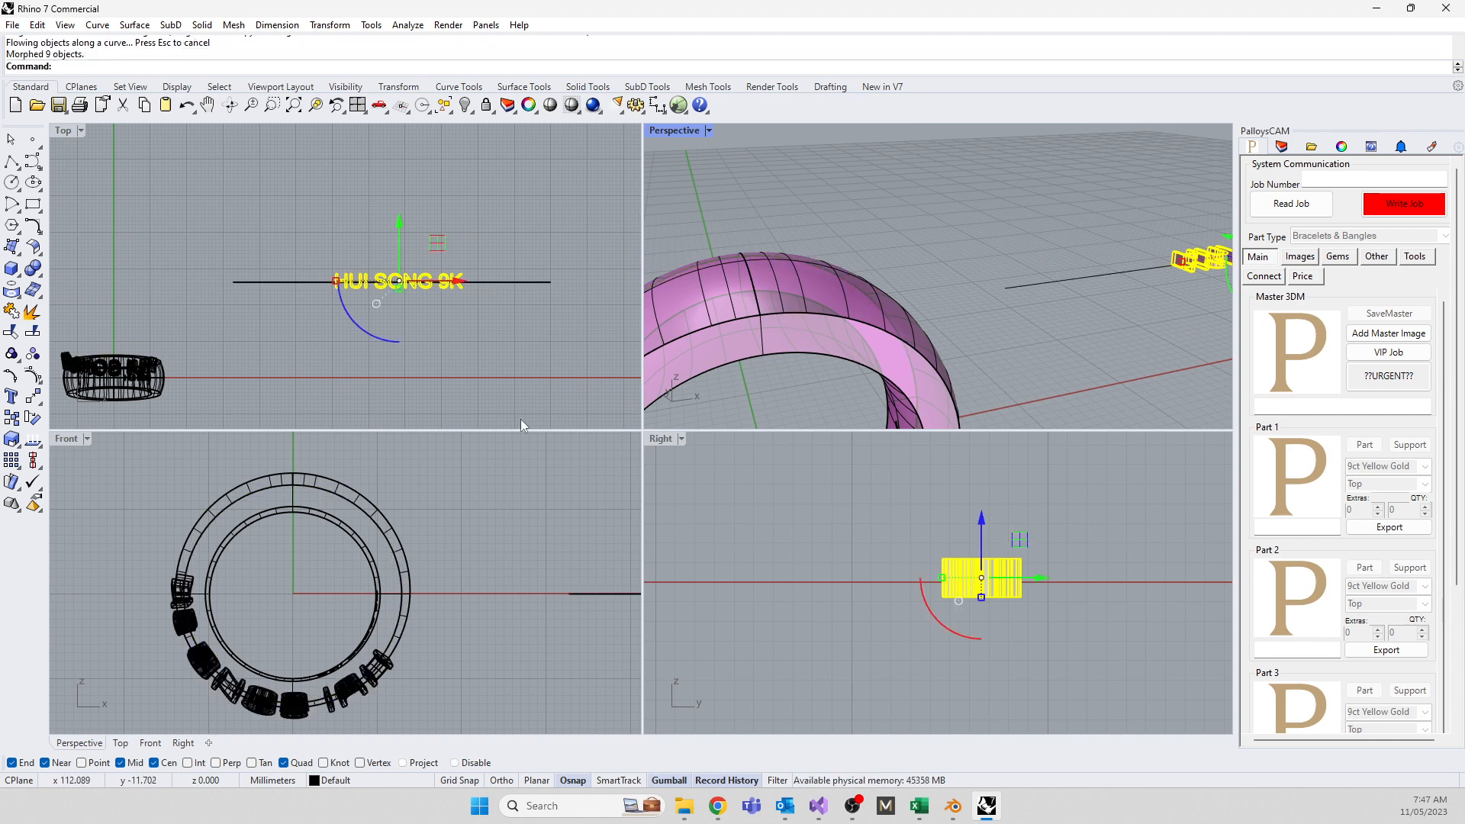
# Undo the flow onto the ring and clear the stray command character
pyautogui.moveTo(850, 272); pyautogui.dragTo(872, 307, button='right')
pyautogui.hotkey('ctrl', 'z')
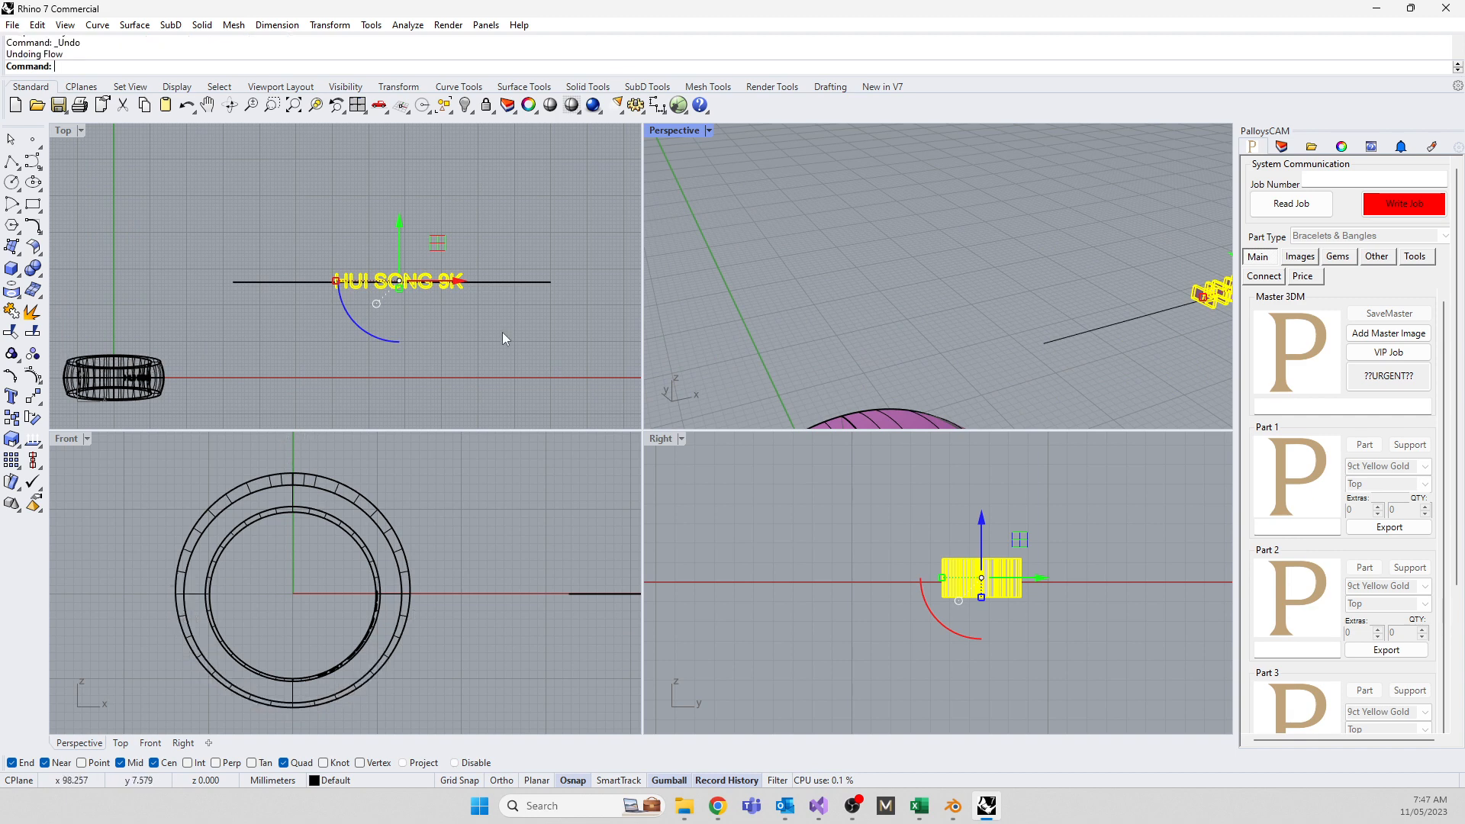
pyautogui.press('BackSpace')
# Hide the solid ring body and delete the short leftover arc
pyautogui.scroll(-5, 968, 179)
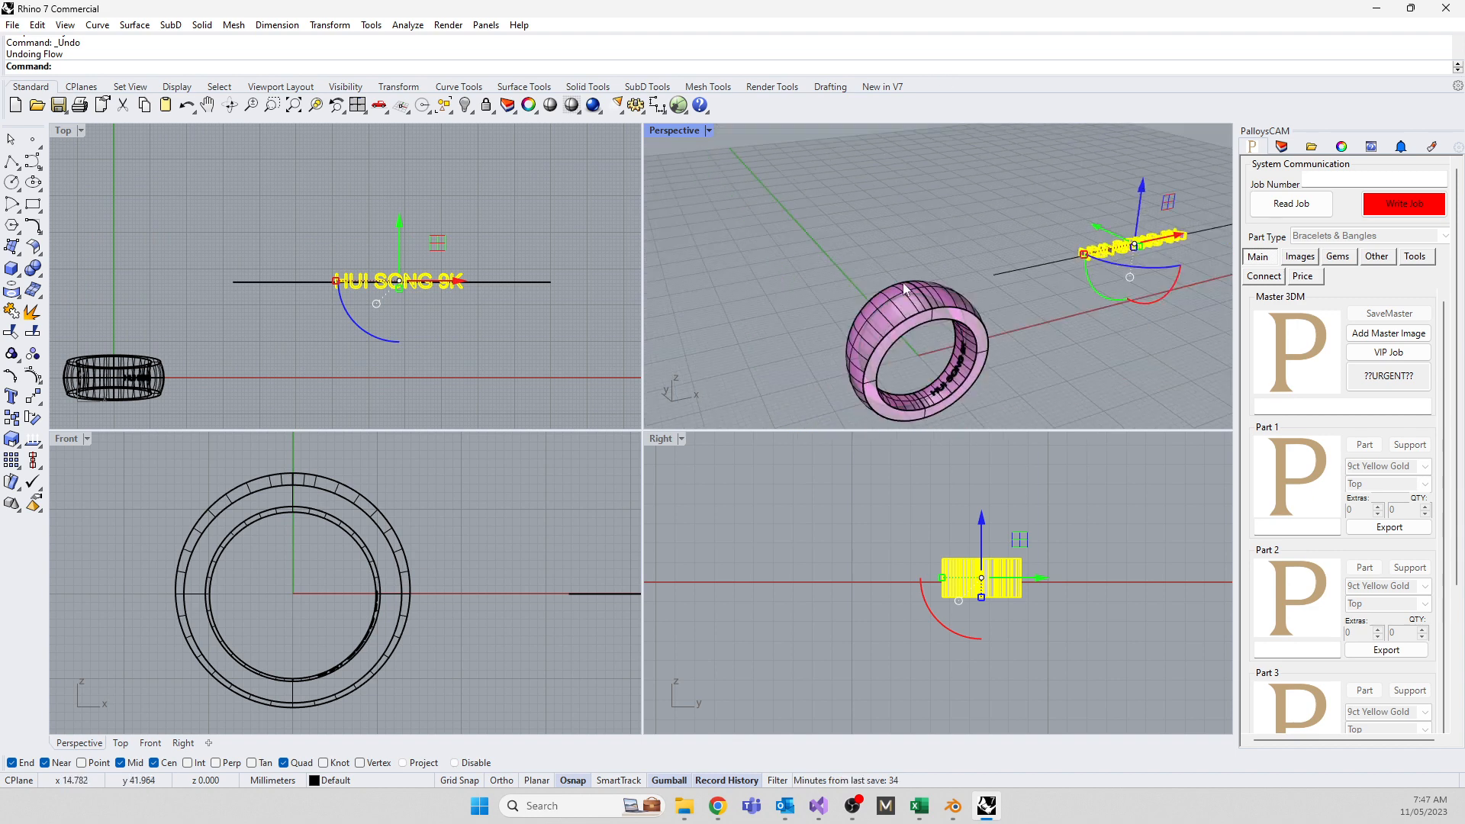
pyautogui.scroll(7, 908, 294)
pyautogui.click(895, 307)
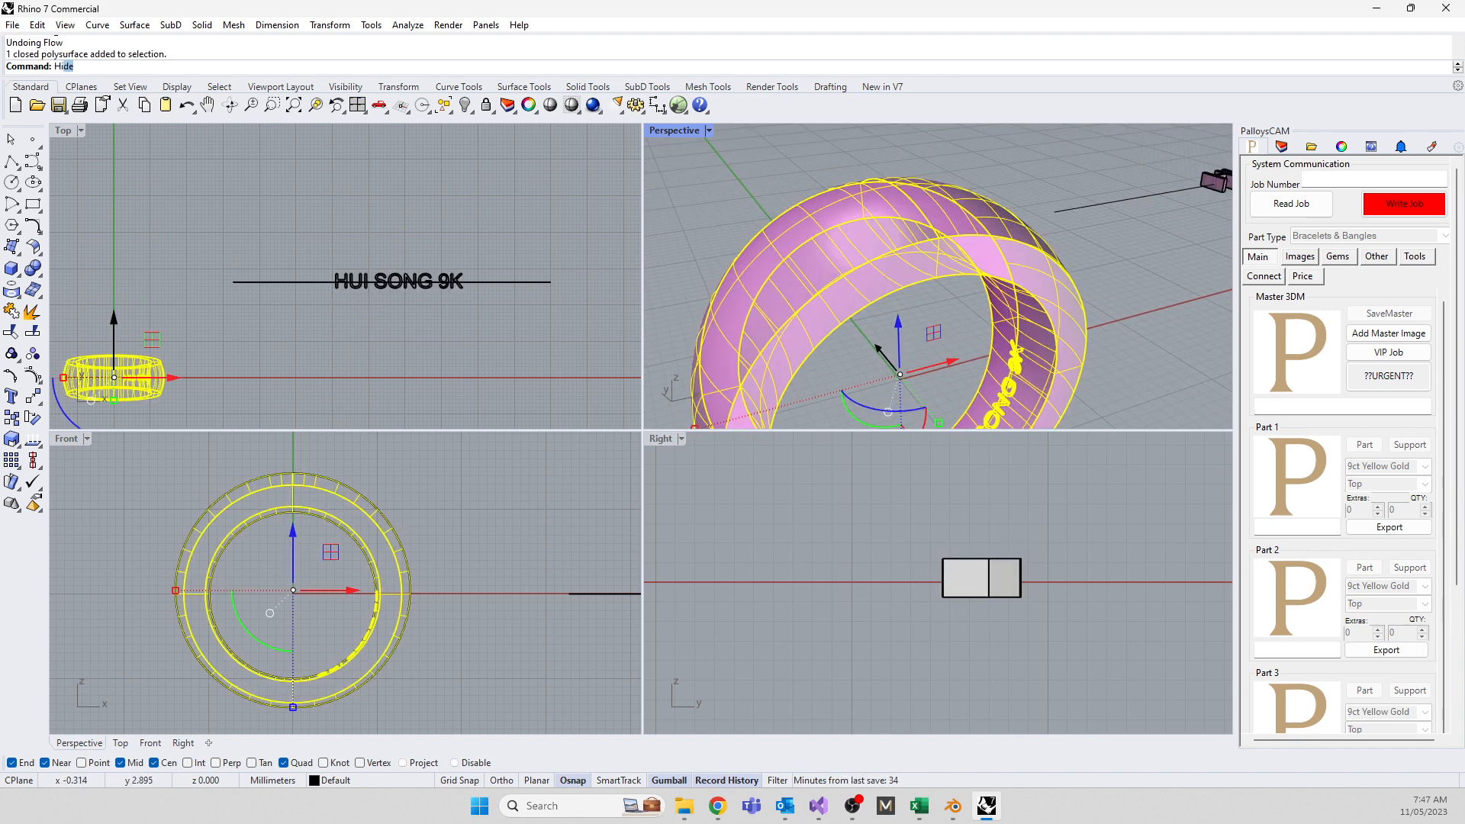
pyautogui.hotkey('ctrl', 'h')
pyautogui.click(931, 228)
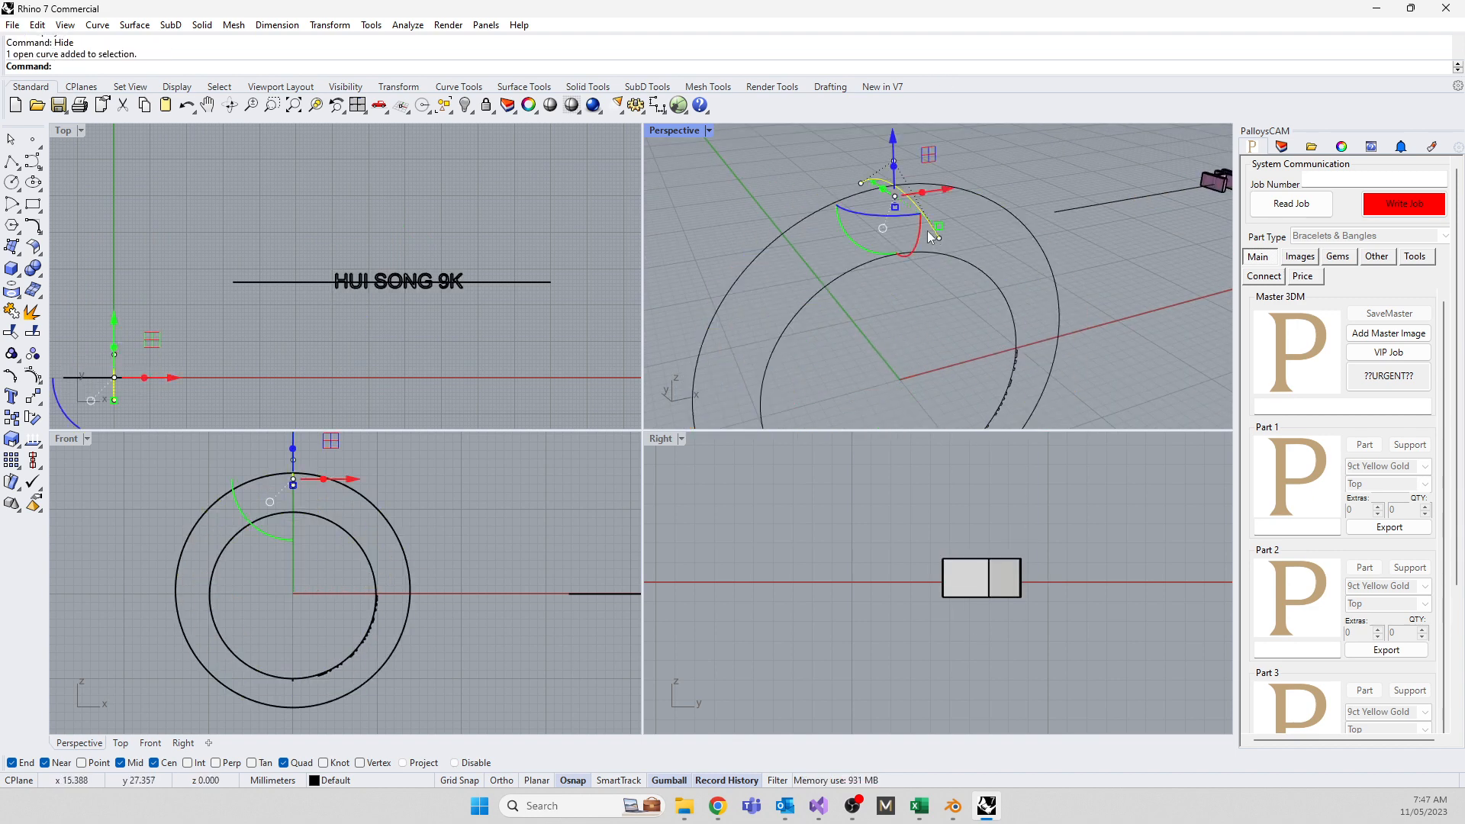
pyautogui.press('Delete')
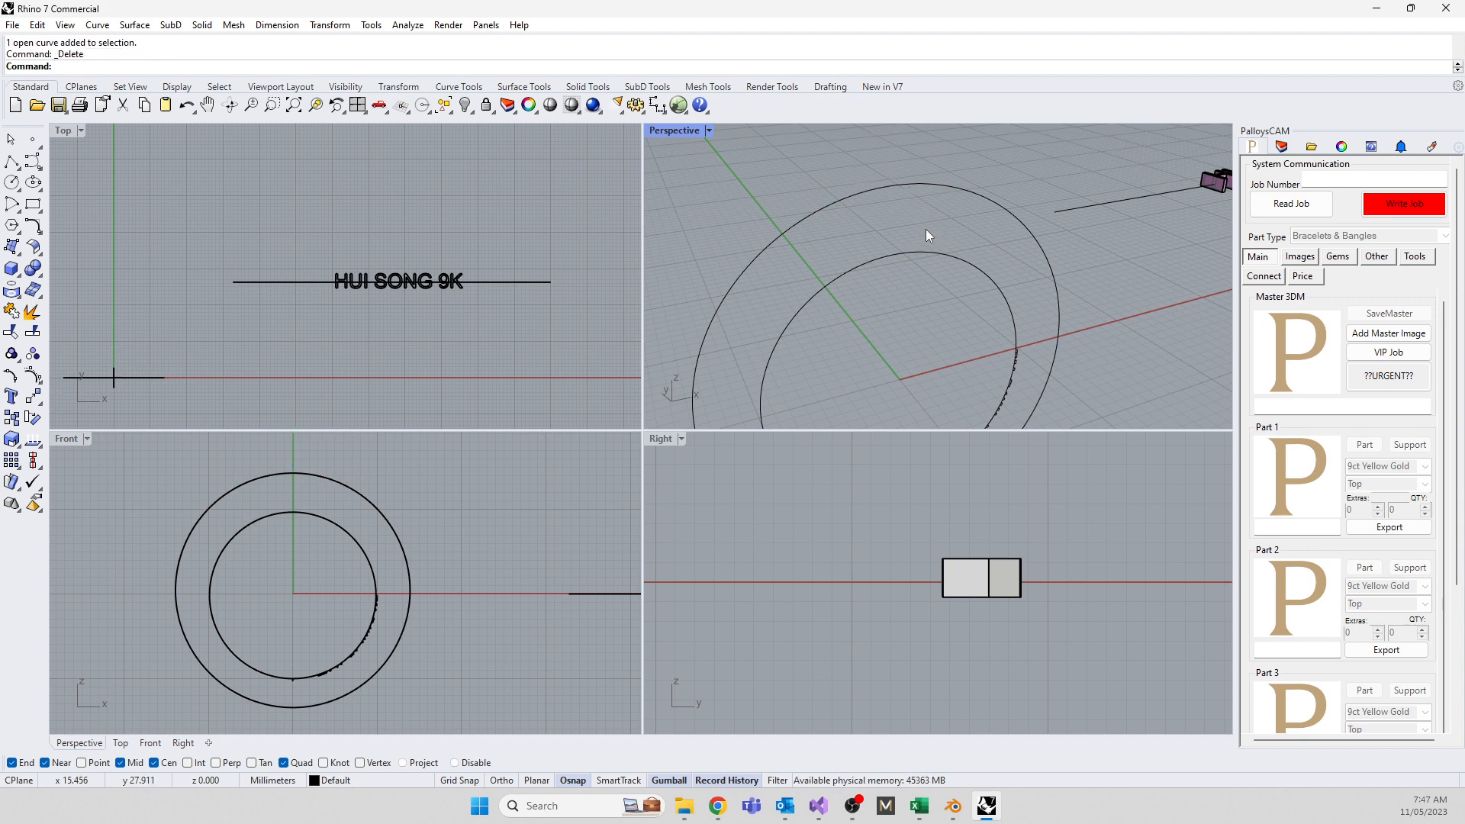
# Delete the small leftover curve and clear the selection
pyautogui.scroll(6, 784, 249)
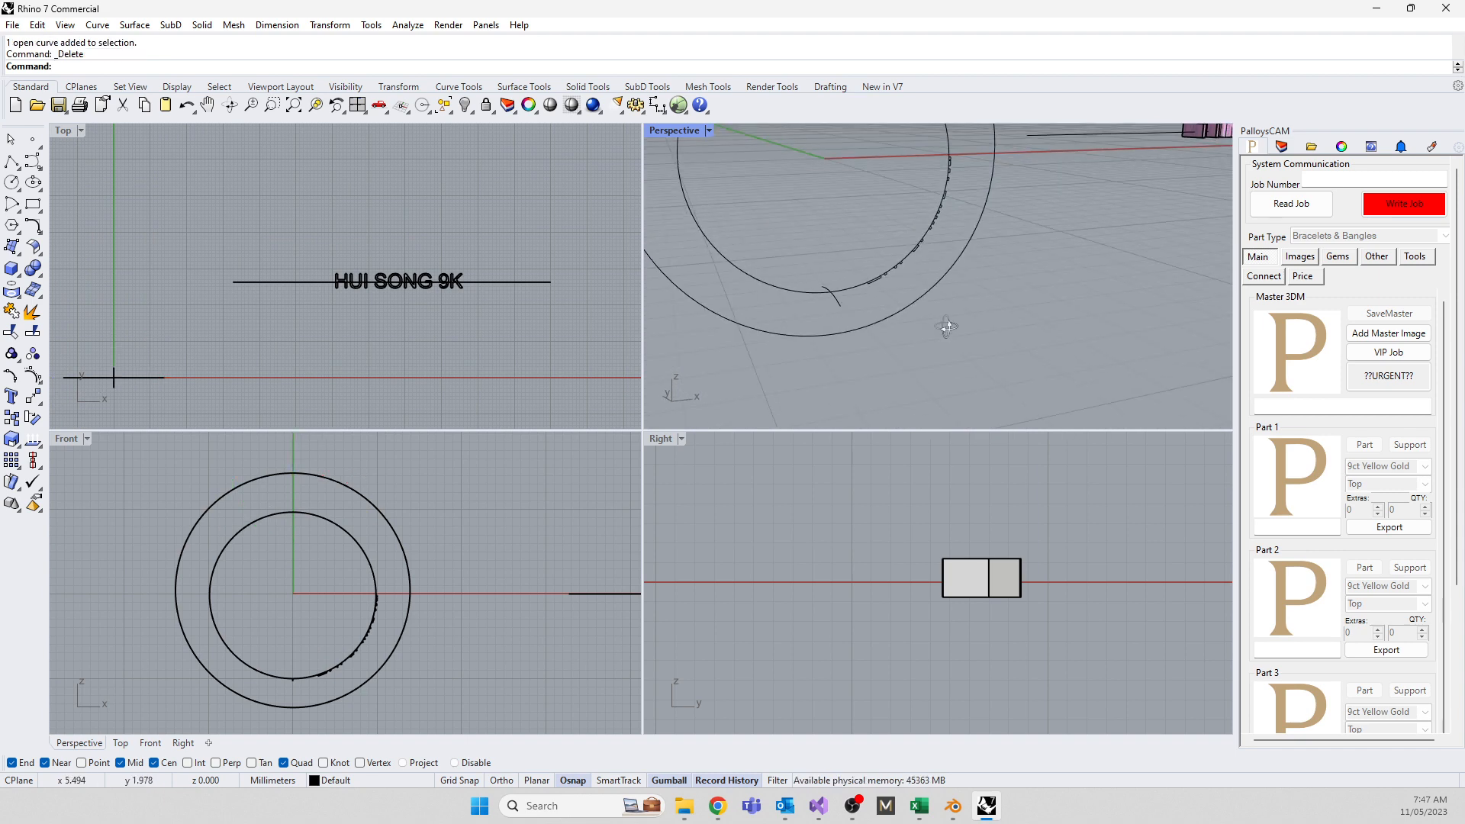
pyautogui.scroll(-5, 872, 325)
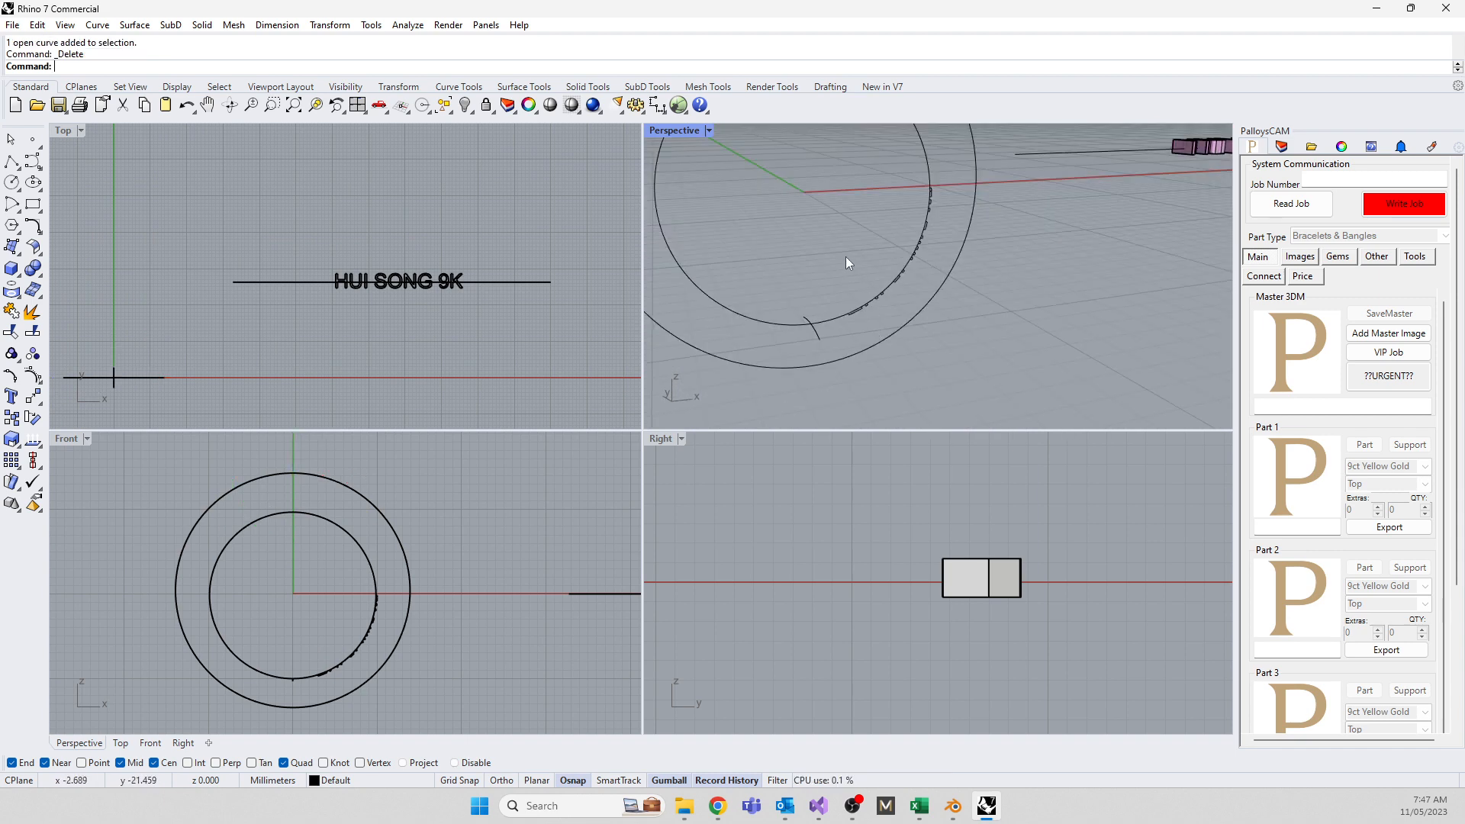
pyautogui.moveTo(828, 151); pyautogui.dragTo(991, 349)
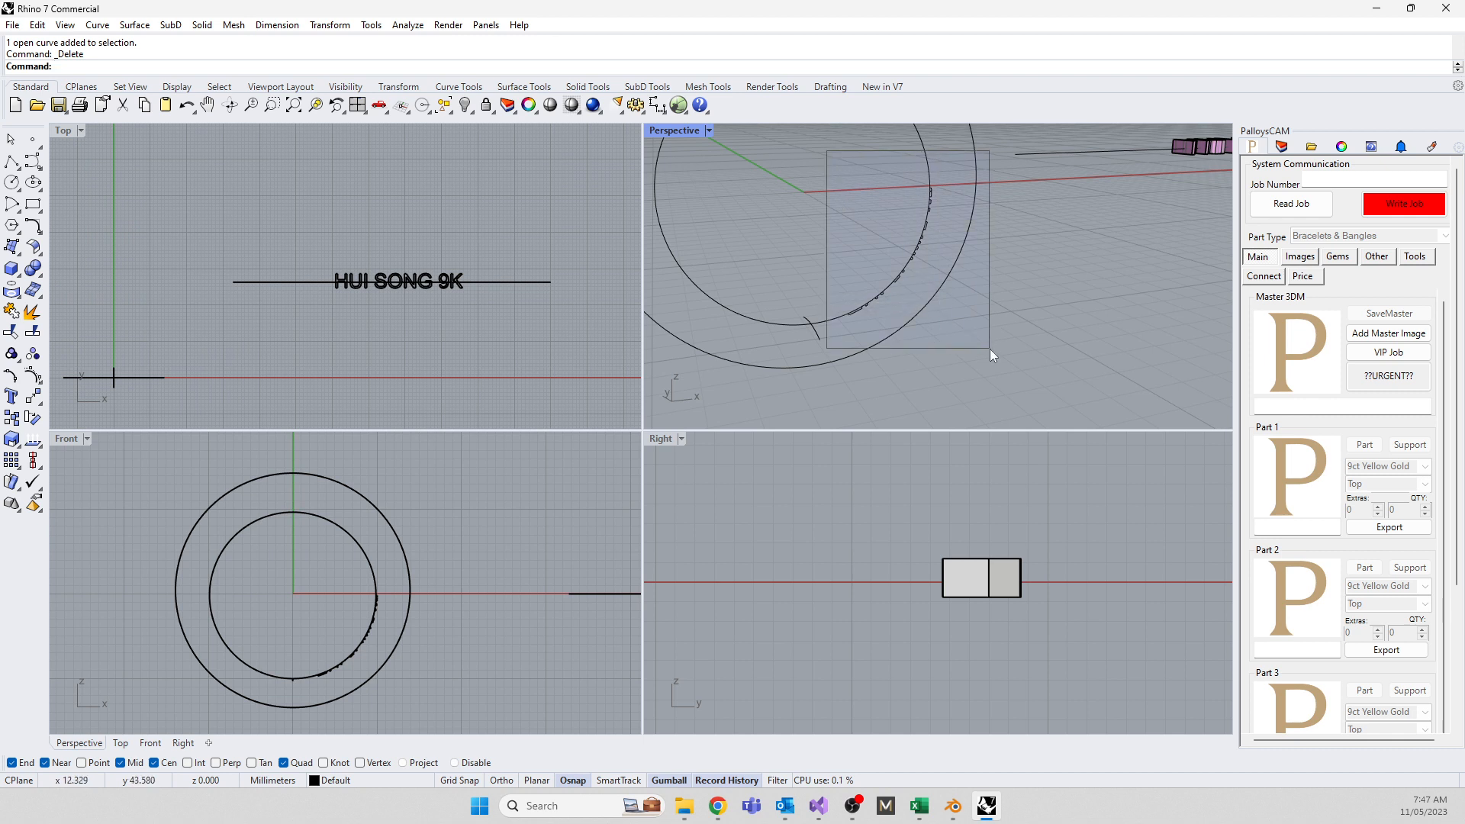
pyautogui.click(822, 347)
pyautogui.press('Delete')
pyautogui.moveTo(805, 157); pyautogui.dragTo(935, 370)
pyautogui.click(899, 278)
pyautogui.press('Escape')
pyautogui.scroll(-6, 871, 309)
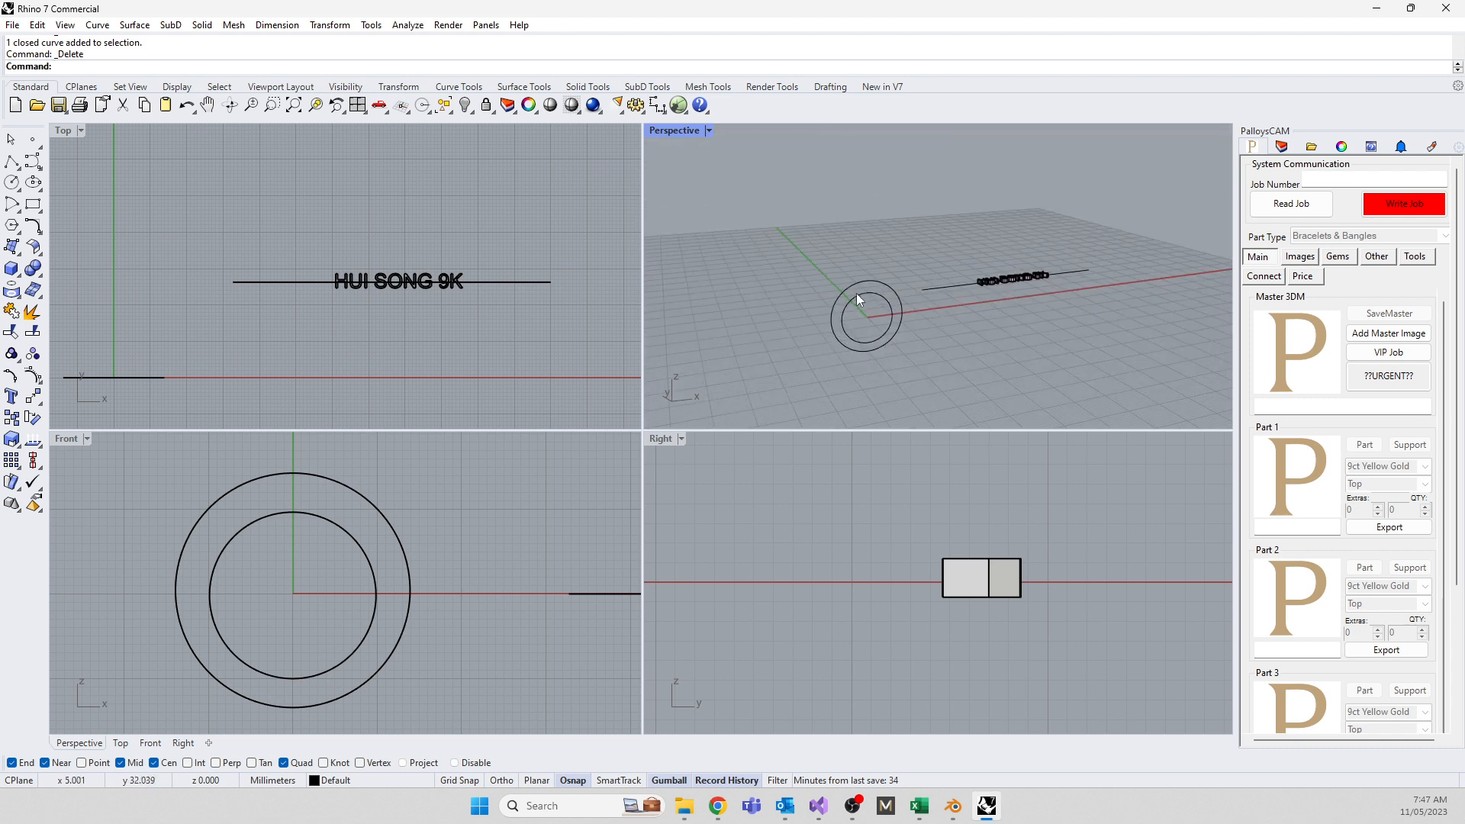
pyautogui.scroll(2, 940, 313)
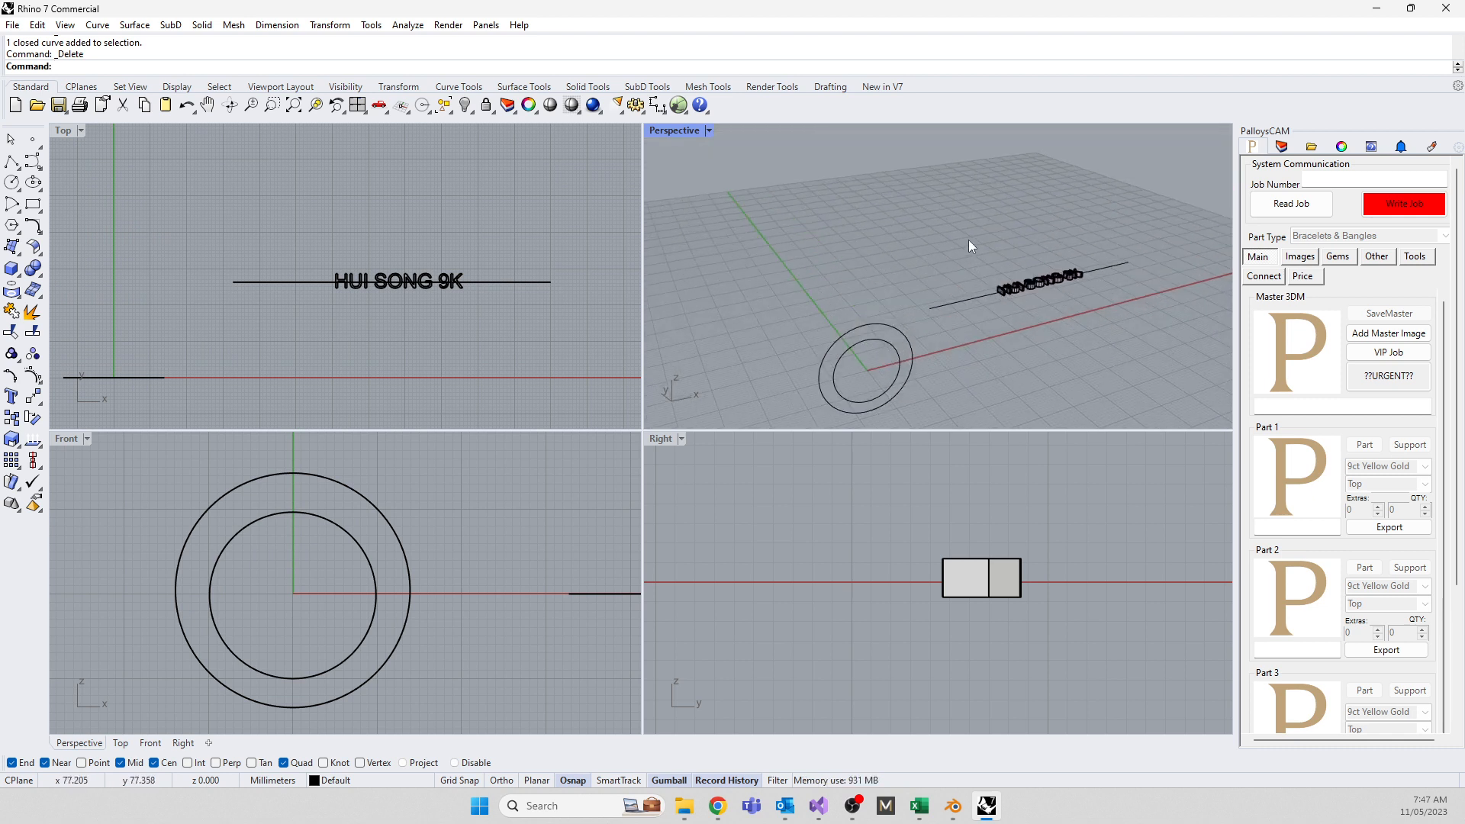
# Flow the nine letter extrusions from the straight line around the outer circle
pyautogui.moveTo(968, 239); pyautogui.dragTo(1092, 336)
pyautogui.write('Flow')
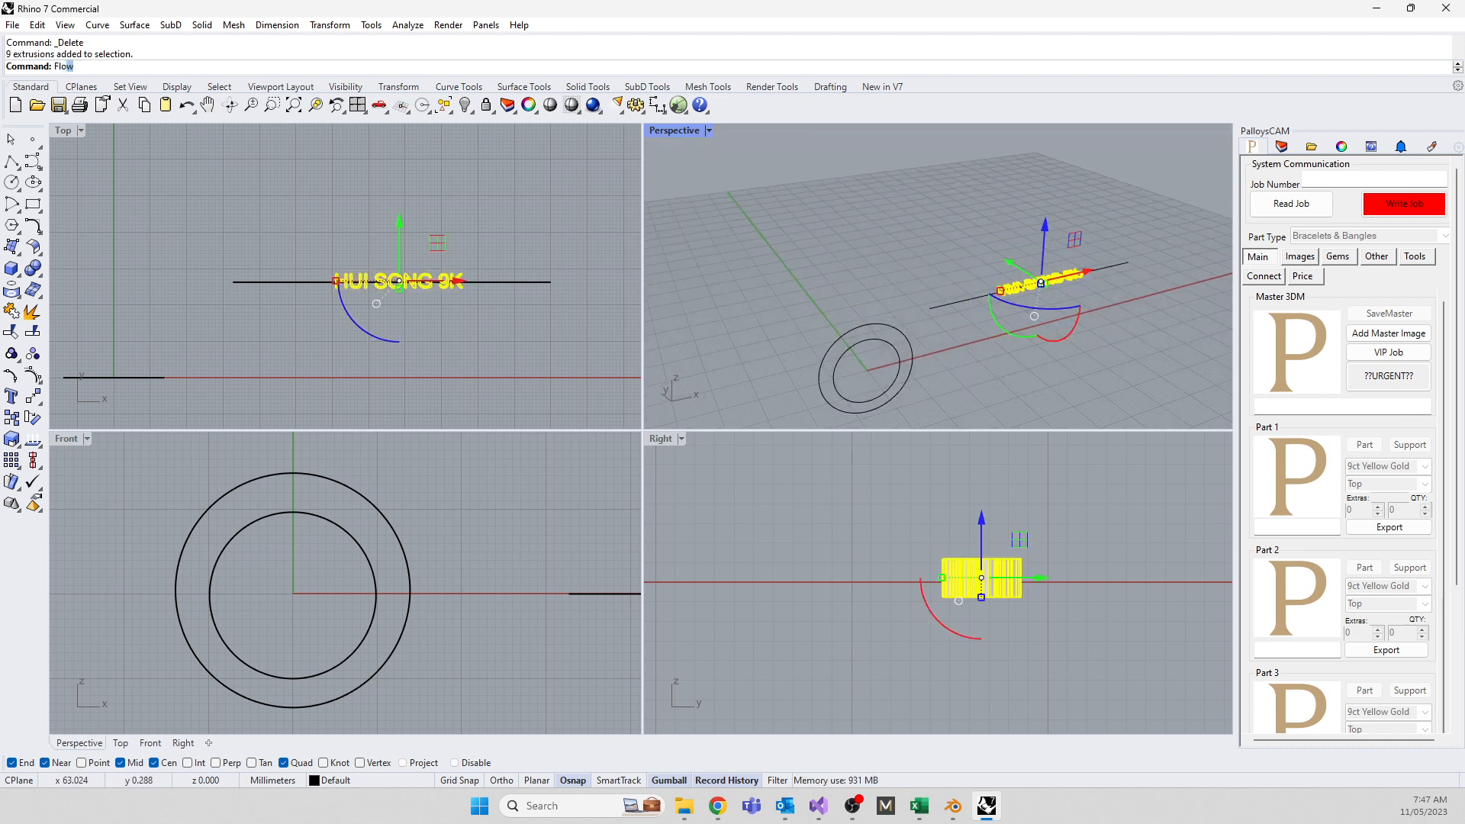
pyautogui.press('Return')
pyautogui.click(932, 309)
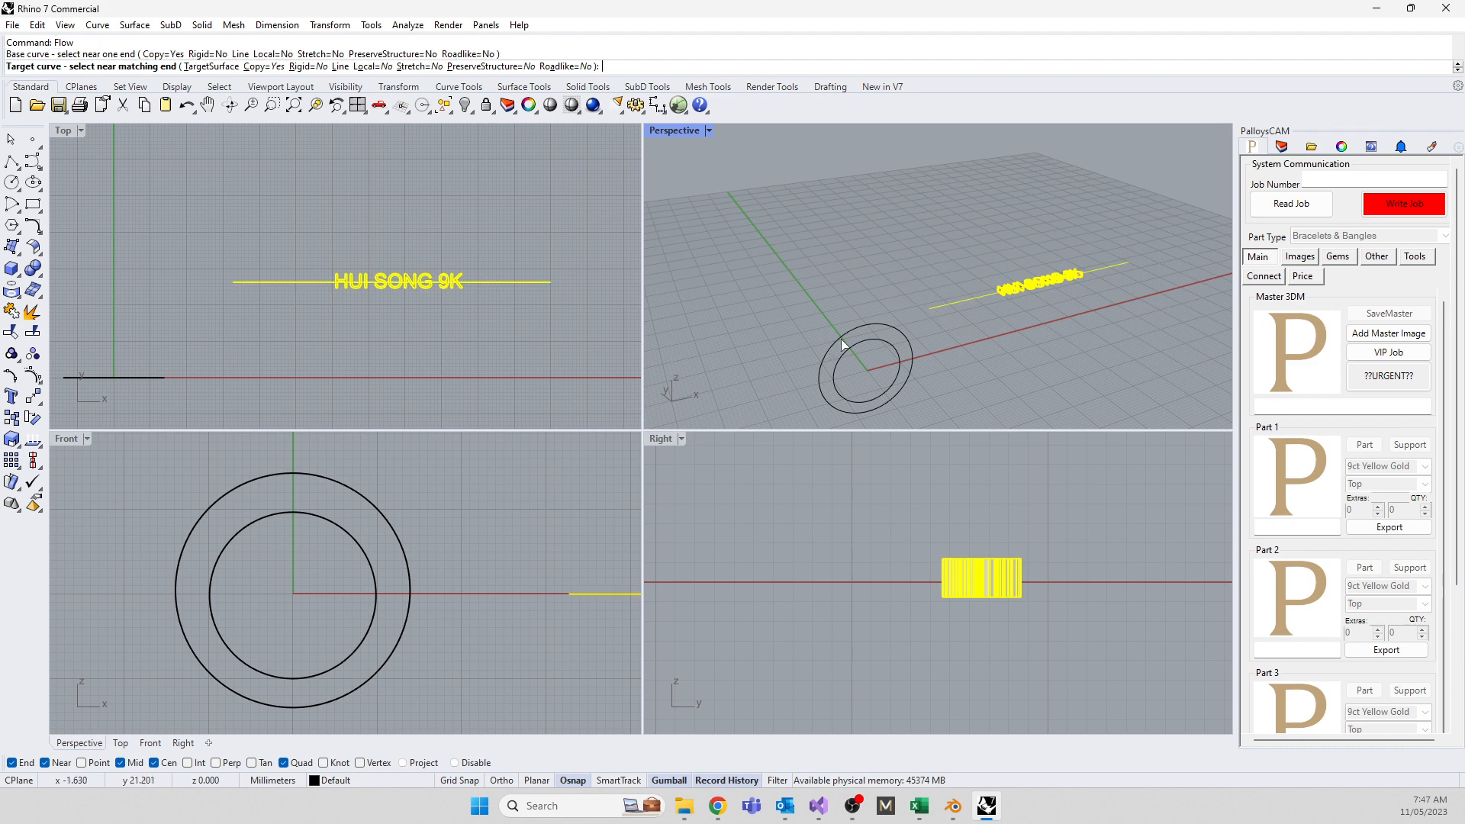
pyautogui.click(874, 327)
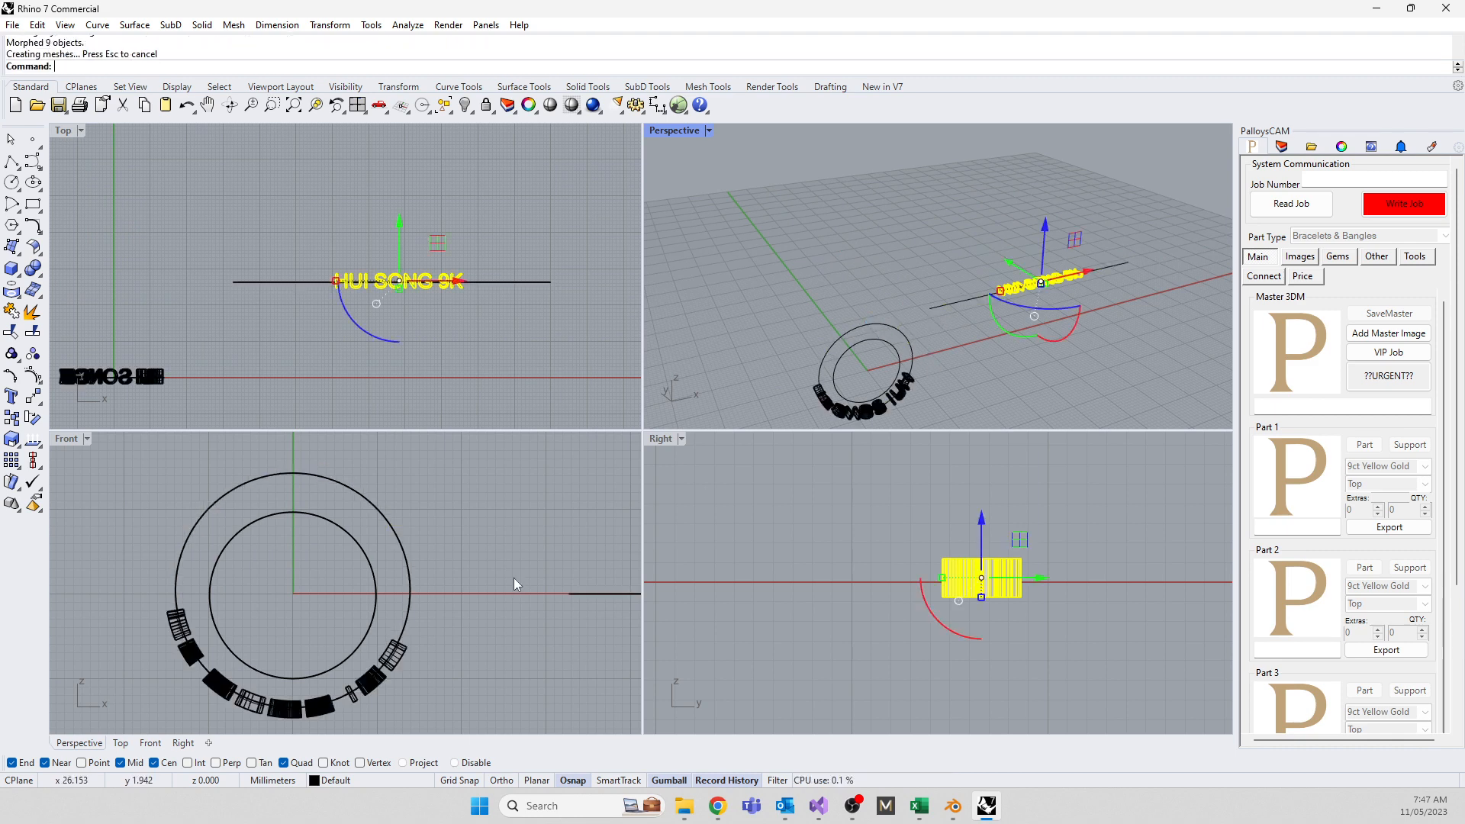
# Slide the straight-line text left to reposition the wrapped lettering, then Show the hidden ring
pyautogui.scroll(-6, 482, 605)
pyautogui.moveTo(458, 646); pyautogui.dragTo(211, 670, button='right')
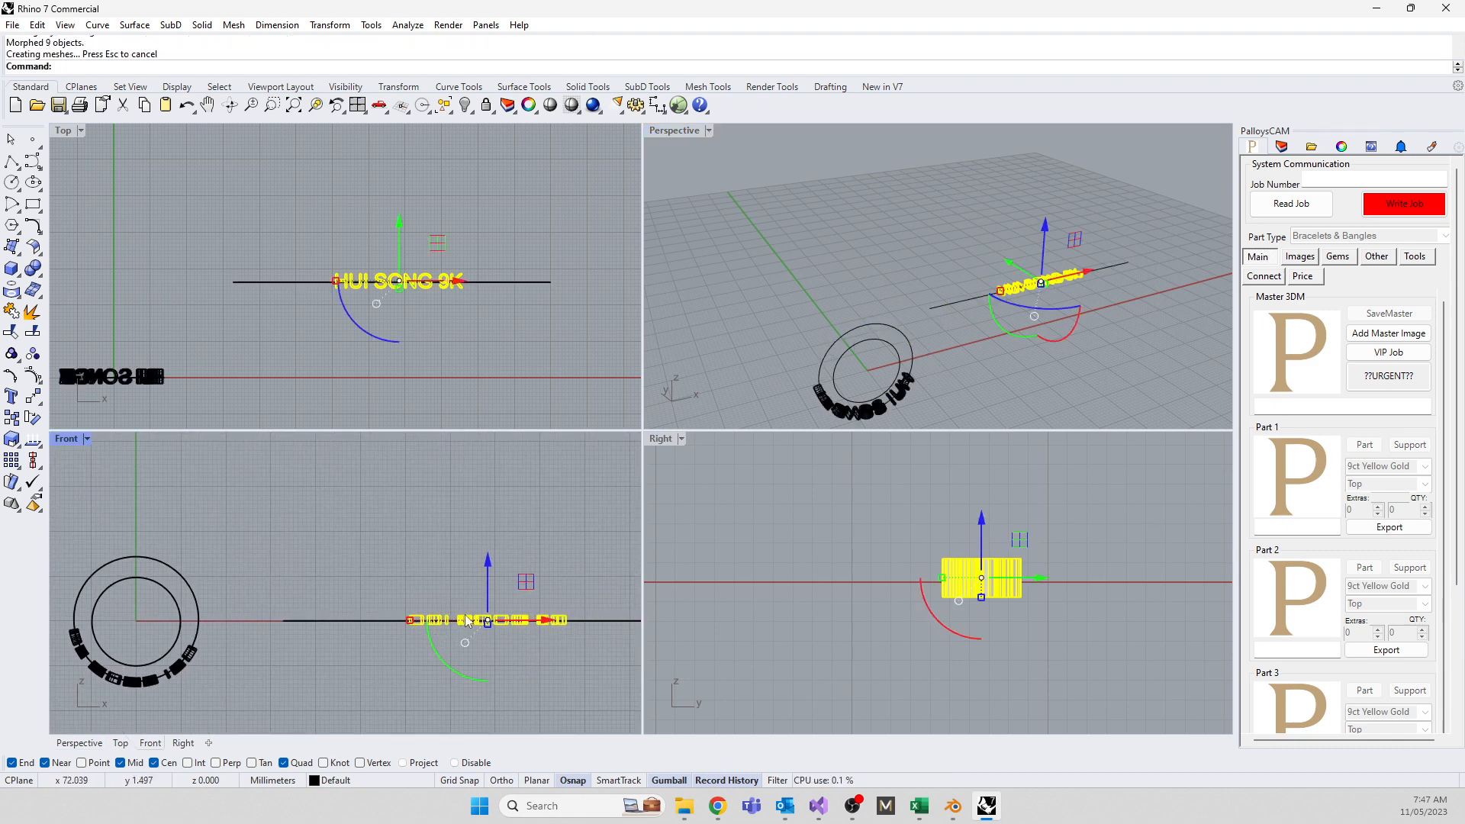
pyautogui.moveTo(547, 619); pyautogui.dragTo(424, 631)
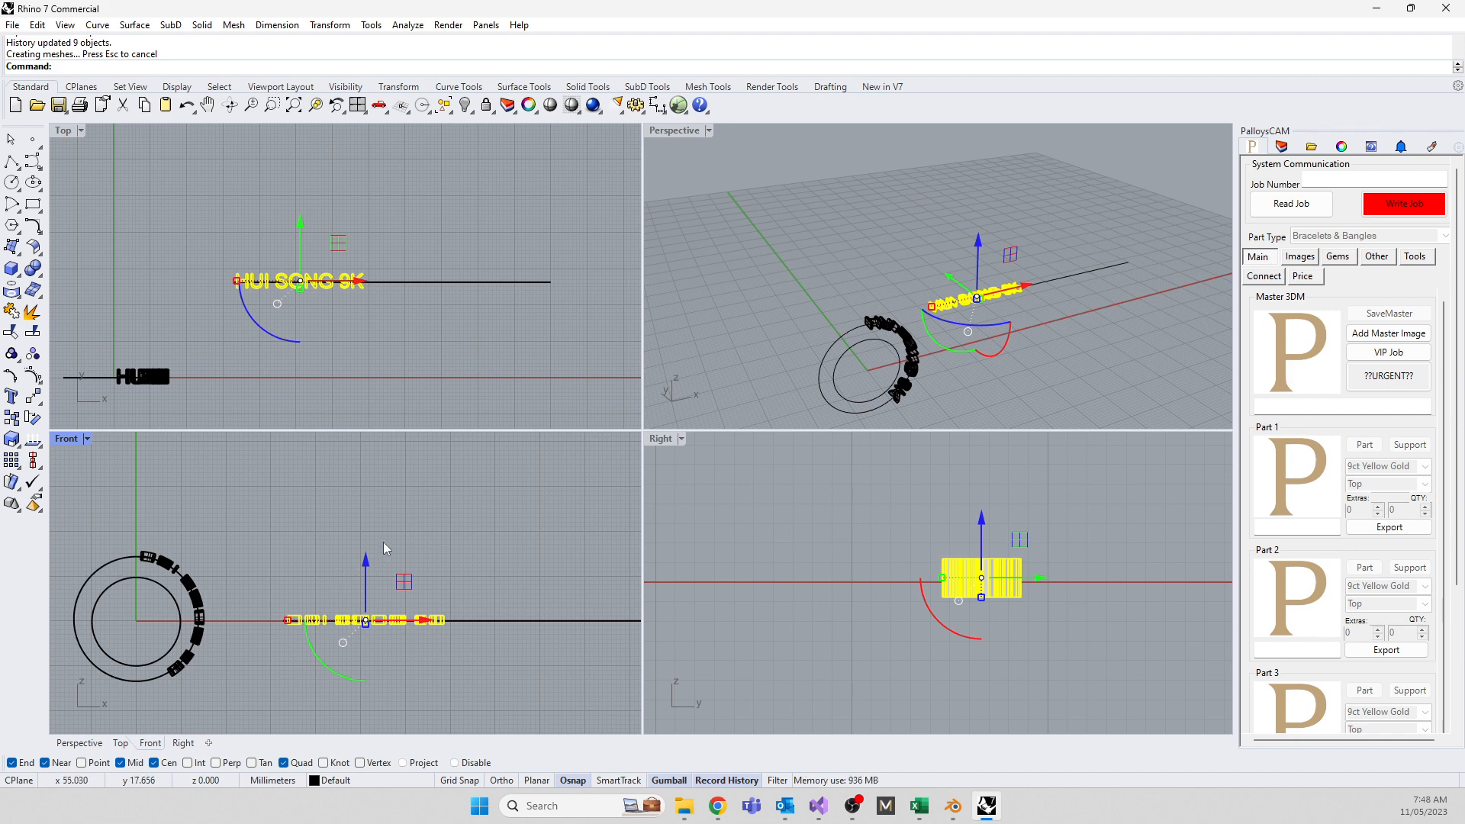
pyautogui.press('Escape')
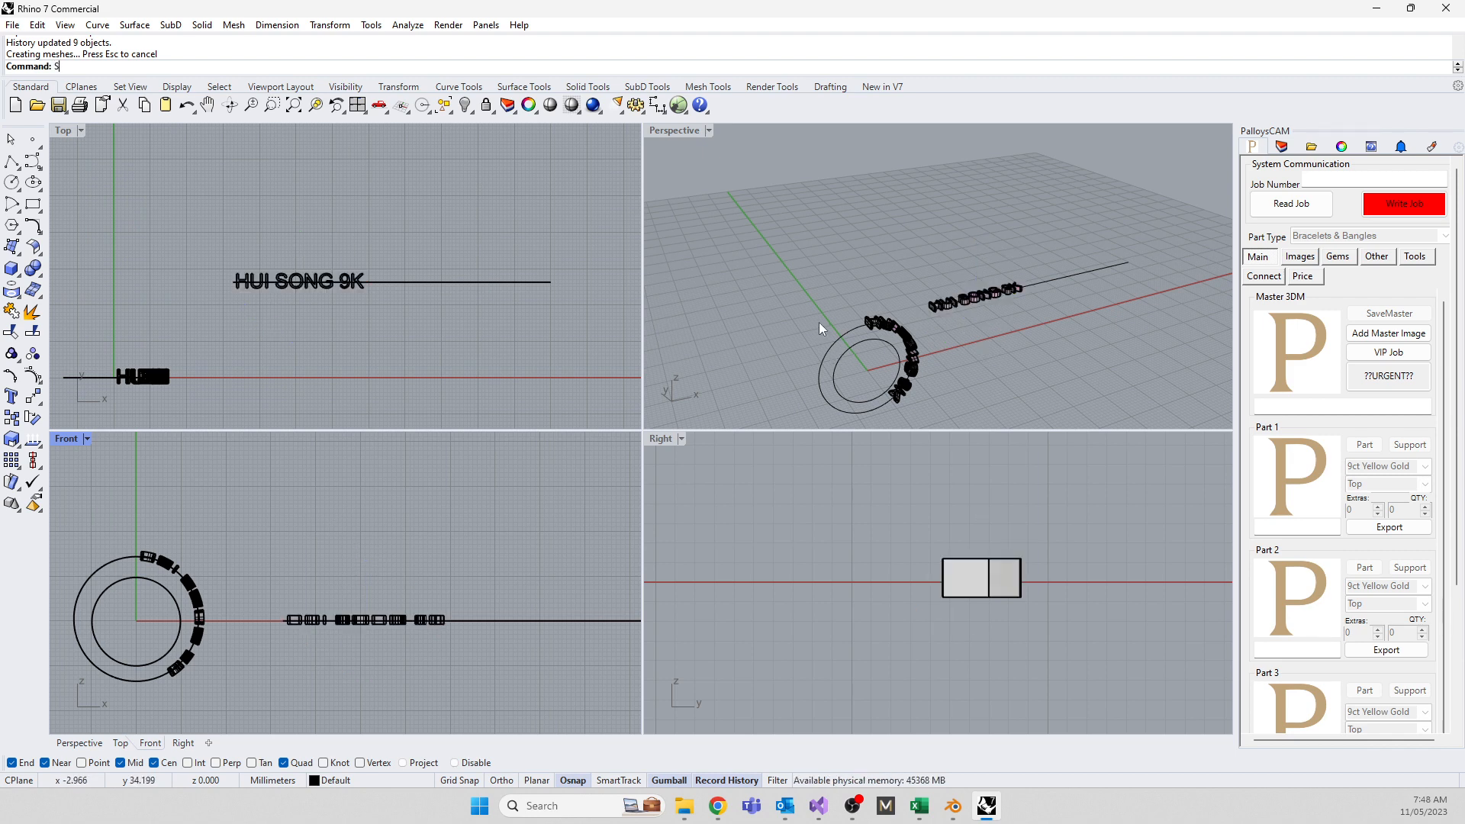
pyautogui.write('Show')
pyautogui.press('Return')
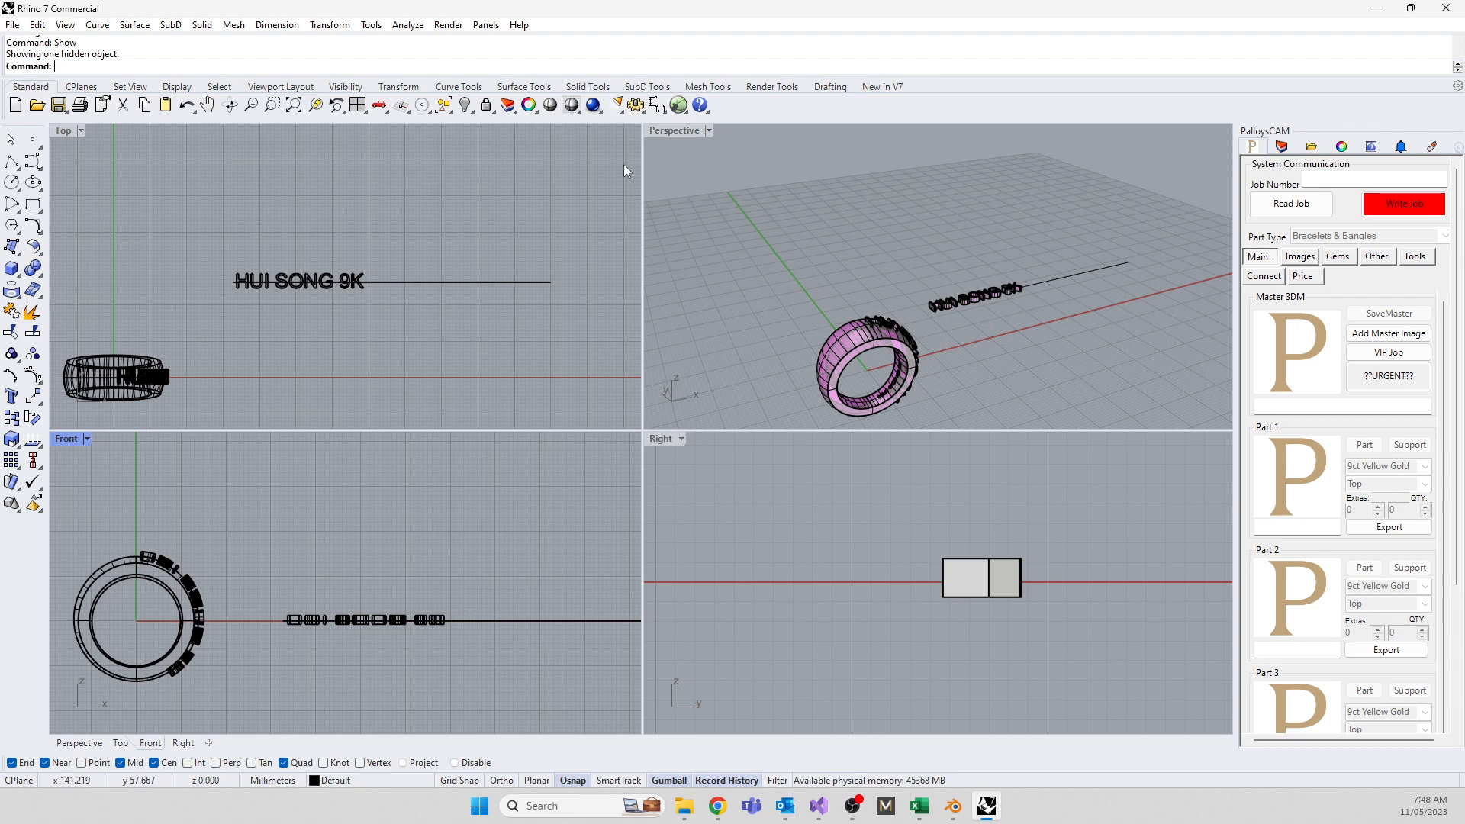
# Maximize the Perspective view and orbit to look down on the ring
pyautogui.doubleClick(676, 131)
pyautogui.moveTo(421, 411); pyautogui.dragTo(354, 492, button='right')
pyautogui.scroll(-8, 421, 411)
pyautogui.scroll(12, 409, 522)
pyautogui.scroll(-5, 354, 492)
pyautogui.moveTo(463, 515); pyautogui.dragTo(471, 450, button='right')
pyautogui.moveTo(484, 162); pyautogui.dragTo(748, 253)
pyautogui.scroll(4, 633, 244)
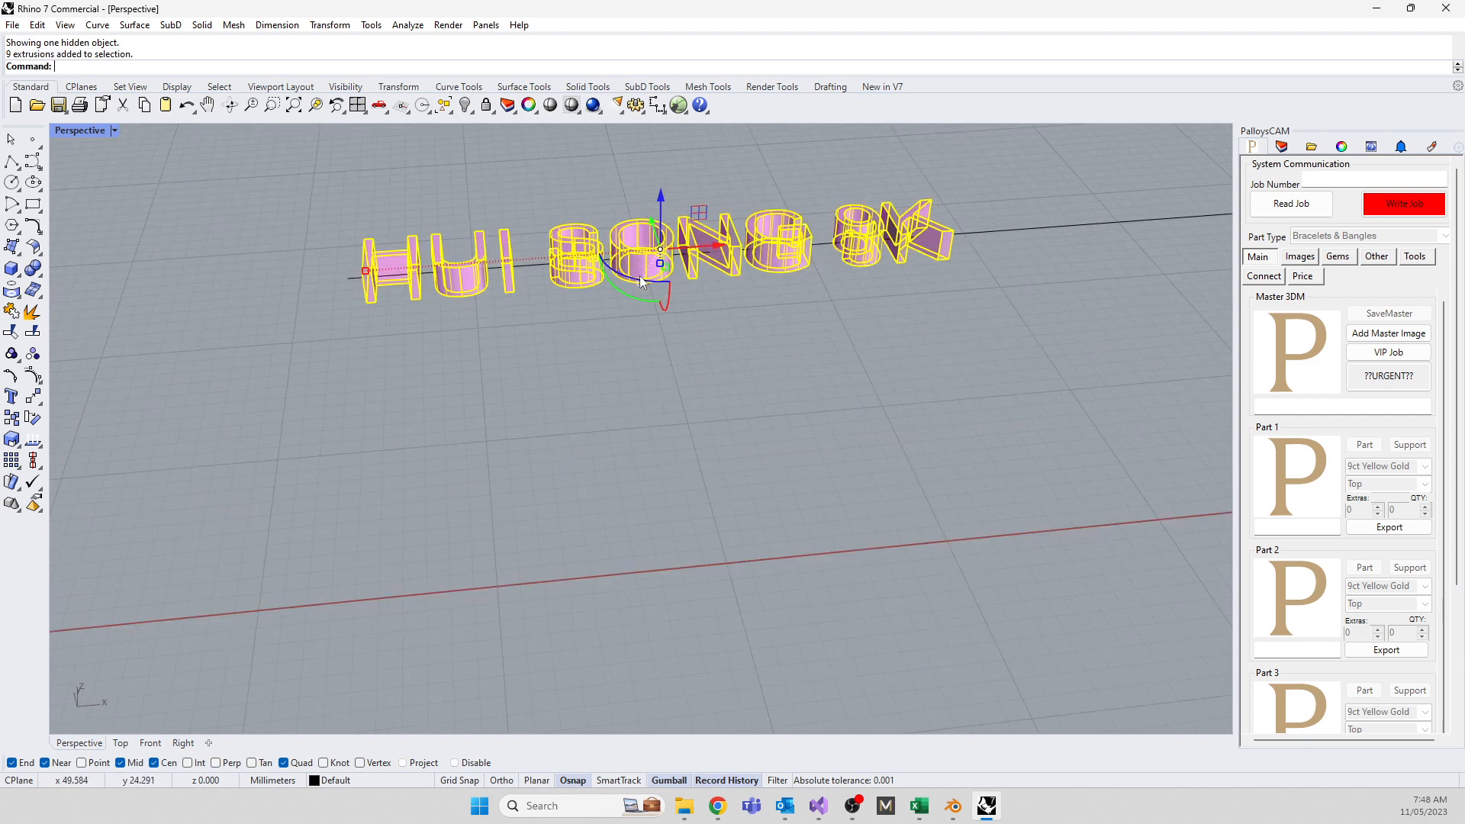
pyautogui.moveTo(660, 263); pyautogui.dragTo(665, 271)
pyautogui.hotkey('ctrl', 'z')
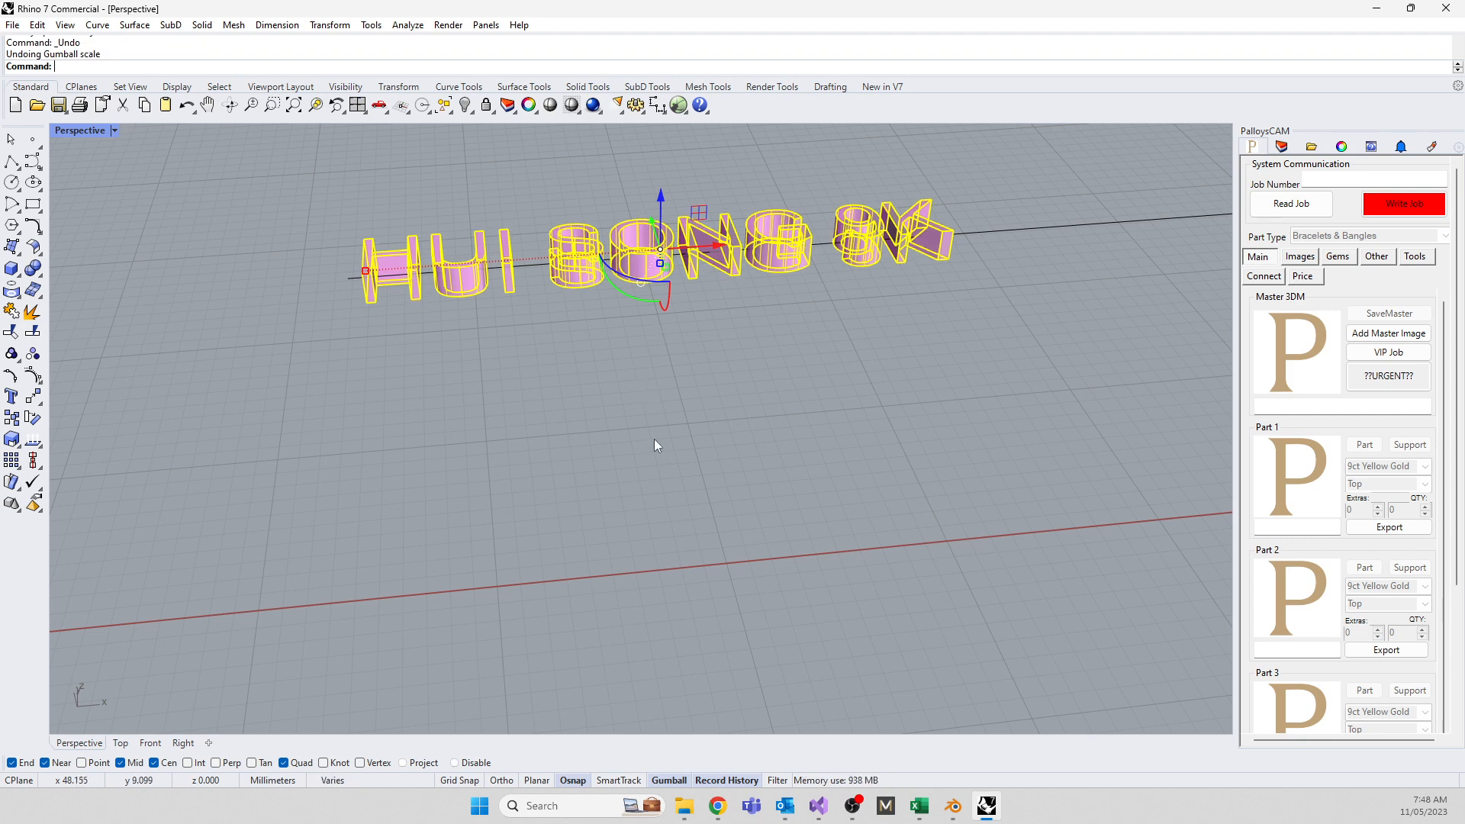
# Scale the letter solids in one direction to squash them to a thinner height
pyautogui.moveTo(653, 438); pyautogui.dragTo(573, 368, button='right')
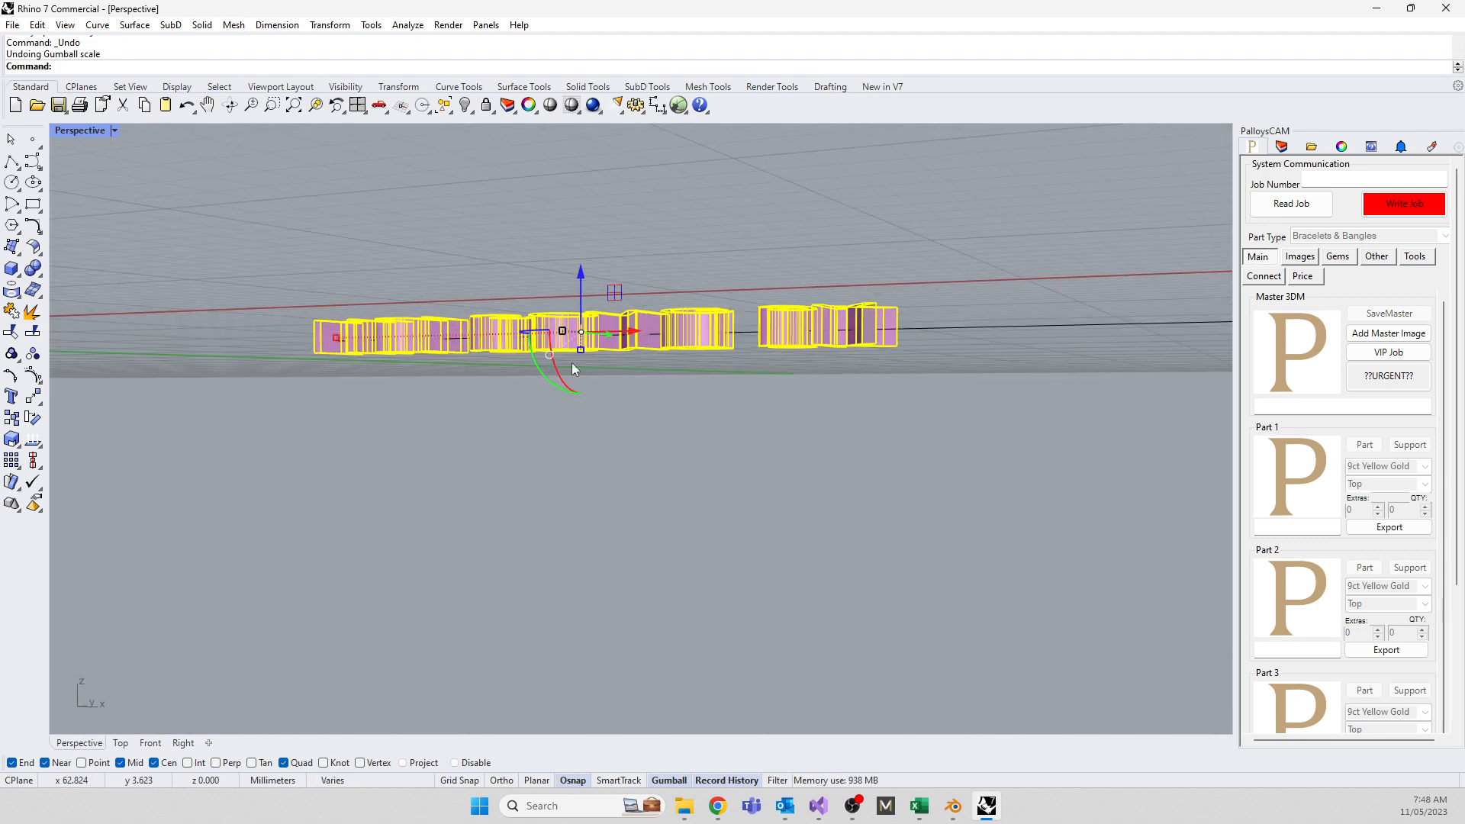
pyautogui.moveTo(580, 350); pyautogui.dragTo(580, 348)
pyautogui.scroll(5, 583, 413)
pyautogui.scroll(-3, 583, 413)
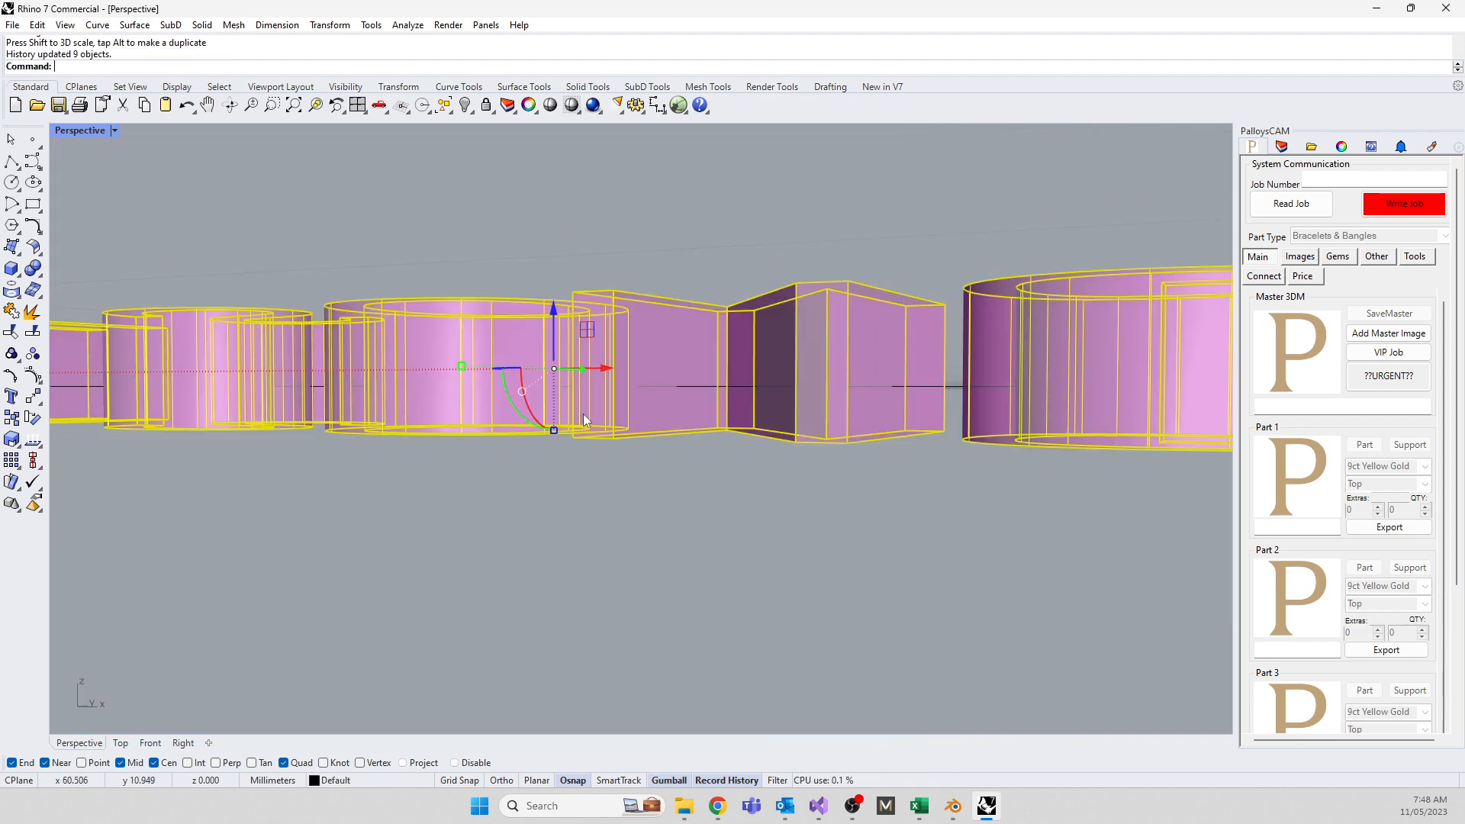
pyautogui.moveTo(555, 429); pyautogui.dragTo(555, 416)
pyautogui.scroll(-8, 839, 390)
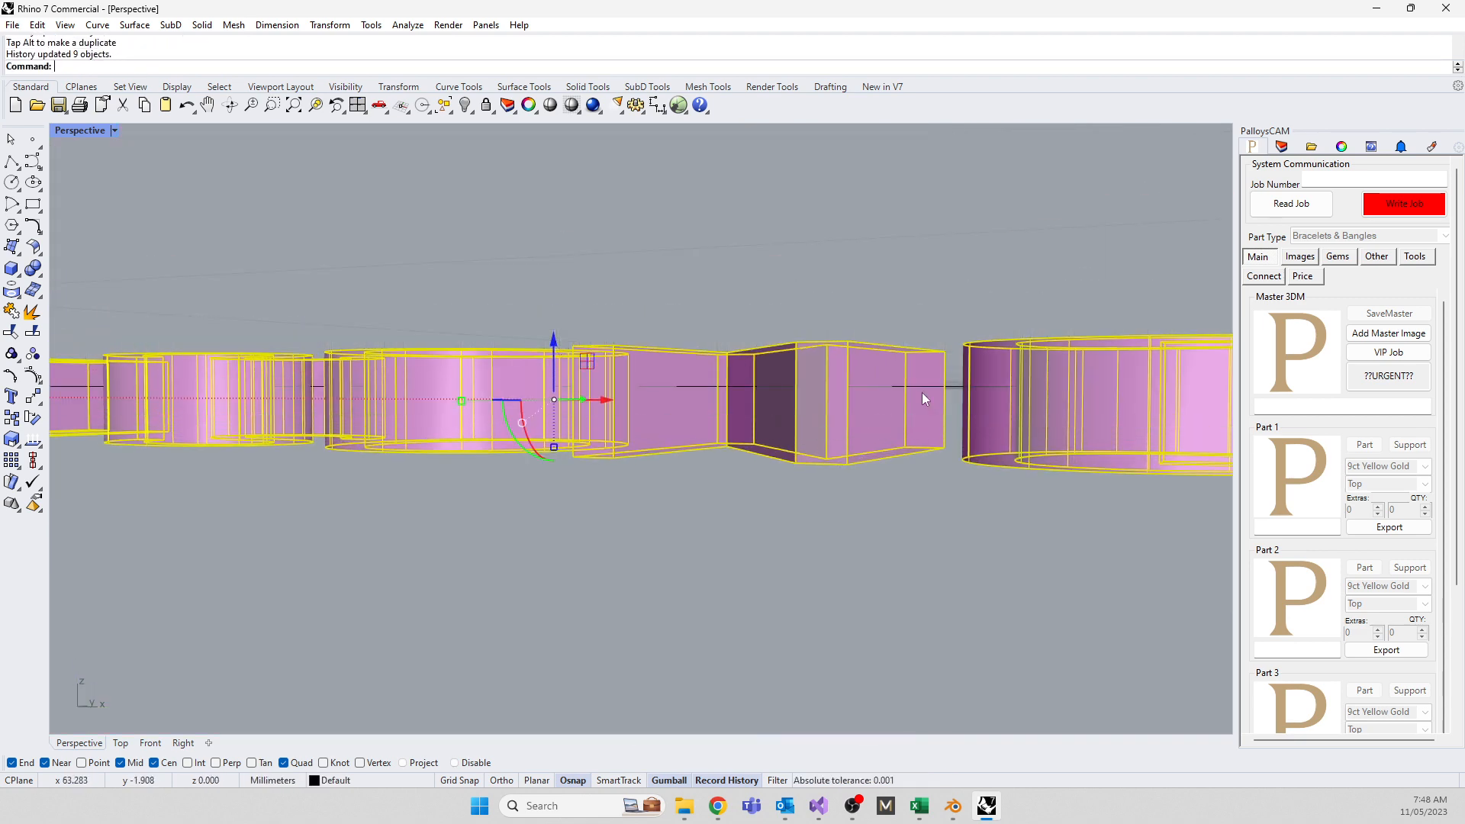
pyautogui.scroll(-2, 821, 391)
pyautogui.click(611, 458)
# Orbit until the ring stands upright and select the text's straight guide curve
pyautogui.moveTo(473, 429); pyautogui.dragTo(488, 526, button='right')
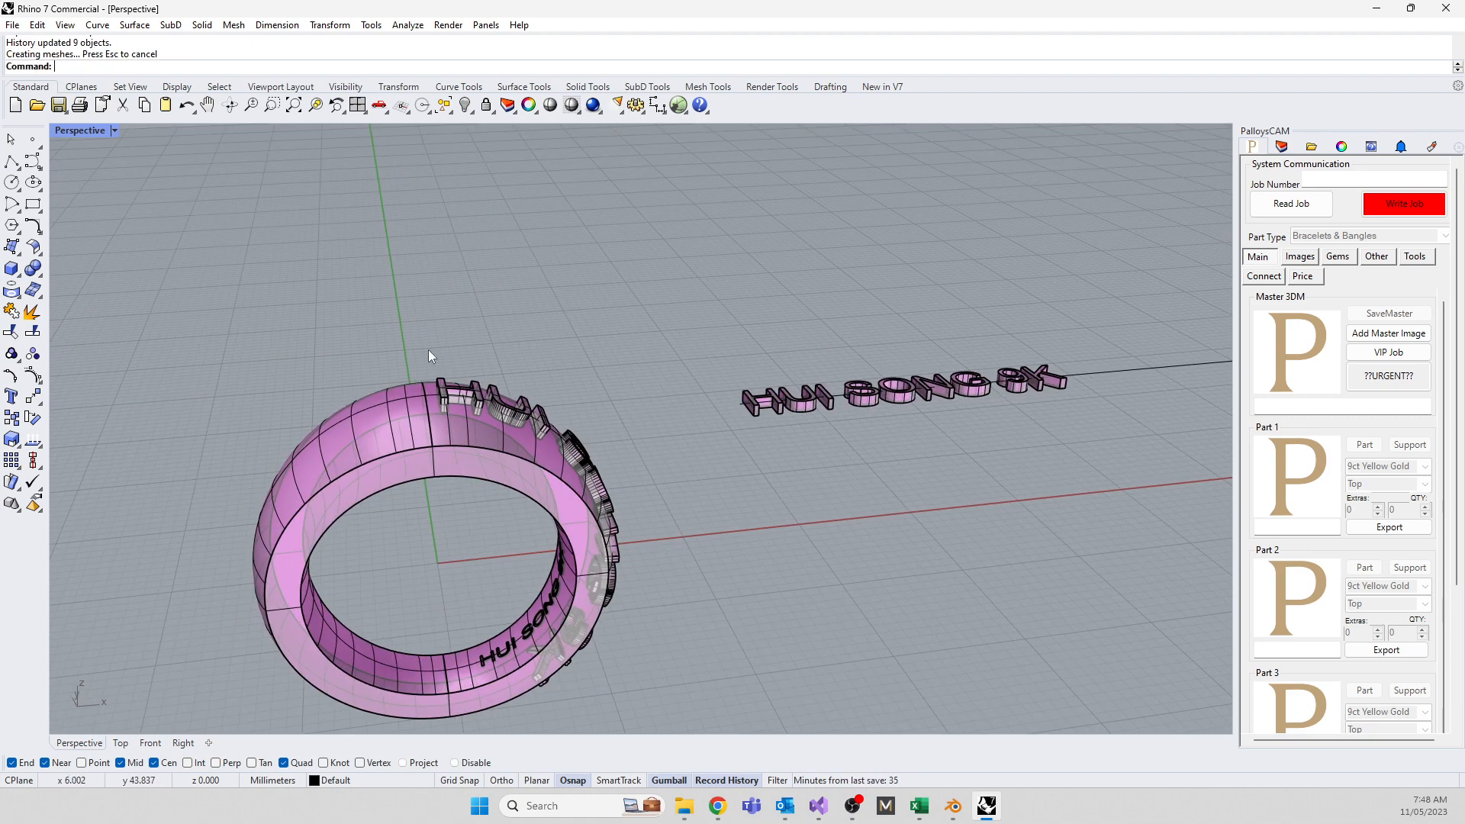
pyautogui.scroll(-4, 428, 351)
pyautogui.moveTo(450, 363); pyautogui.dragTo(943, 479, button='right')
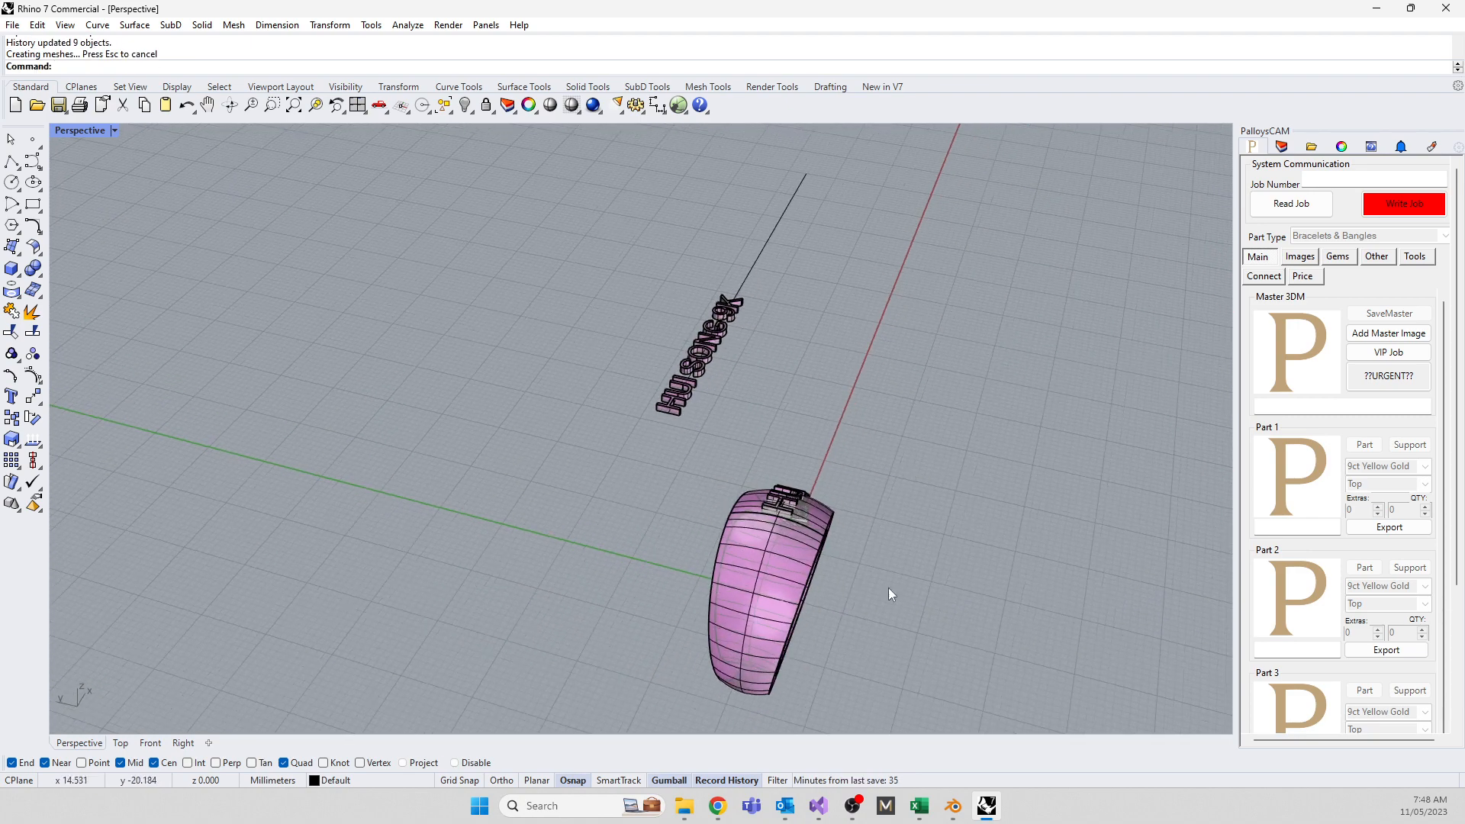
pyautogui.moveTo(888, 587); pyautogui.dragTo(931, 573, button='right')
pyautogui.scroll(6, 939, 429)
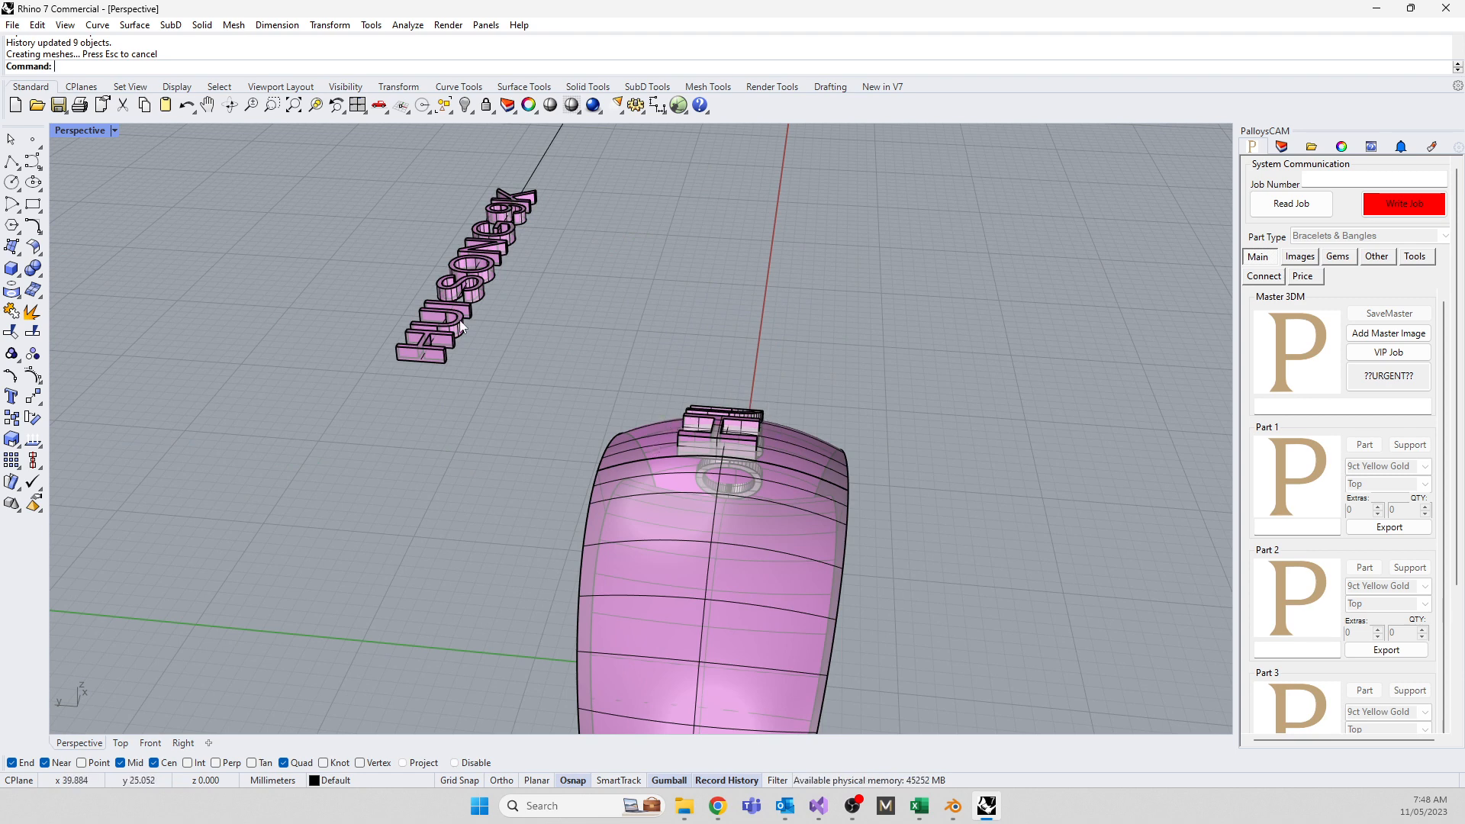
pyautogui.click(530, 173)
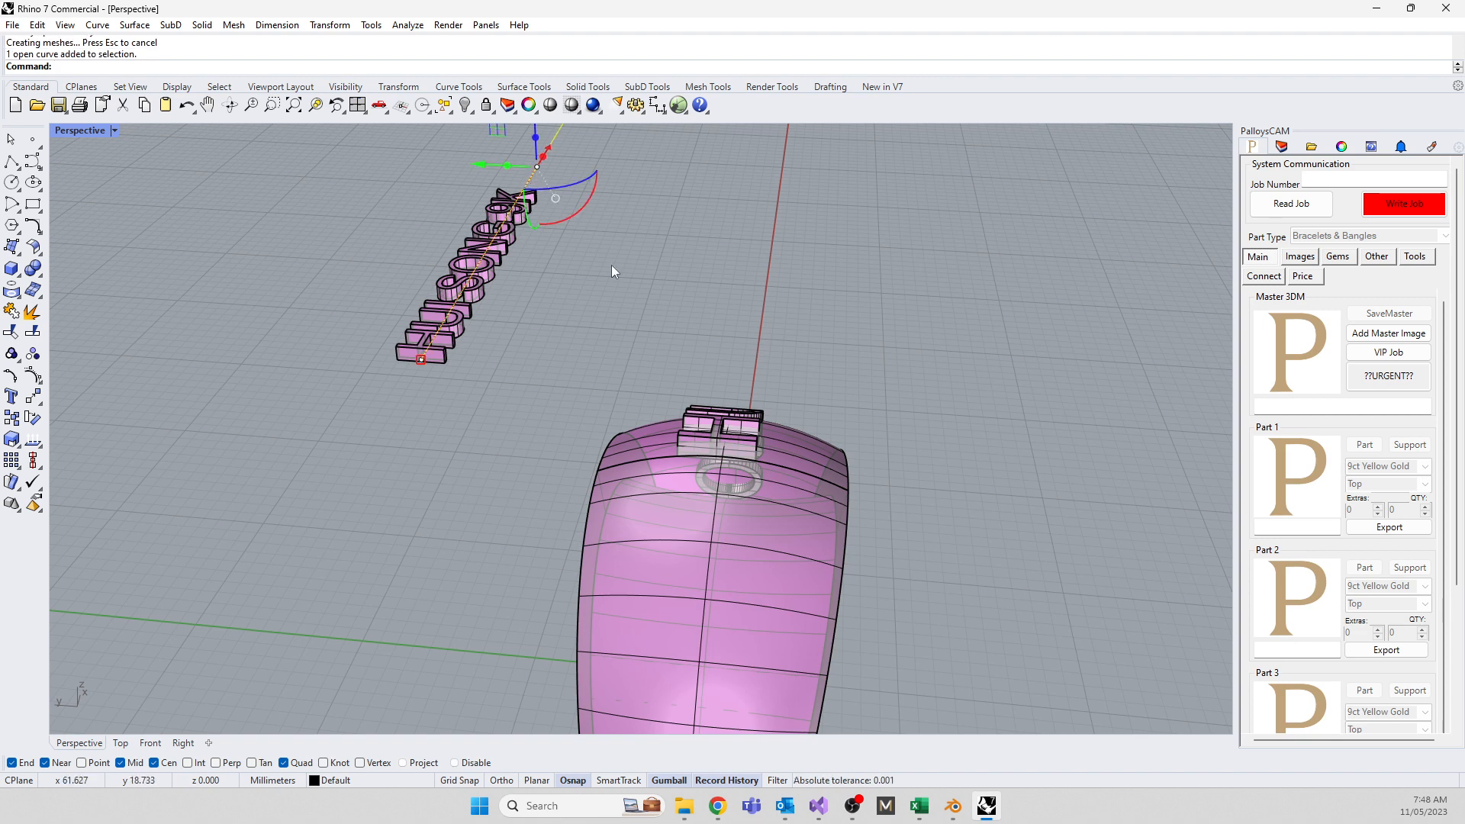
pyautogui.moveTo(647, 392); pyautogui.dragTo(739, 355, button='right')
pyautogui.moveTo(547, 393); pyautogui.dragTo(723, 470, button='right')
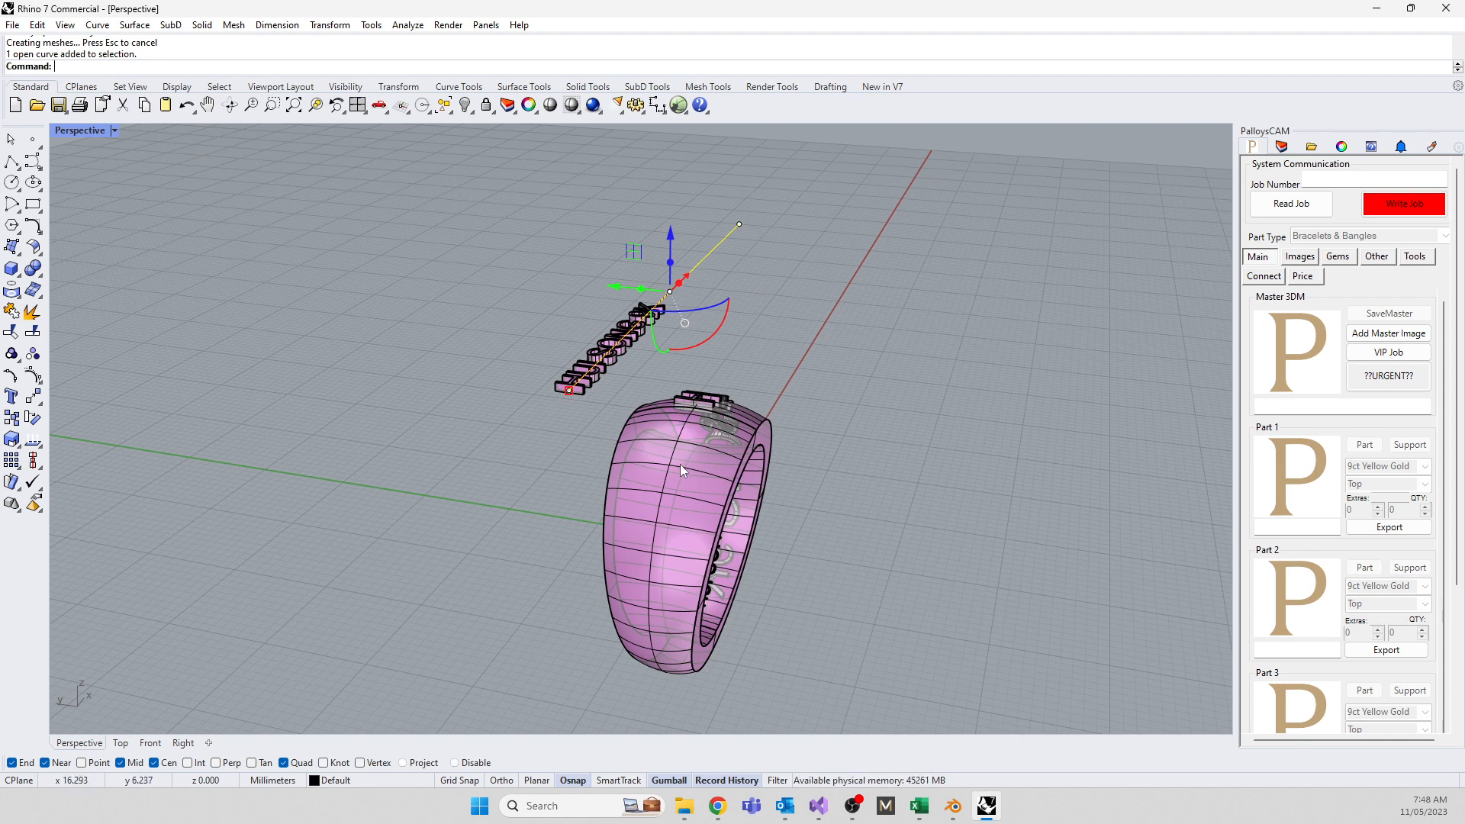
pyautogui.moveTo(682, 463); pyautogui.dragTo(587, 450, button='right')
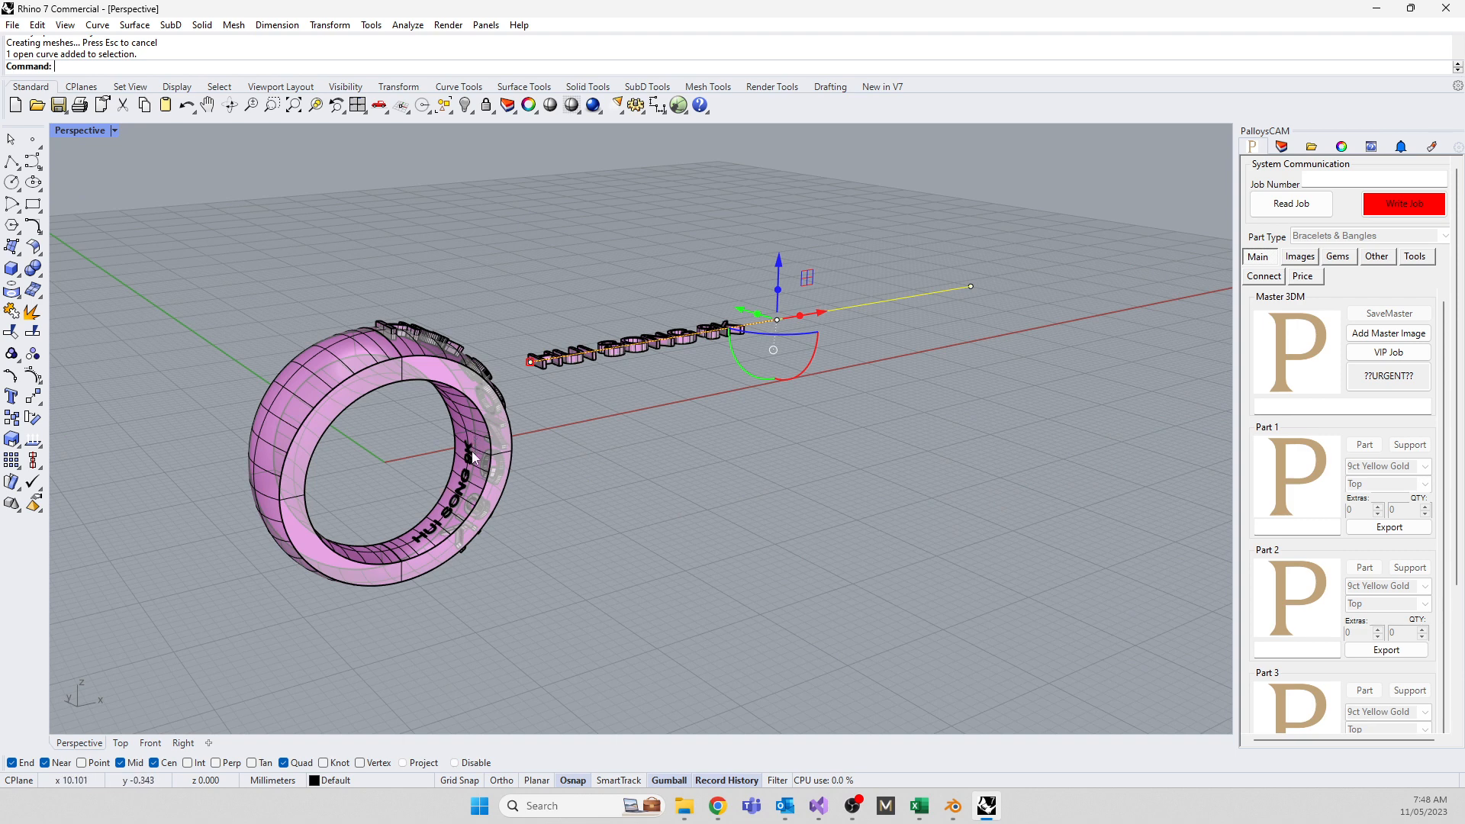
pyautogui.moveTo(611, 484); pyautogui.dragTo(271, 394, button='right')
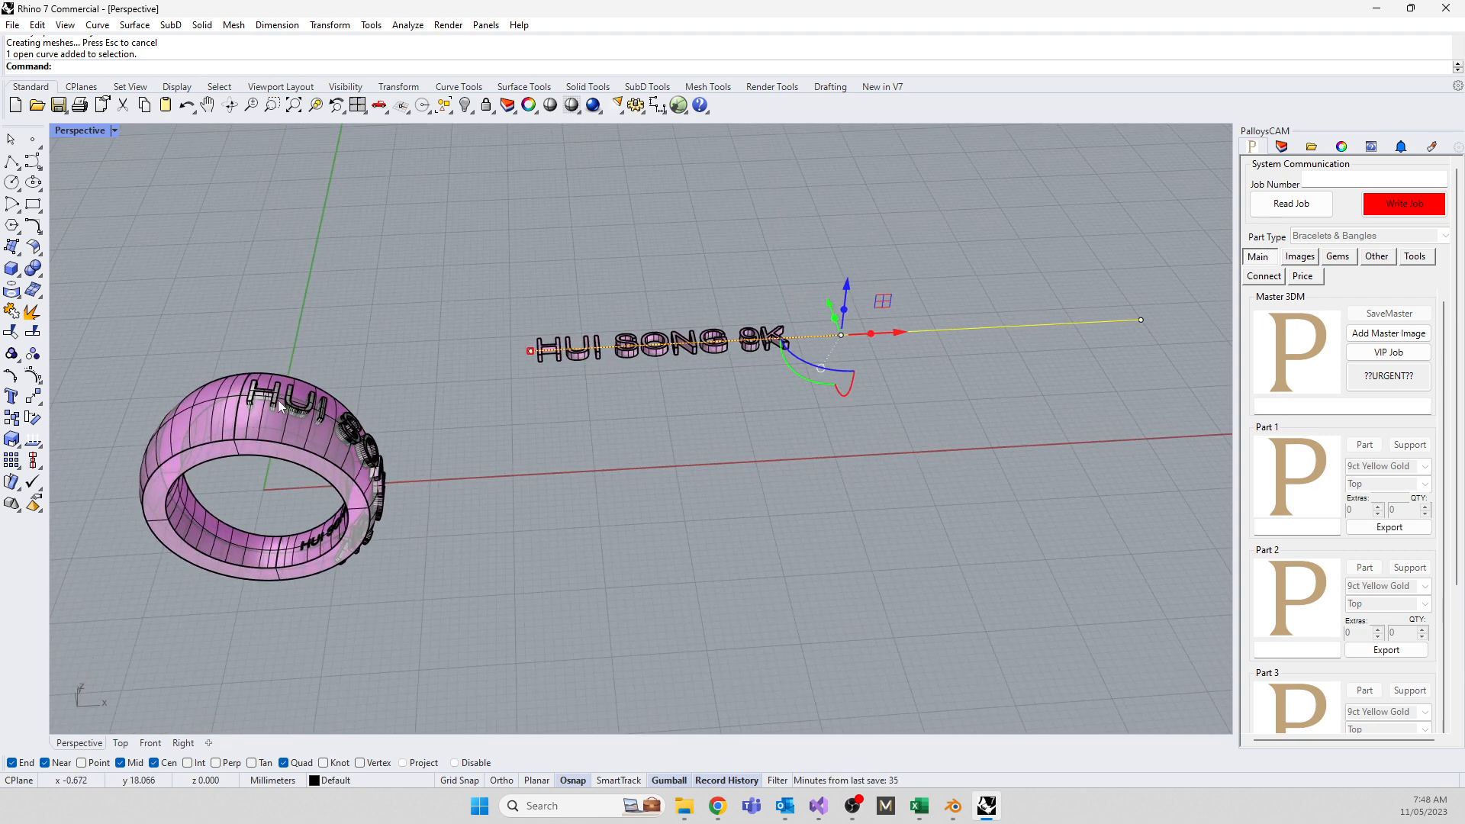
pyautogui.click(377, 399)
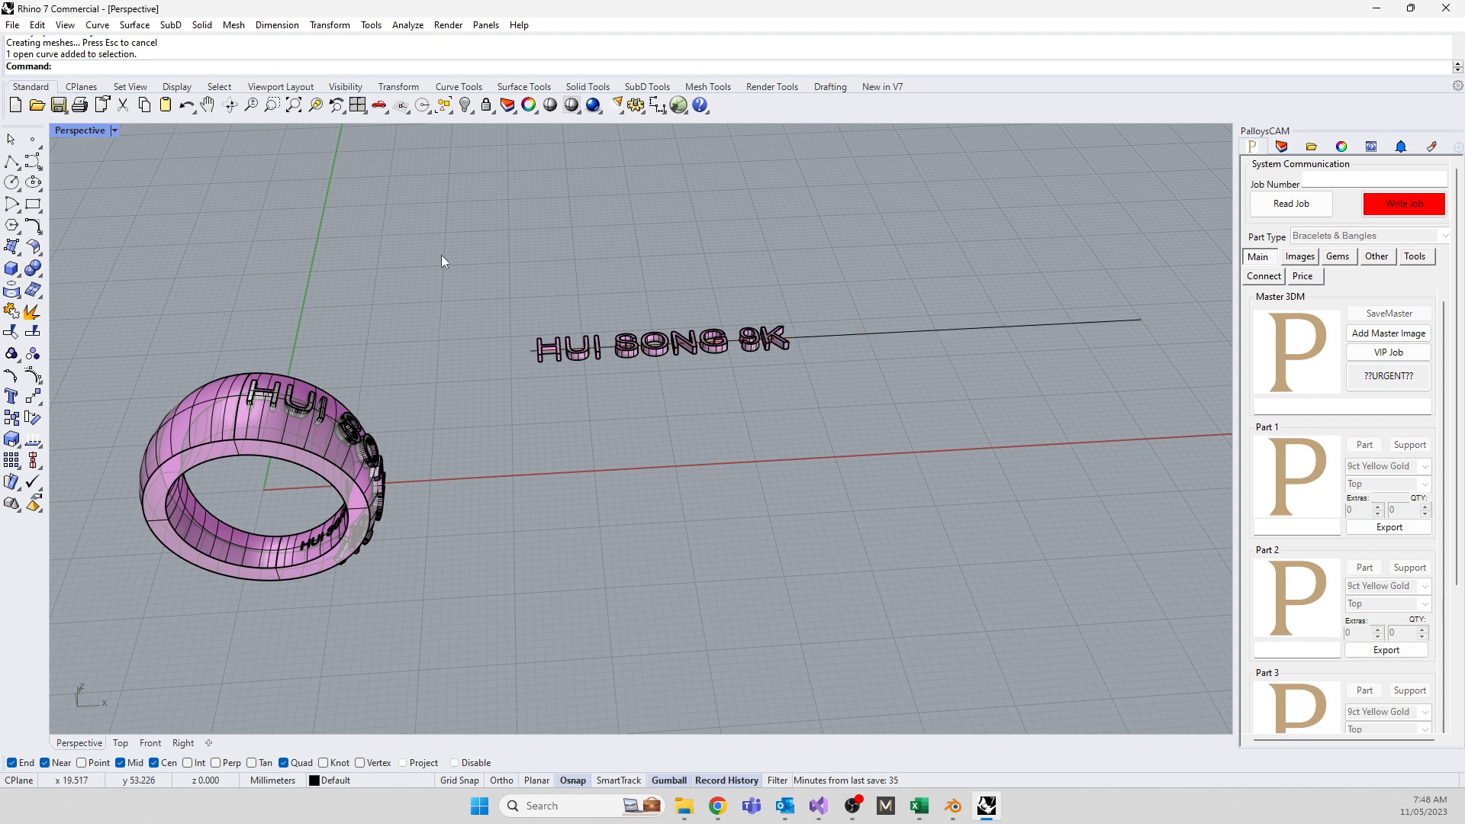
pyautogui.moveTo(441, 254); pyautogui.dragTo(821, 389)
# Delete the letter solids and the raised lettering on the ring, returning to four views
pyautogui.press('Delete')
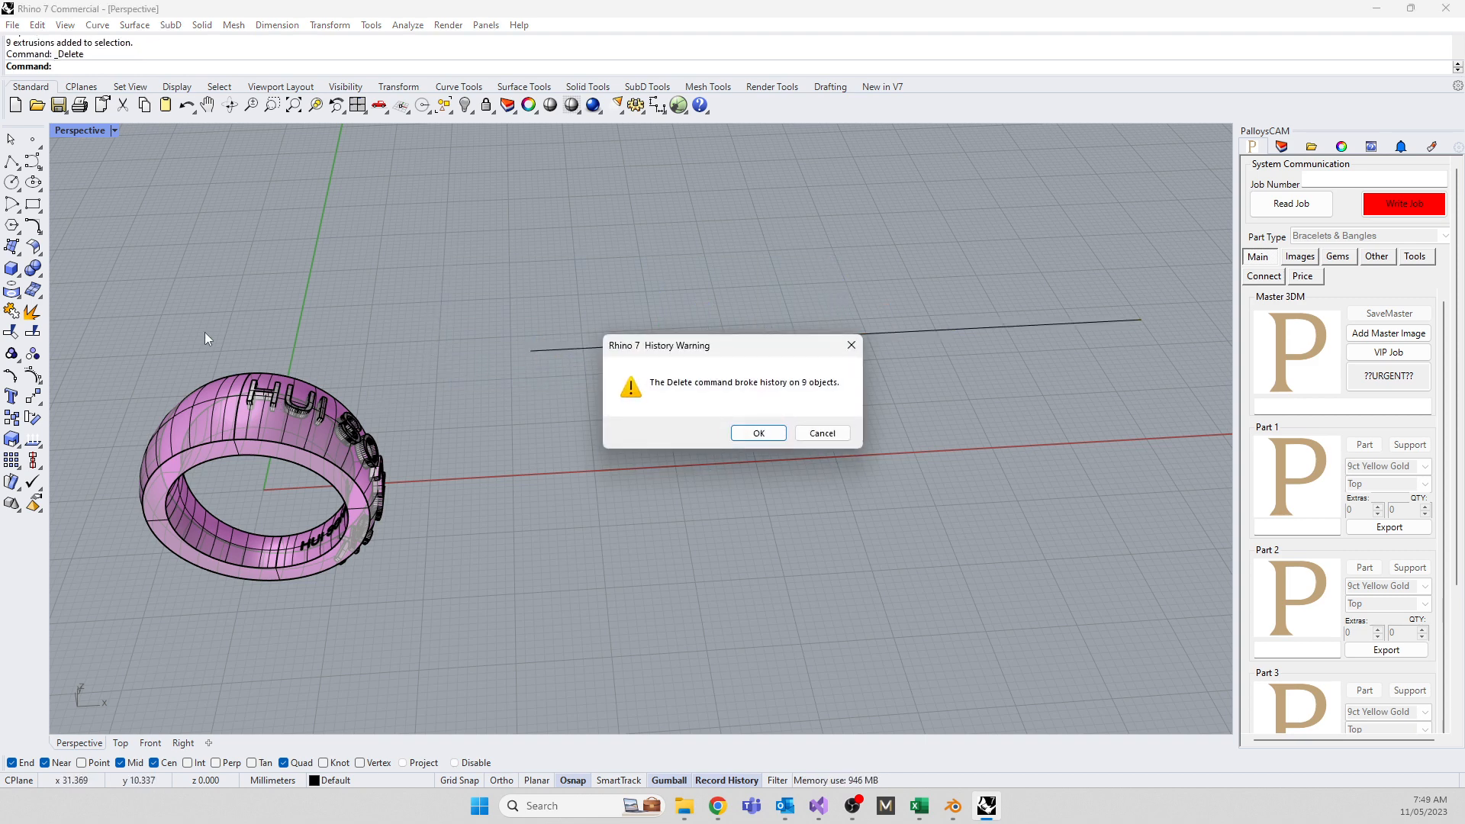
pyautogui.click(830, 441)
pyautogui.moveTo(206, 338); pyautogui.dragTo(467, 607)
pyautogui.press('Delete')
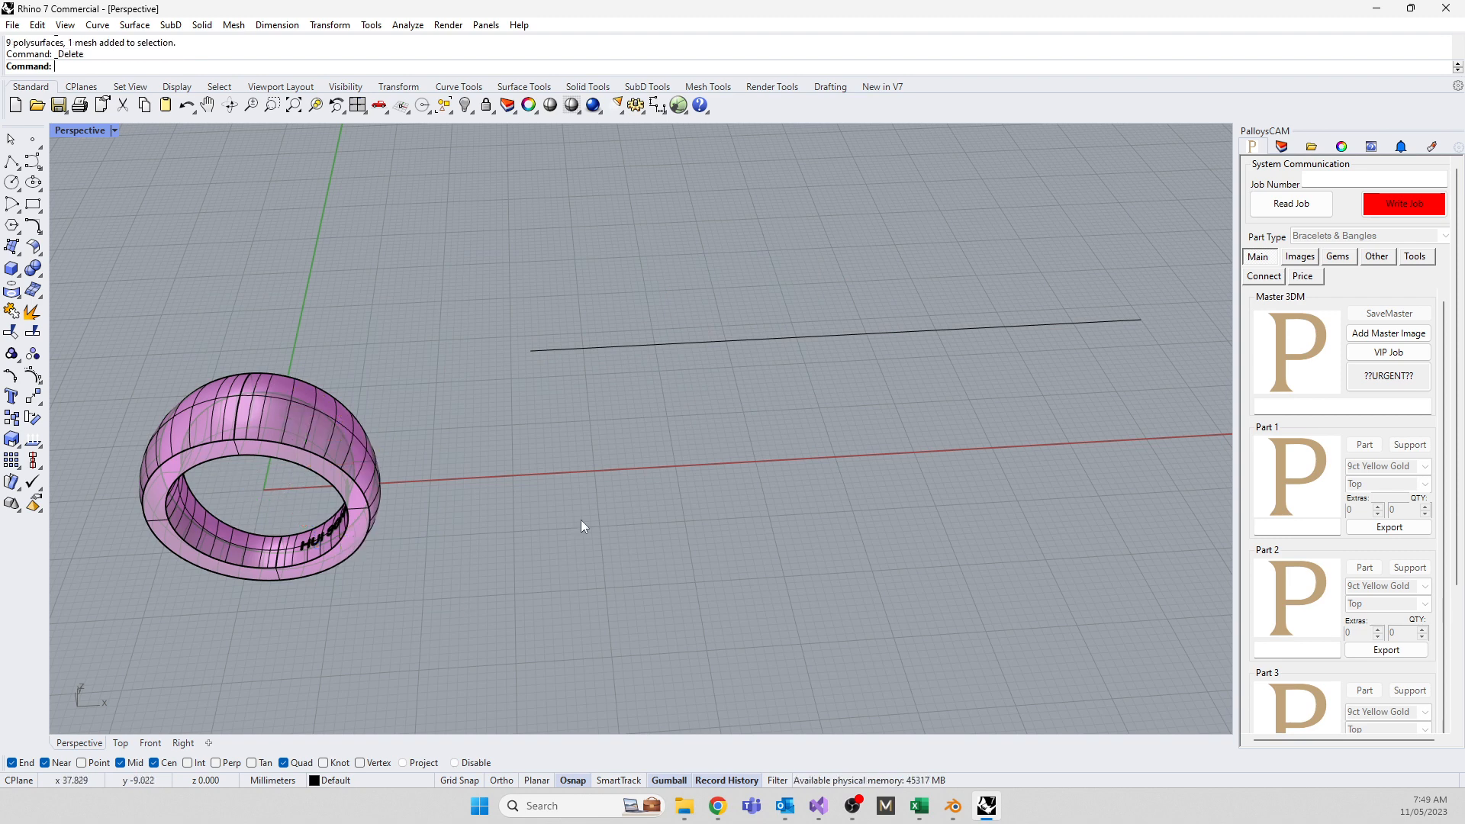
pyautogui.scroll(5, 582, 349)
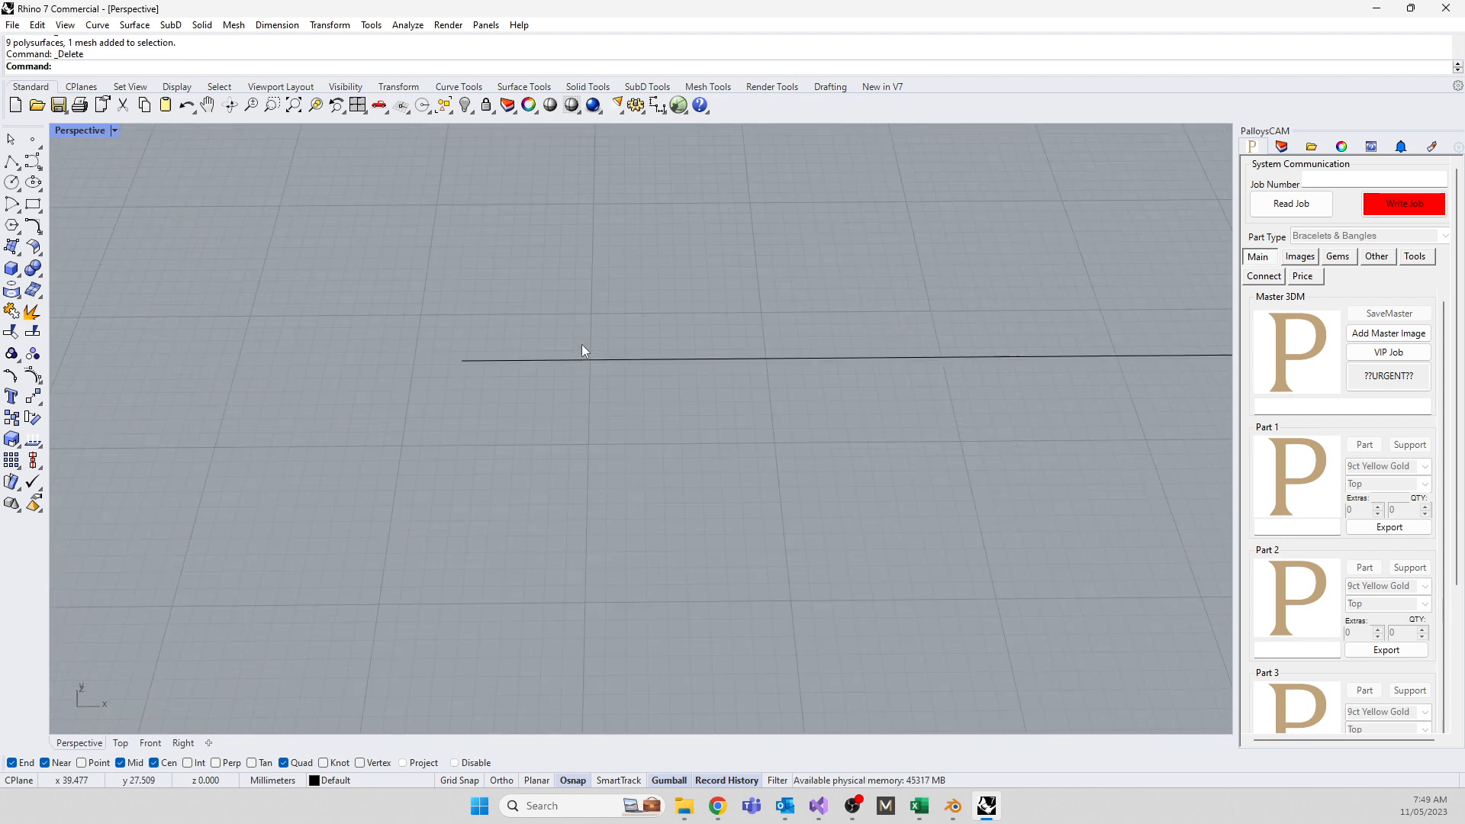
pyautogui.doubleClick(66, 131)
# Draw a small circle centred on the line's left end
pyautogui.write('circle')
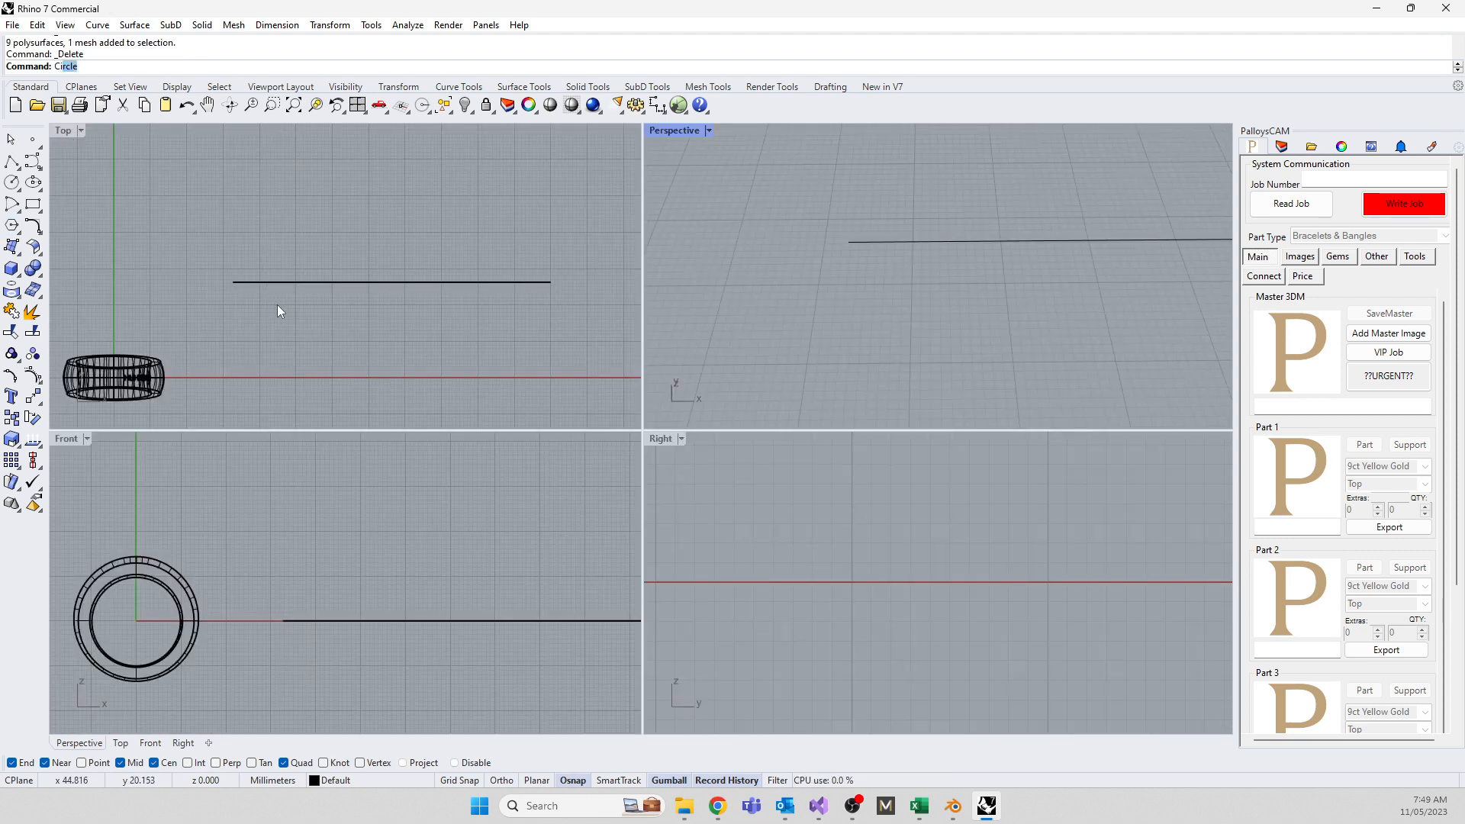
pyautogui.press('Return')
pyautogui.click(234, 282)
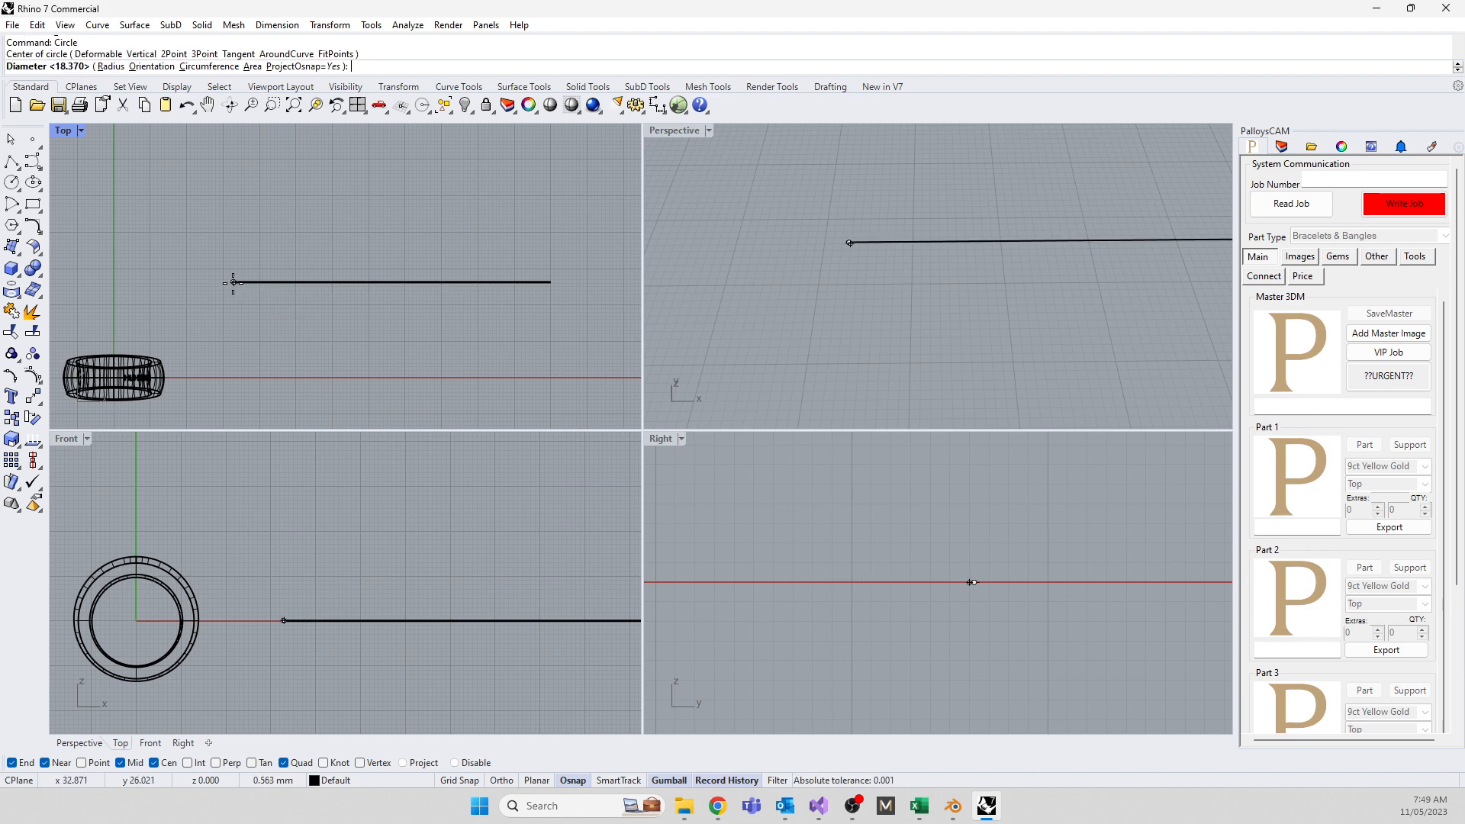
pyautogui.scroll(3, 234, 273)
pyautogui.scroll(3, 235, 272)
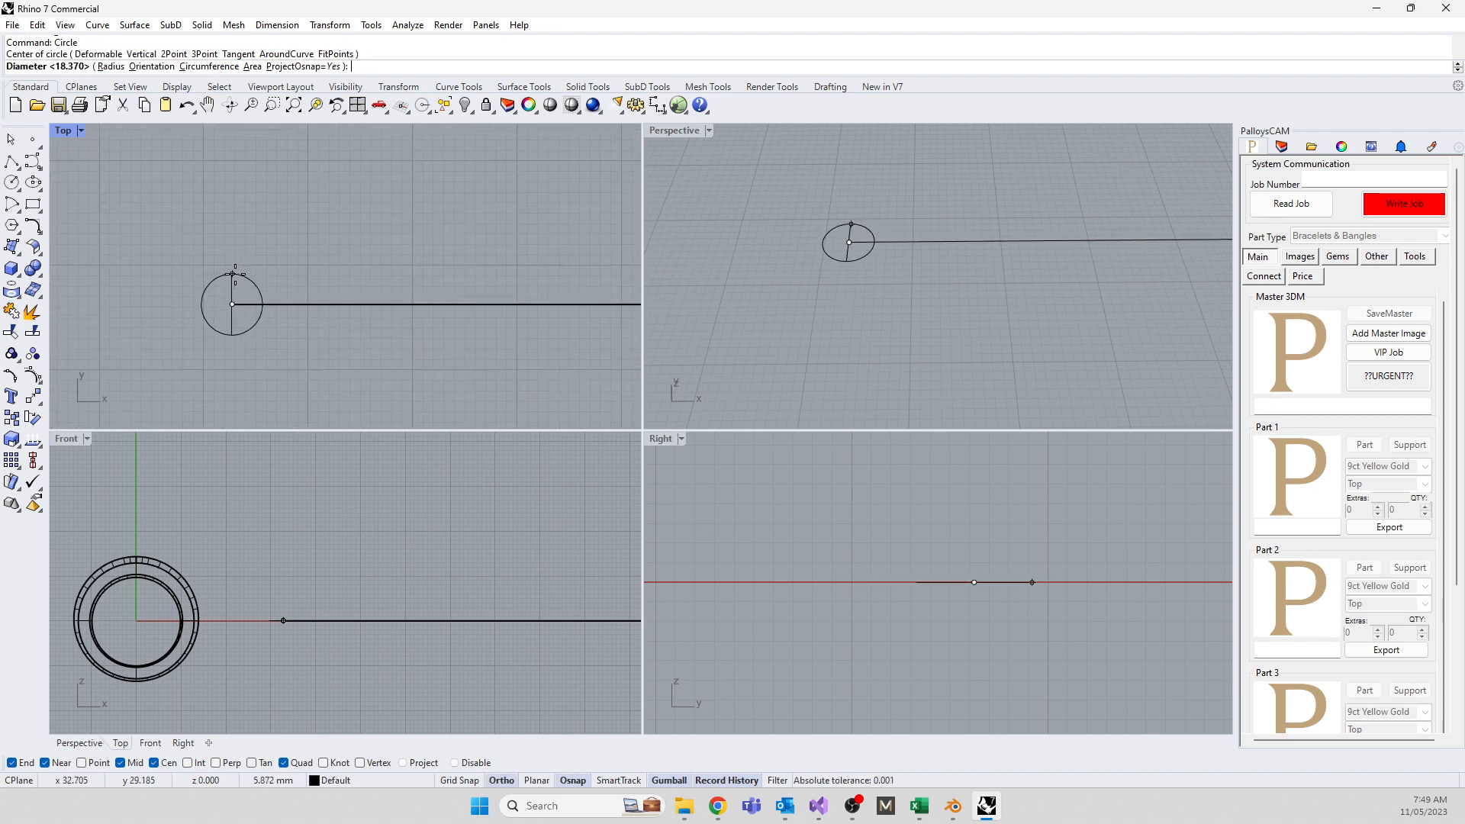
pyautogui.click(231, 275)
# Drag the circle's control points to reshape it into a heart
pyautogui.click(225, 276)
pyautogui.scroll(4, 253, 288)
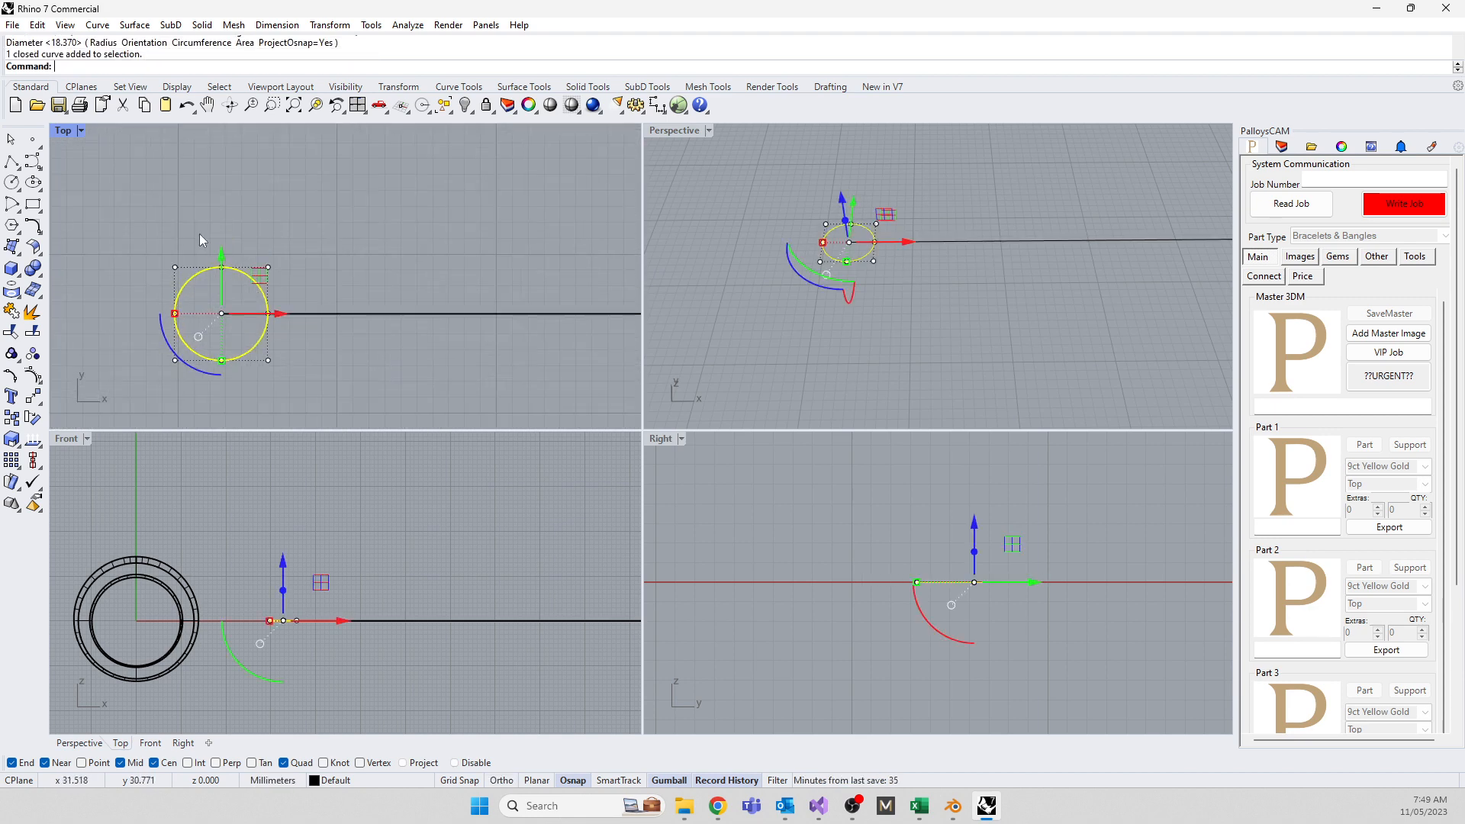
pyautogui.moveTo(203, 235); pyautogui.dragTo(241, 295)
pyautogui.moveTo(224, 240); pyautogui.dragTo(225, 268)
pyautogui.moveTo(206, 324)
pyautogui.mouseDown()
pyautogui.moveTo(235, 384)
pyautogui.moveTo(219, 304)
pyautogui.moveTo(218, 319)
pyautogui.mouseUp()
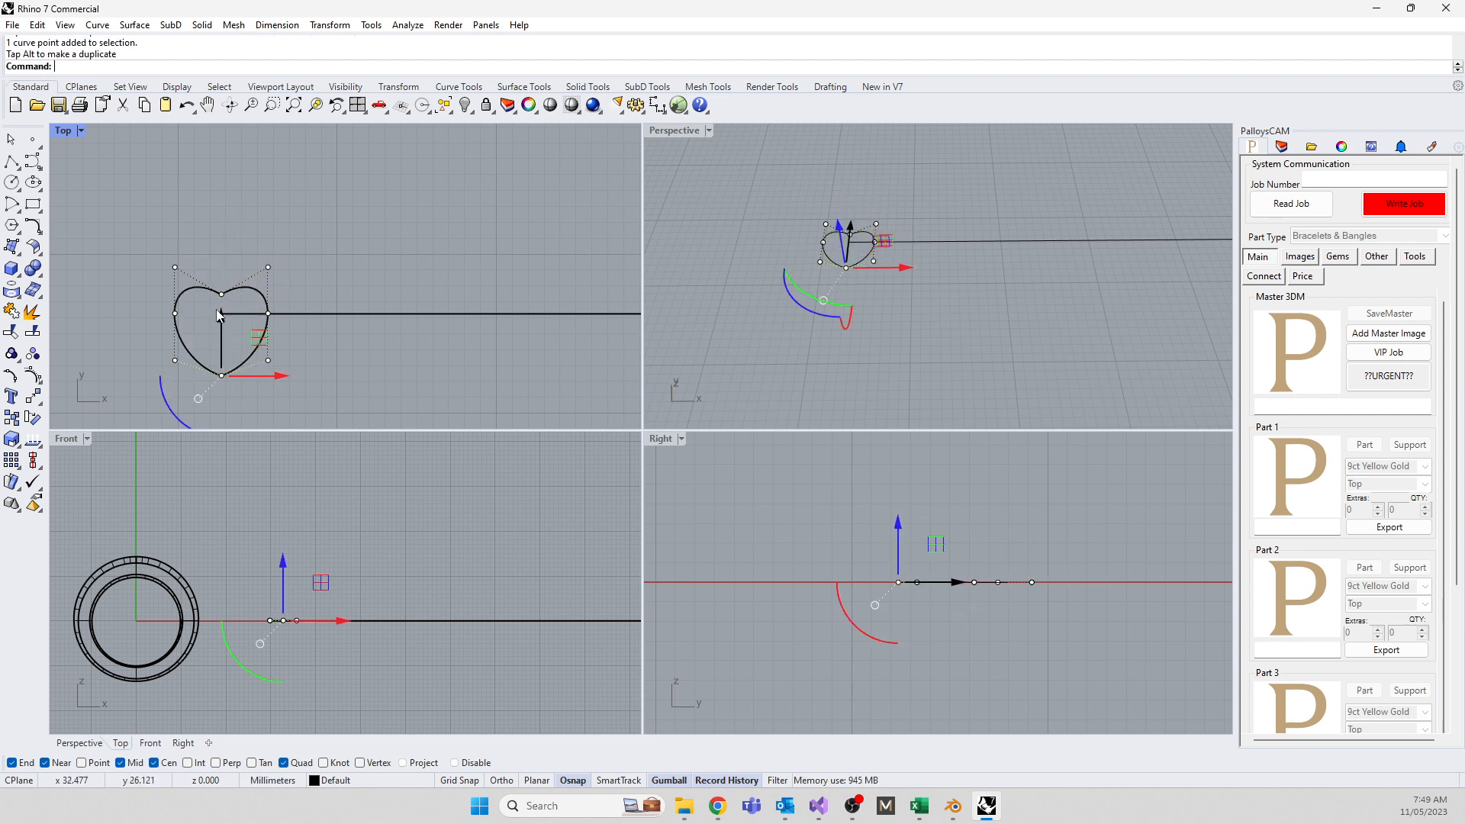
pyautogui.moveTo(149, 245); pyautogui.dragTo(294, 326)
pyautogui.moveTo(222, 231); pyautogui.dragTo(221, 242)
pyautogui.click(245, 230)
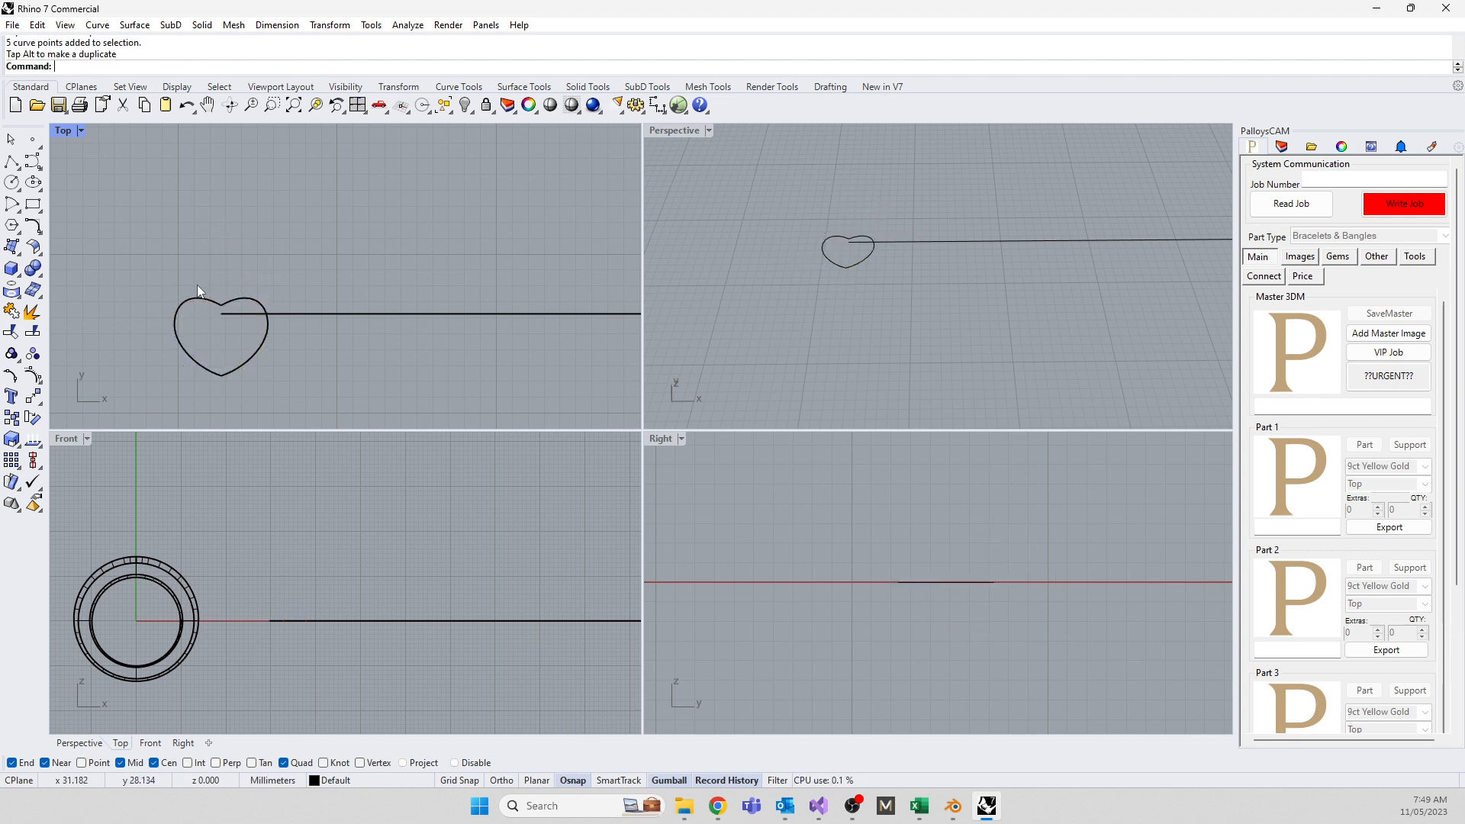
# Move the heart onto the line's end and ExtrudeCrv it 1.3551 mm to both sides
pyautogui.click(199, 298)
pyautogui.moveTo(231, 285); pyautogui.dragTo(231, 262)
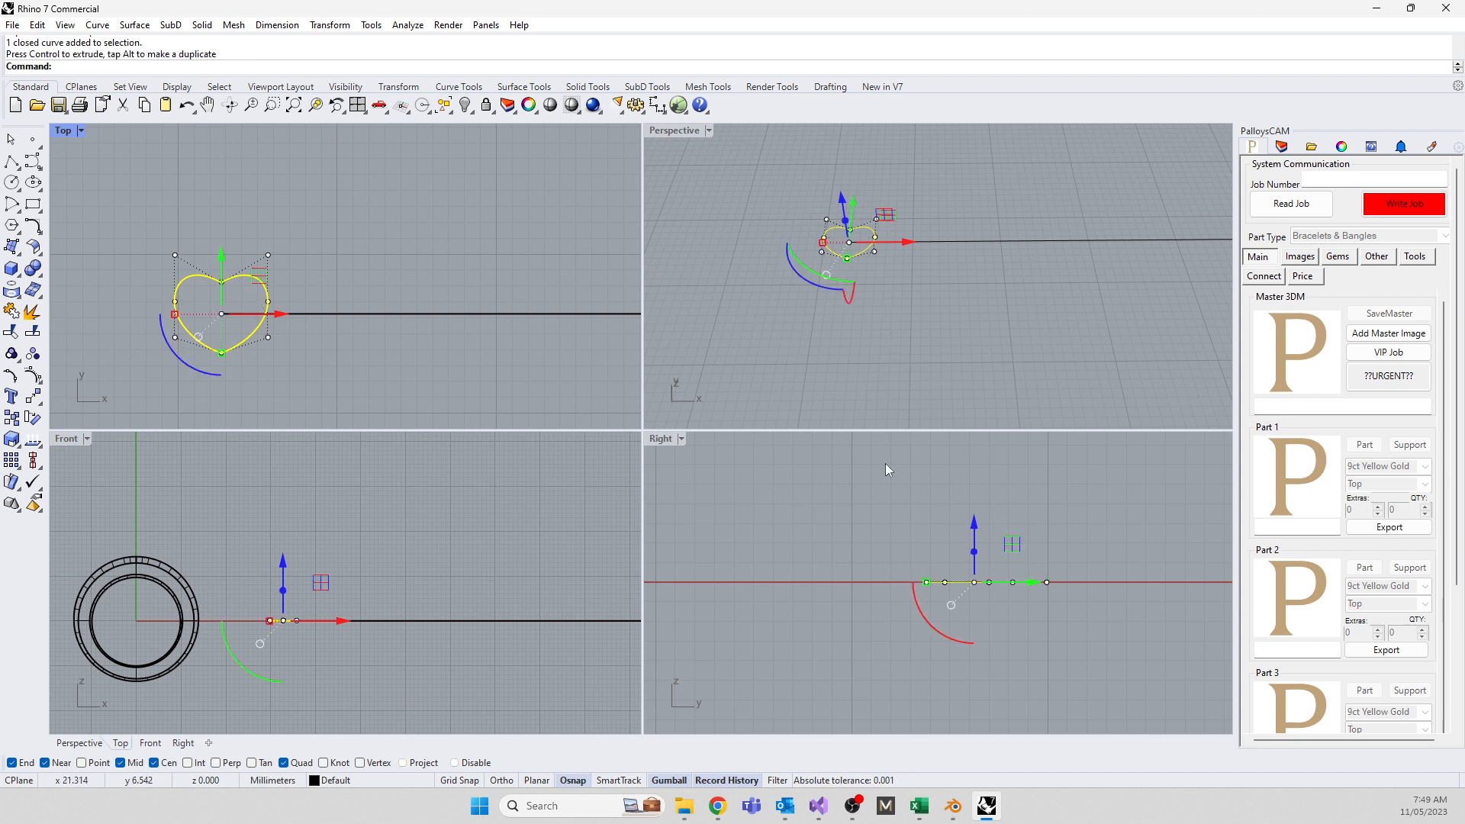
pyautogui.write('ExtrudeCrv')
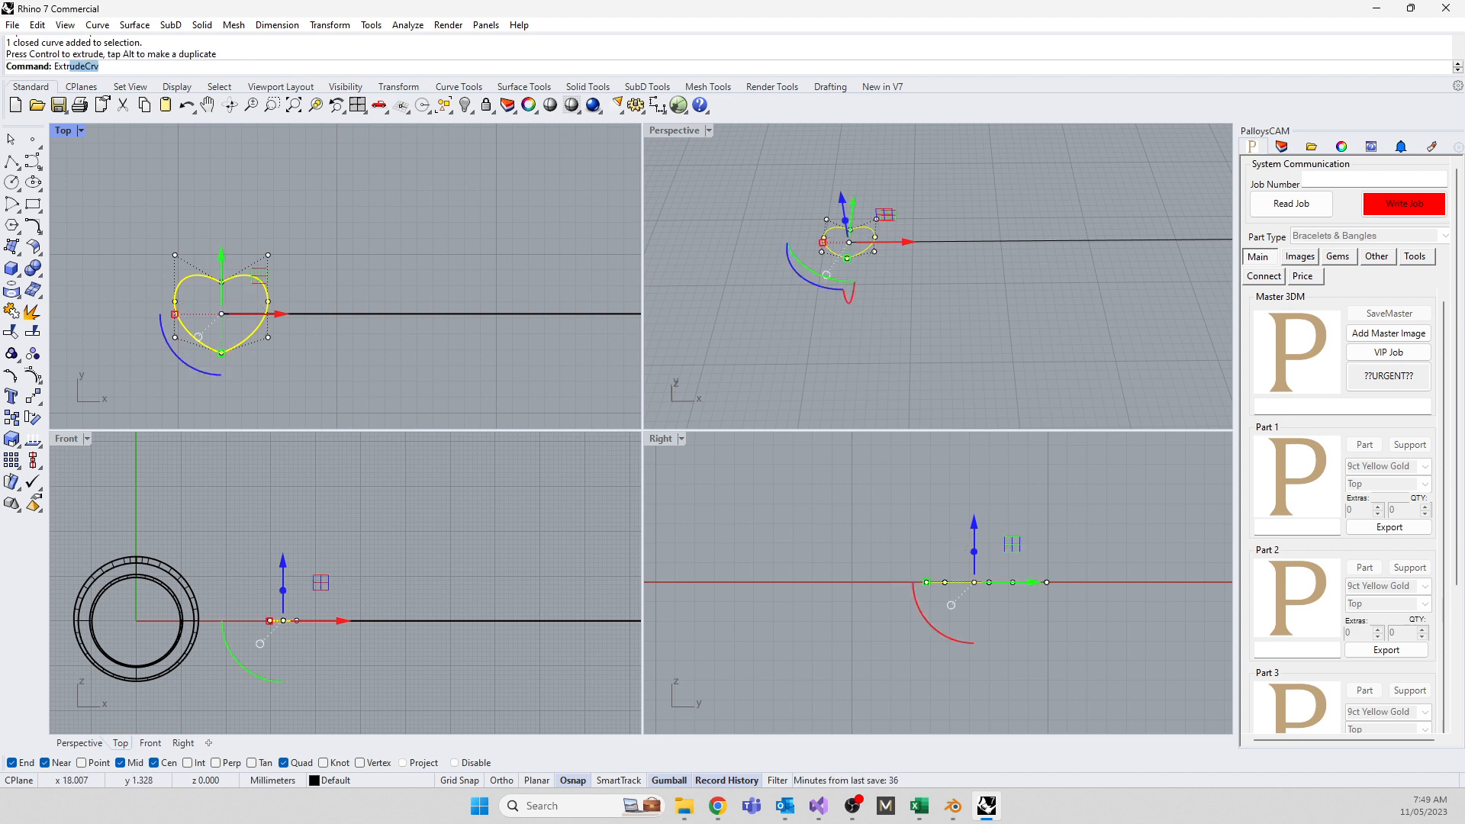
pyautogui.press('Return')
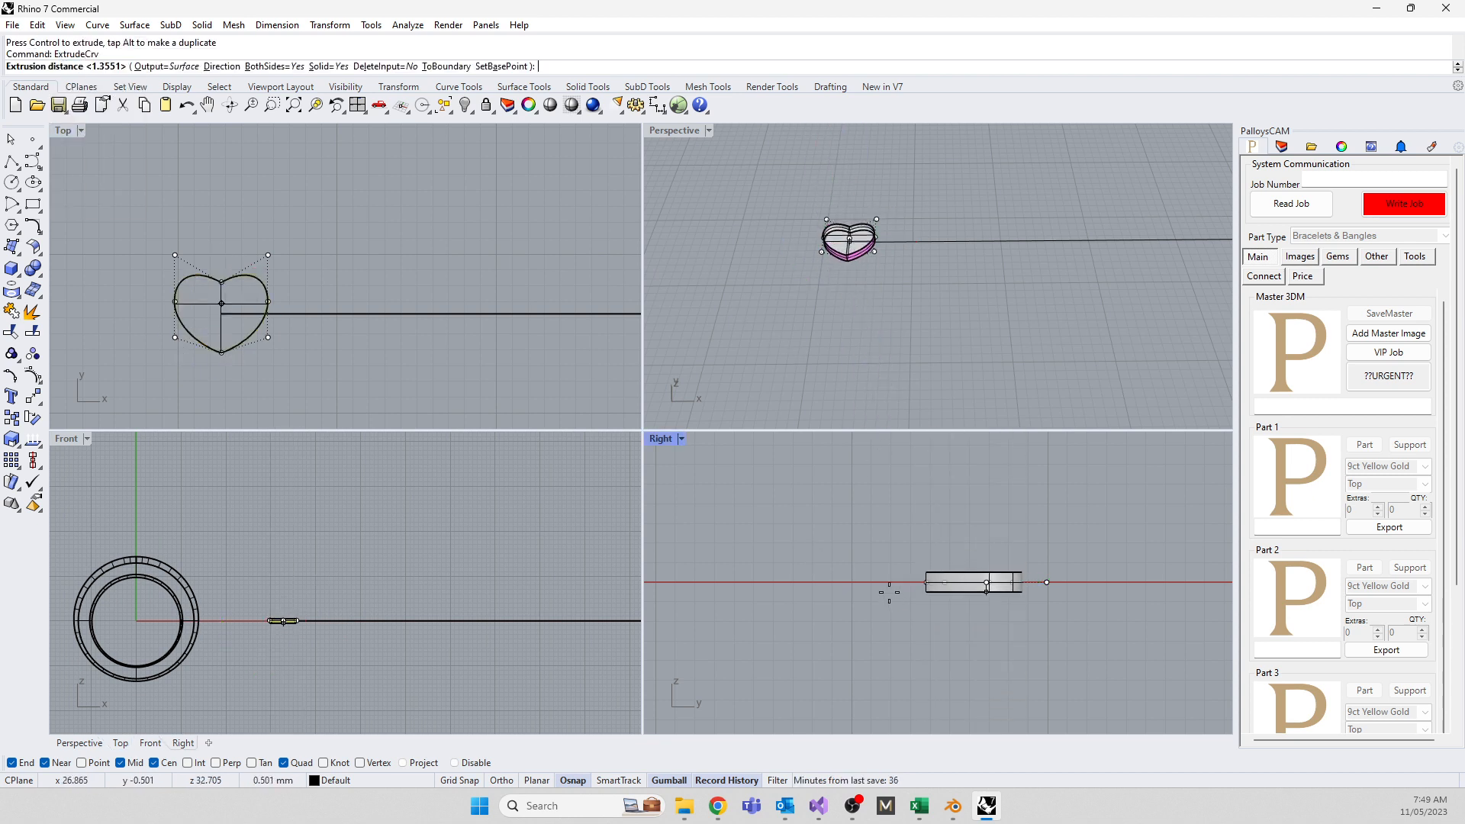
pyautogui.click(889, 594)
# Deselect, then pick the heart solid rather than its curve in the Top view
pyautogui.press('Escape')
pyautogui.scroll(-2, 344, 282)
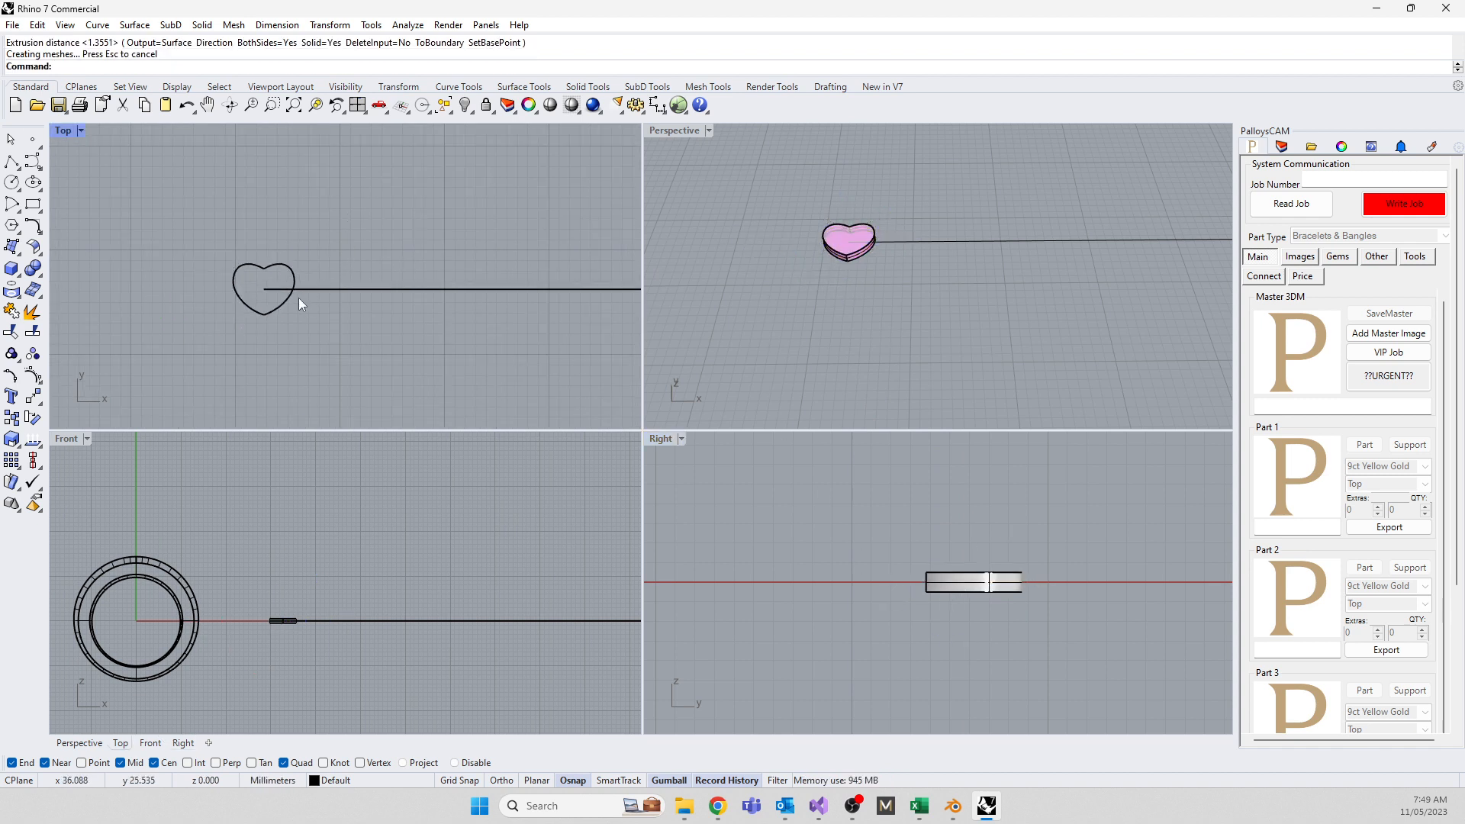
pyautogui.click(271, 313)
pyautogui.click(320, 365)
pyautogui.scroll(-3, 305, 367)
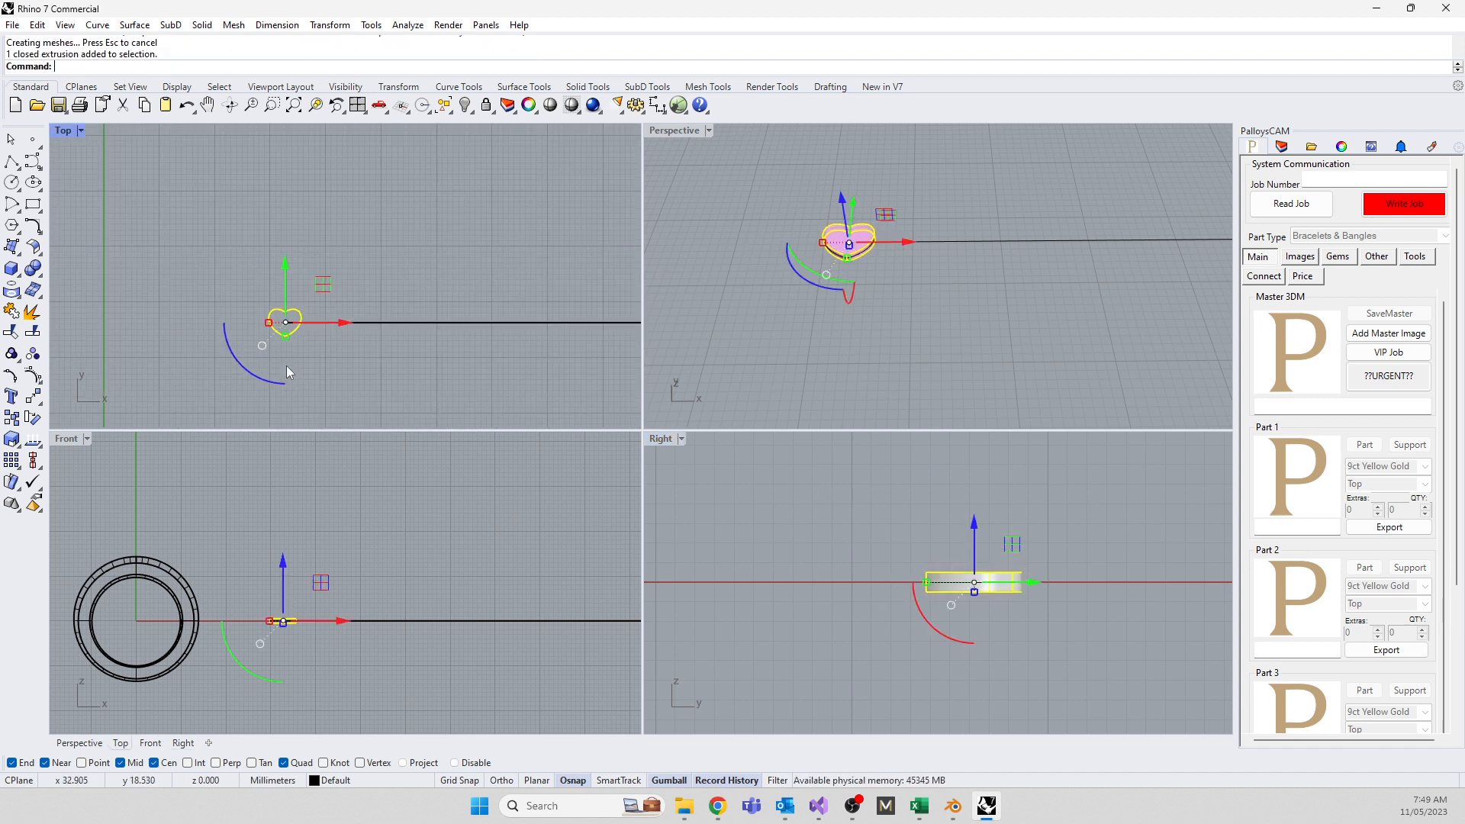
# Copy the heart seven times at even spacing along the straight line
pyautogui.write('opyToClipboard')
pyautogui.press('Return')
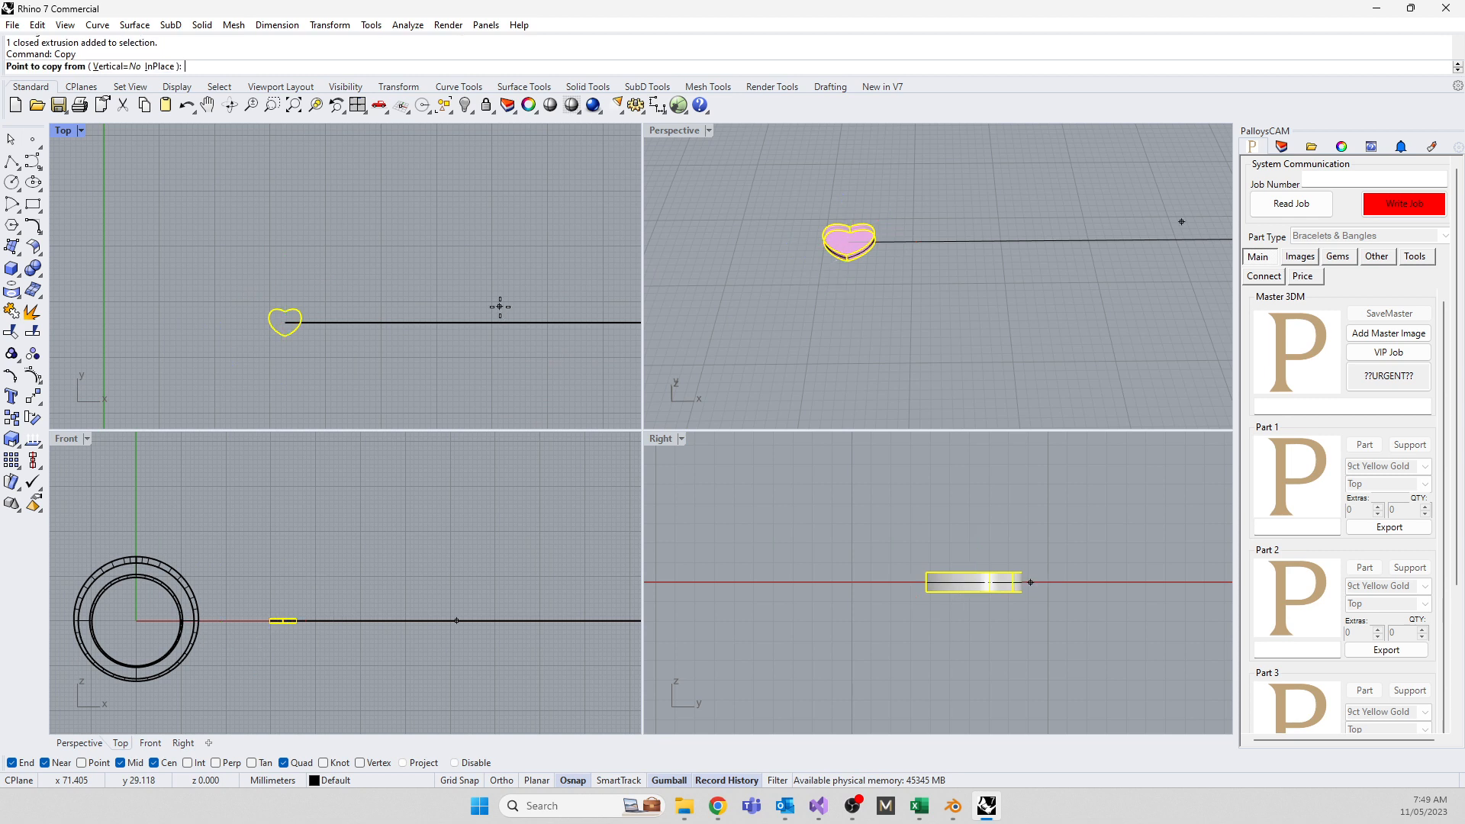
pyautogui.click(196, 204)
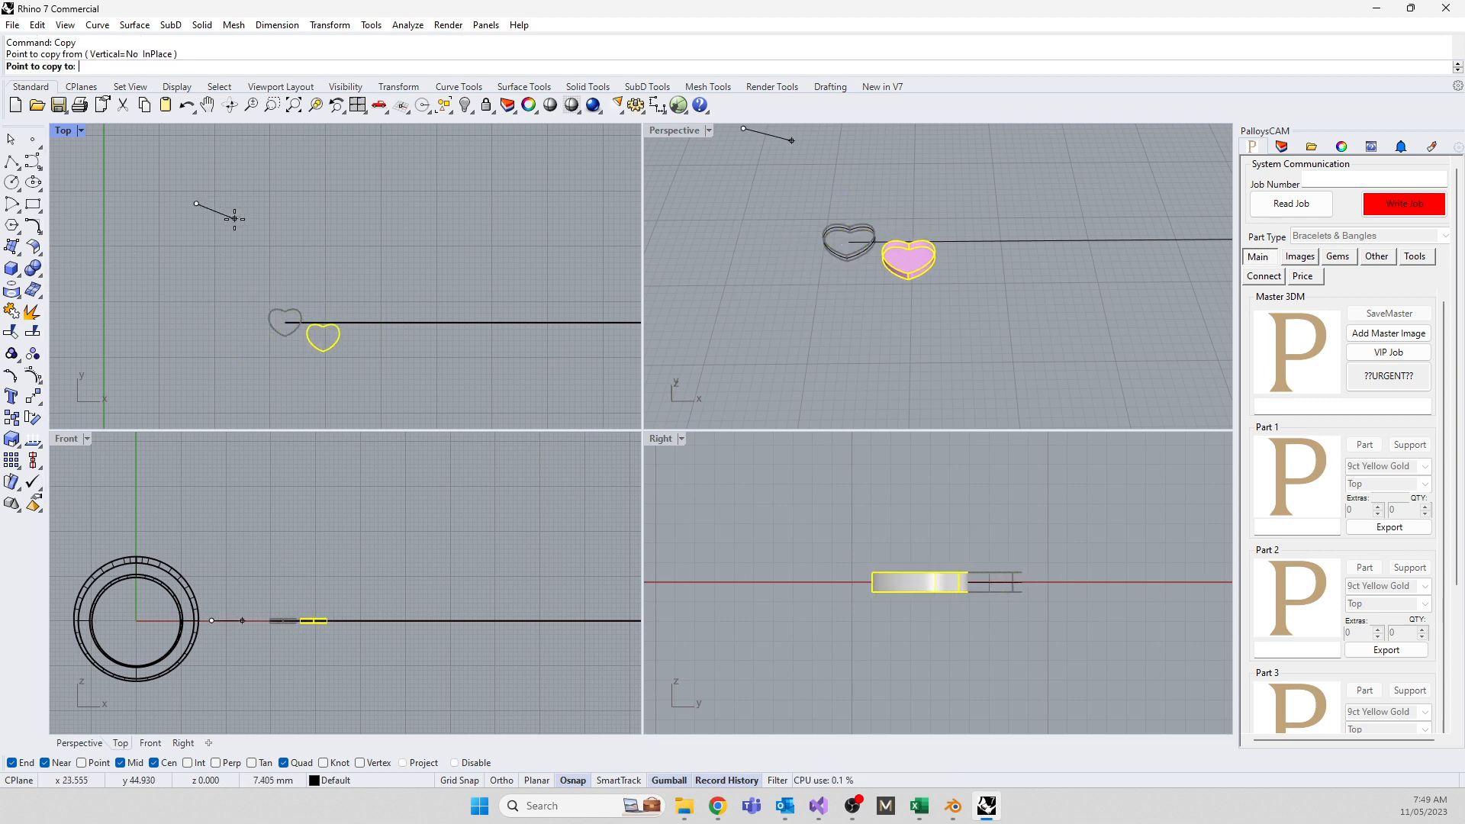
pyautogui.click(231, 214)
pyautogui.click(269, 202)
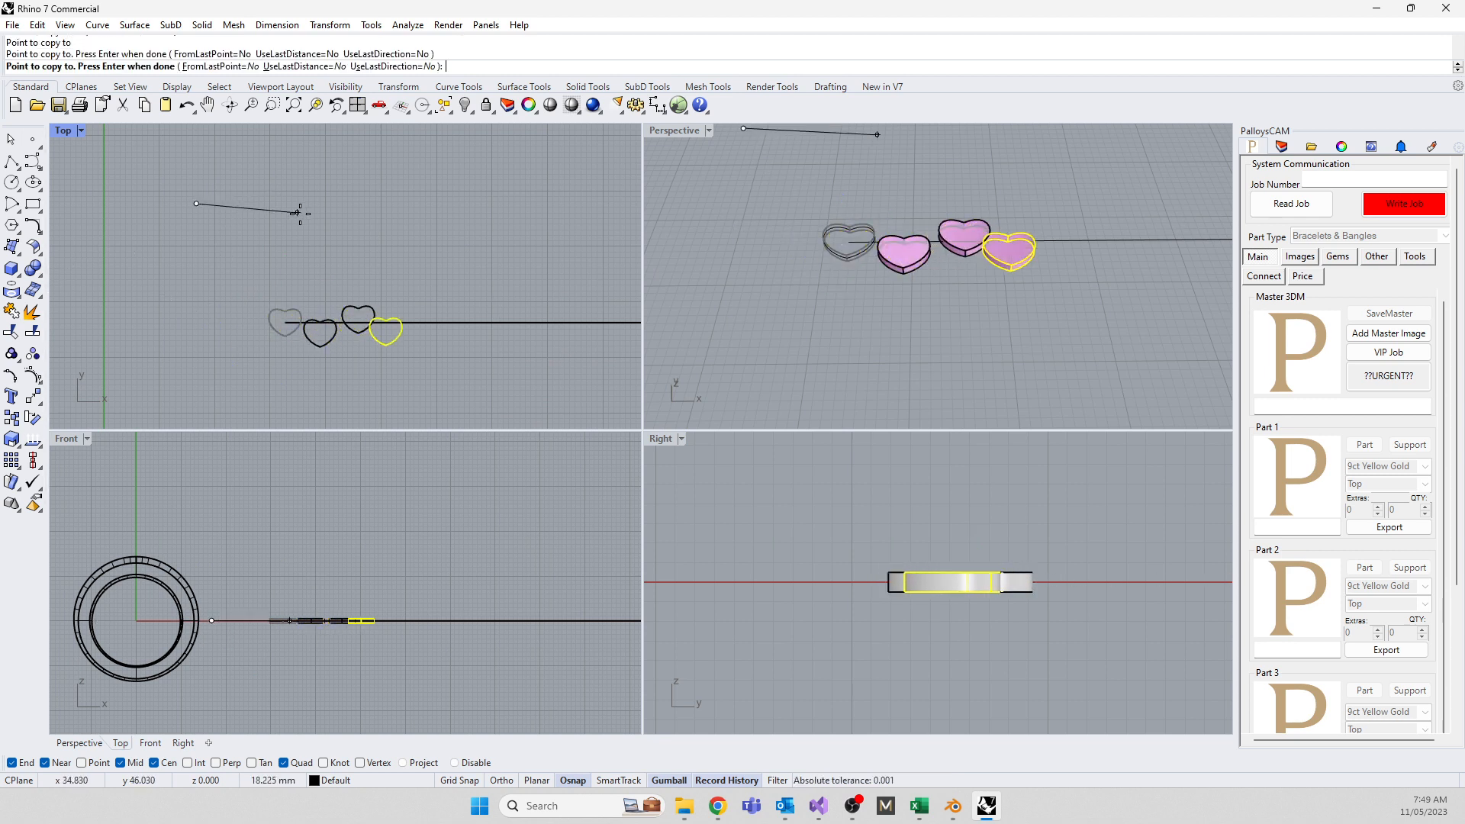
pyautogui.click(309, 211)
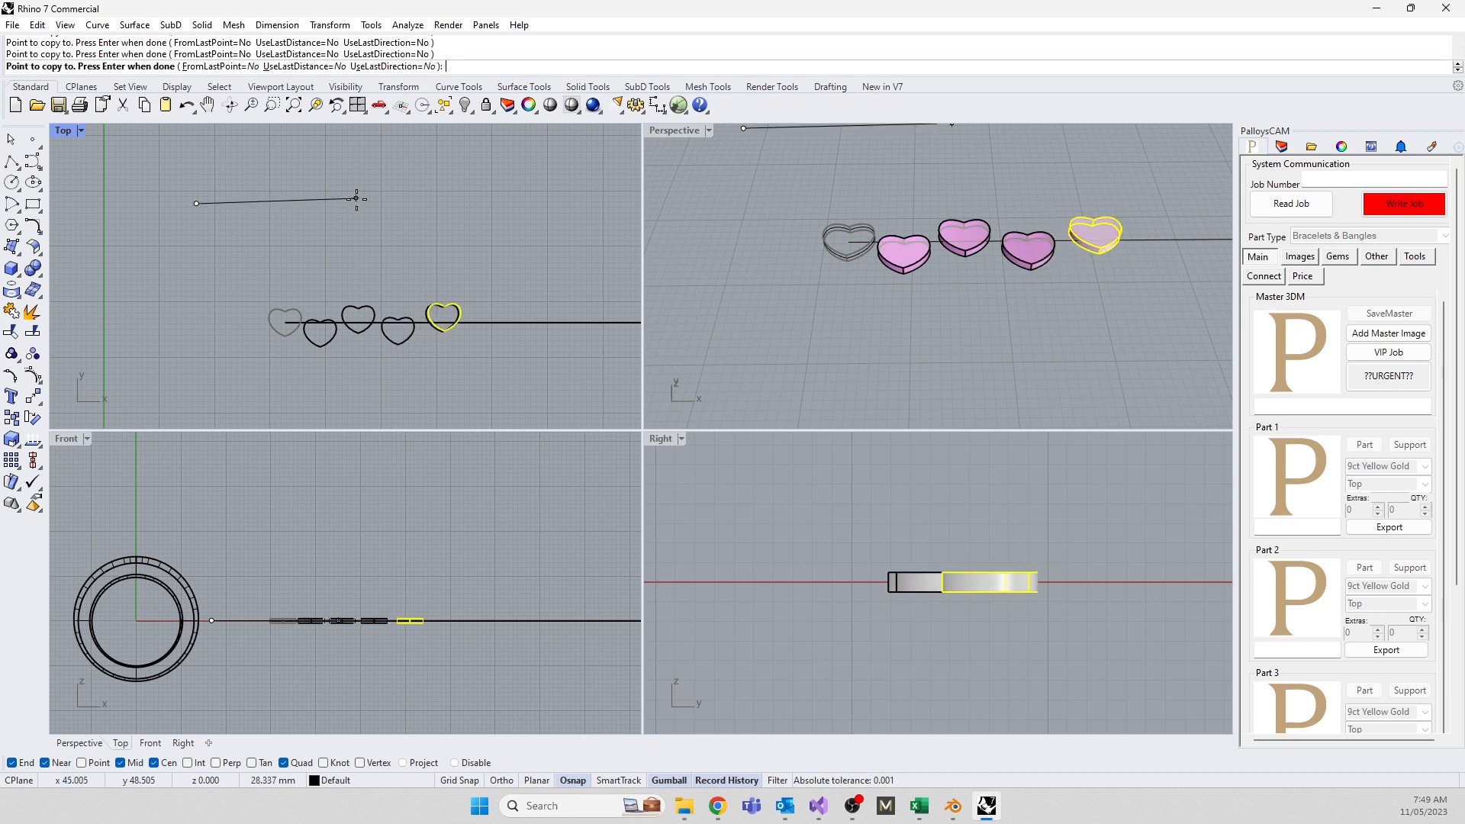
pyautogui.click(354, 200)
pyautogui.click(388, 214)
pyautogui.click(434, 200)
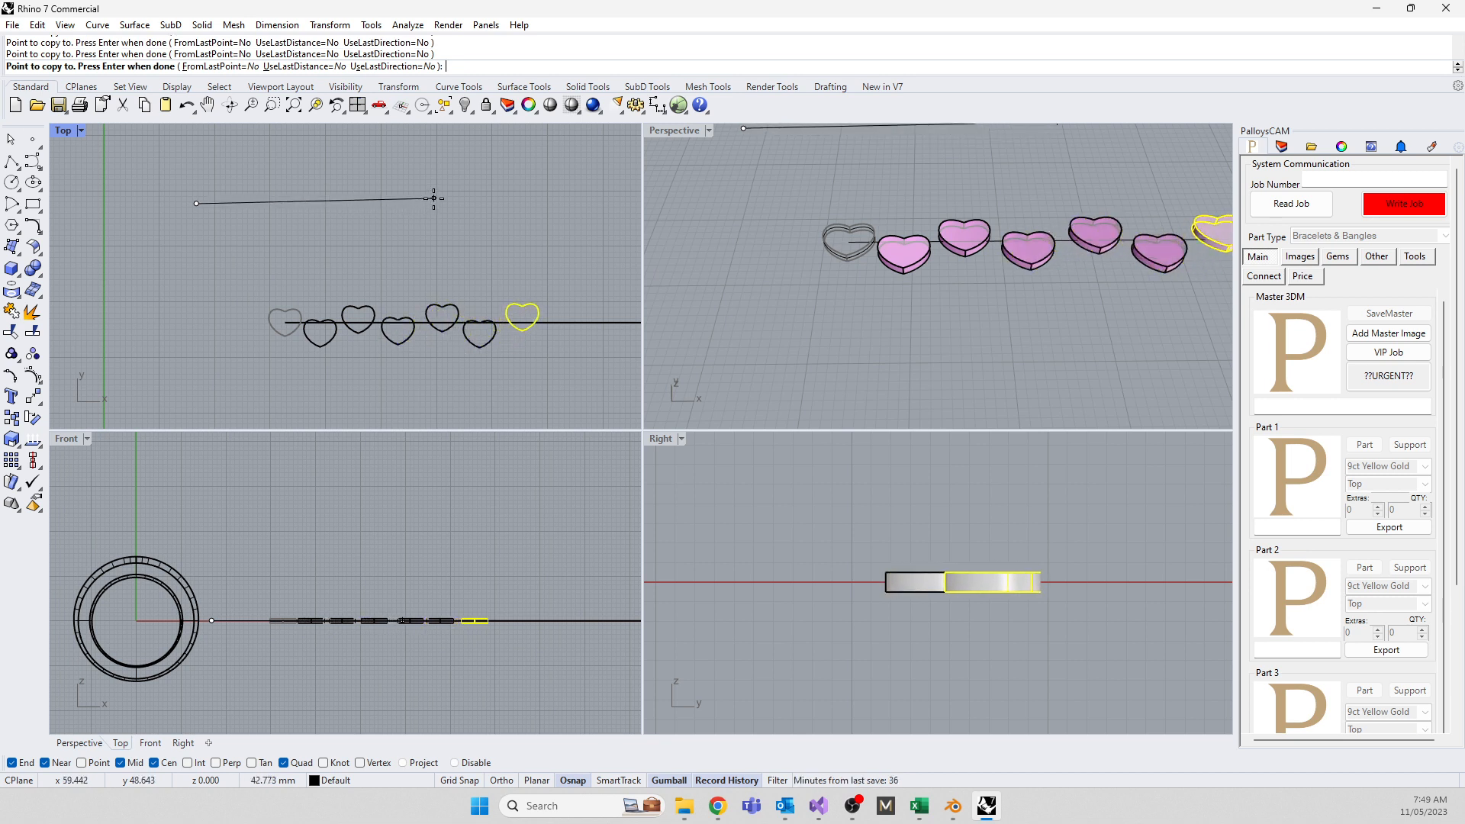
pyautogui.click(473, 214)
pyautogui.rightClick(473, 215)
# Rotate two of the hearts to new angles with the gumball, accepting the history warnings
pyautogui.scroll(-4, 458, 215)
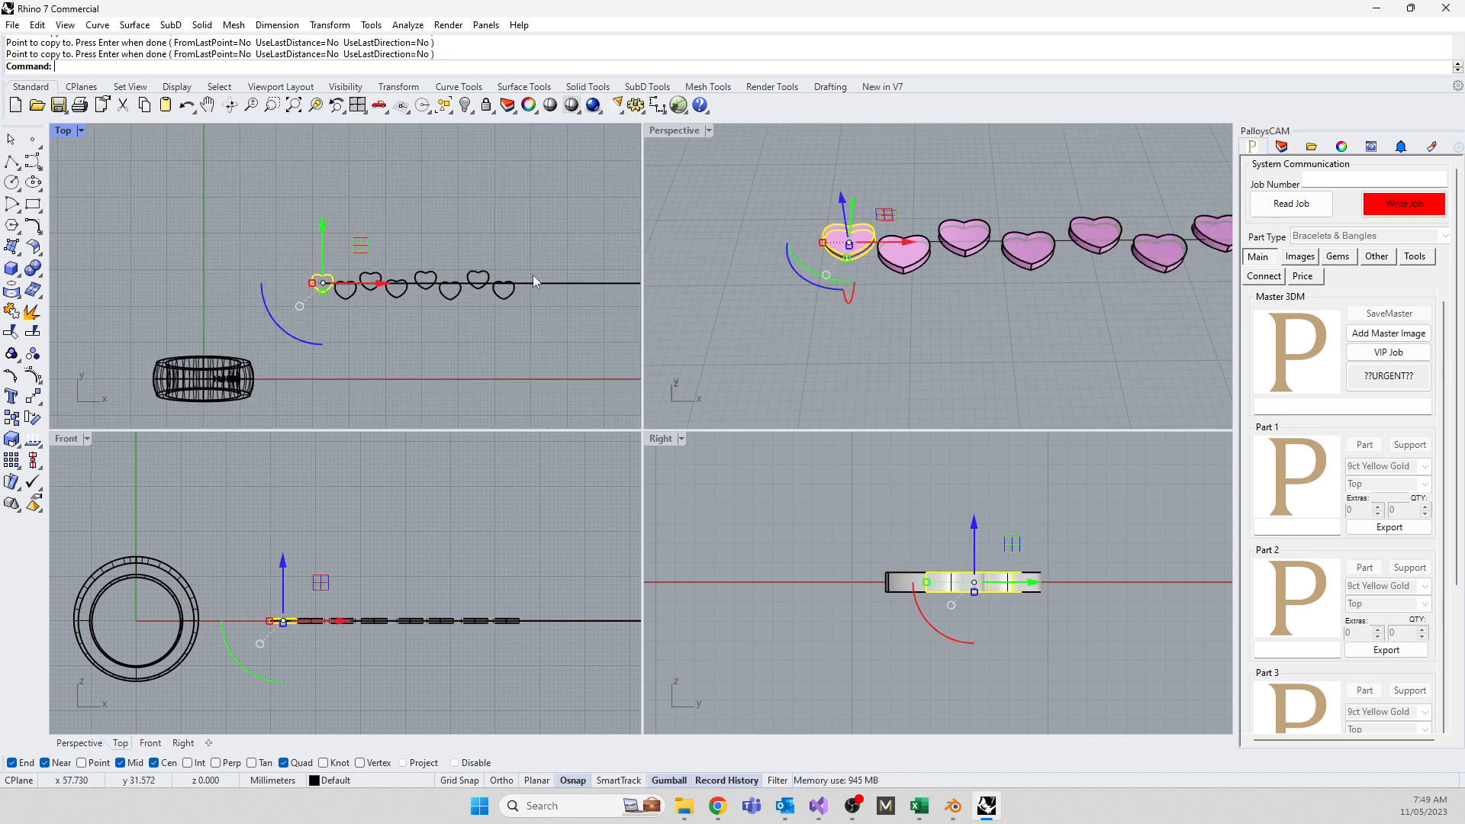
pyautogui.moveTo(466, 281); pyautogui.dragTo(354, 314, button='right')
pyautogui.scroll(6, 352, 313)
pyautogui.click(324, 351)
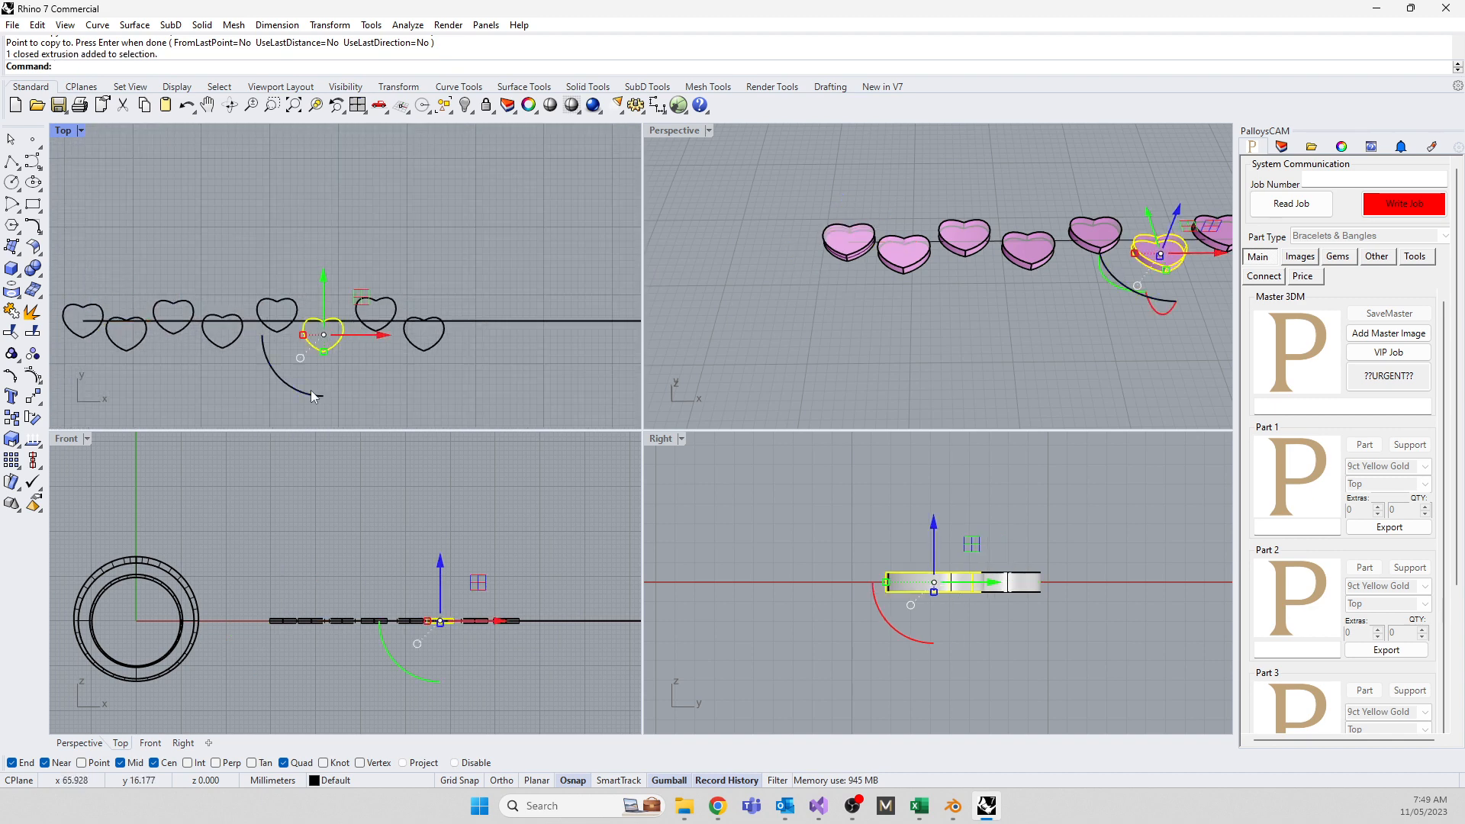
pyautogui.moveTo(306, 392); pyautogui.dragTo(272, 368)
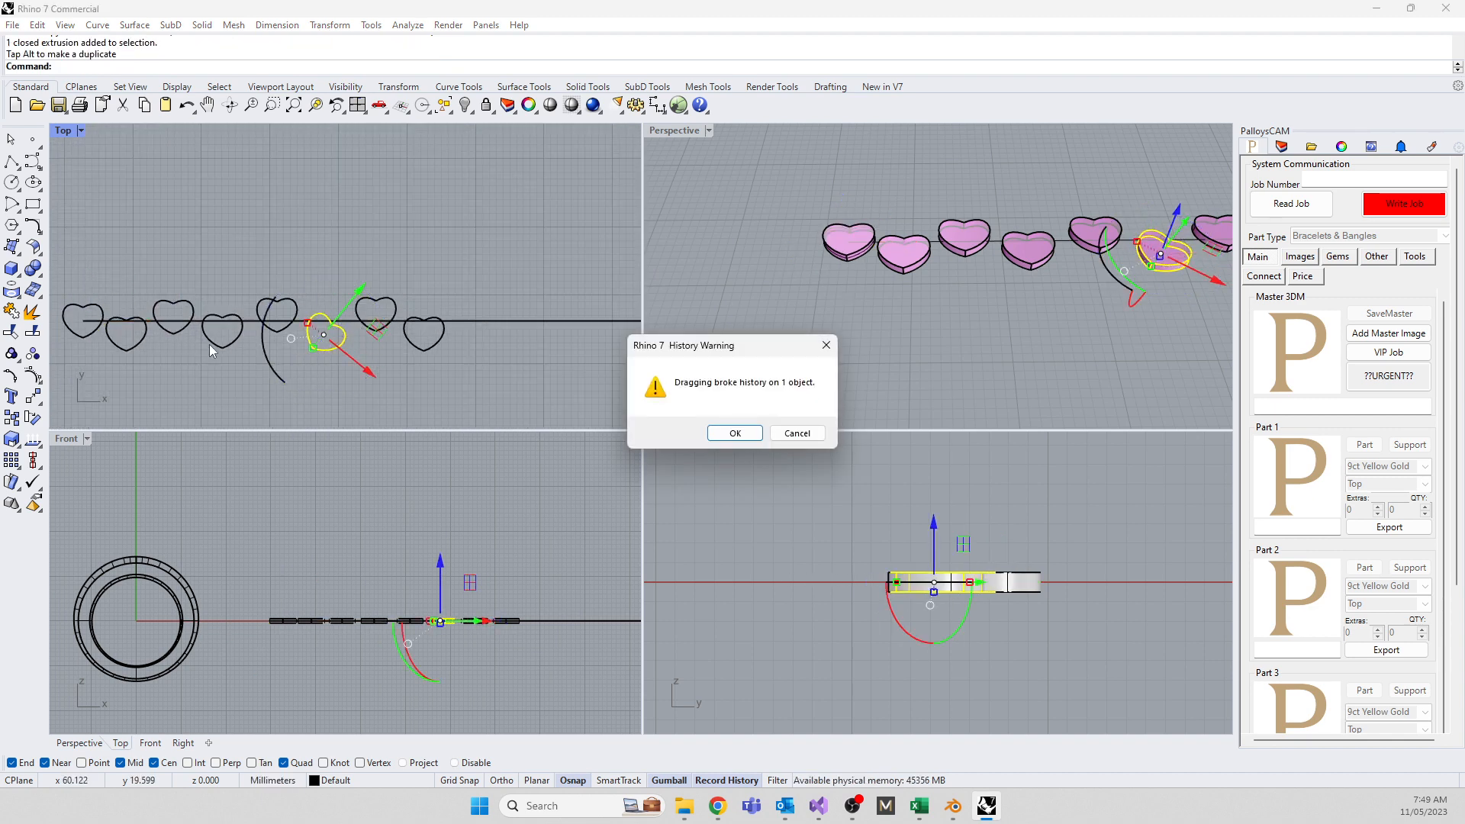
pyautogui.click(734, 436)
pyautogui.click(231, 354)
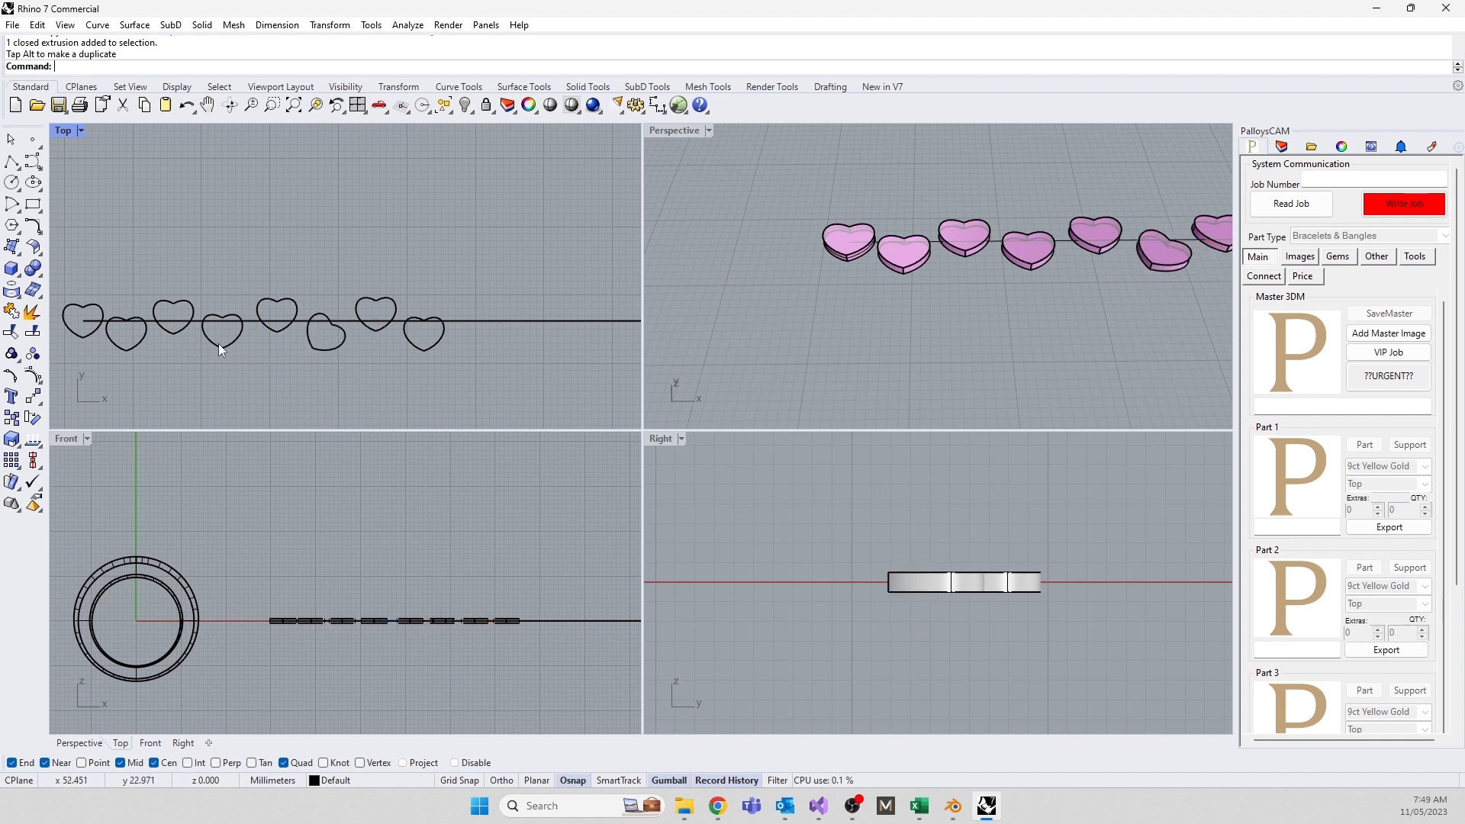
pyautogui.click(218, 345)
pyautogui.moveTo(169, 365); pyautogui.dragTo(217, 391)
pyautogui.click(732, 436)
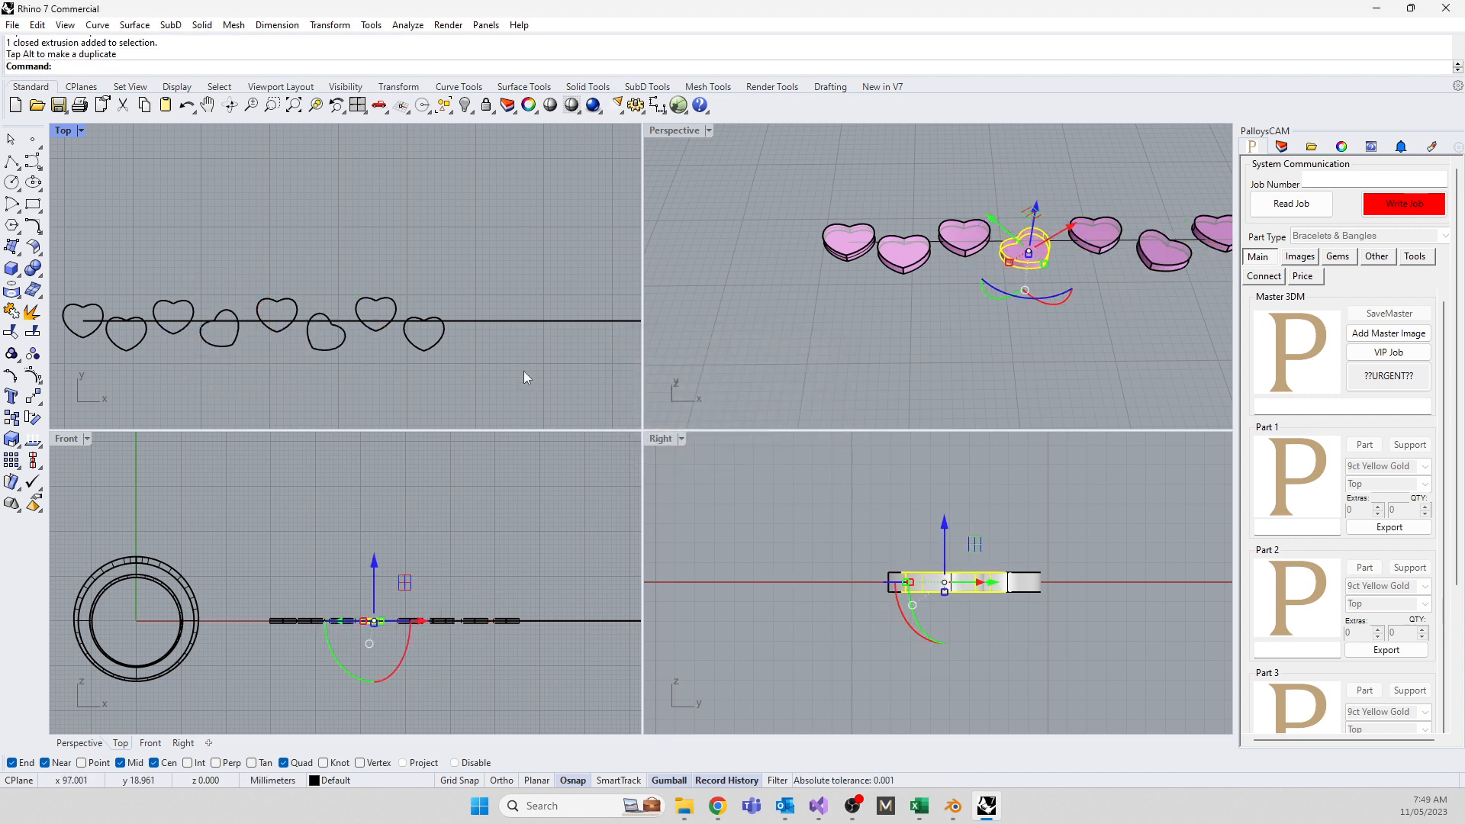
# Turn off Record History and delete the leftmost heart
pyautogui.scroll(-3, 877, 317)
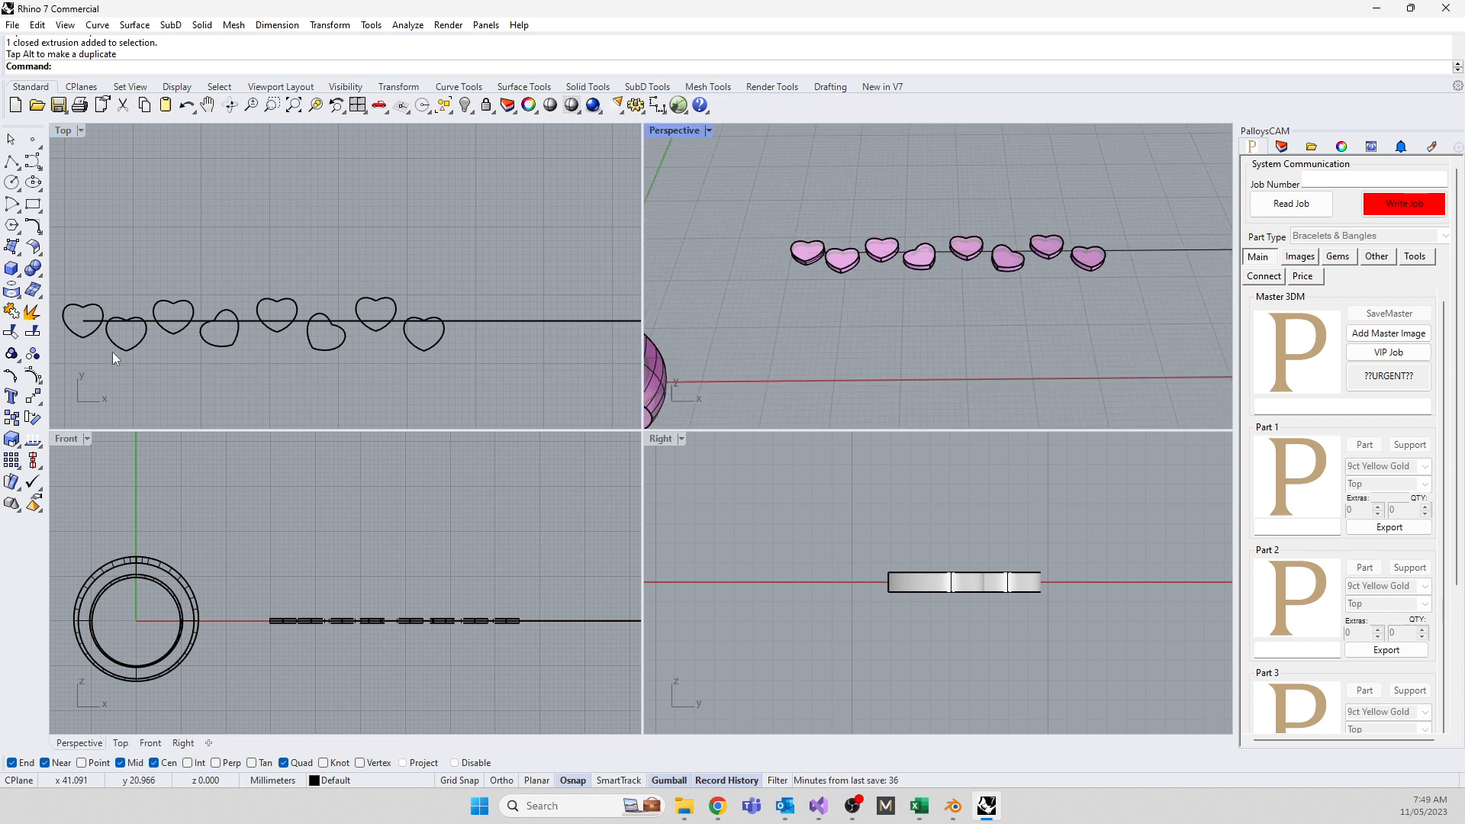
pyautogui.click(78, 334)
pyautogui.press('Return')
pyautogui.press('Delete')
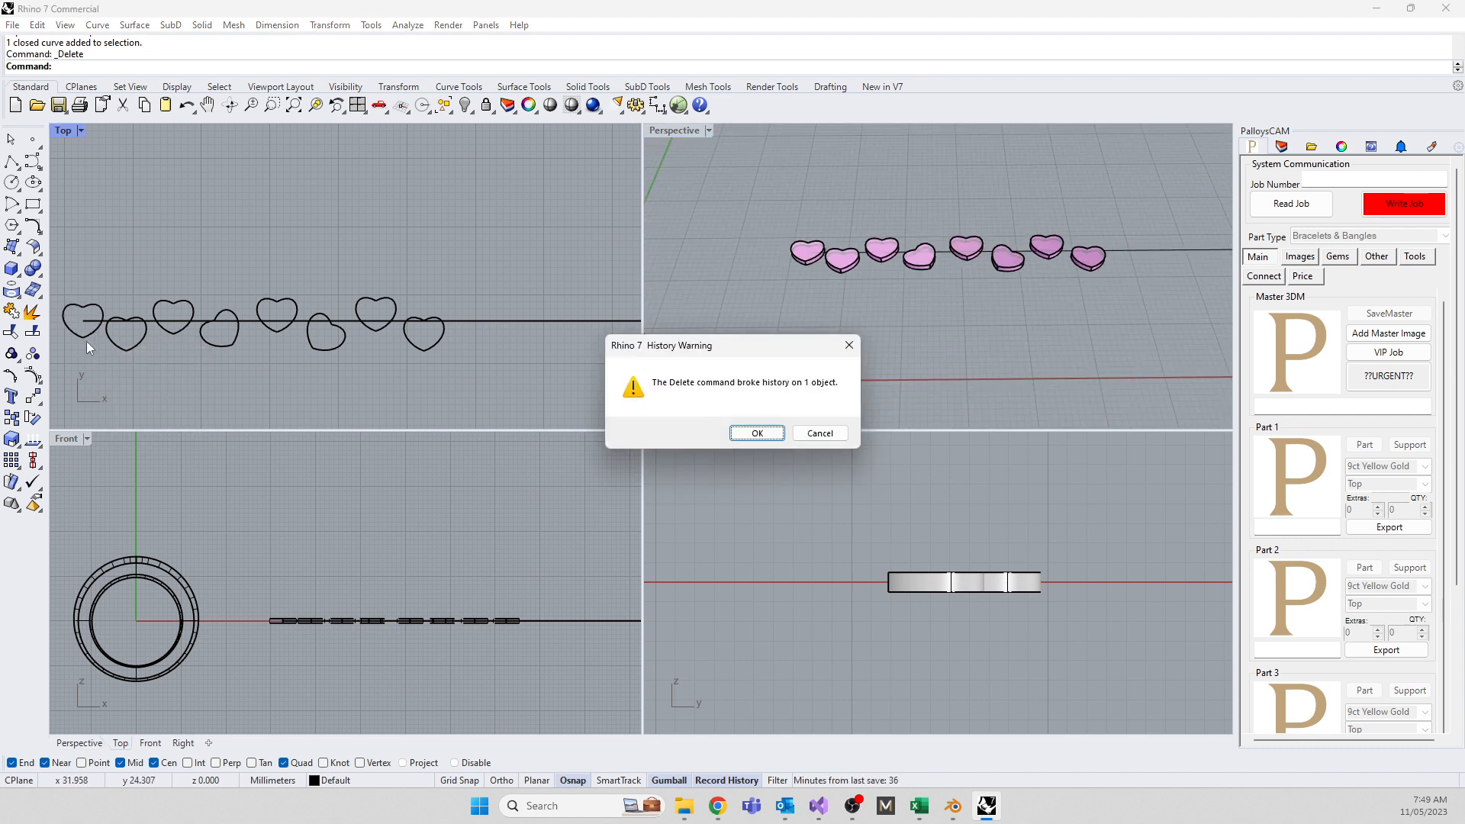
pyautogui.click(754, 430)
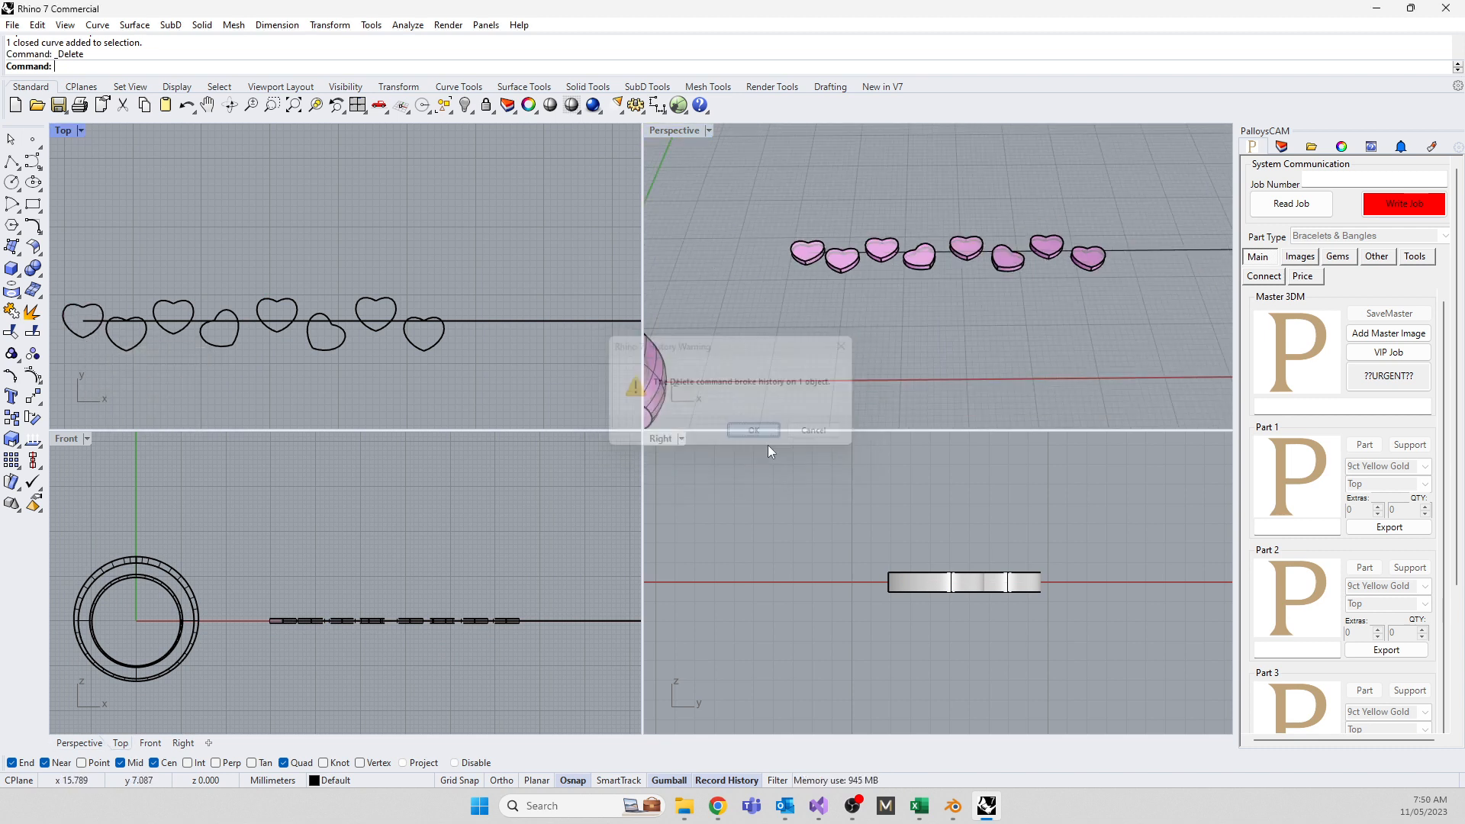
pyautogui.rightClick(731, 780)
pyautogui.click(759, 715)
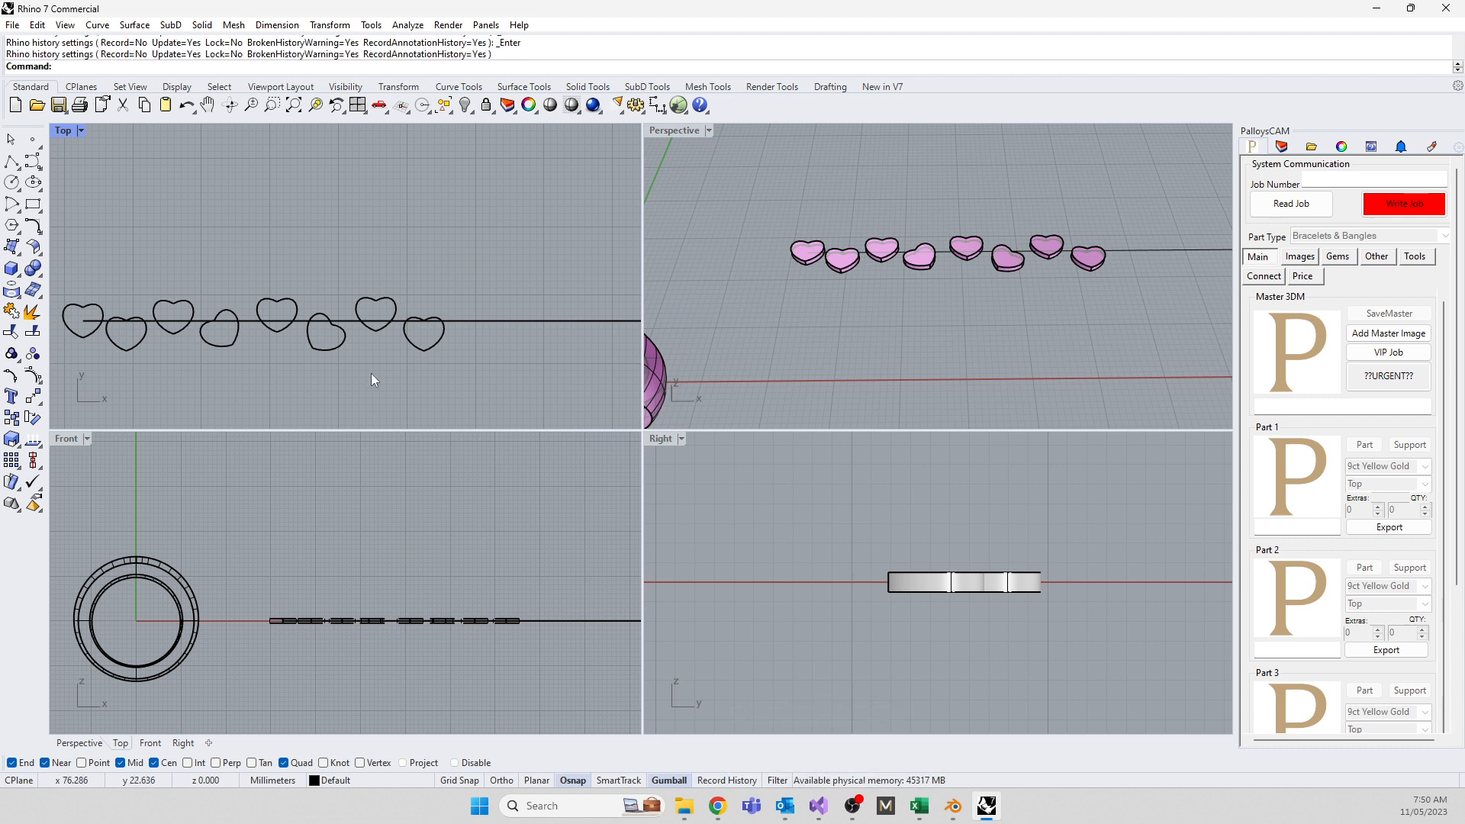
pyautogui.click(112, 340)
pyautogui.press('Delete')
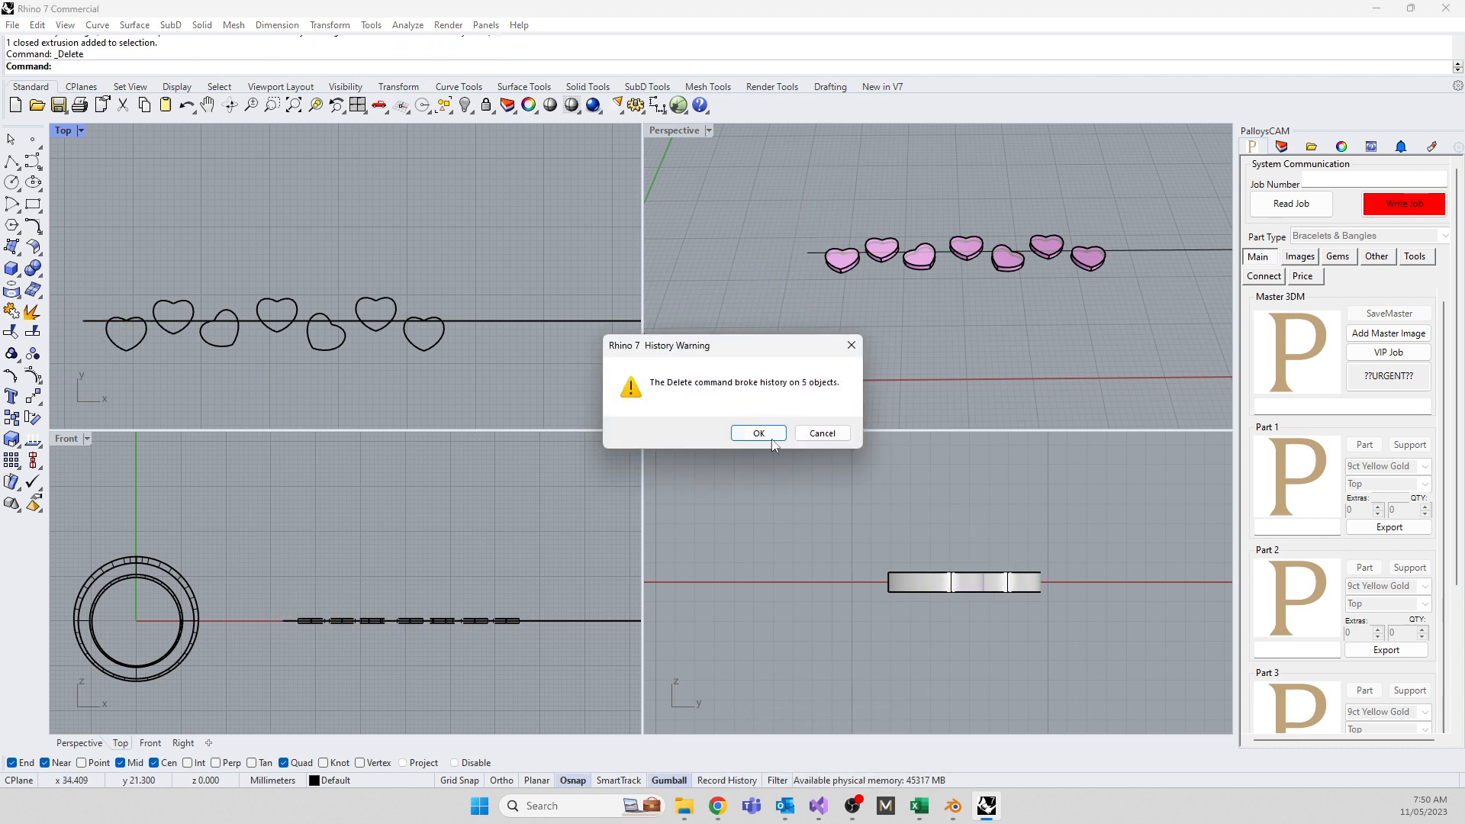
pyautogui.press('Return')
# Window-select all seven hearts and orbit the perspective view to show the ring
pyautogui.moveTo(377, 371); pyautogui.dragTo(449, 318, button='right')
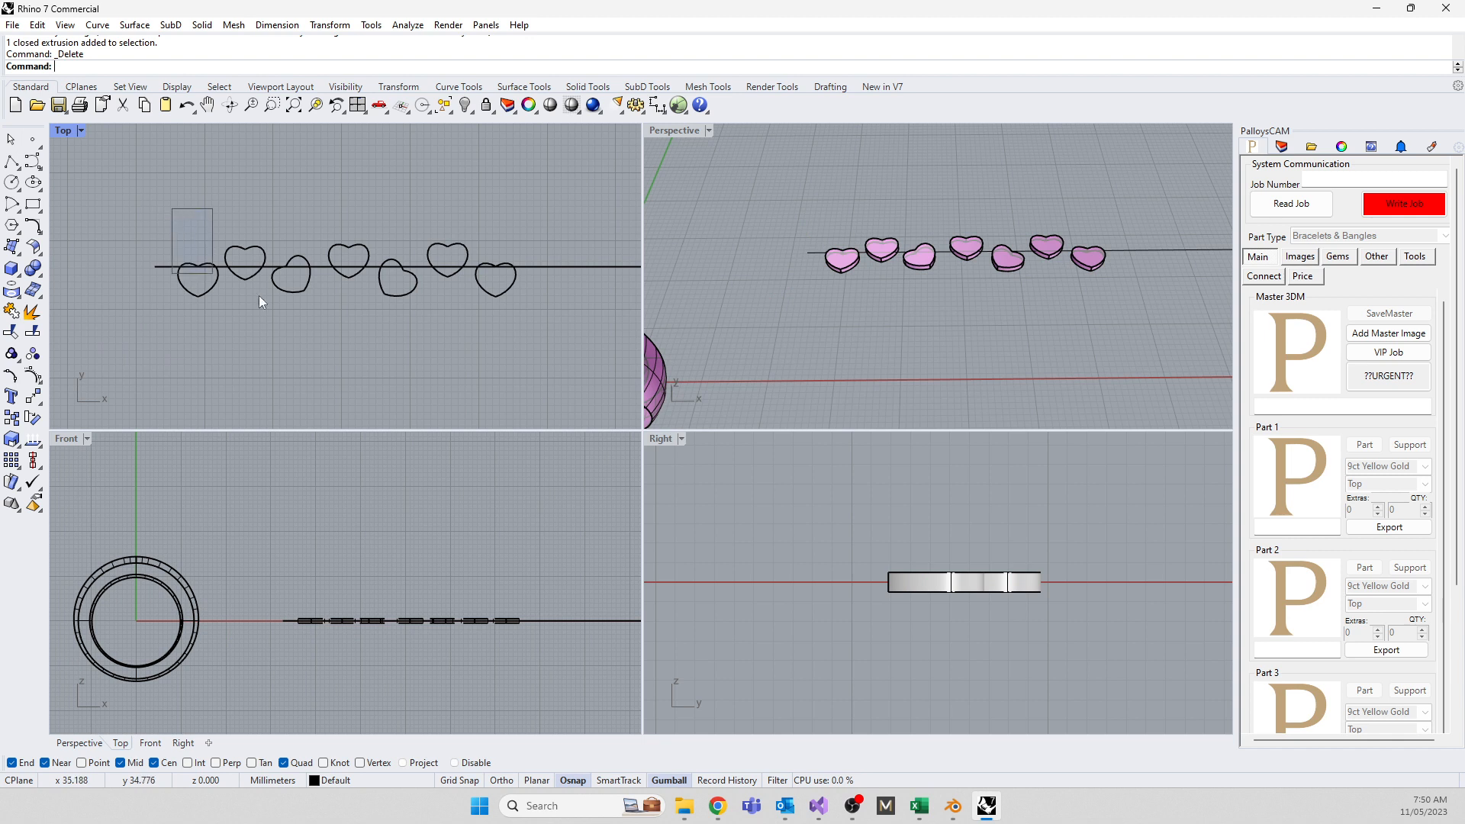
pyautogui.moveTo(259, 297); pyautogui.dragTo(558, 348)
pyautogui.scroll(-4, 940, 354)
pyautogui.moveTo(935, 352); pyautogui.dragTo(826, 324, button='right')
# Flow the hearts with the straight line as base curve and the ring as target
pyautogui.write('Flow')
pyautogui.press('Return')
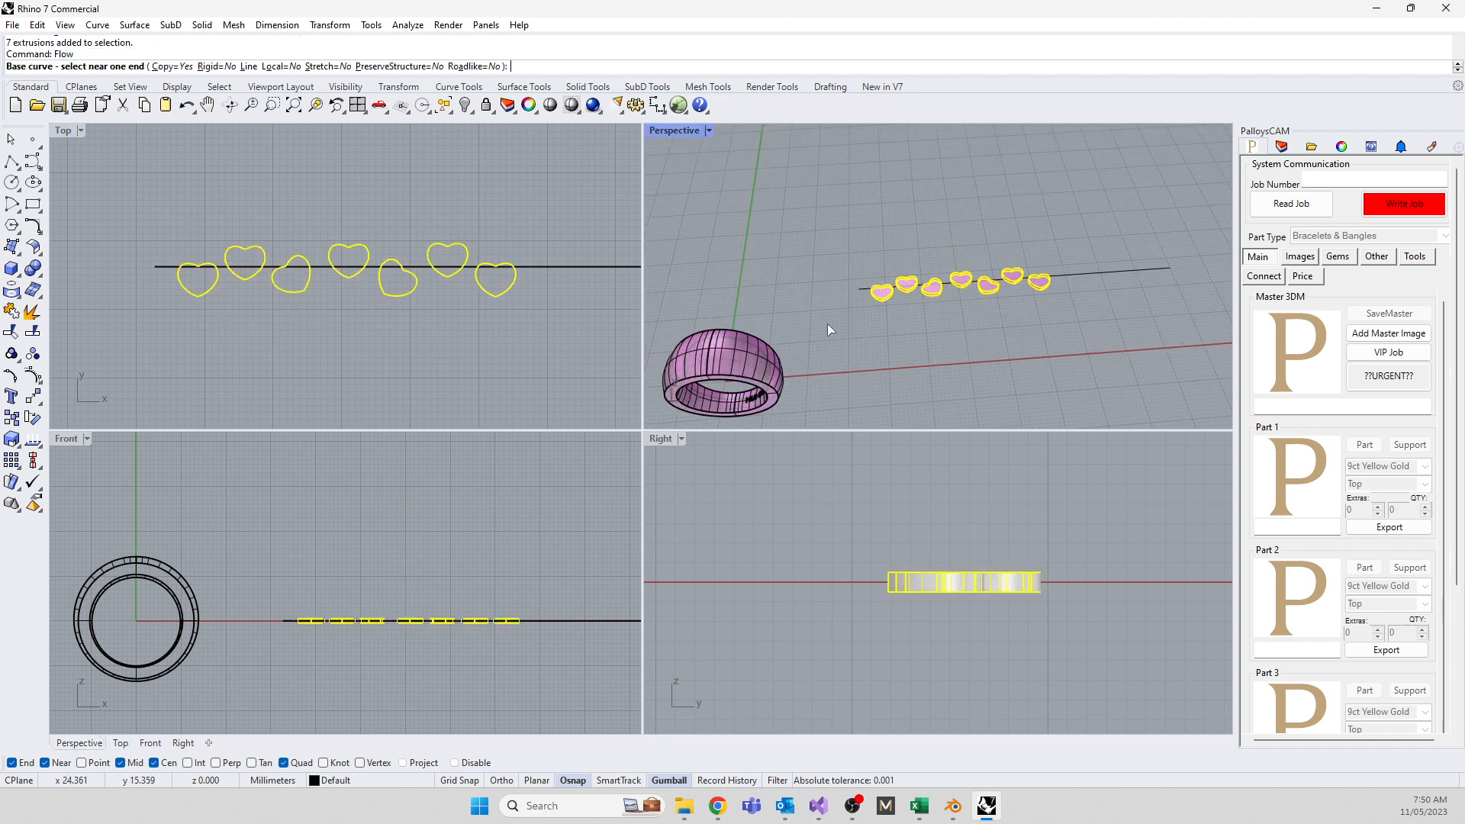
pyautogui.click(865, 289)
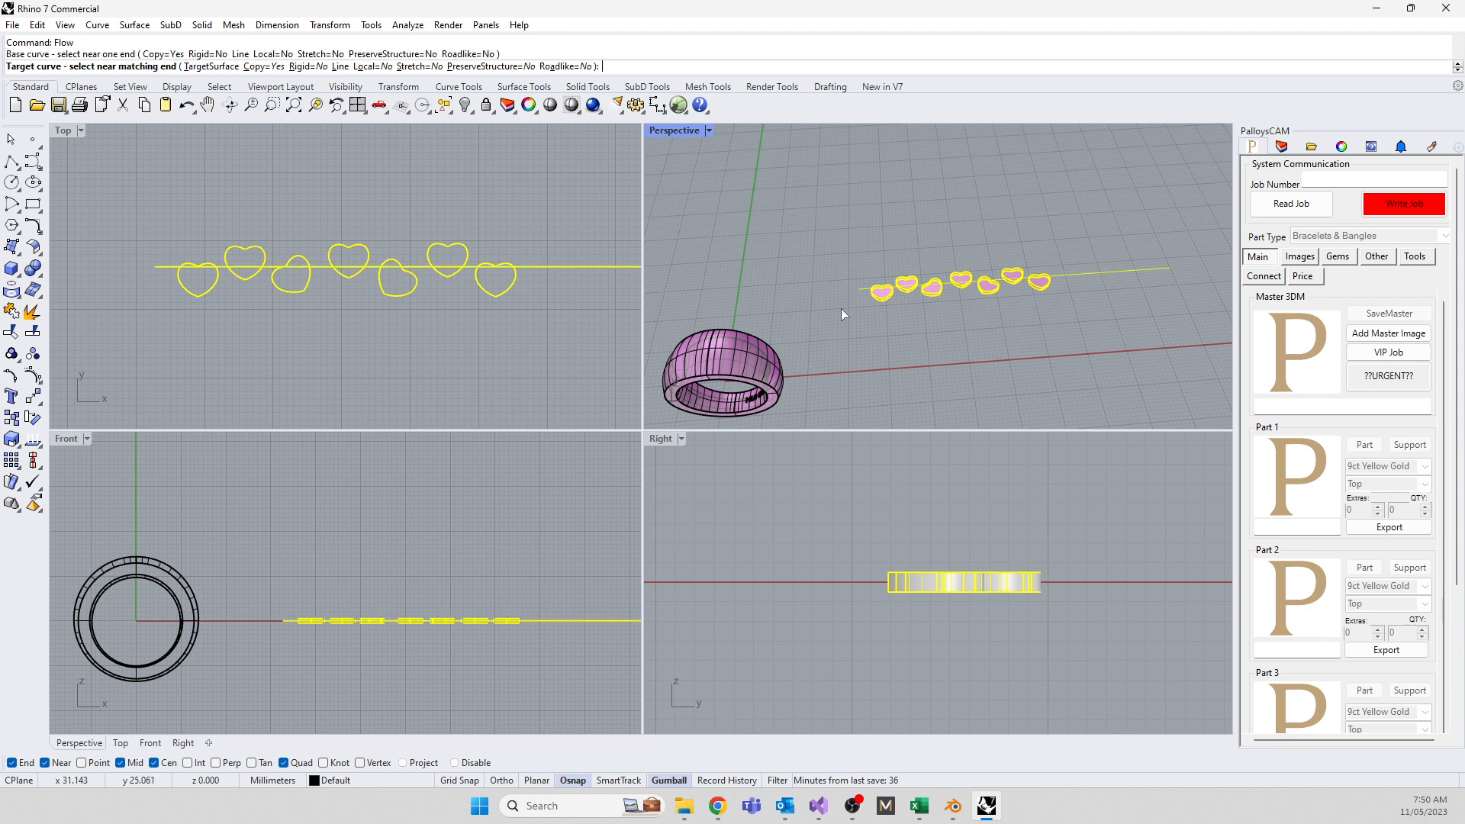
pyautogui.click(719, 356)
# Orbit and zoom around the ring to inspect the flowed hearts
pyautogui.moveTo(776, 399); pyautogui.dragTo(694, 319, button='right')
pyautogui.scroll(5, 755, 314)
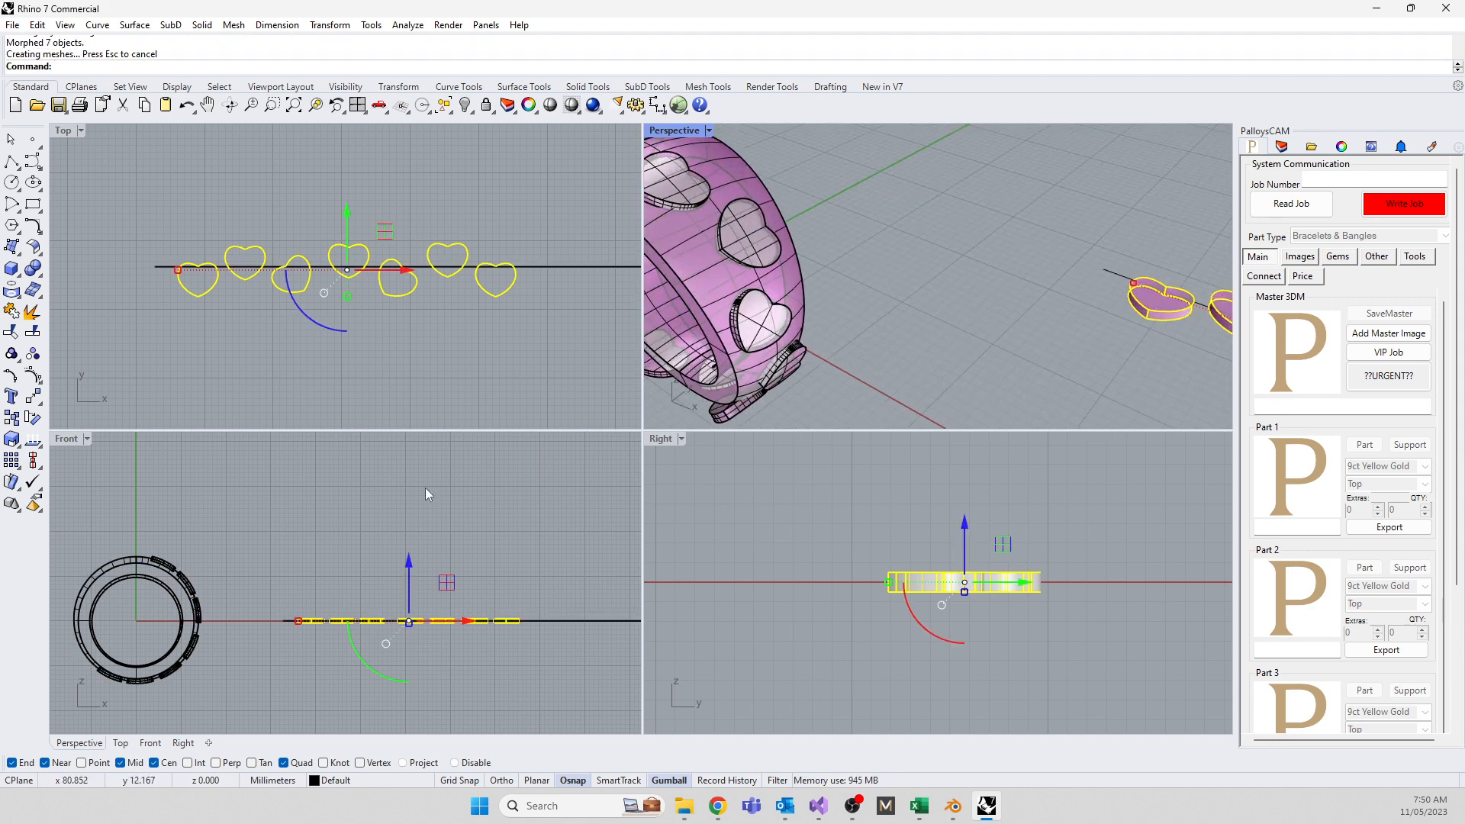
pyautogui.scroll(-5, 325, 257)
pyautogui.scroll(6, 183, 318)
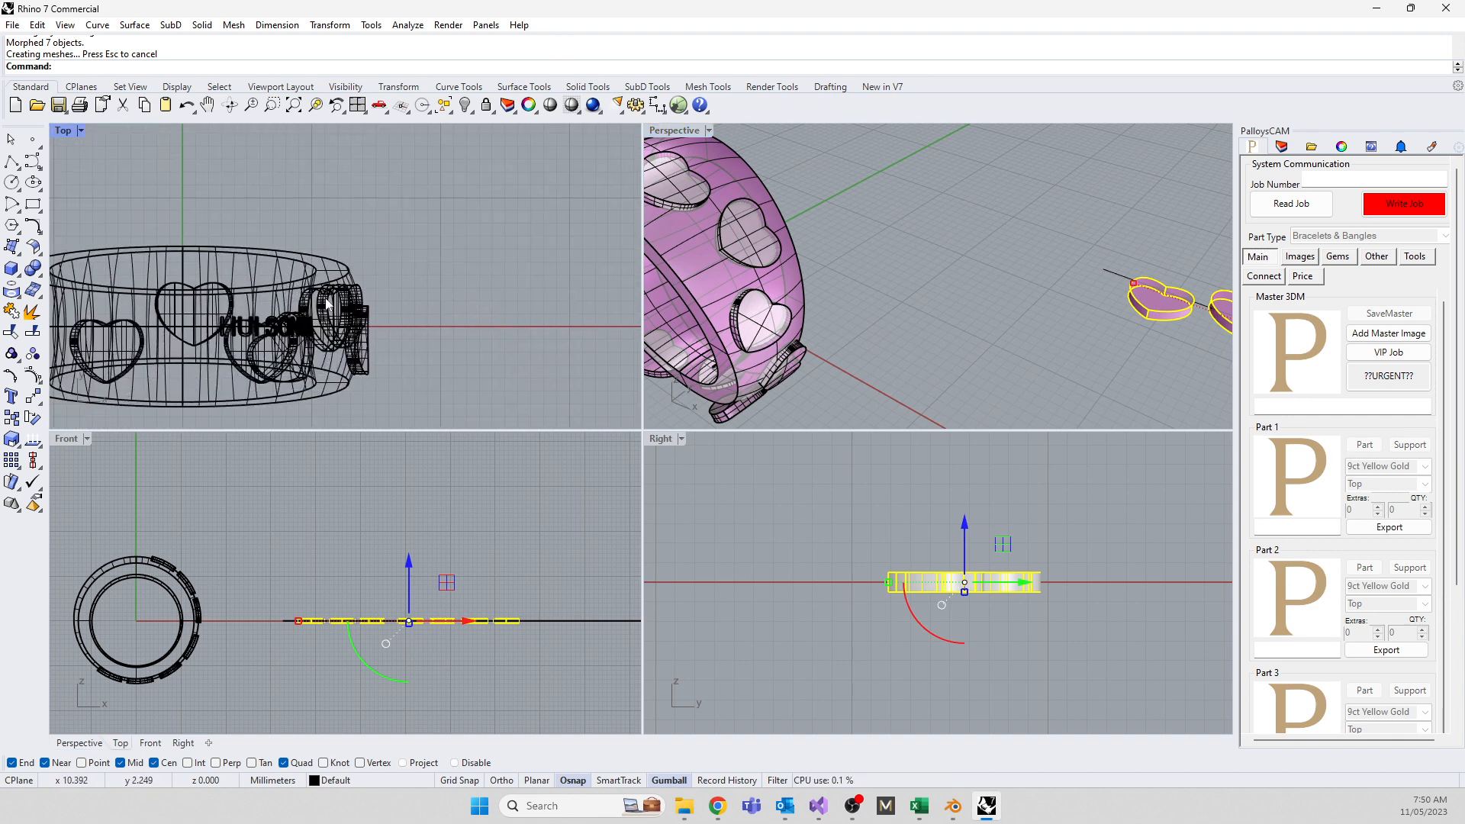
pyautogui.scroll(-8, 666, 336)
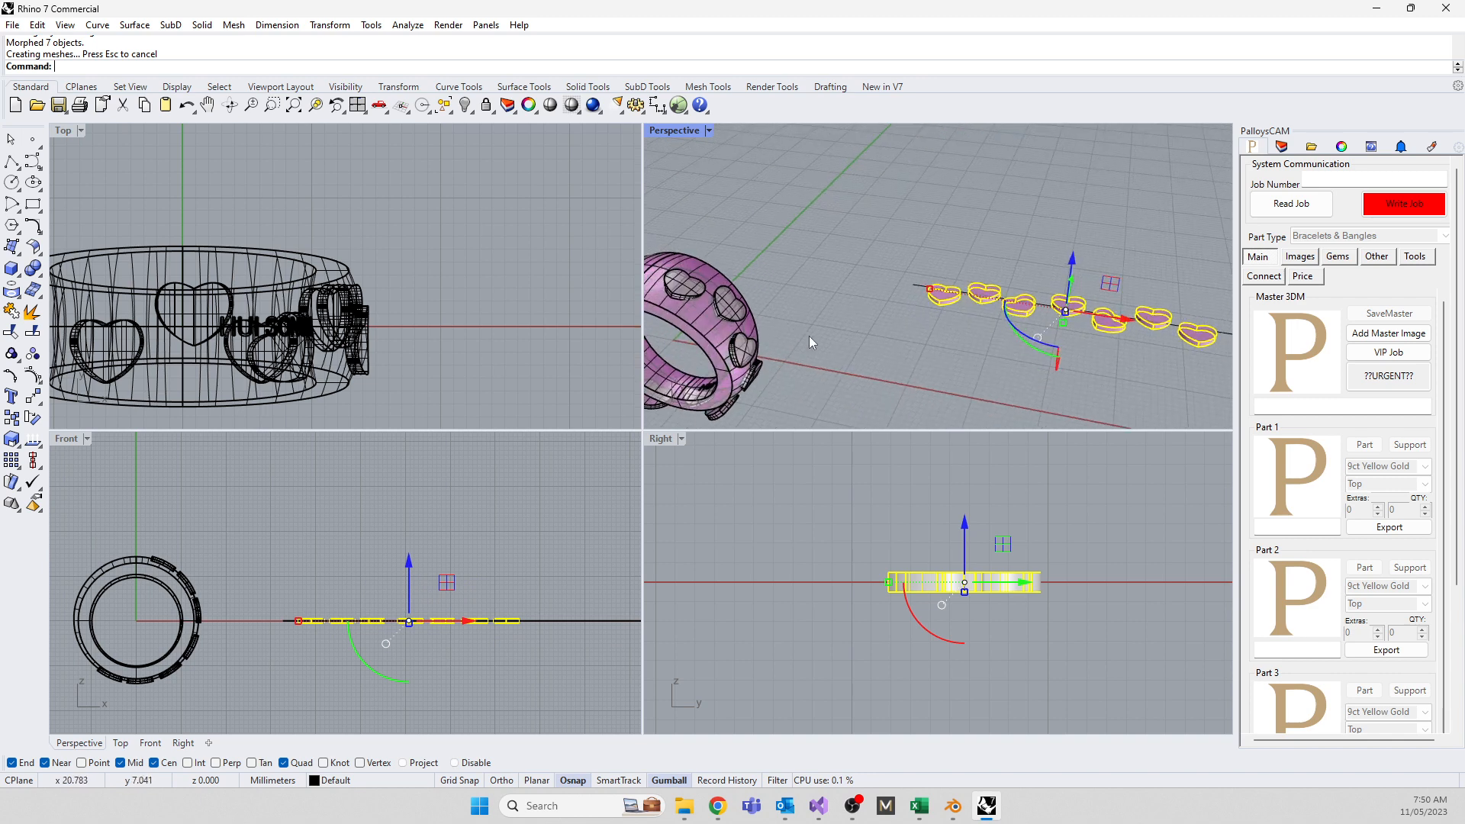
pyautogui.moveTo(766, 354); pyautogui.dragTo(778, 331, button='right')
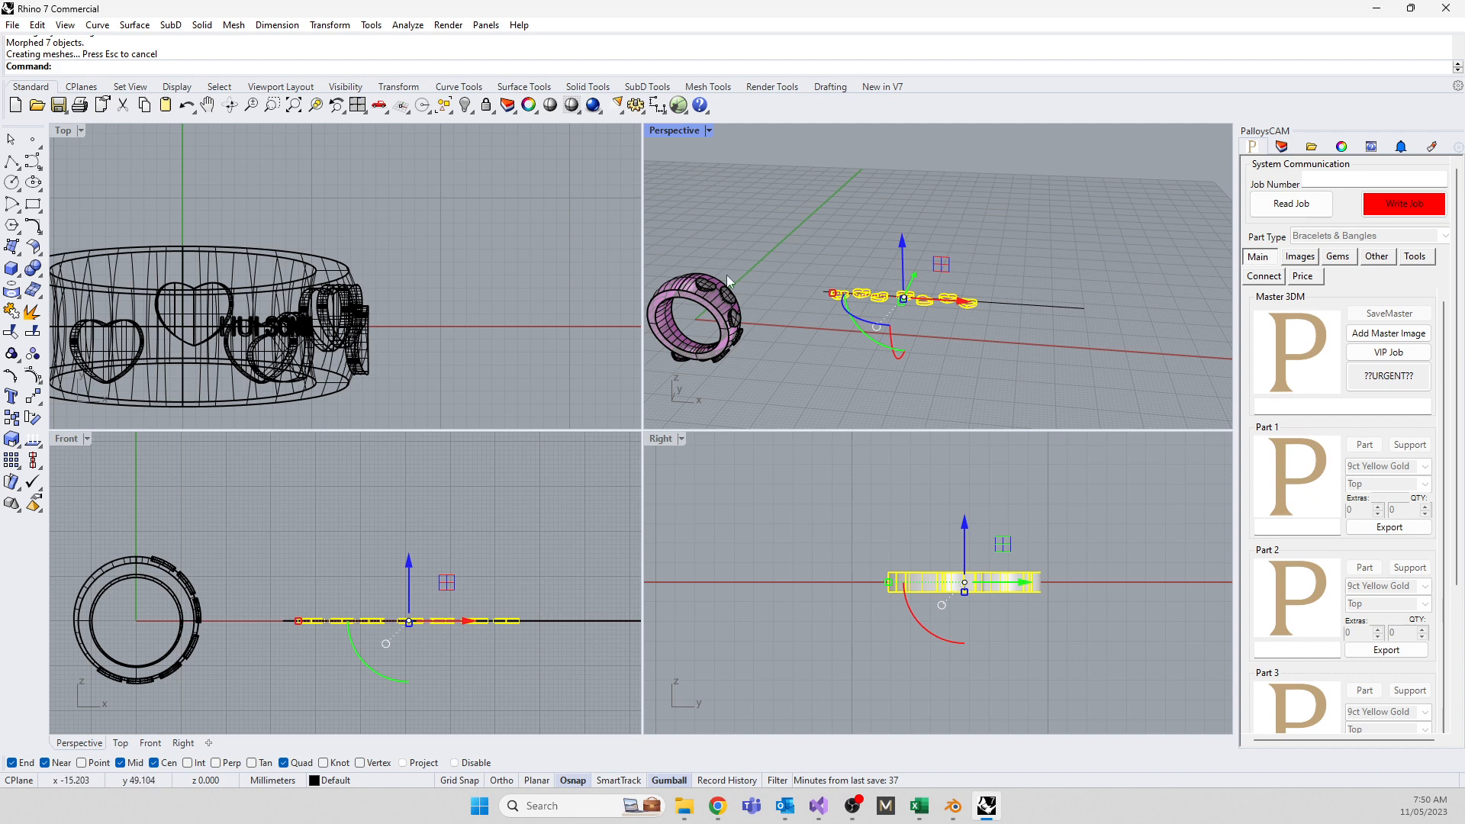
pyautogui.moveTo(728, 281); pyautogui.dragTo(960, 363, button='right')
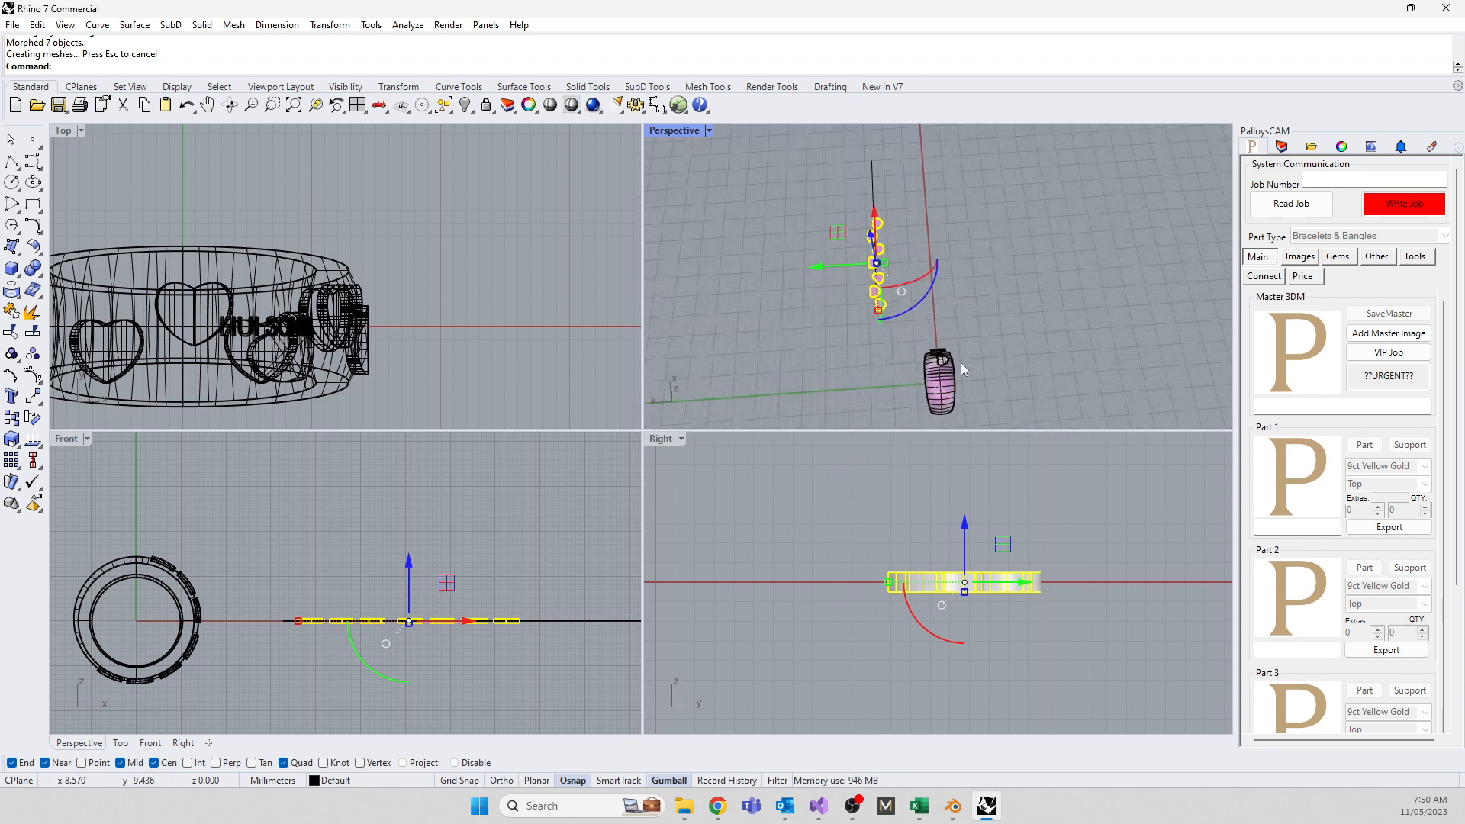
pyautogui.scroll(6, 959, 363)
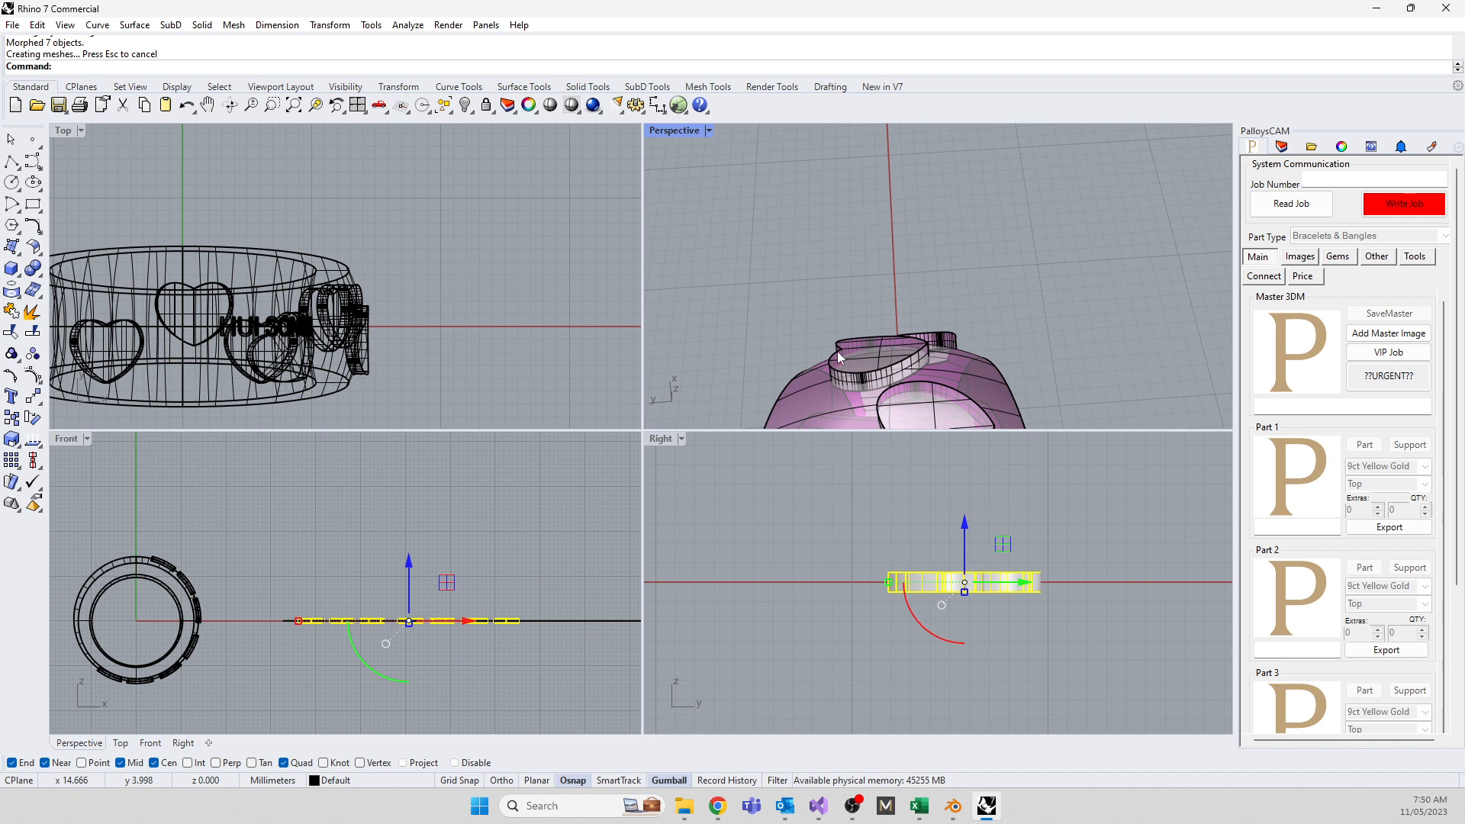
pyautogui.scroll(-3, 486, 240)
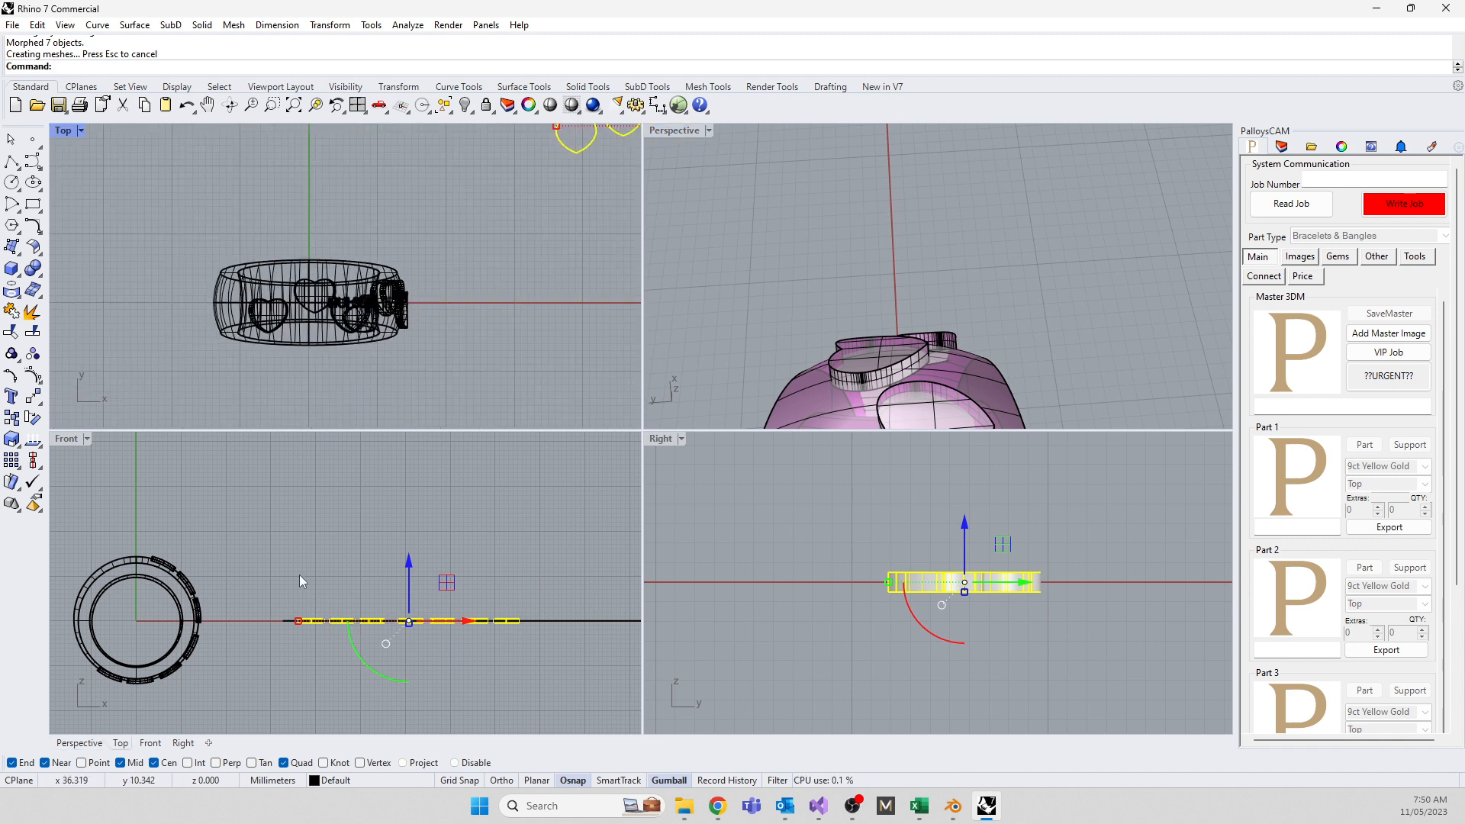
pyautogui.scroll(-3, 299, 575)
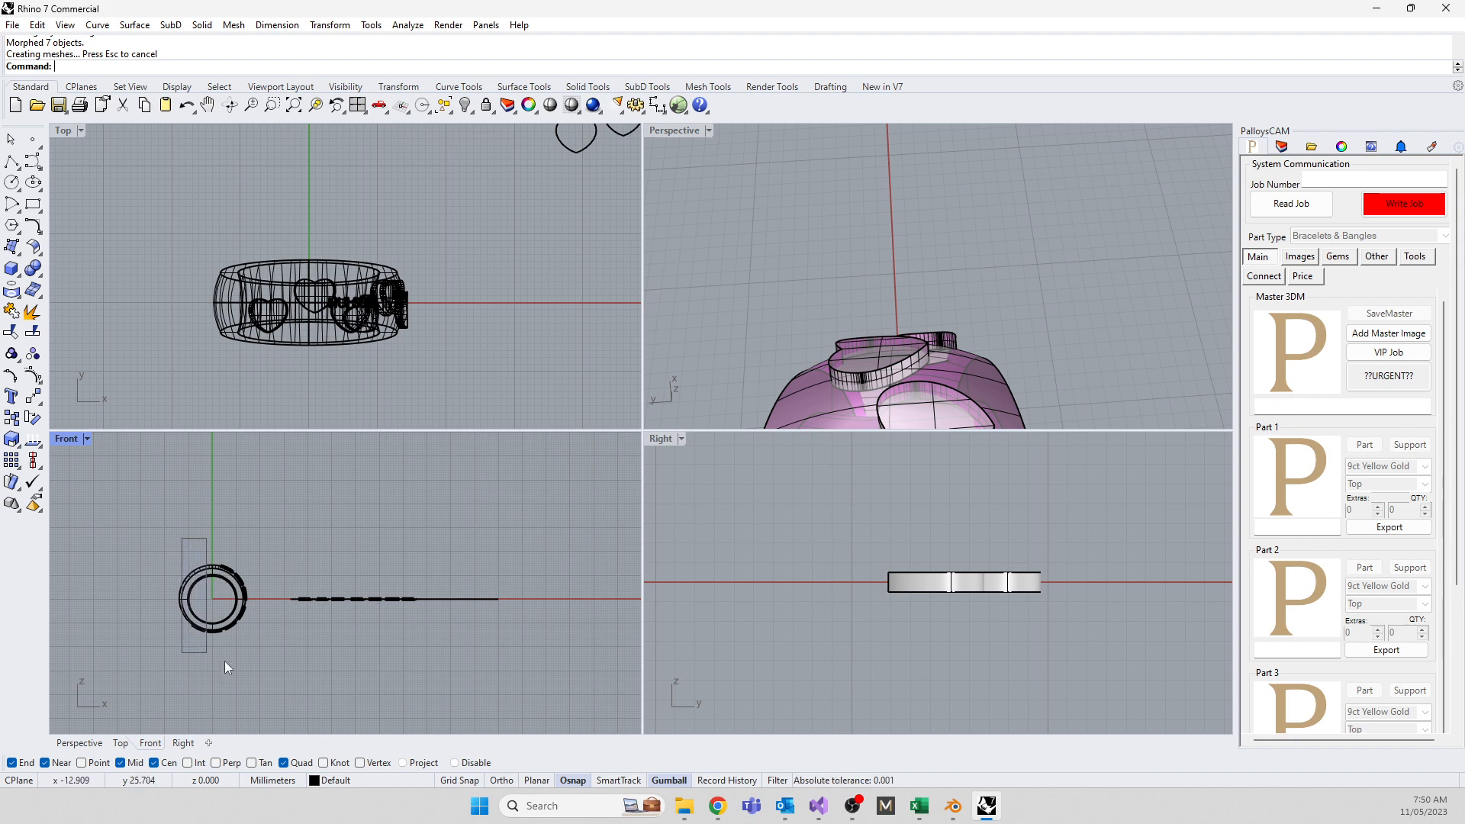
# Delete the curve and solids around the ring and orbit so the bangle lies flat
pyautogui.moveTo(225, 660); pyautogui.dragTo(254, 663)
pyautogui.press('Delete')
pyautogui.press('Delete')
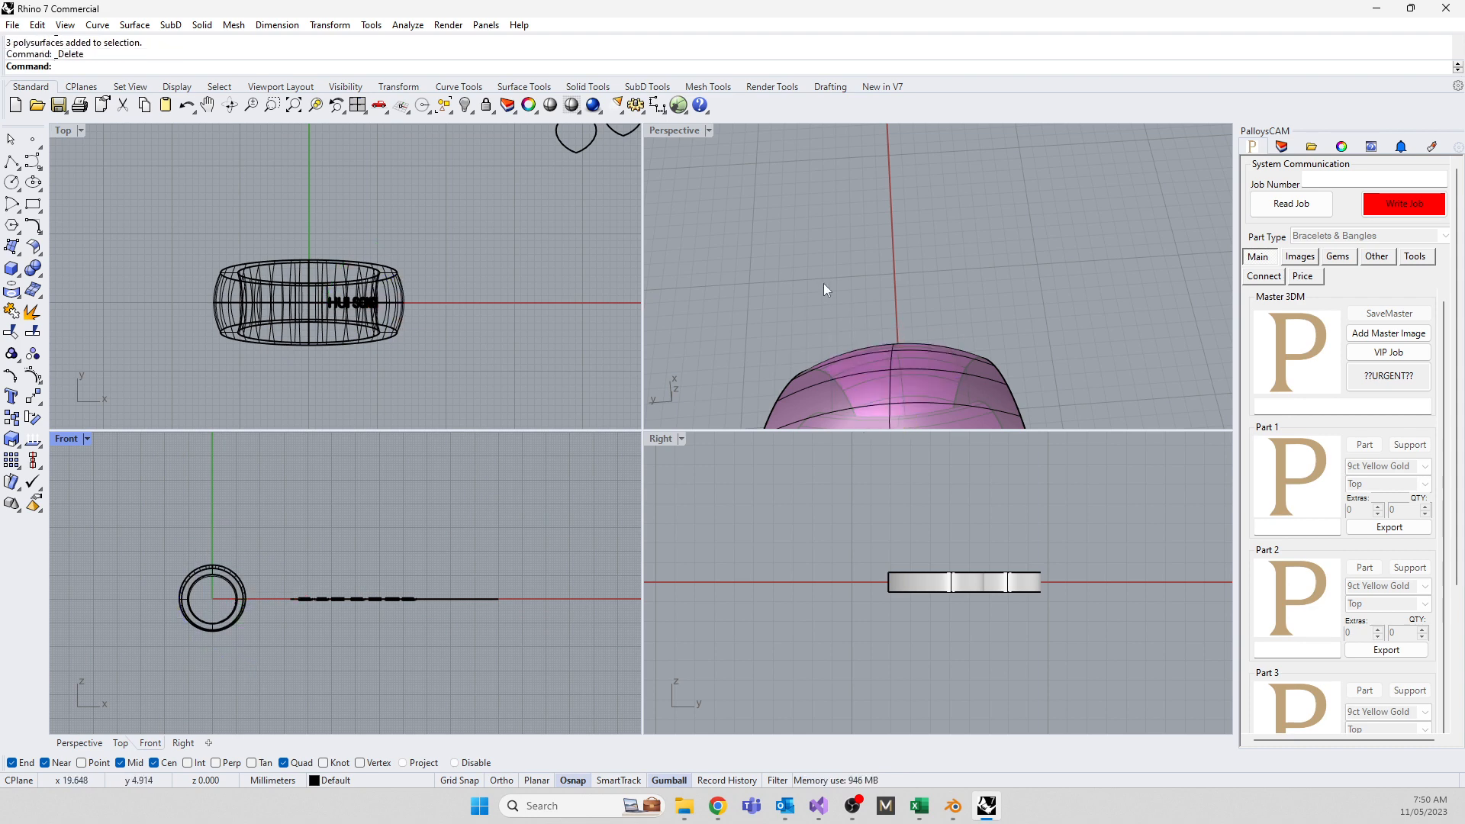
pyautogui.scroll(-5, 849, 346)
pyautogui.moveTo(848, 347); pyautogui.dragTo(869, 122, button='right')
pyautogui.scroll(4, 840, 258)
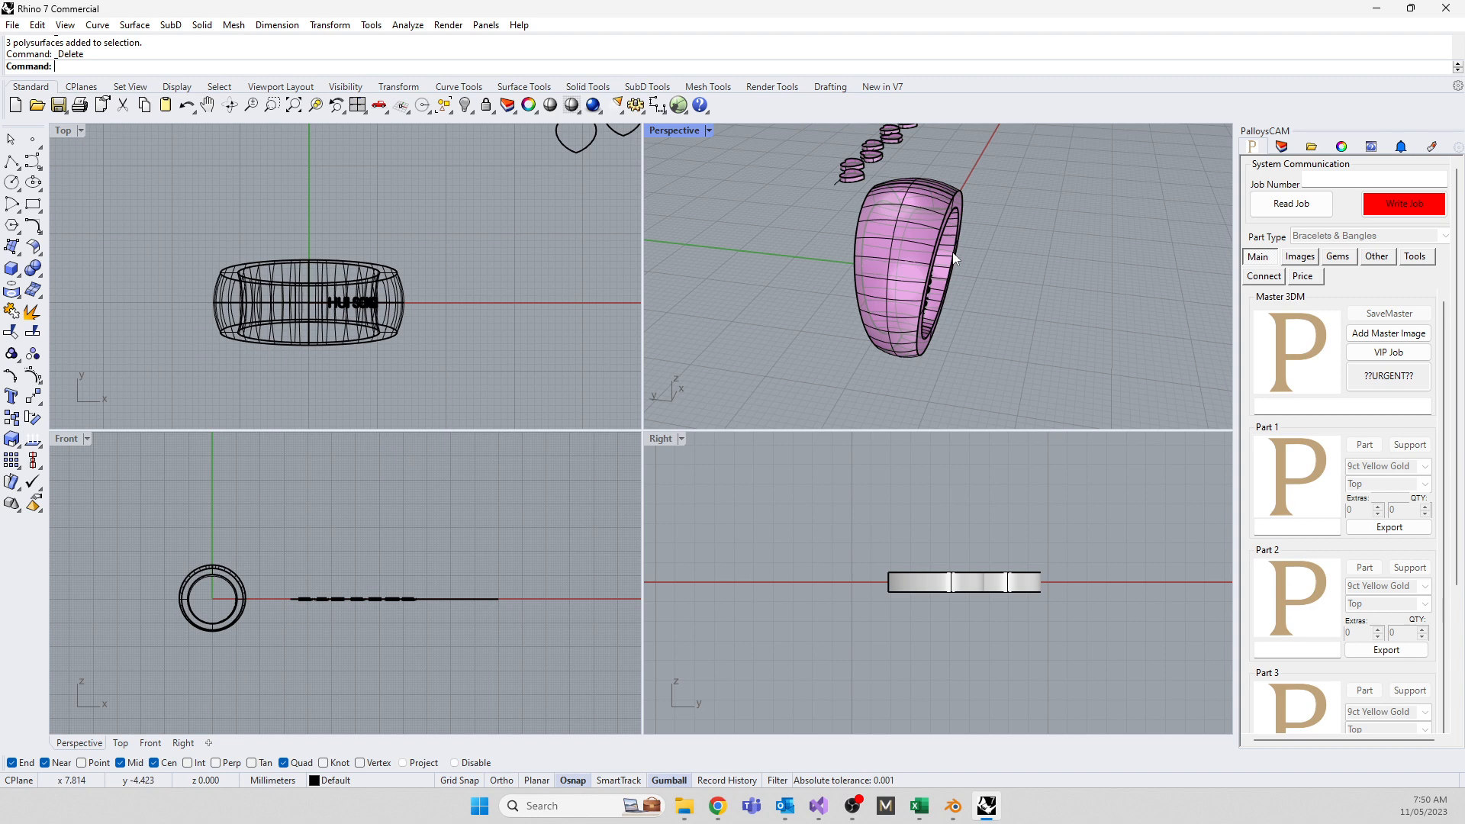
pyautogui.moveTo(950, 273); pyautogui.dragTo(831, 289, button='right')
# Explode the bangle into separate surfaces
pyautogui.click(837, 275)
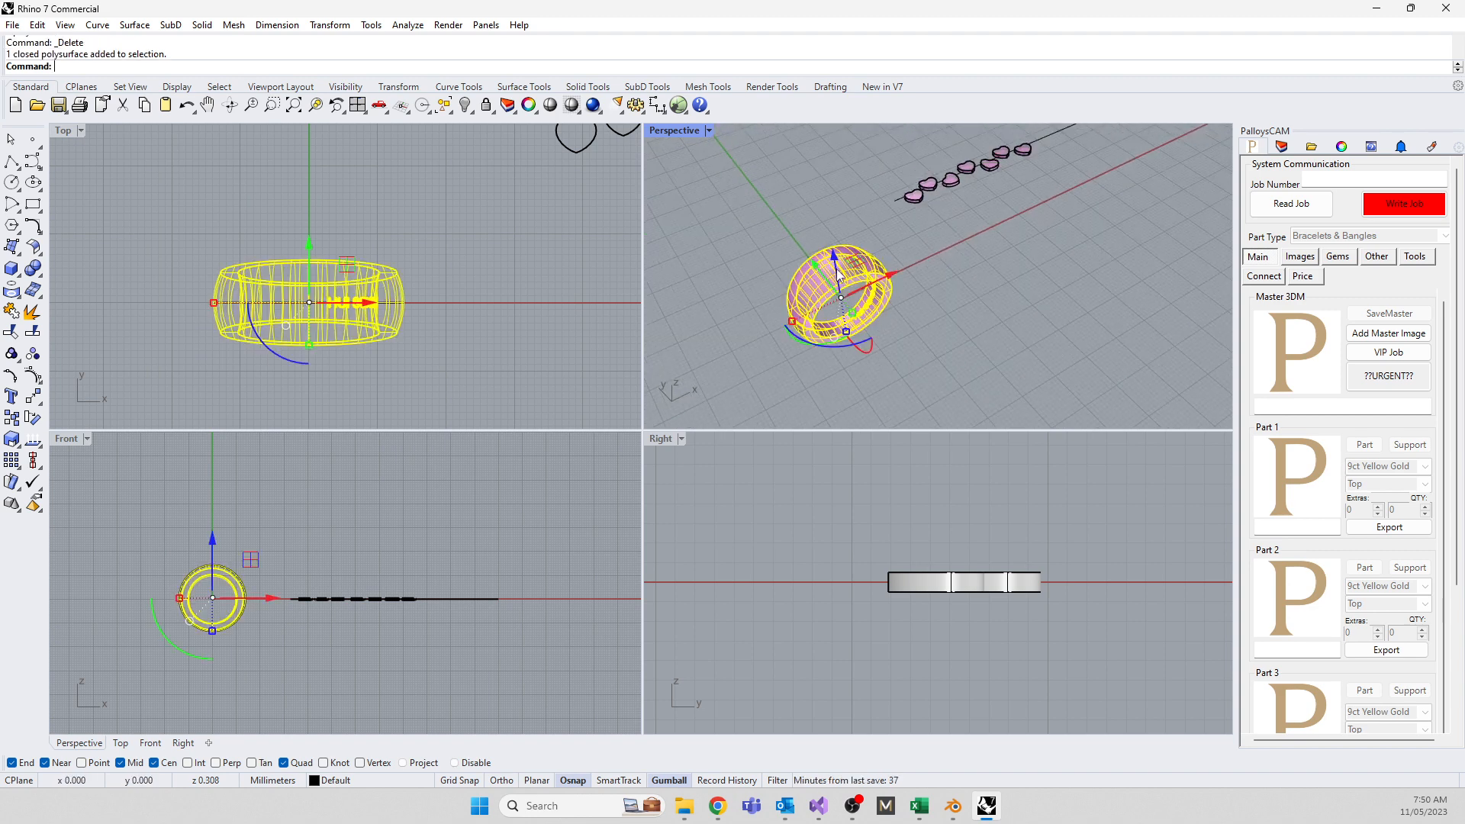
pyautogui.write('explode')
pyautogui.press('Return')
pyautogui.click(757, 433)
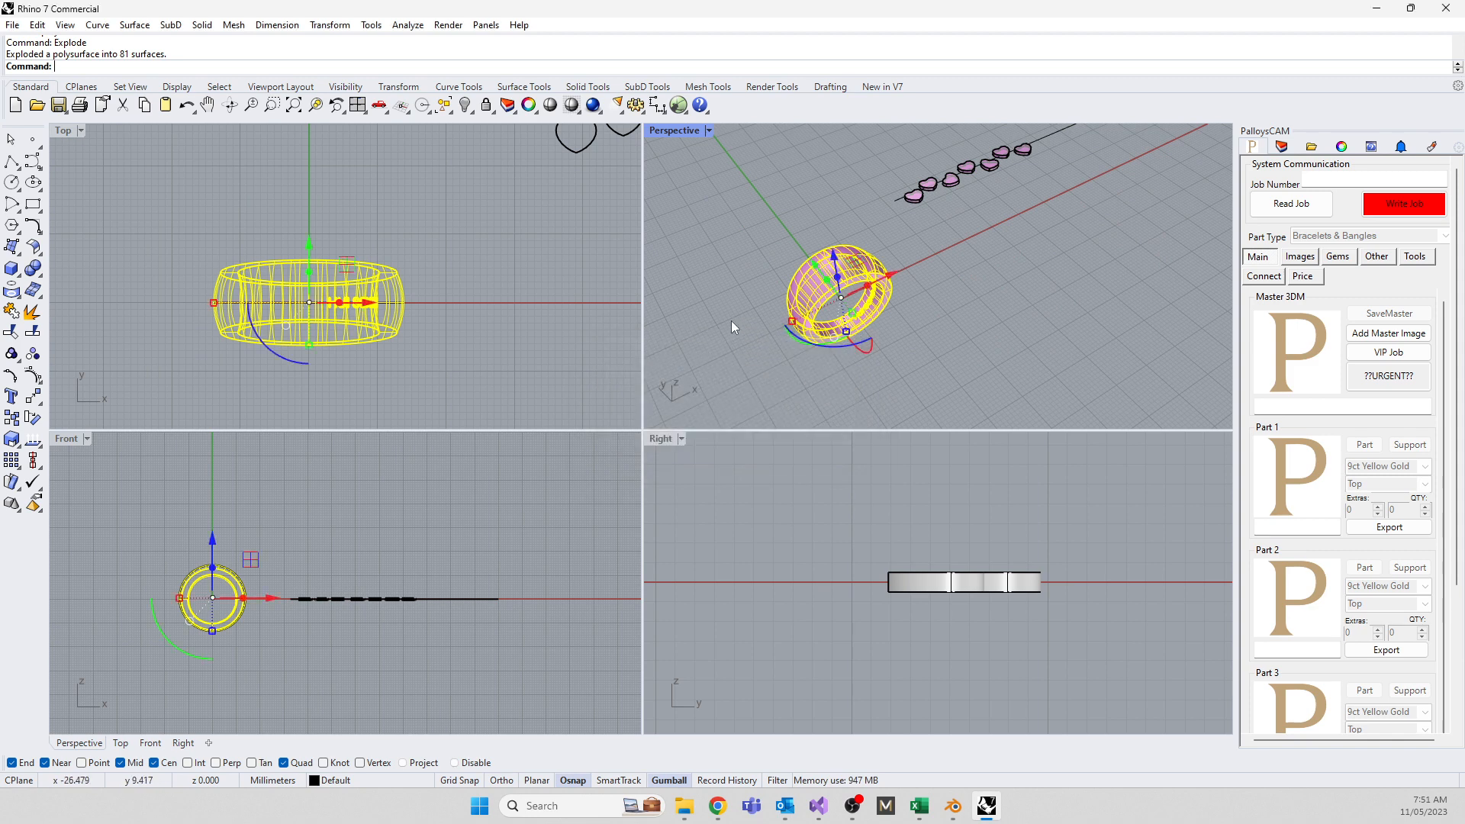
pyautogui.click(734, 319)
# Select the bangle's inner and outer surfaces and start entering the CreateUVCrv command
pyautogui.scroll(3, 790, 270)
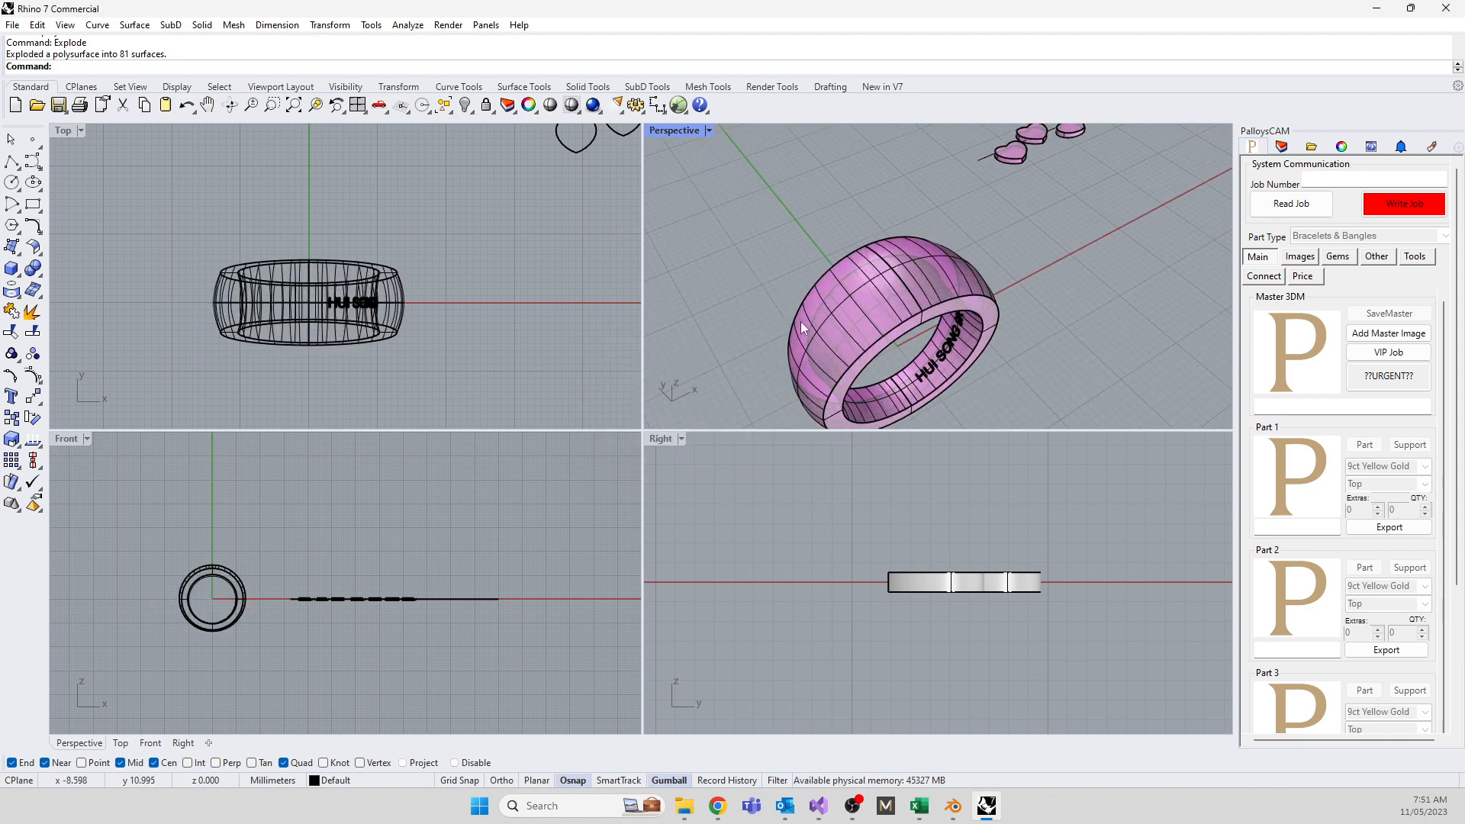
pyautogui.click(822, 324)
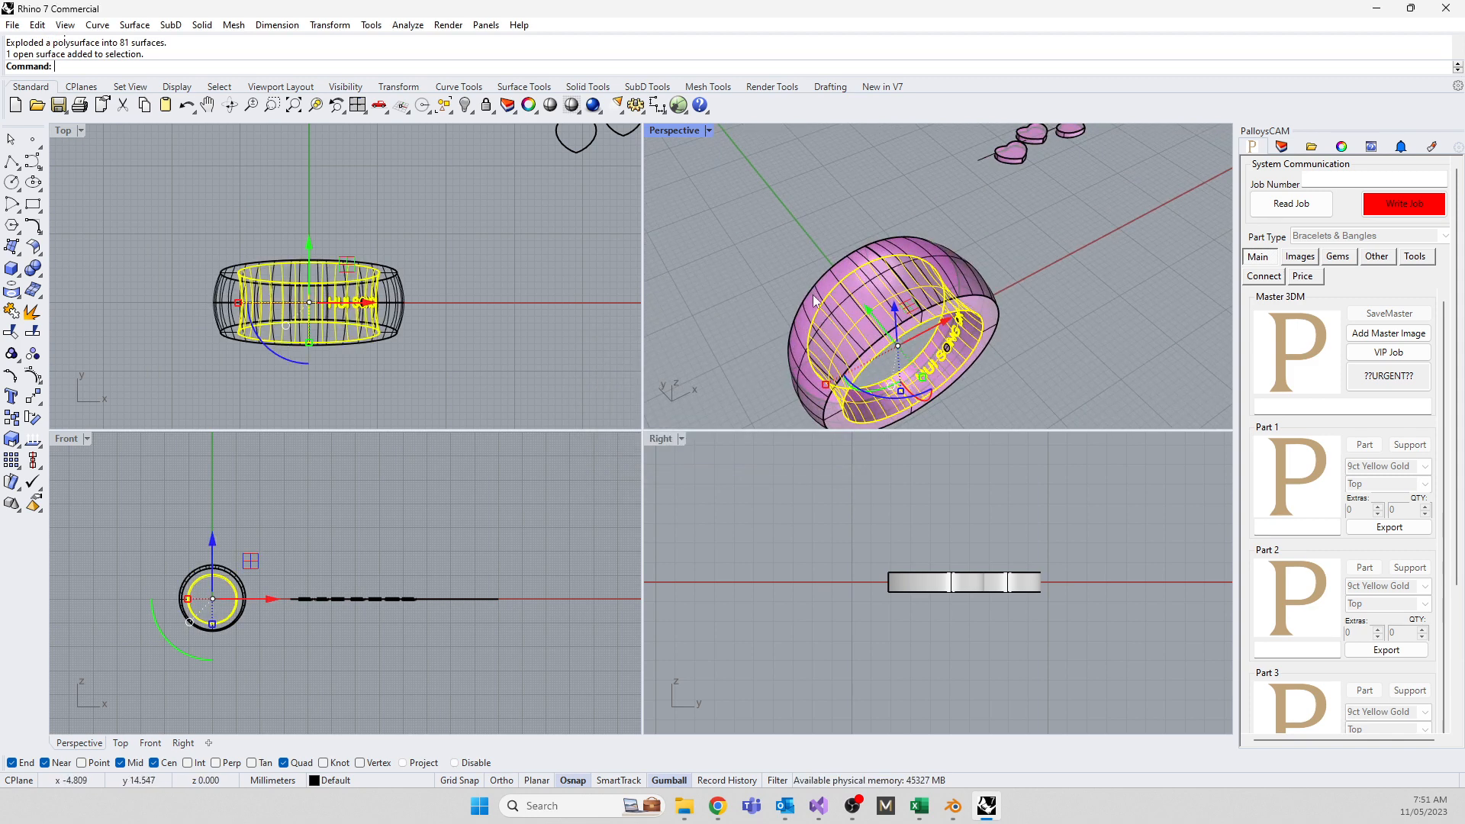
pyautogui.click(835, 285)
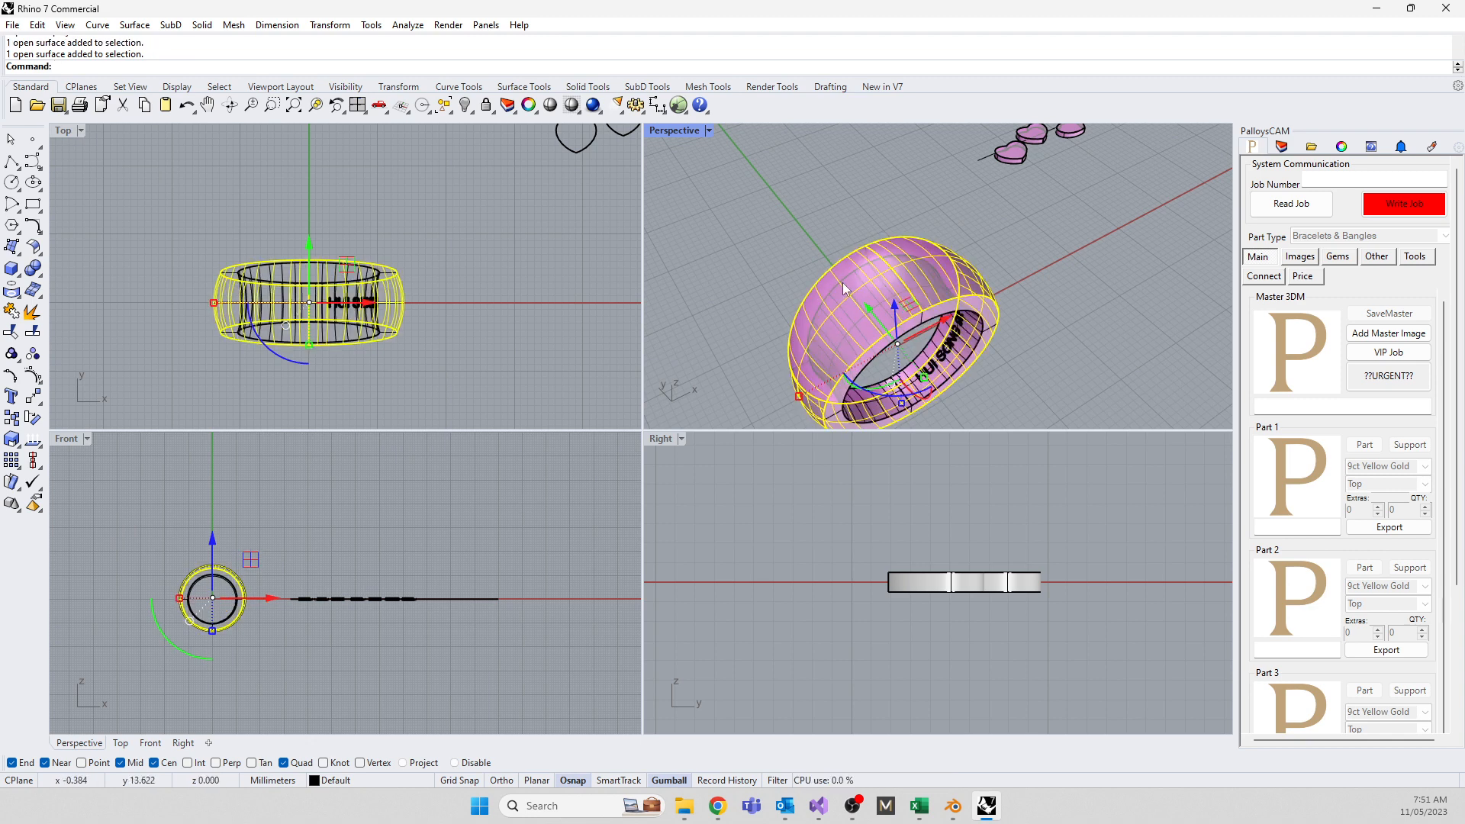
pyautogui.scroll(-3, 872, 315)
pyautogui.moveTo(872, 315); pyautogui.dragTo(776, 366, button='right')
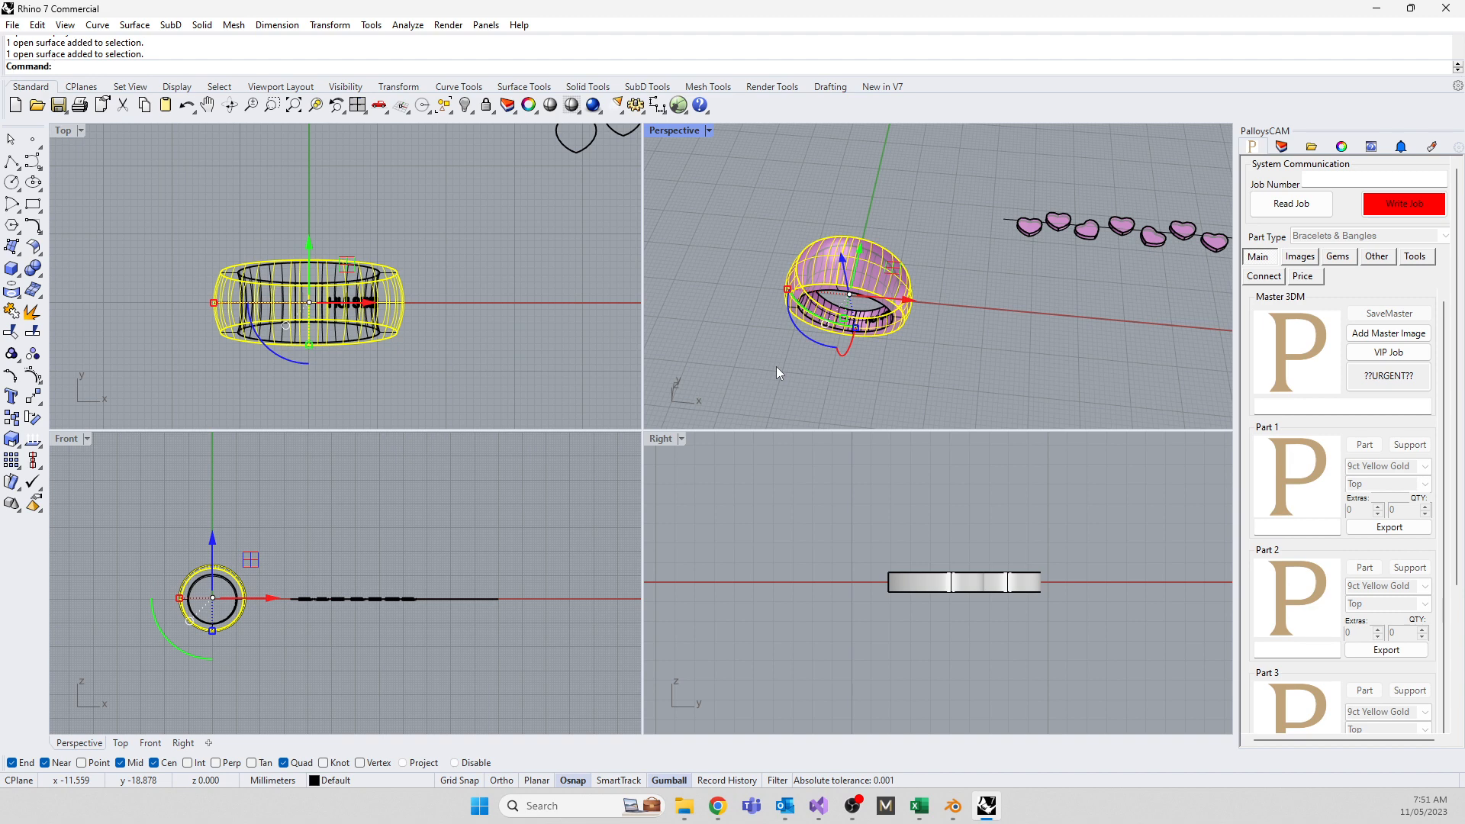
pyautogui.write('CreateUVCrv')
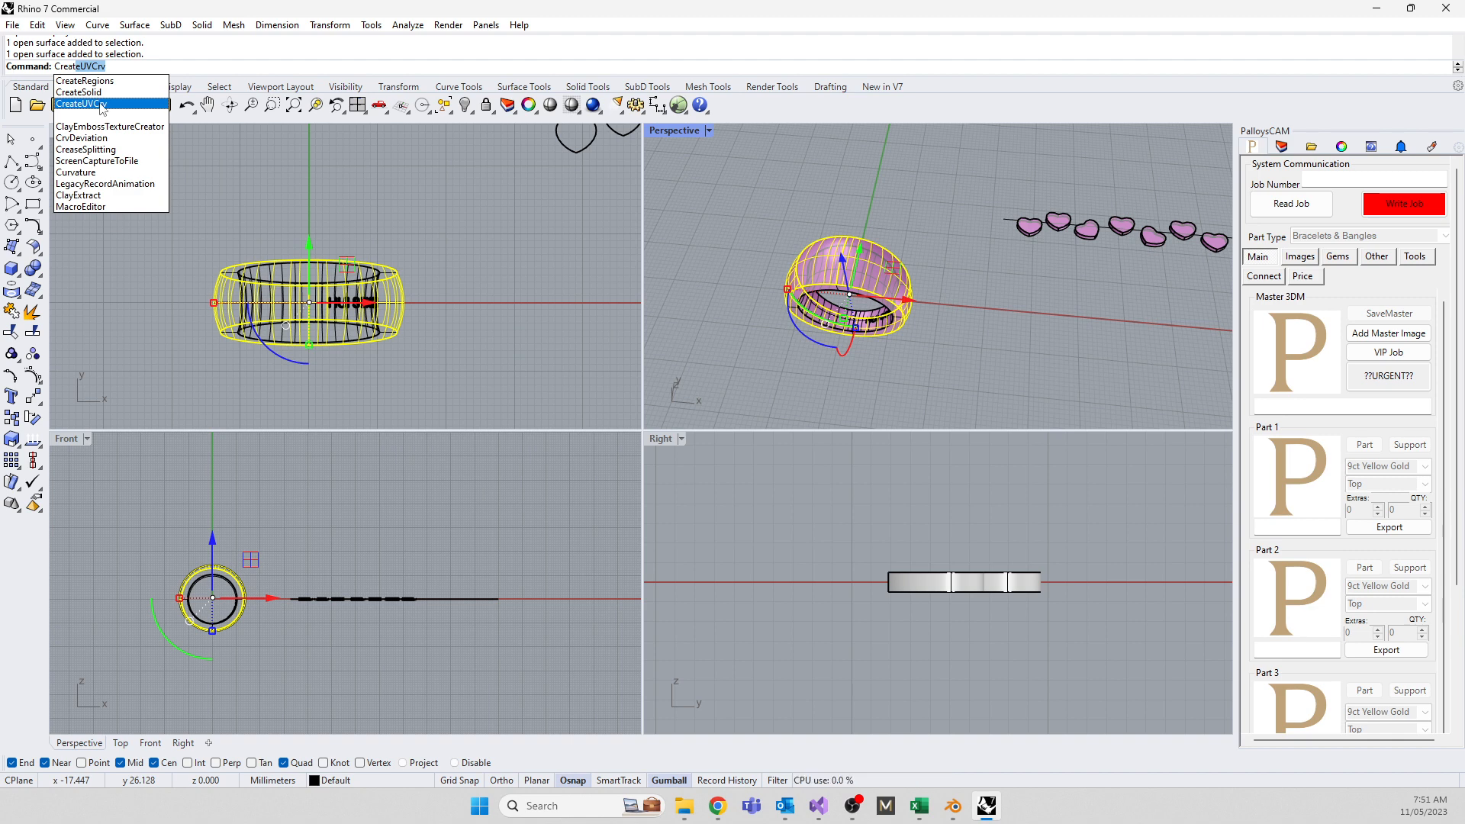
# Create the flat UV outline of the outer surface and move it above the hearts
pyautogui.click(100, 104)
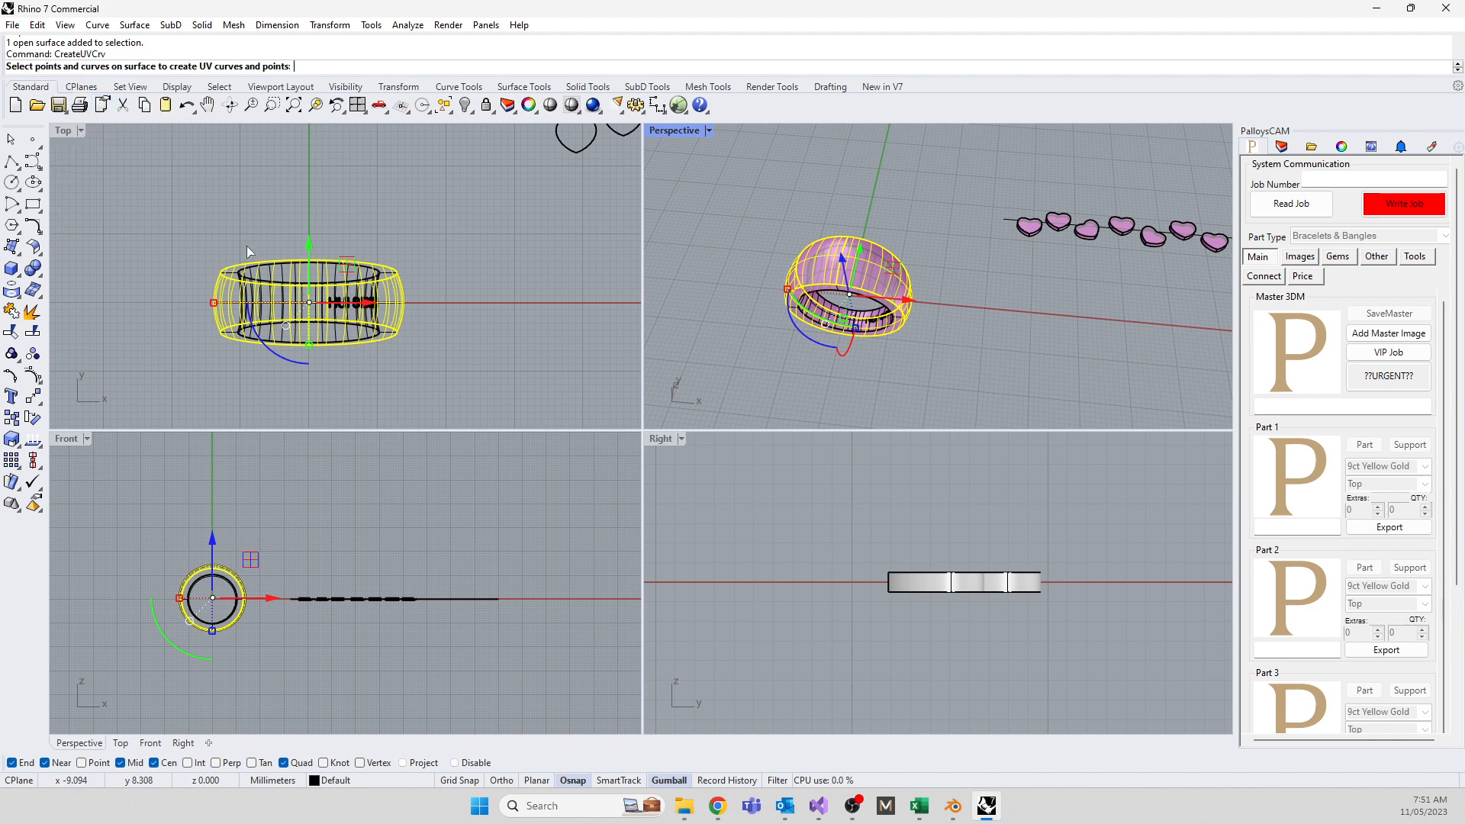
pyautogui.rightClick(200, 270)
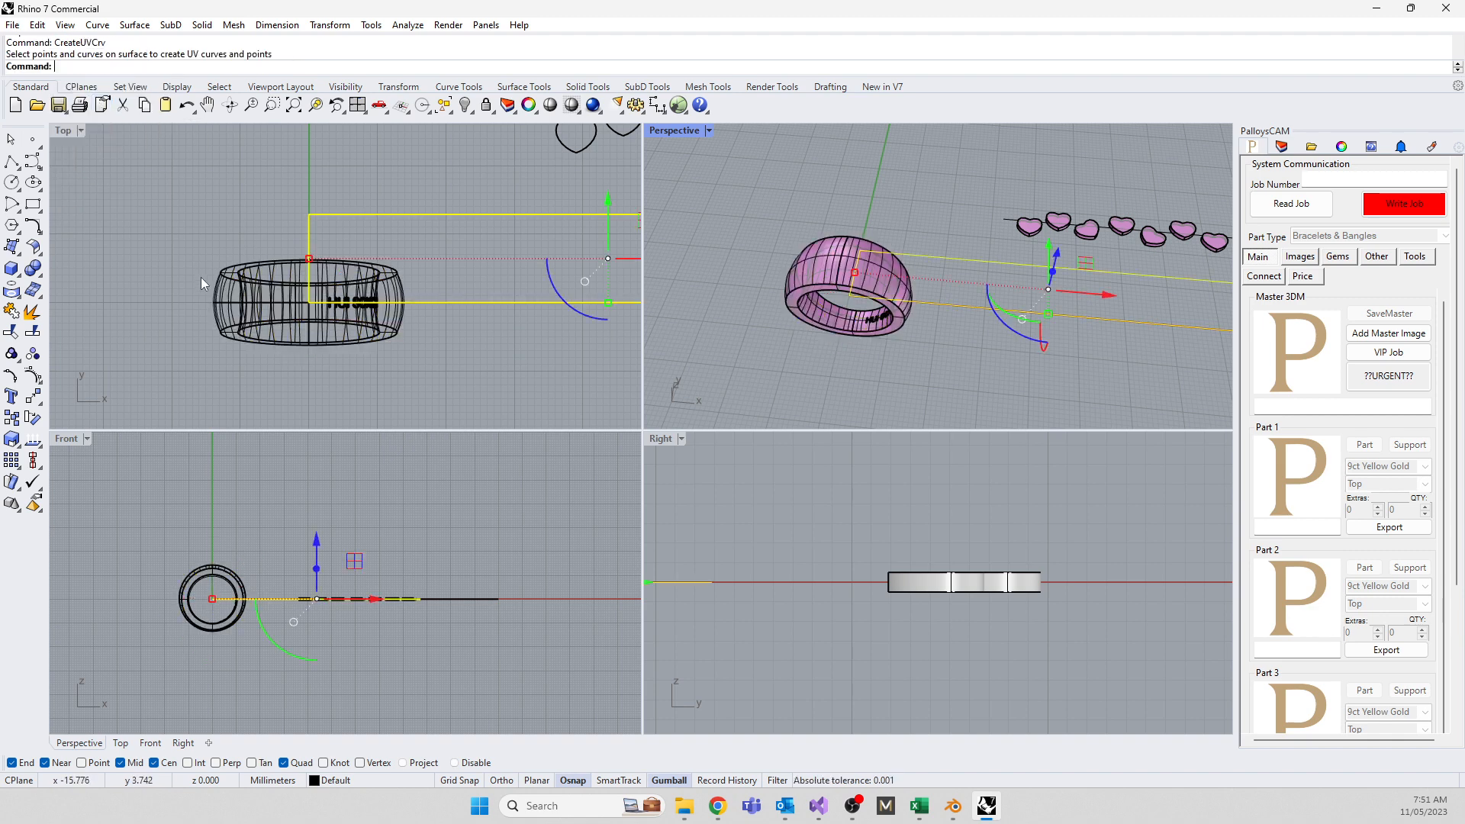
pyautogui.scroll(-5, 203, 308)
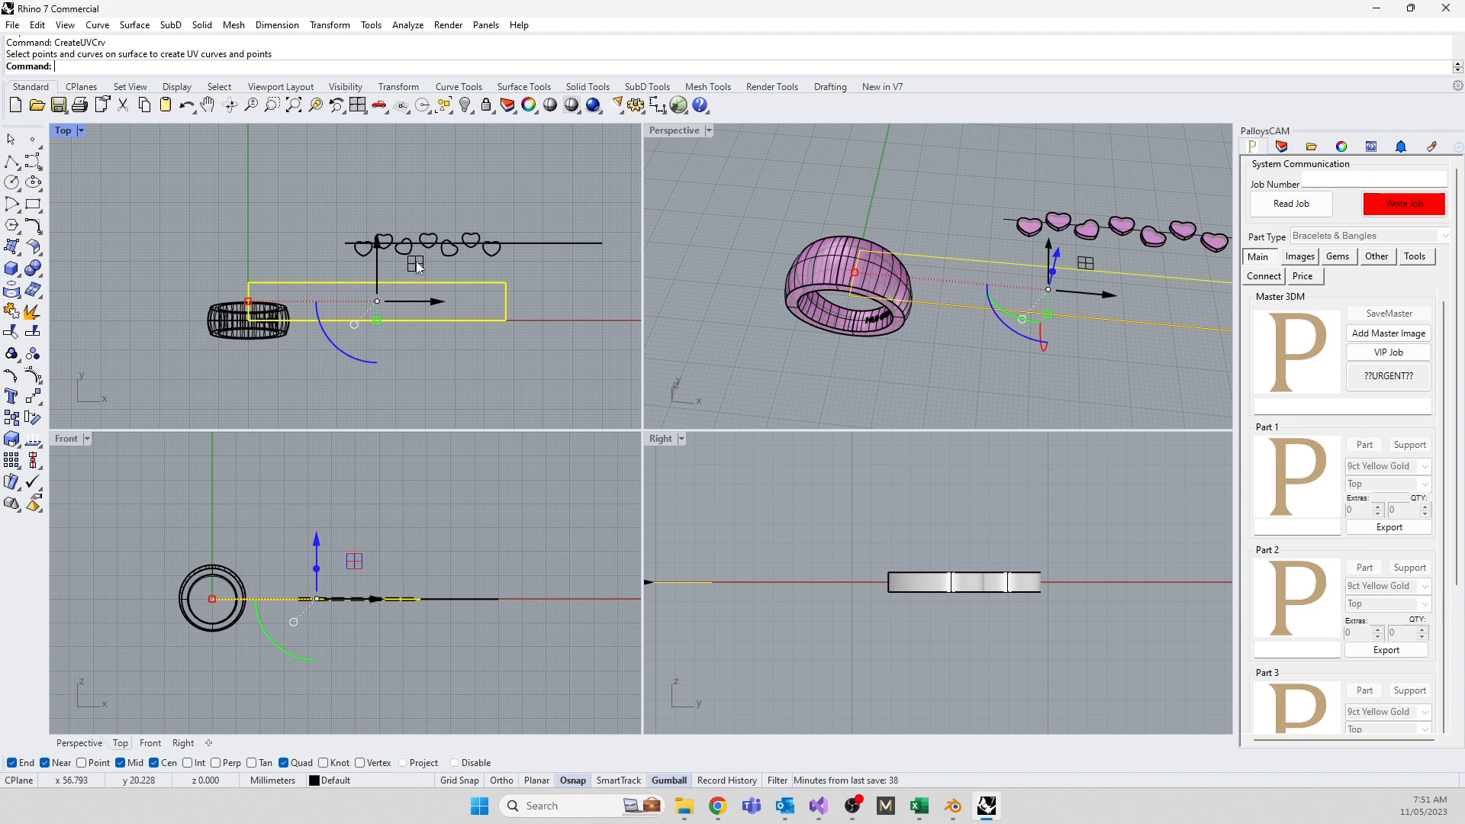
pyautogui.moveTo(416, 265); pyautogui.dragTo(412, 167)
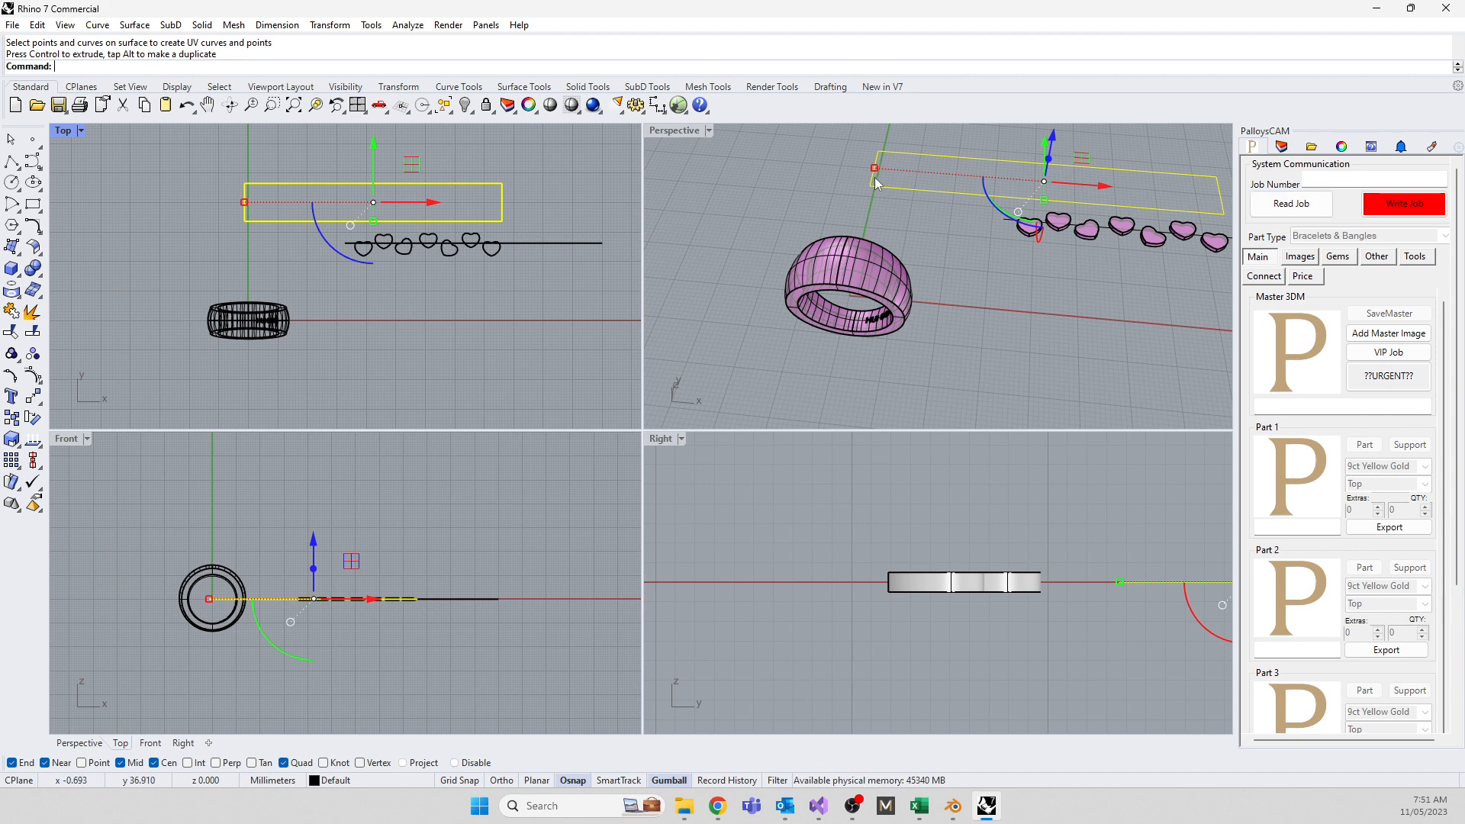
pyautogui.press('Escape')
# Explode the rectangular UV outline into four separate edges
pyautogui.scroll(4, 307, 224)
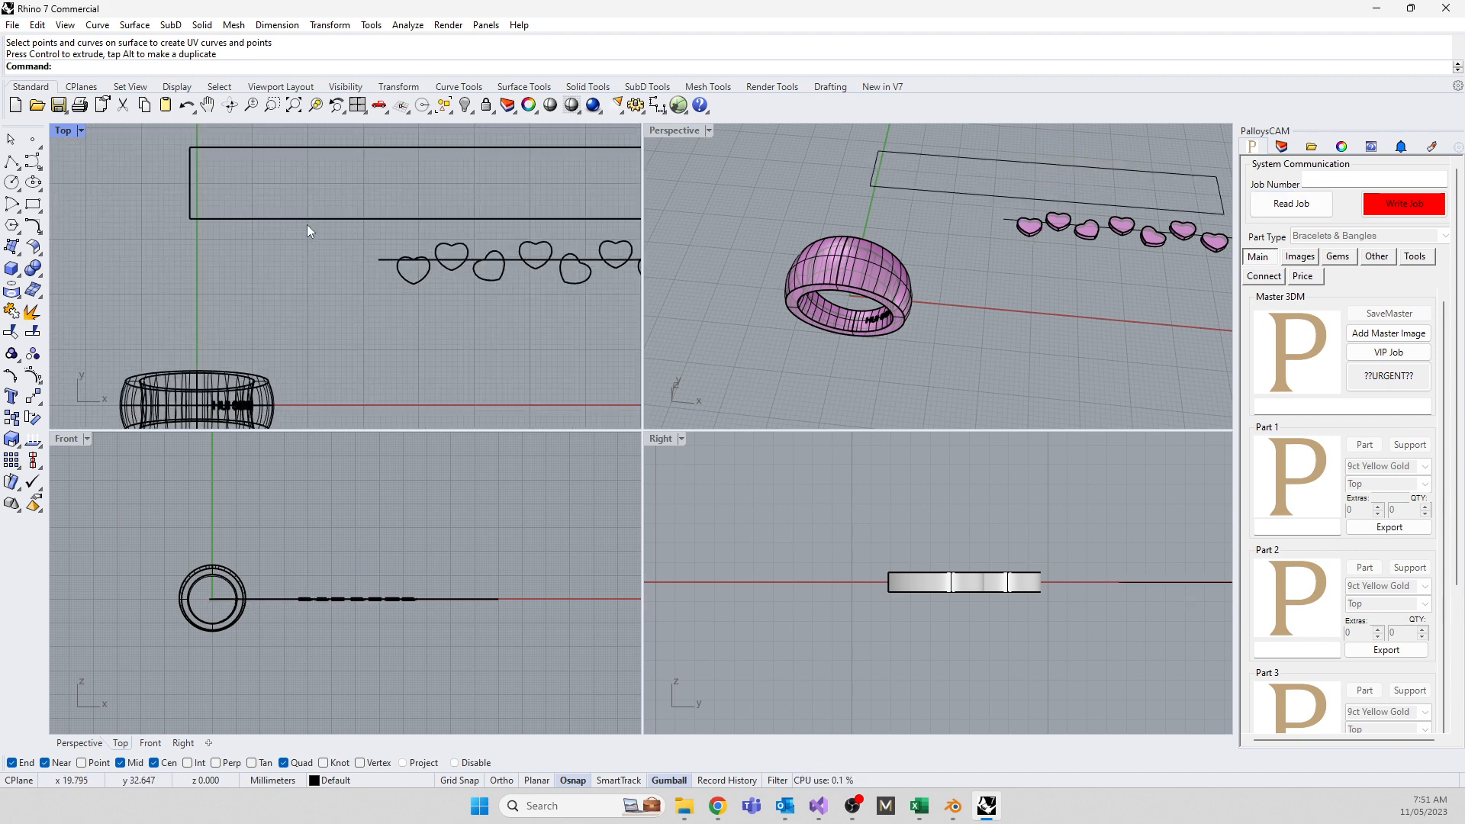
pyautogui.moveTo(272, 259); pyautogui.dragTo(368, 347, button='right')
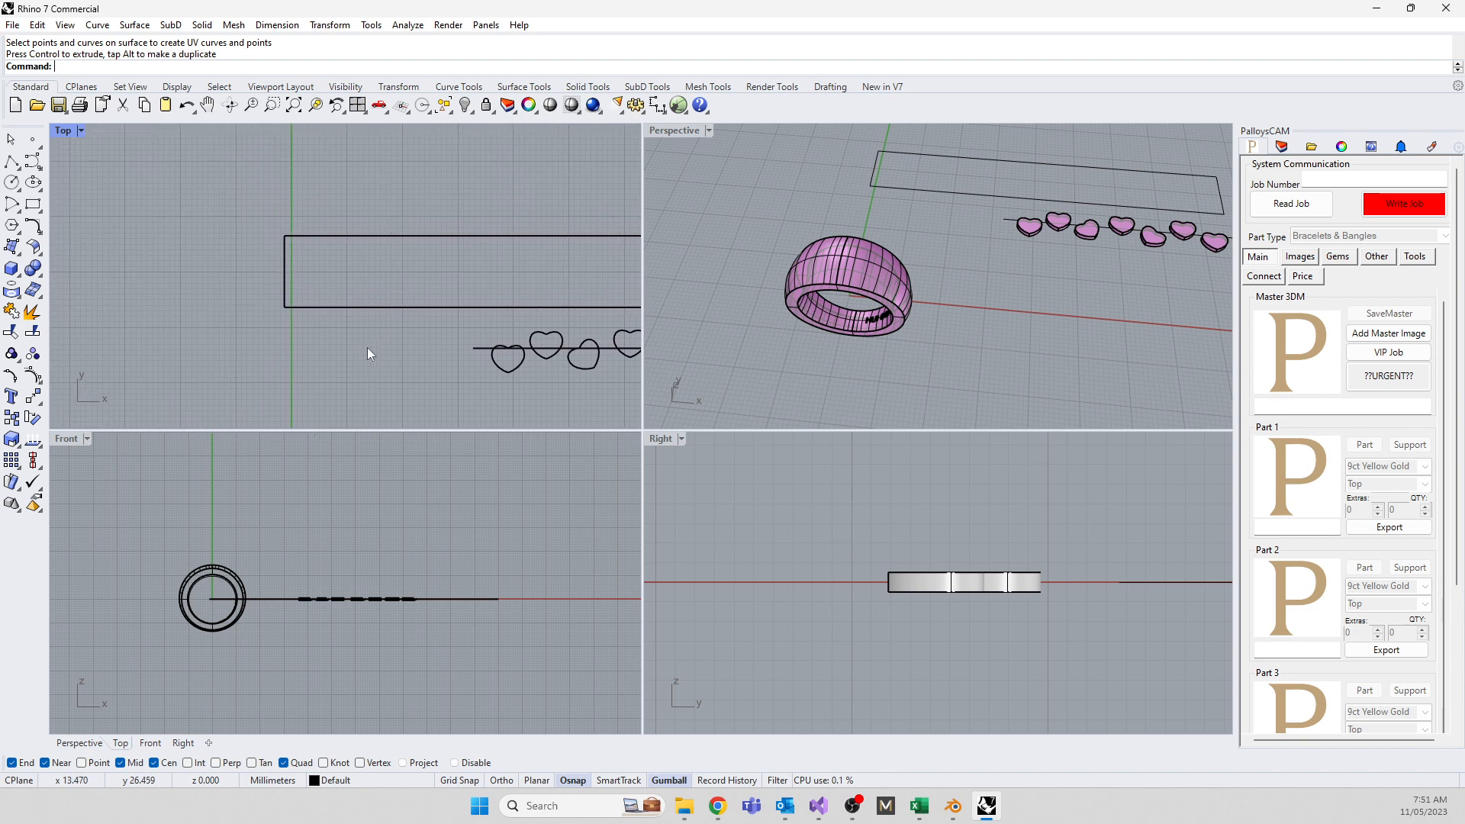
pyautogui.click(348, 233)
pyautogui.press('Up')
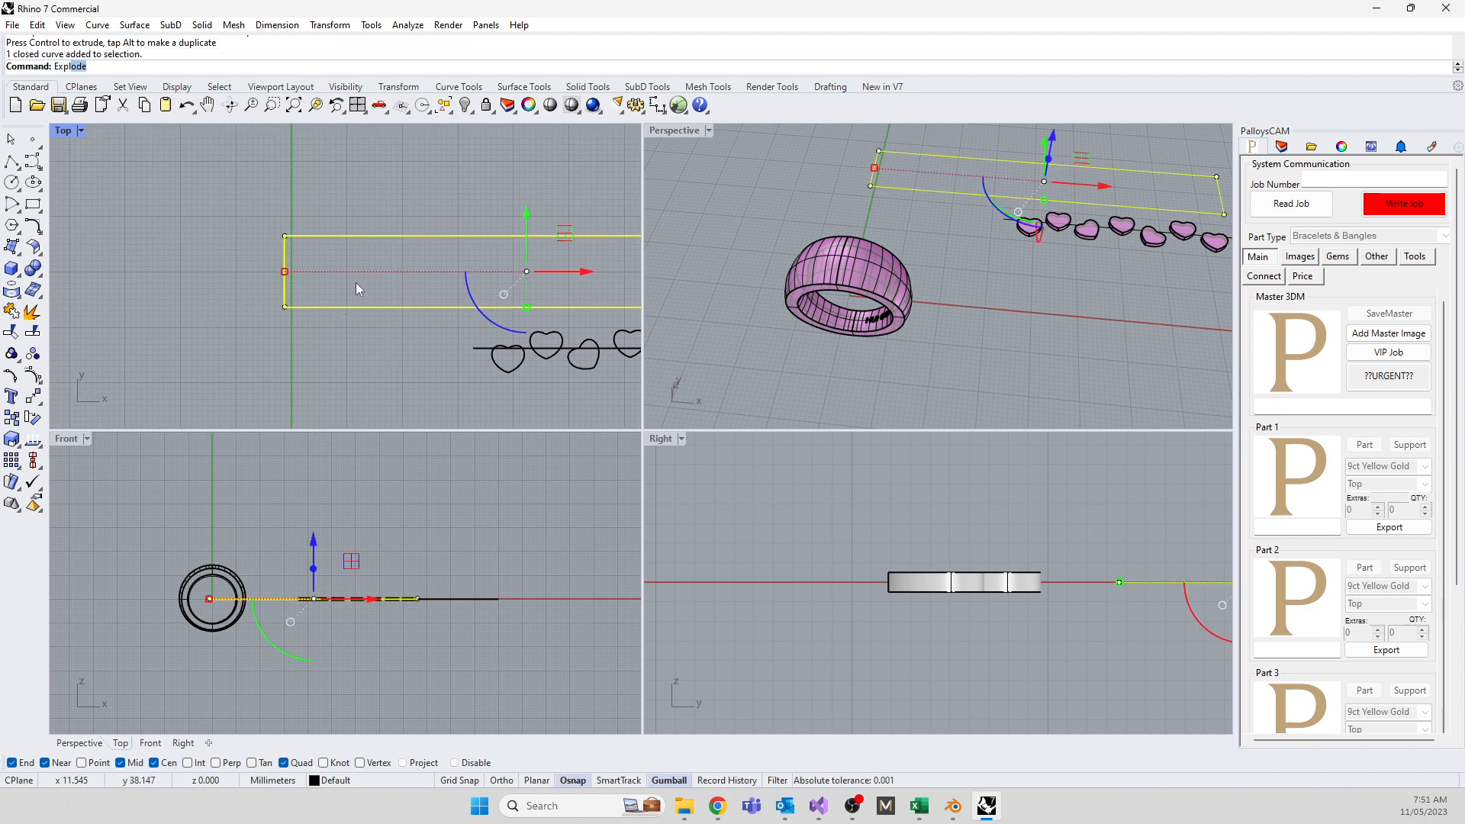
pyautogui.press('Return')
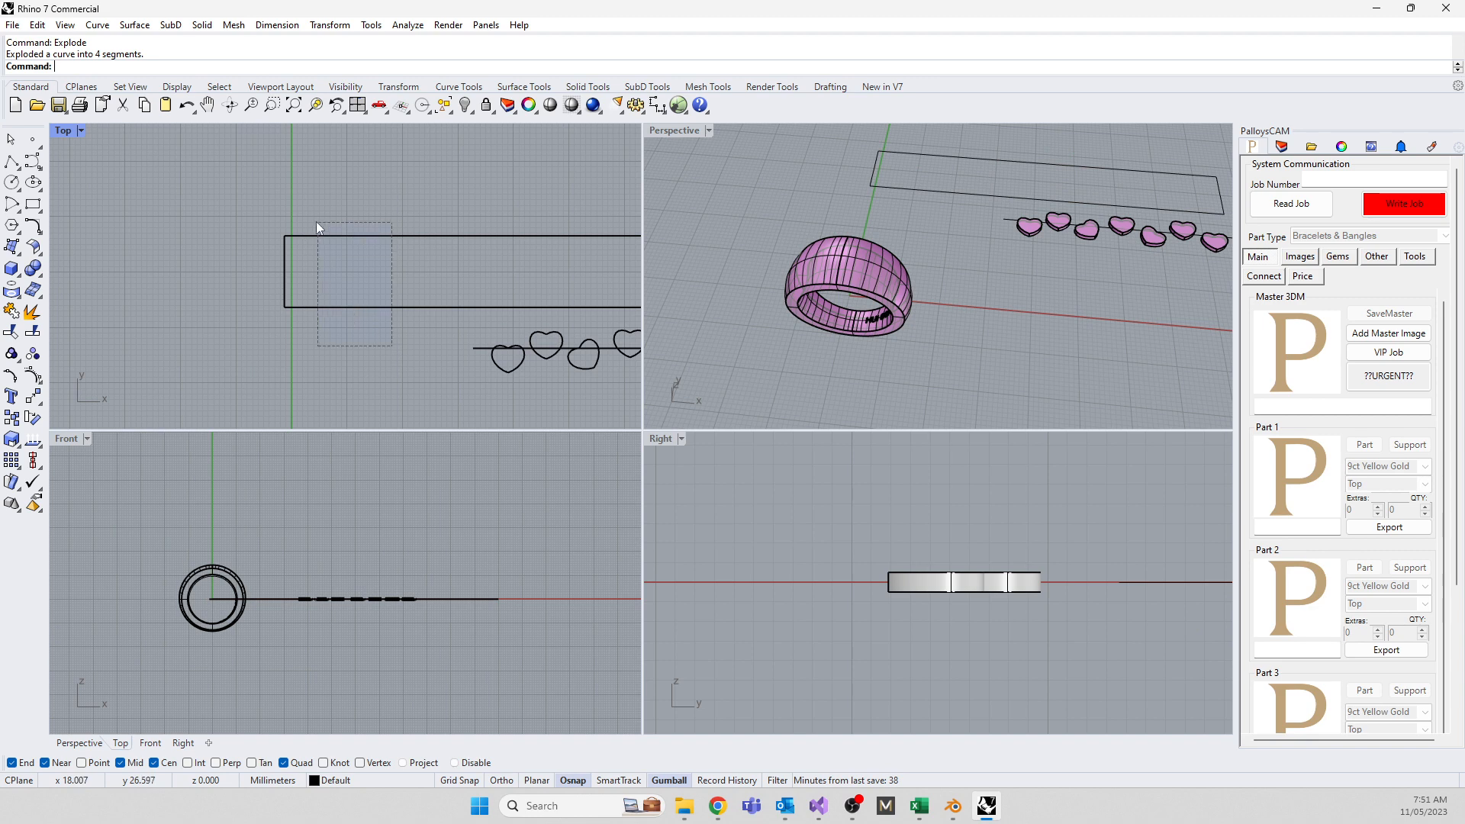
pyautogui.moveTo(316, 223); pyautogui.dragTo(315, 220)
# Sweep2 a flat strip surface between the outline's rails using the left and right edges
pyautogui.write('Sweep2')
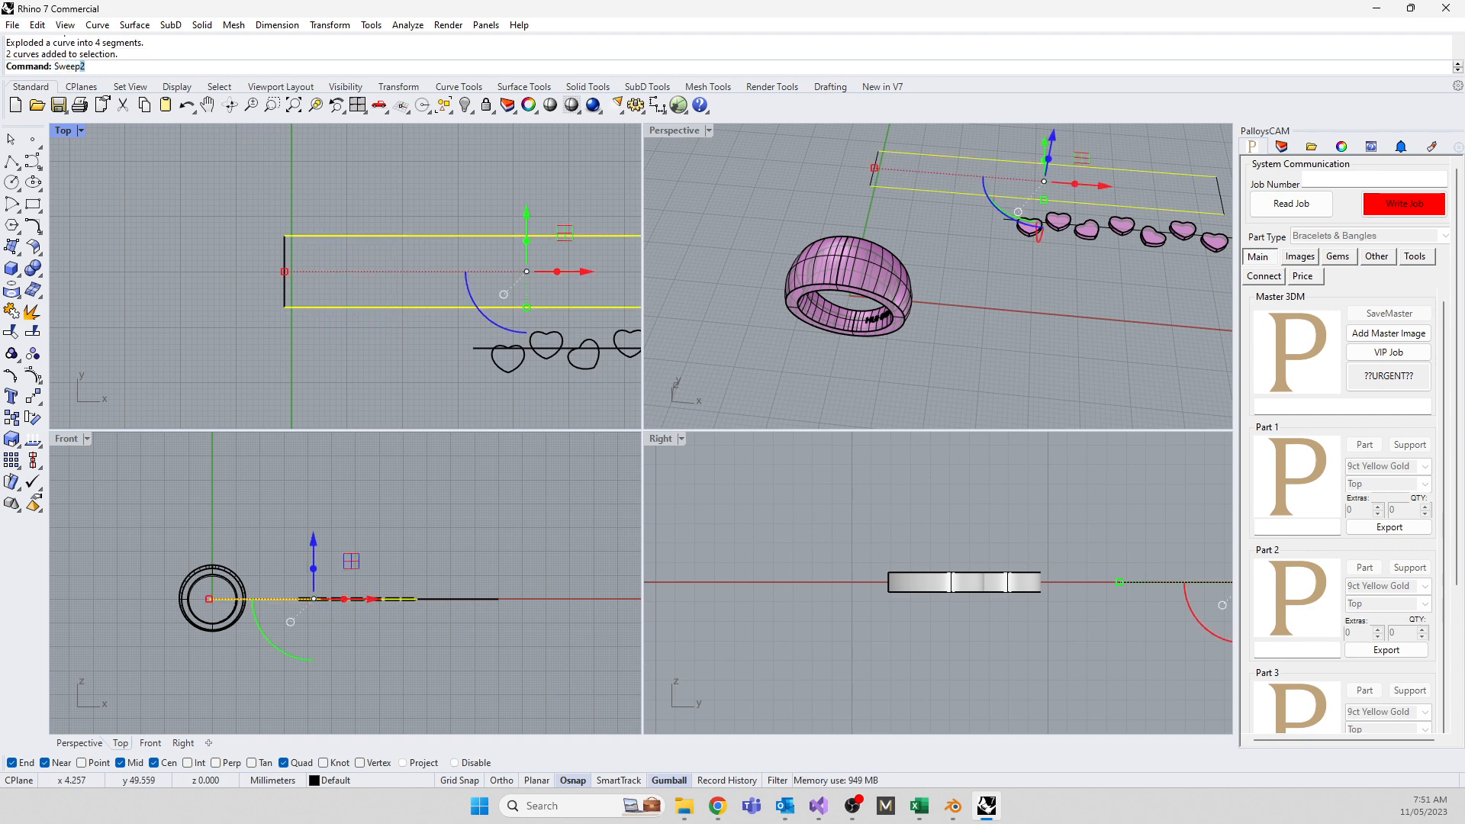
pyautogui.press('Return')
pyautogui.click(278, 247)
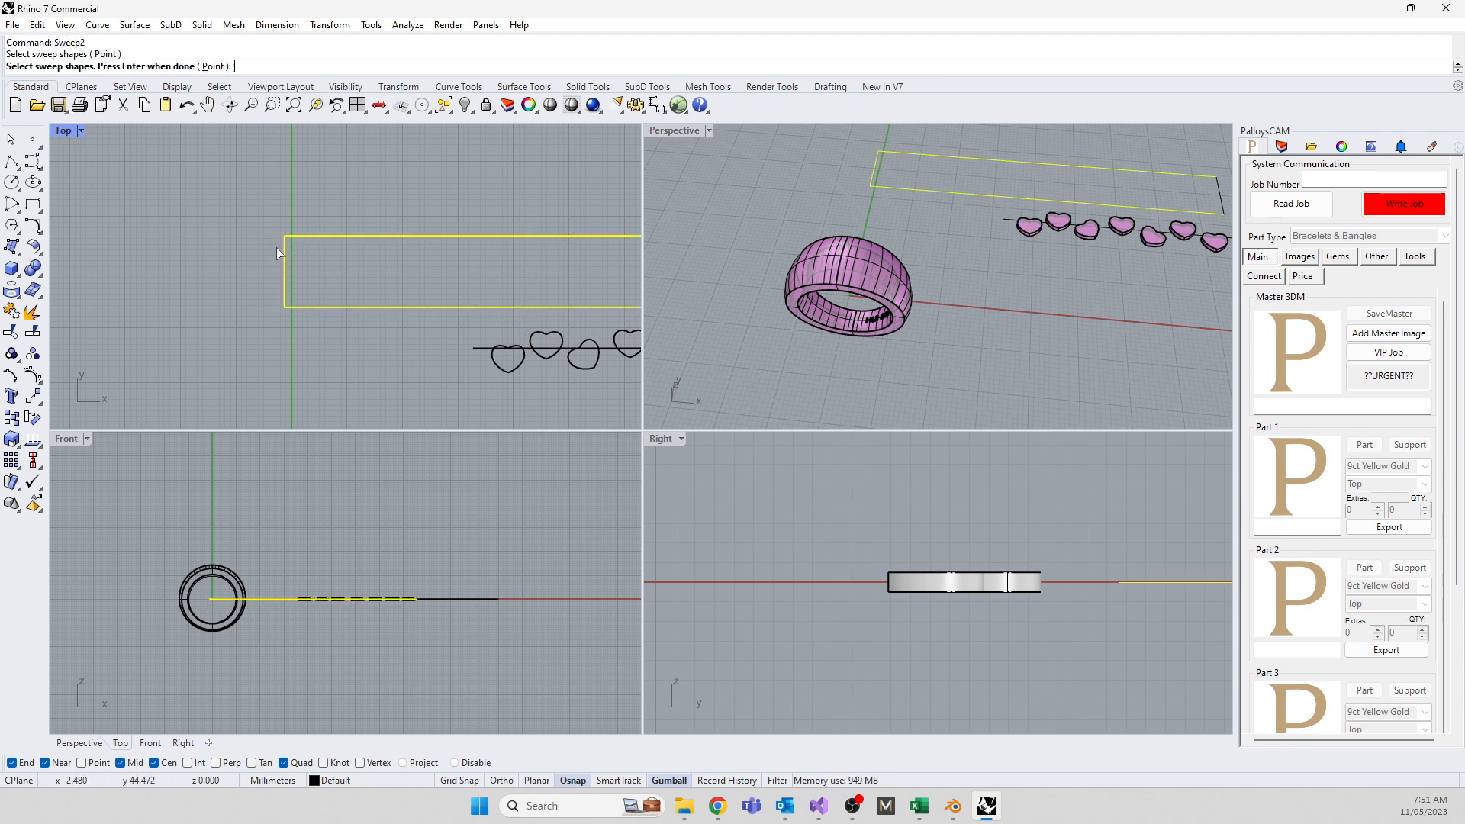
pyautogui.scroll(-4, 327, 278)
pyautogui.scroll(2, 414, 255)
pyautogui.click(419, 251)
pyautogui.press('Return')
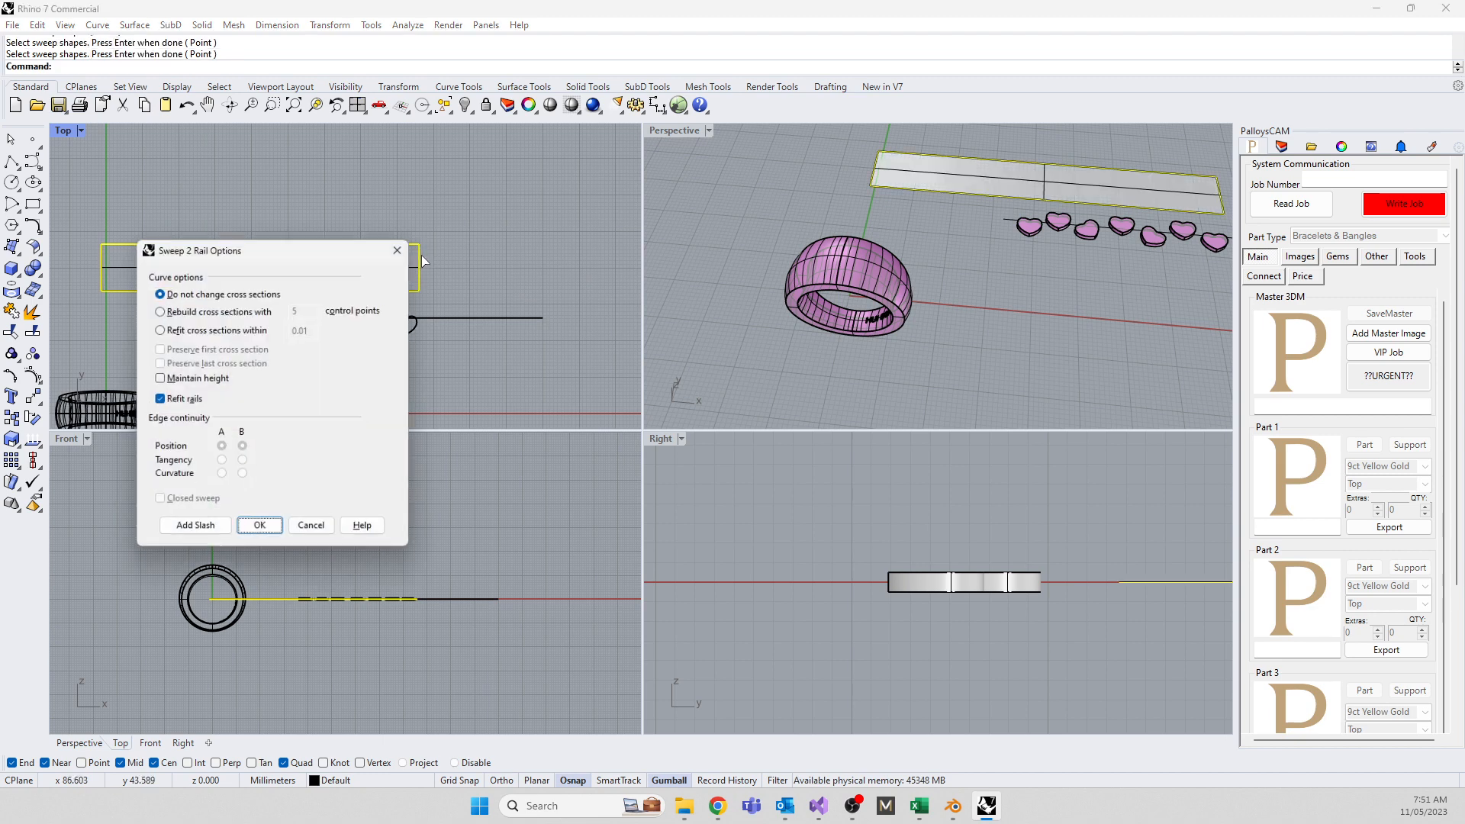
pyautogui.click(259, 532)
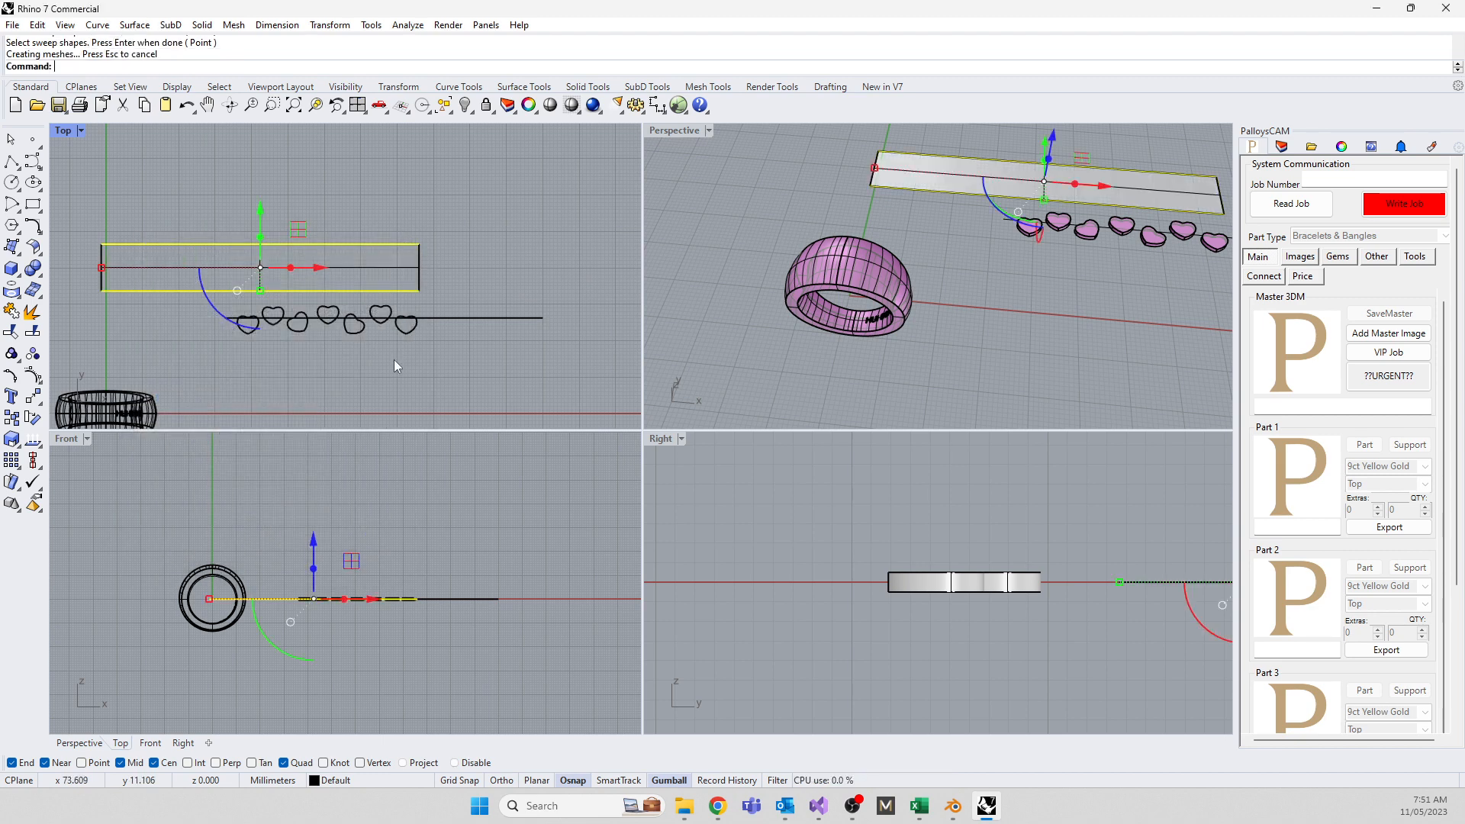
# Delete the leftover top and left edge curves
pyautogui.moveTo(100, 202); pyautogui.dragTo(437, 258)
pyautogui.press('Delete')
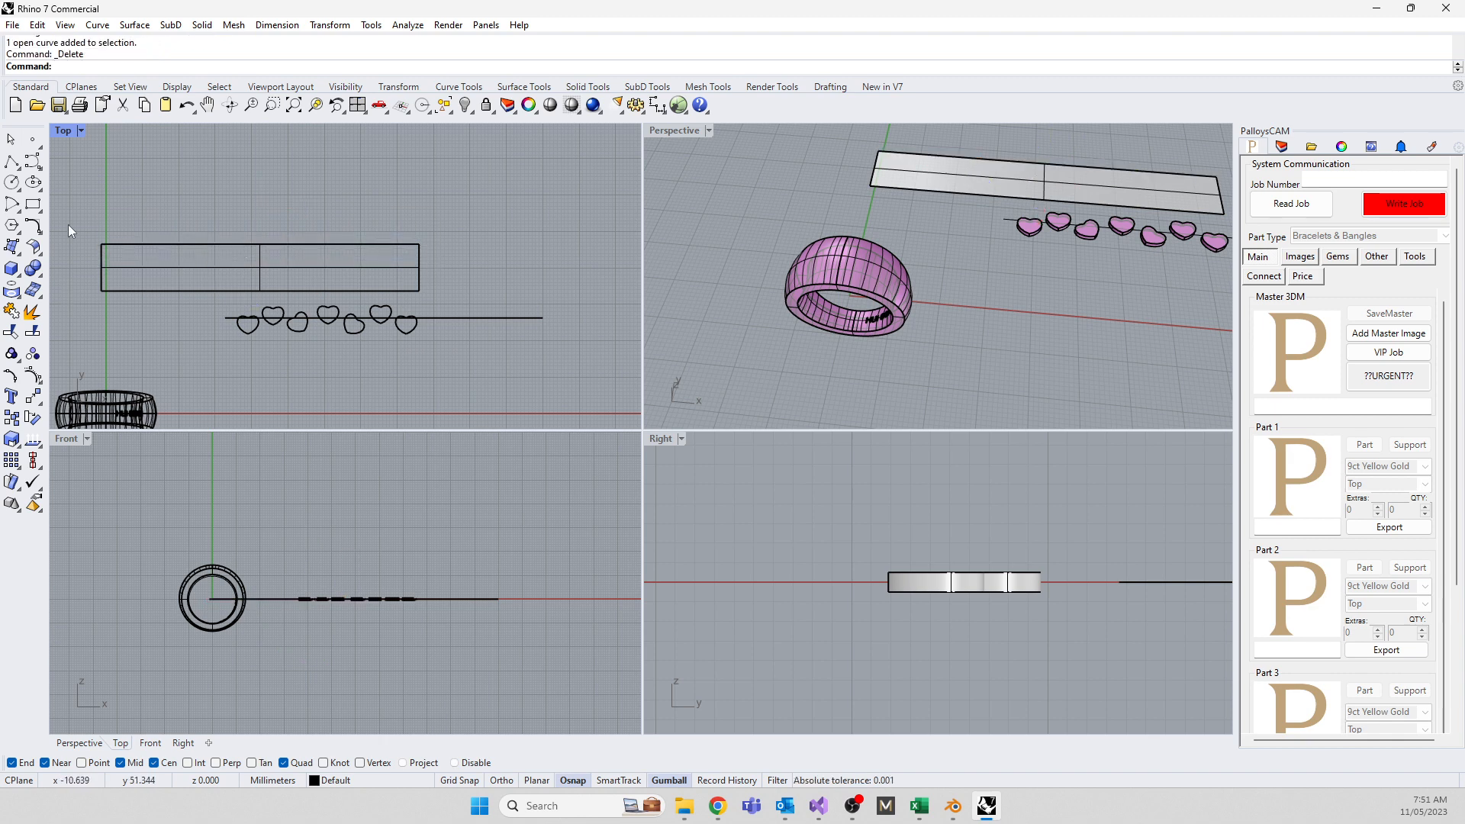
pyautogui.moveTo(67, 224); pyautogui.dragTo(118, 314)
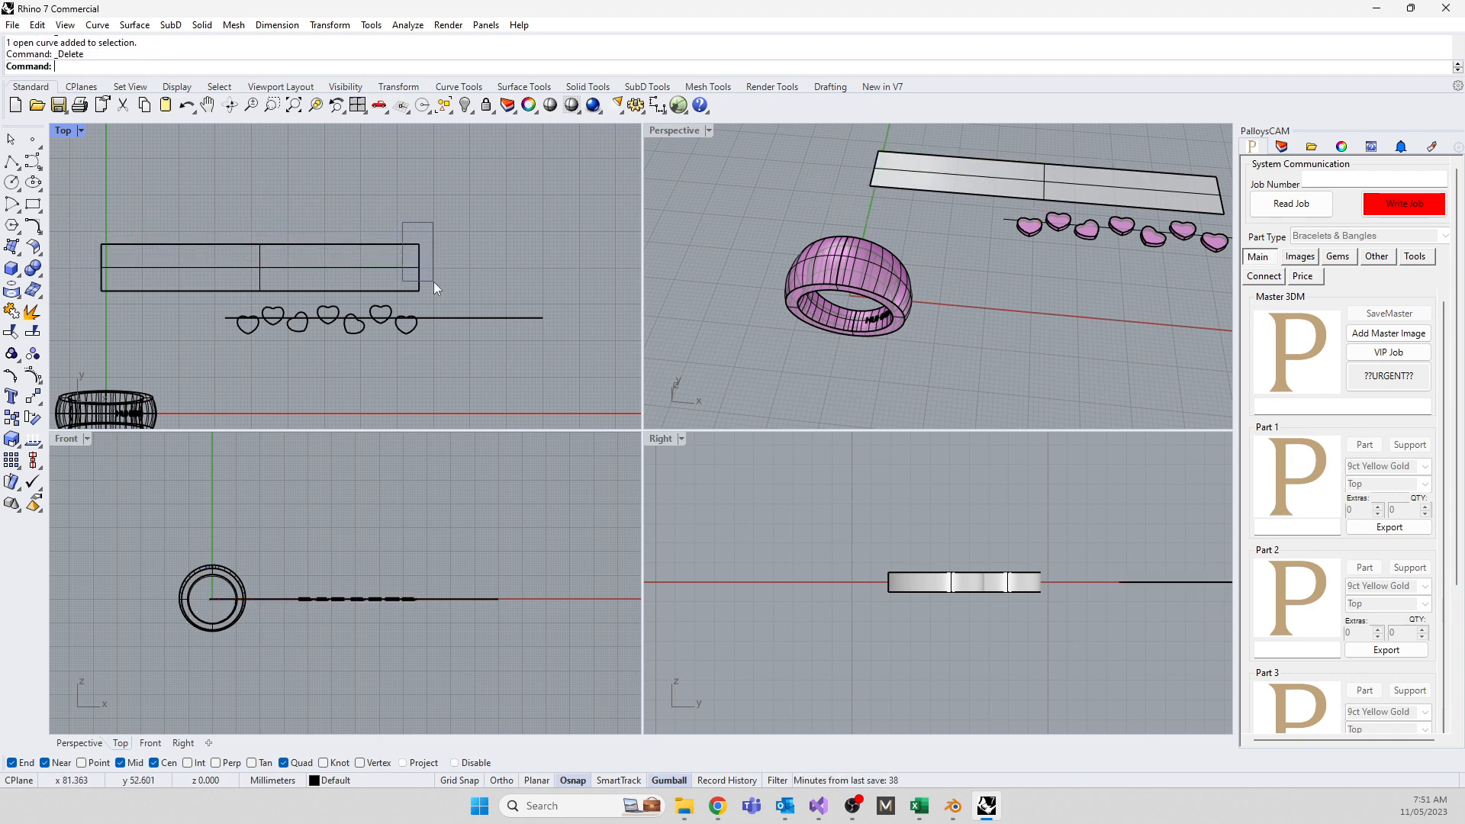
pyautogui.press('Delete')
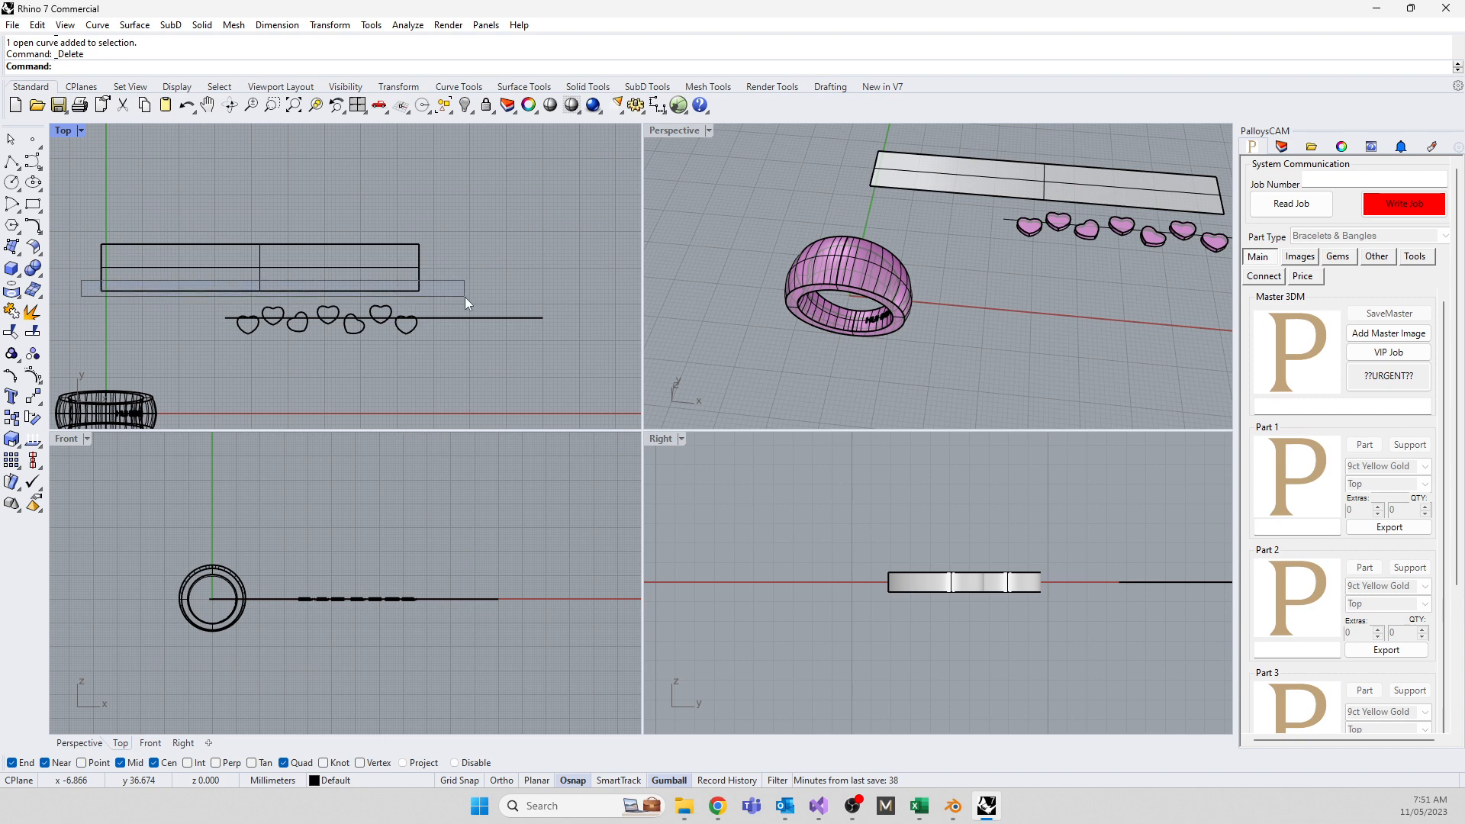
# Move the seven hearts up onto the flat strip surface
pyautogui.click(455, 317)
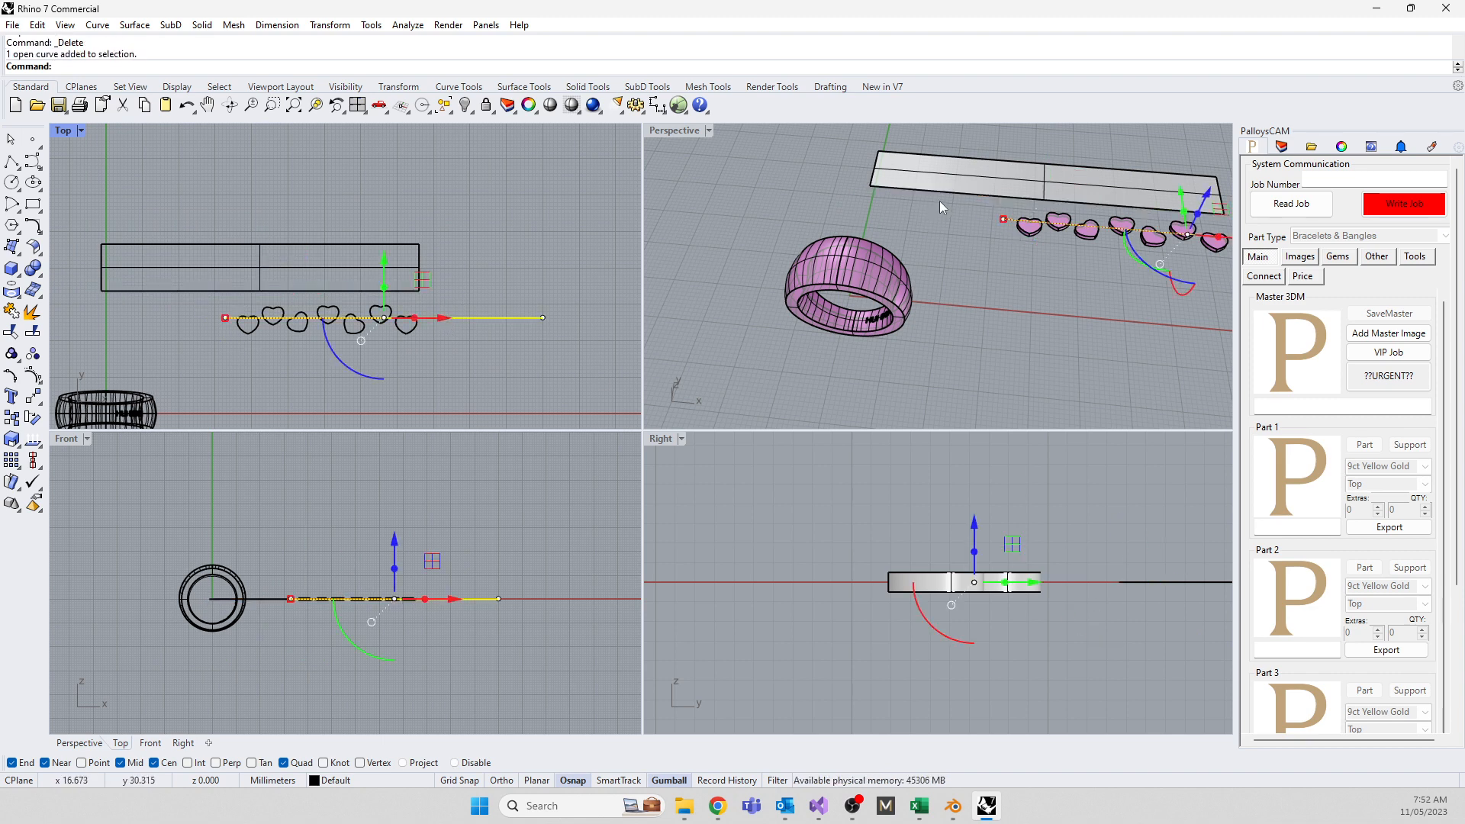
pyautogui.click(925, 175)
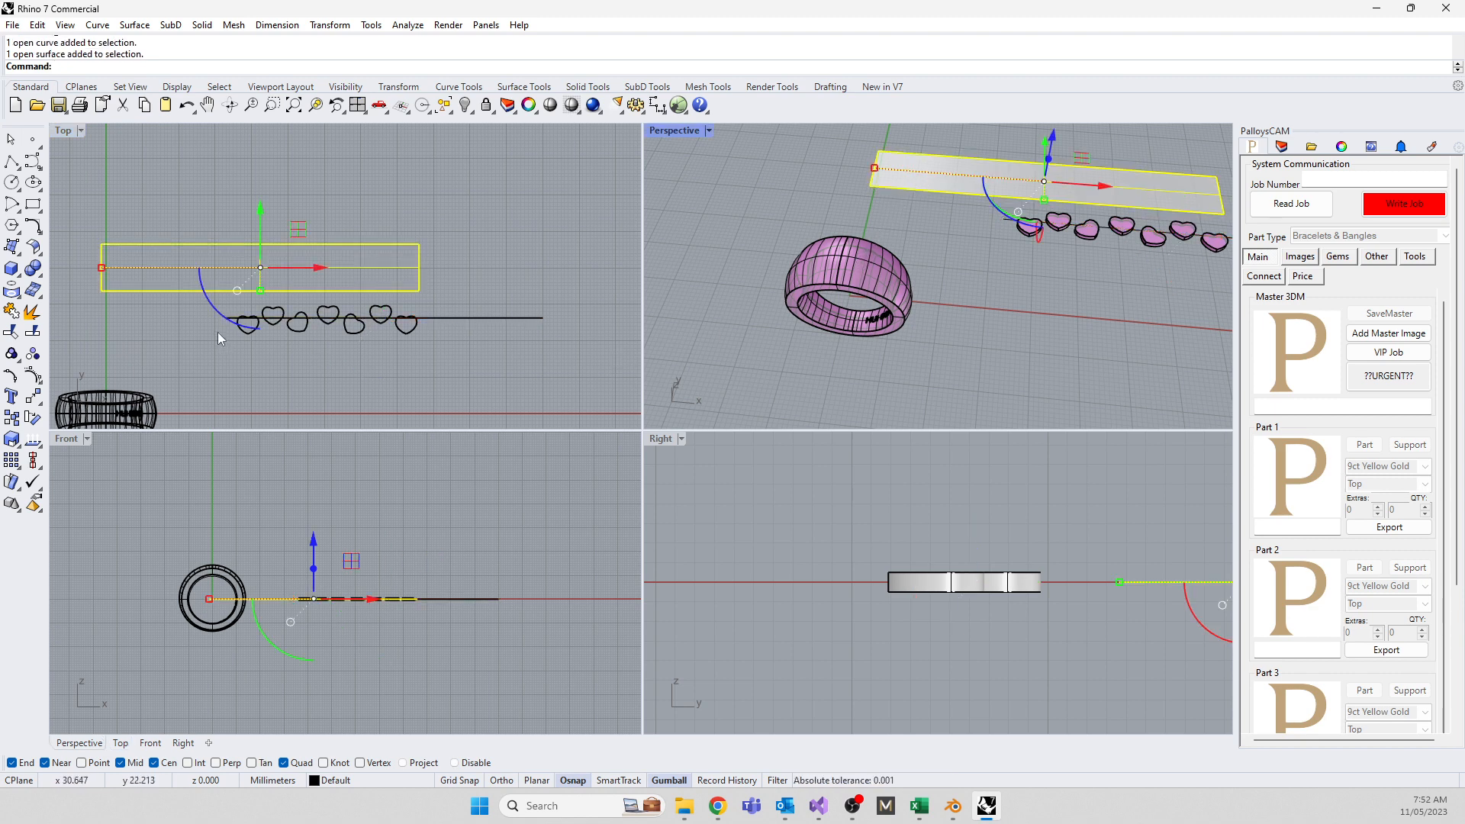
pyautogui.moveTo(184, 301); pyautogui.dragTo(446, 368)
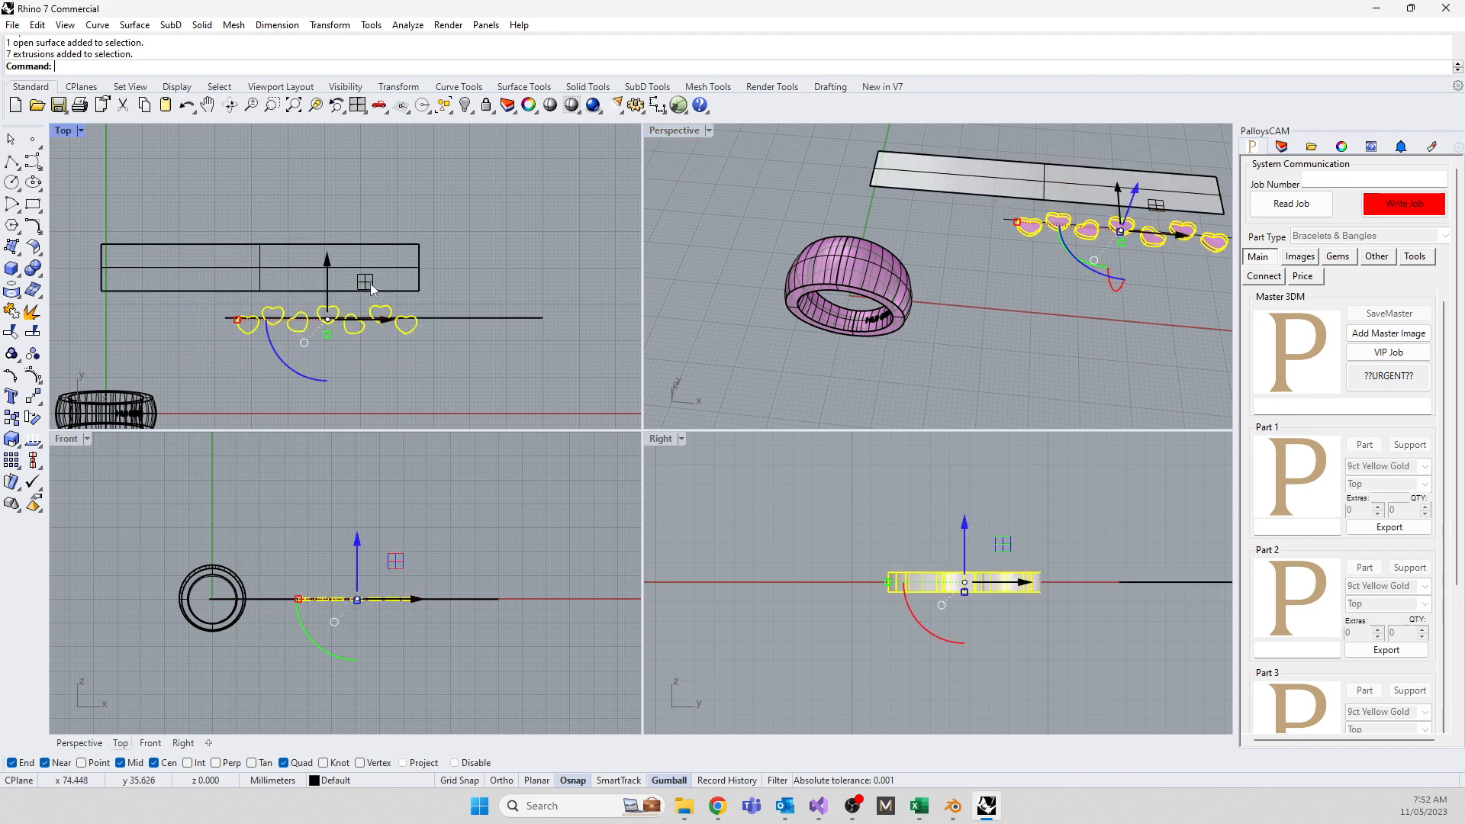
pyautogui.moveTo(366, 281); pyautogui.dragTo(298, 233)
pyautogui.click(316, 390)
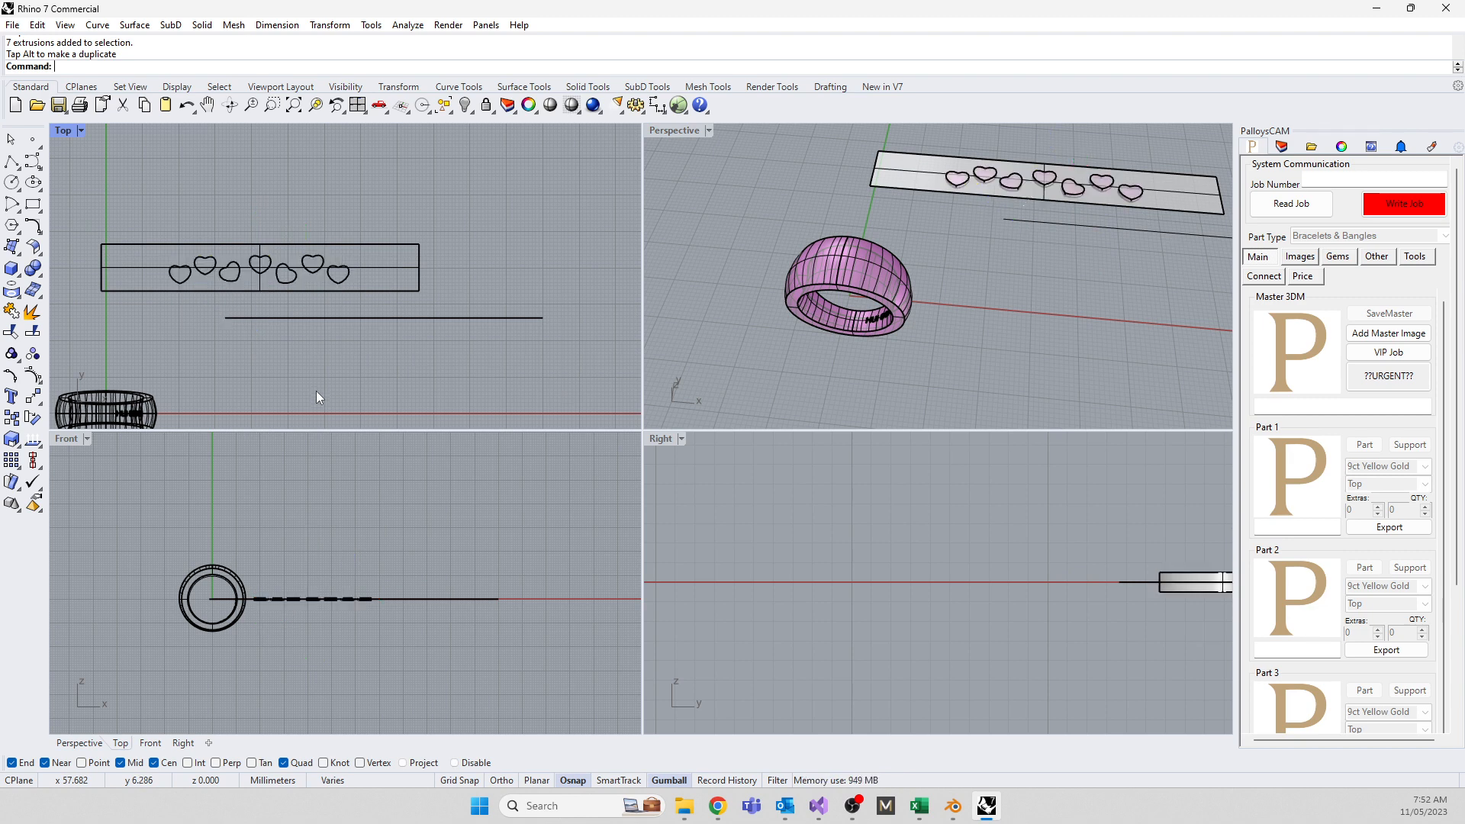
# Orbit the perspective view and pick out the ring's outer surface from overlapping candidates
pyautogui.moveTo(740, 391); pyautogui.dragTo(789, 374, button='right')
pyautogui.moveTo(754, 276); pyautogui.dragTo(656, 314, button='right')
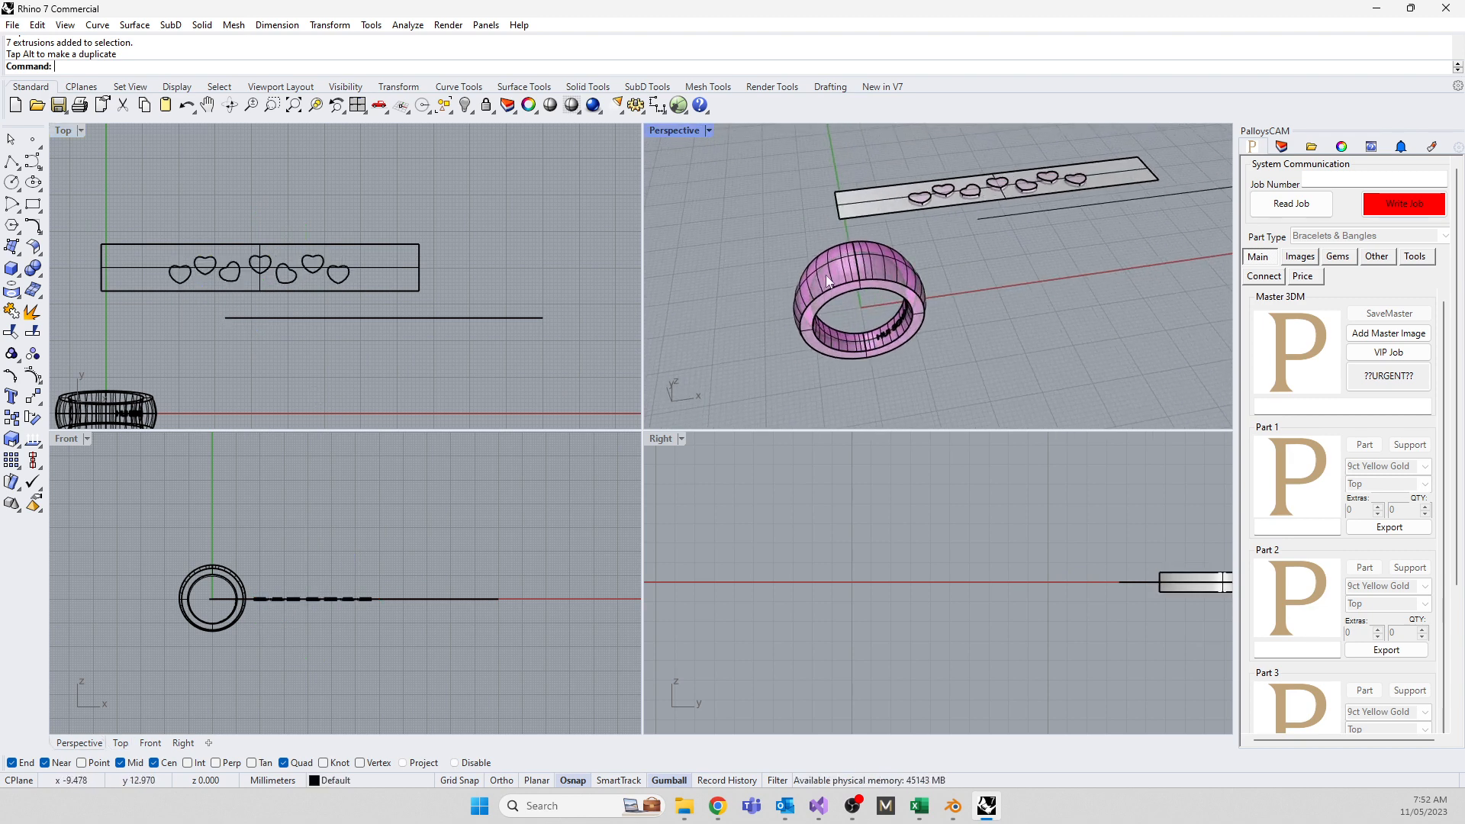
pyautogui.scroll(6, 826, 274)
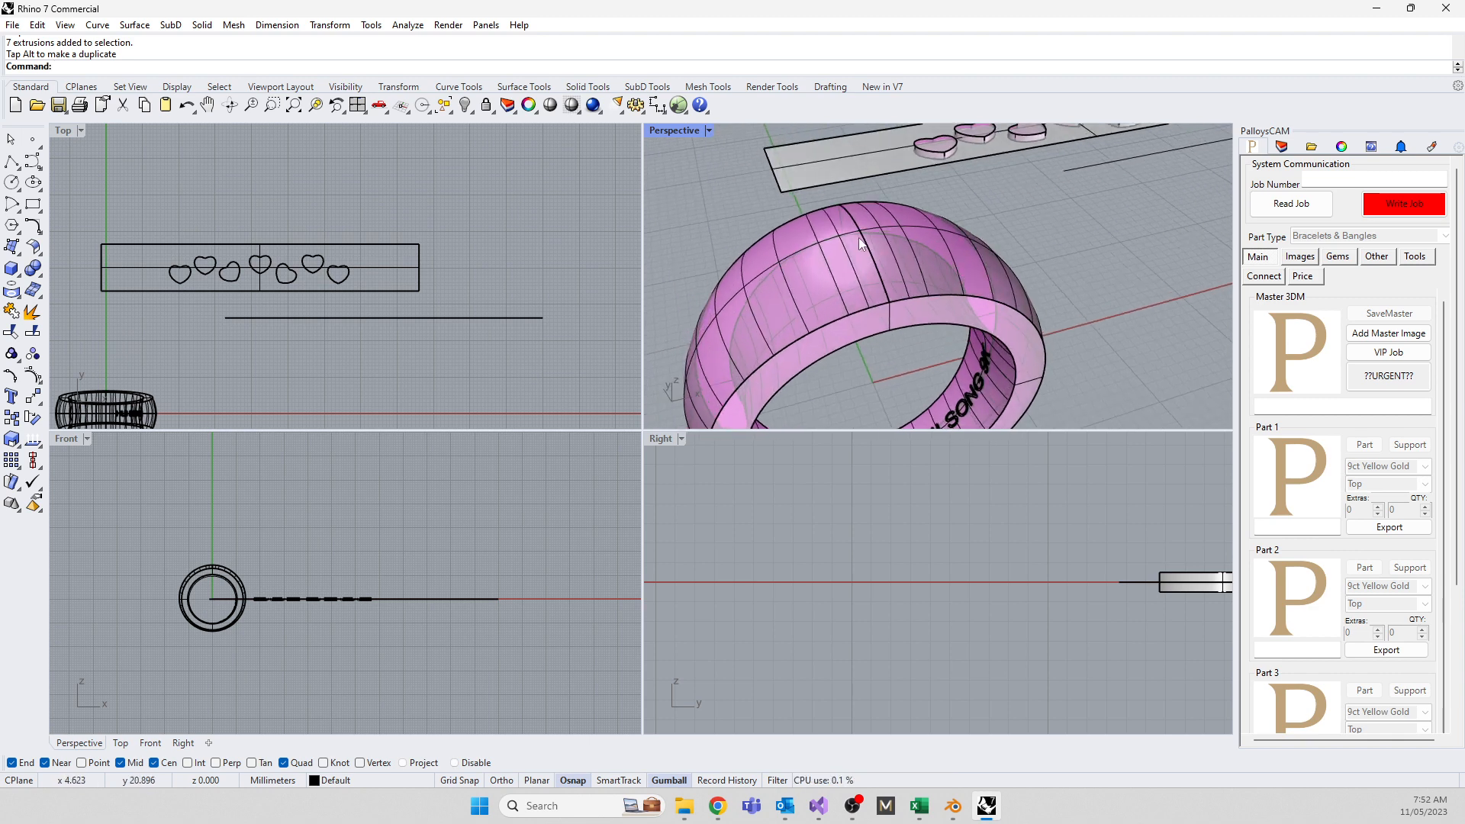
pyautogui.scroll(3, 858, 233)
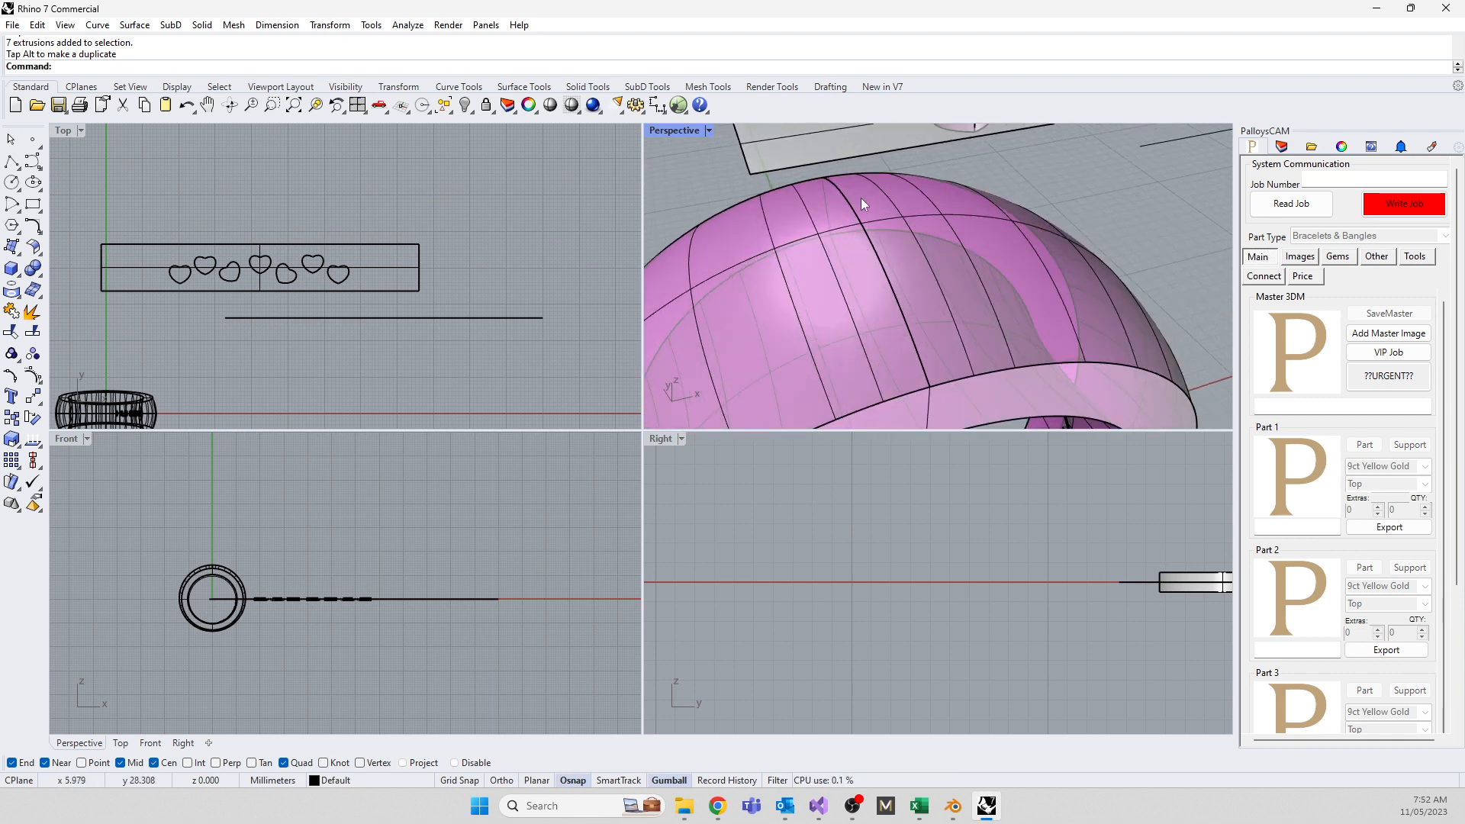
pyautogui.click(806, 238)
pyautogui.click(725, 177)
pyautogui.click(776, 315)
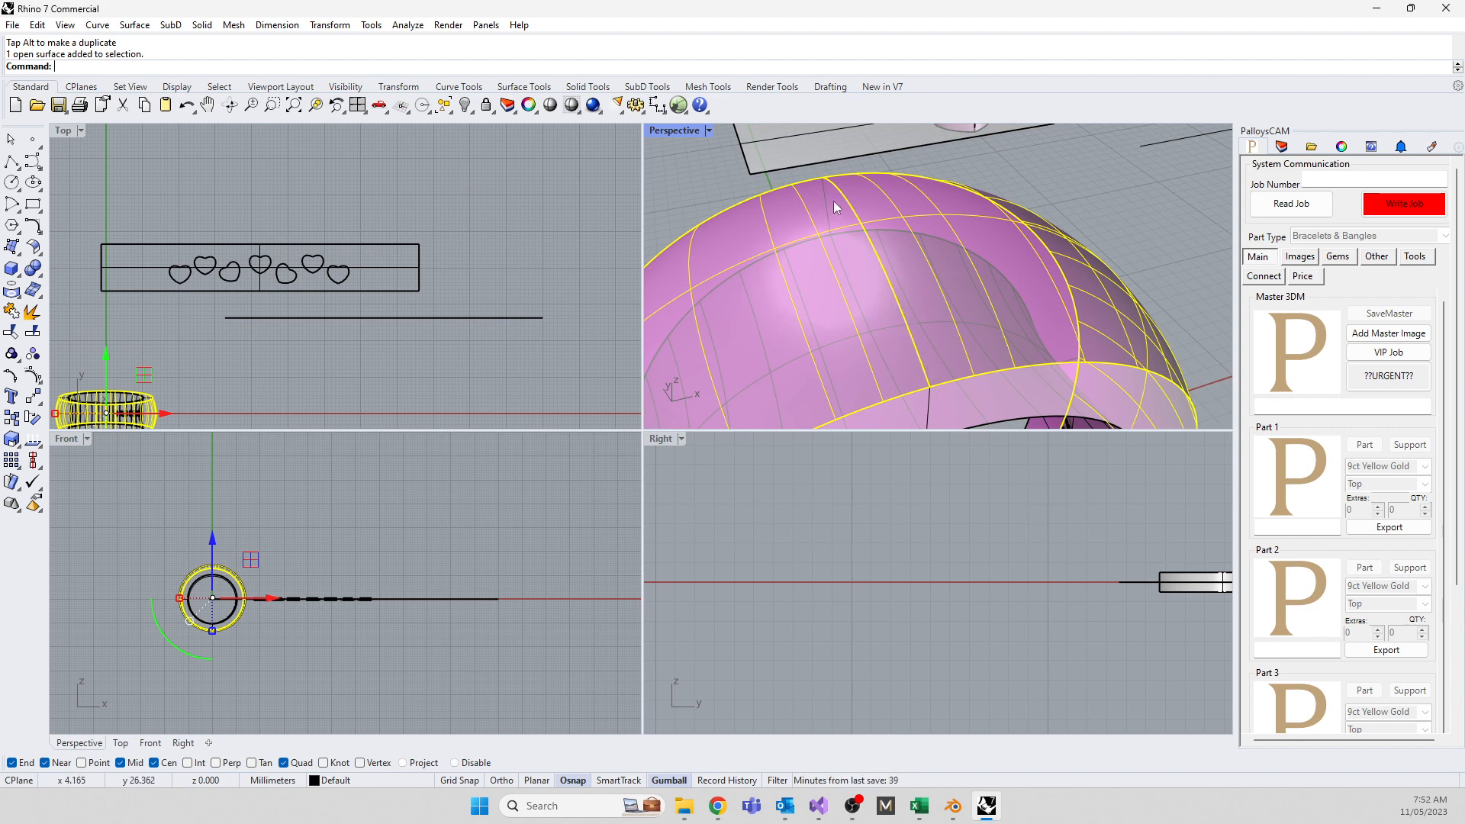
pyautogui.press('Escape')
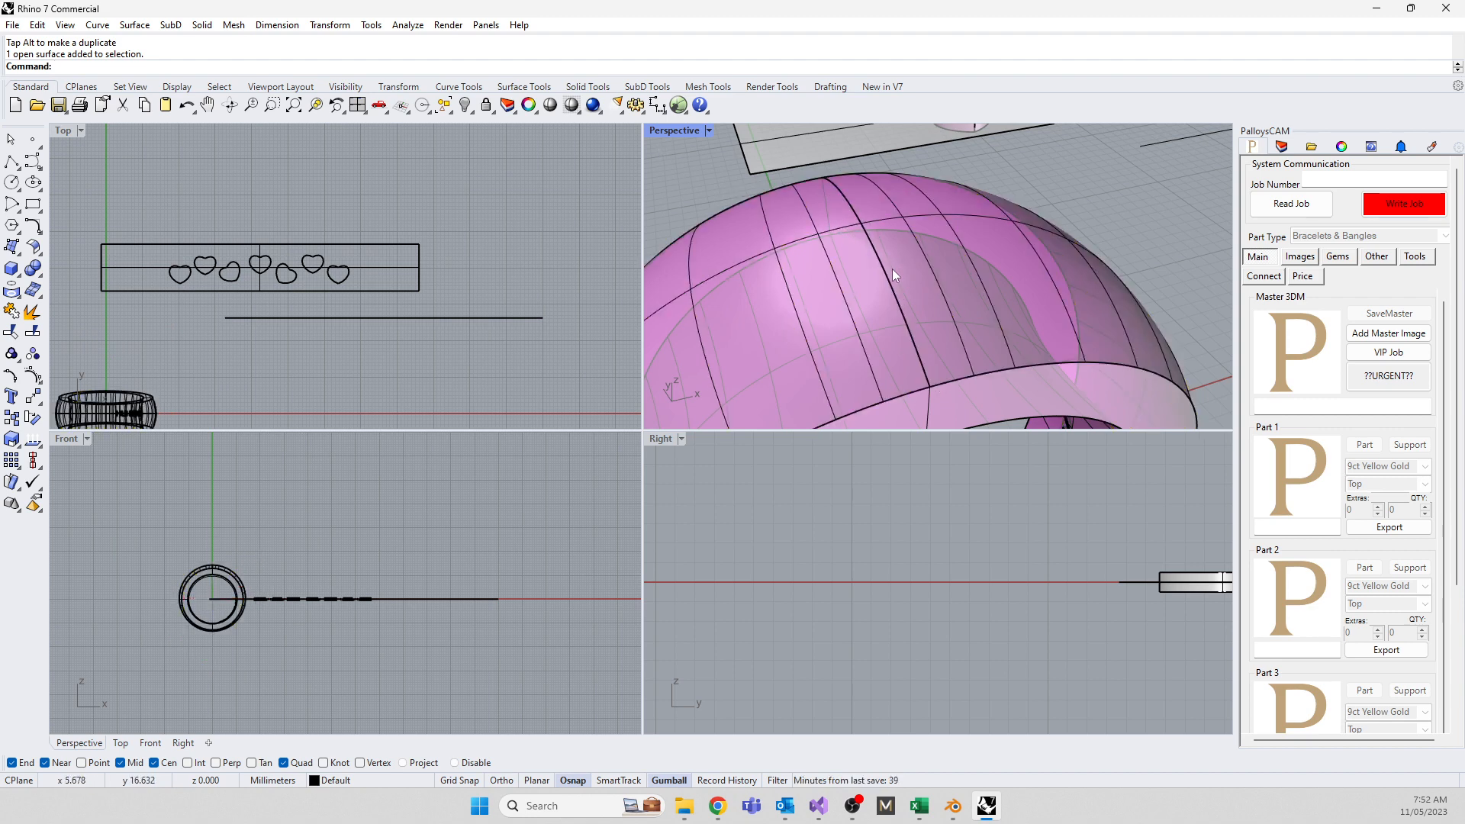
# Orbit to view the ring from above and into its hole
pyautogui.scroll(-6, 891, 269)
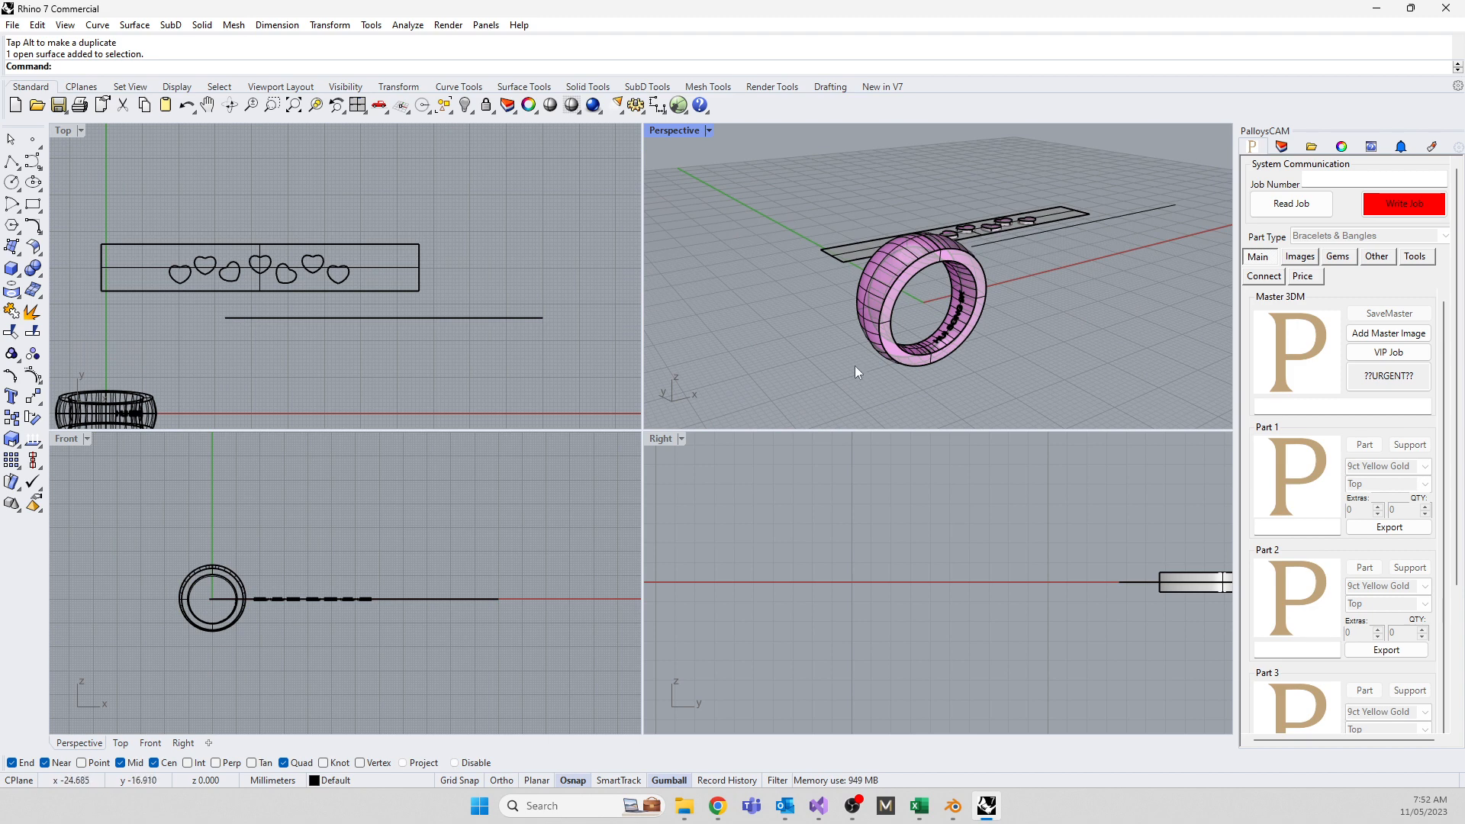
pyautogui.moveTo(854, 365); pyautogui.dragTo(896, 416, button='right')
pyautogui.scroll(8, 908, 282)
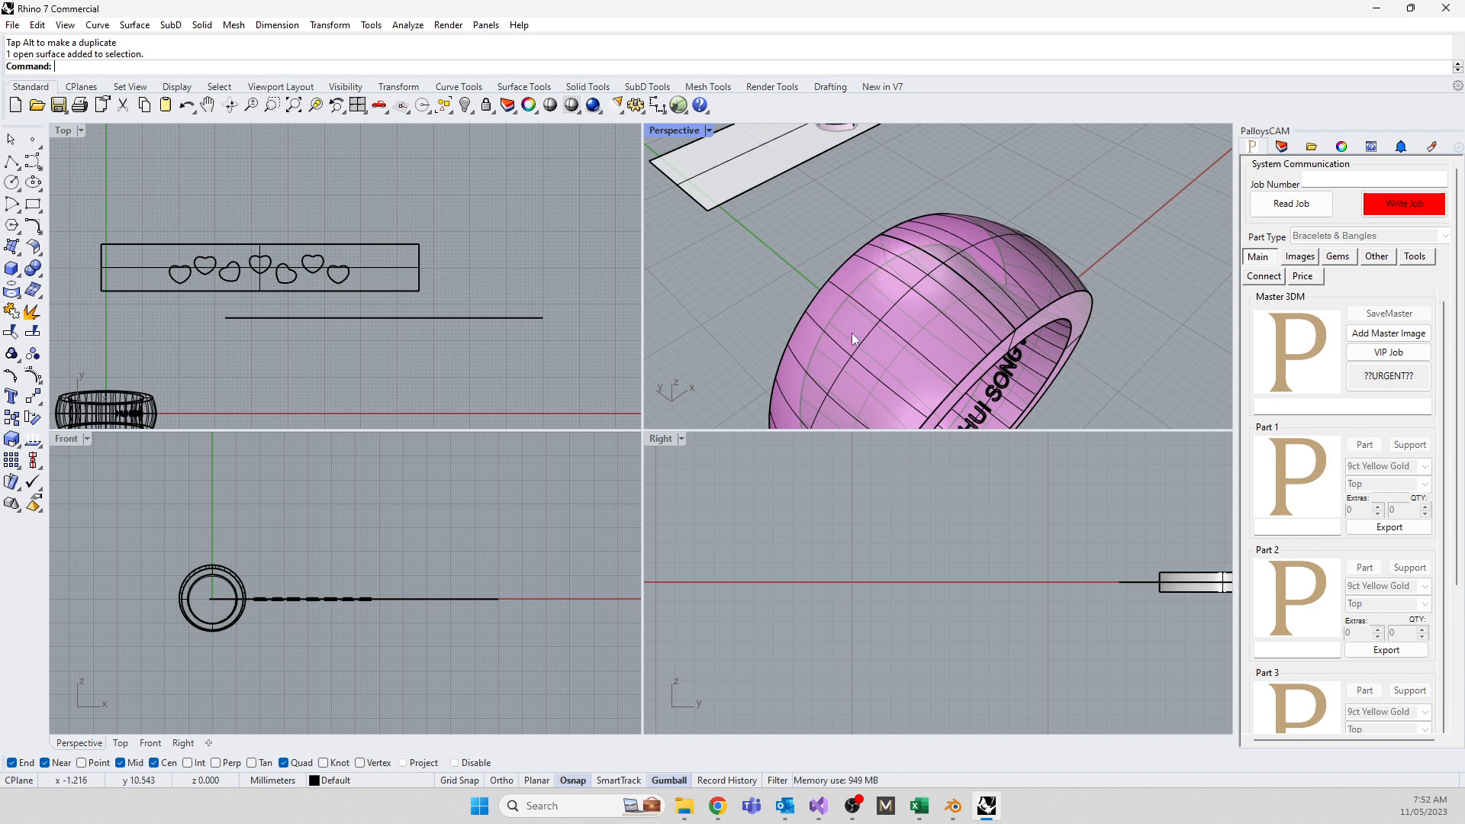
pyautogui.moveTo(852, 333); pyautogui.dragTo(794, 162, button='right')
pyautogui.scroll(-6, 799, 264)
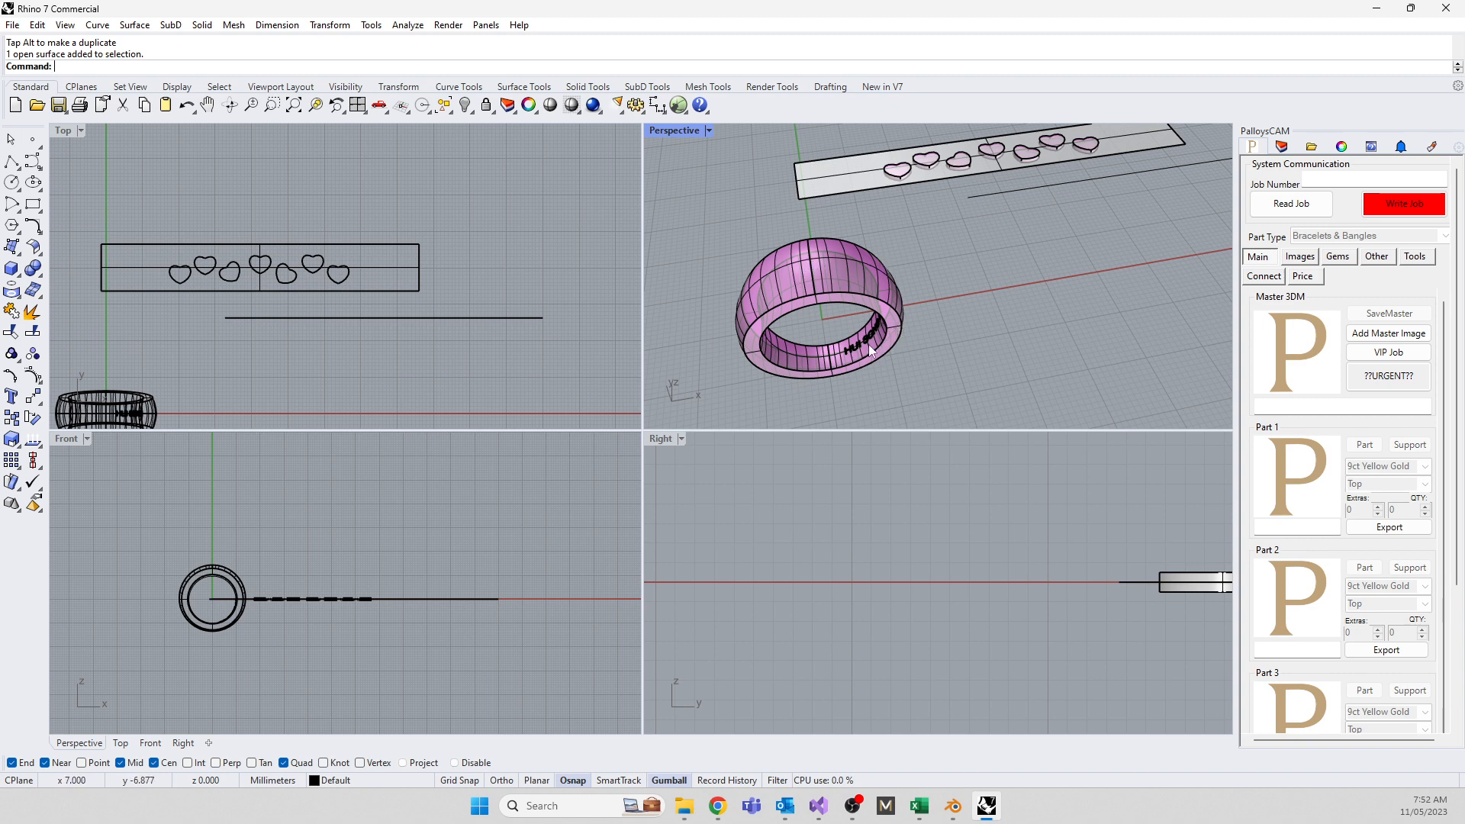
pyautogui.moveTo(752, 381); pyautogui.dragTo(751, 355, button='right')
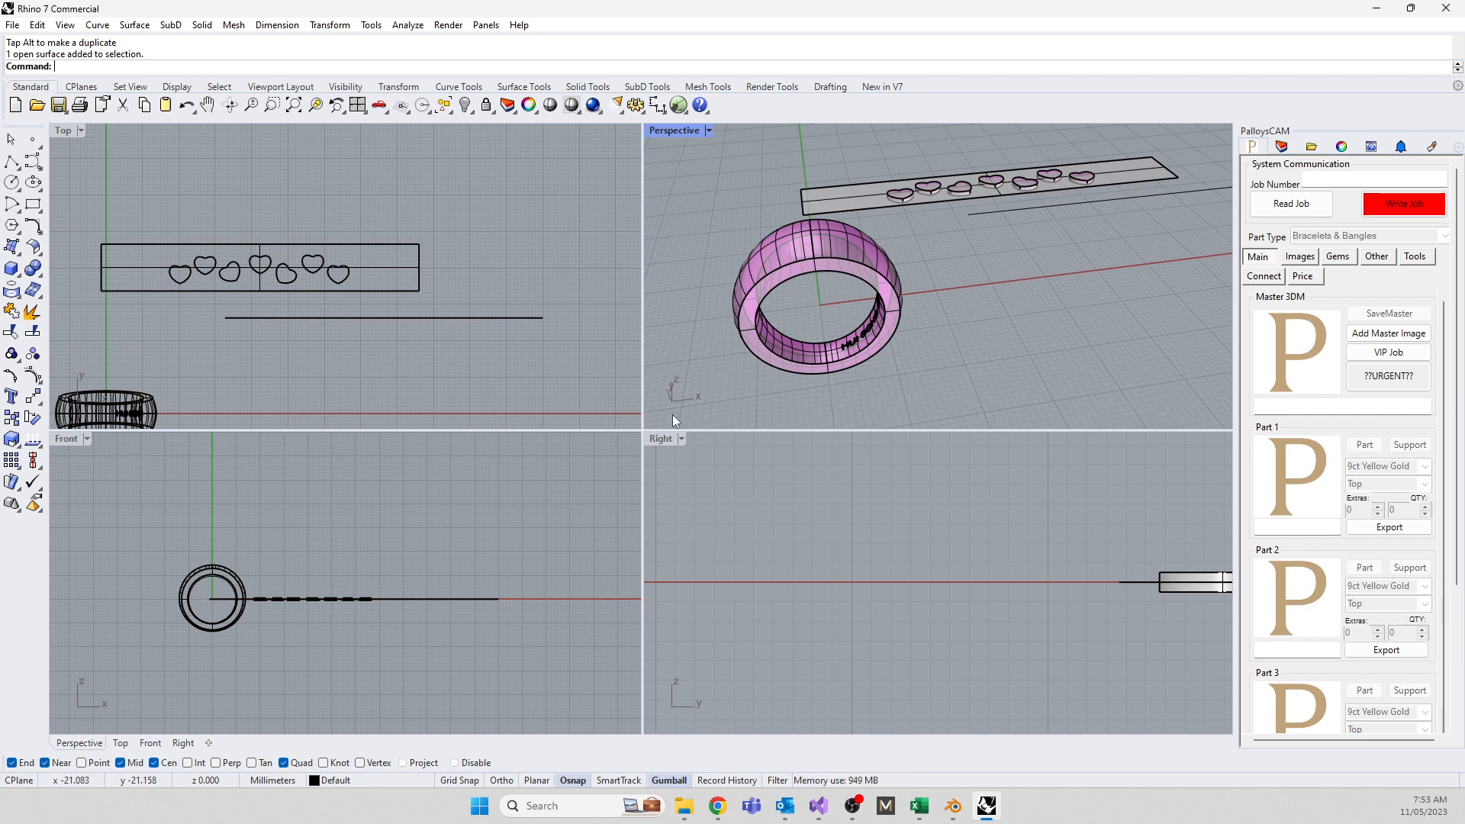
# Run SrfSeam on the ring surface and place the seam on its lower edge
pyautogui.write('Surfac')
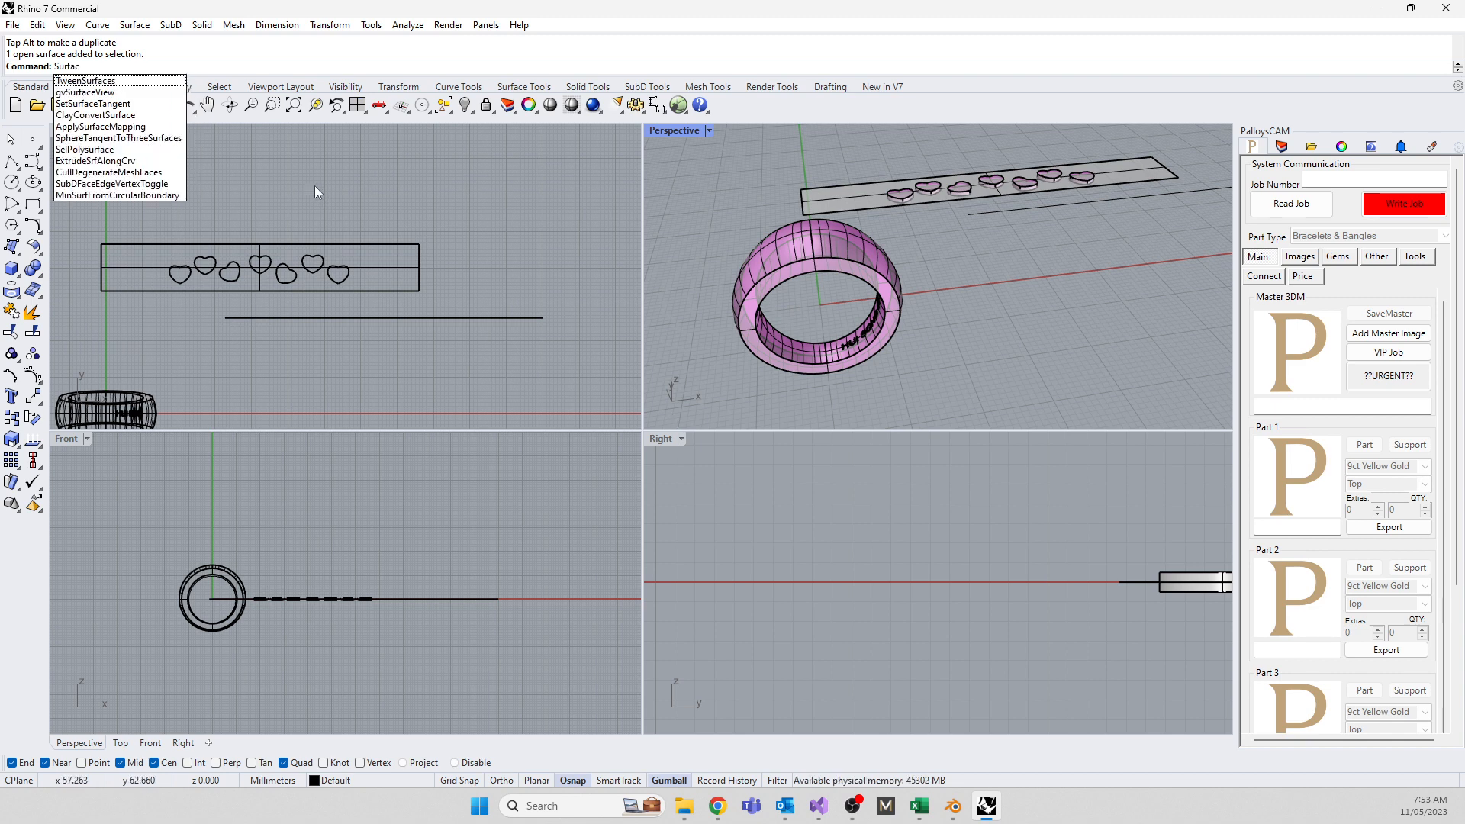
pyautogui.press('BackSpace')
pyautogui.press('BackSpace')
pyautogui.press('BackSpace')
pyautogui.press('BackSpace')
pyautogui.press('BackSpace')
pyautogui.write('eam')
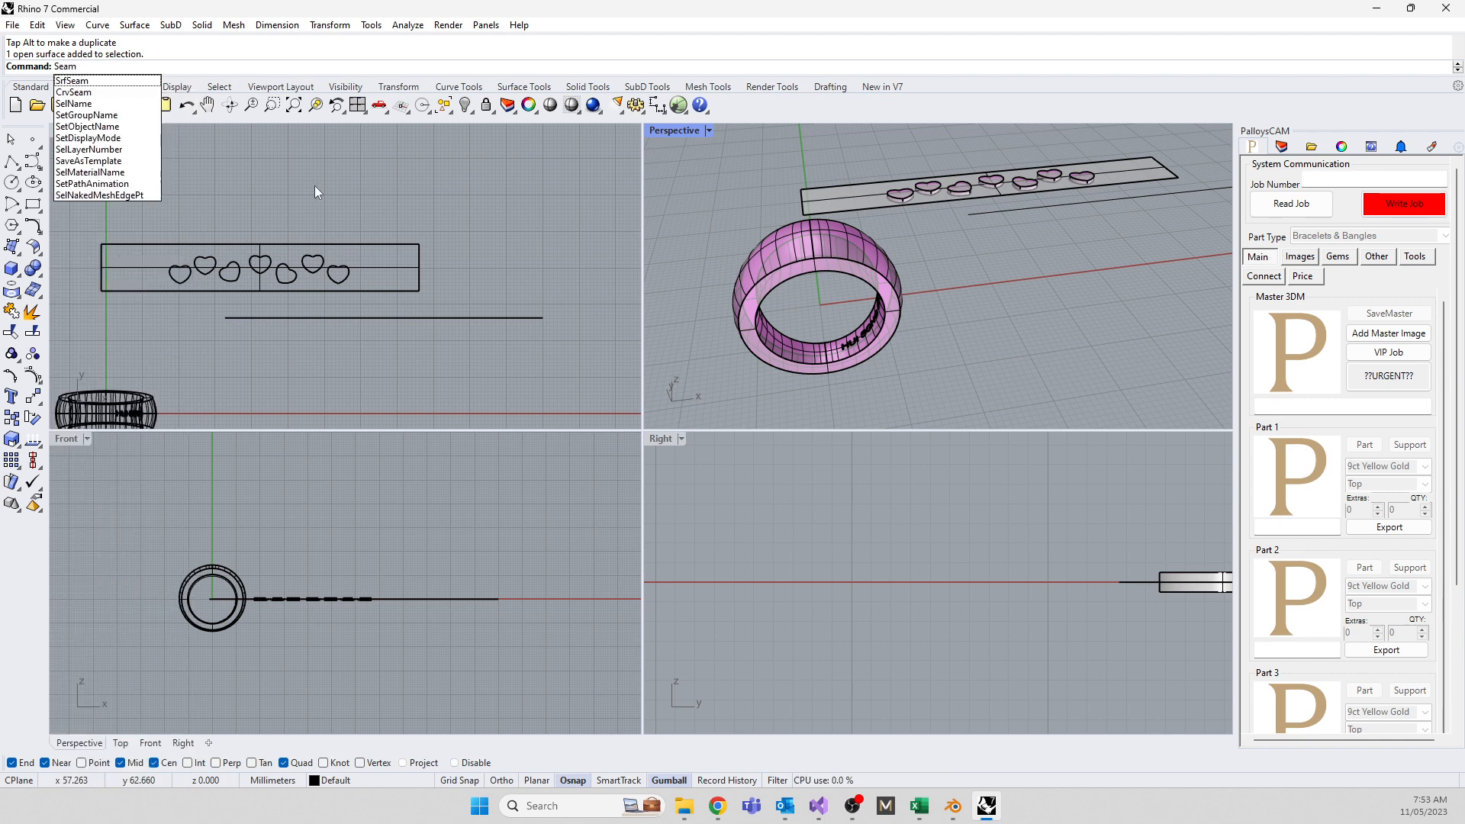
pyautogui.click(72, 82)
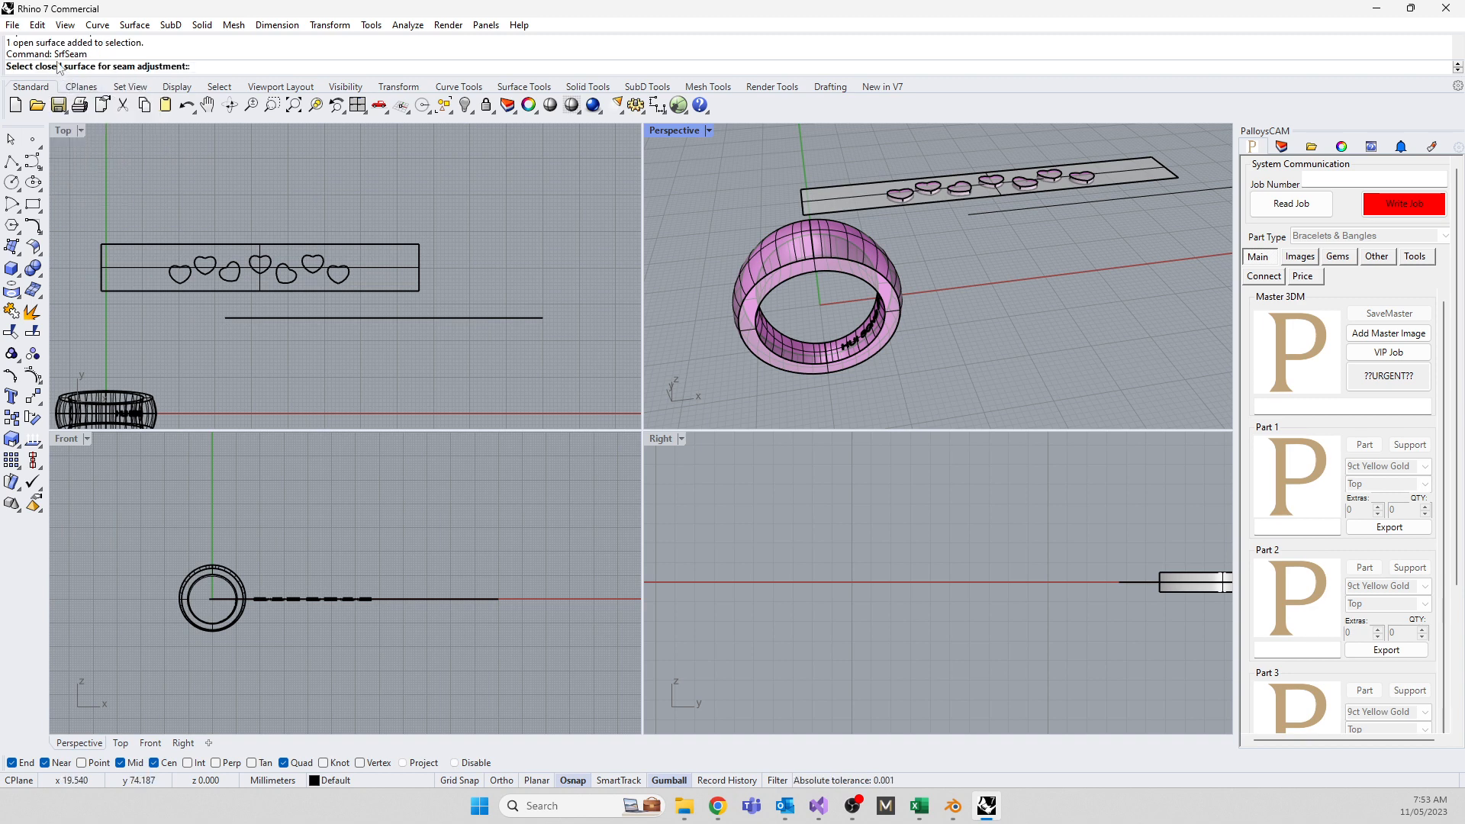
pyautogui.click(813, 242)
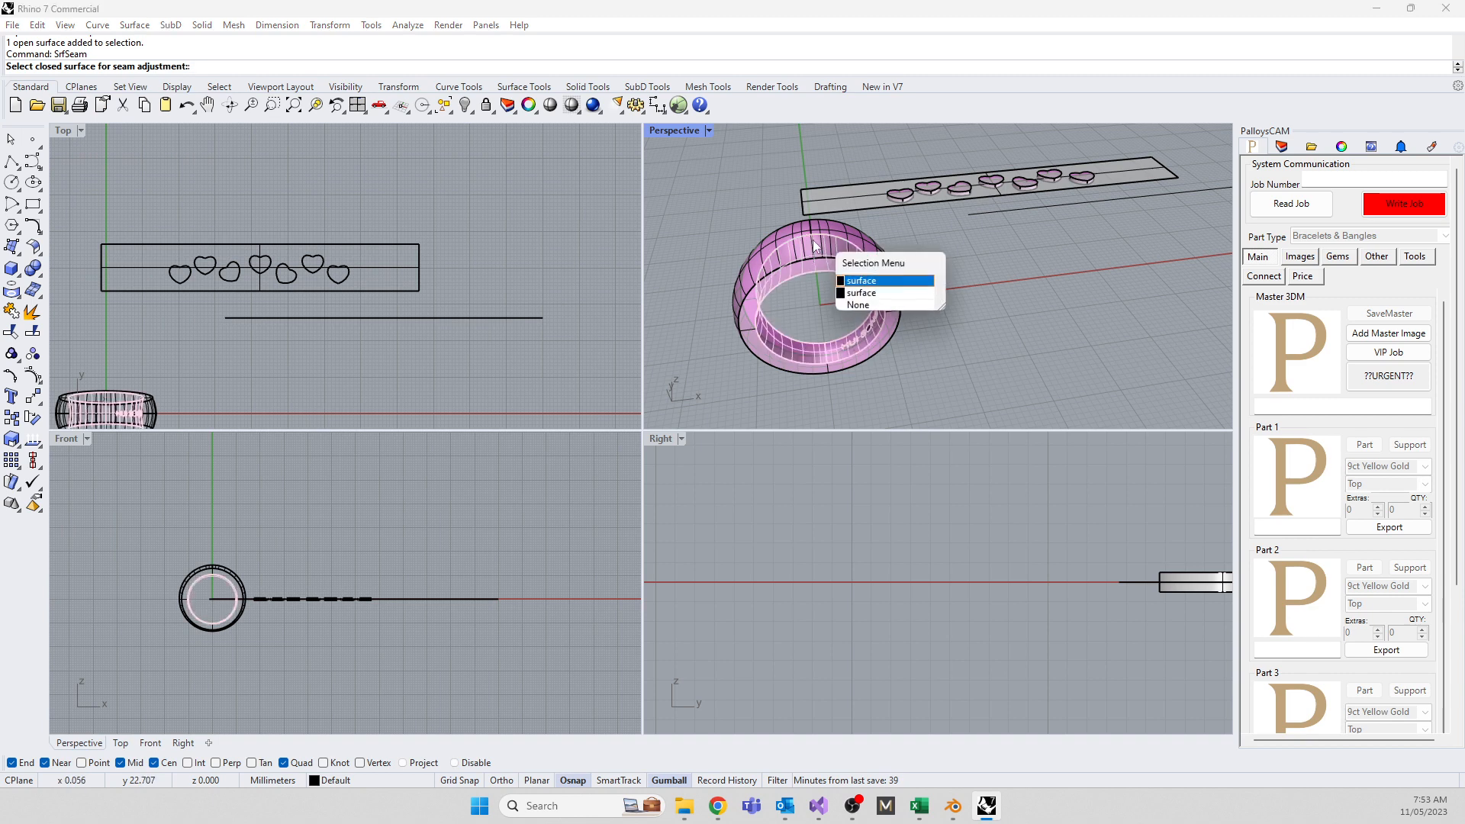
pyautogui.click(861, 290)
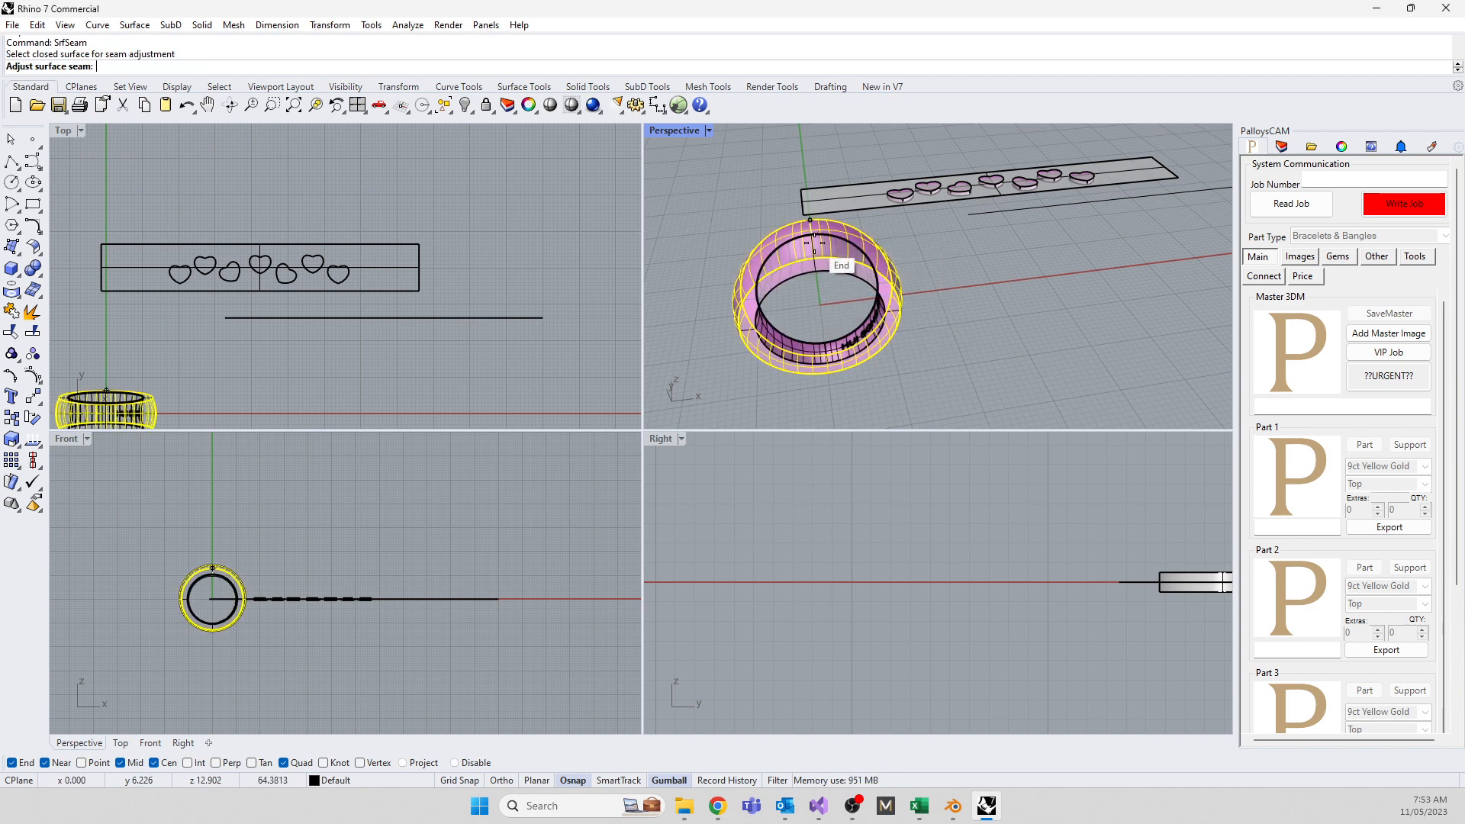
pyautogui.scroll(5, 845, 383)
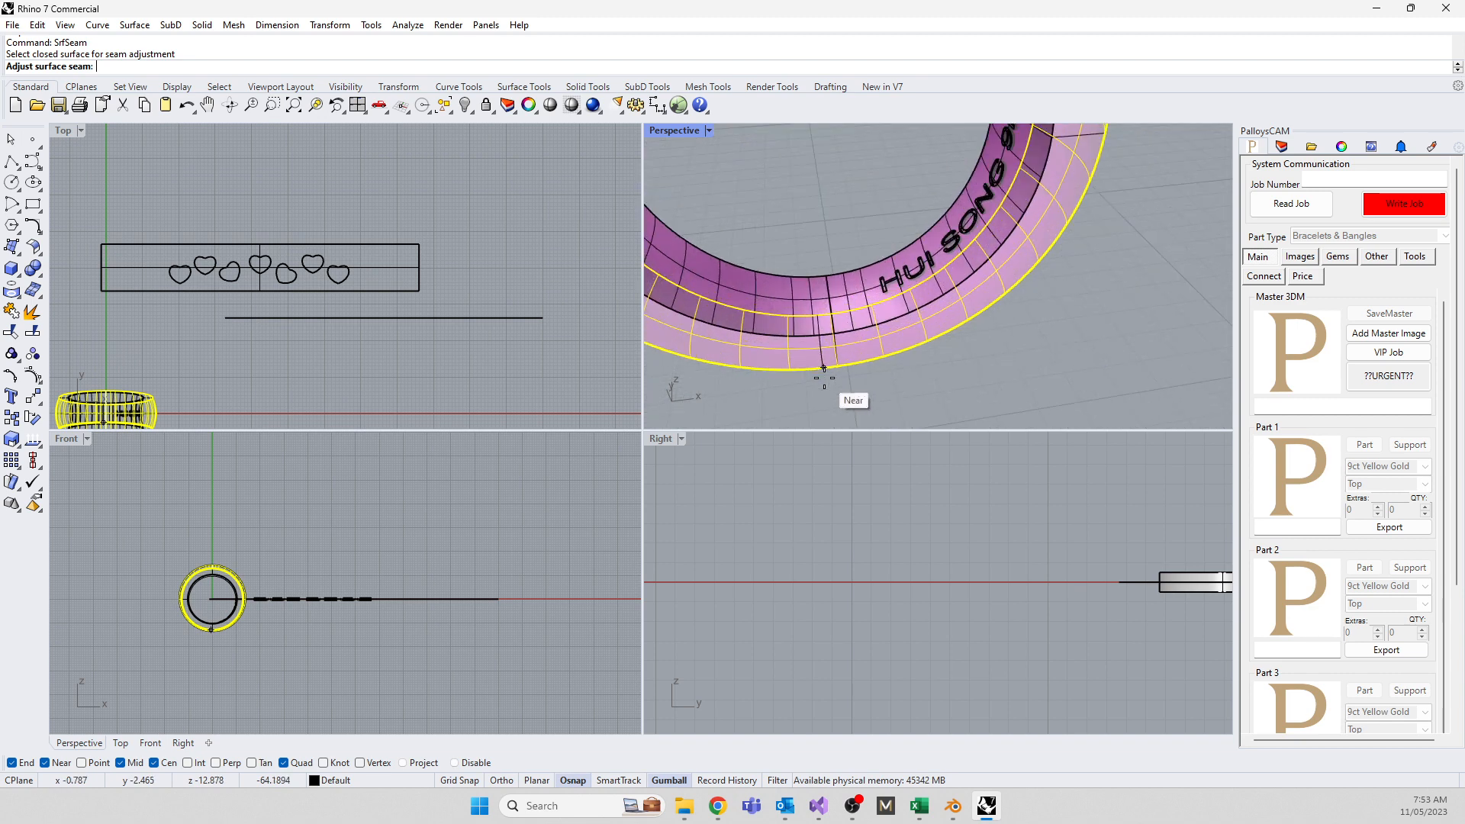
pyautogui.click(856, 353)
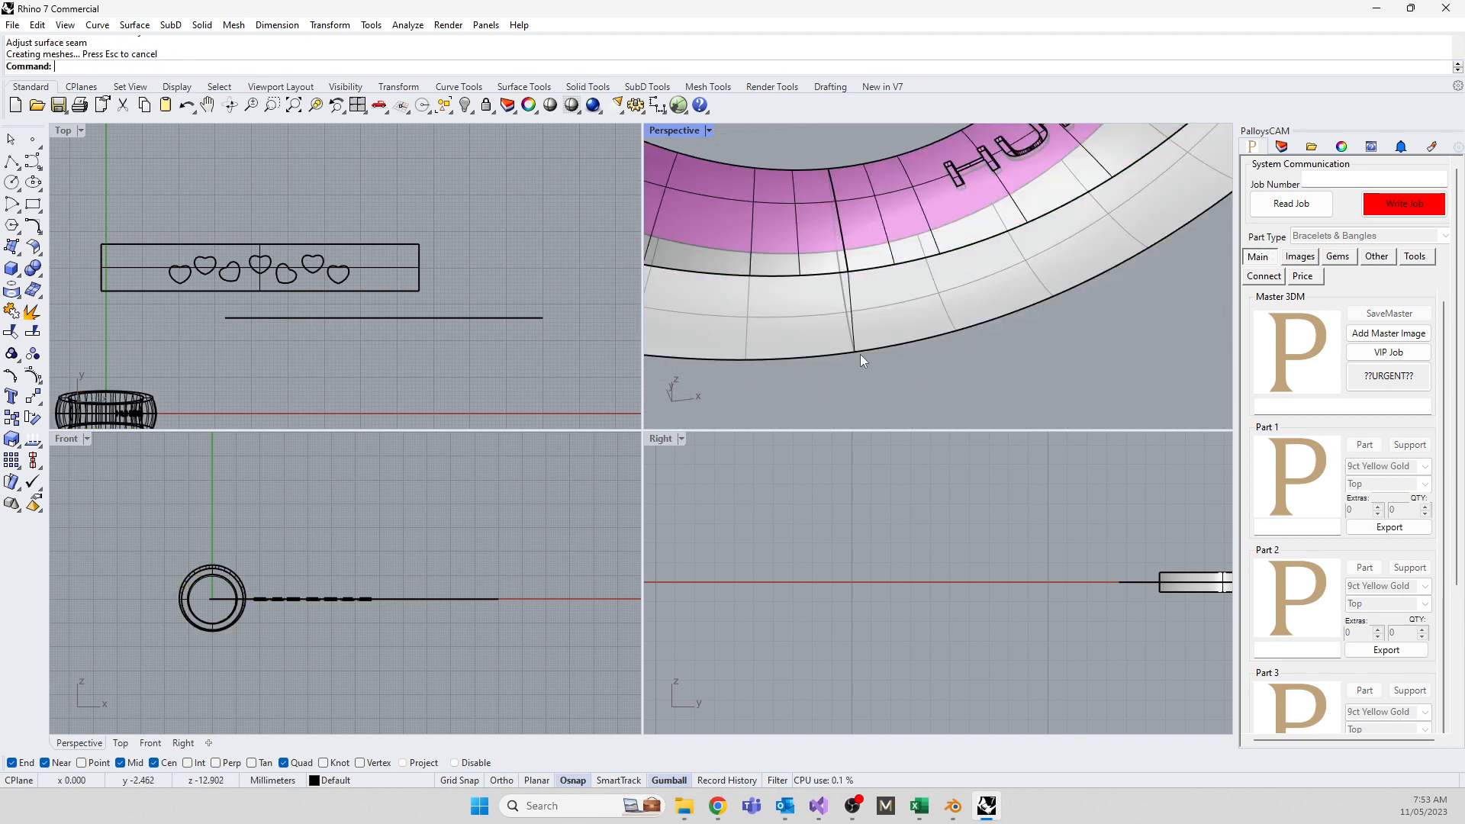
# Orbit to the engraved inside and window-select the ring's surfaces
pyautogui.scroll(-5, 871, 387)
pyautogui.moveTo(775, 360); pyautogui.dragTo(707, 276, button='right')
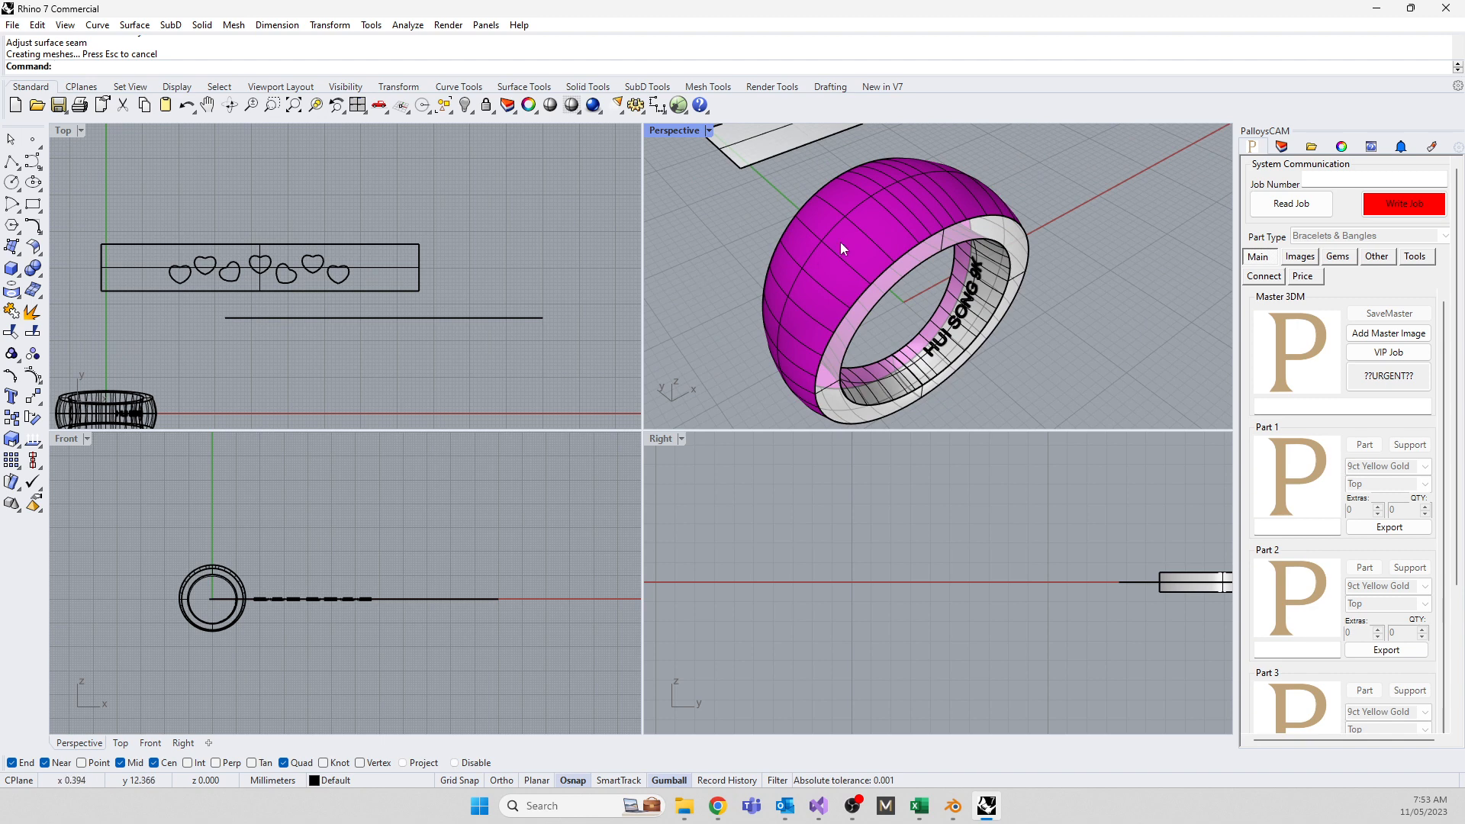
pyautogui.scroll(-4, 849, 337)
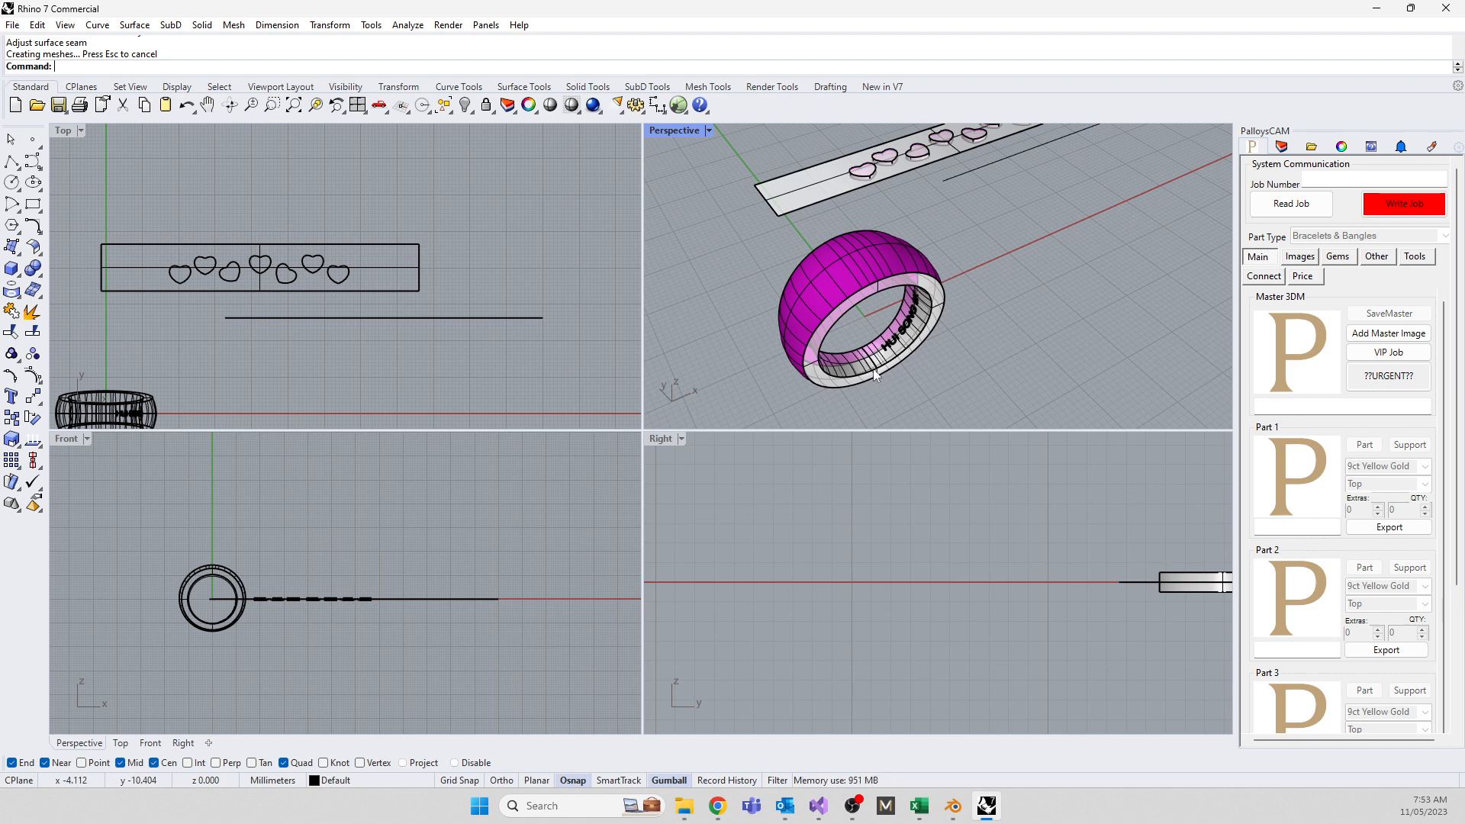
pyautogui.scroll(5, 114, 594)
pyautogui.moveTo(124, 489); pyautogui.dragTo(299, 693)
pyautogui.scroll(3, 253, 601)
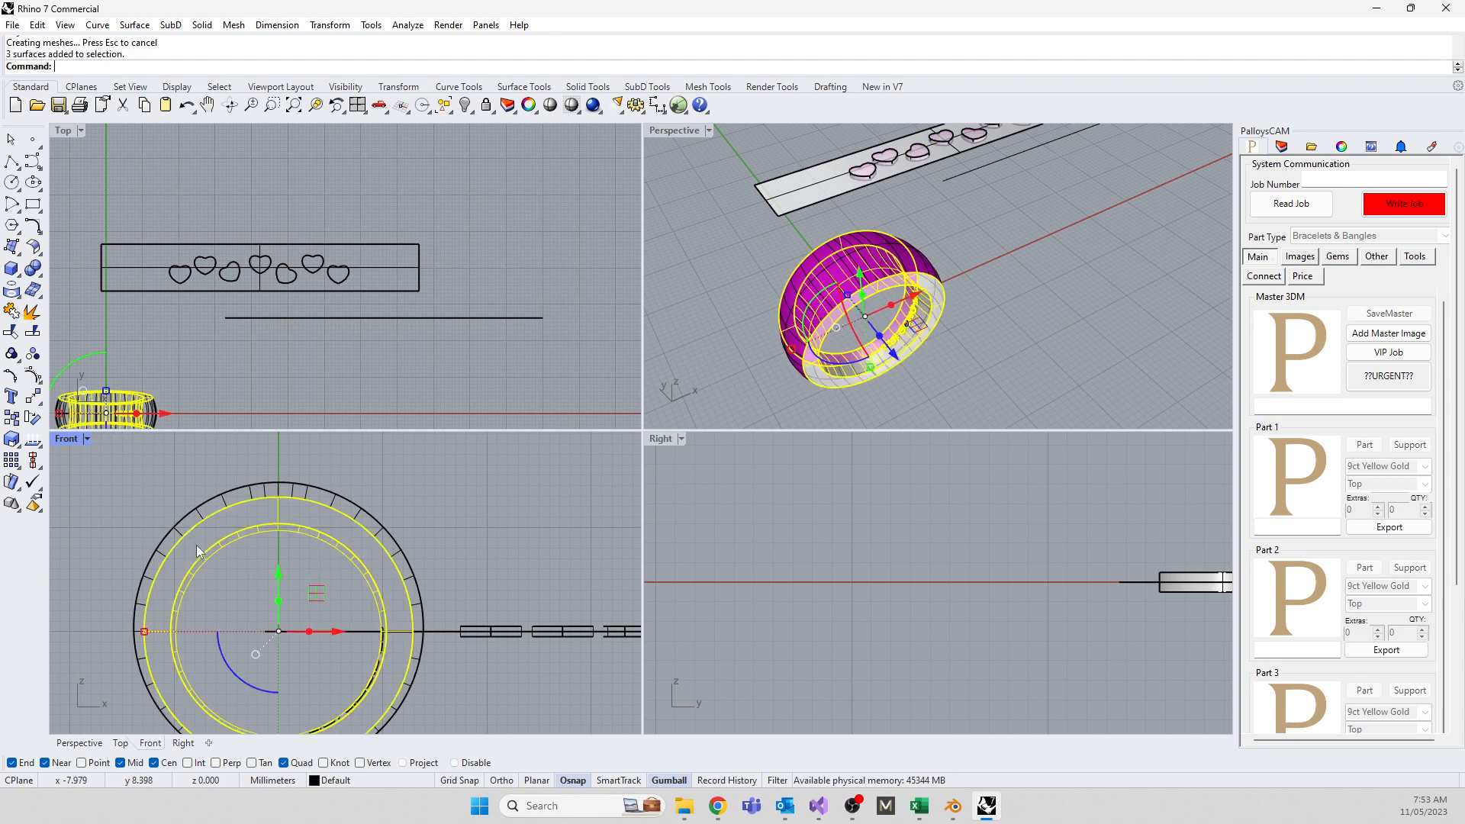
# Hide the three selected inner ring surfaces, then window-select and hide the lettering
pyautogui.hotkey('ctrl', 'h')
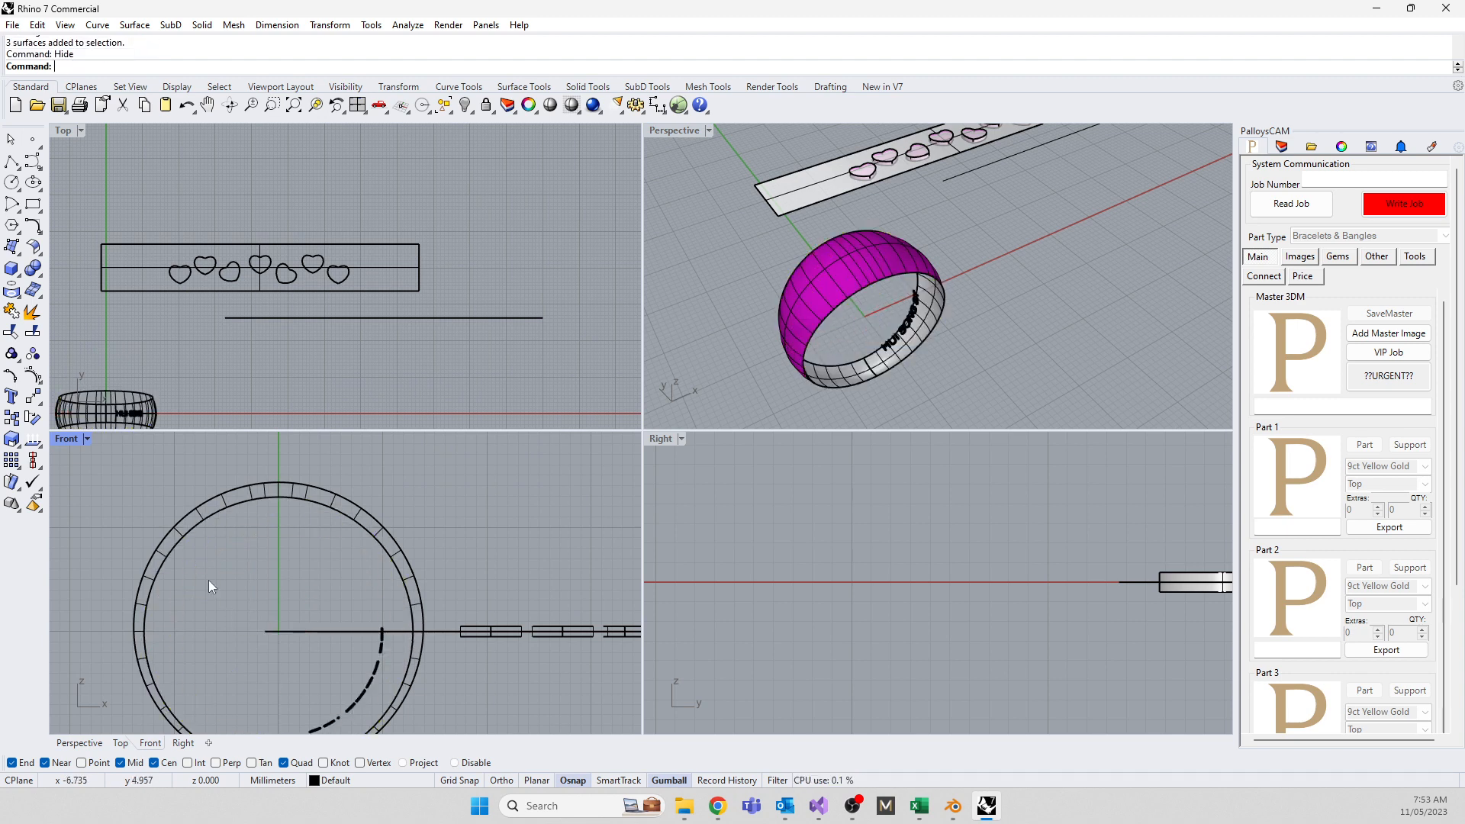
pyautogui.scroll(-4, 305, 624)
pyautogui.scroll(6, 313, 635)
pyautogui.moveTo(217, 538); pyautogui.dragTo(479, 752)
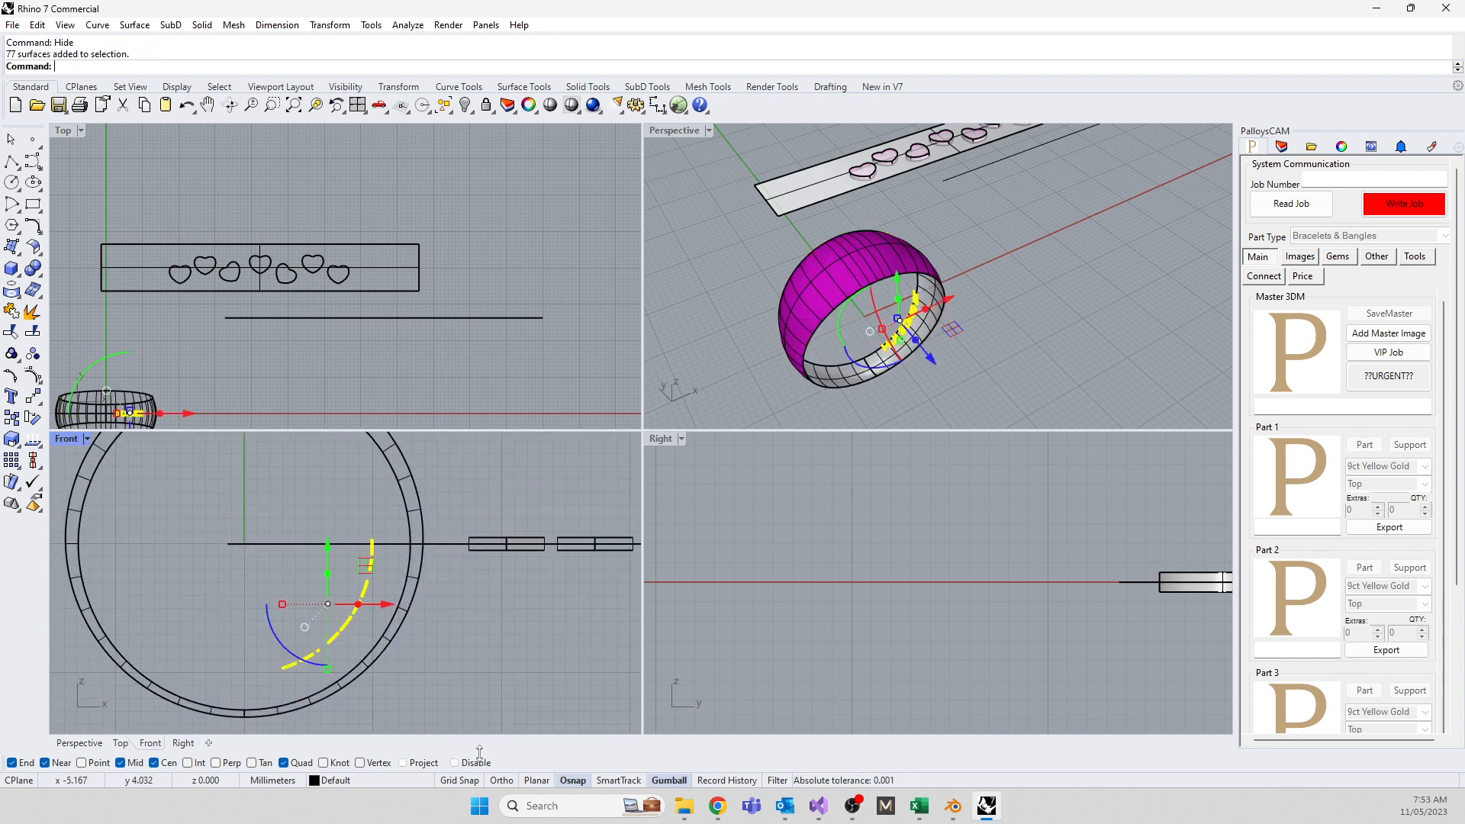
pyautogui.hotkey('ctrl', 'h')
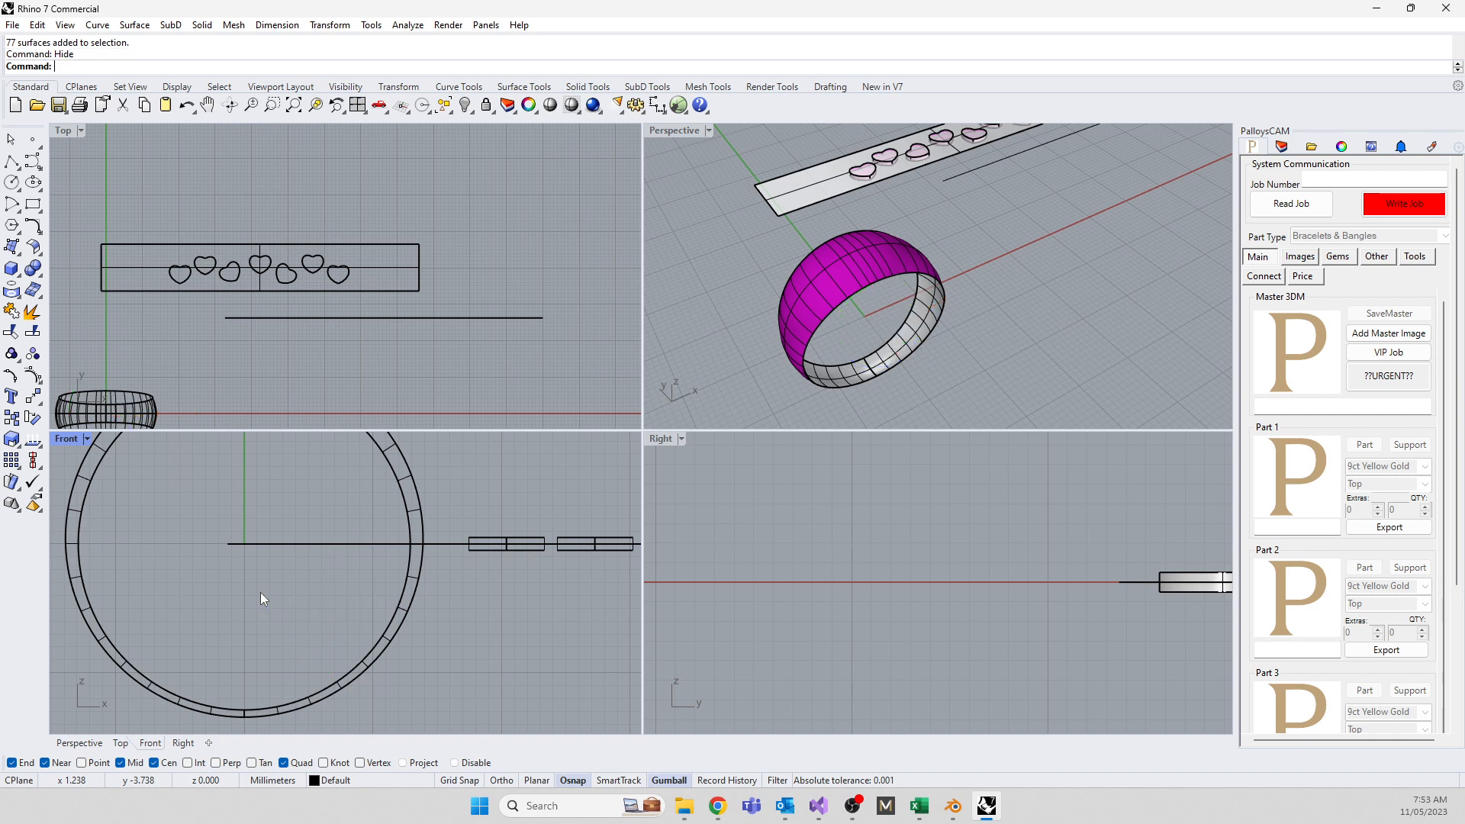
# Orbit to view the ring from lower and select the heart strip surface
pyautogui.scroll(5, 840, 209)
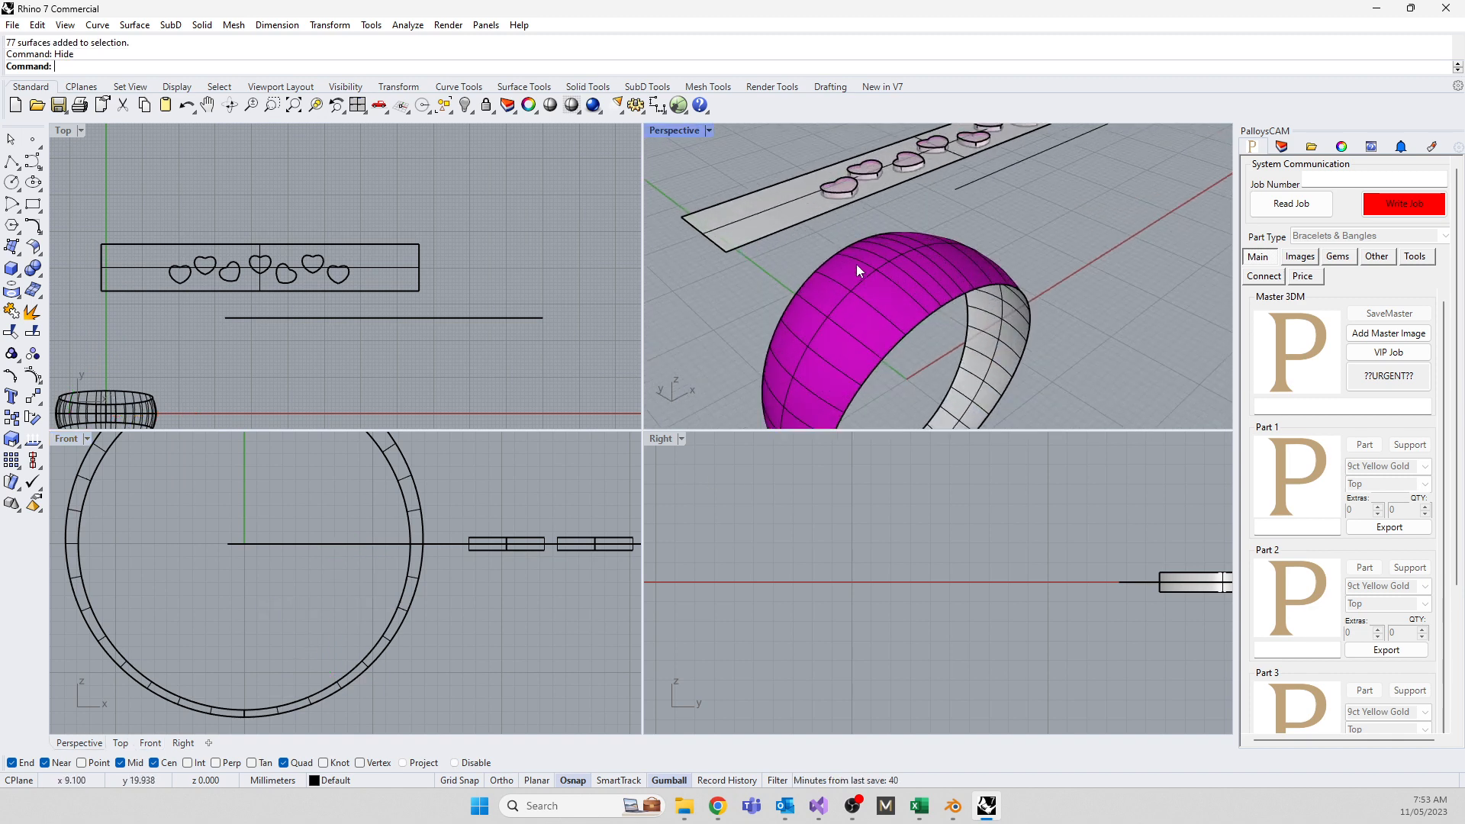
pyautogui.scroll(-5, 835, 313)
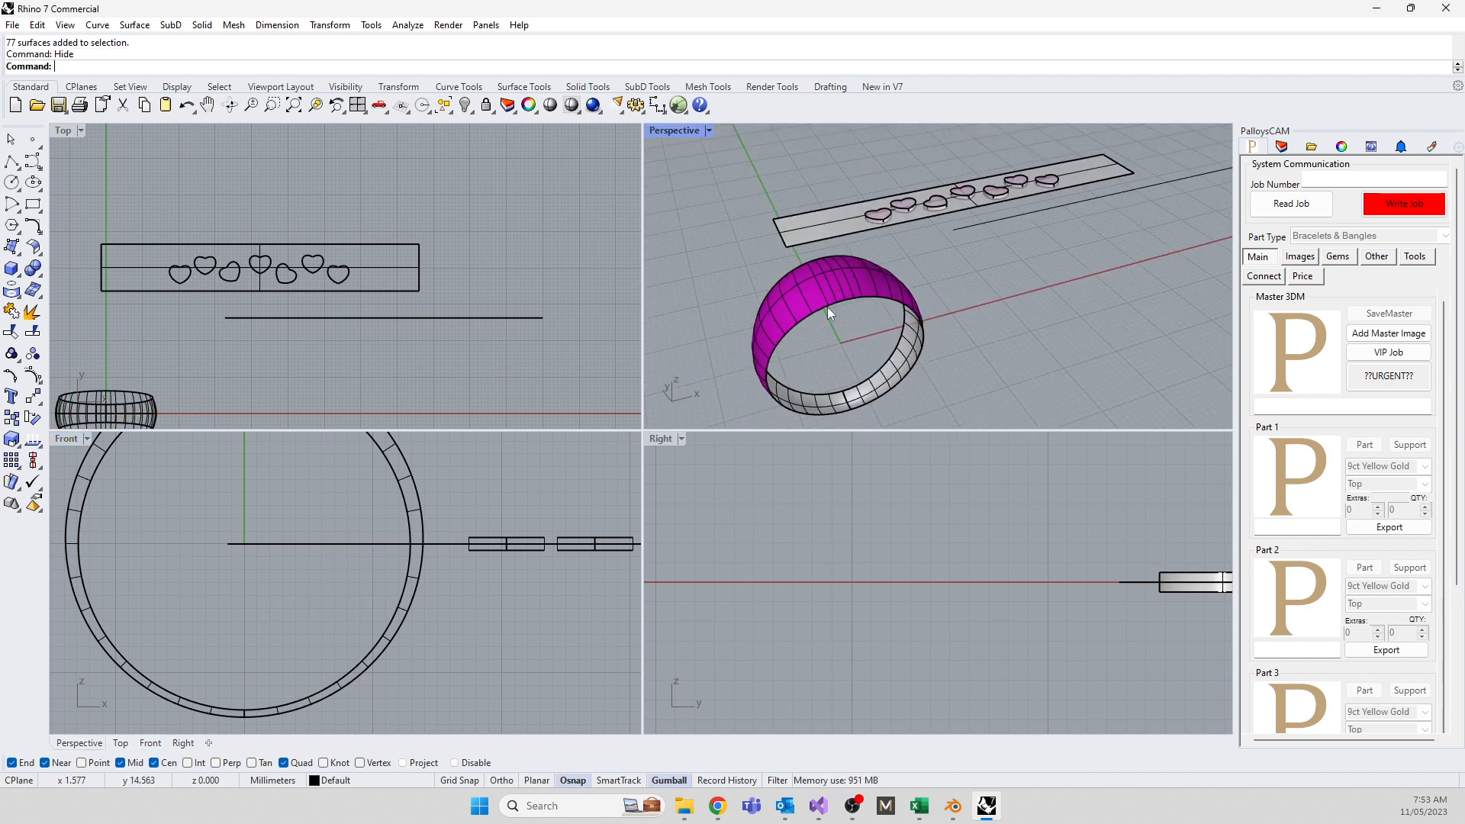
pyautogui.scroll(4, 851, 408)
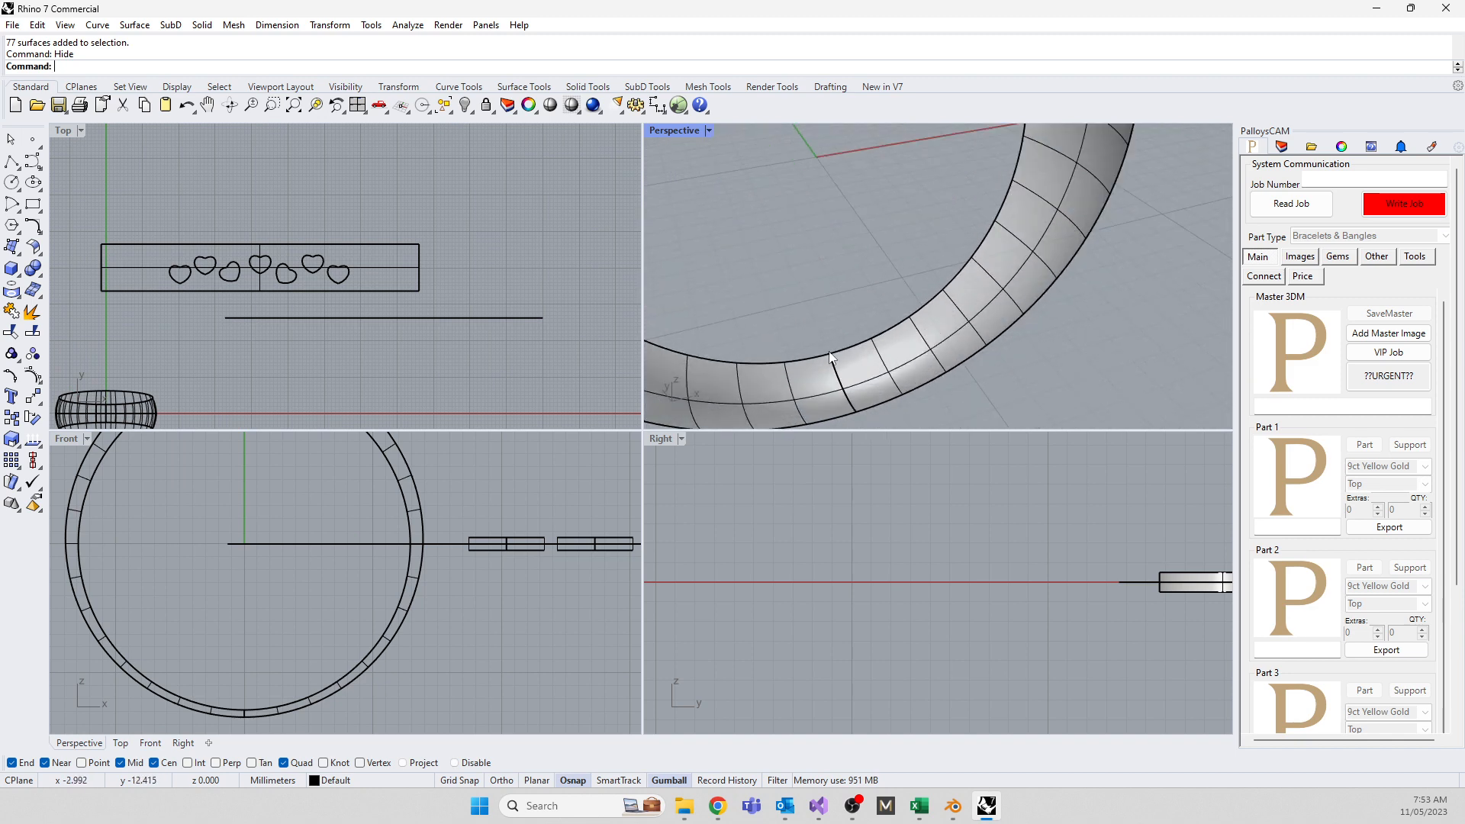
pyautogui.scroll(-3, 854, 406)
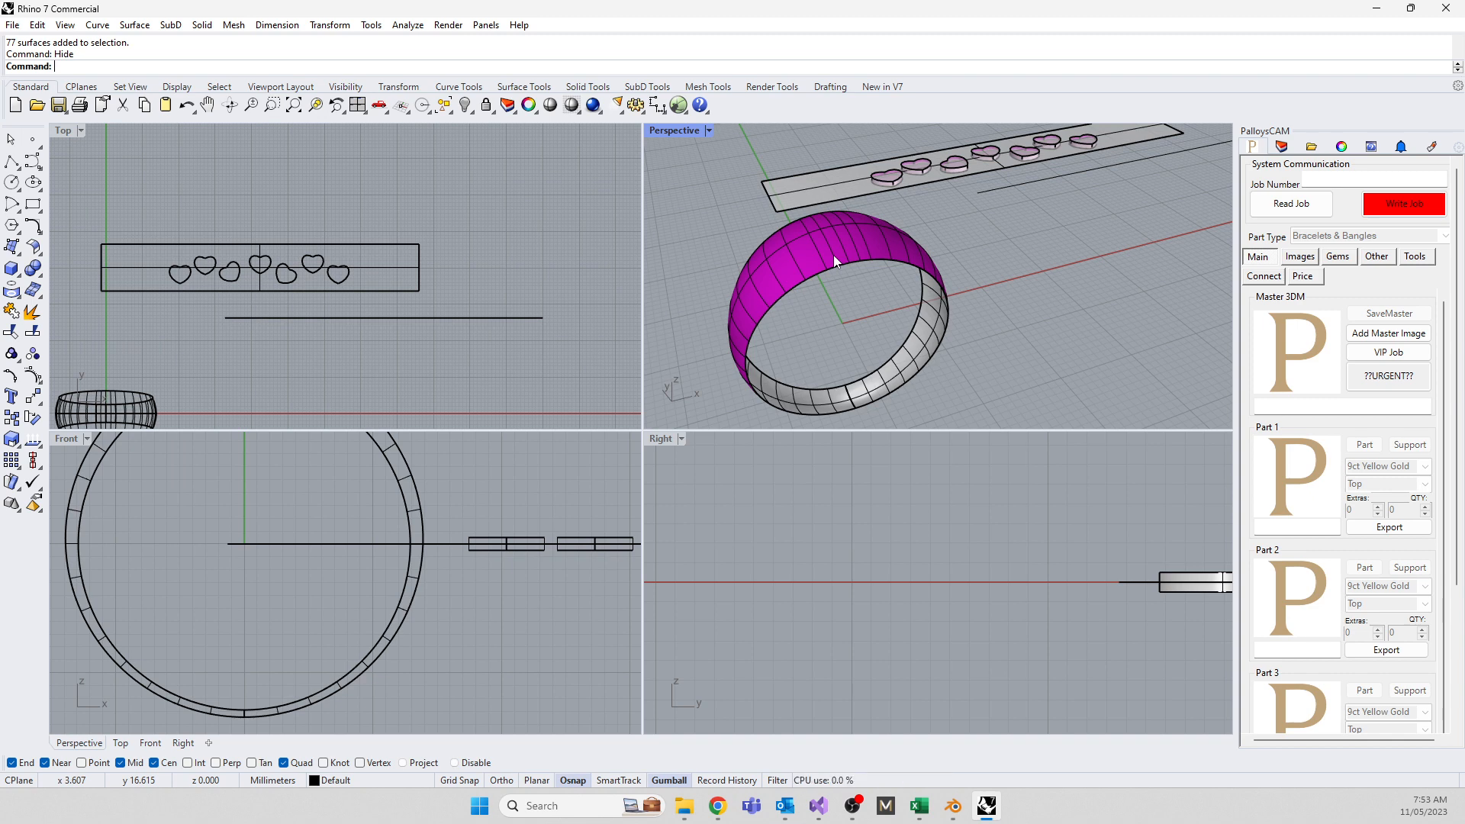
pyautogui.moveTo(833, 255); pyautogui.dragTo(787, 337, button='right')
pyautogui.scroll(-2, 789, 343)
pyautogui.scroll(3, 900, 193)
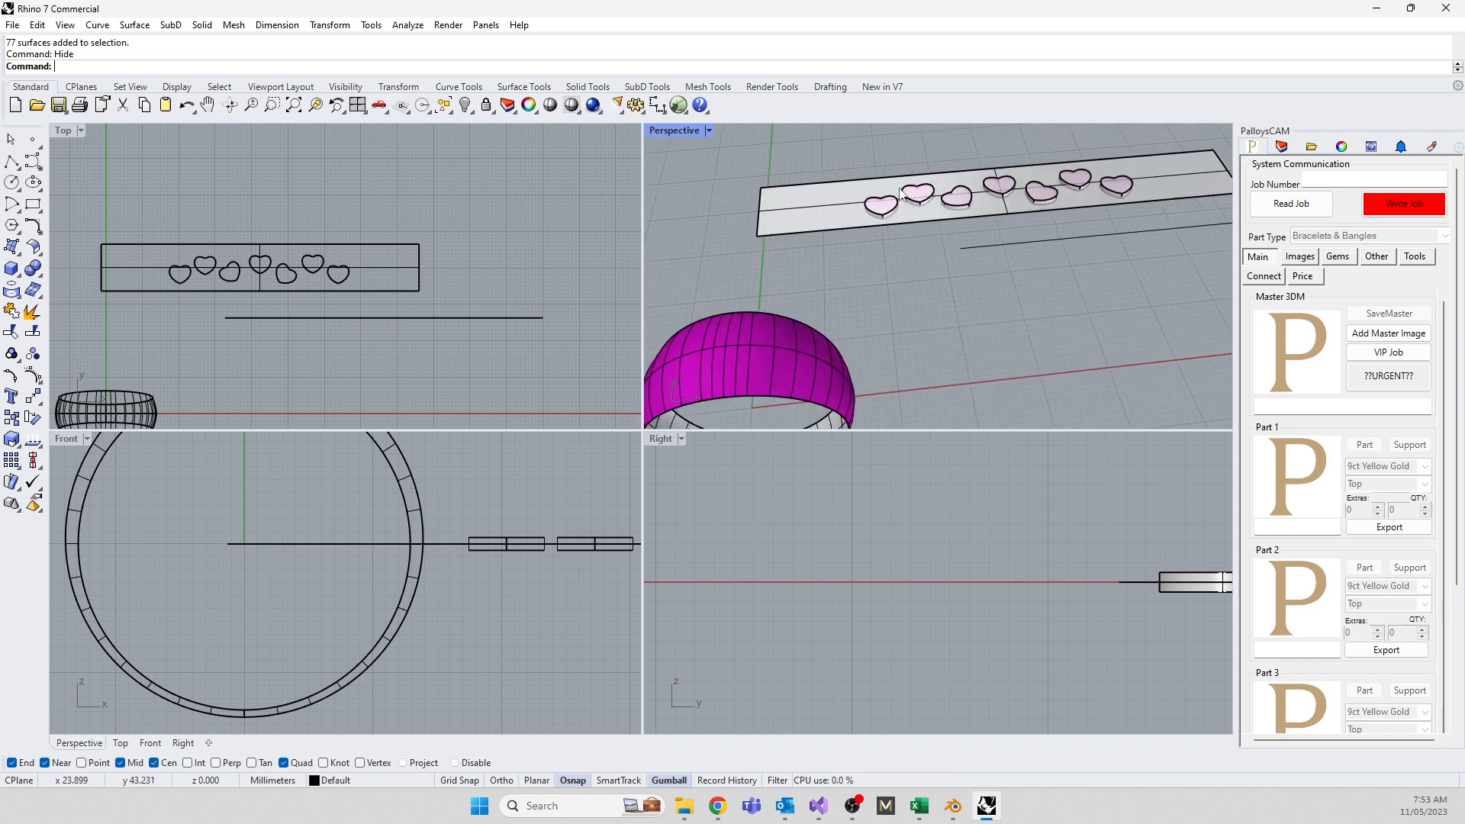
pyautogui.click(762, 213)
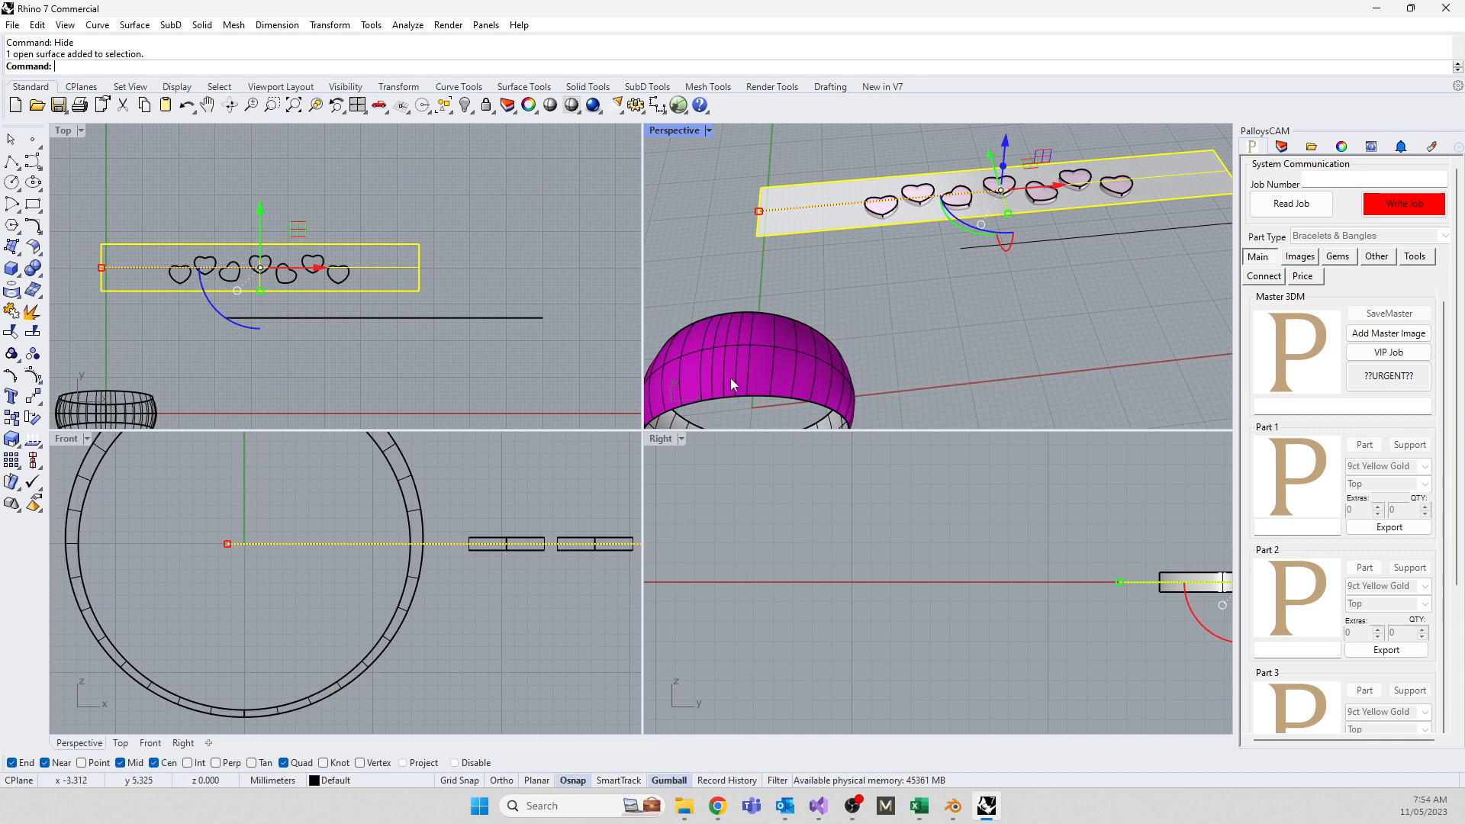
# Deselect the strip and tilt the view so the ring and strip rise
pyautogui.scroll(-3, 827, 281)
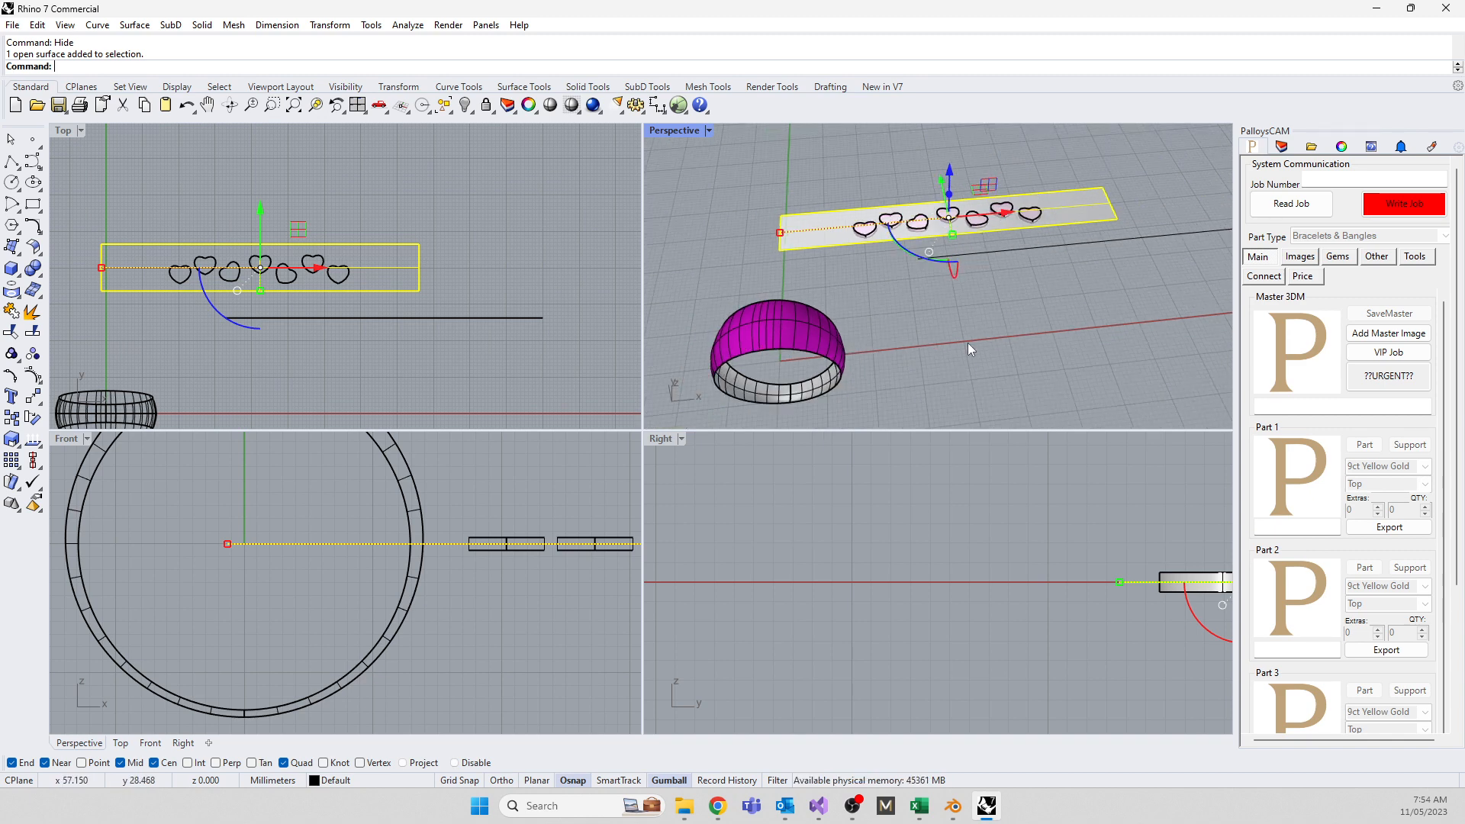
pyautogui.moveTo(795, 392); pyautogui.dragTo(858, 346, button='right')
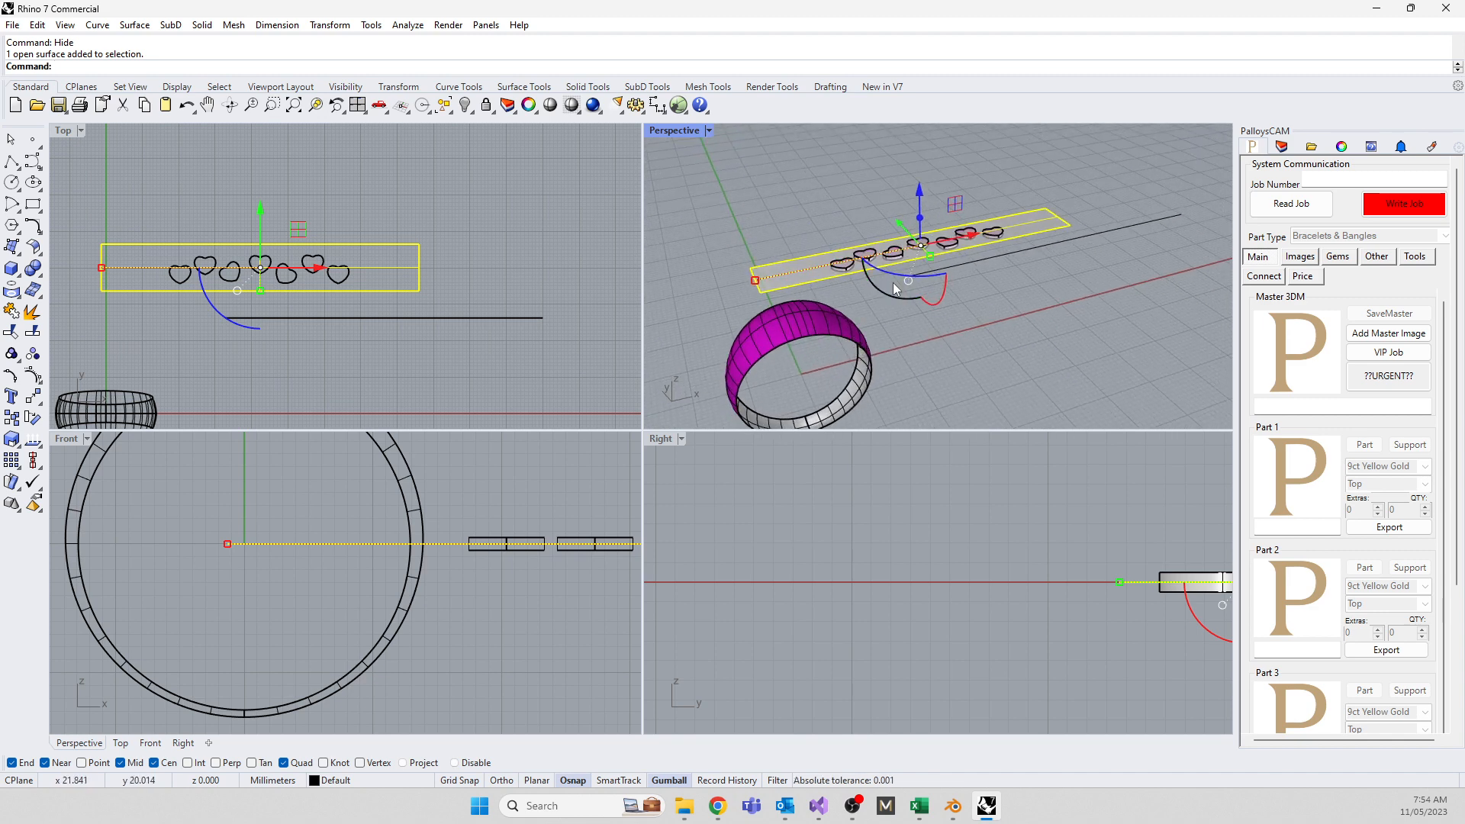
pyautogui.click(926, 327)
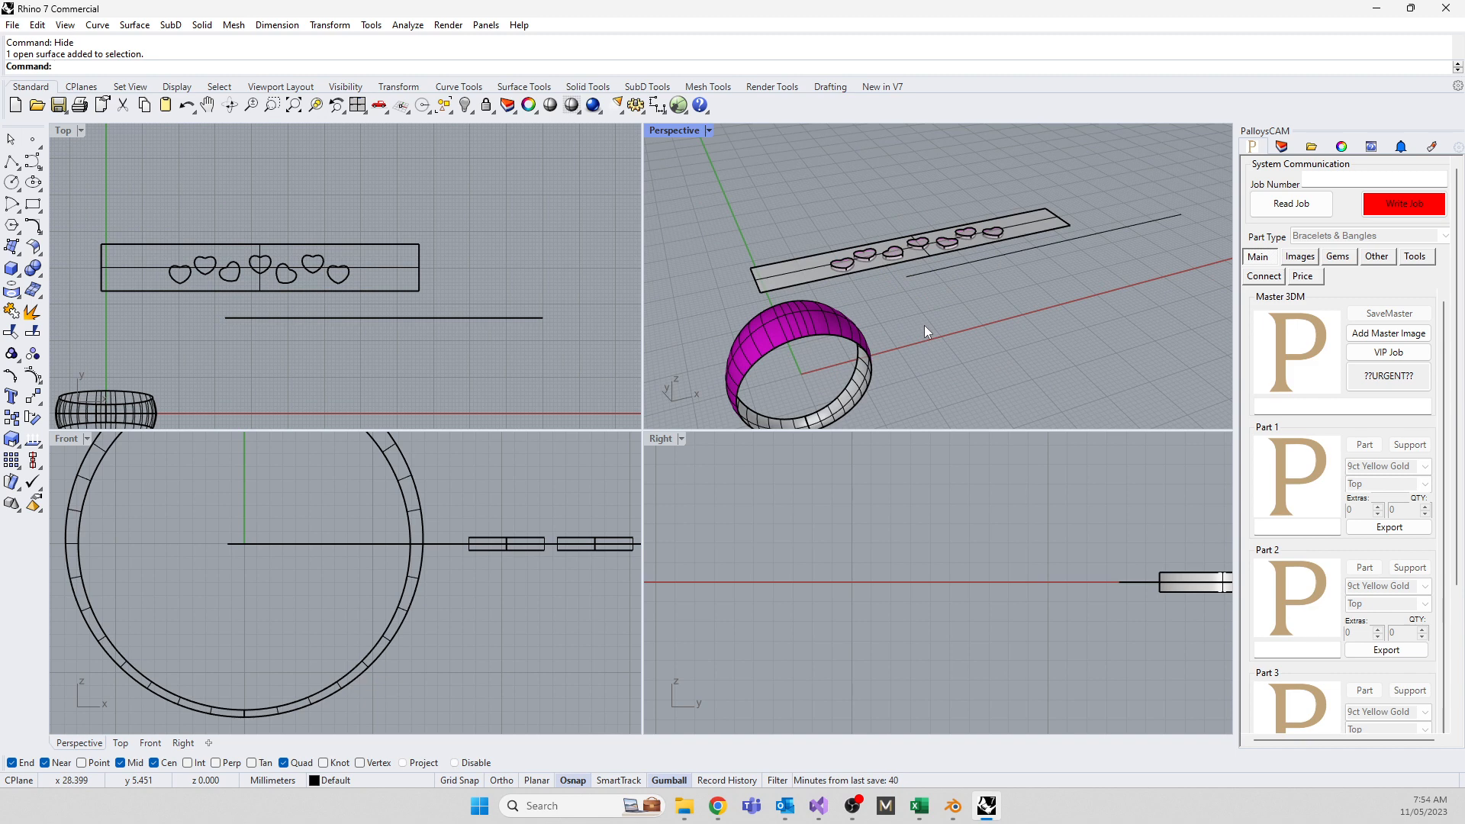
pyautogui.moveTo(923, 325); pyautogui.dragTo(919, 330, button='right')
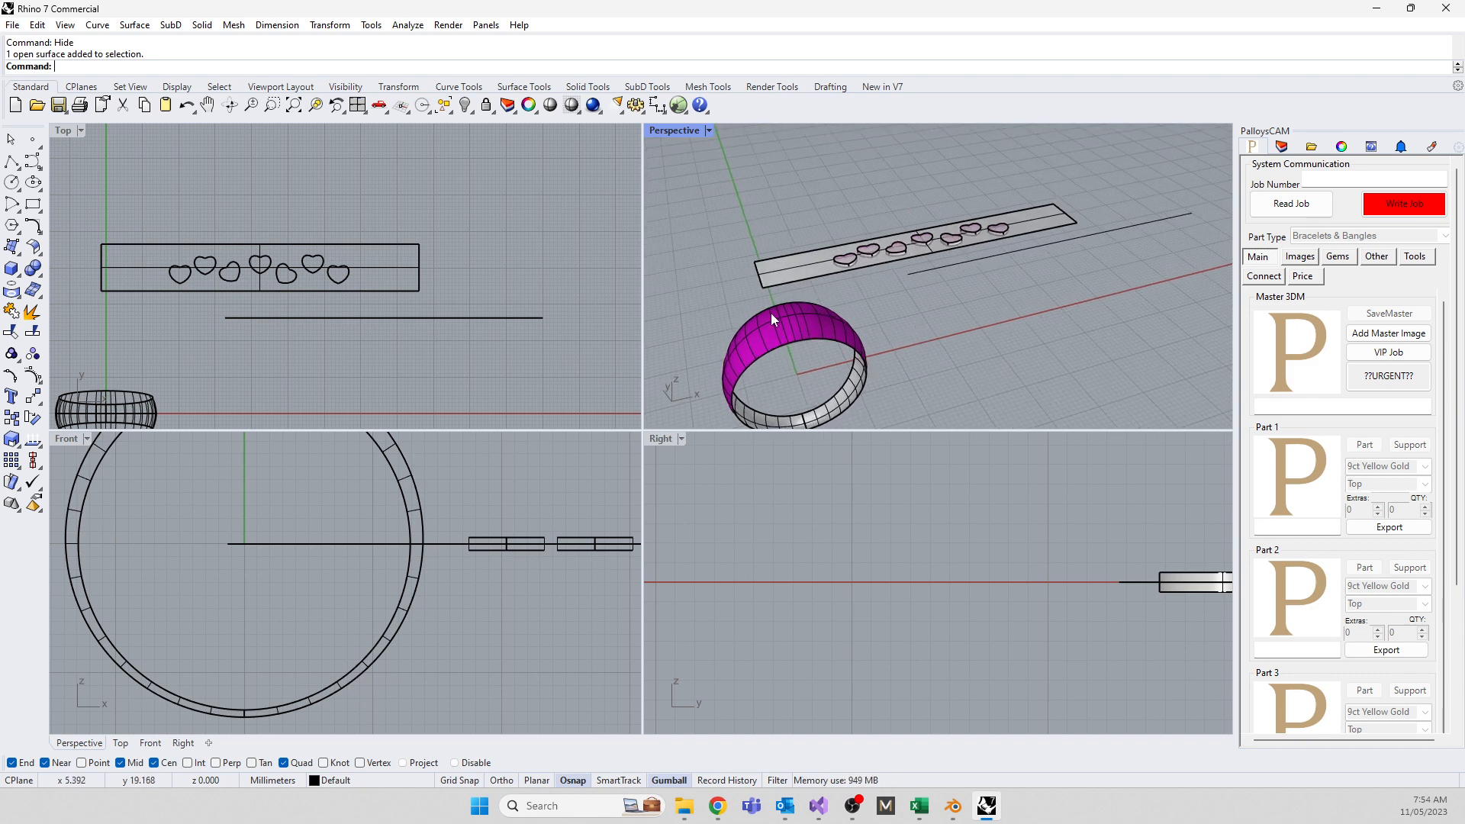
pyautogui.moveTo(816, 320); pyautogui.dragTo(787, 301, button='right')
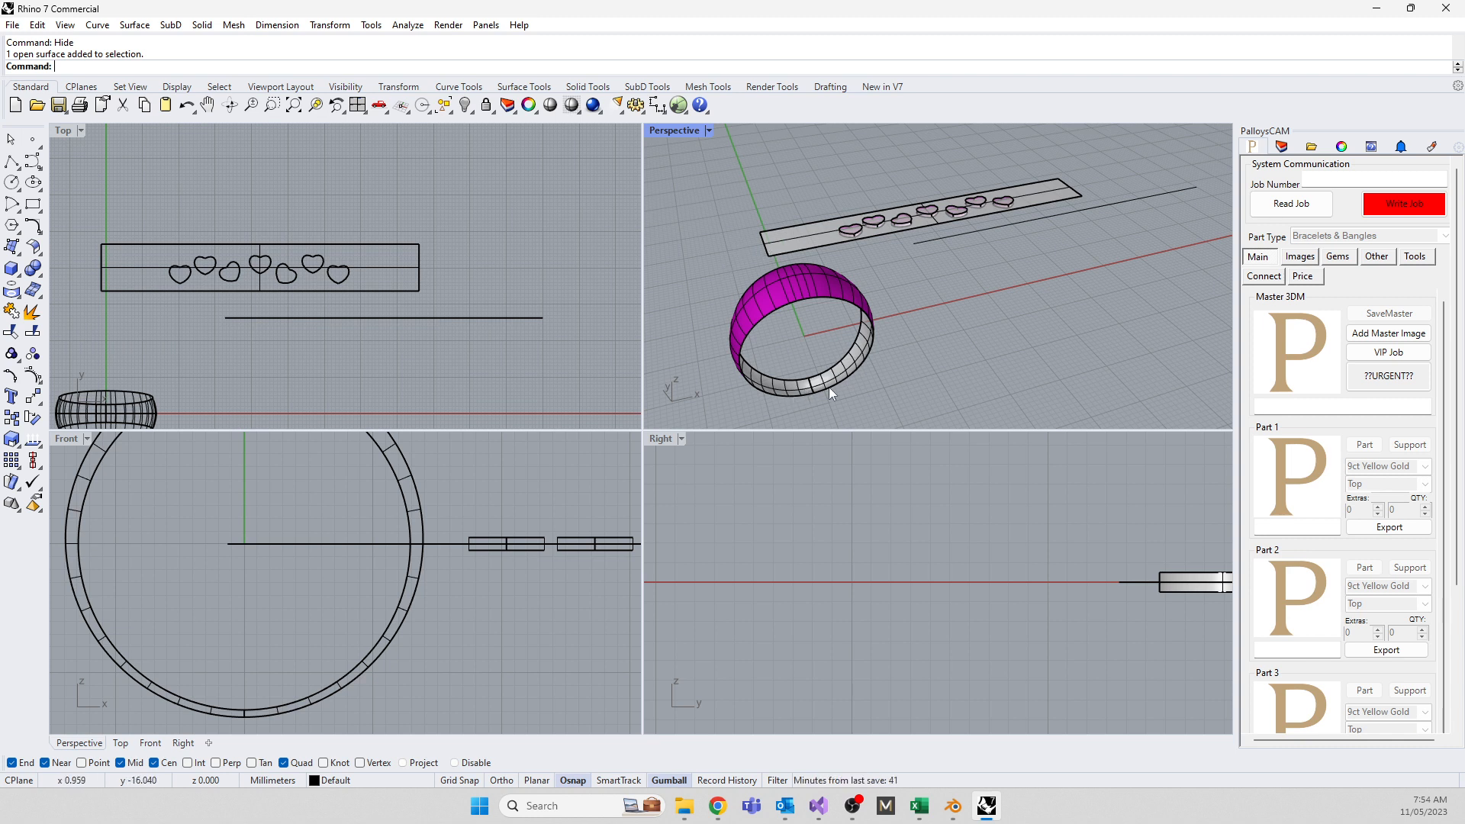
# Delete the long horizontal line in Top and enable Always Record History
pyautogui.click(274, 317)
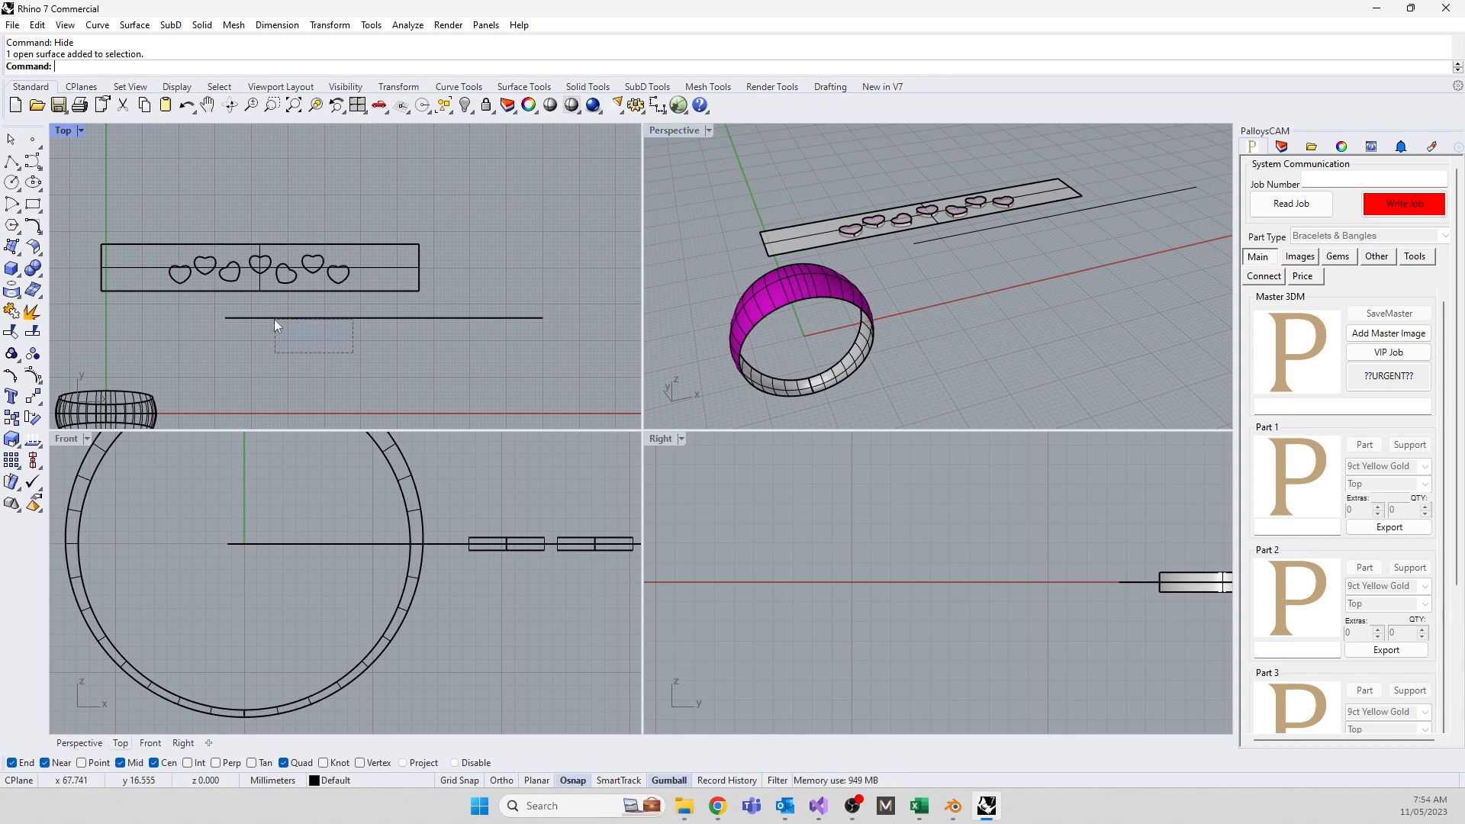
pyautogui.press('Delete')
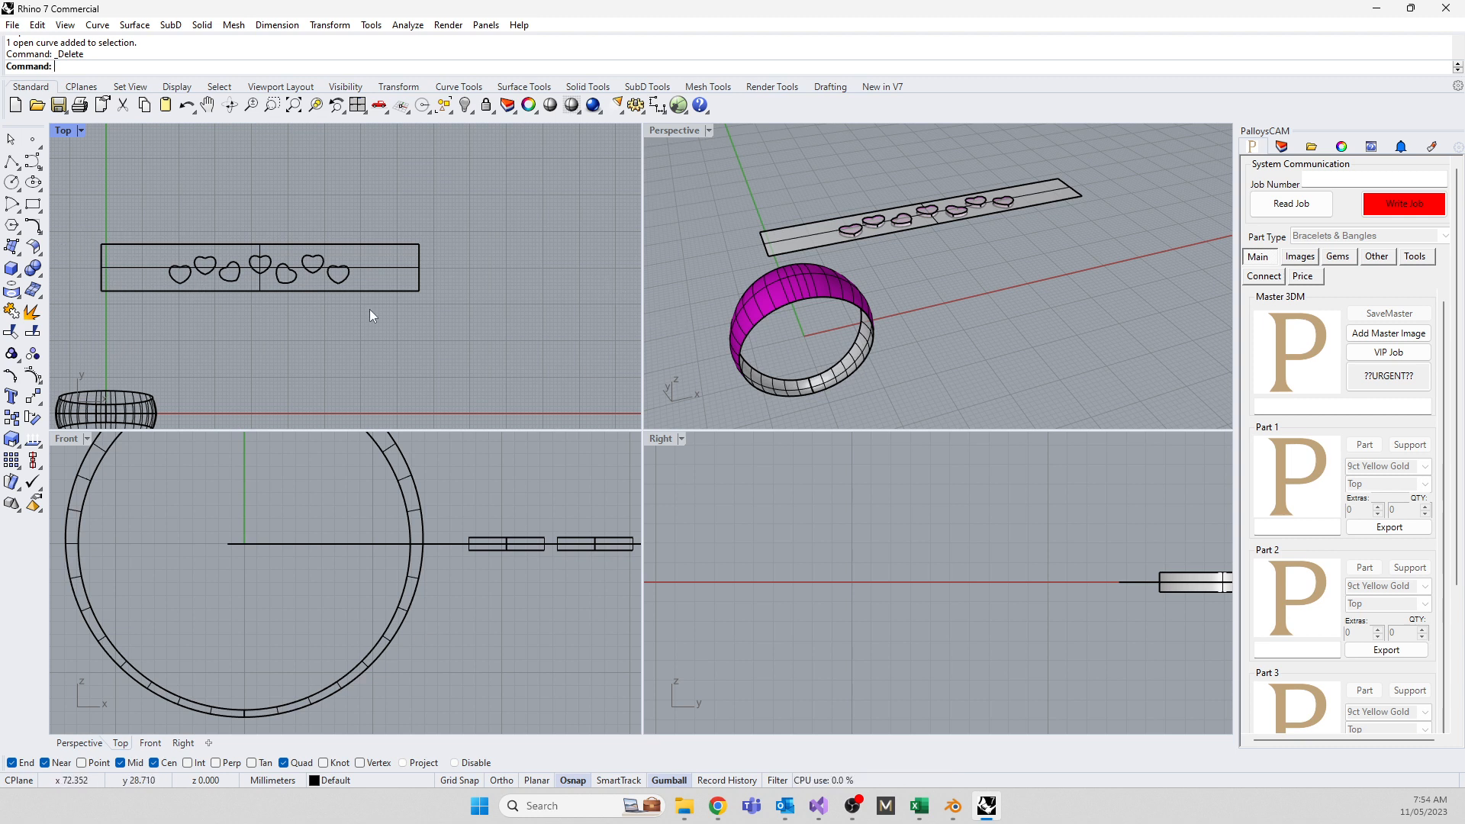
pyautogui.rightClick(725, 779)
pyautogui.click(739, 718)
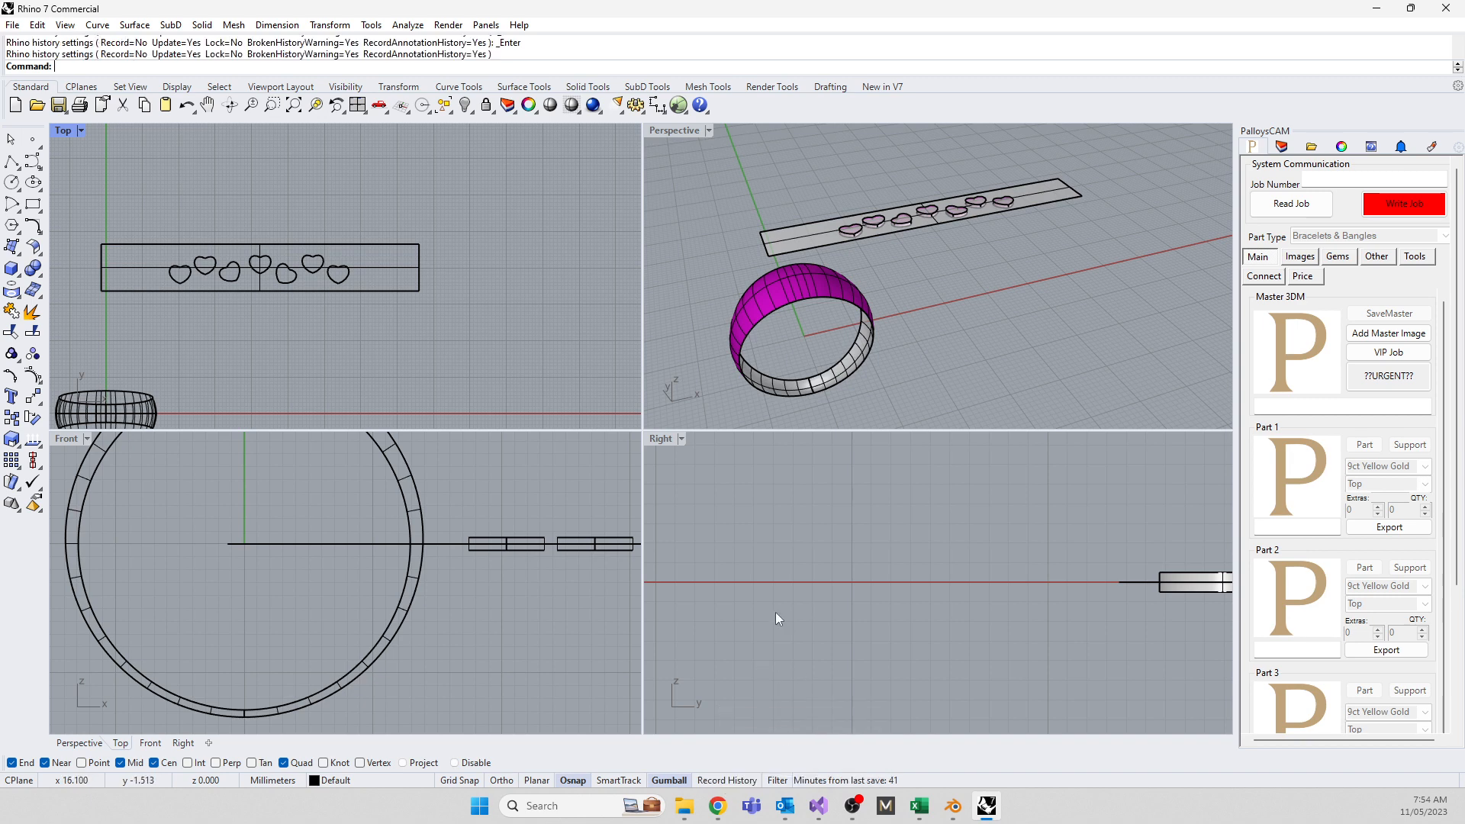
pyautogui.click(775, 611)
pyautogui.rightClick(723, 780)
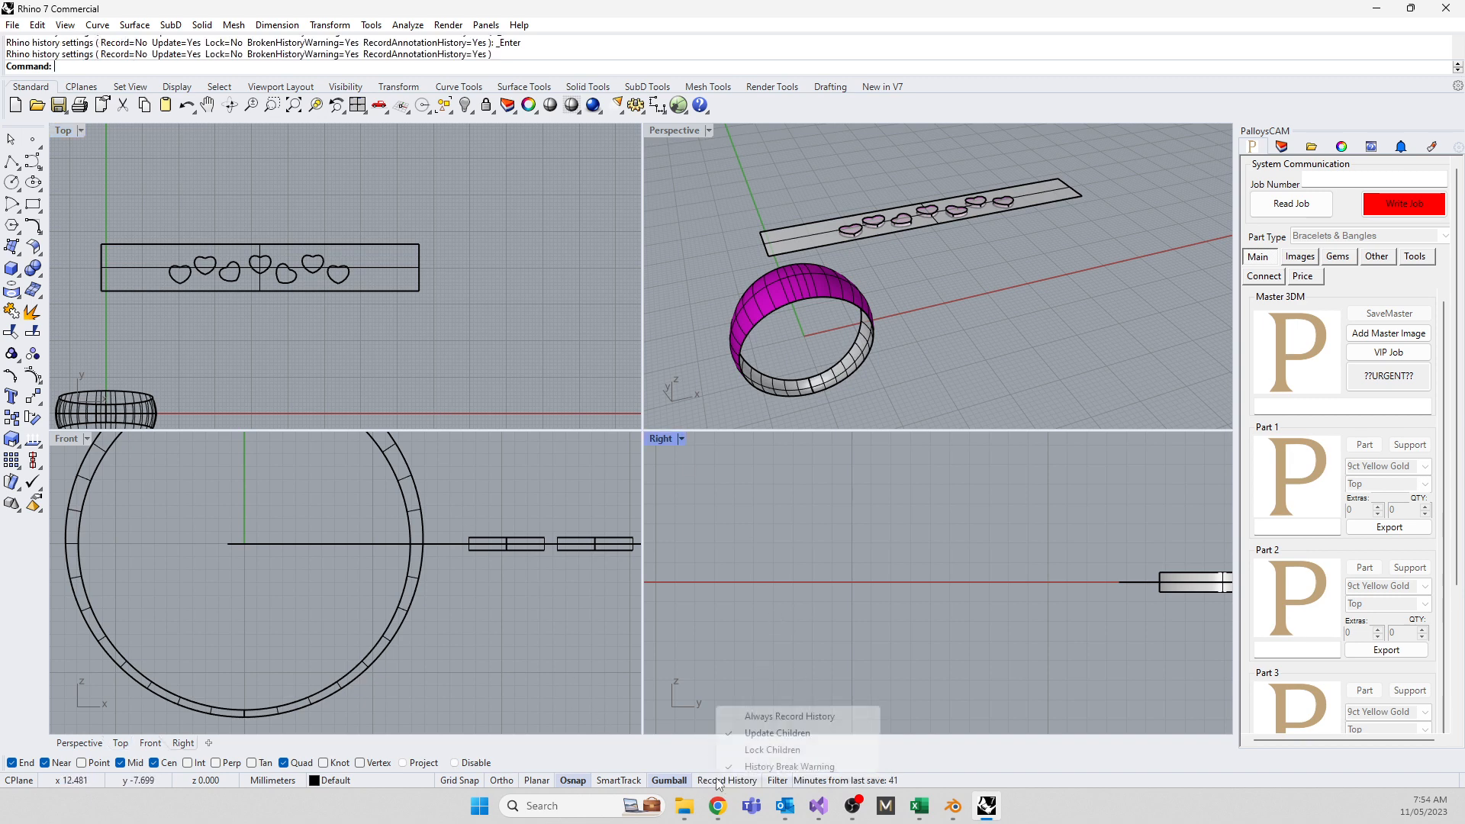
pyautogui.click(731, 715)
# Run FlowAlongSrf on the seven heart extrusions, with the Perspective view maximized
pyautogui.moveTo(152, 213); pyautogui.dragTo(377, 321)
pyautogui.write('Flow')
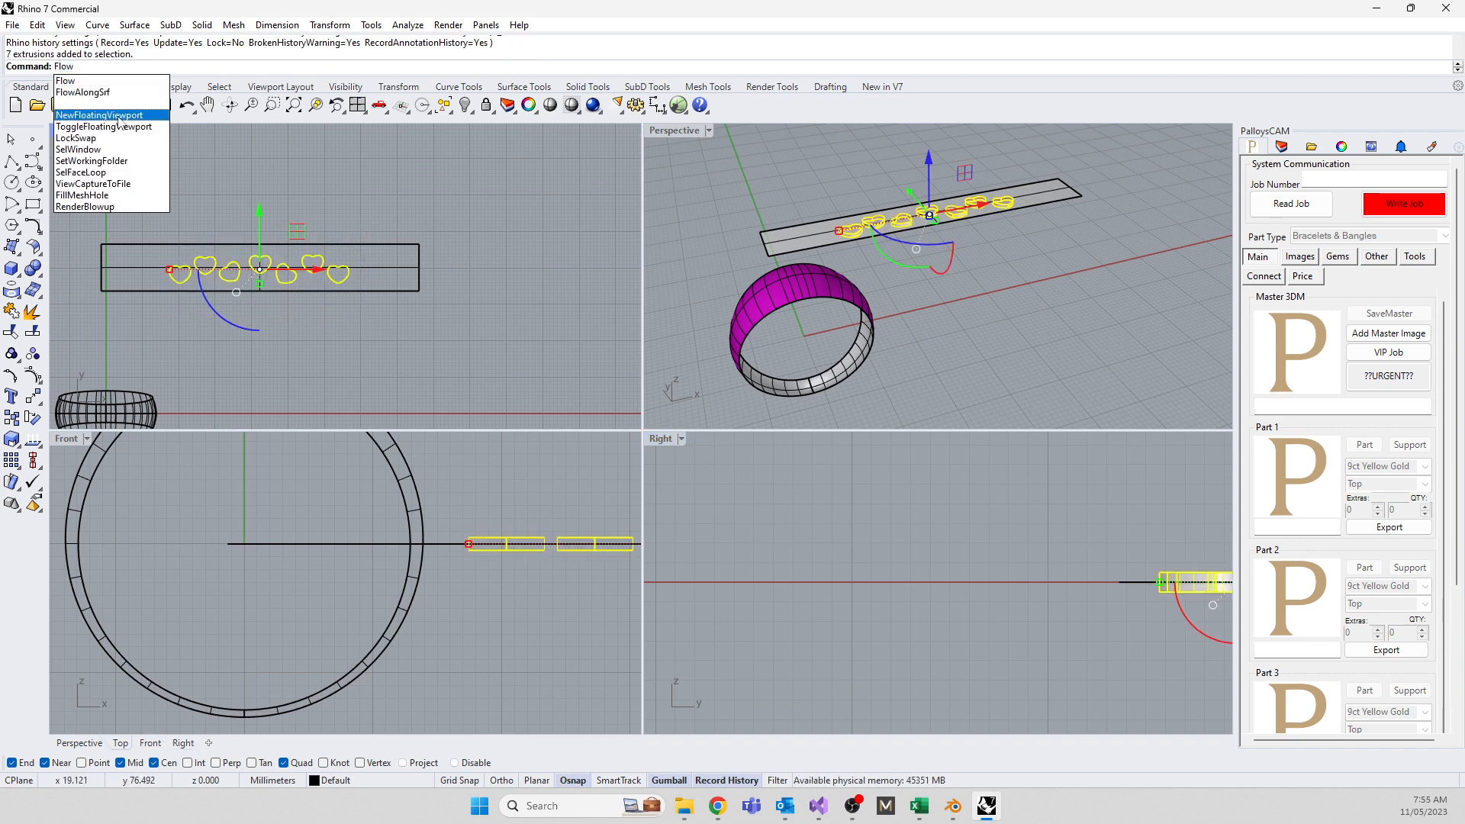
pyautogui.click(78, 92)
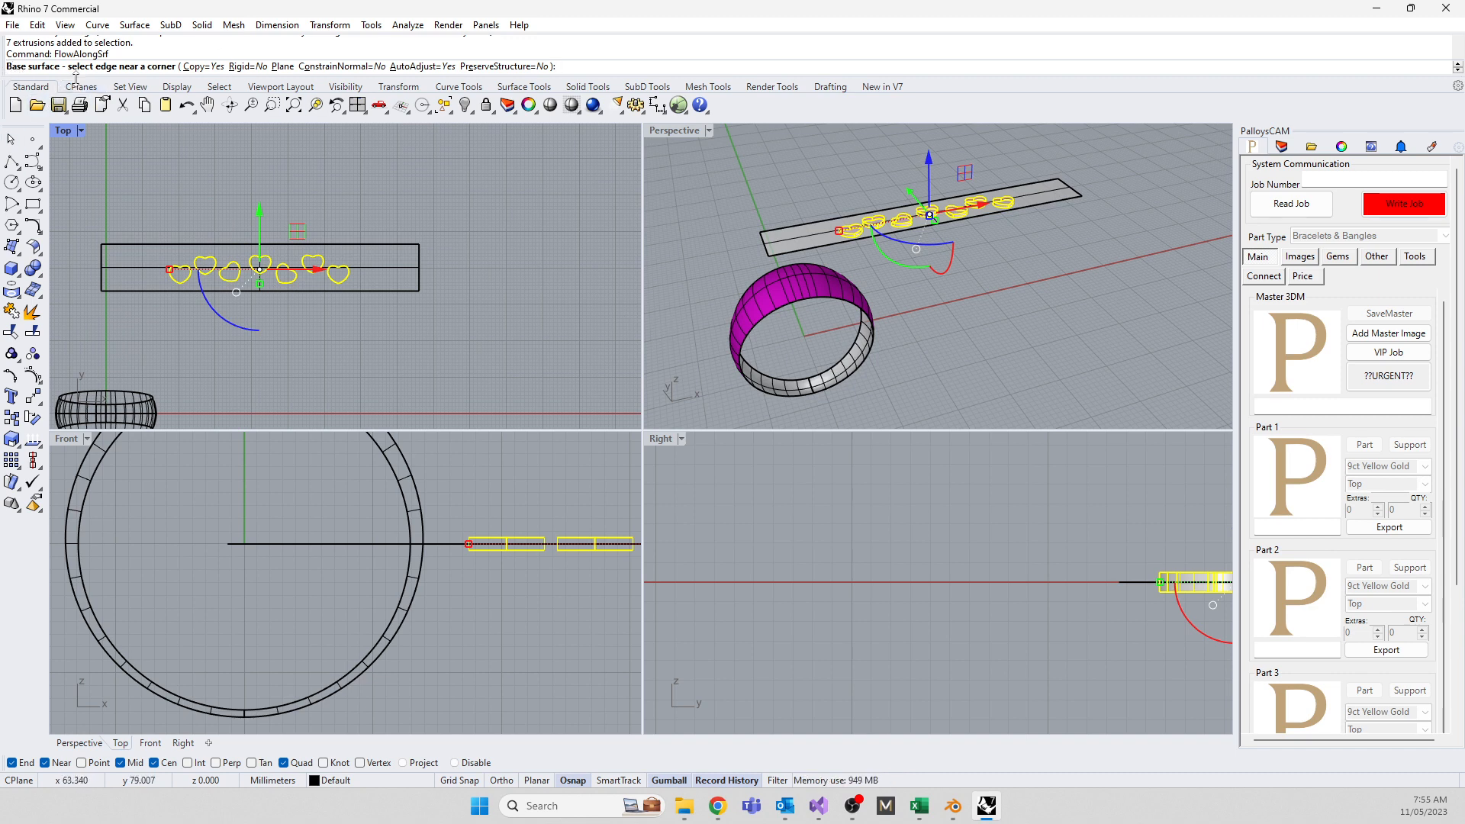
pyautogui.moveTo(696, 320); pyautogui.dragTo(848, 358, button='right')
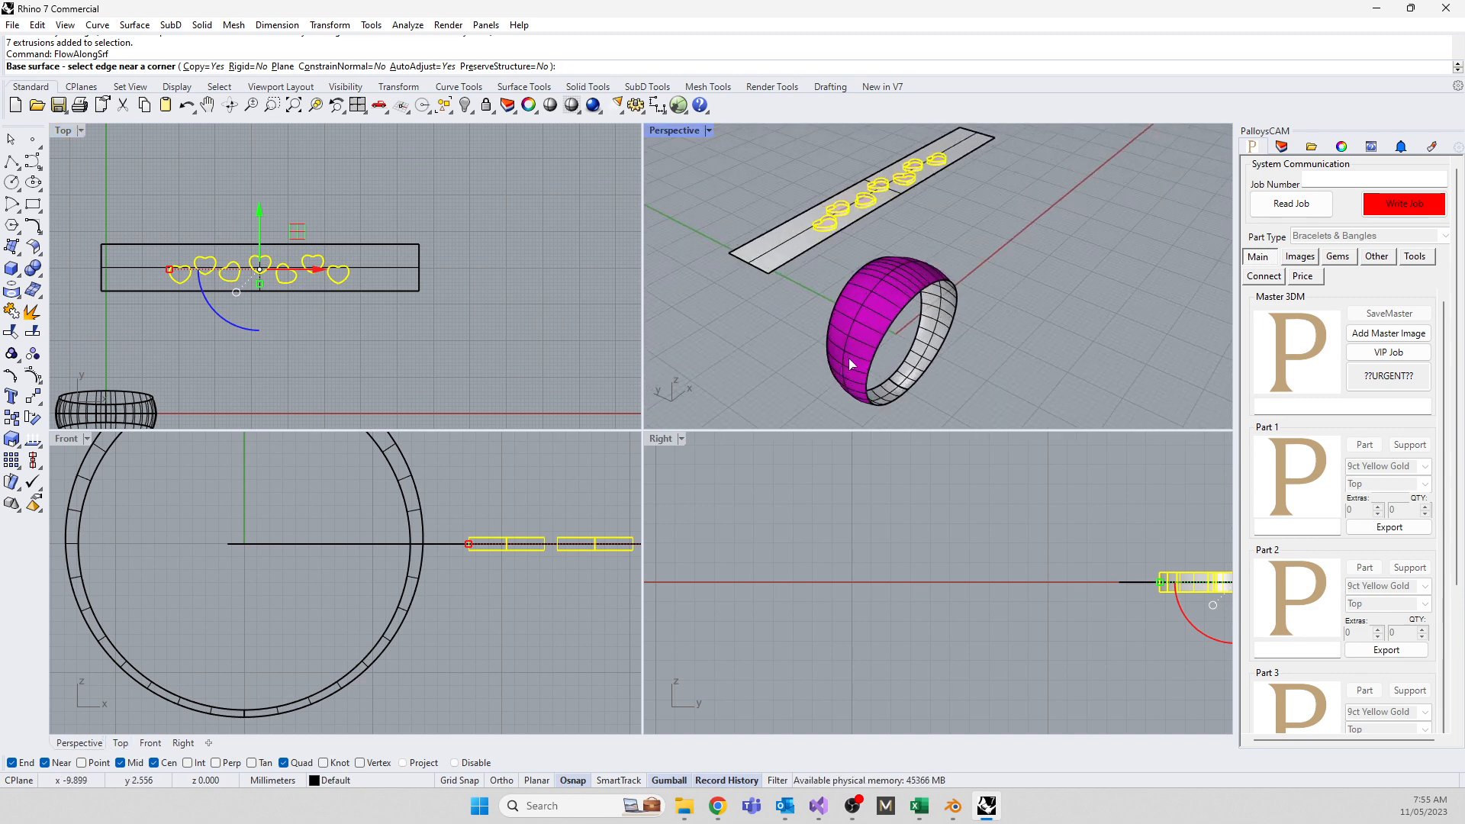
pyautogui.doubleClick(682, 131)
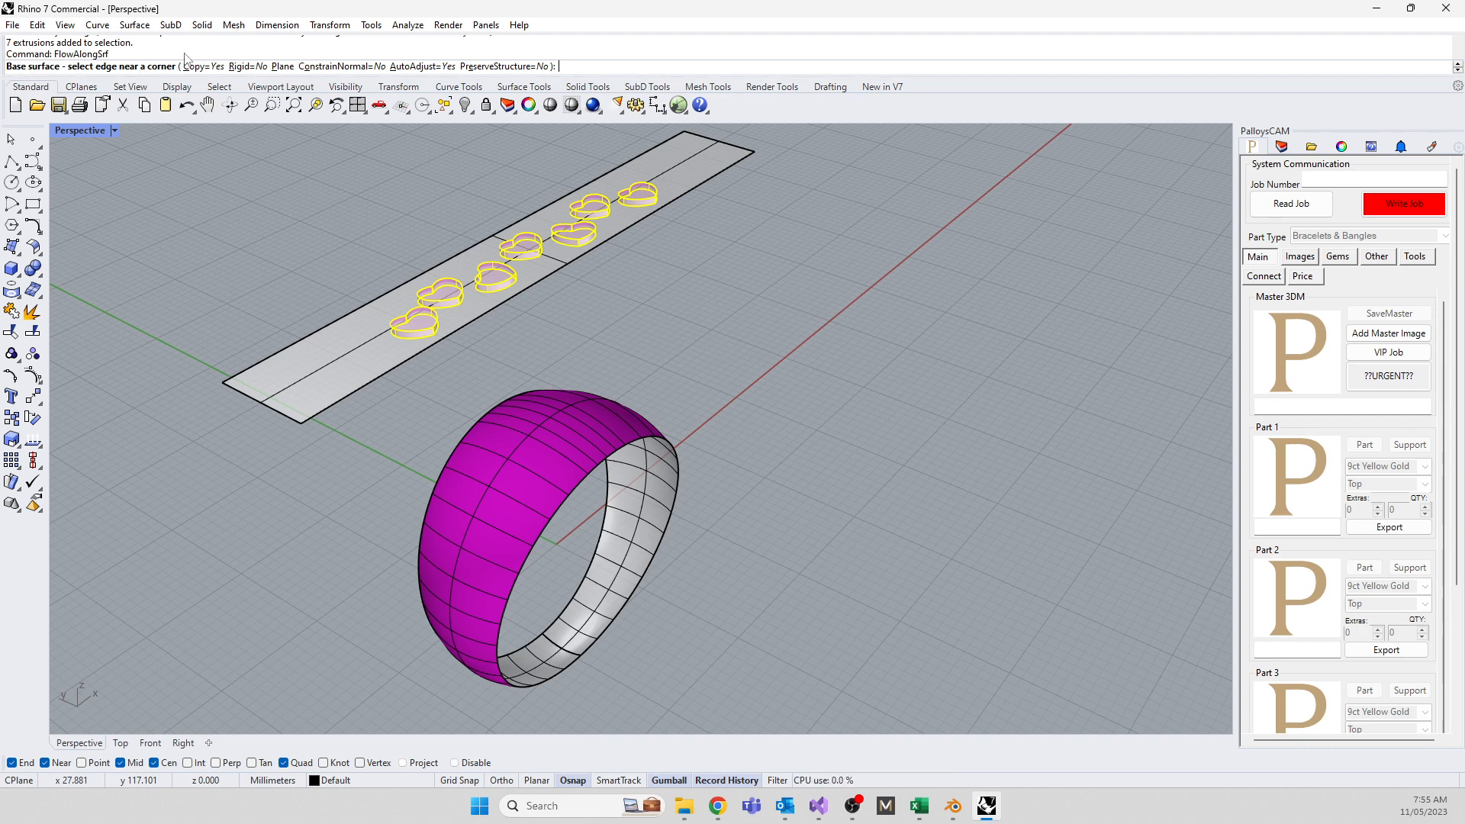
# Flow the hearts onto the ring, with the strip as base and the ring as target surface
pyautogui.click(226, 389)
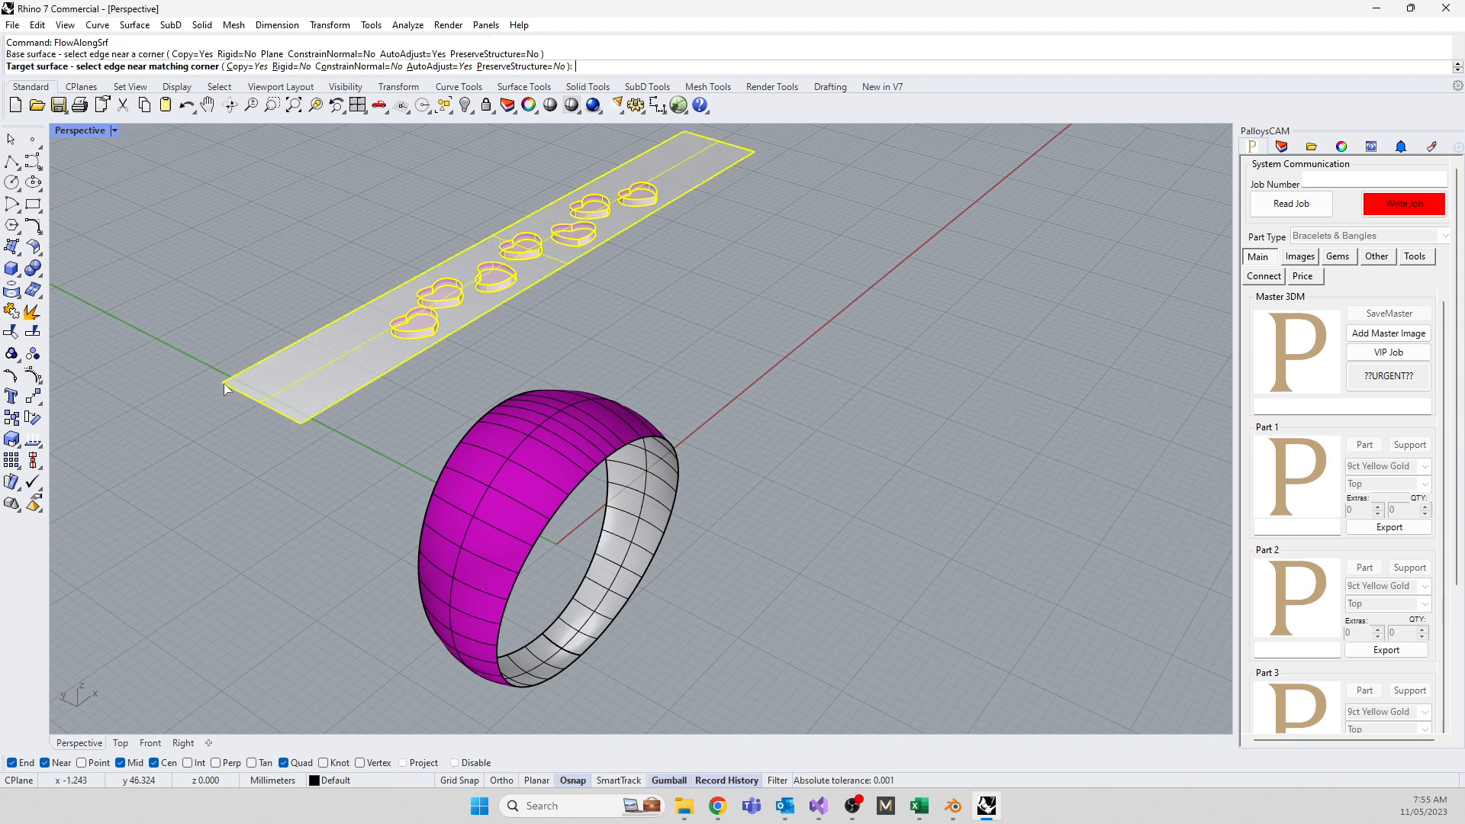
pyautogui.click(544, 635)
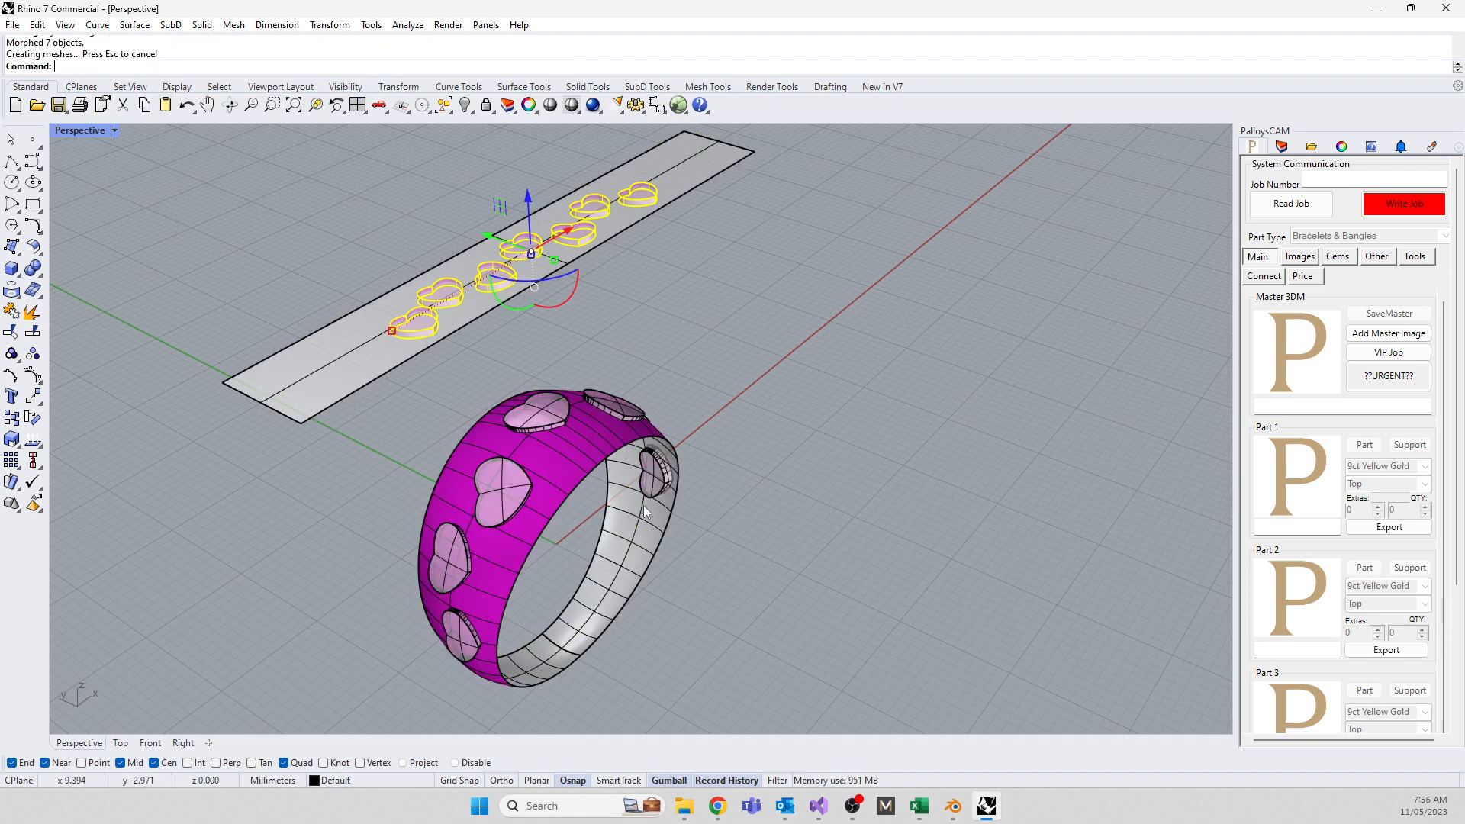
pyautogui.middleClick(319, 562)
pyautogui.moveTo(554, 520); pyautogui.dragTo(685, 482, button='right')
pyautogui.scroll(5, 749, 199)
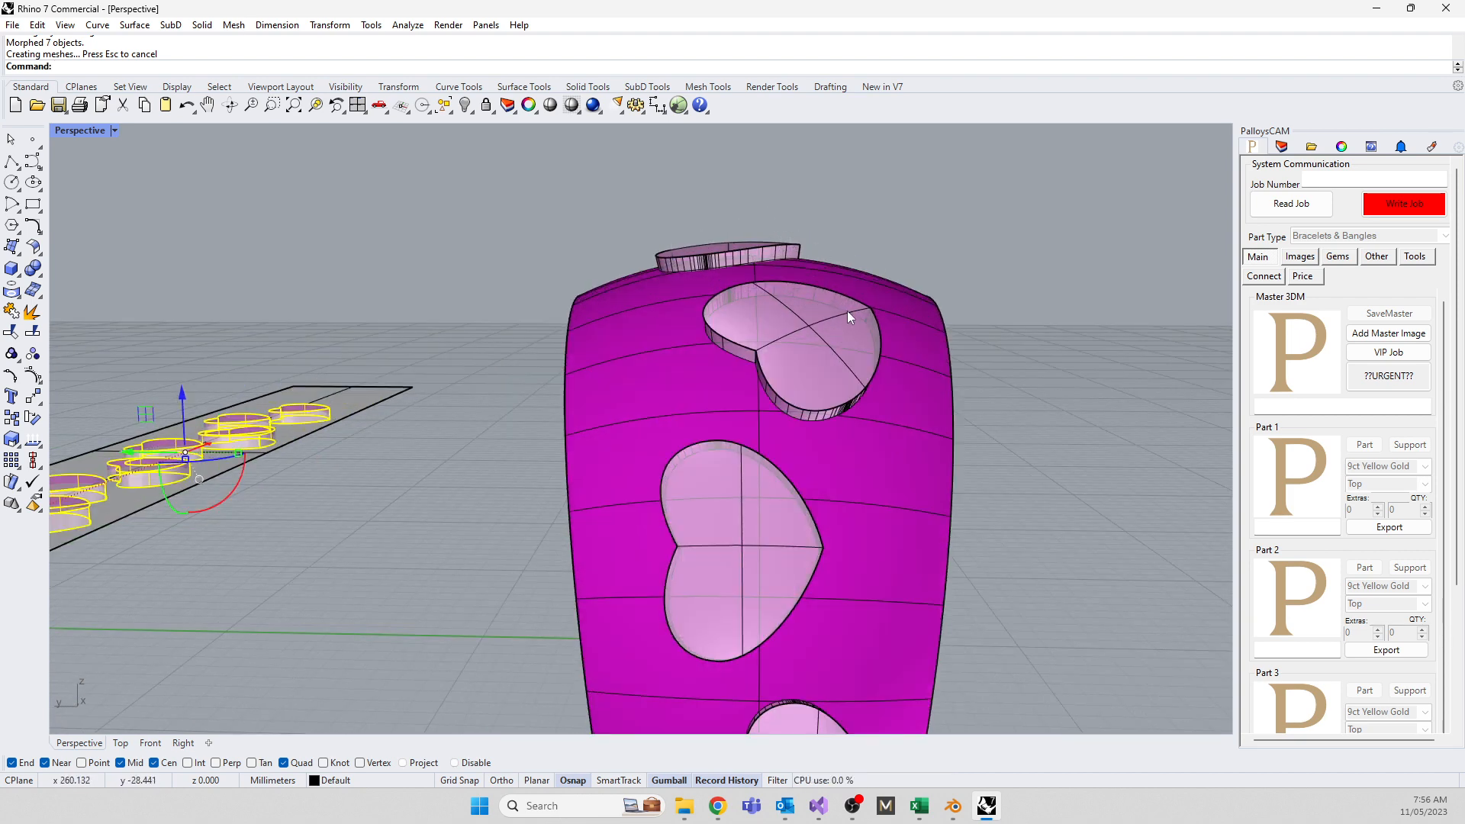
pyautogui.scroll(-8, 798, 241)
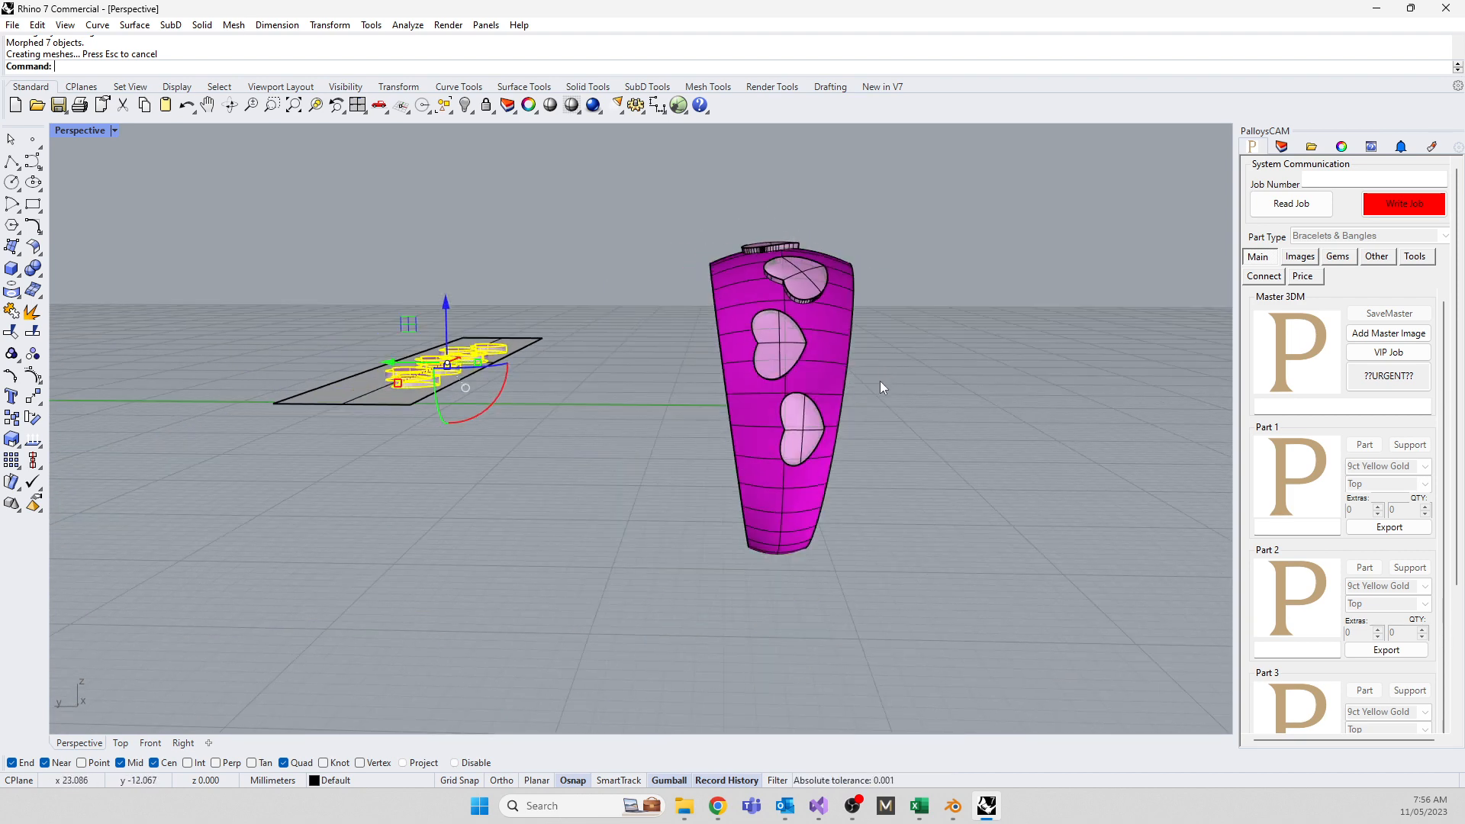
pyautogui.moveTo(547, 506); pyautogui.dragTo(405, 630, button='right')
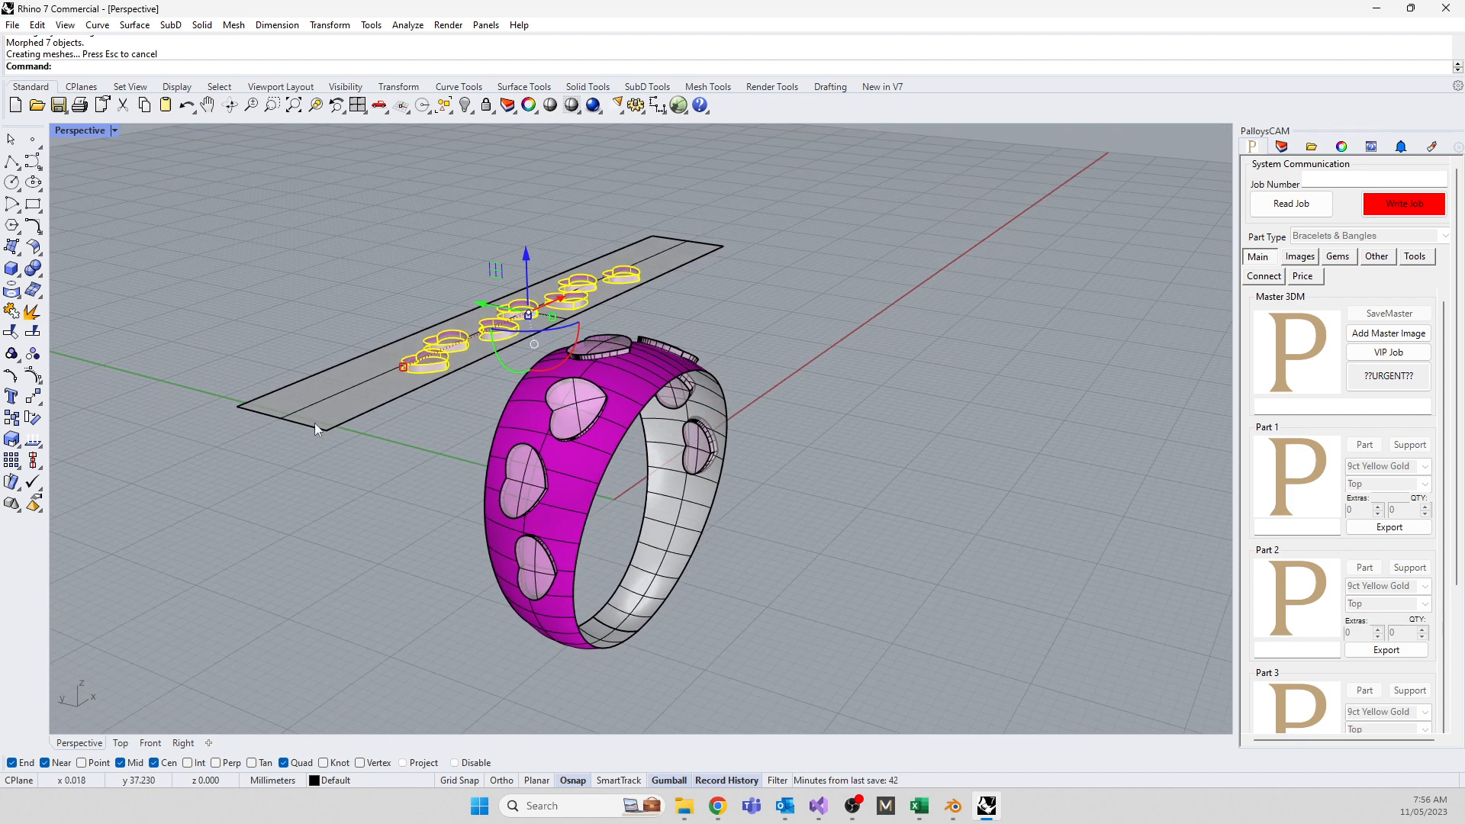
pyautogui.moveTo(535, 552); pyautogui.dragTo(570, 589, button='right')
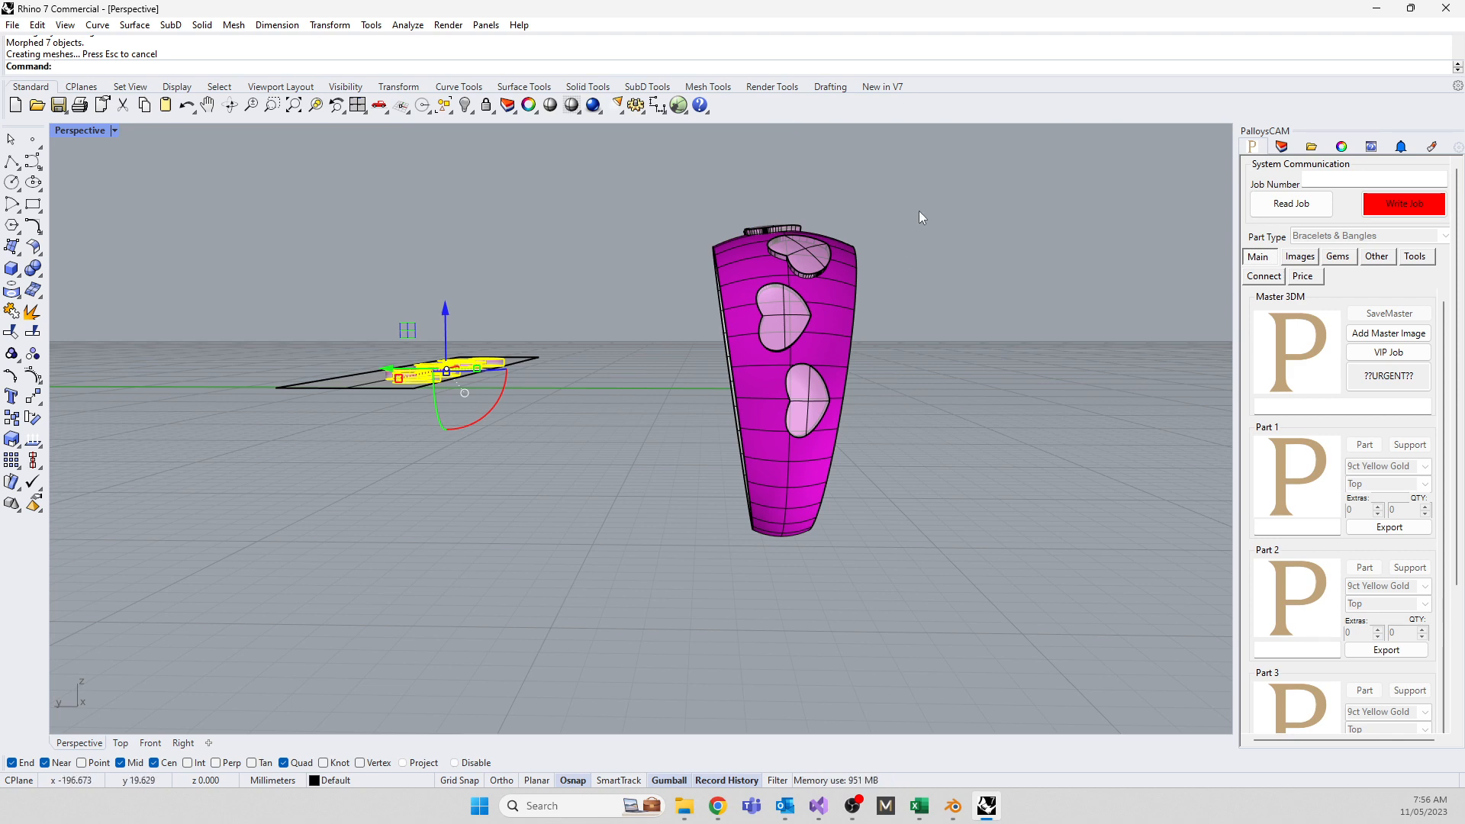
pyautogui.moveTo(694, 436); pyautogui.dragTo(487, 536, button='right')
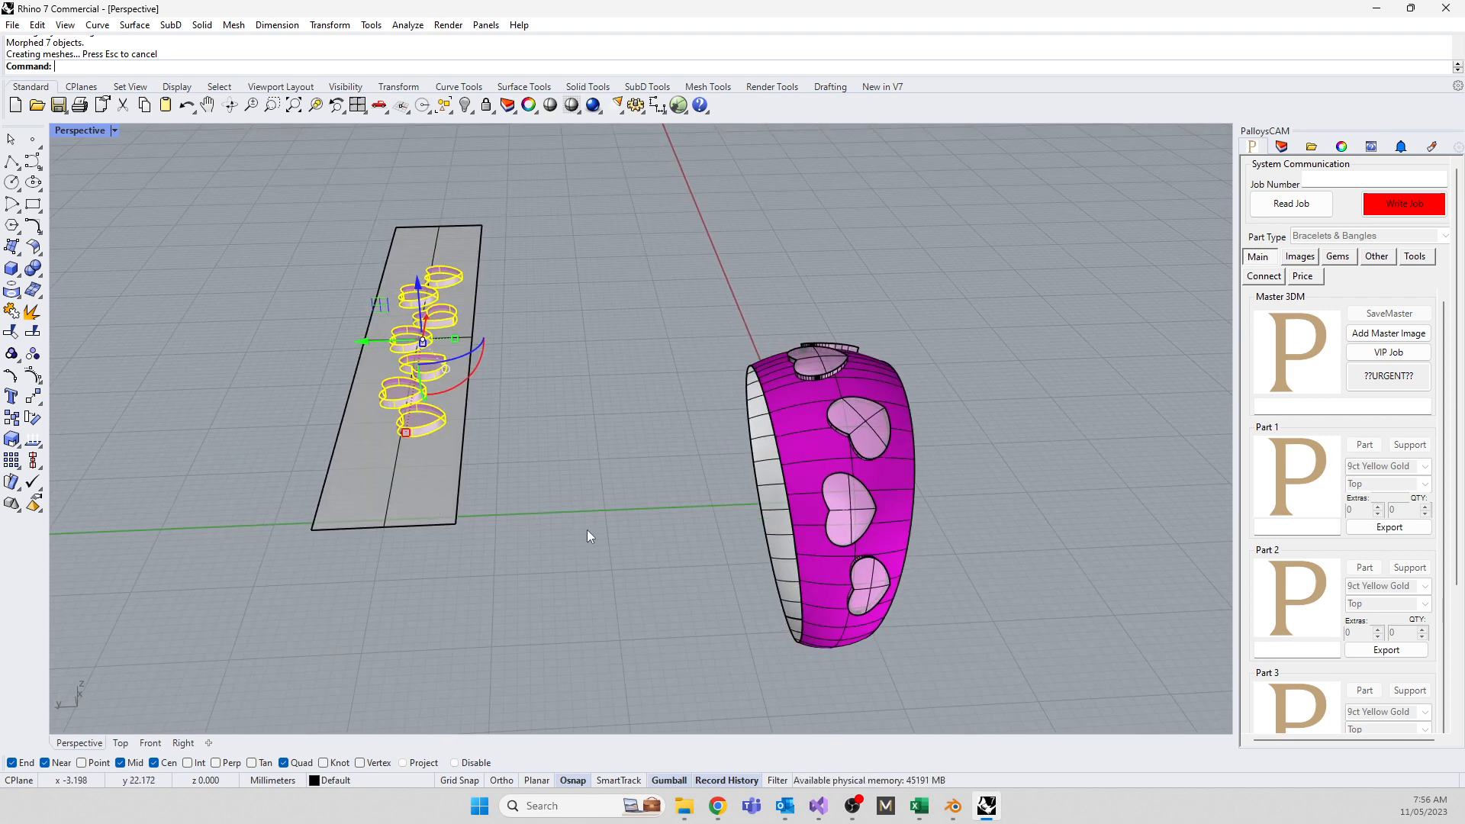
# Slide the strip and all seven hearts along Y so the ring hearts shift around the band
pyautogui.moveTo(588, 530); pyautogui.dragTo(592, 511, button='right')
pyautogui.click(487, 427)
pyautogui.click(409, 409)
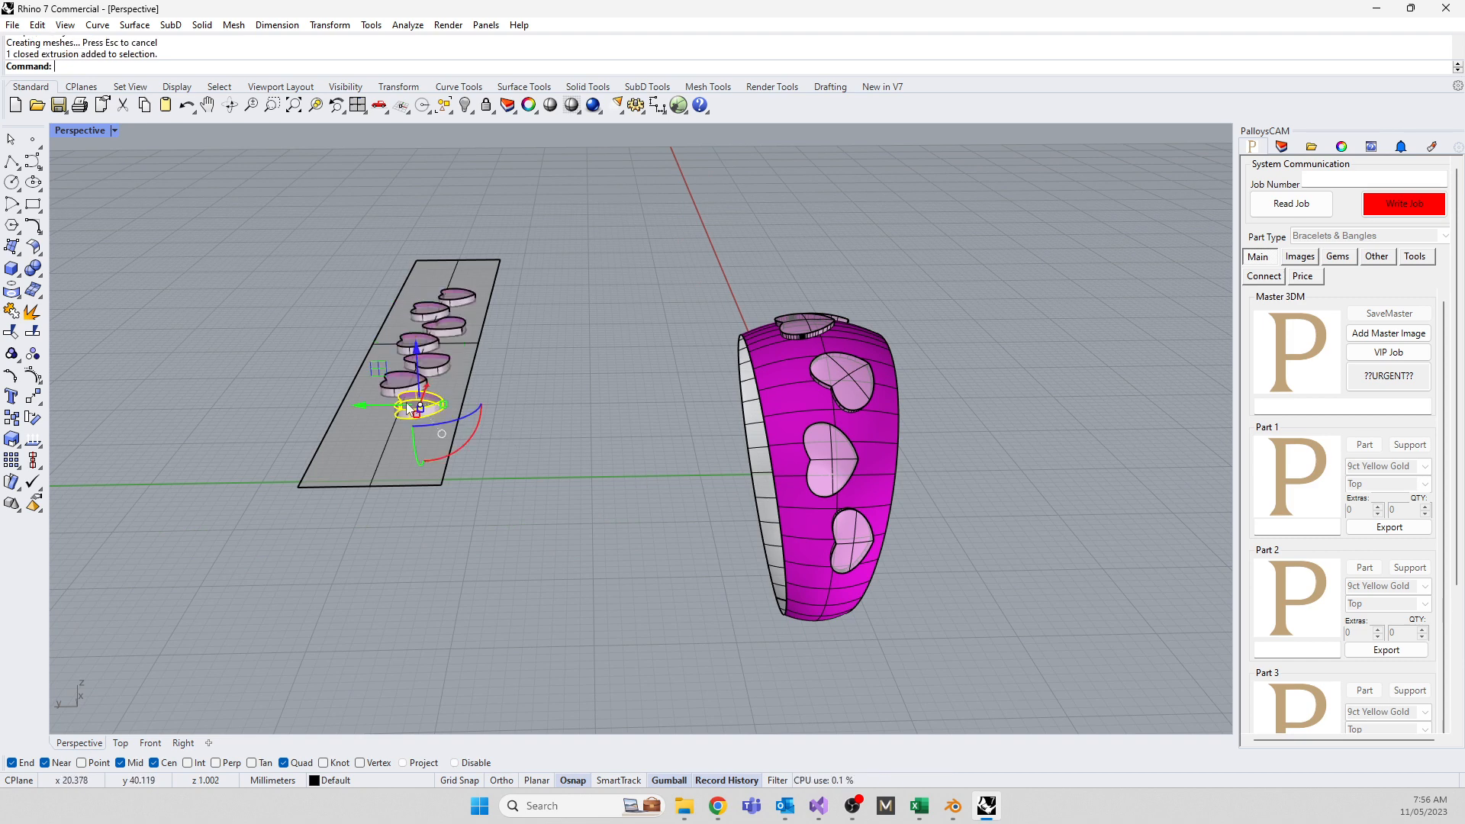
pyautogui.scroll(6, 416, 402)
pyautogui.scroll(-4, 419, 401)
pyautogui.moveTo(561, 410); pyautogui.dragTo(552, 407, button='right')
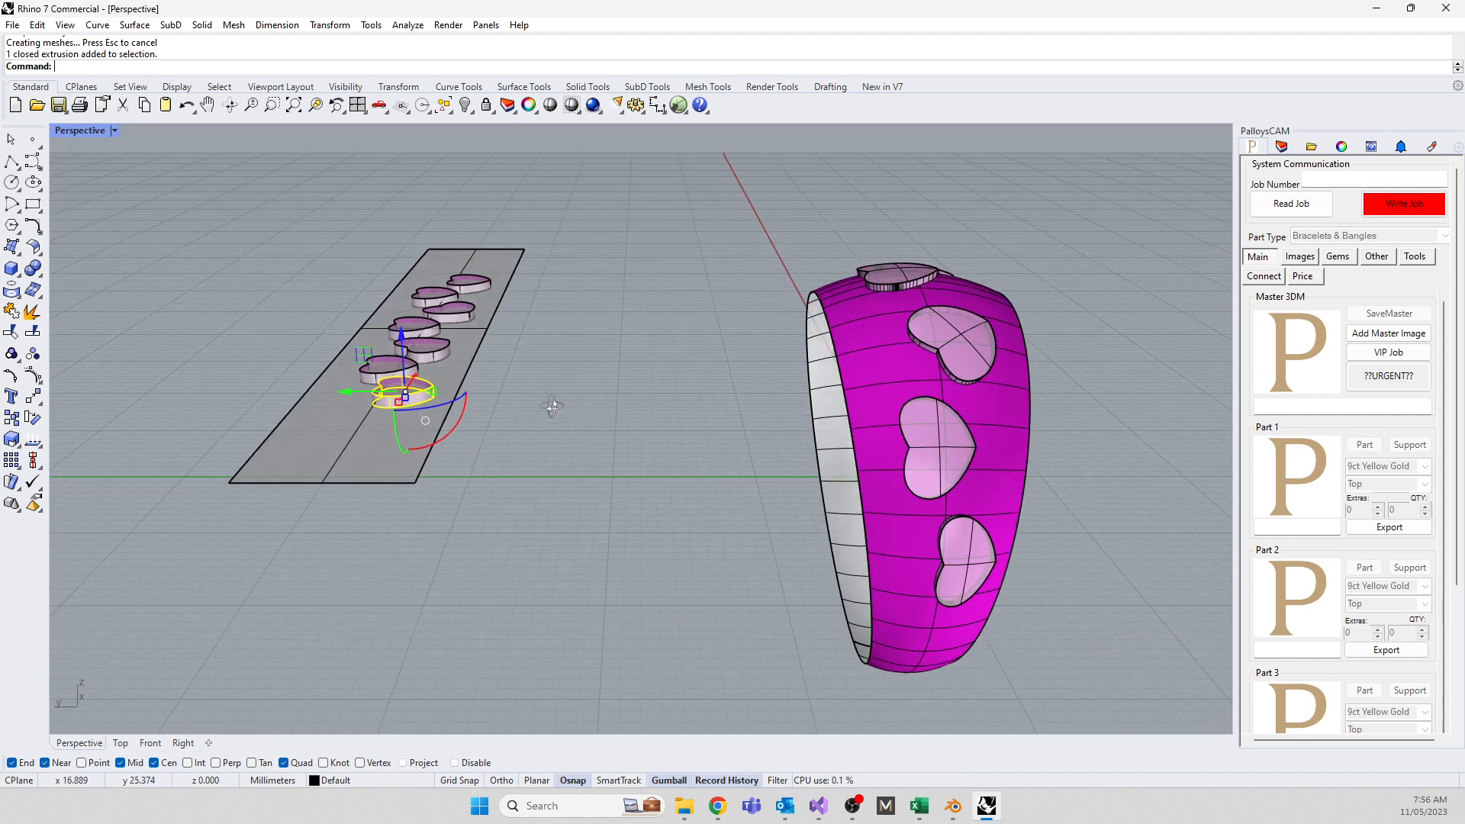
pyautogui.moveTo(112, 145); pyautogui.dragTo(524, 584)
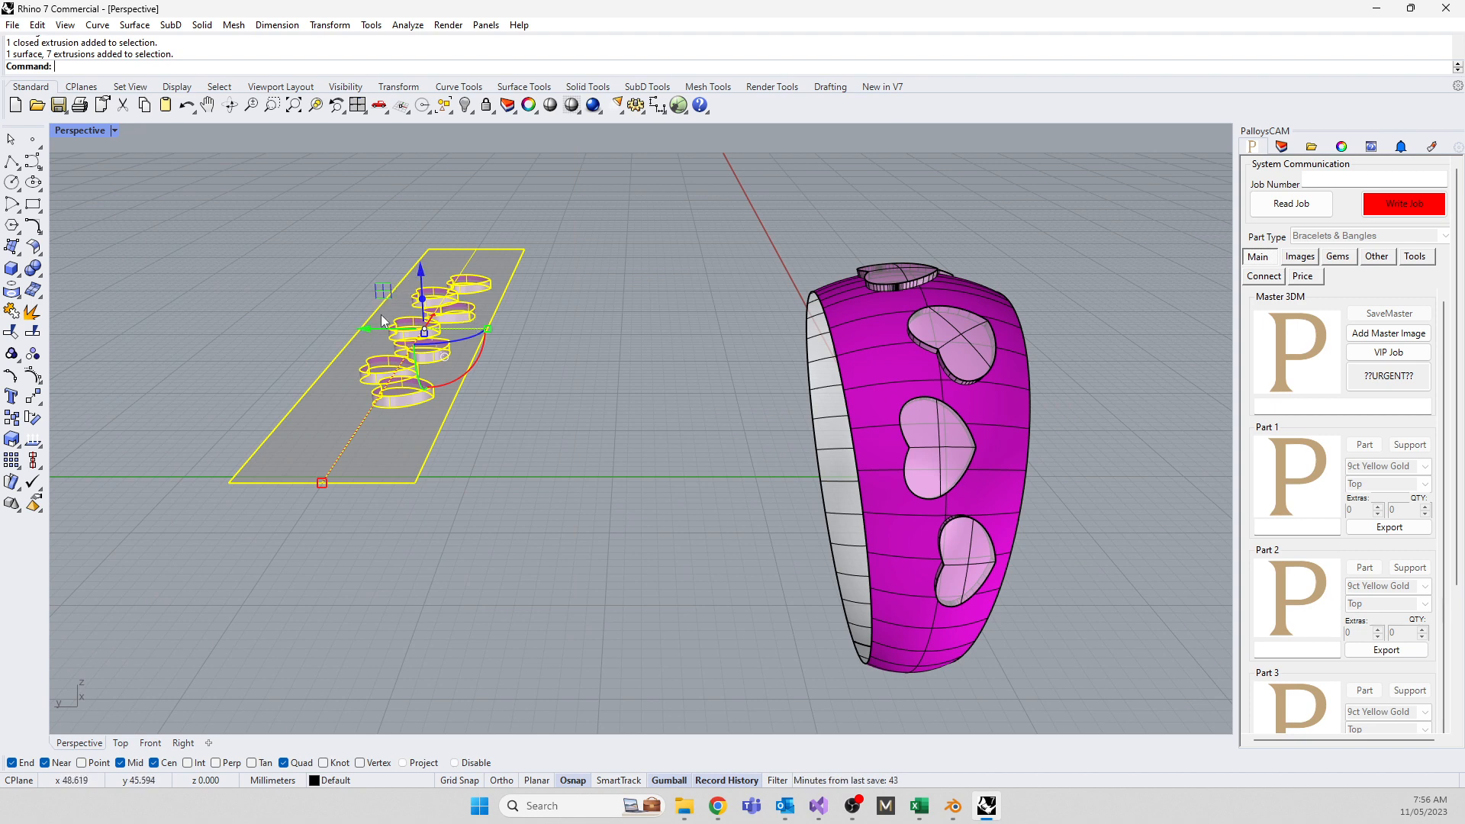
pyautogui.moveTo(360, 325); pyautogui.dragTo(568, 328)
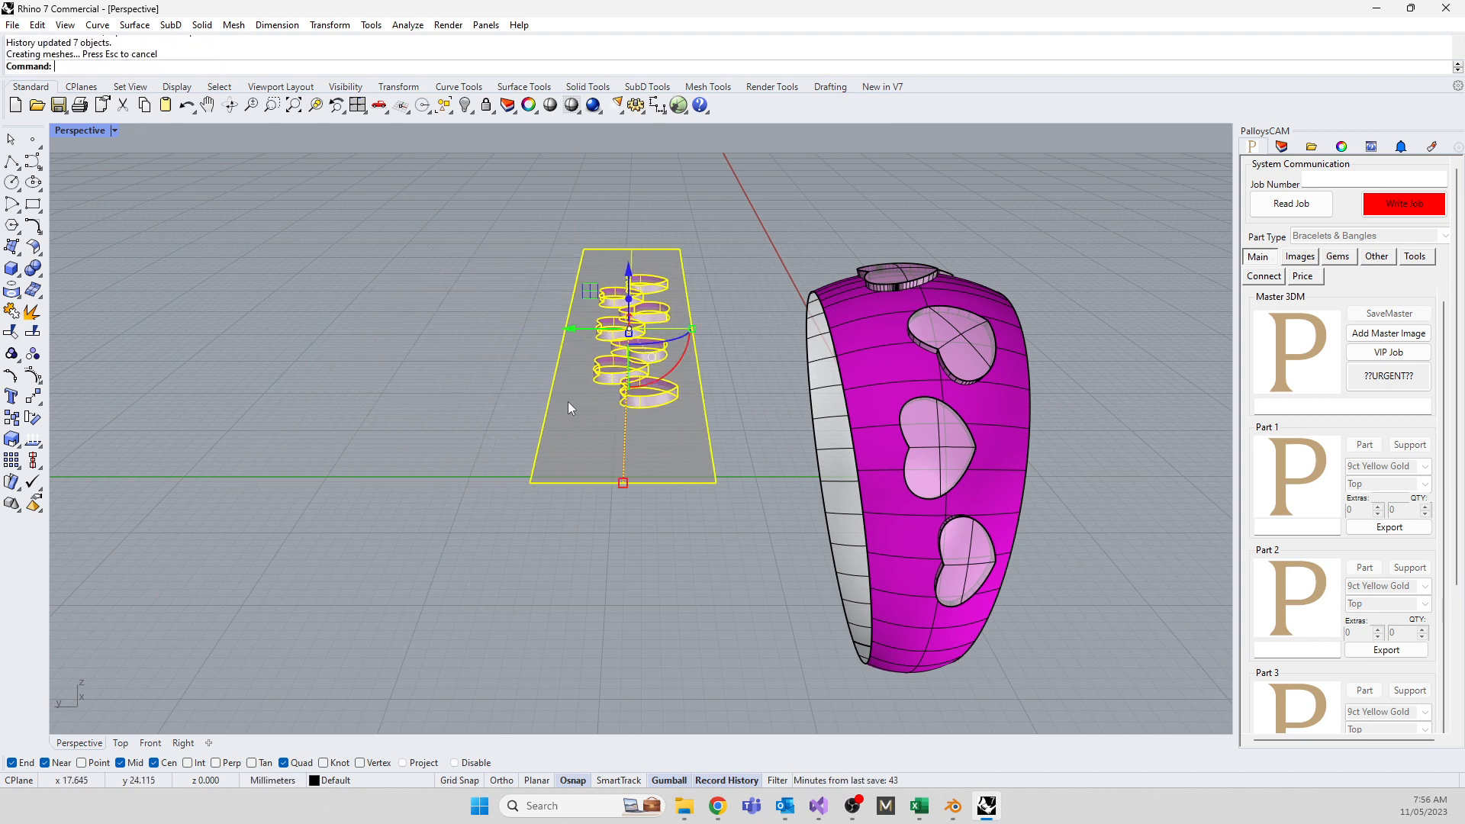
pyautogui.moveTo(567, 401); pyautogui.dragTo(562, 395, button='right')
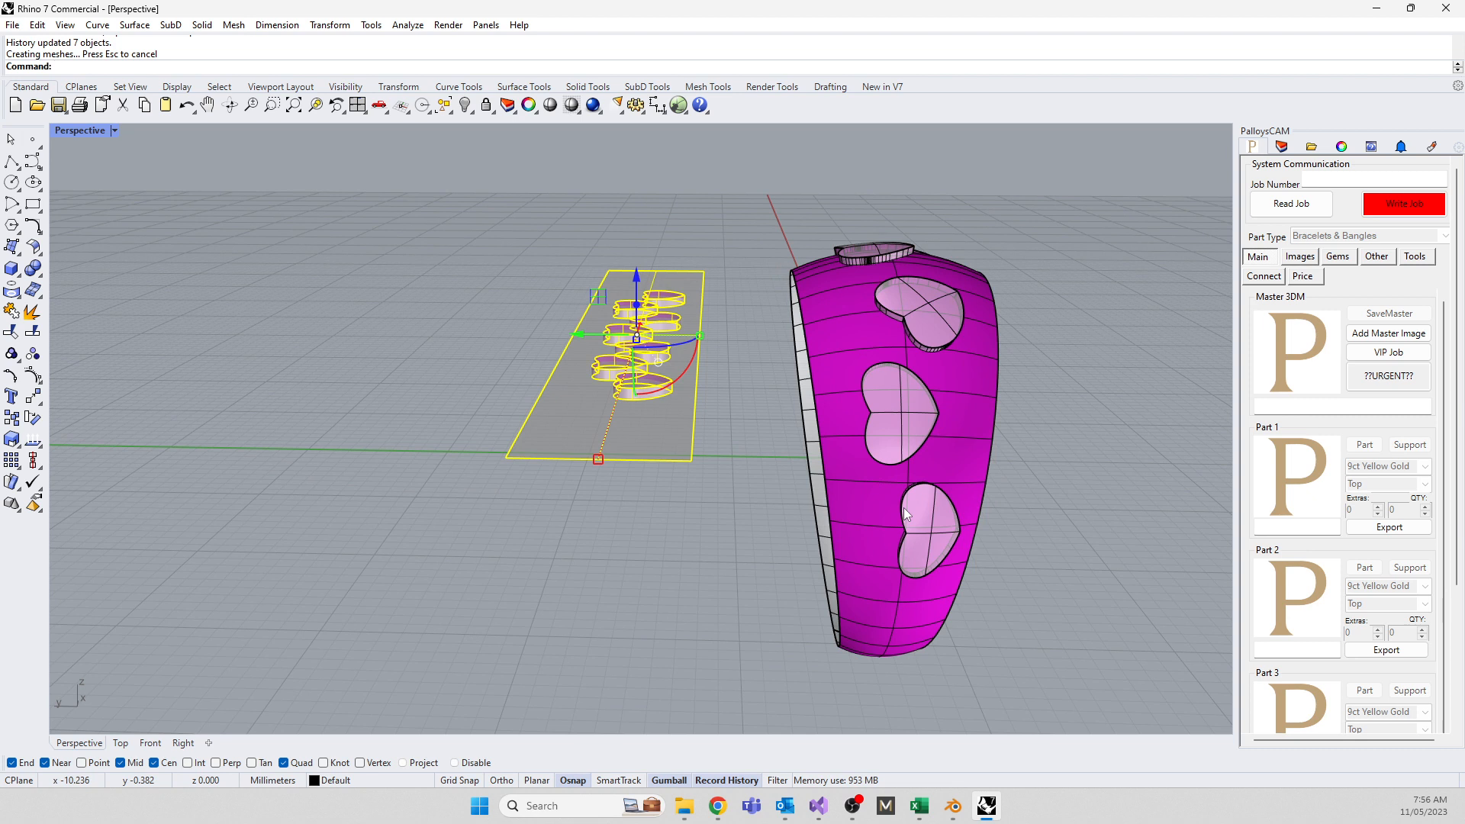
# Select the front heart solid on the strip and scale it up evenly
pyautogui.click(676, 530)
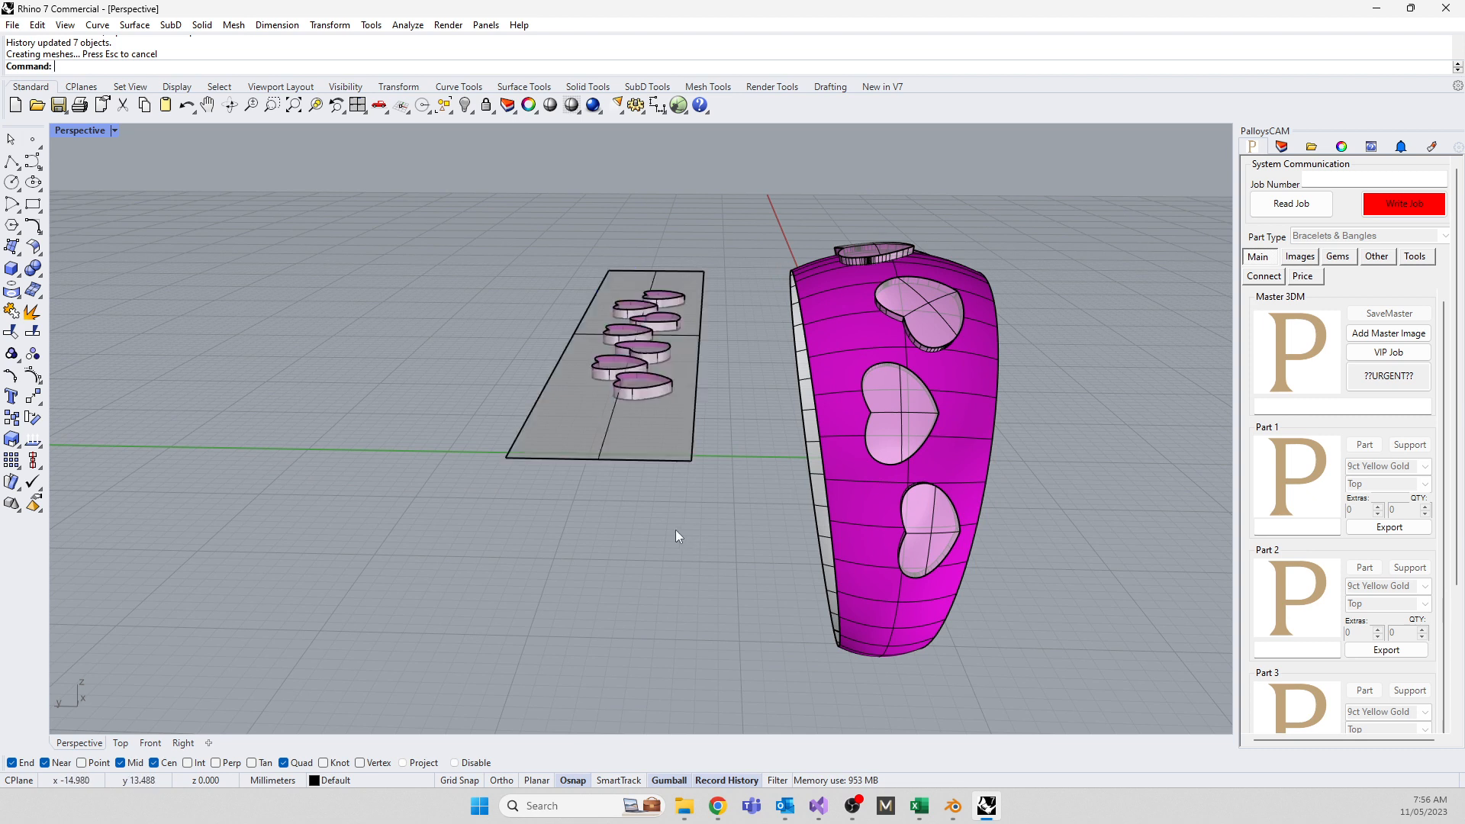
pyautogui.click(632, 387)
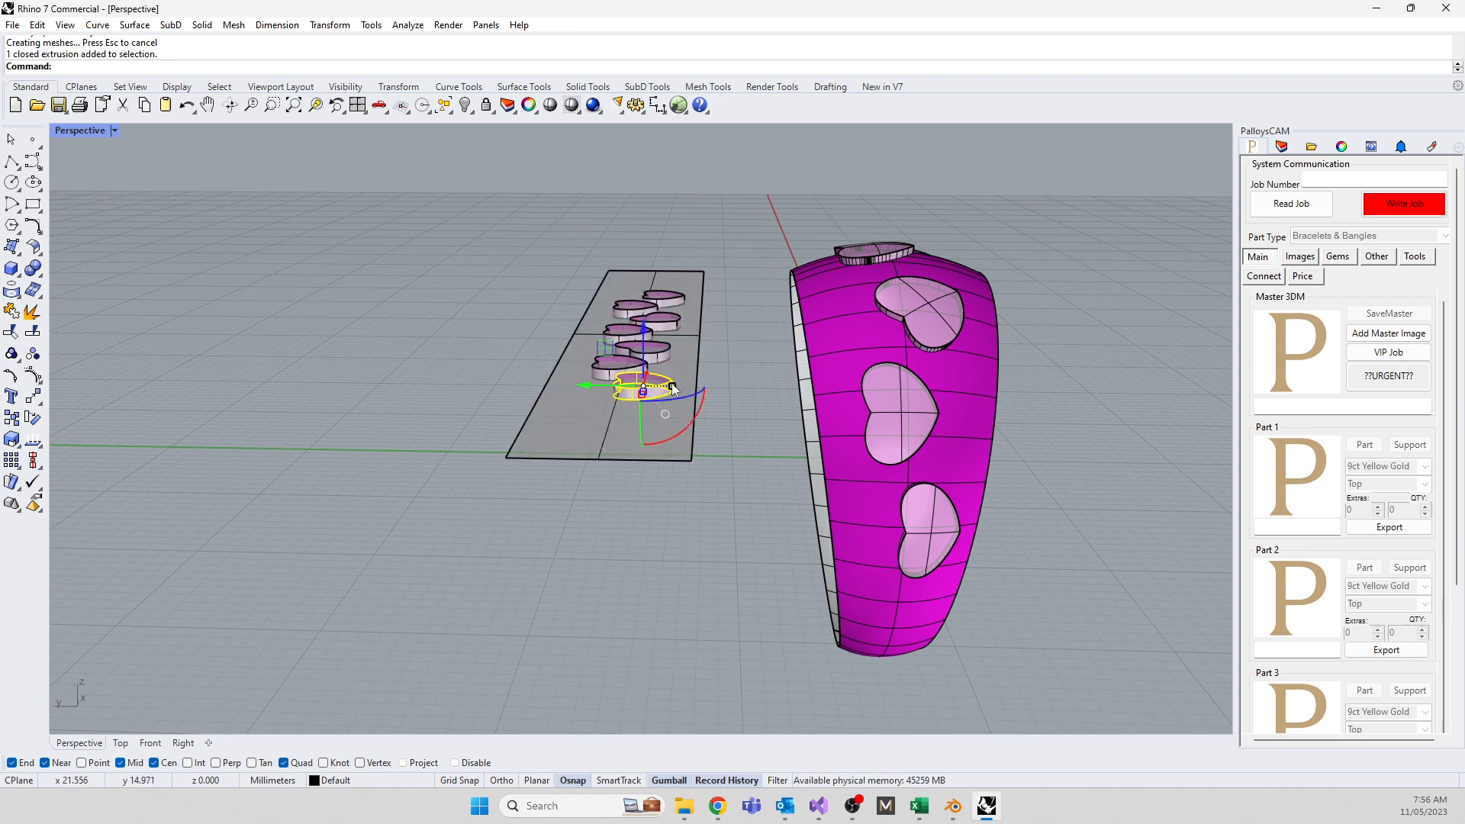
pyautogui.moveTo(671, 383); pyautogui.dragTo(683, 385)
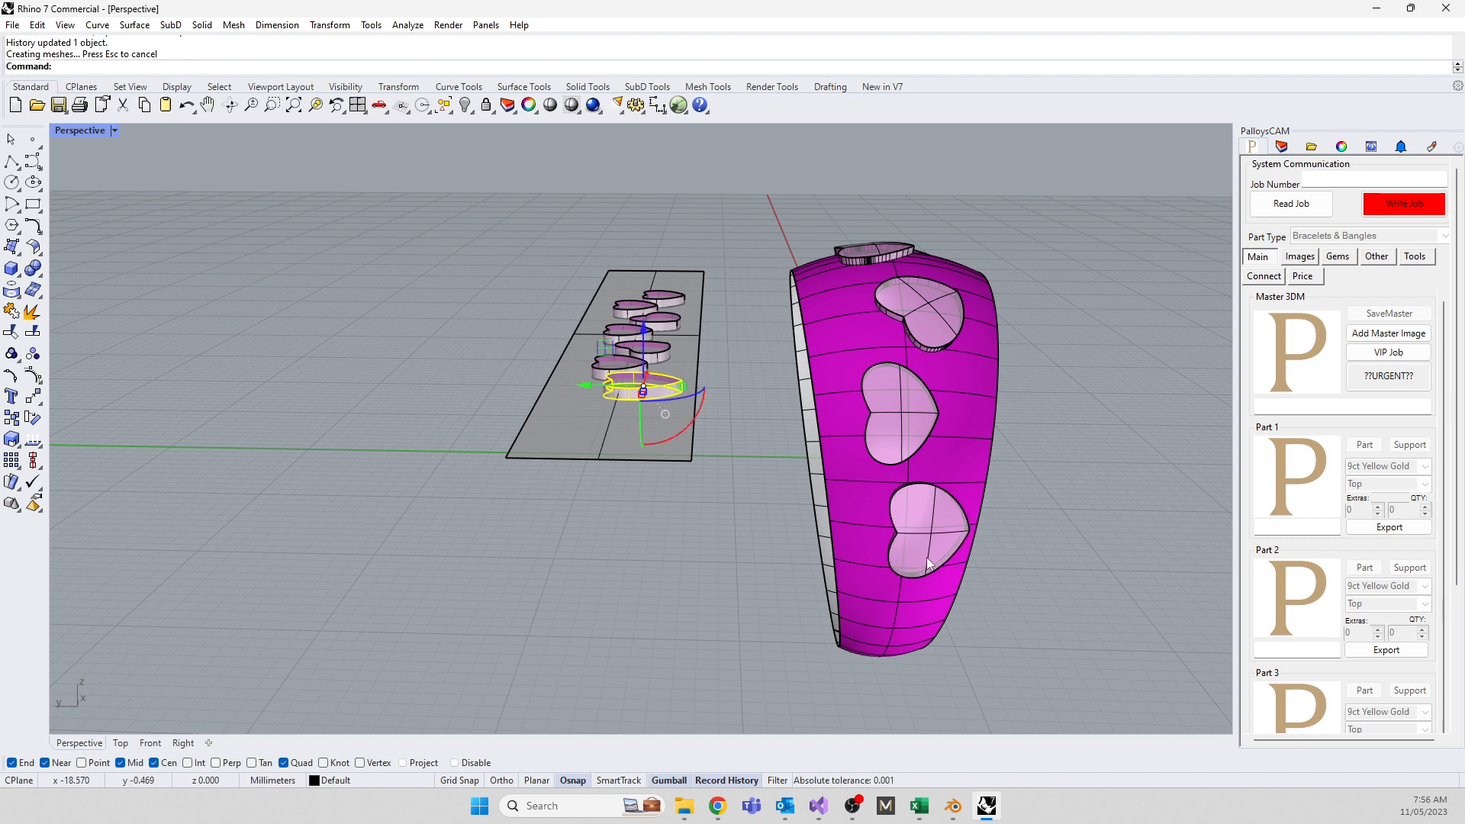
pyautogui.moveTo(519, 424); pyautogui.dragTo(533, 438, button='right')
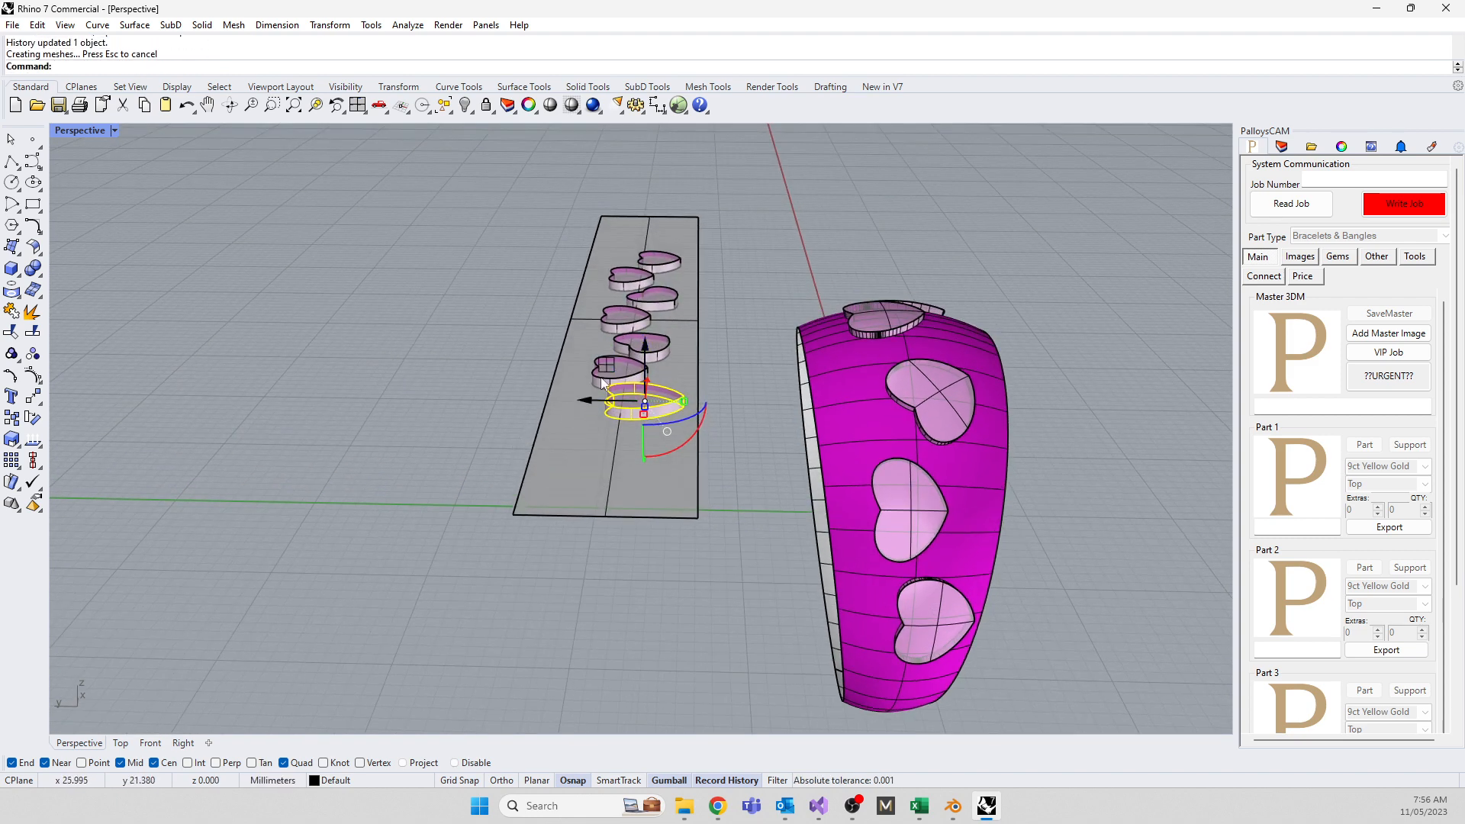
pyautogui.click(532, 325)
pyautogui.click(648, 382)
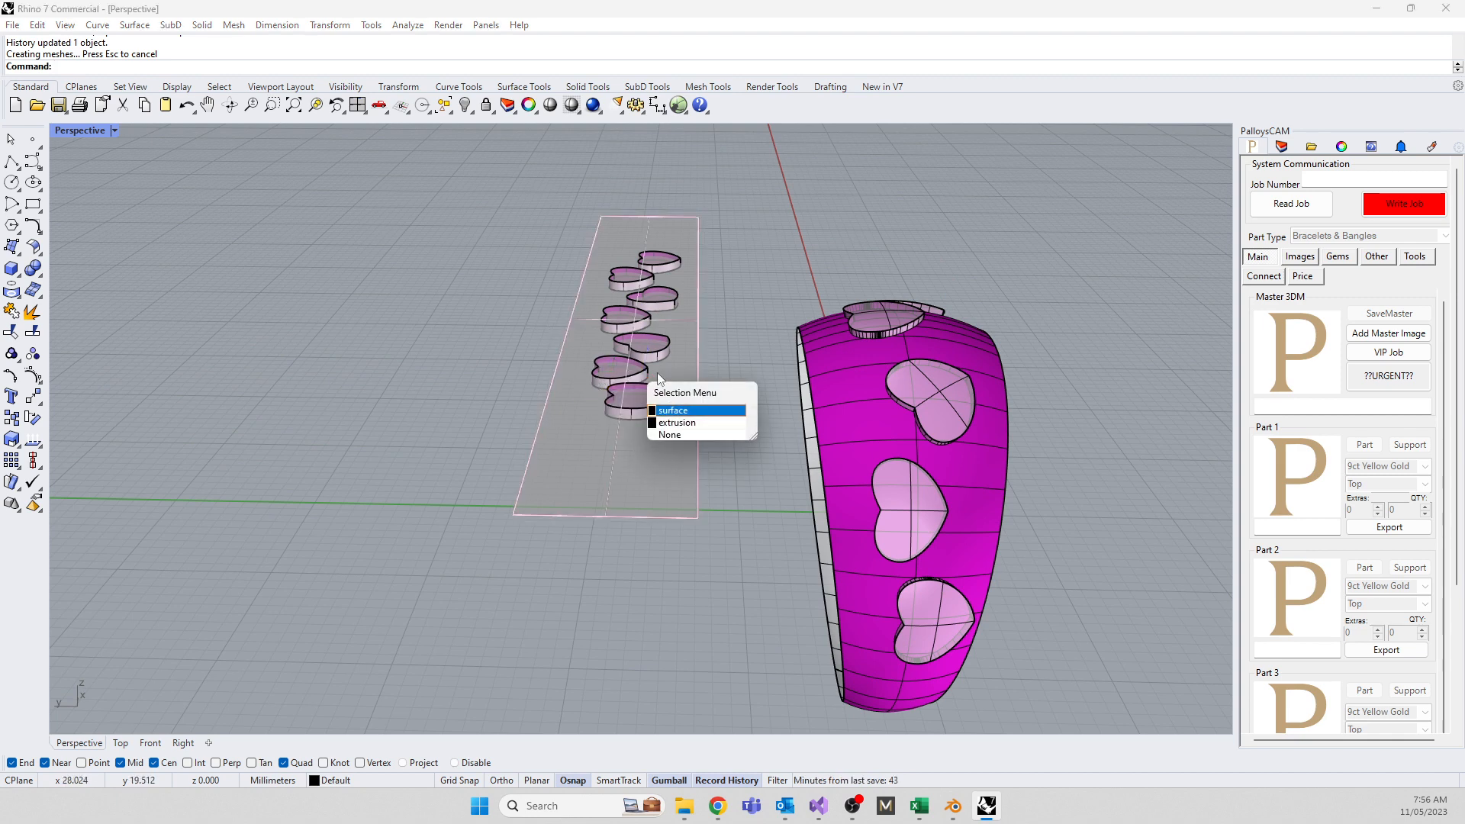
pyautogui.click(669, 424)
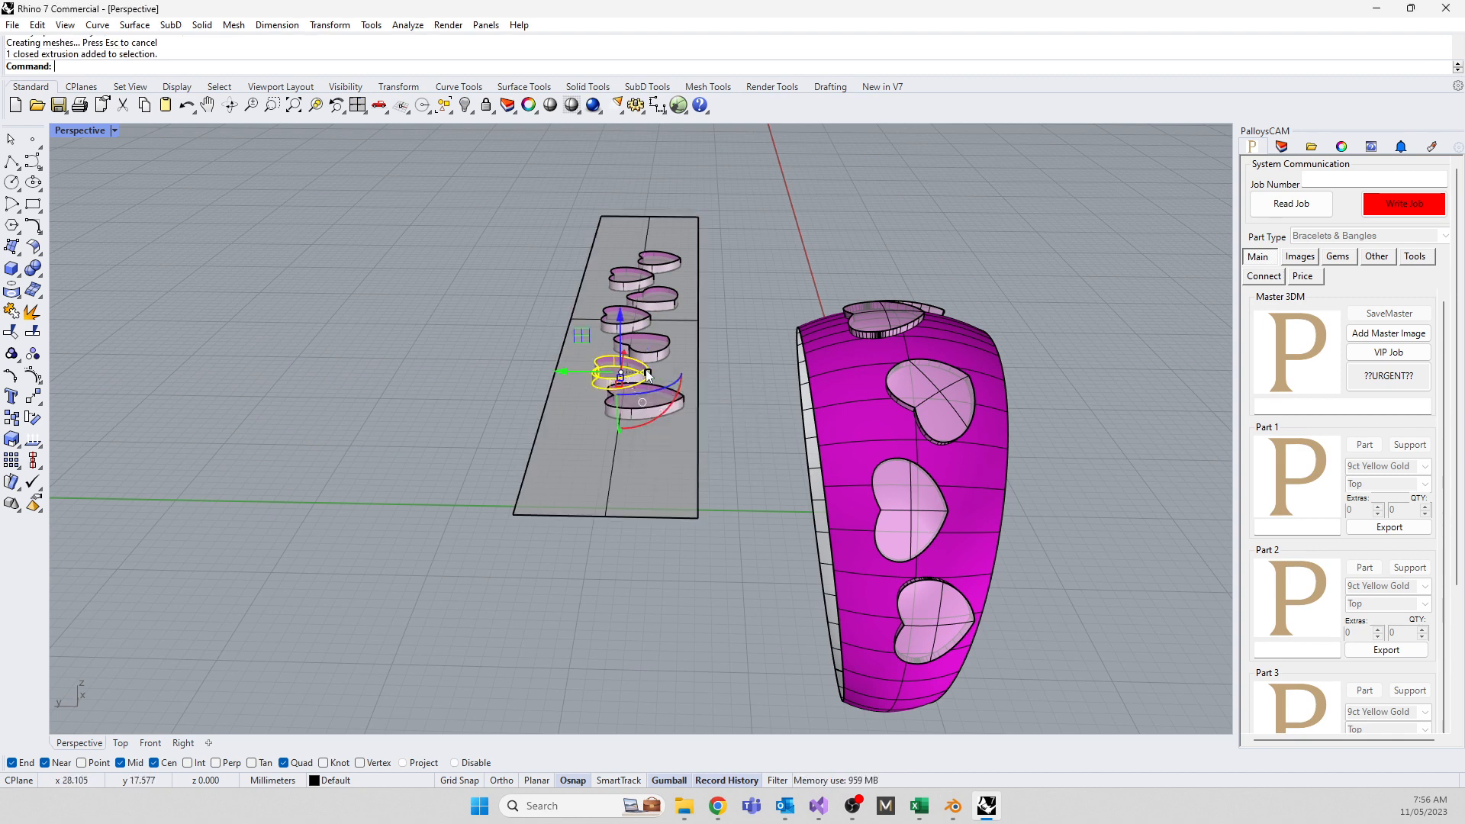
pyautogui.moveTo(638, 372); pyautogui.dragTo(653, 373)
# Shift that heart vertically and rotate it about its vertical axis, updating its ring copy
pyautogui.moveTo(691, 570); pyautogui.dragTo(580, 344, button='right')
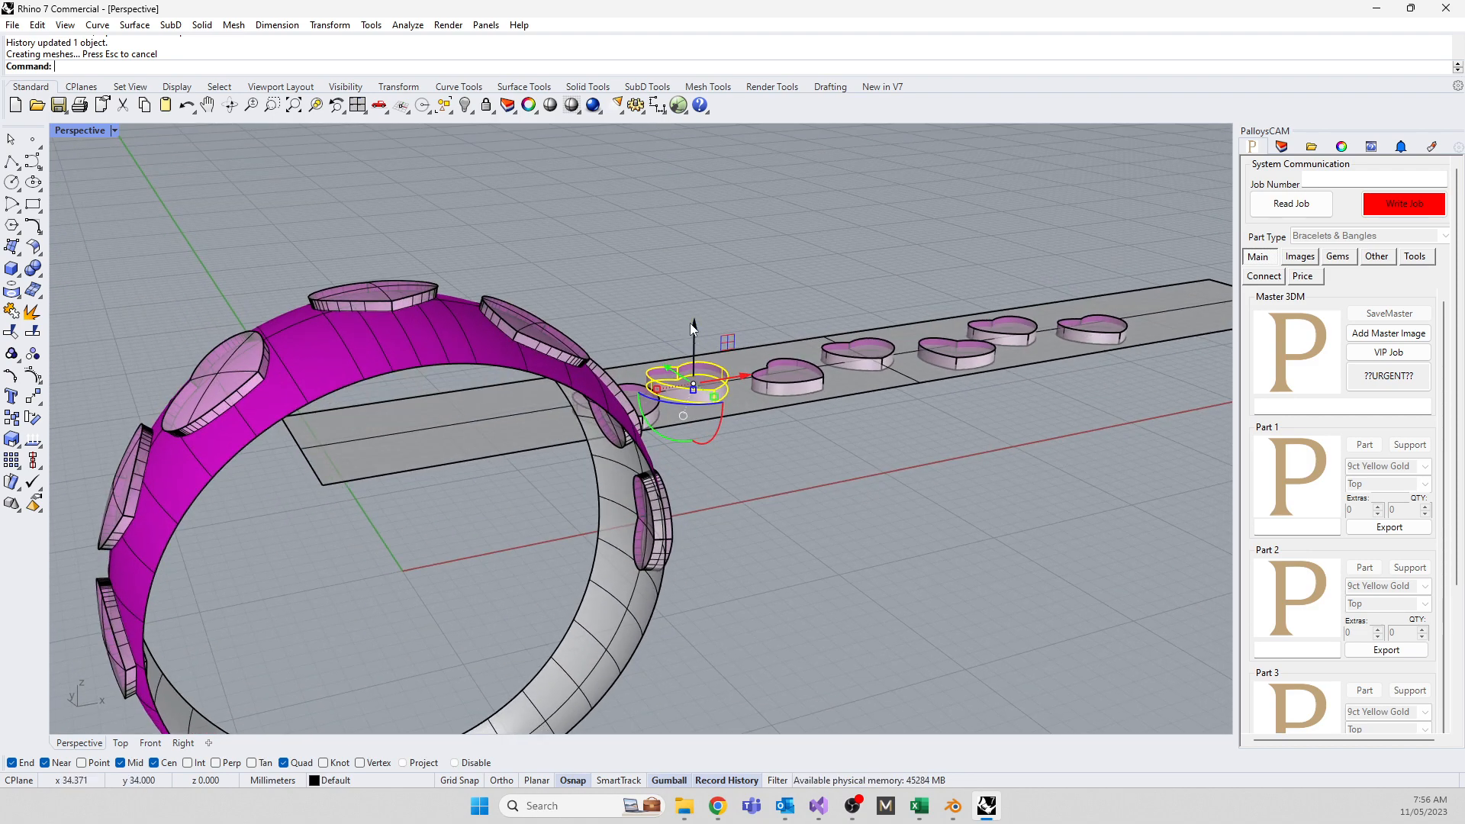
pyautogui.moveTo(689, 322); pyautogui.dragTo(693, 337)
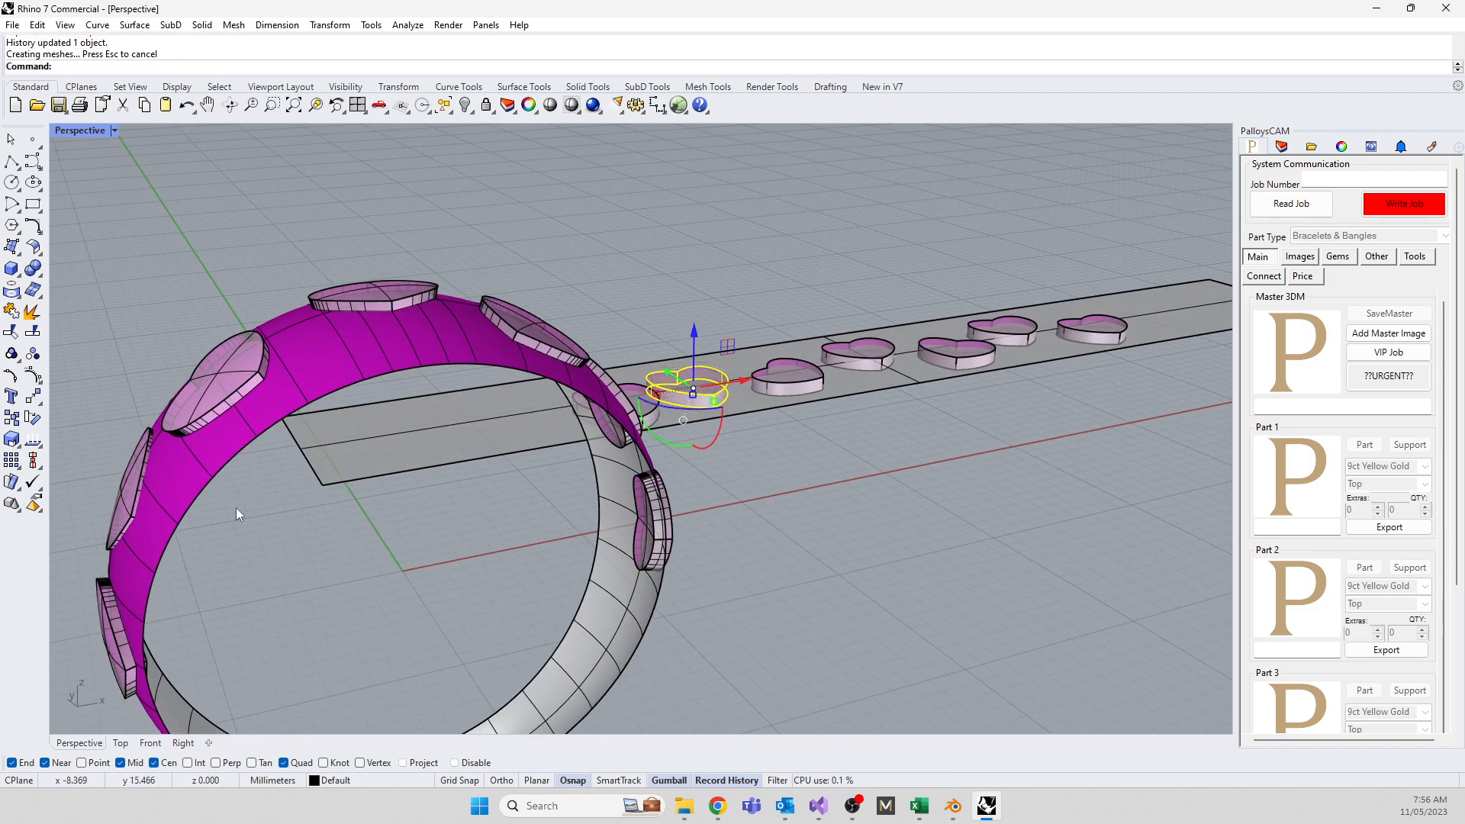
pyautogui.moveTo(236, 507); pyautogui.dragTo(397, 473, button='right')
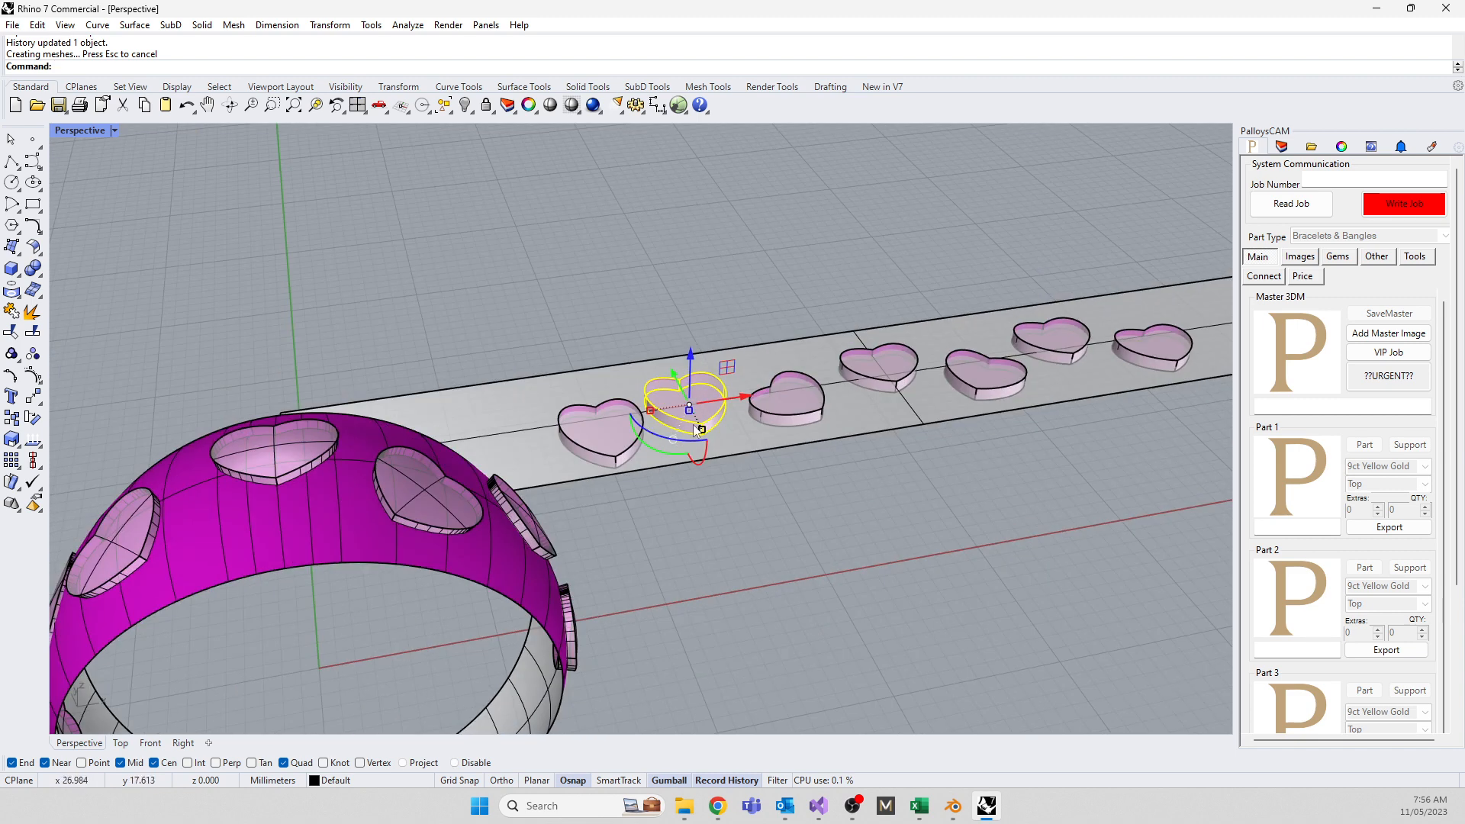
pyautogui.moveTo(645, 441); pyautogui.dragTo(688, 436)
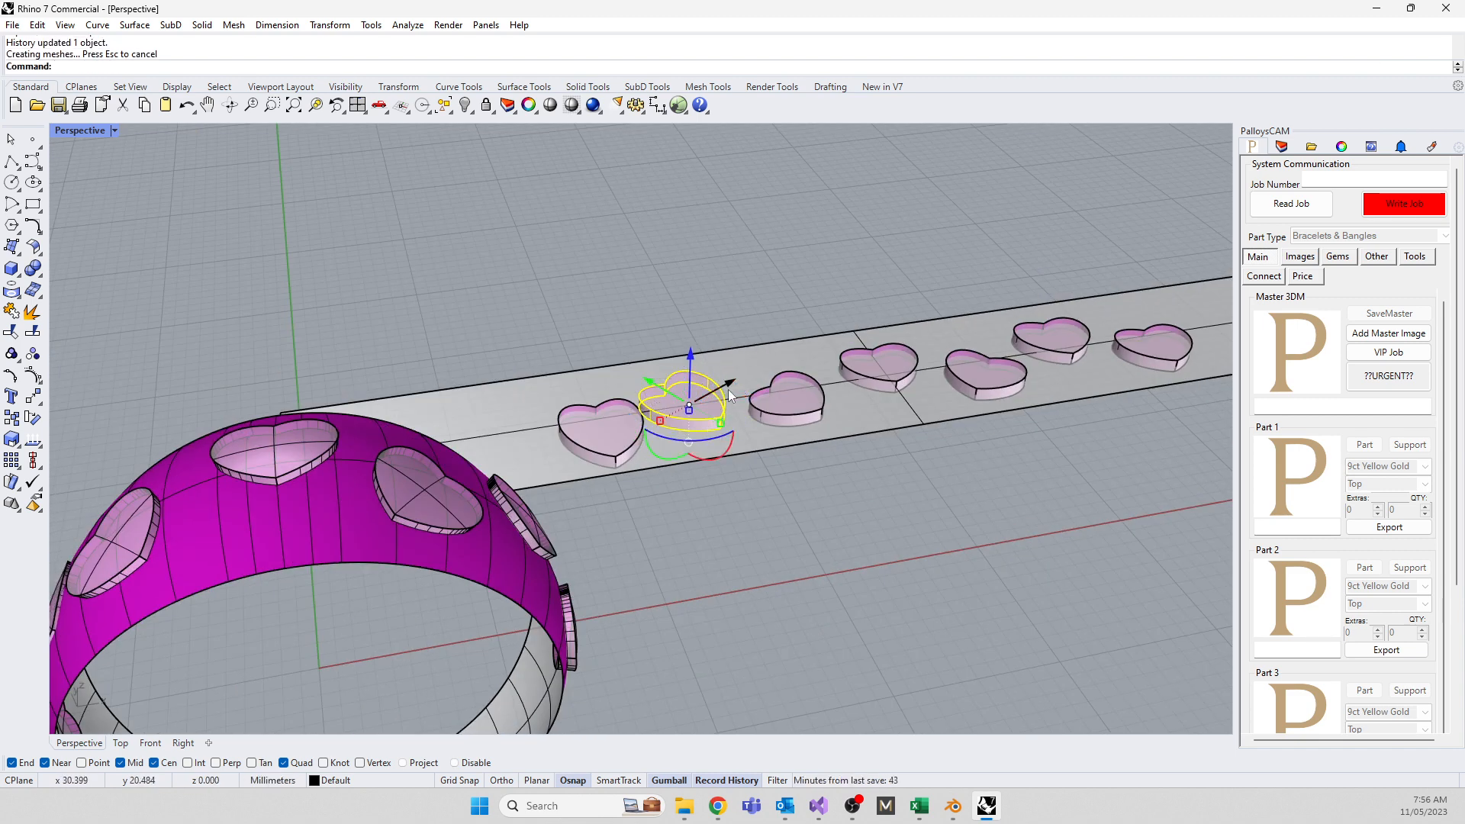
pyautogui.moveTo(702, 419); pyautogui.dragTo(442, 624, button='right')
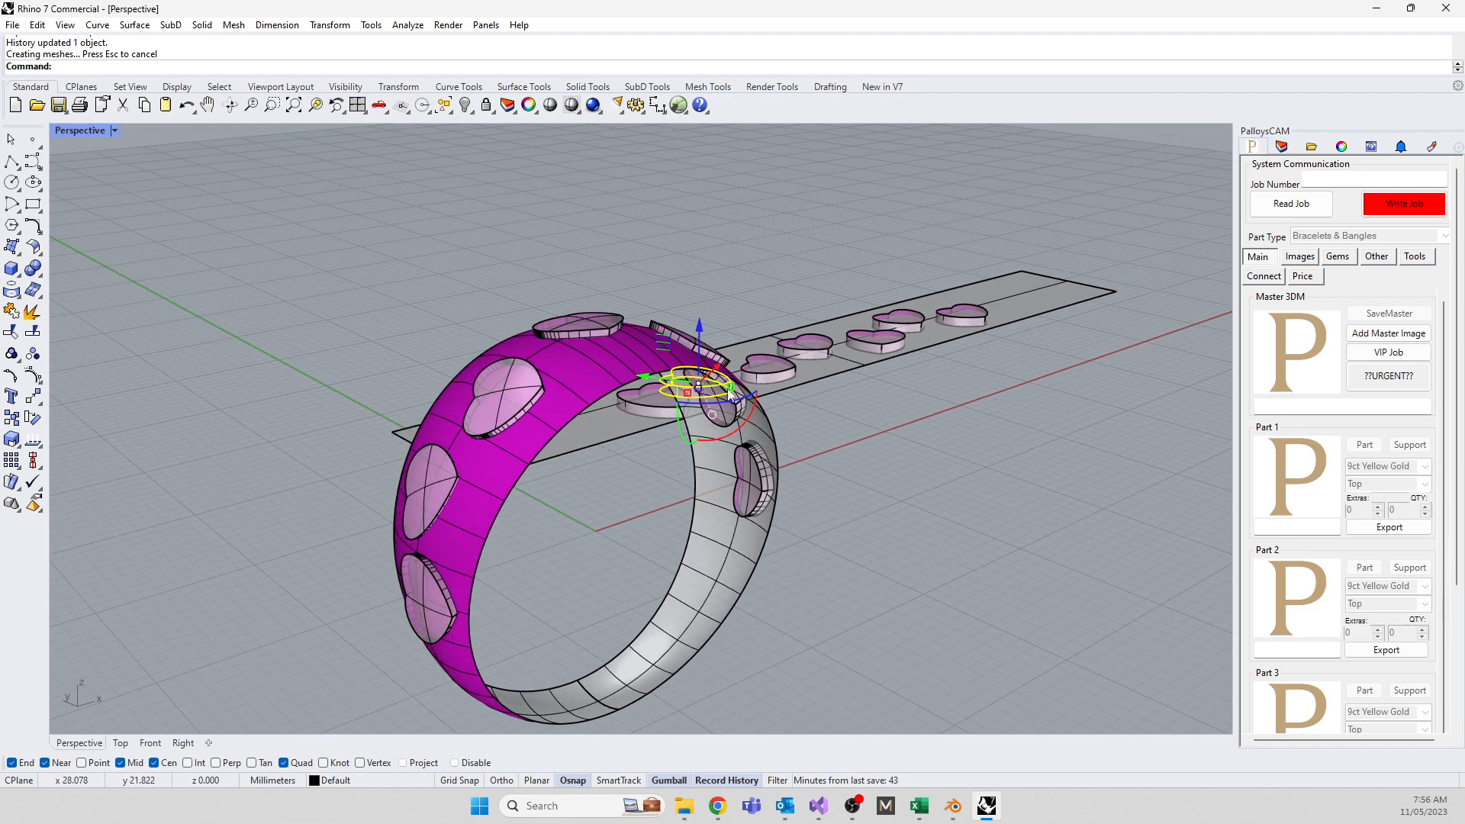
pyautogui.moveTo(703, 519); pyautogui.dragTo(516, 556, button='right')
pyautogui.click(516, 556)
# Show hidden objects, then Join the ring band and hearts, accepting the history warning
pyautogui.write('Show')
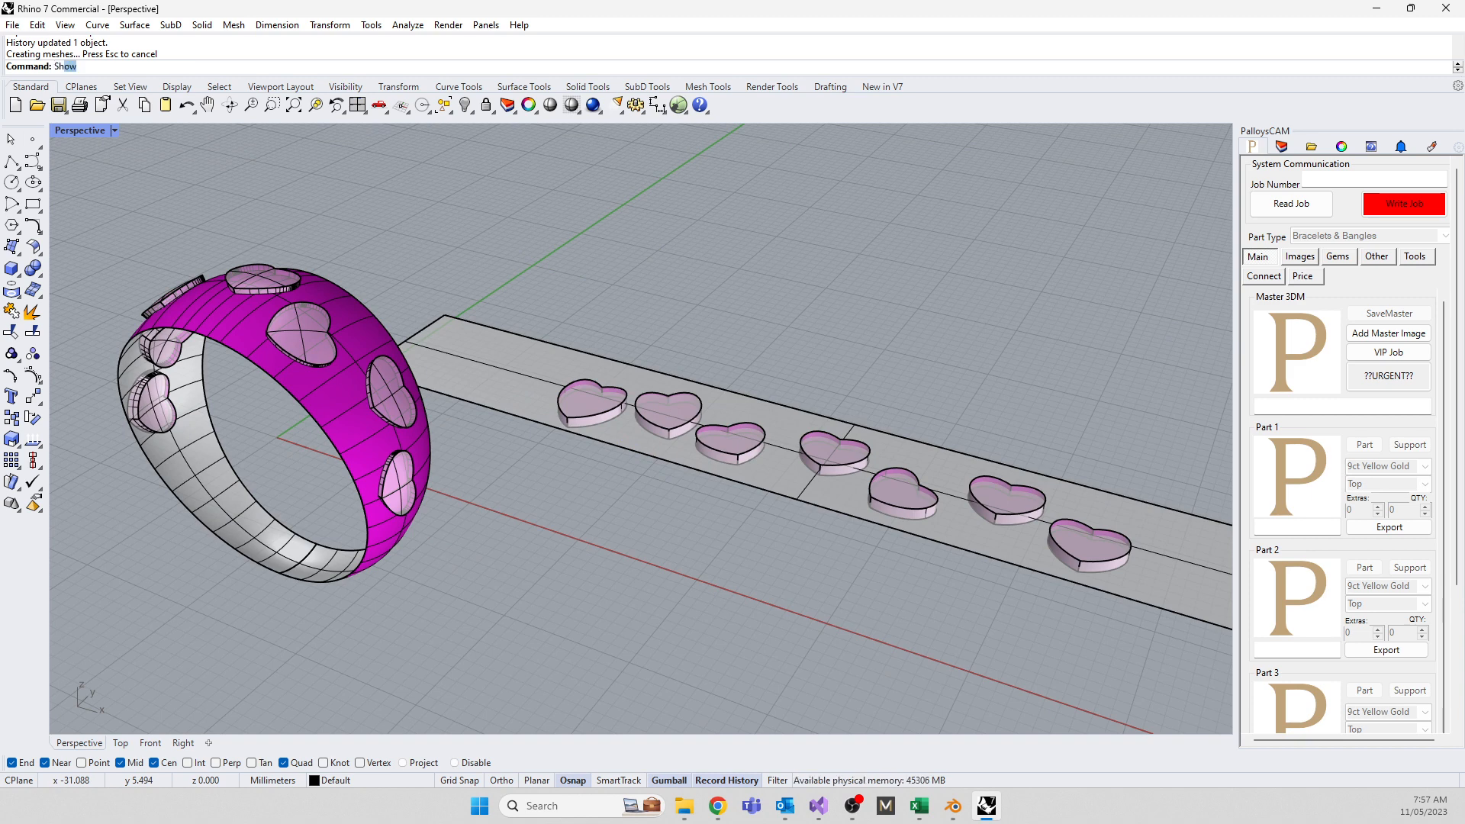
pyautogui.press('Return')
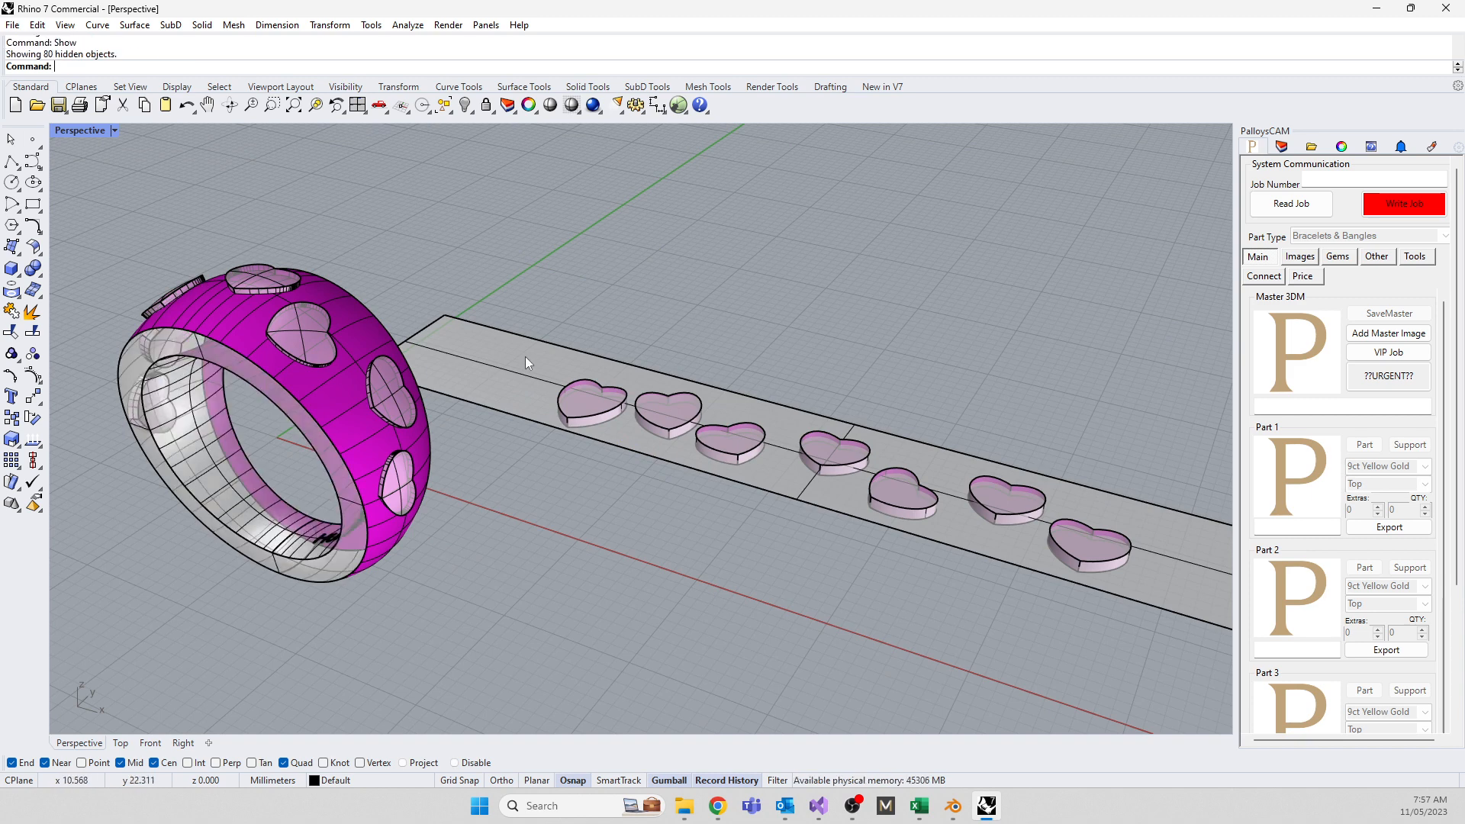
pyautogui.moveTo(525, 356); pyautogui.dragTo(383, 409, button='right')
pyautogui.moveTo(138, 158); pyautogui.dragTo(525, 508)
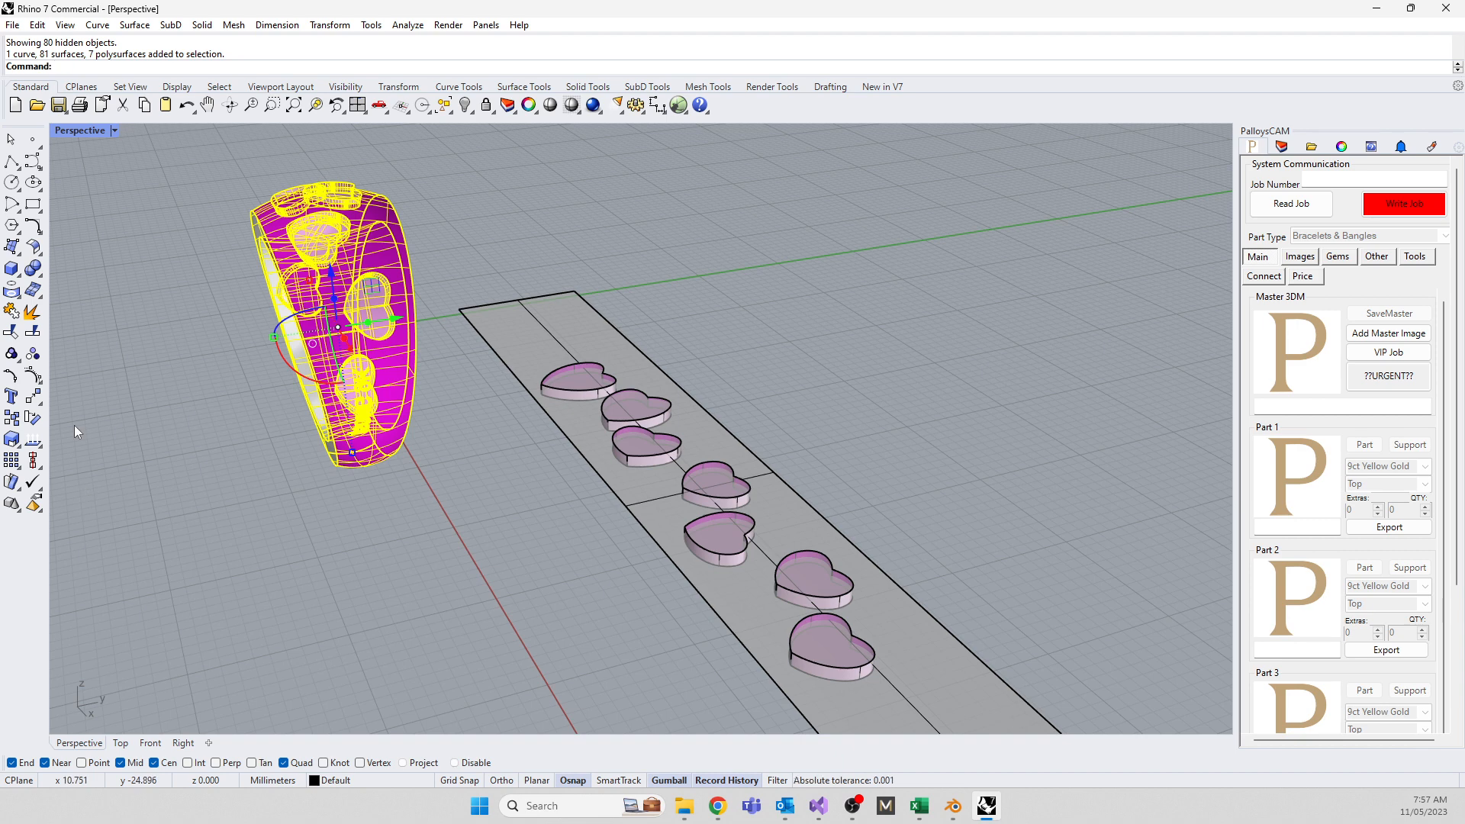
pyautogui.write('Join')
pyautogui.press('Return')
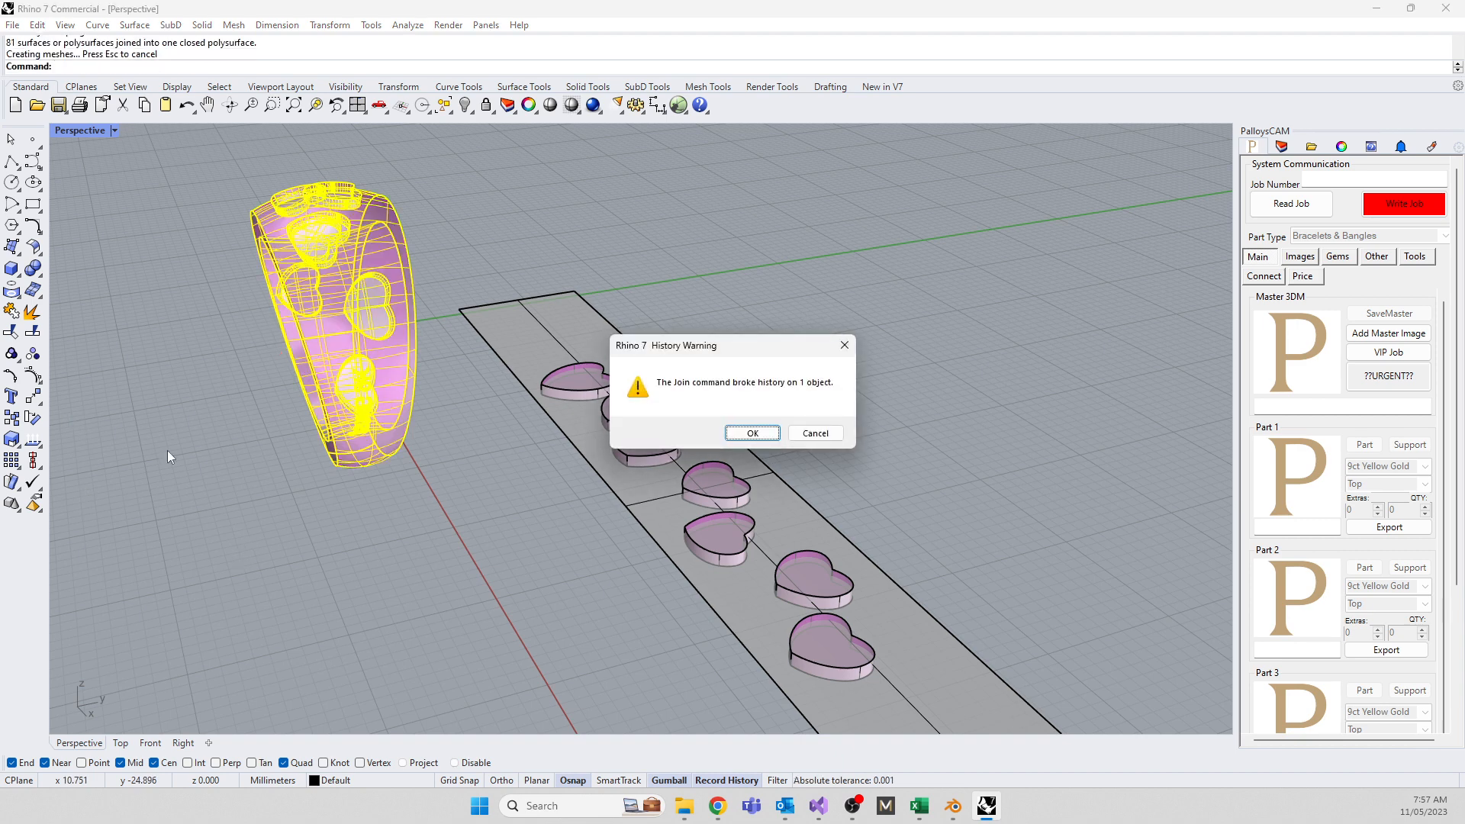
pyautogui.click(750, 433)
pyautogui.click(428, 563)
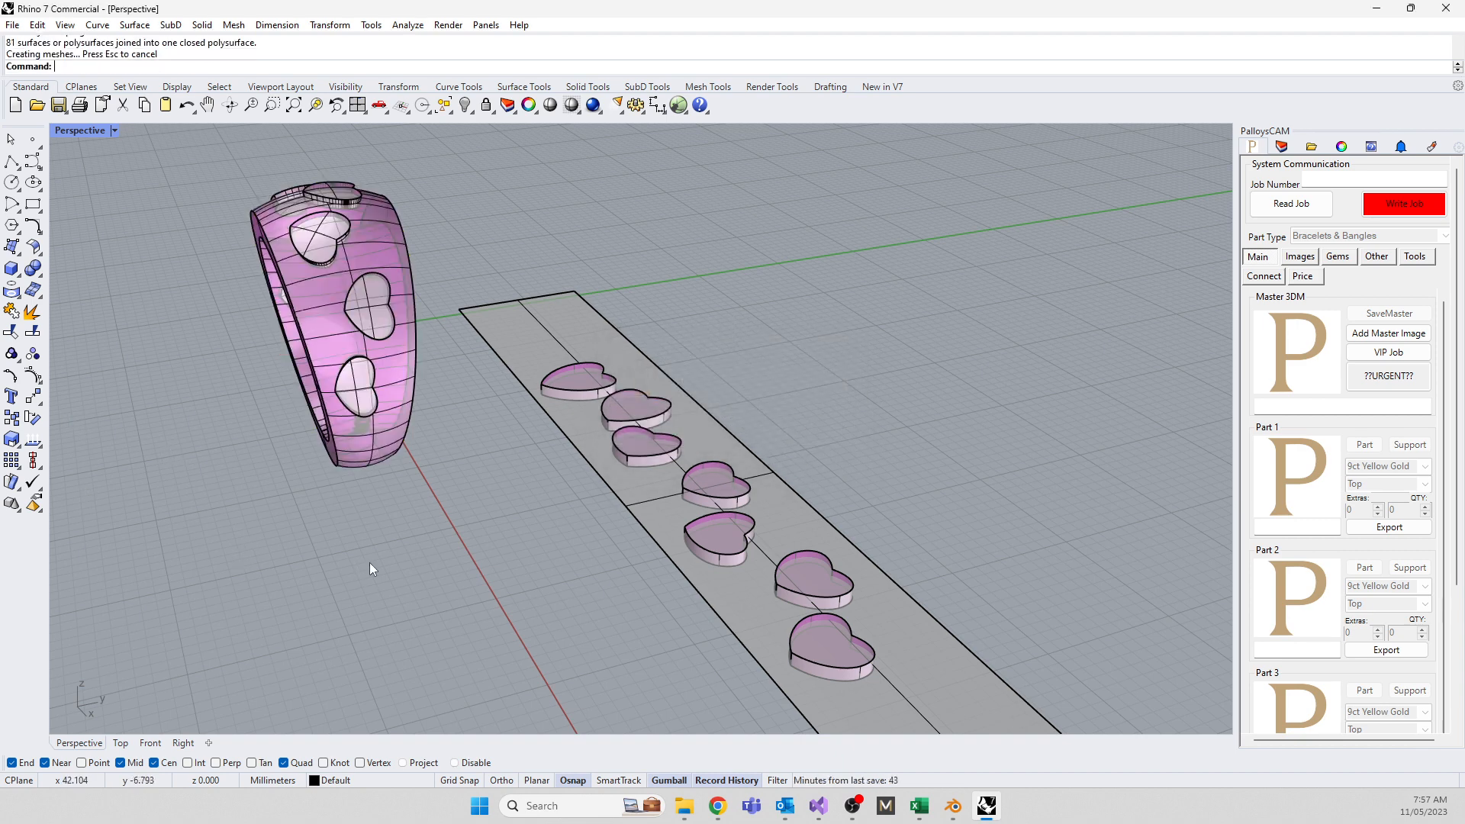
pyautogui.moveTo(369, 562); pyautogui.dragTo(327, 441, button='right')
pyautogui.click(348, 408)
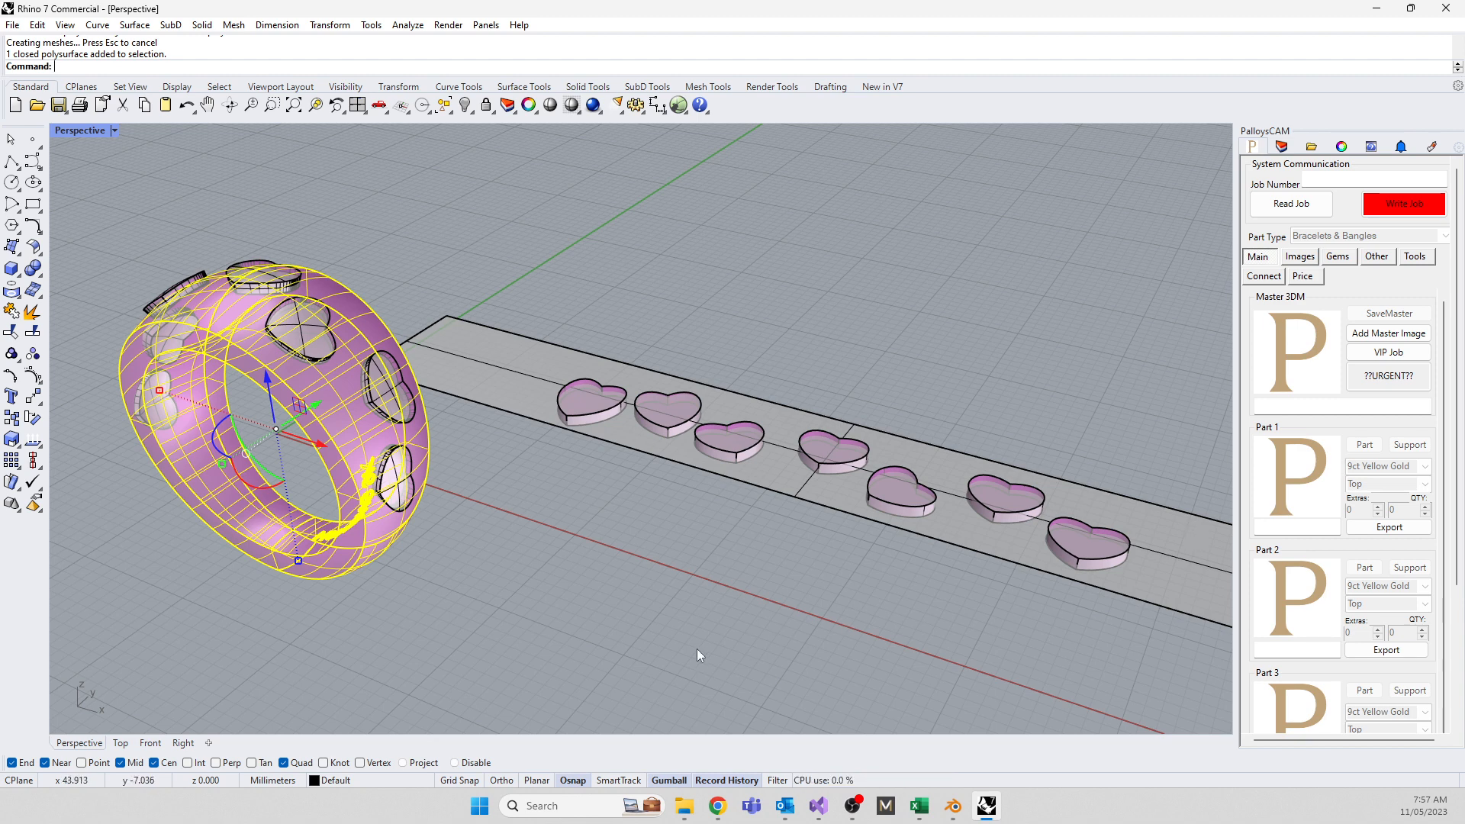
# Undo the Join so the ring returns to separate surfaces and heart polysurfaces
pyautogui.click(681, 600)
pyautogui.hotkey('ctrl', 'z')
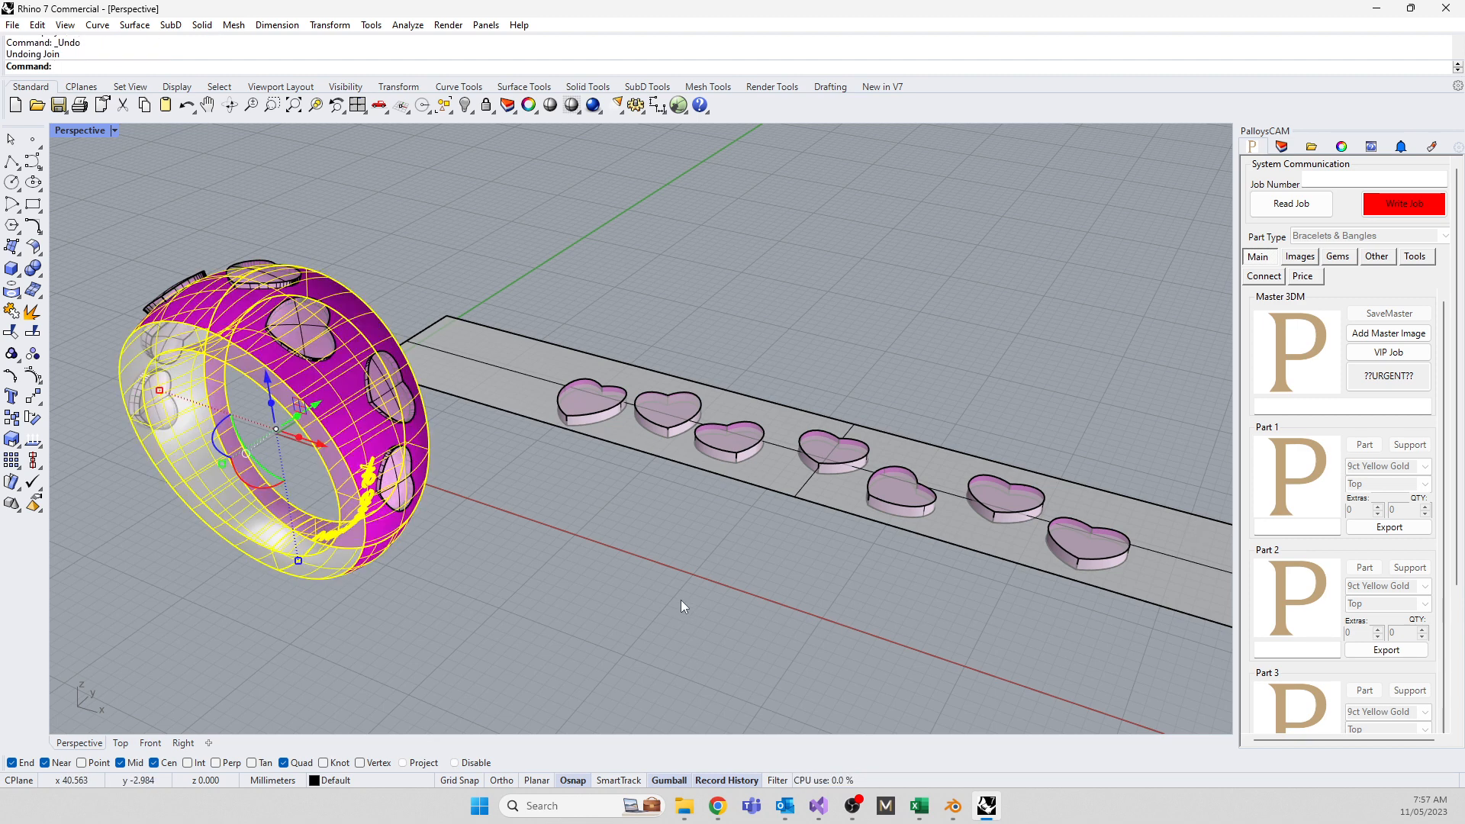
pyautogui.click(680, 599)
pyautogui.click(325, 416)
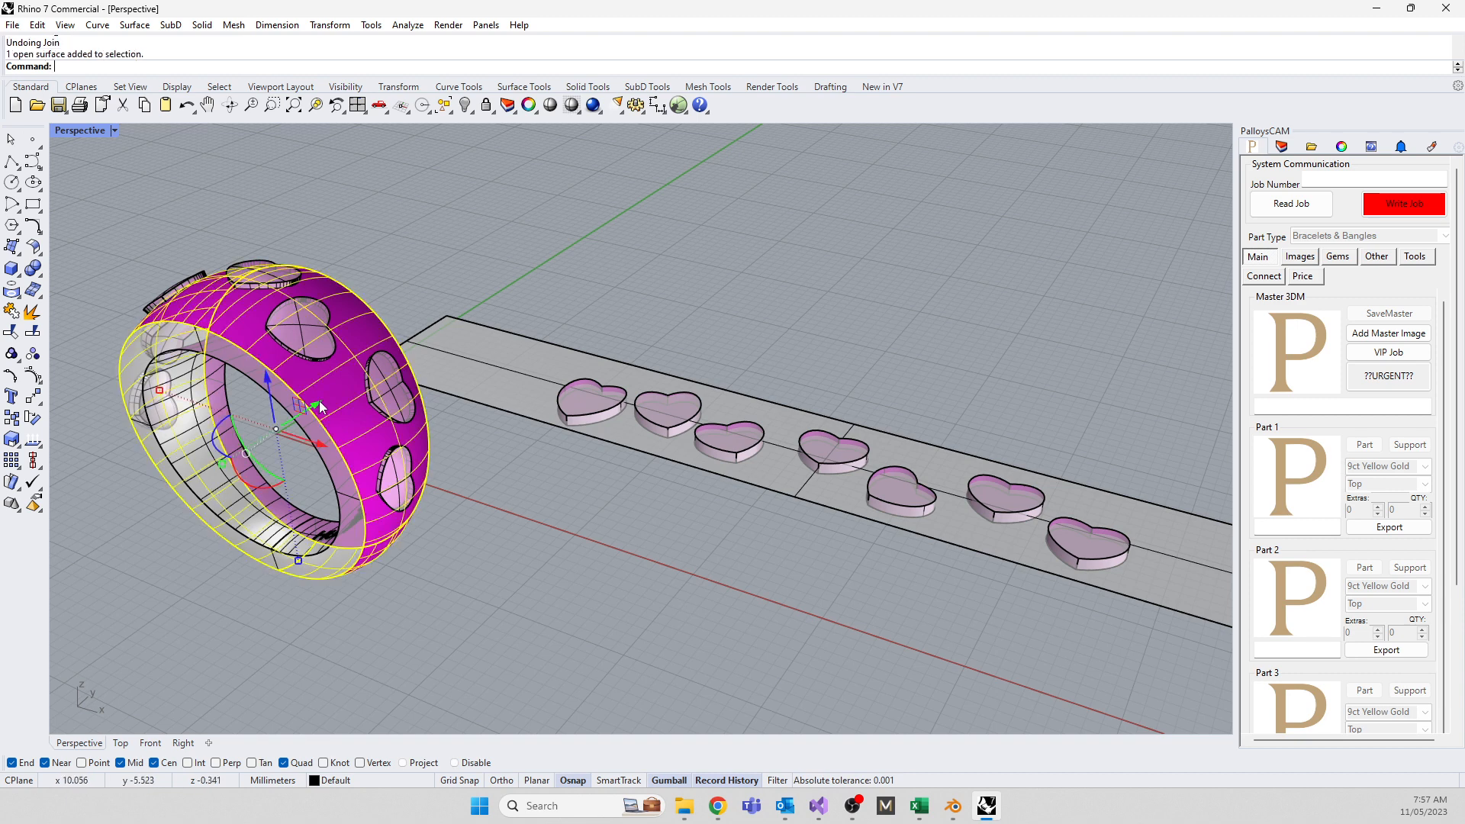
pyautogui.click(473, 378)
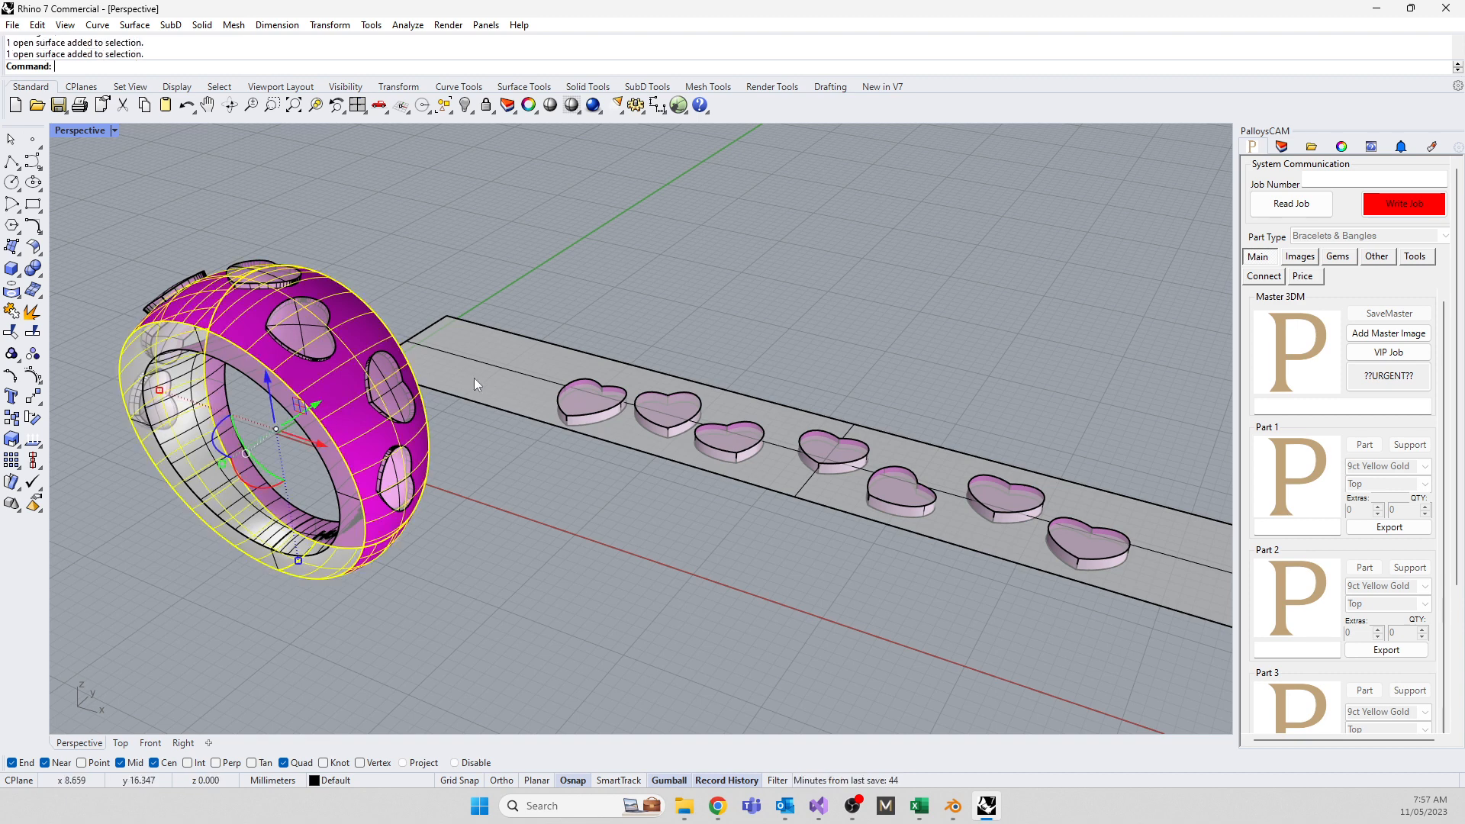
pyautogui.click(478, 477)
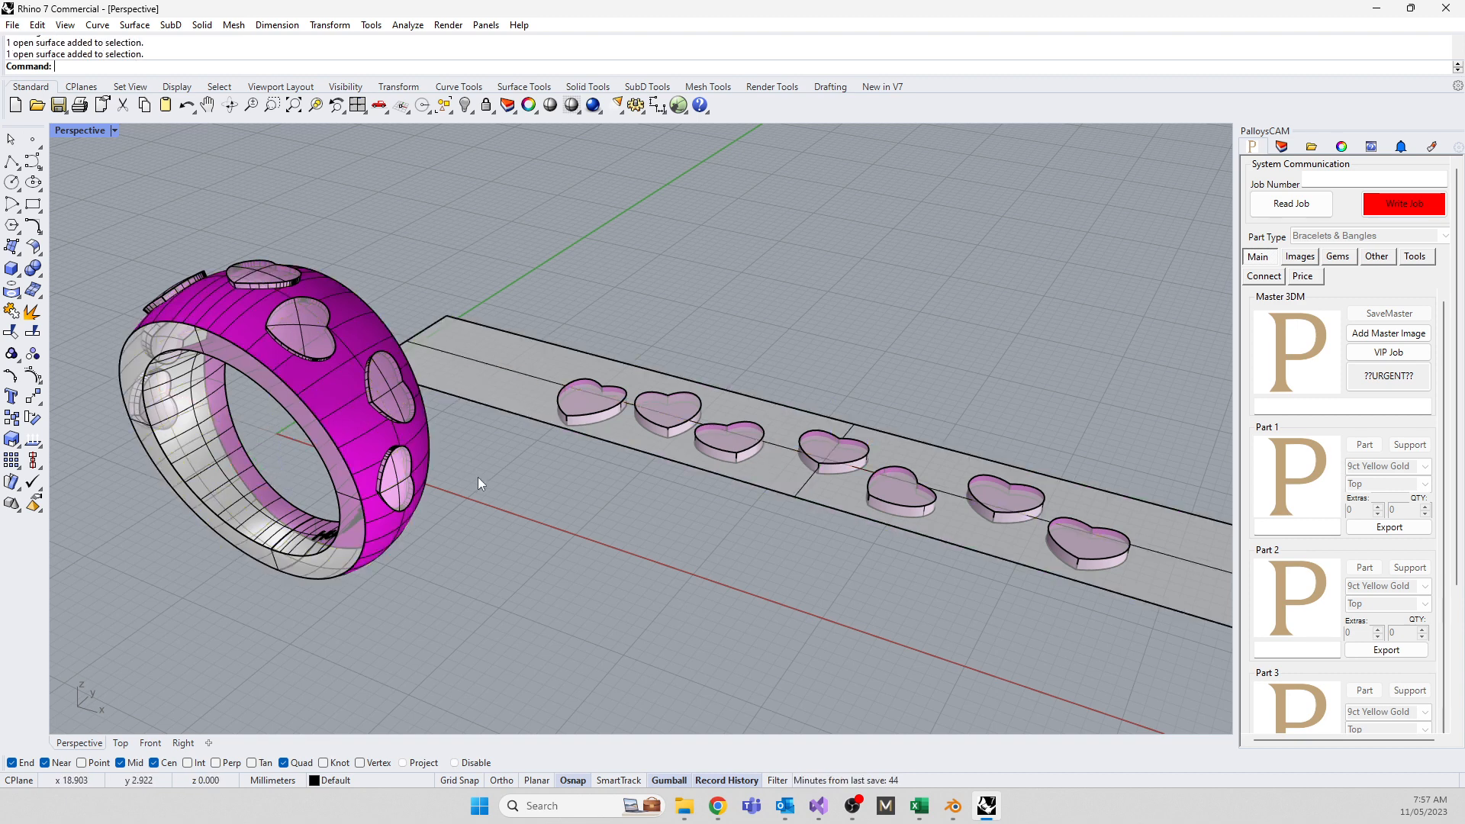
# Nudge the fourth strip heart slightly left, then window-select all ring parts
pyautogui.click(834, 444)
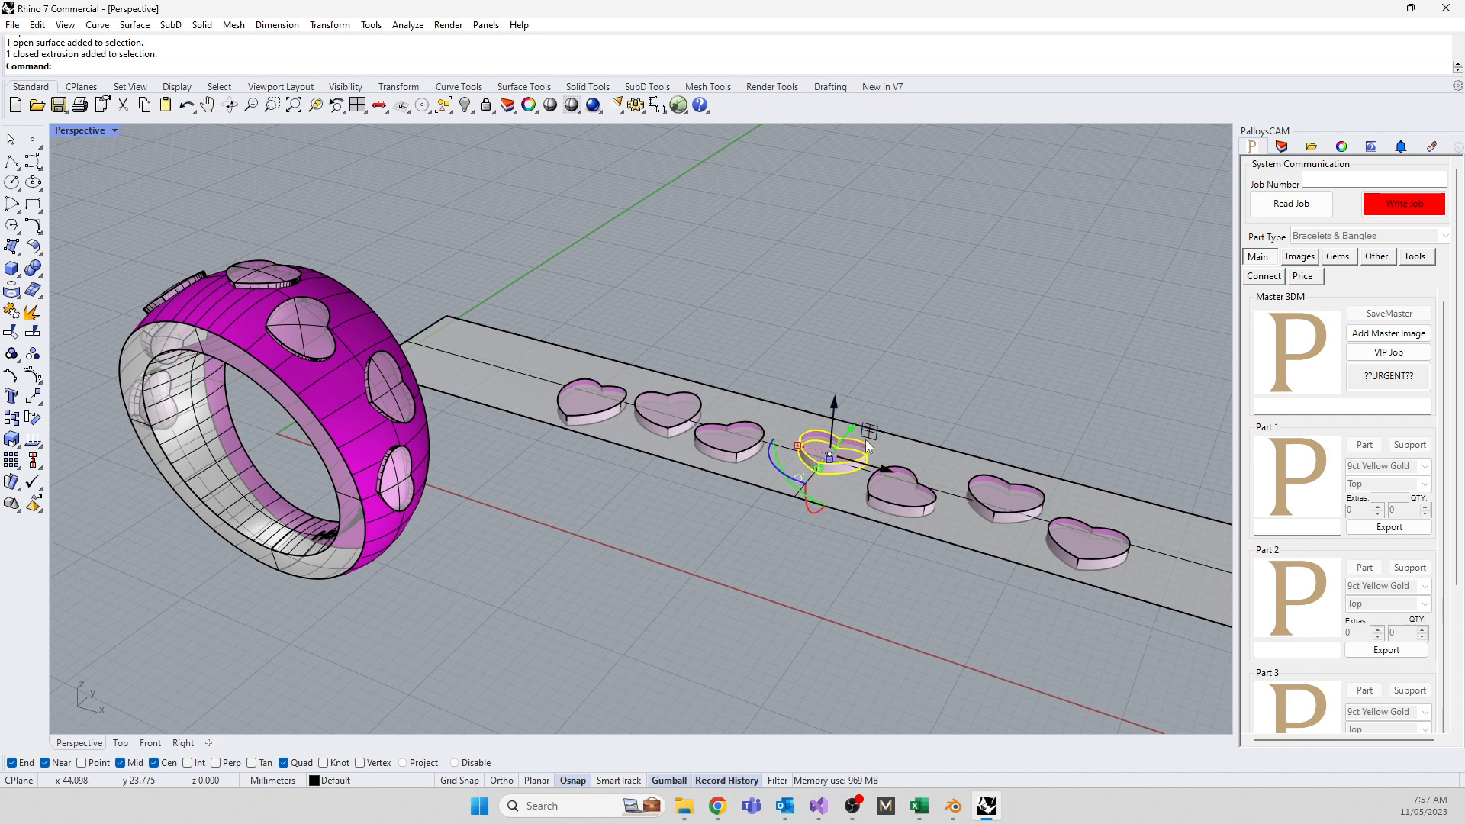
pyautogui.moveTo(865, 440); pyautogui.dragTo(676, 527, button='right')
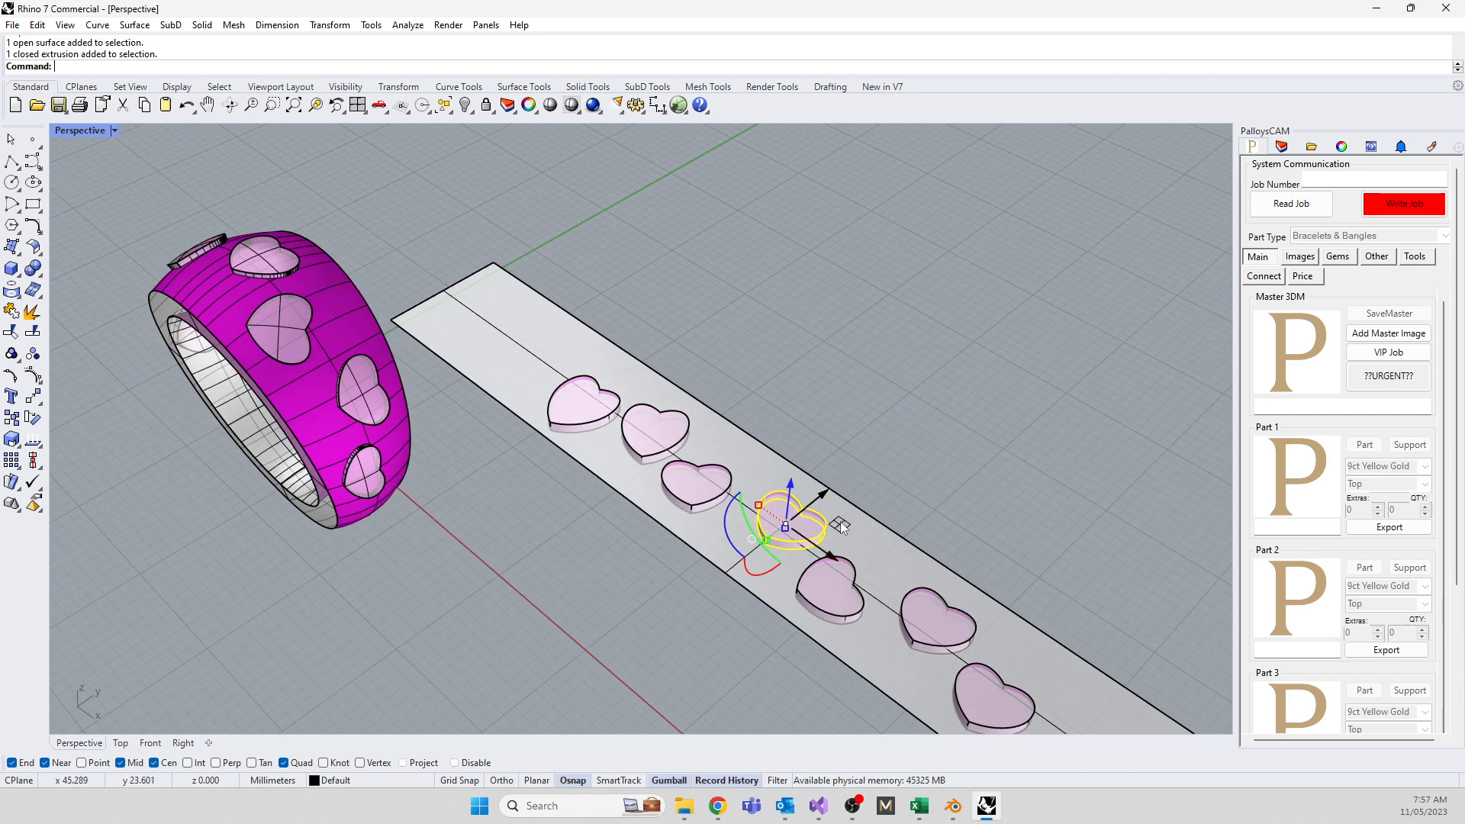
pyautogui.moveTo(841, 526); pyautogui.dragTo(830, 522)
pyautogui.click(292, 495)
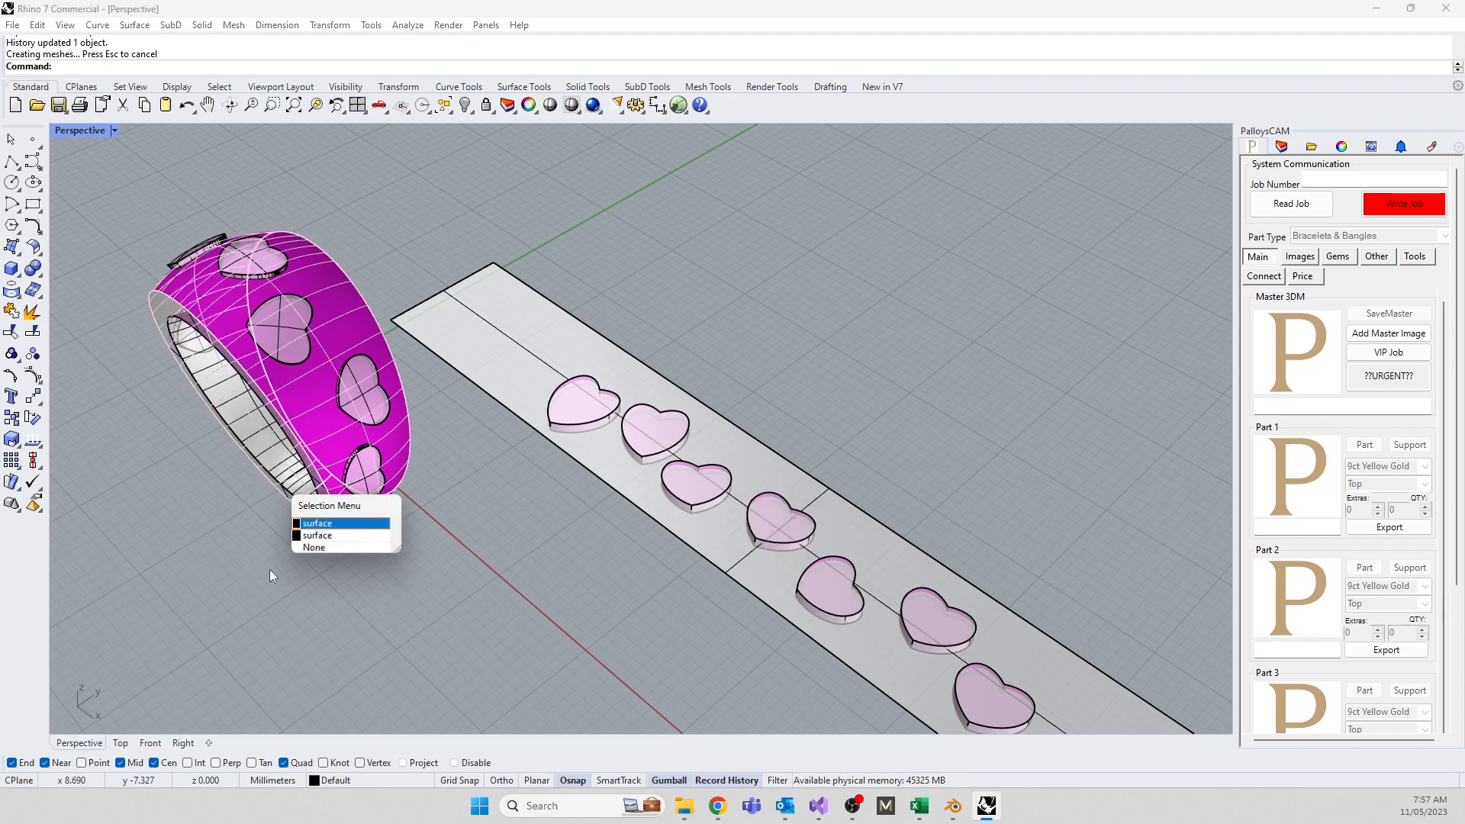
pyautogui.click(270, 574)
pyautogui.click(286, 614)
pyautogui.moveTo(322, 604); pyautogui.dragTo(276, 557, button='right')
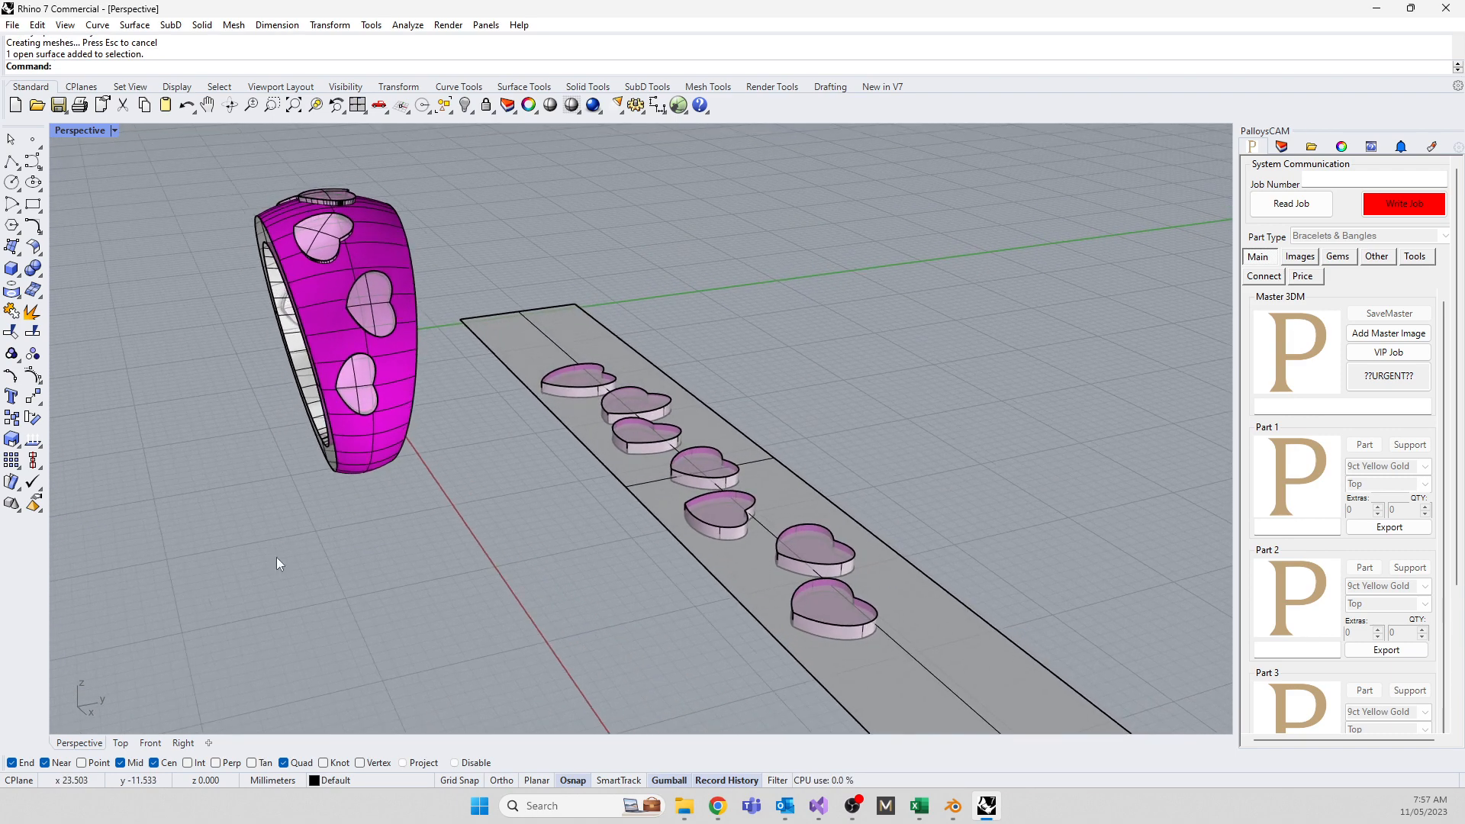
pyautogui.moveTo(167, 180); pyautogui.dragTo(523, 588)
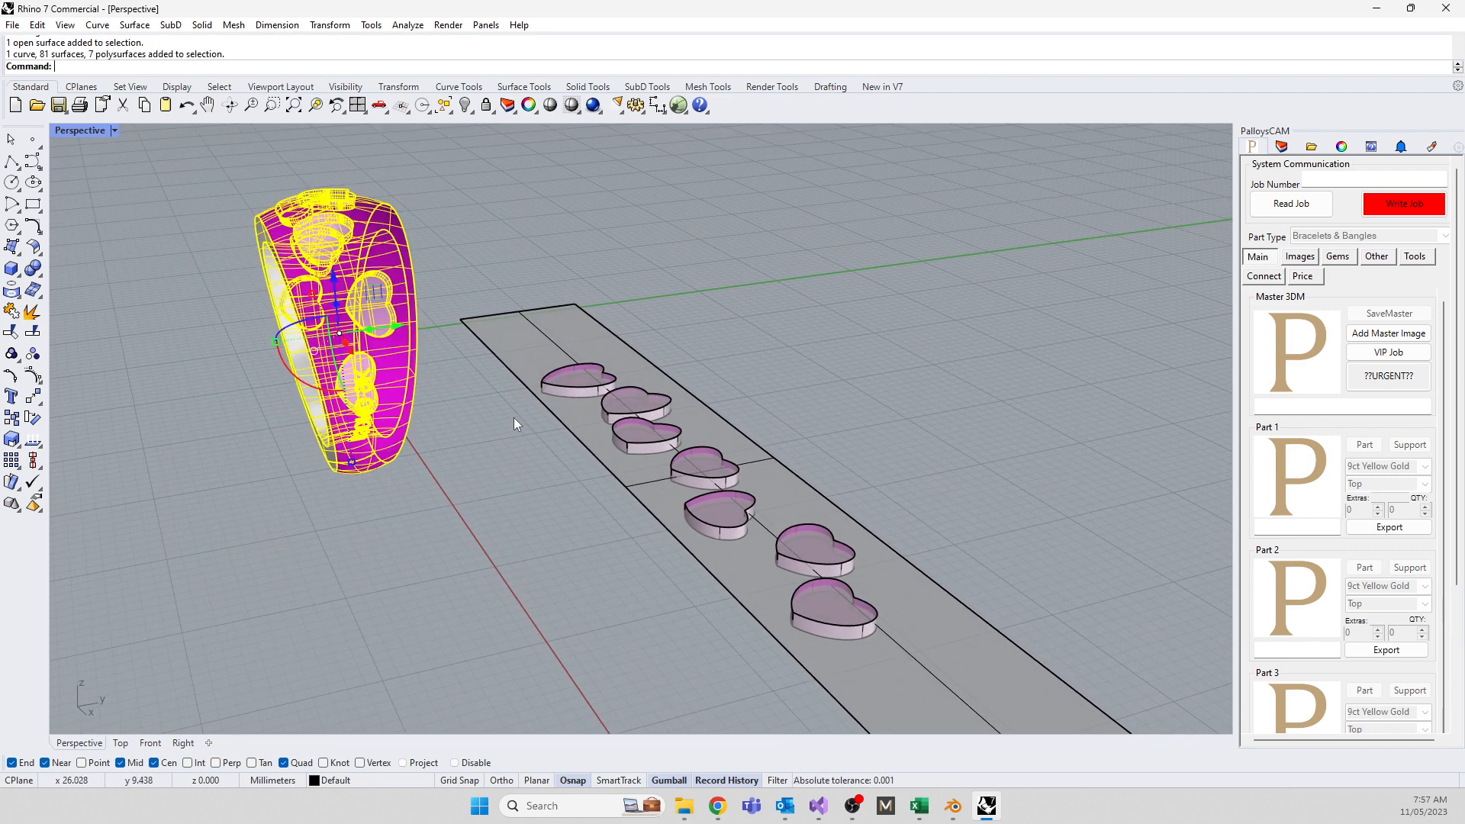
# Join the selected ring parts into one closed polysurface, accepting the history warning
pyautogui.press('Return')
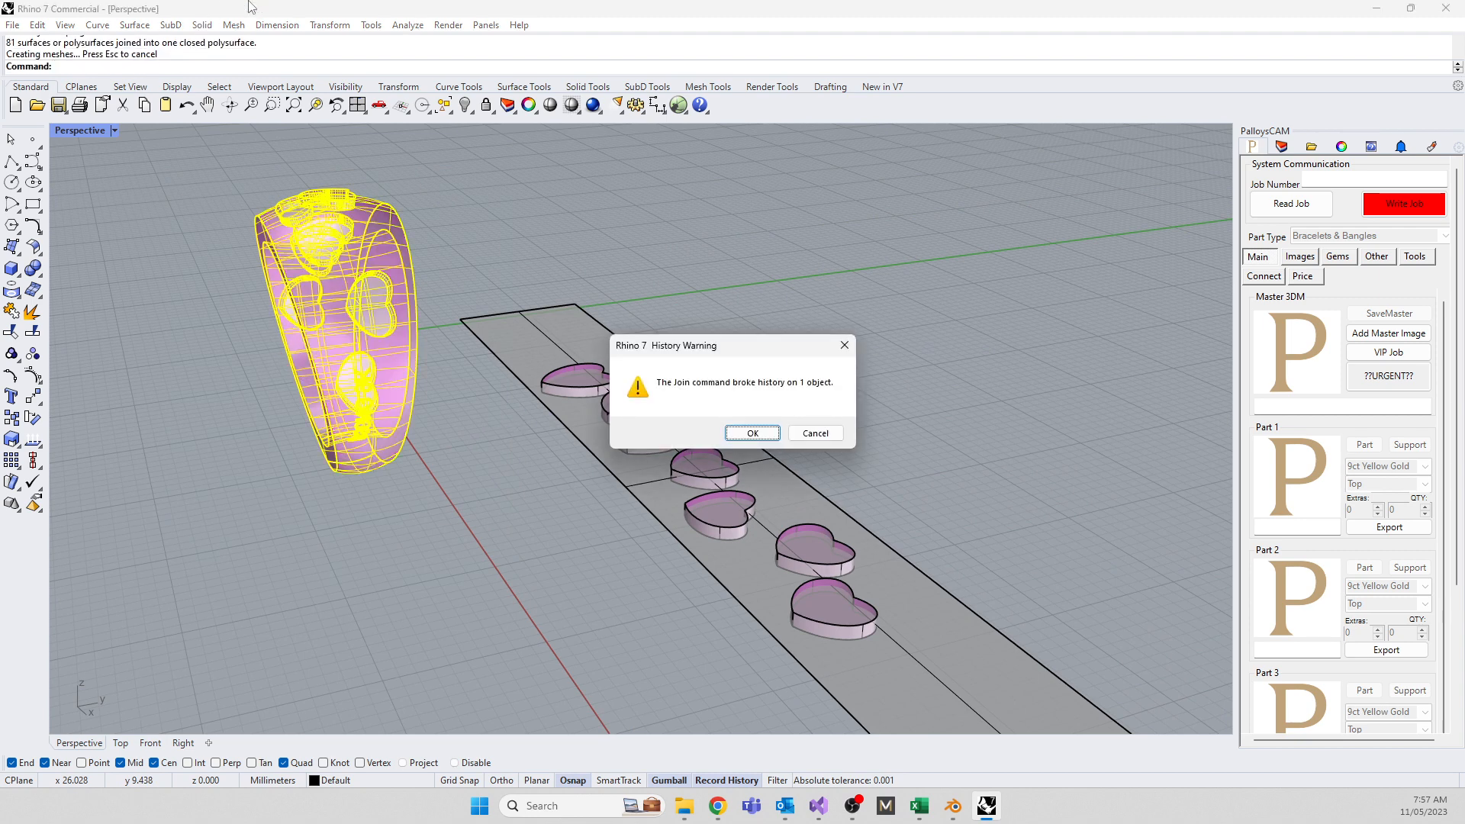
pyautogui.click(748, 433)
pyautogui.click(403, 354)
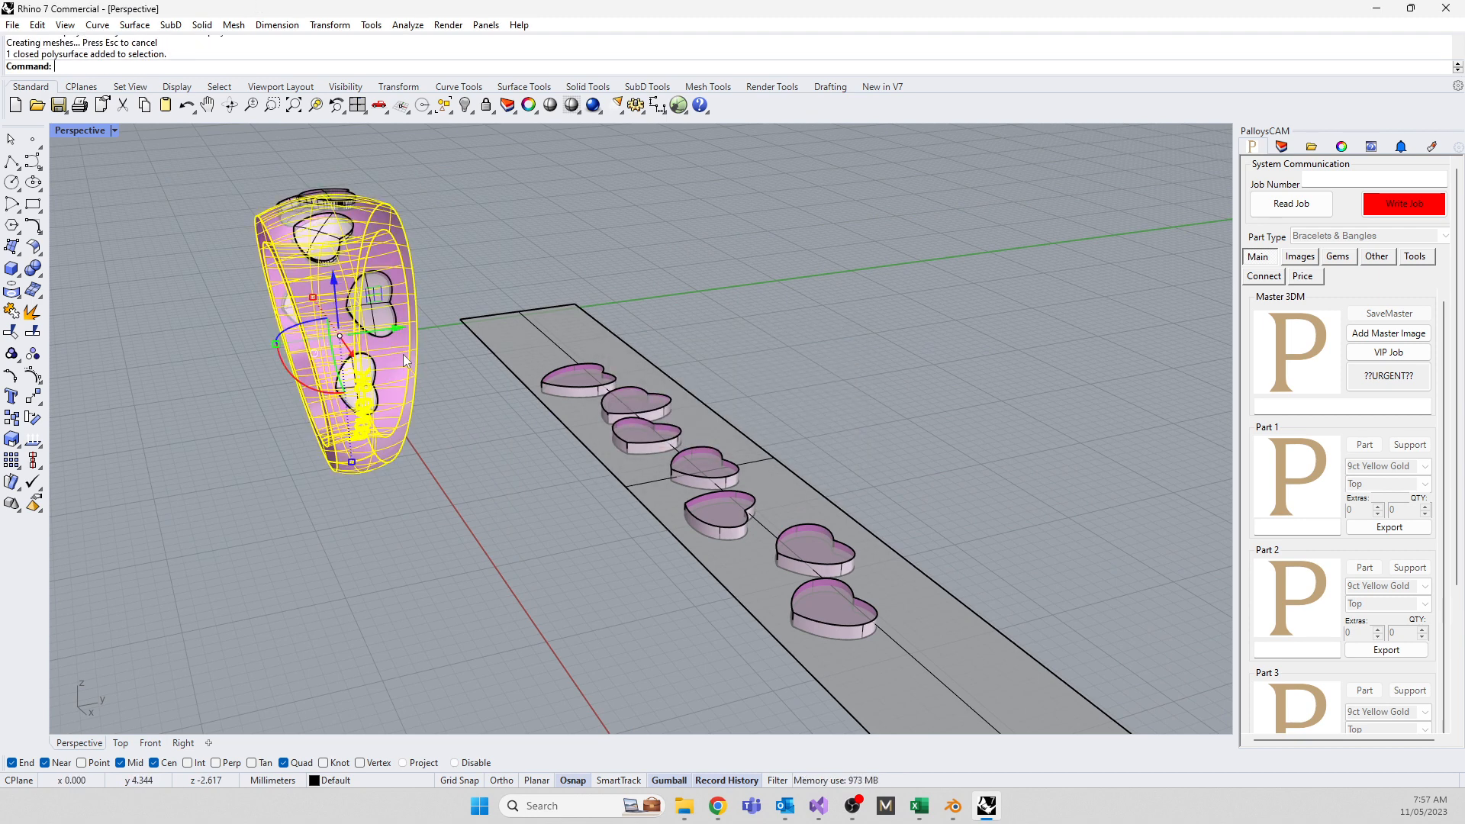
pyautogui.press('Escape')
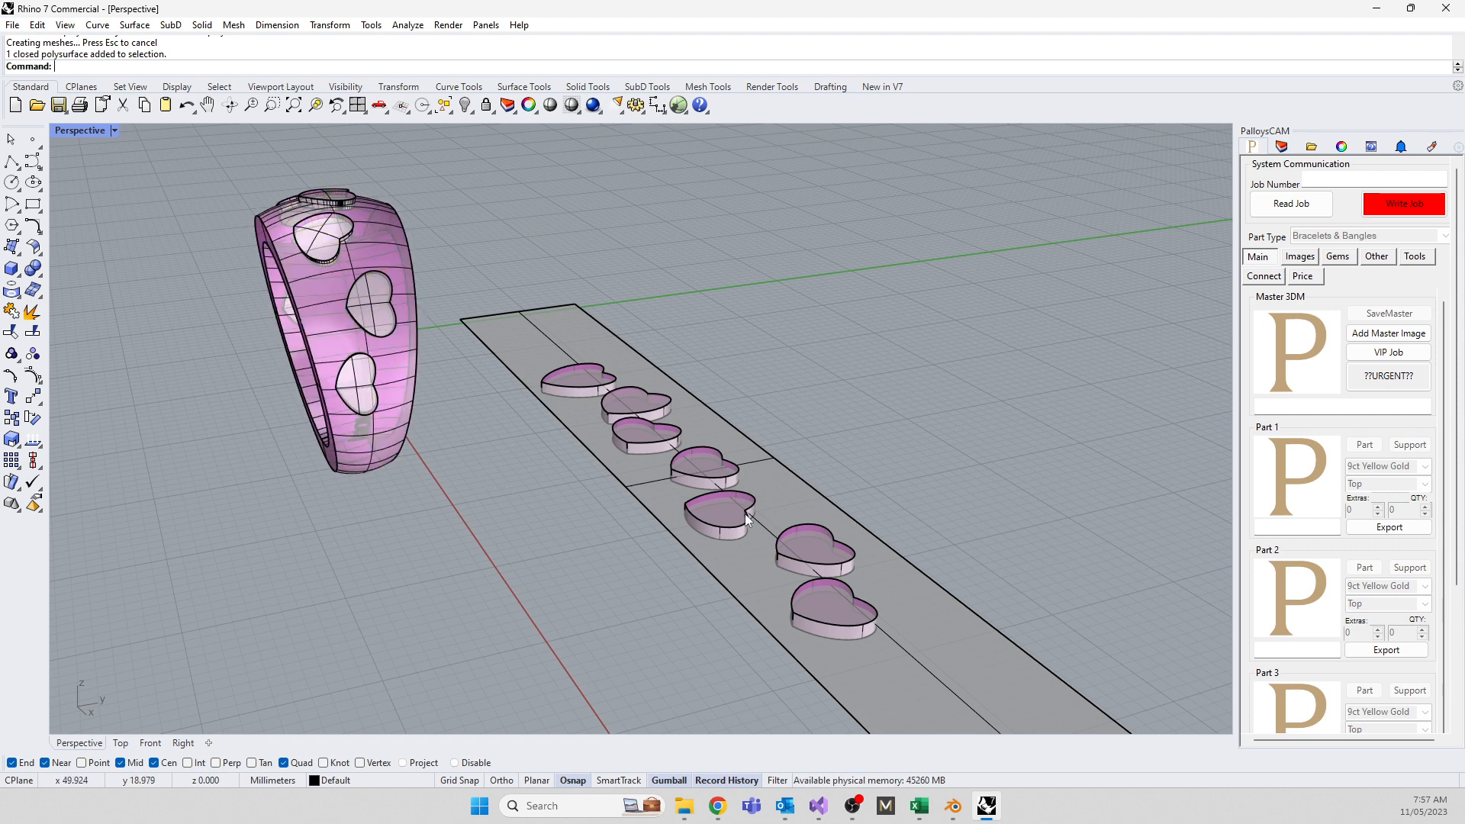
pyautogui.click(580, 319)
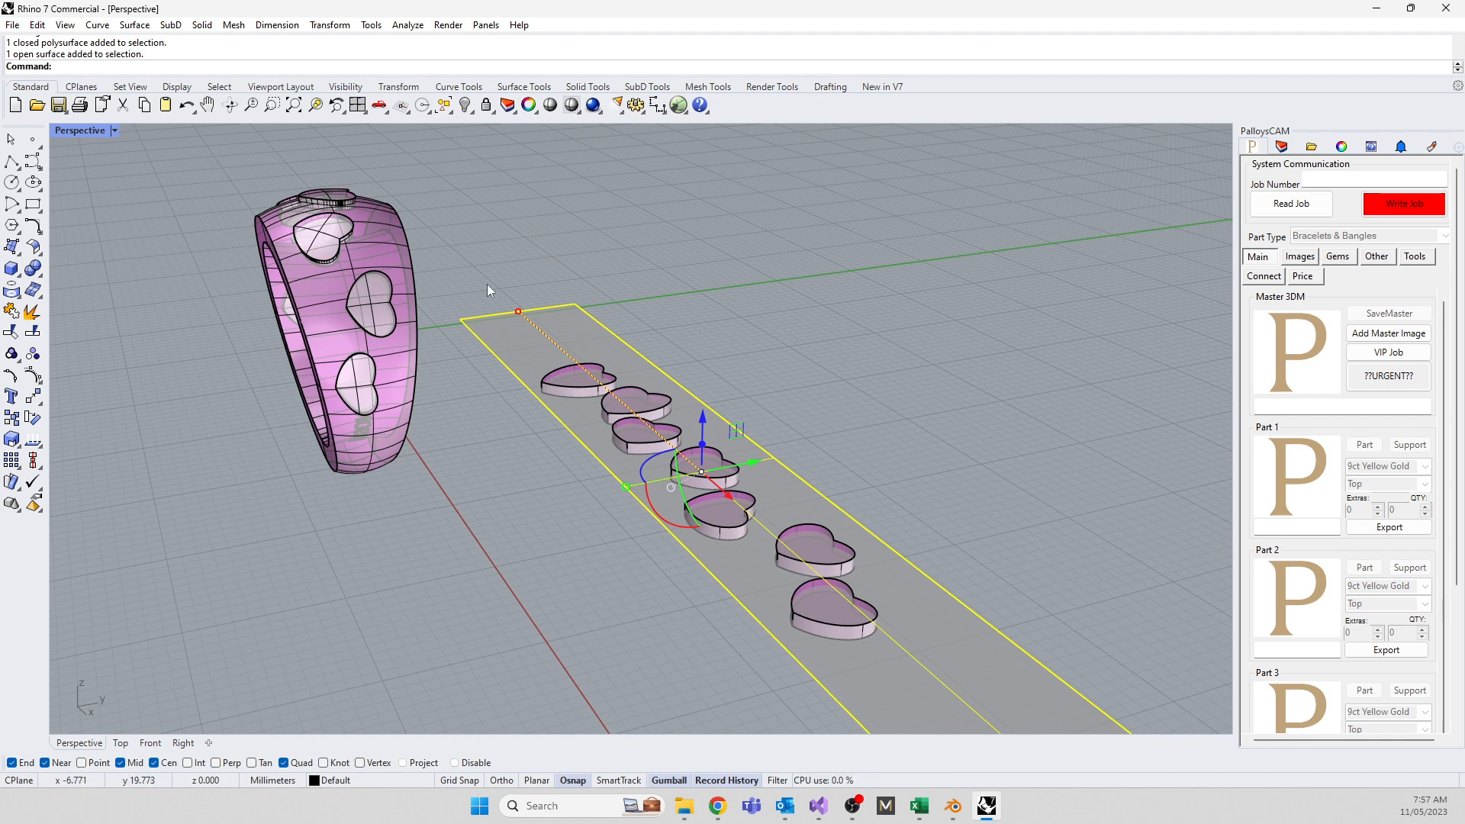
pyautogui.click(390, 221)
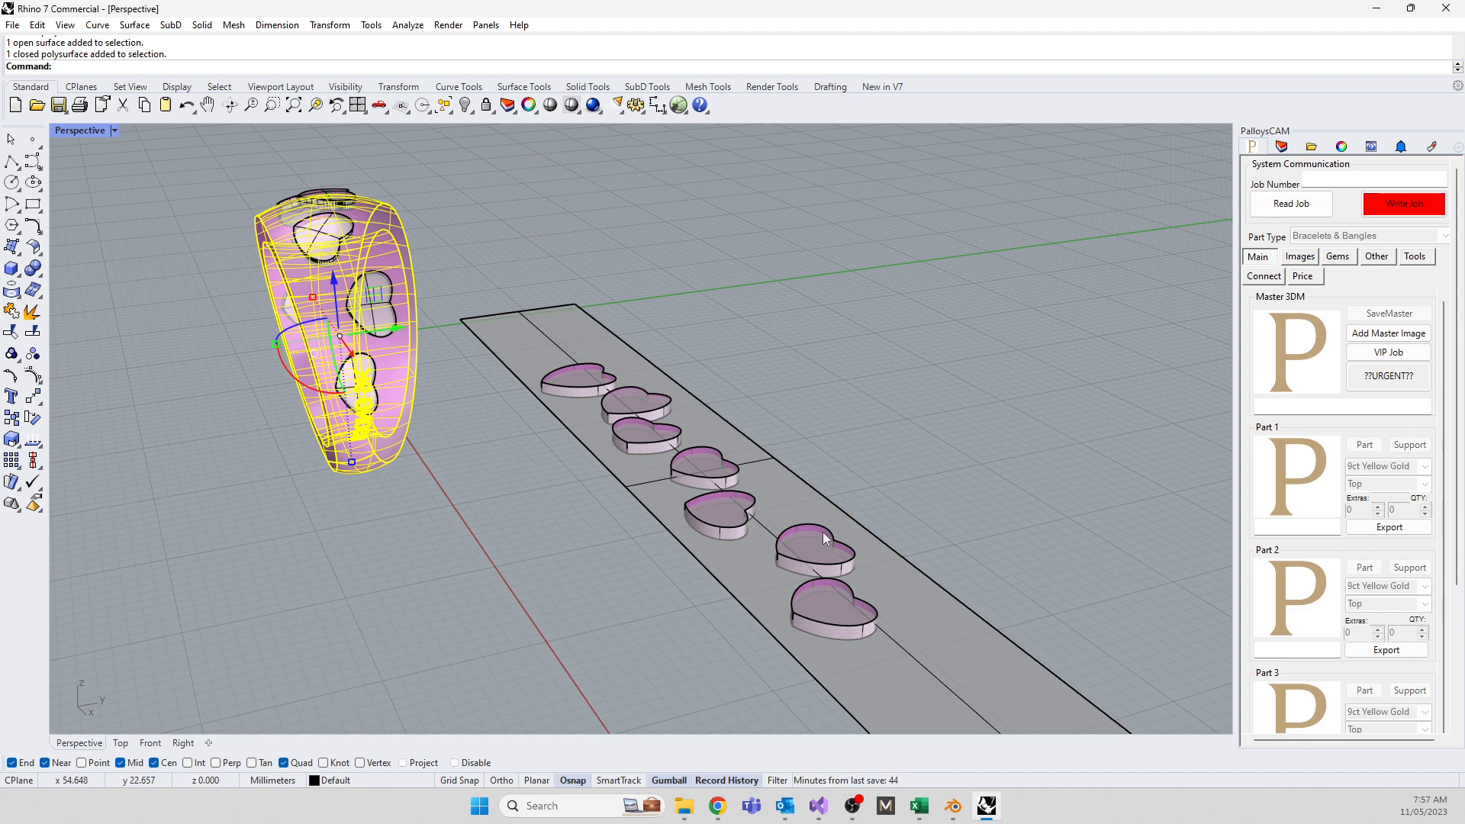
# Repeat Join from the popup menu, inspect the ring, then end it without changes
pyautogui.middleClick(328, 577)
pyautogui.rightClick(512, 568)
pyautogui.moveTo(370, 553); pyautogui.dragTo(588, 603, button='right')
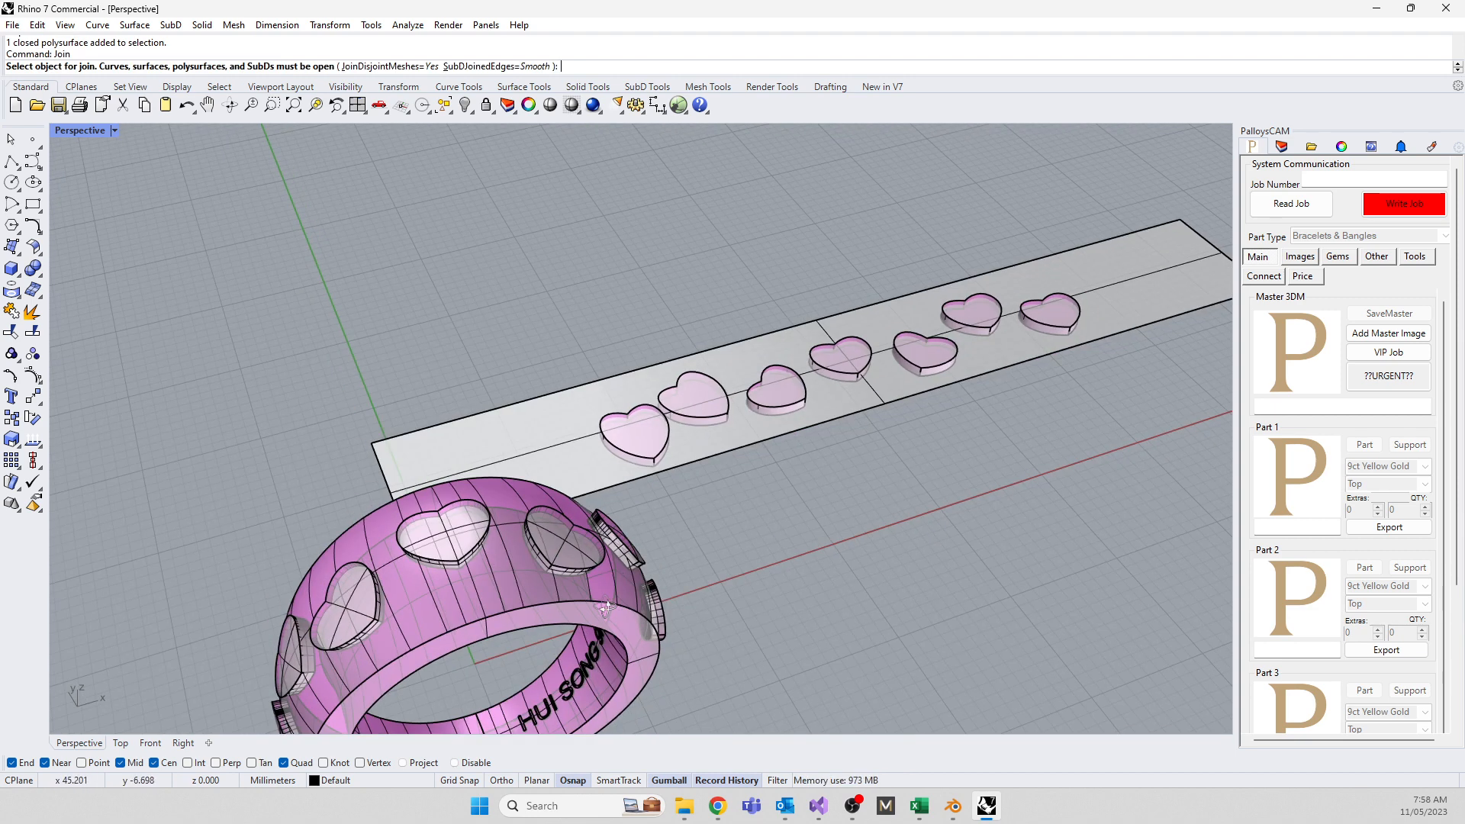
pyautogui.scroll(-4, 443, 359)
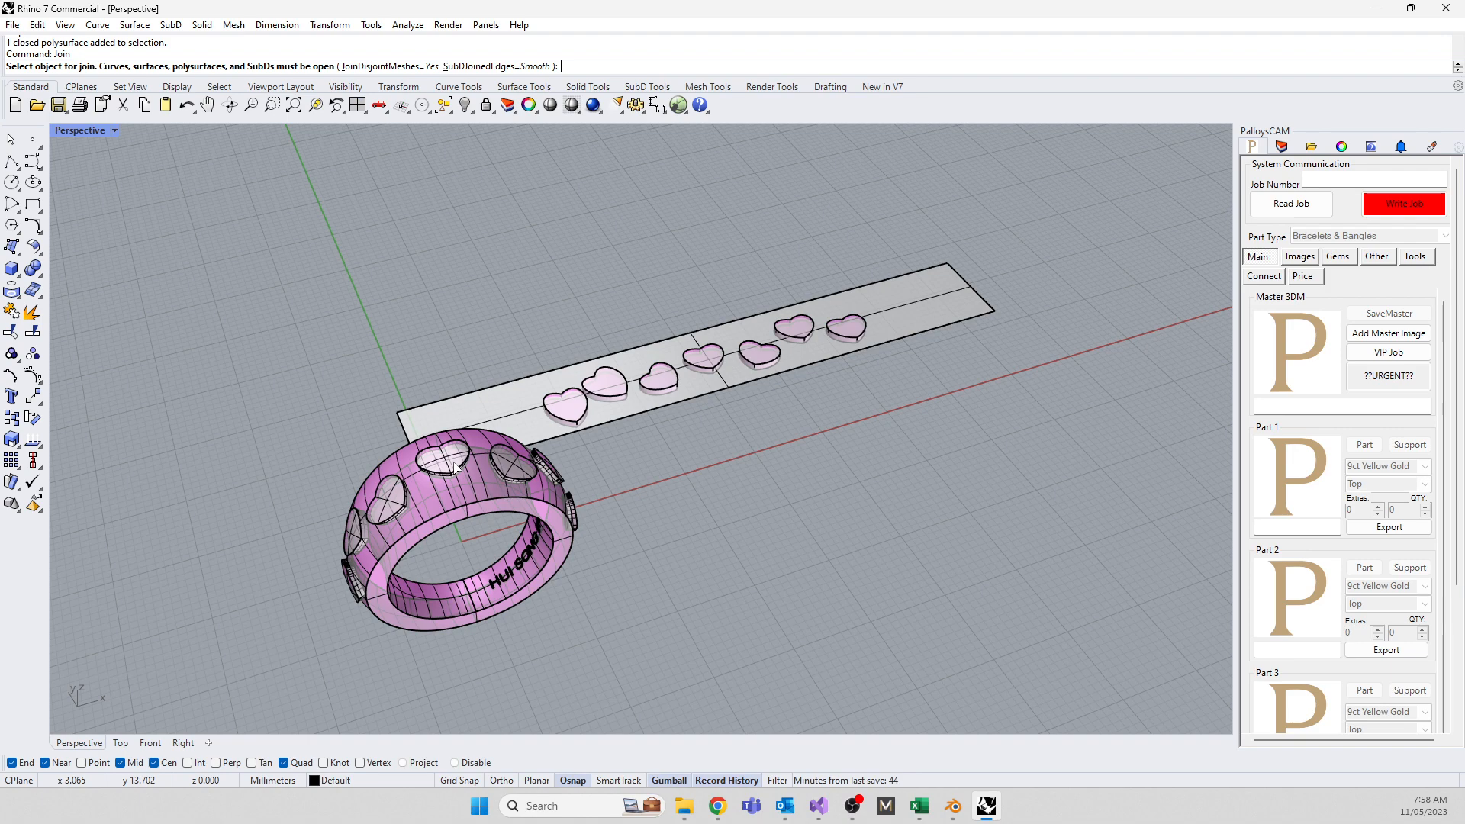
pyautogui.moveTo(455, 467); pyautogui.dragTo(647, 496, button='right')
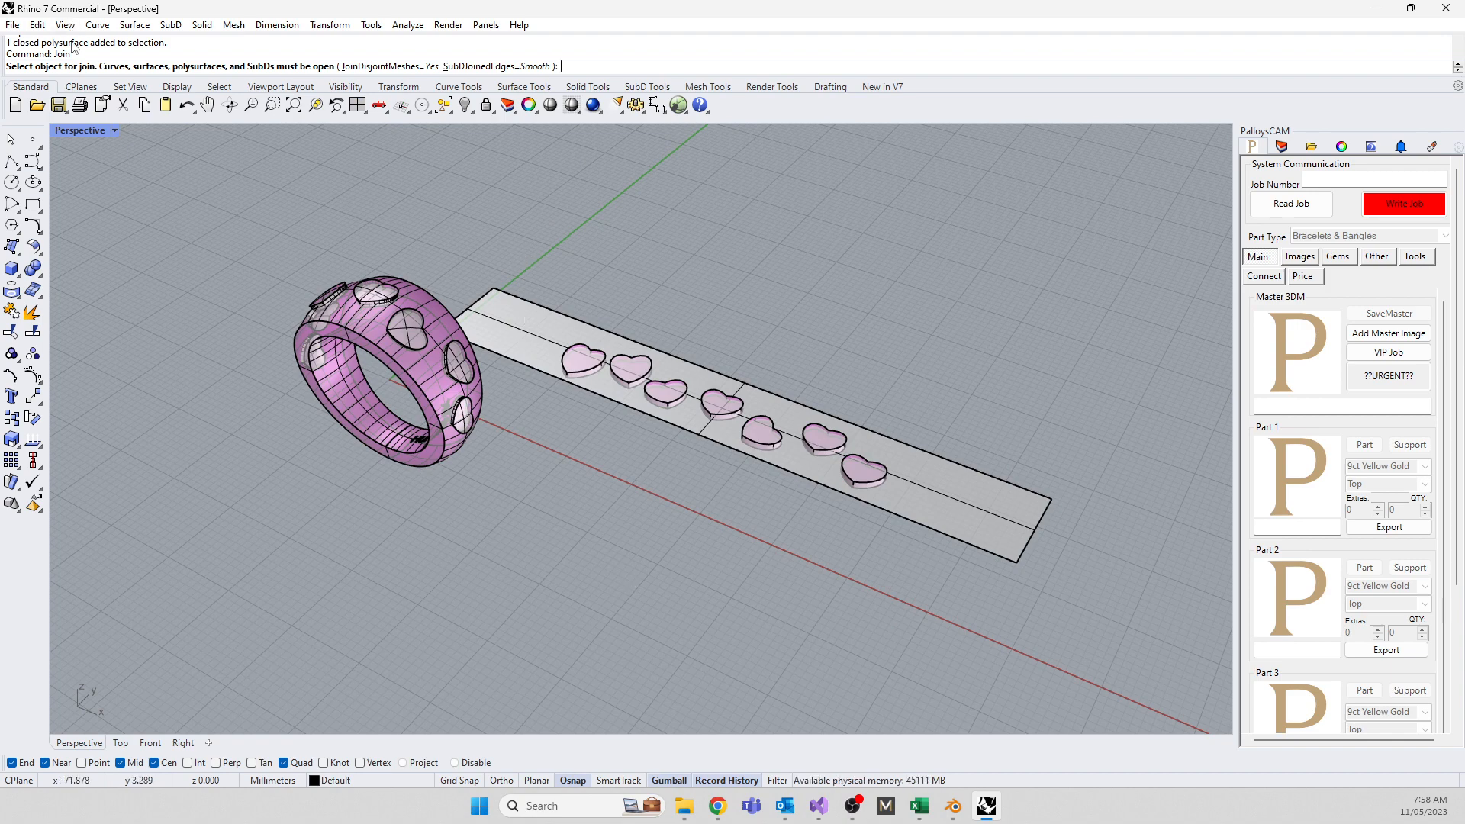
pyautogui.rightClick(193, 169)
pyautogui.click(8, 17)
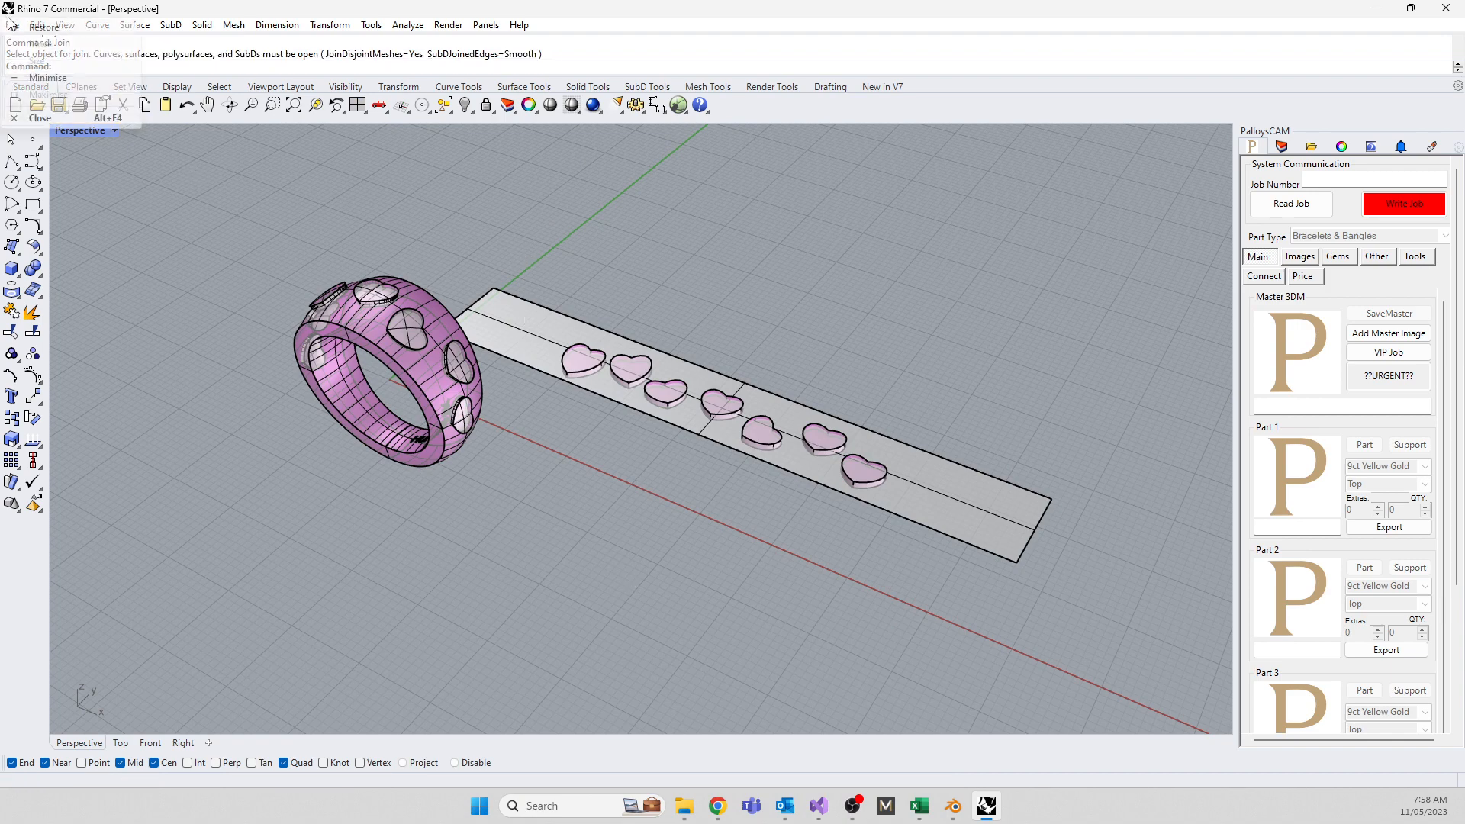
# Save the model as Lesson5.3dm using File > Save As
pyautogui.click(12, 26)
pyautogui.click(18, 64)
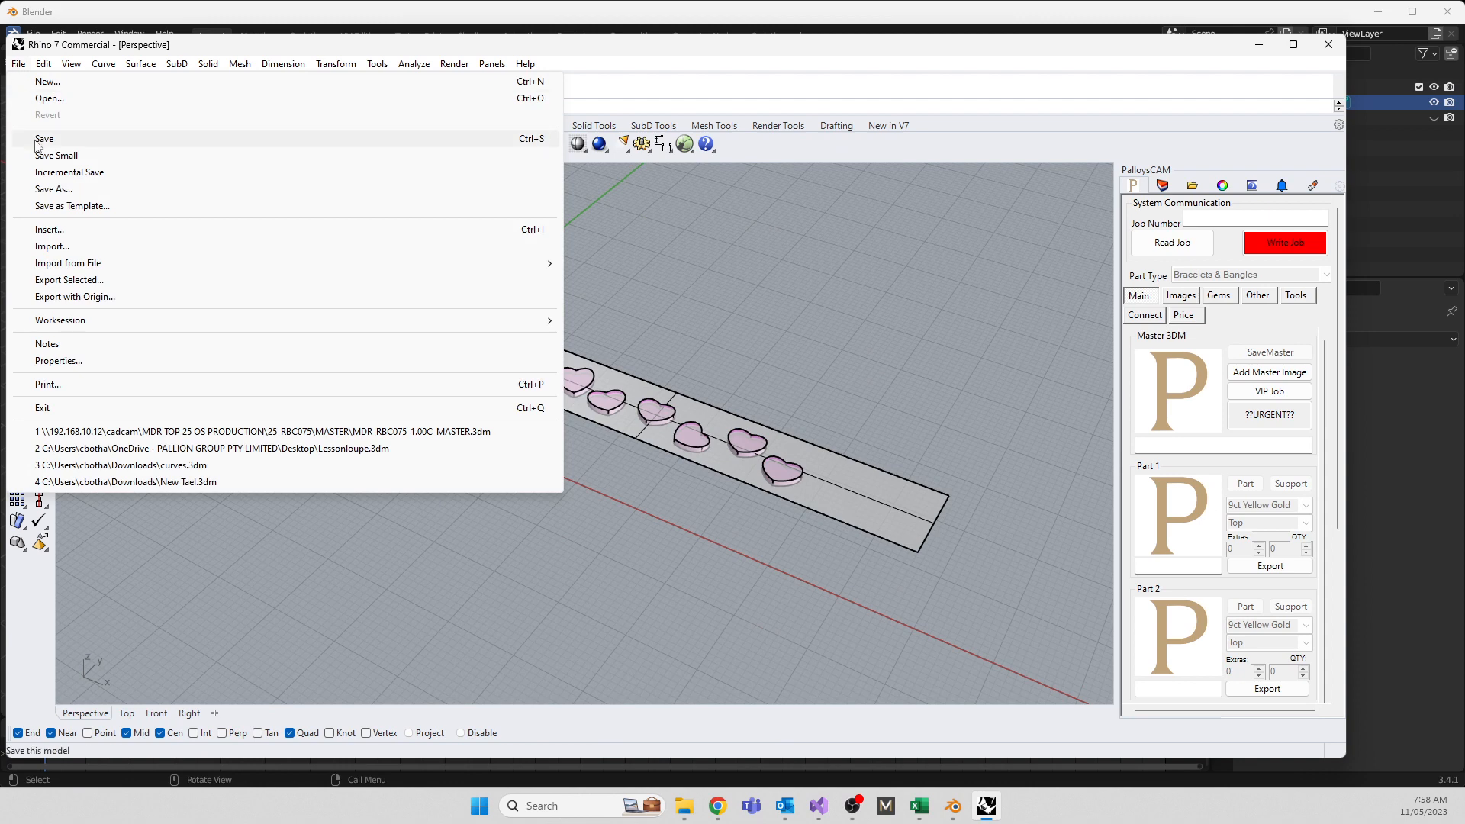
pyautogui.click(46, 189)
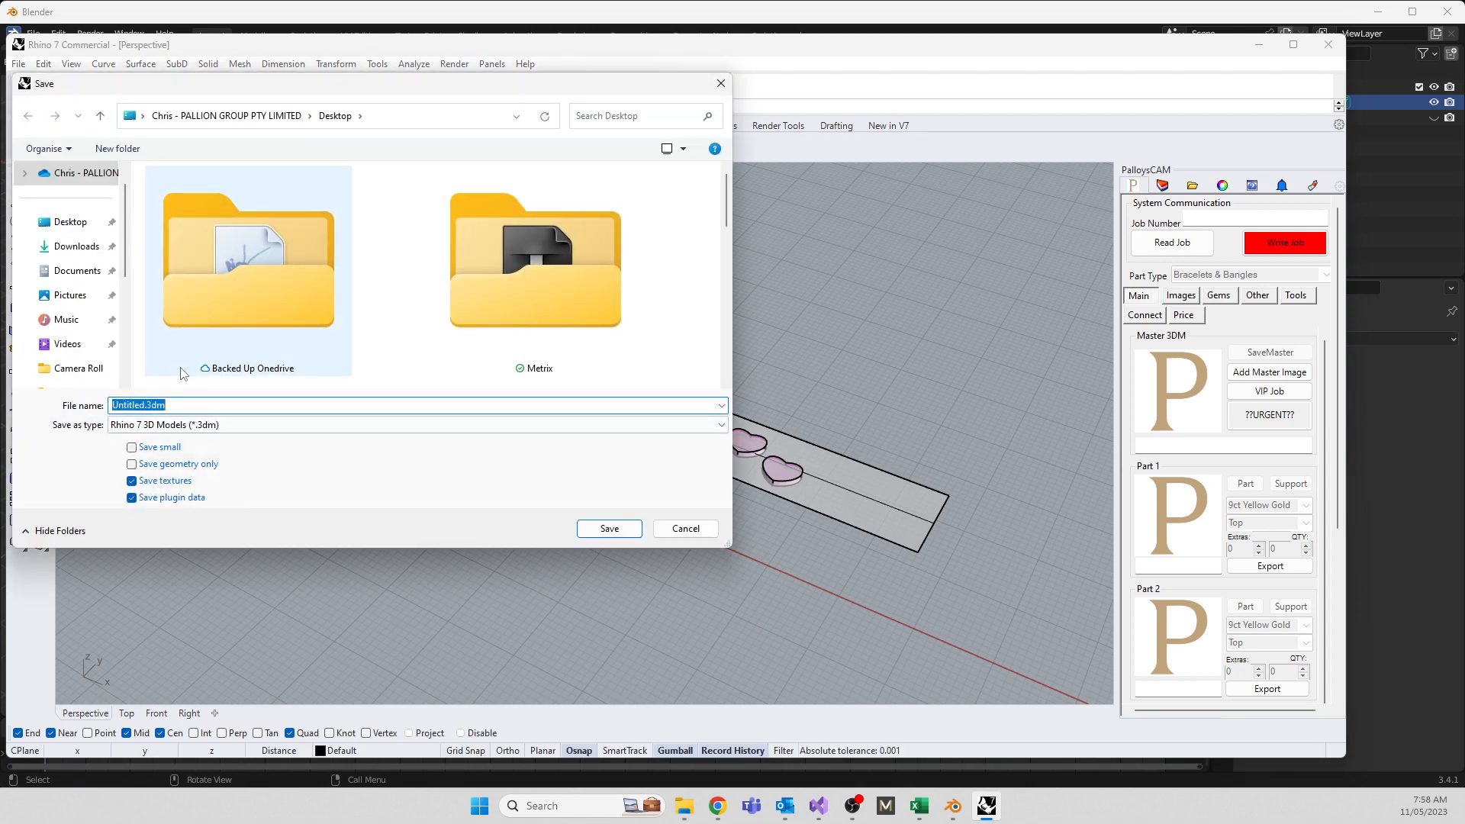
pyautogui.write('Lesson5')
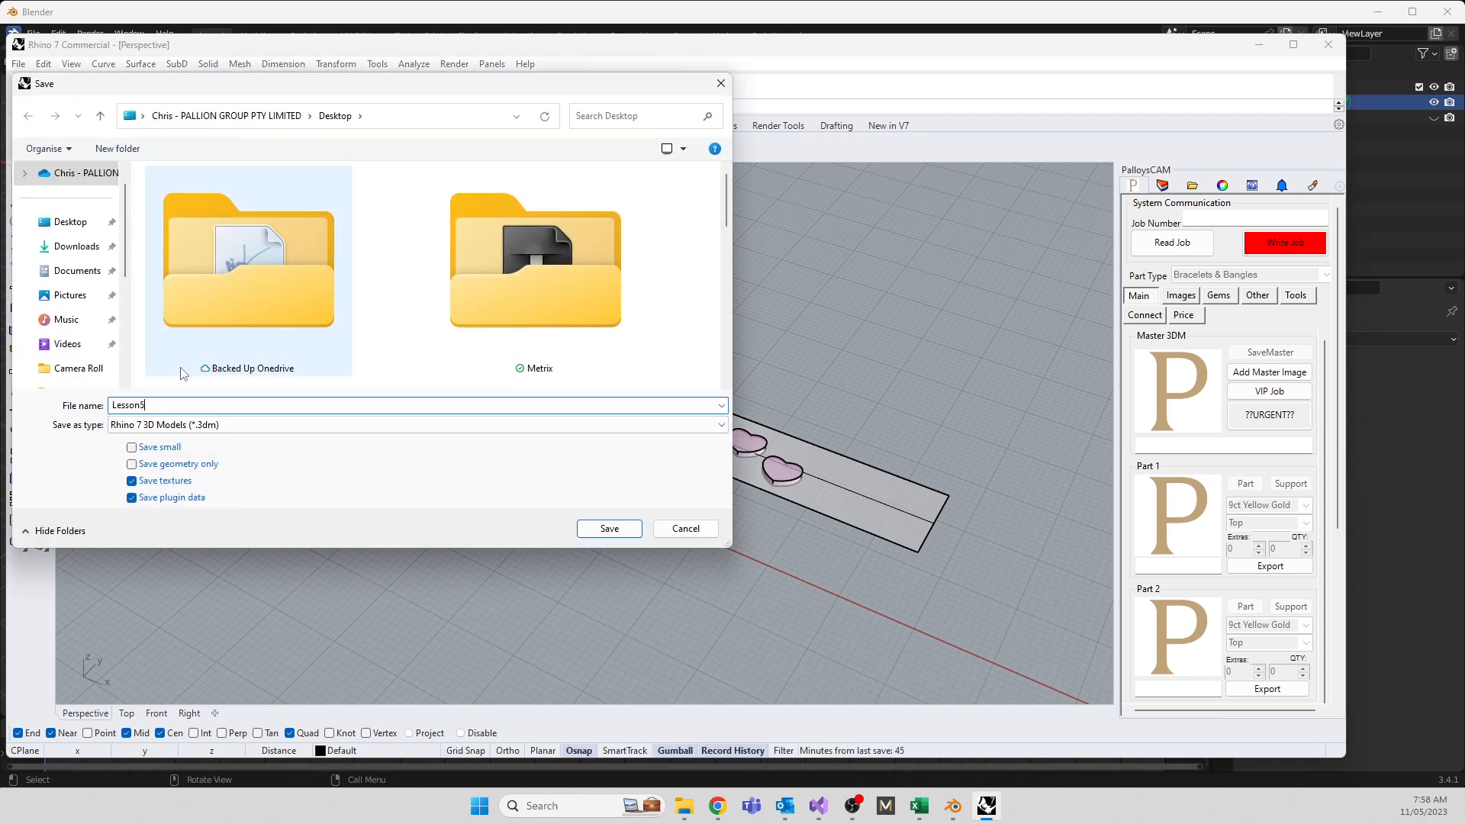
pyautogui.press('Return')
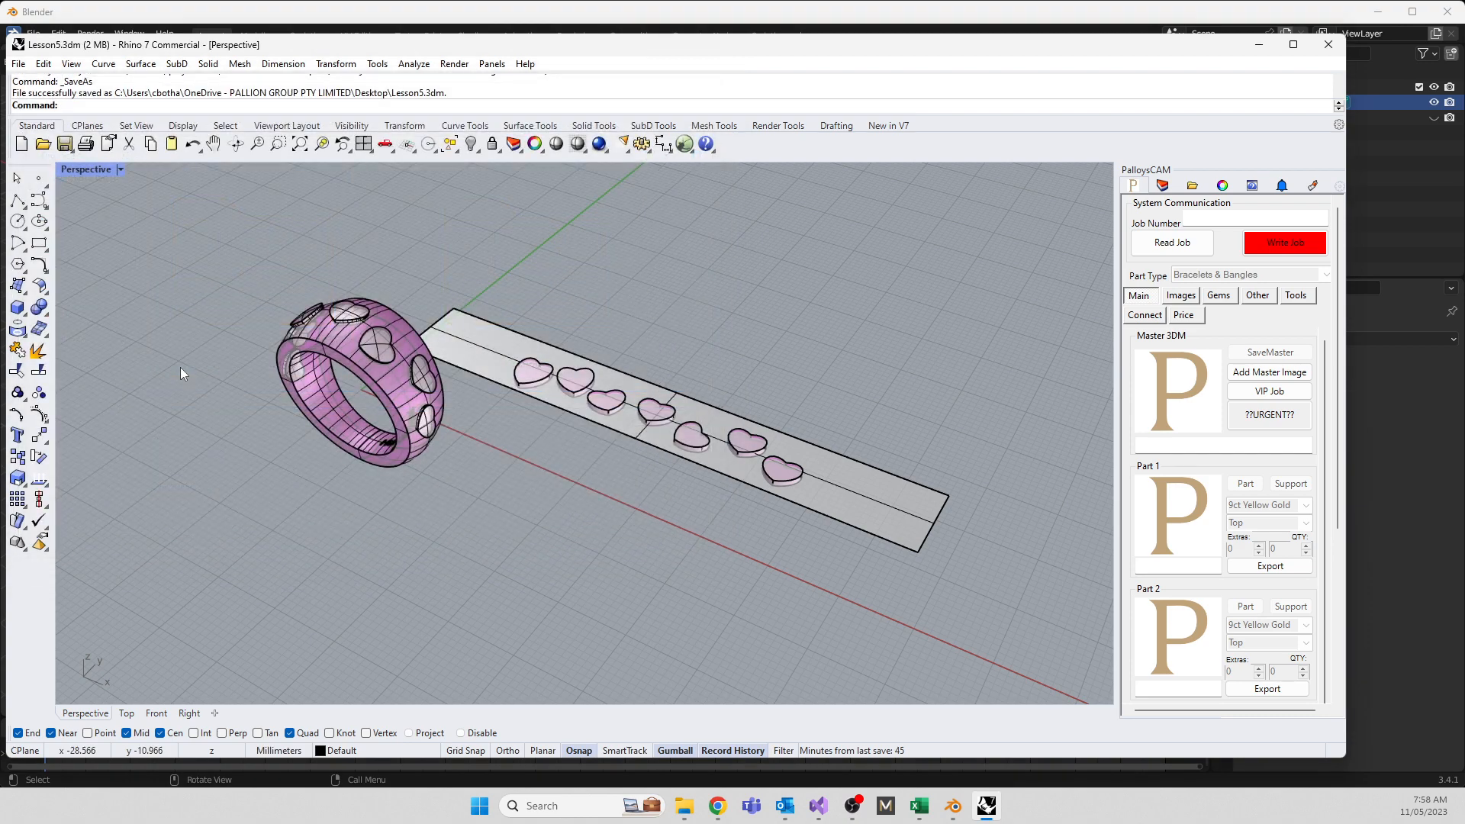
pyautogui.moveTo(180, 368); pyautogui.dragTo(697, 490, button='right')
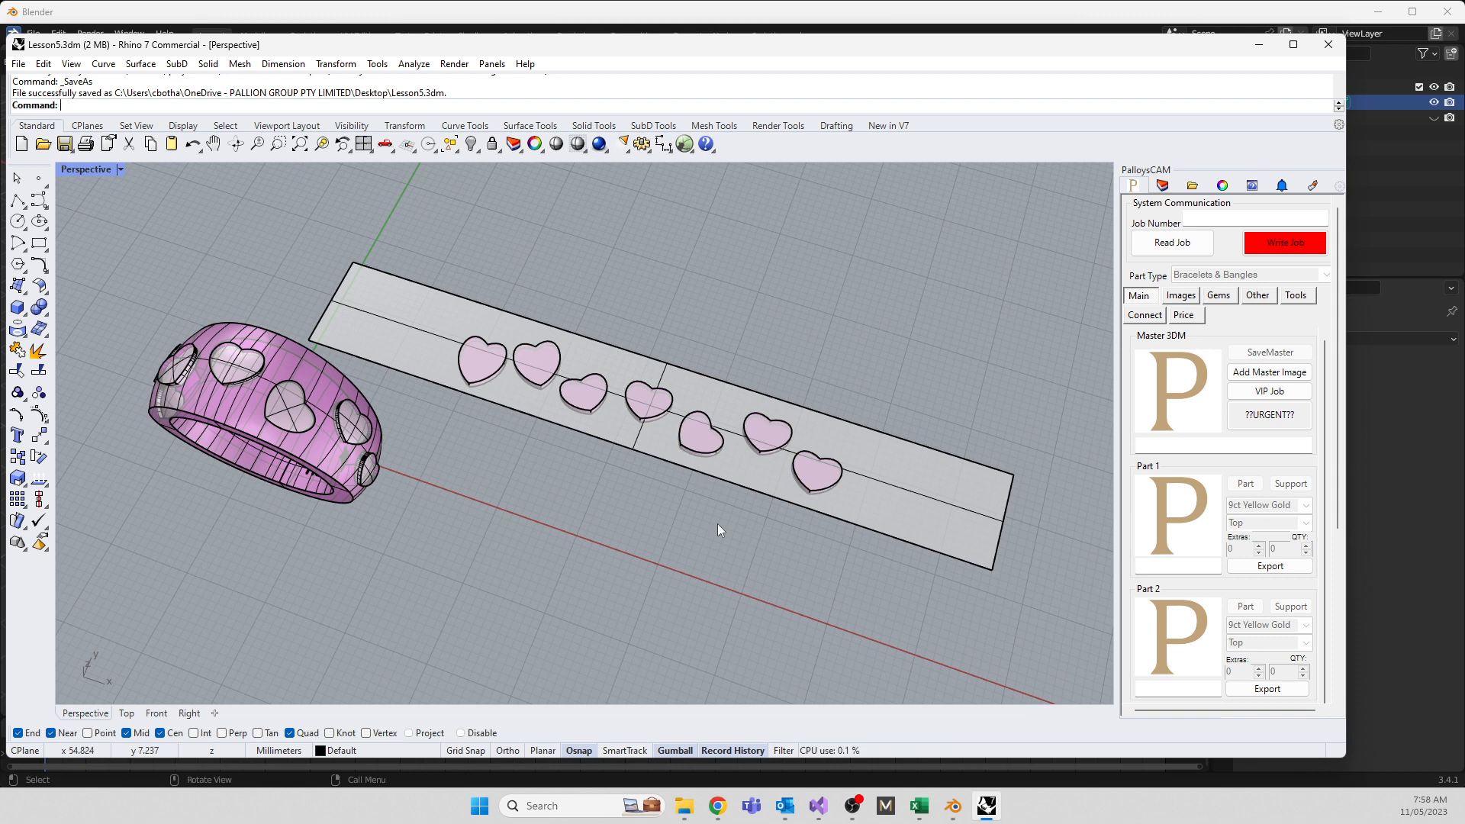
pyautogui.moveTo(686, 484); pyautogui.dragTo(722, 488, button='right')
# Delete the flat strip, accept the history warning, and select the seven spare hearts
pyautogui.click(621, 428)
pyautogui.press('Delete')
pyautogui.click(702, 443)
pyautogui.scroll(5, 796, 493)
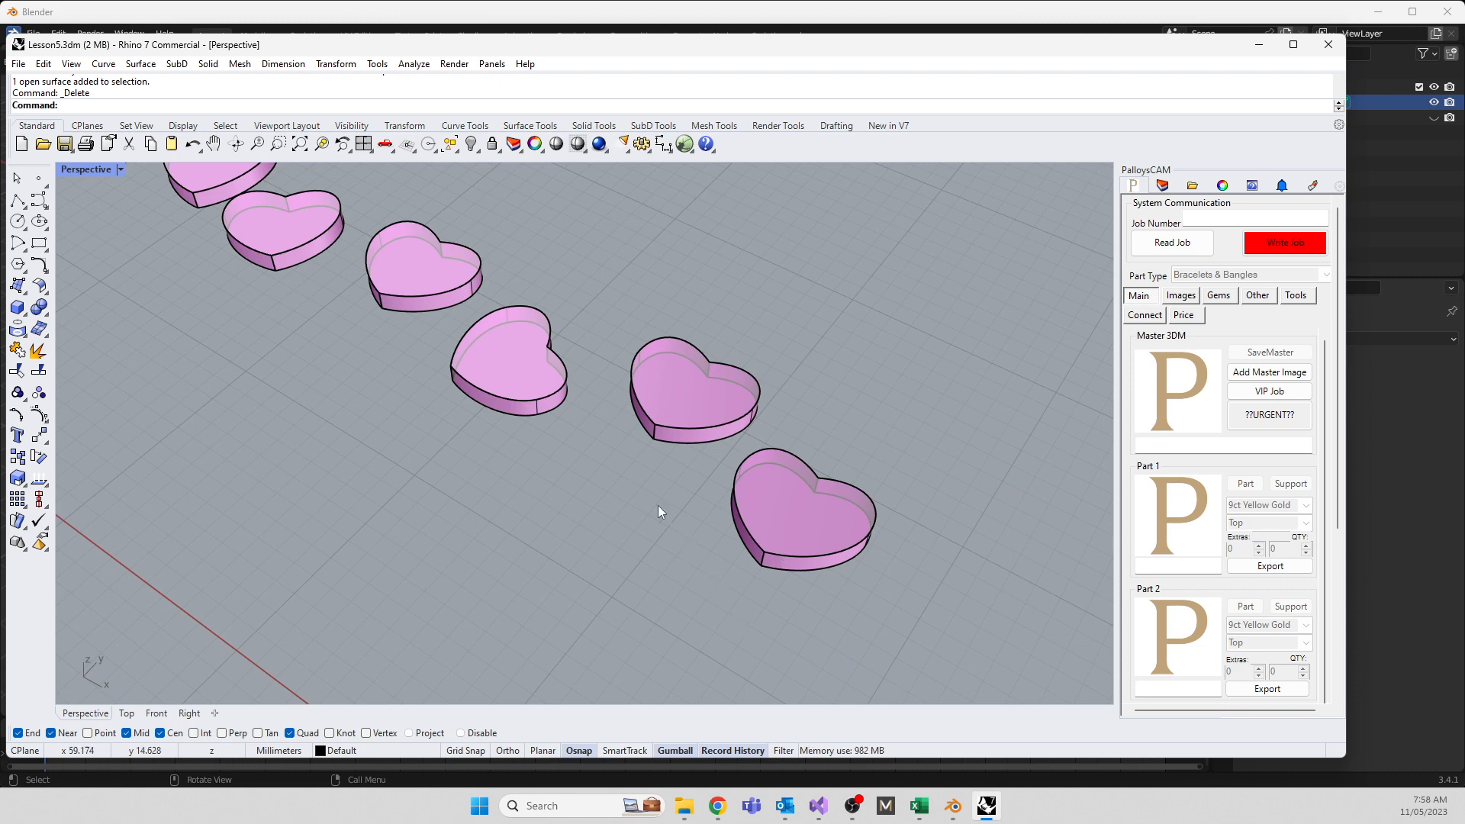
pyautogui.moveTo(661, 513); pyautogui.dragTo(541, 445, button='right')
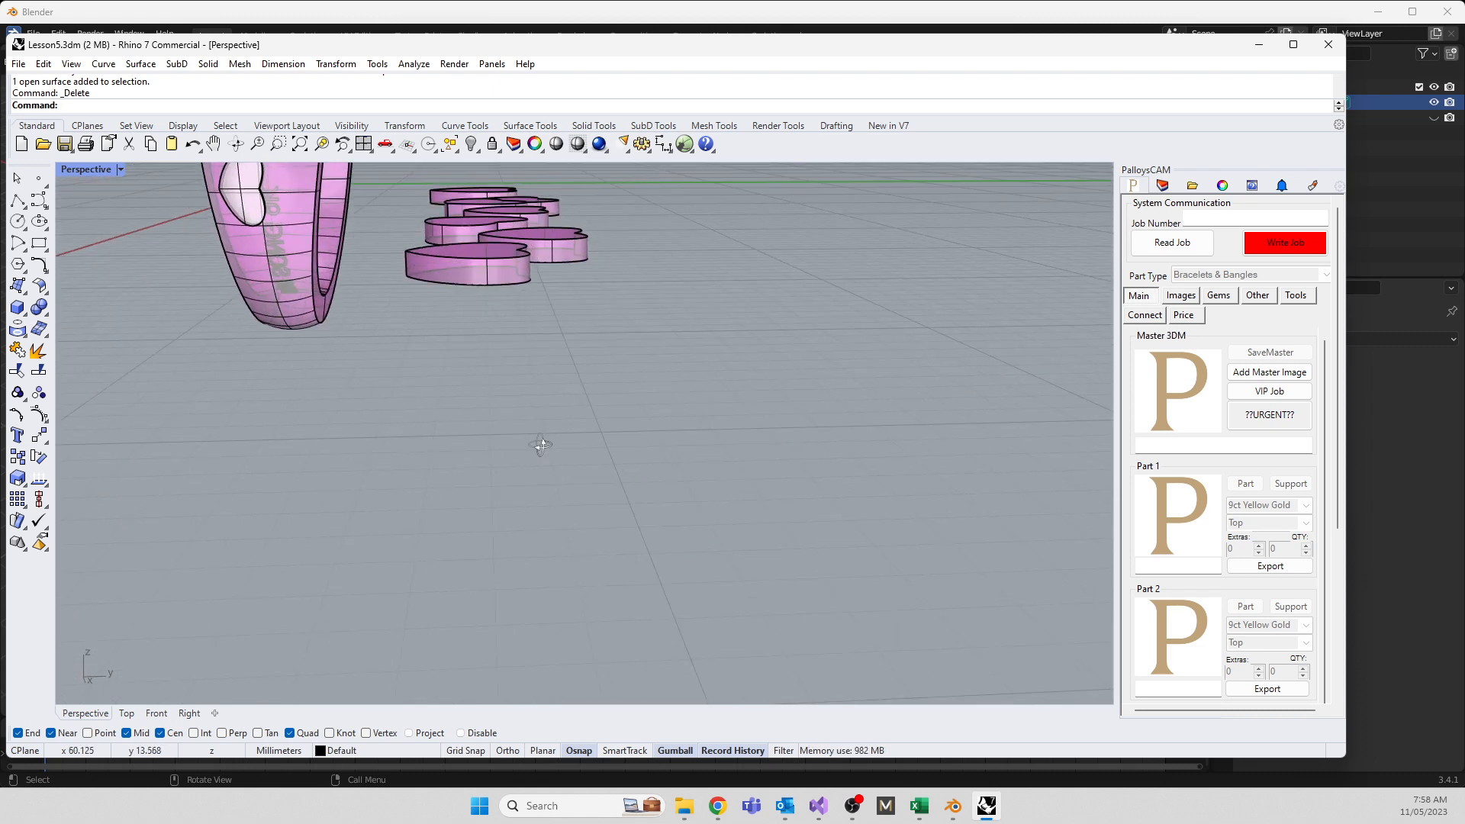
pyautogui.scroll(-3, 534, 454)
pyautogui.moveTo(436, 203); pyautogui.dragTo(575, 430)
pyautogui.moveTo(355, 425); pyautogui.dragTo(449, 418, button='right')
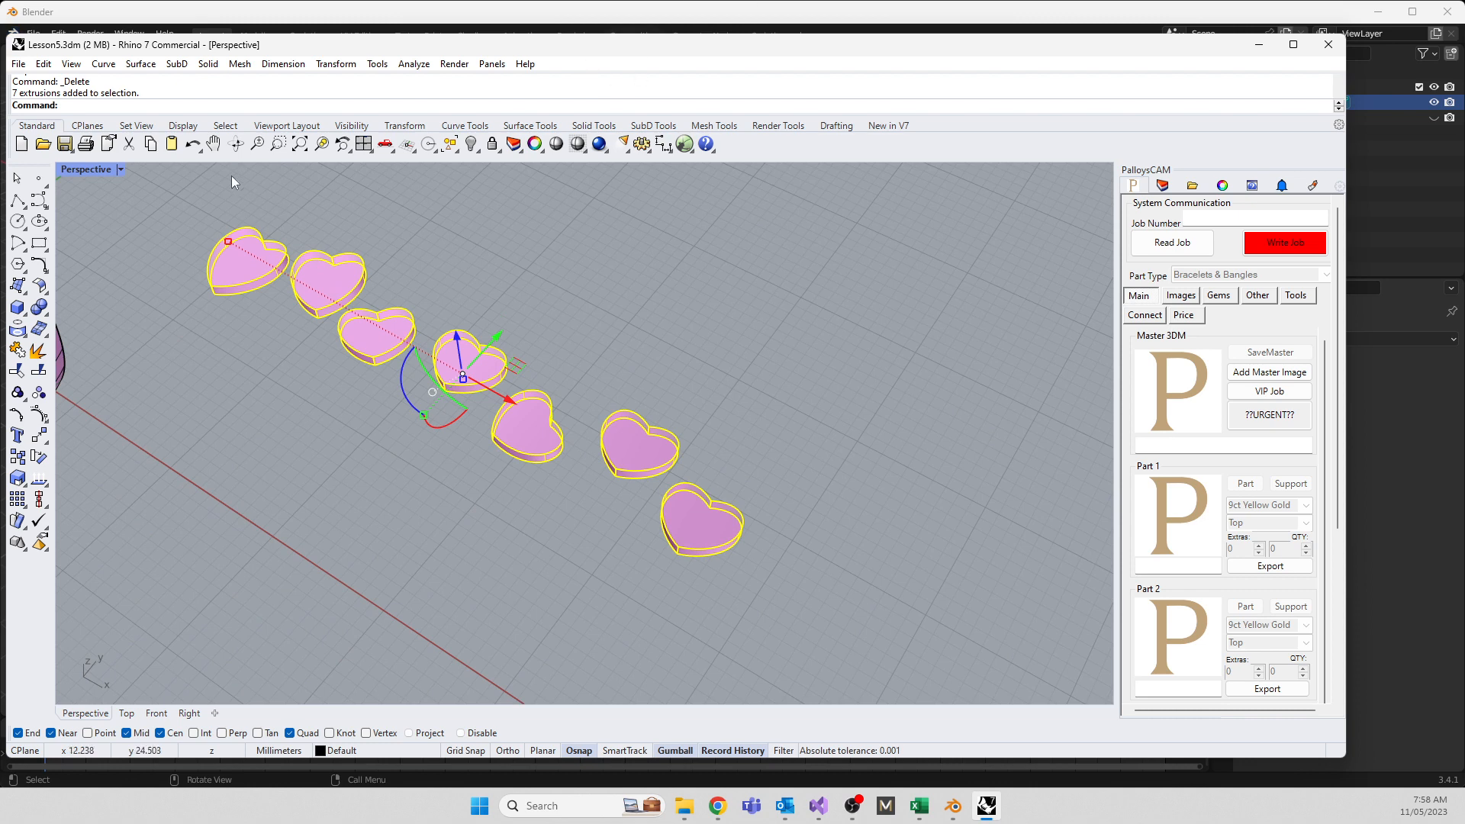
# Show the four-viewport layout and start Twist on the hearts, restarting after a false start
pyautogui.doubleClick(89, 170)
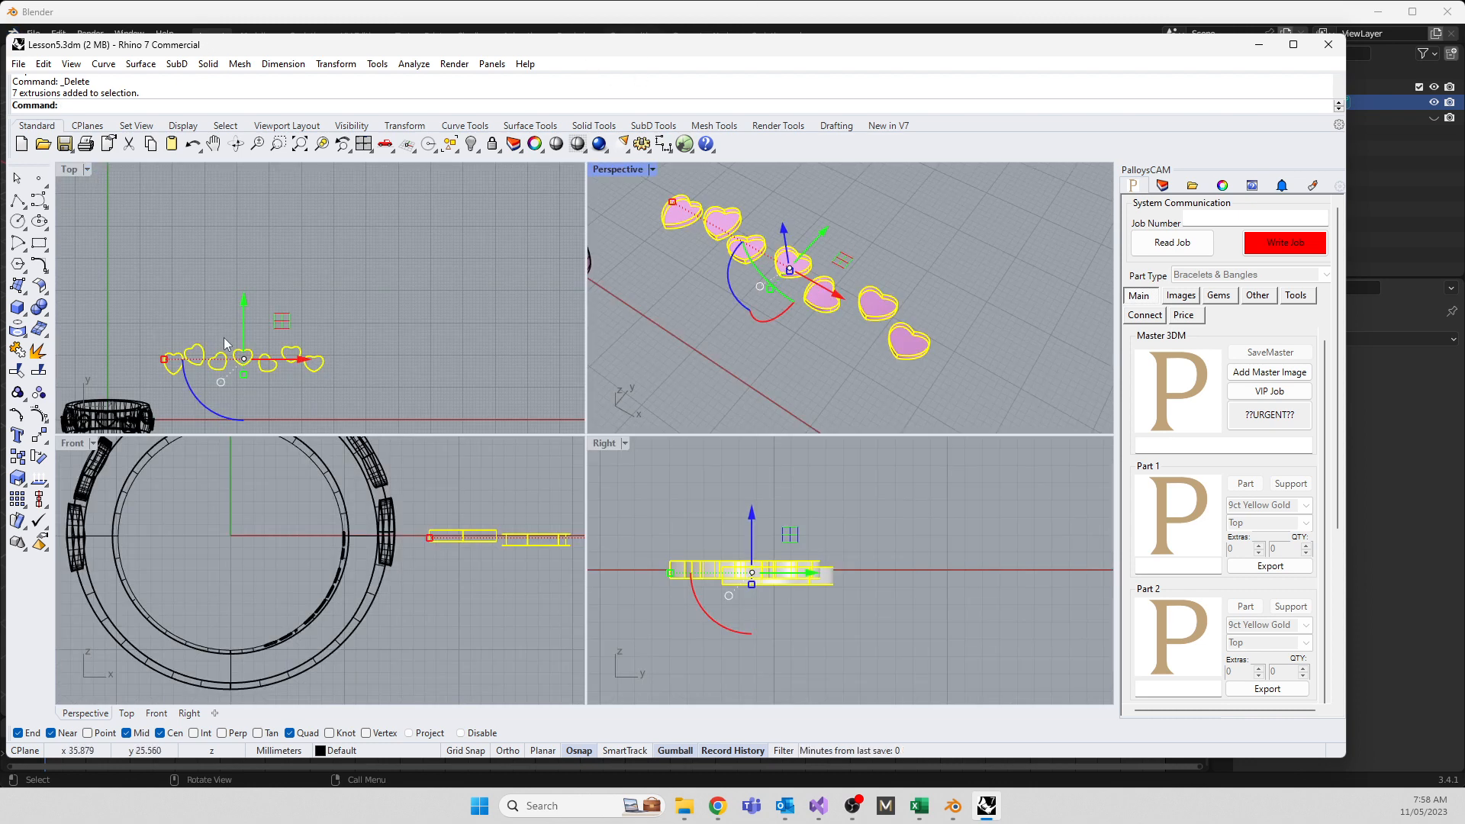
pyautogui.write('Twist')
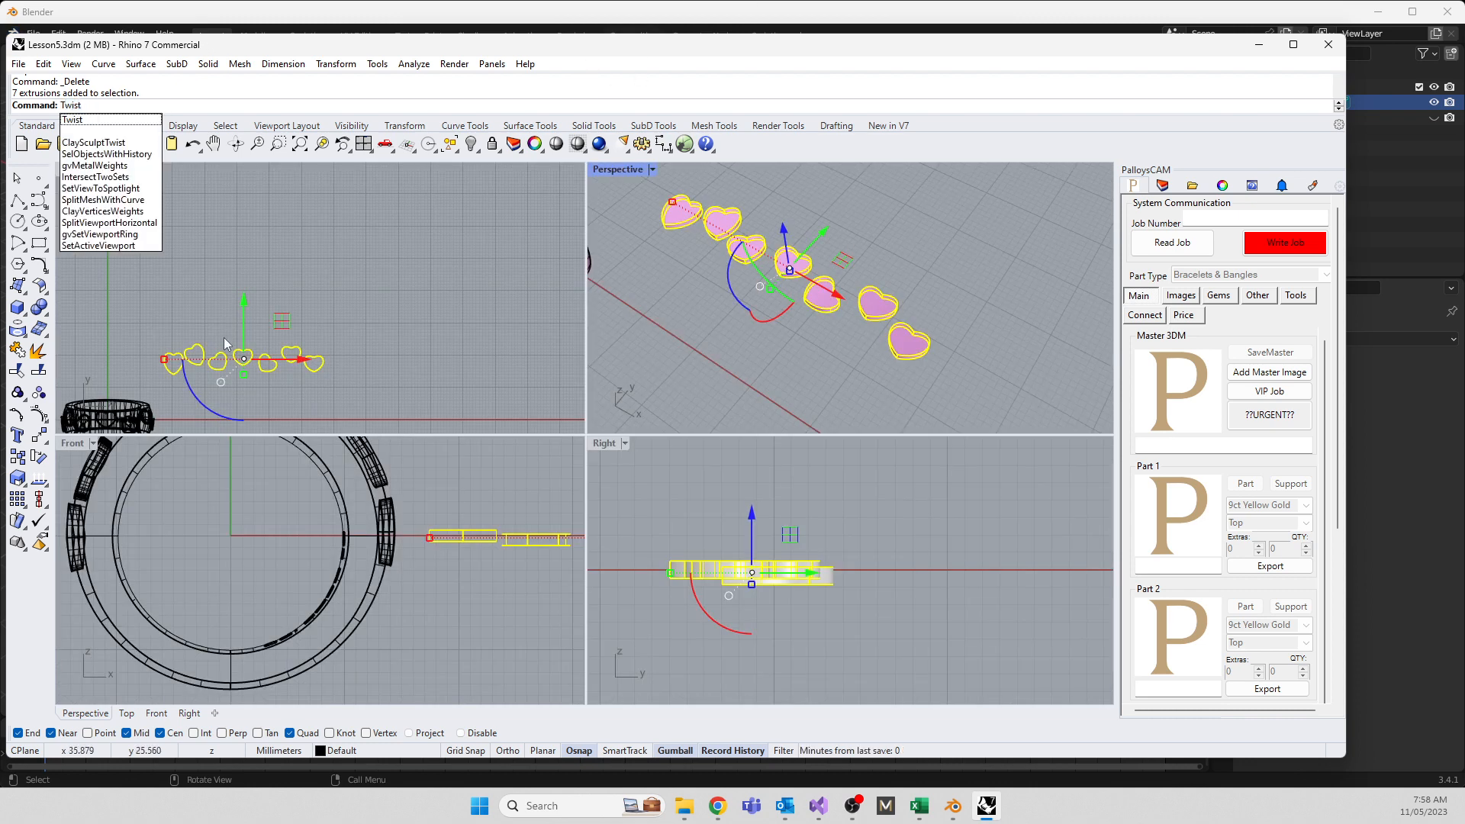
pyautogui.click(74, 122)
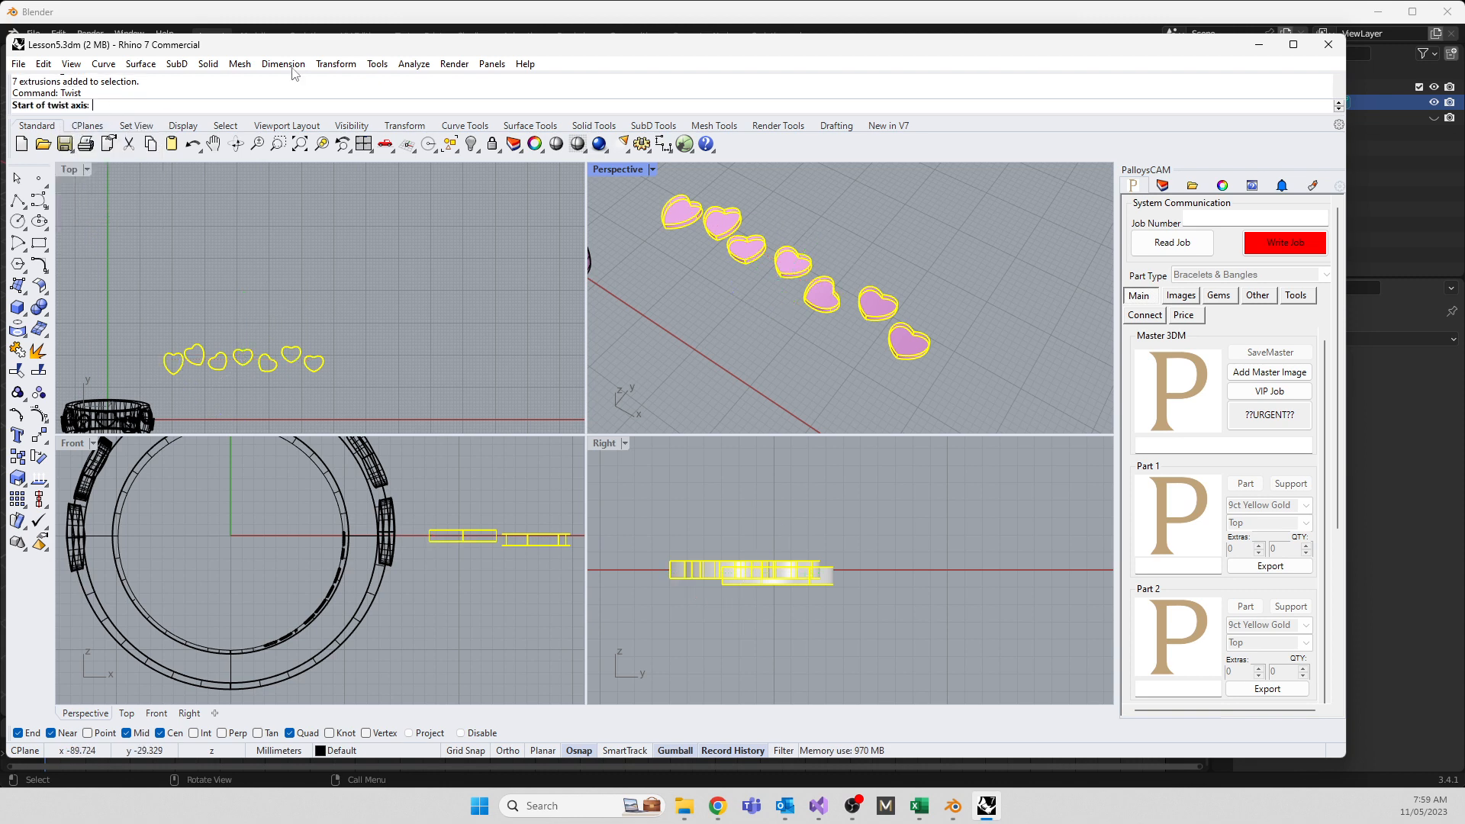
pyautogui.click(347, 64)
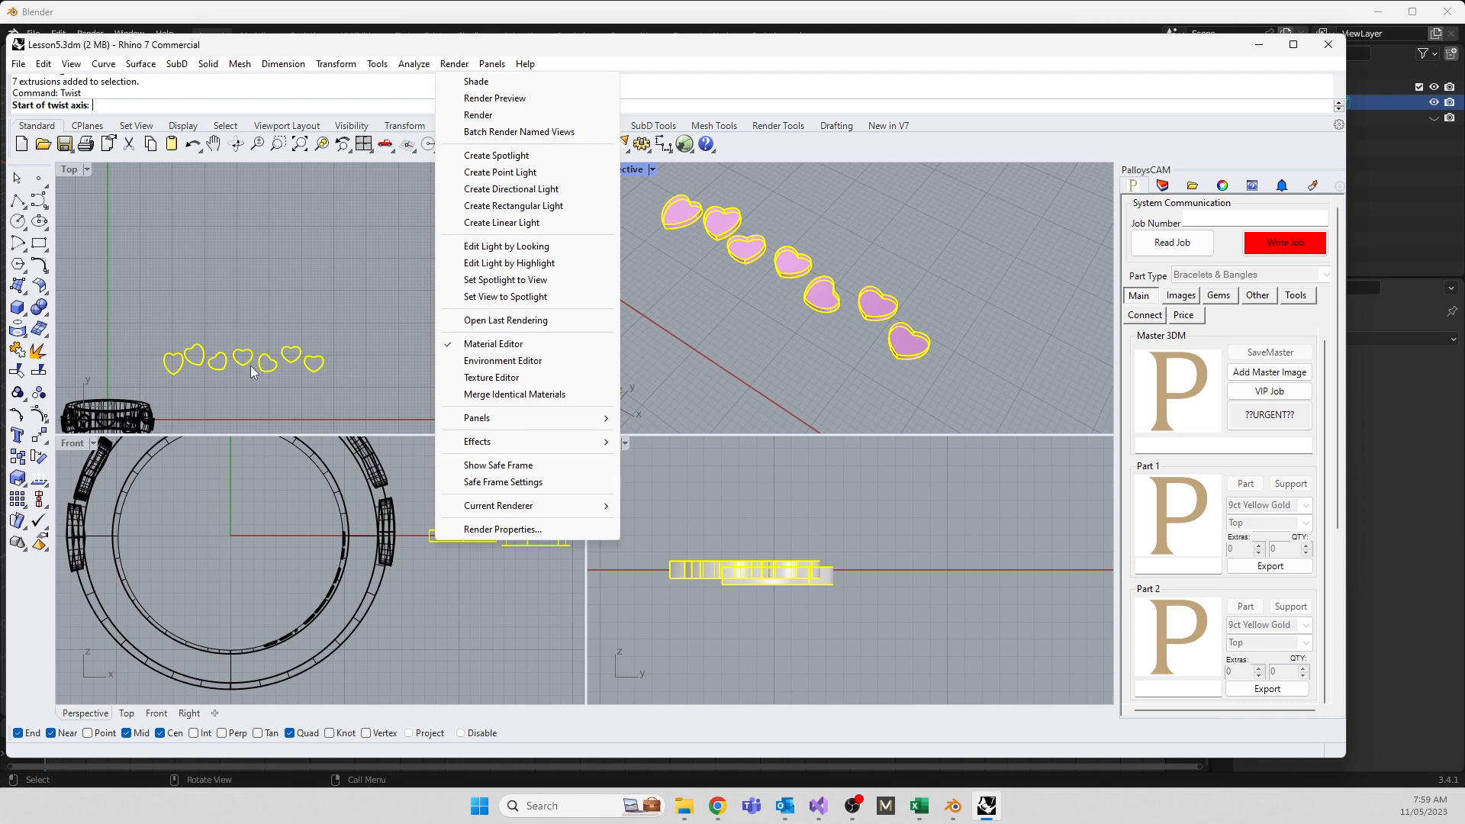
pyautogui.click(237, 272)
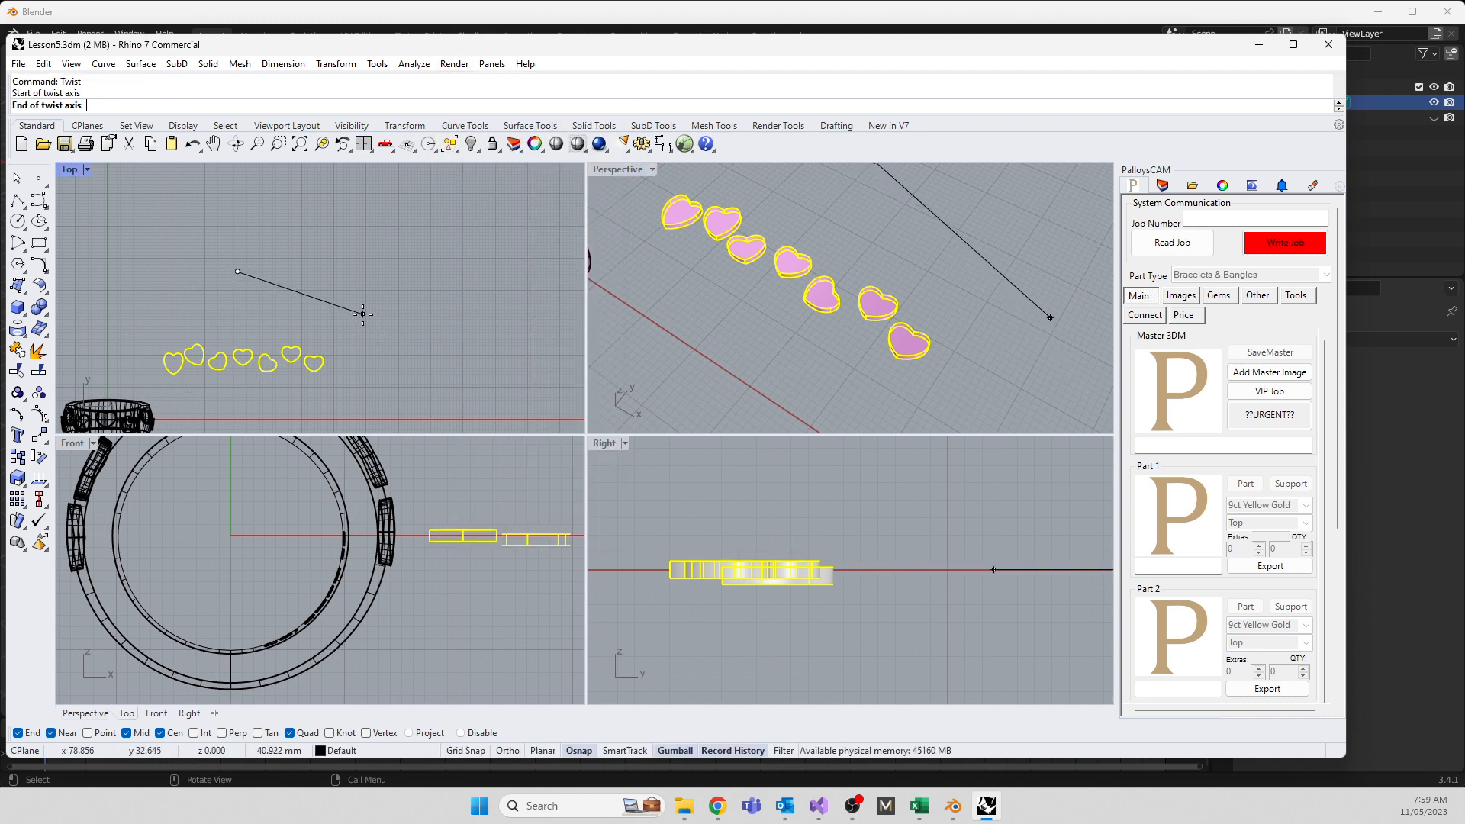
pyautogui.press('Escape')
pyautogui.press('Return')
pyautogui.scroll(-2, 409, 271)
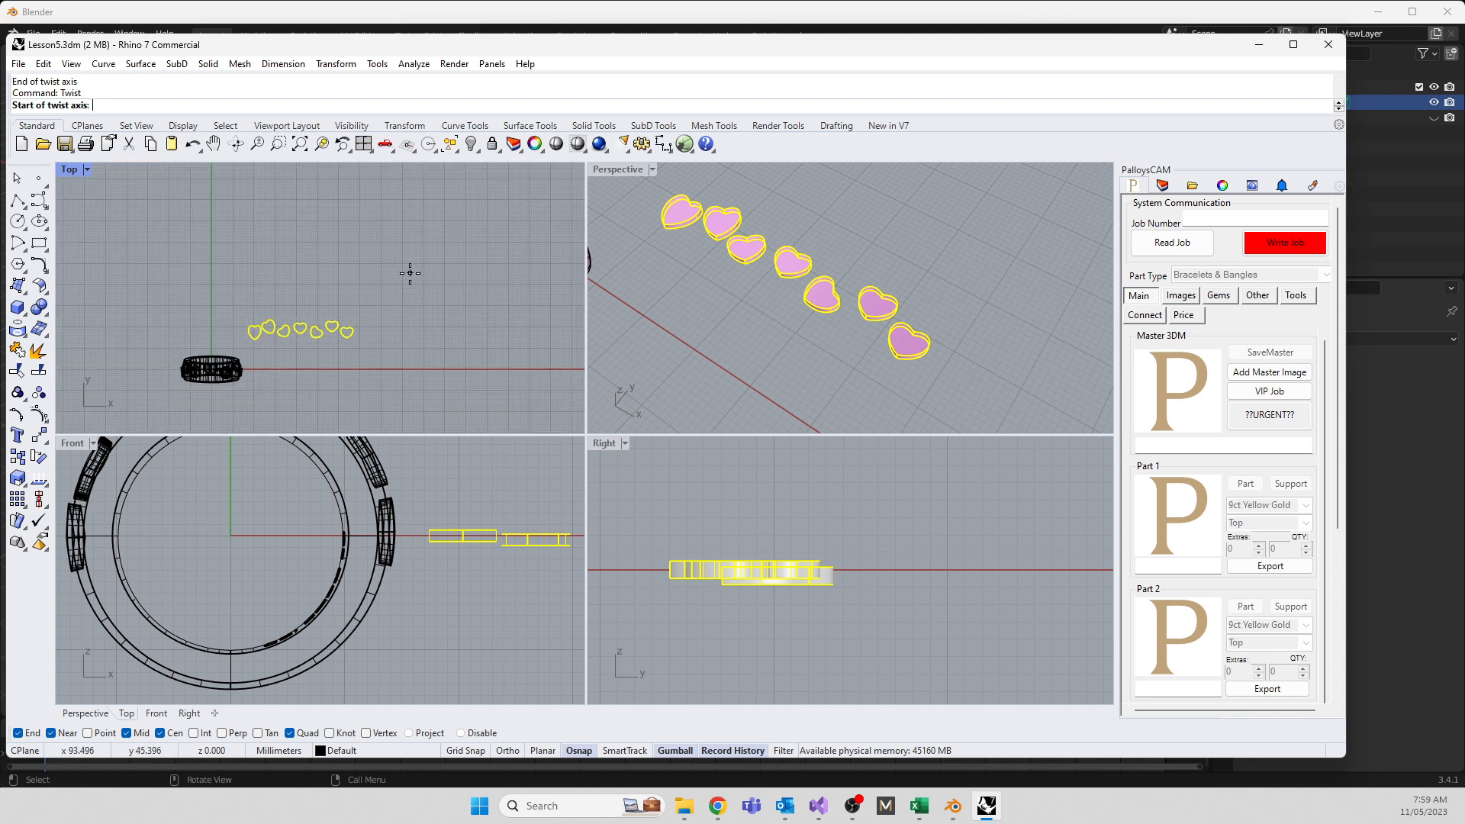
pyautogui.scroll(5, 312, 328)
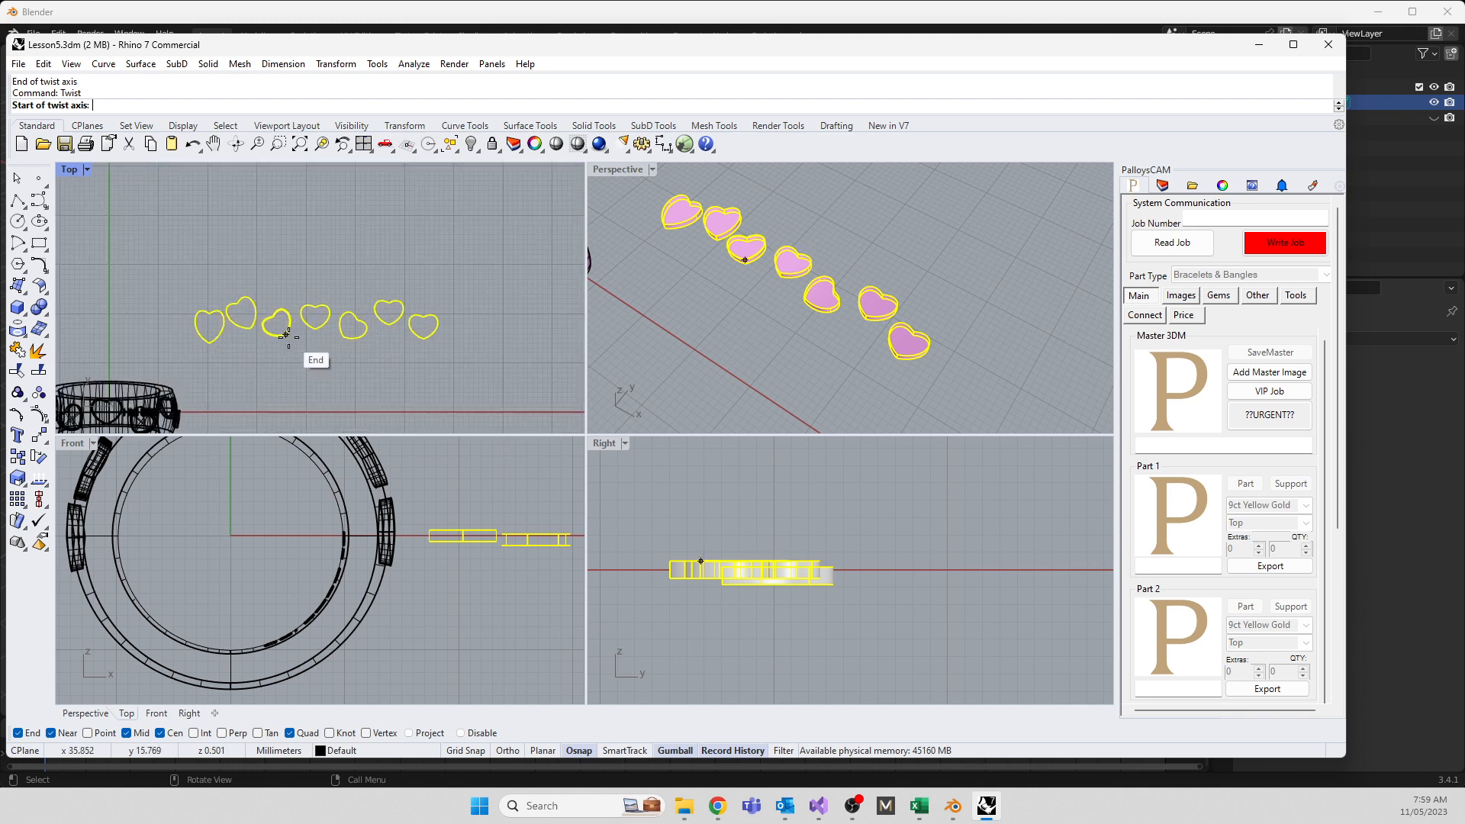
# Twist the hearts about a left-to-right axis through the row using two angle reference points
pyautogui.click(144, 321)
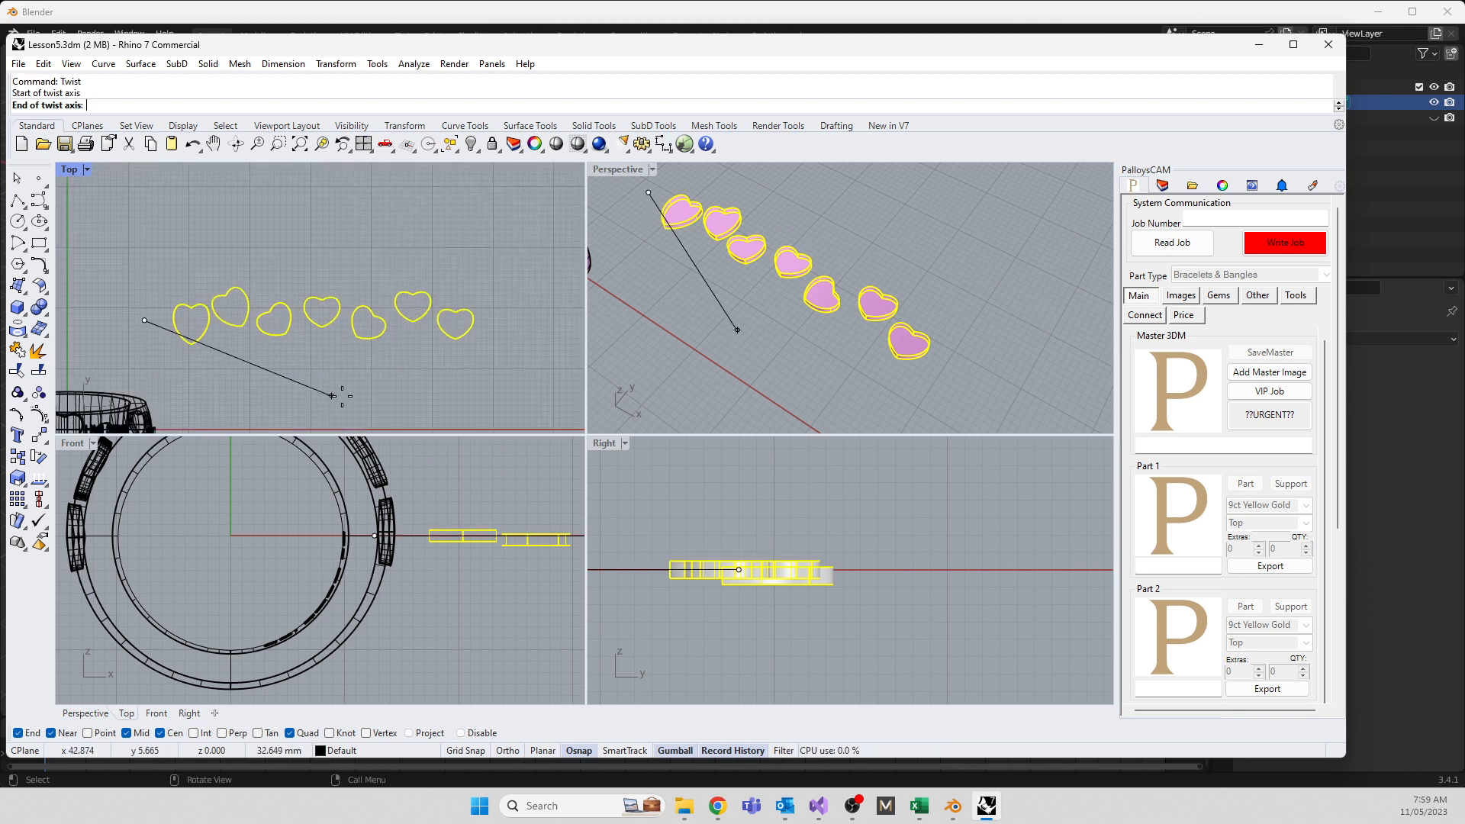
pyautogui.click(498, 321)
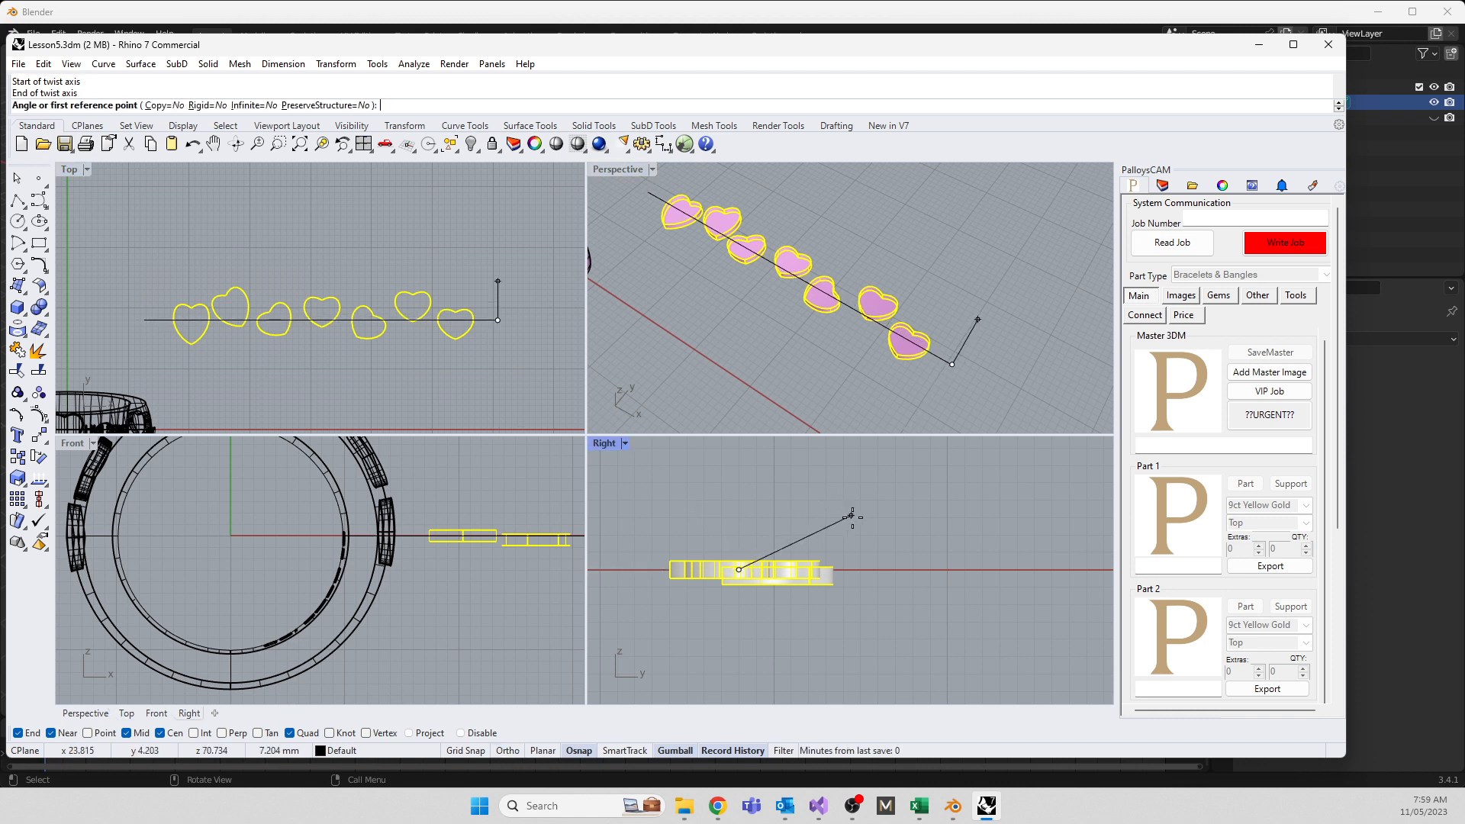
pyautogui.scroll(-2, 865, 531)
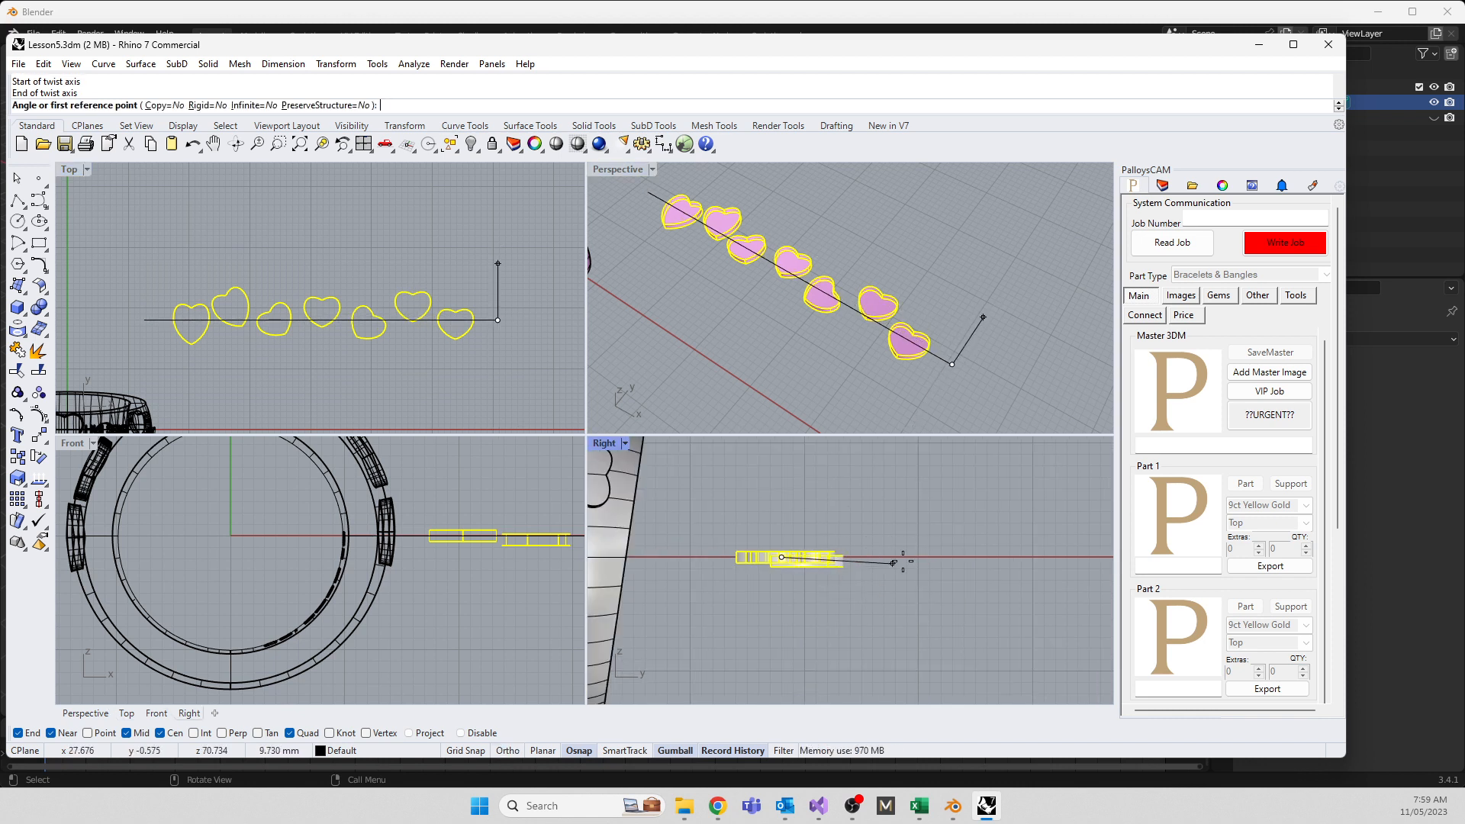
pyautogui.click(922, 548)
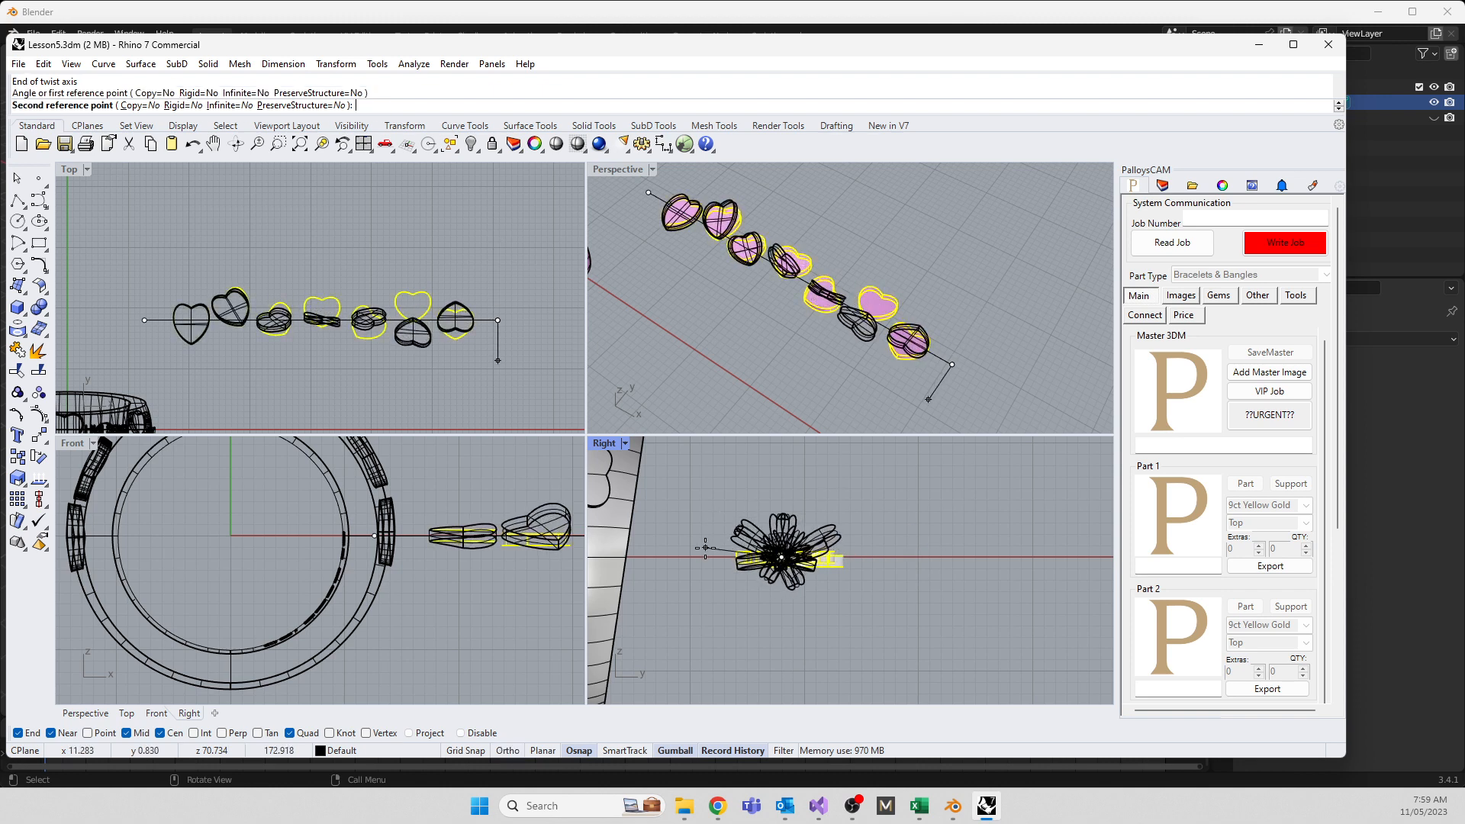
pyautogui.keyDown('shift'); pyautogui.click(887, 558); pyautogui.keyUp('shift')
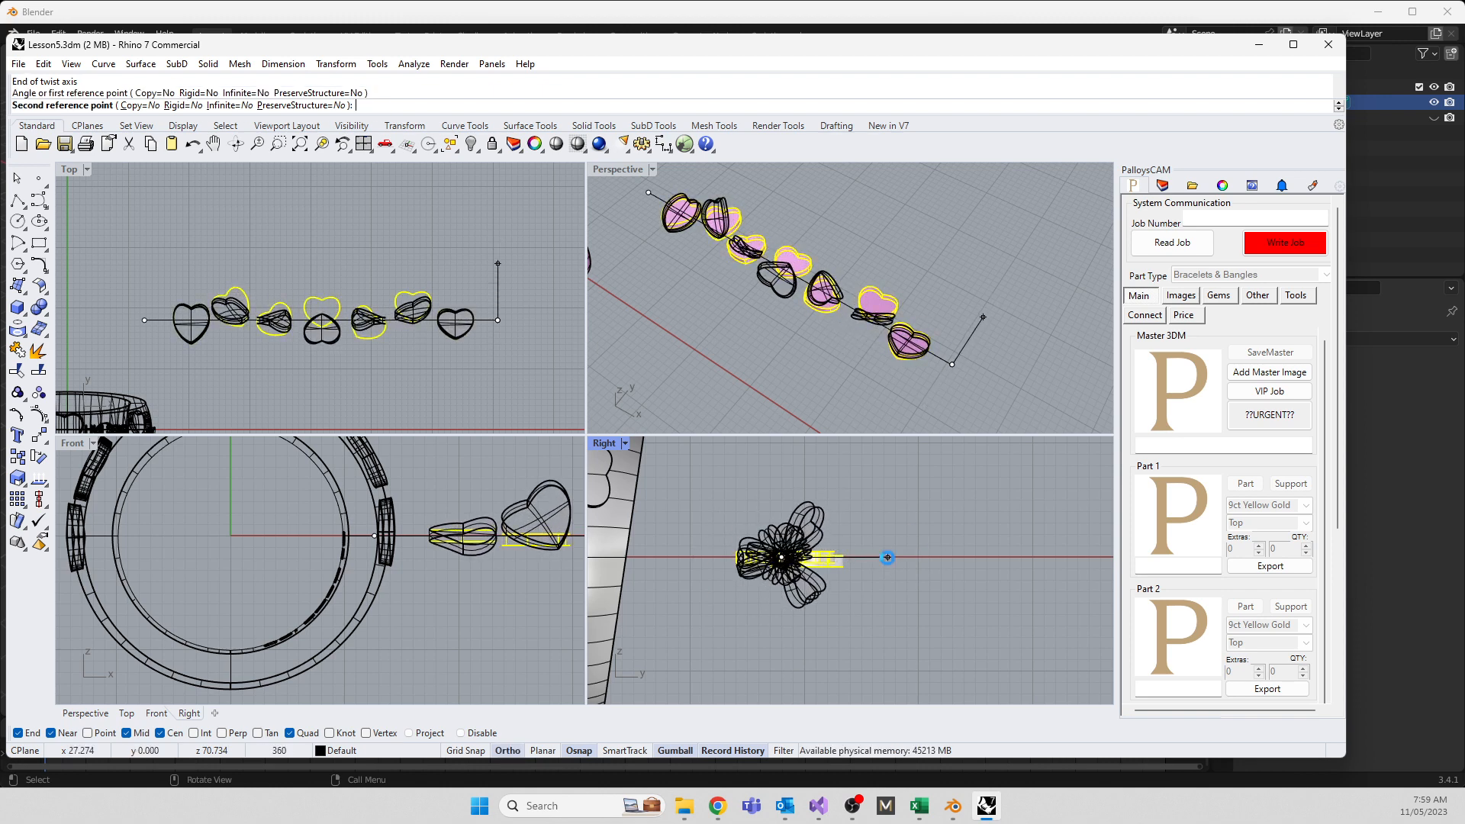
pyautogui.click(780, 382)
pyautogui.moveTo(788, 371); pyautogui.dragTo(1004, 304, button='right')
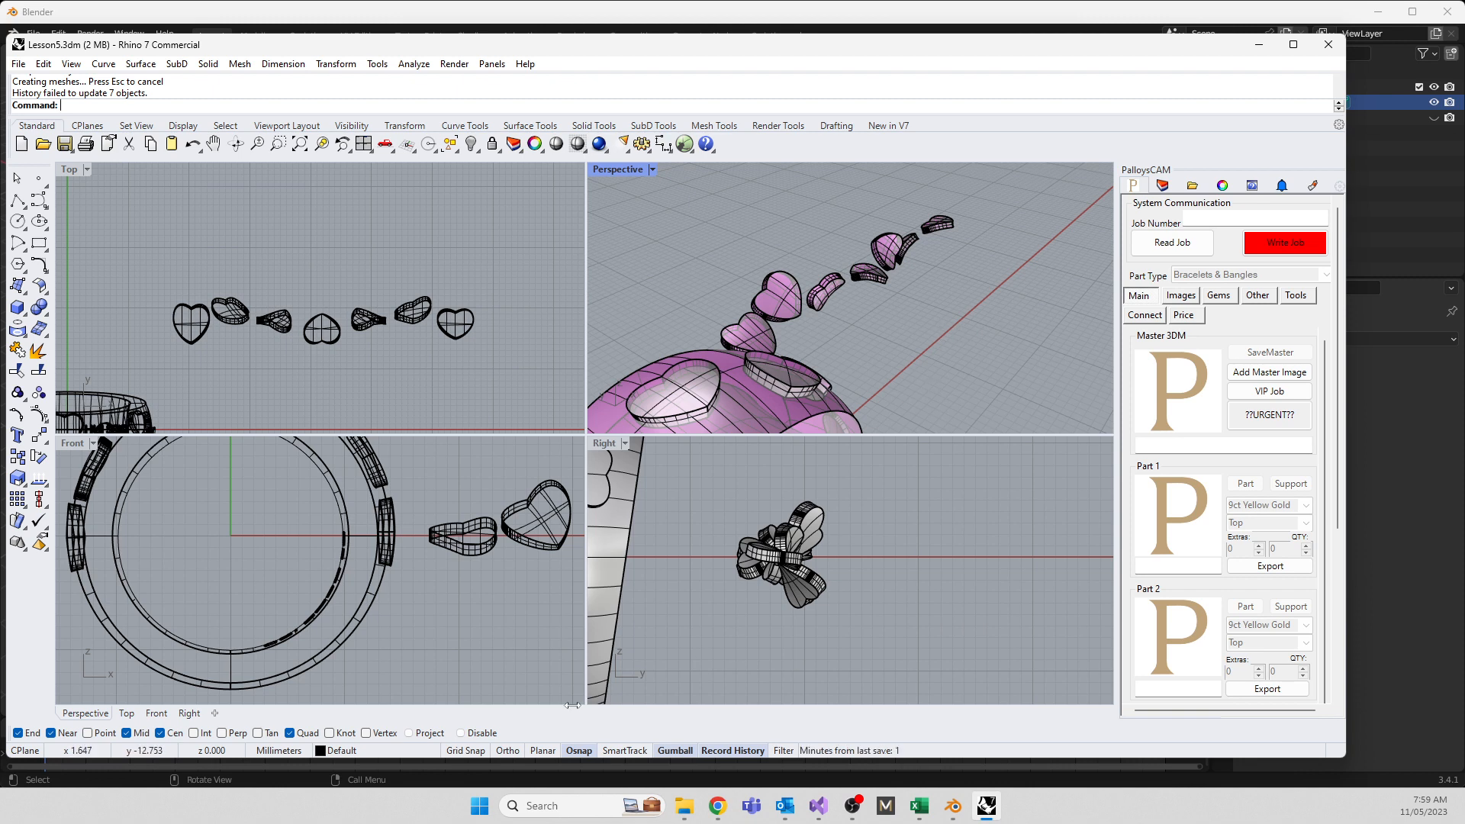
pyautogui.scroll(-5, 229, 610)
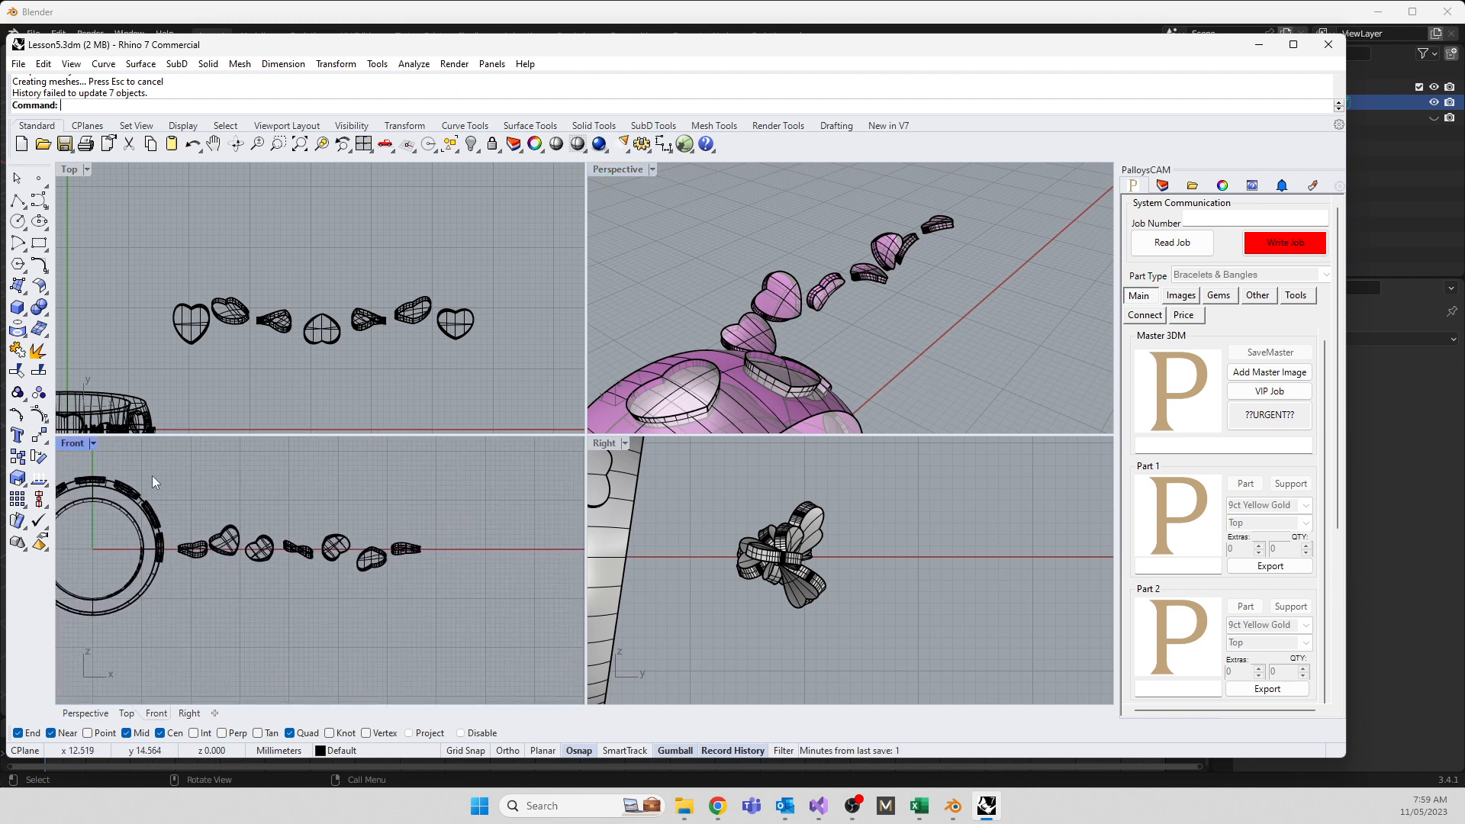
# In the maximized Front view, Bend the end heart along a spine, pulling it down into a curve
pyautogui.doubleClick(72, 443)
pyautogui.scroll(10, 777, 369)
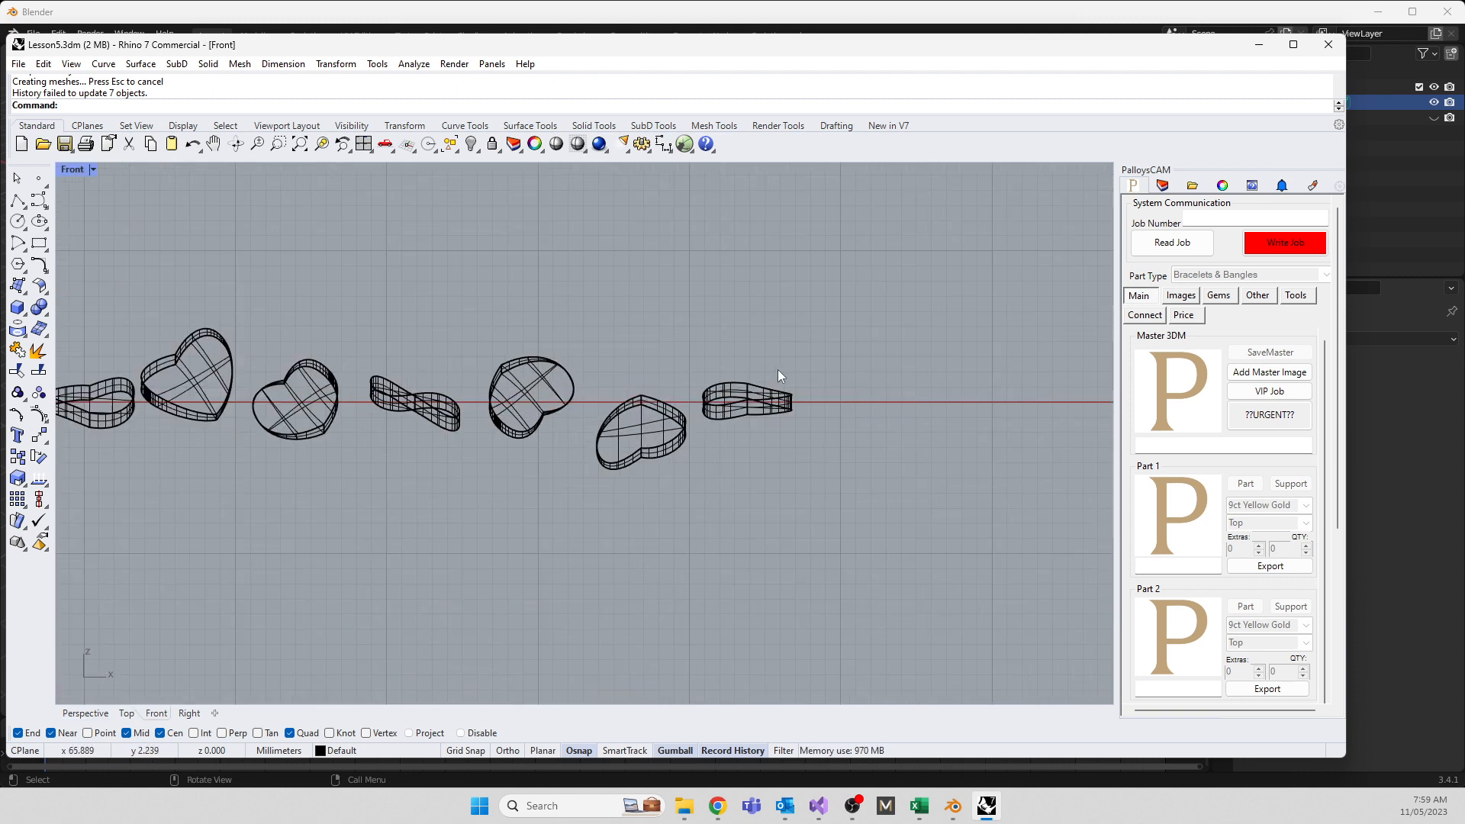
pyautogui.click(644, 458)
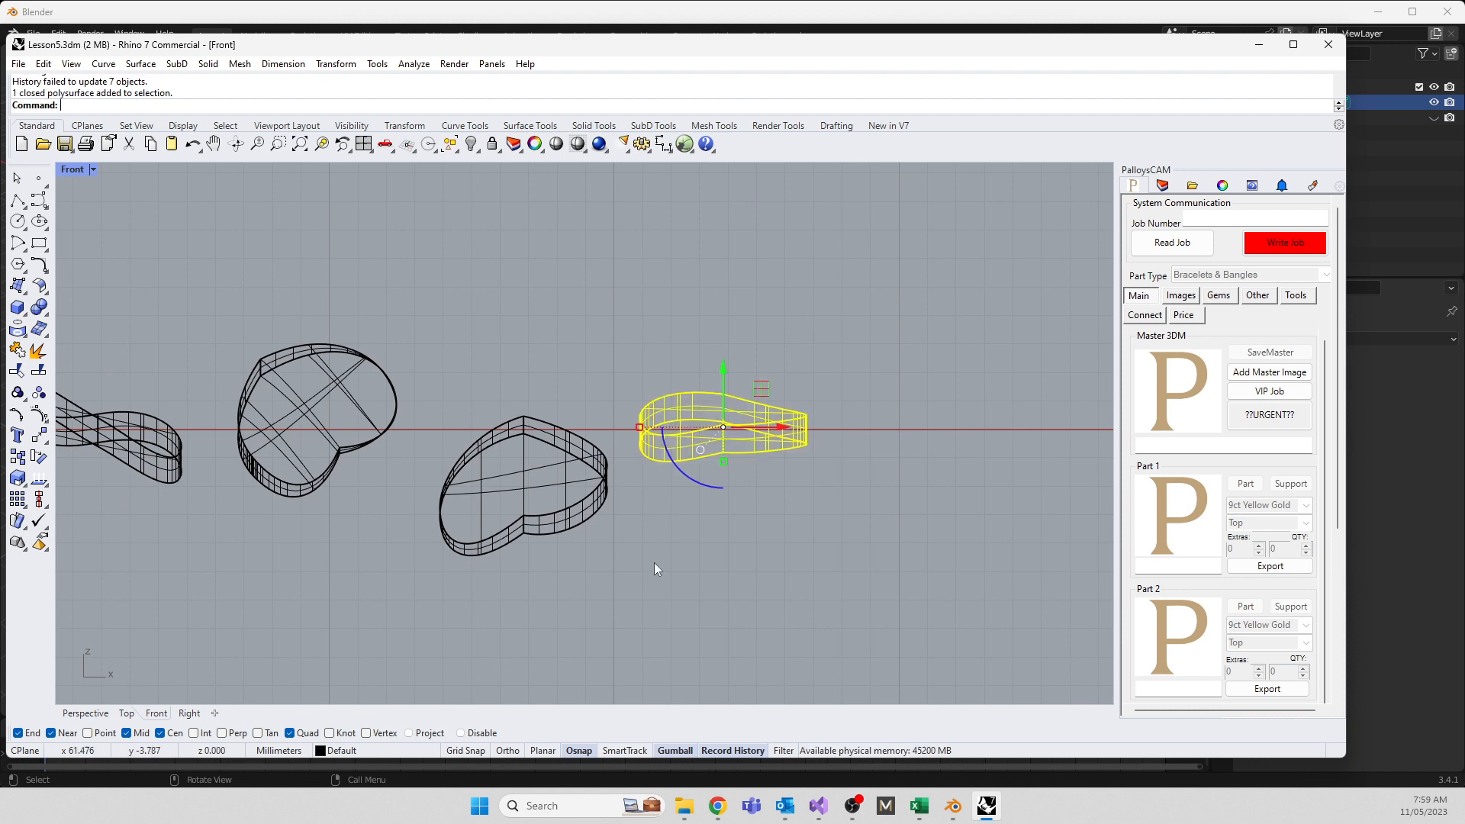
pyautogui.write('bend')
pyautogui.press('Return')
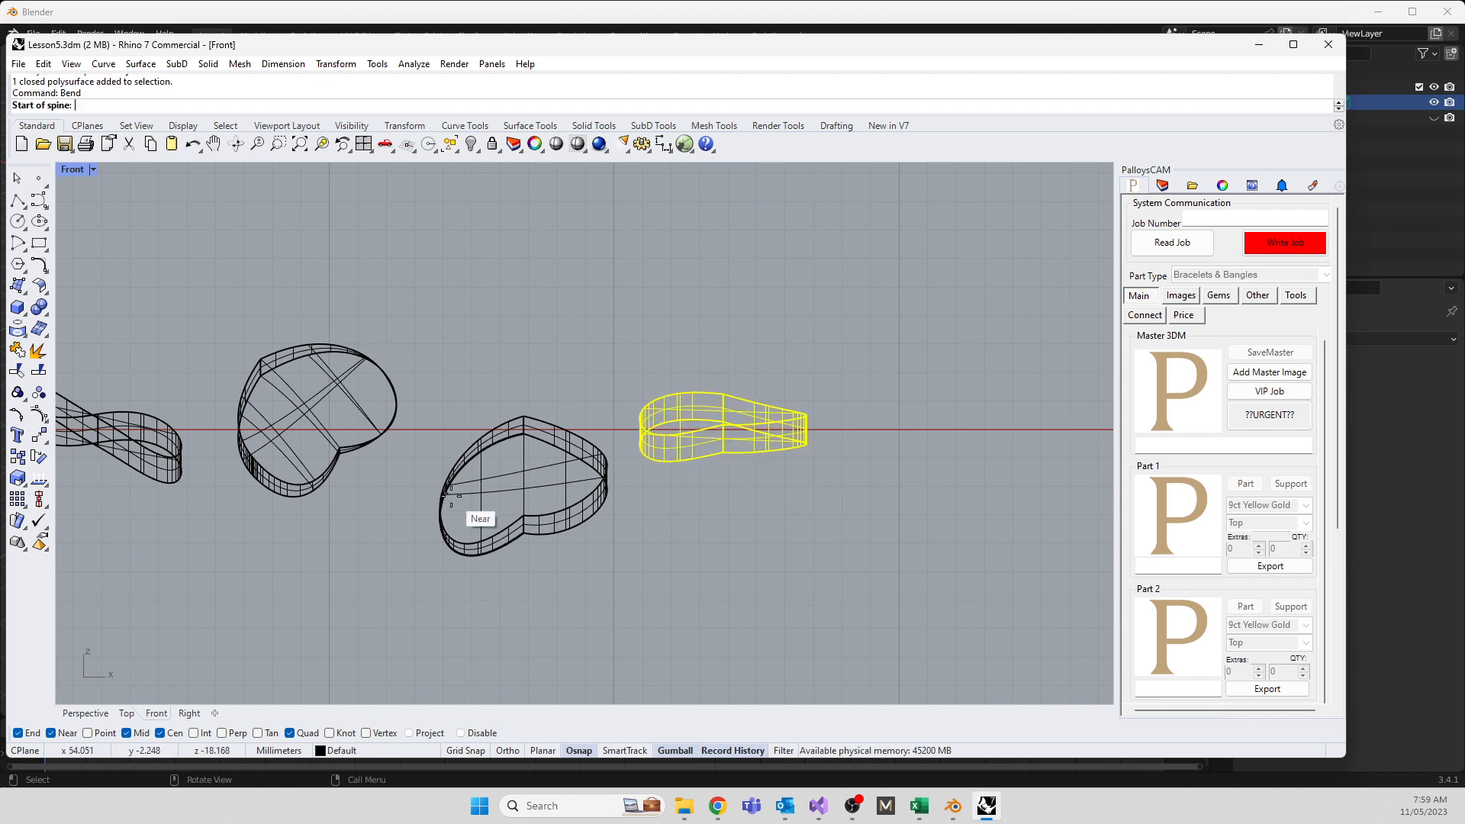
pyautogui.scroll(5, 633, 381)
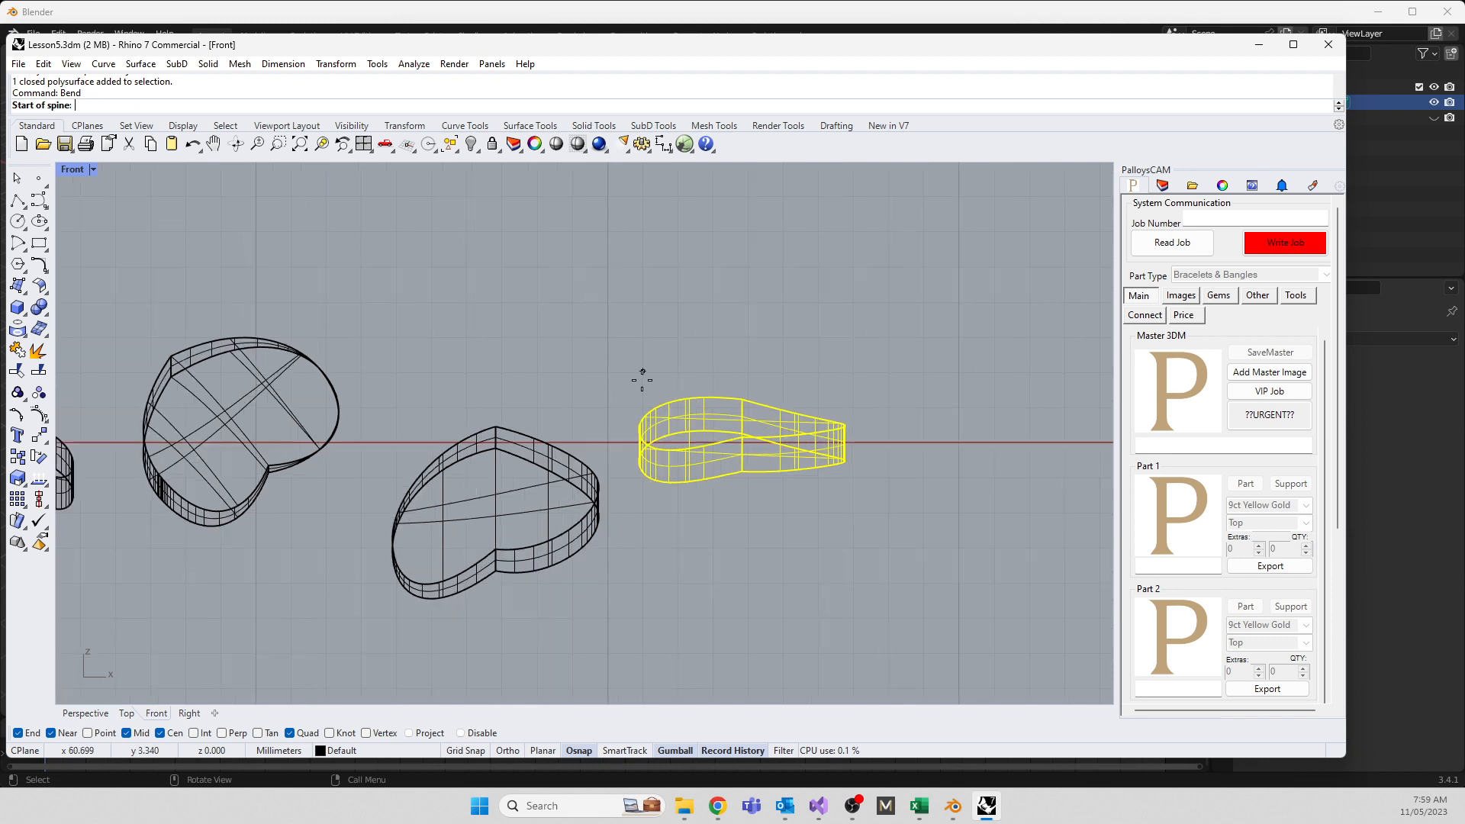
pyautogui.click(630, 502)
pyautogui.scroll(-4, 602, 507)
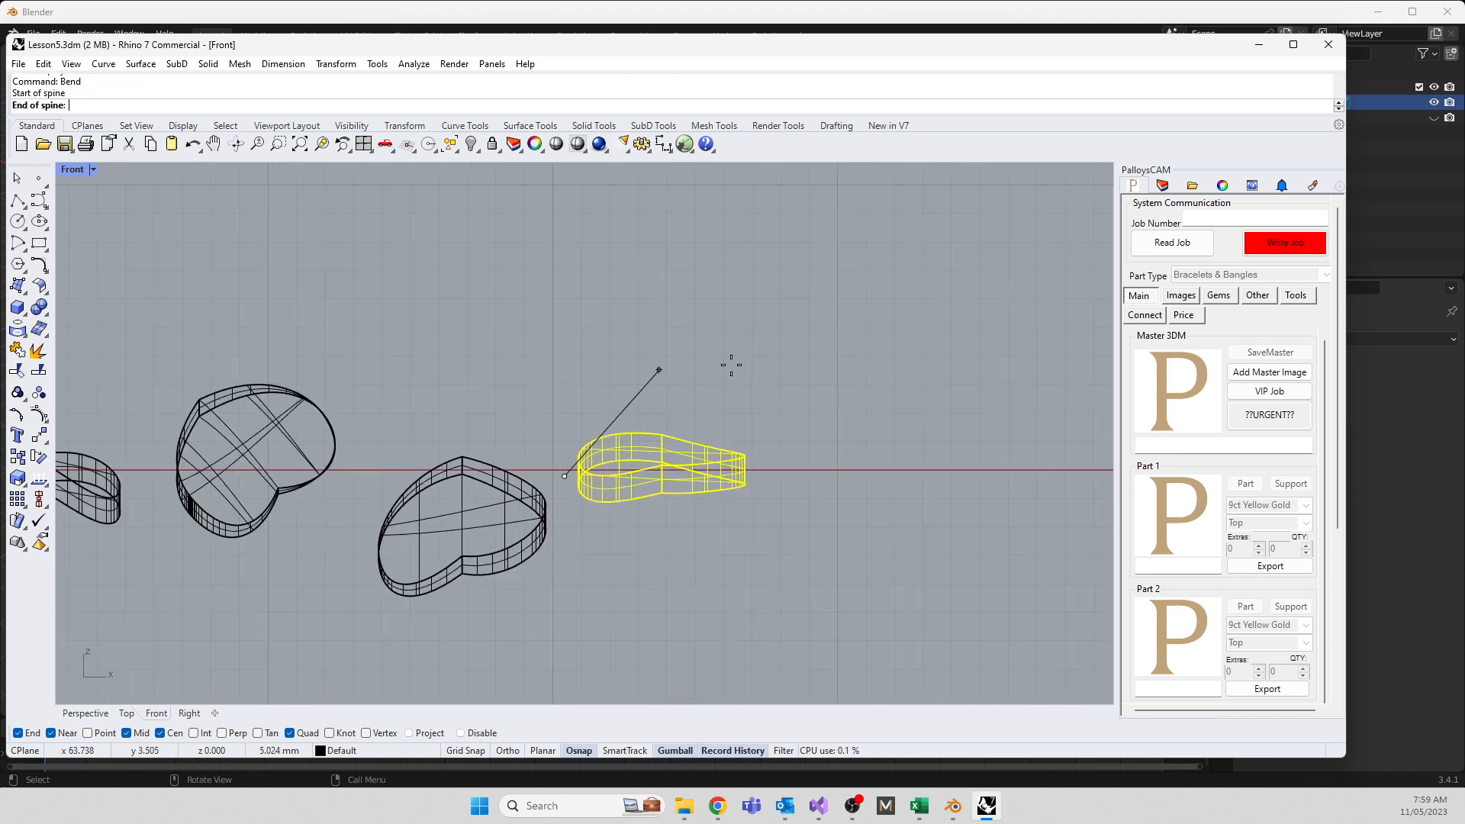
pyautogui.click(780, 475)
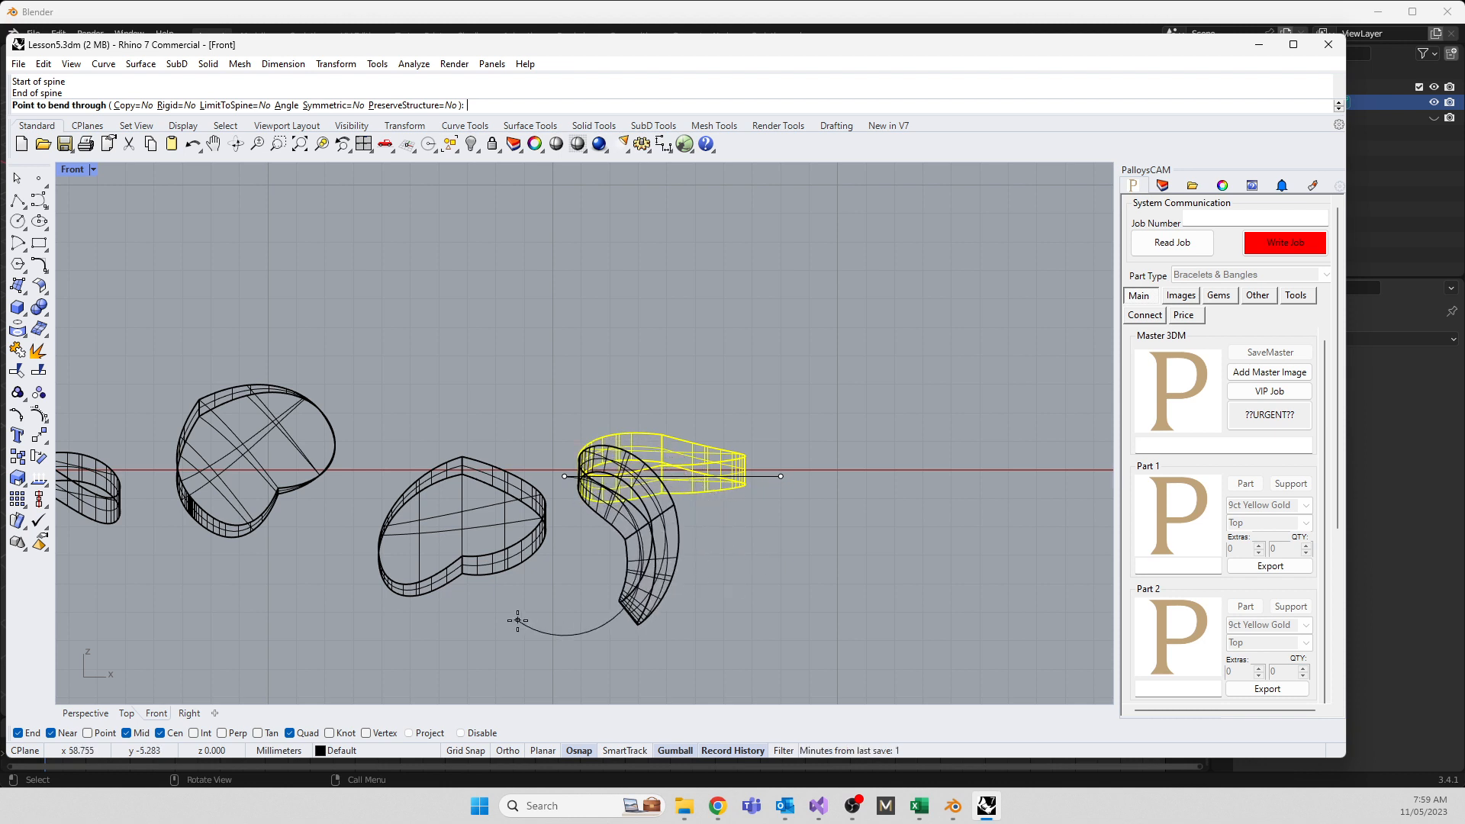
pyautogui.click(538, 599)
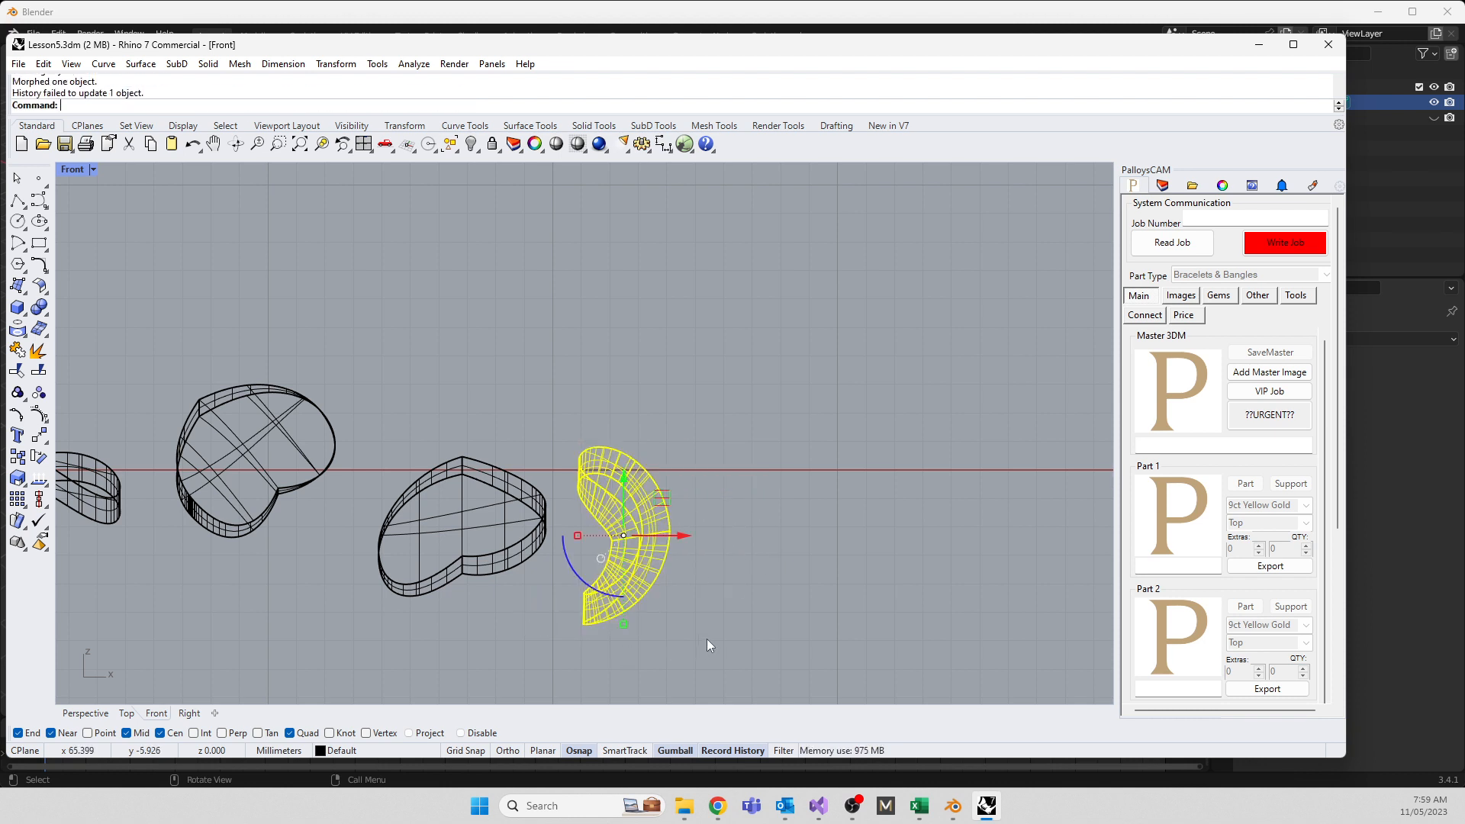
pyautogui.click(335, 64)
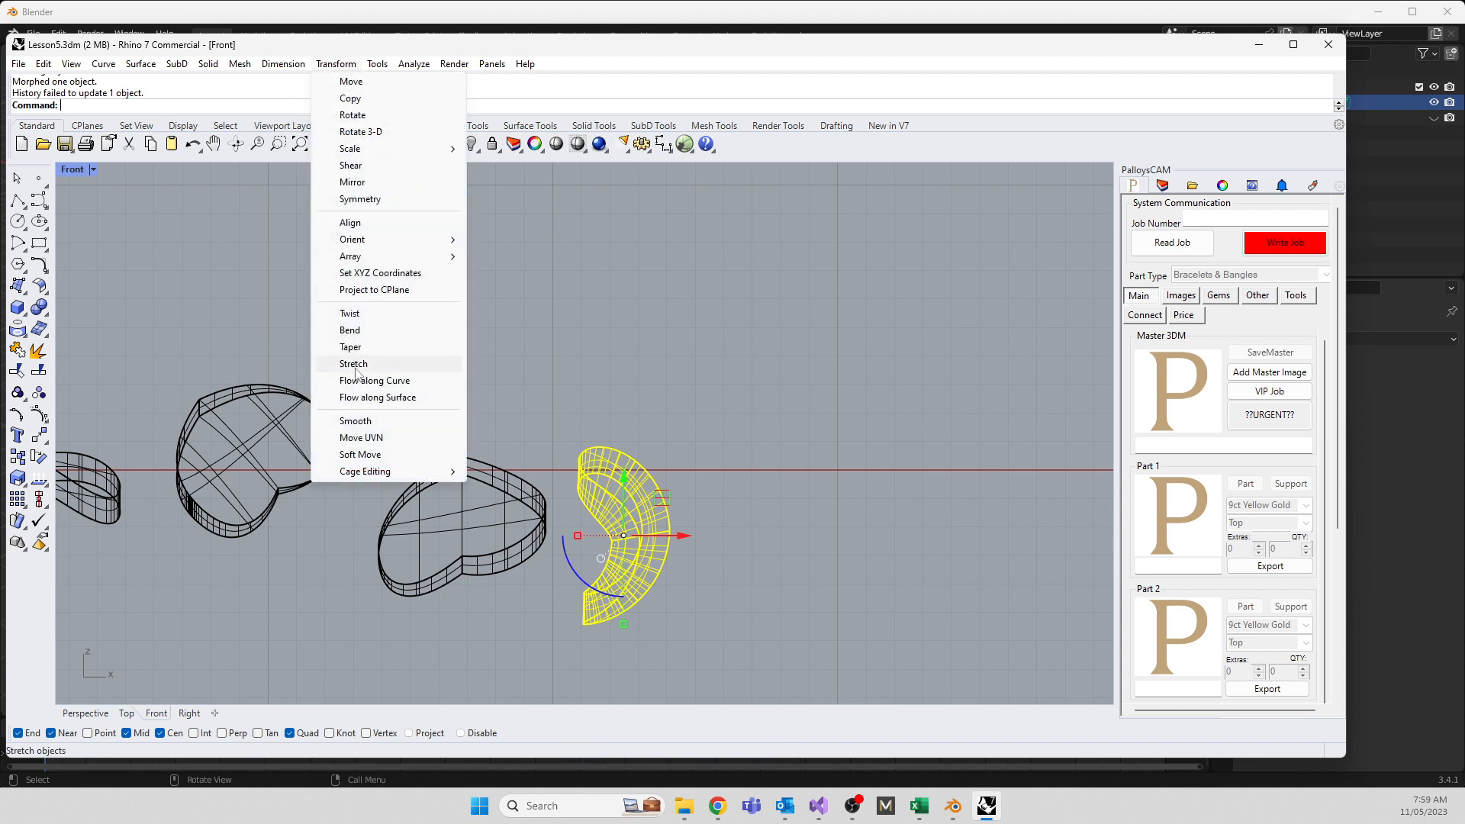
# Stretch the tilted heart along its axis up and to the right into an elongated shape
pyautogui.click(290, 584)
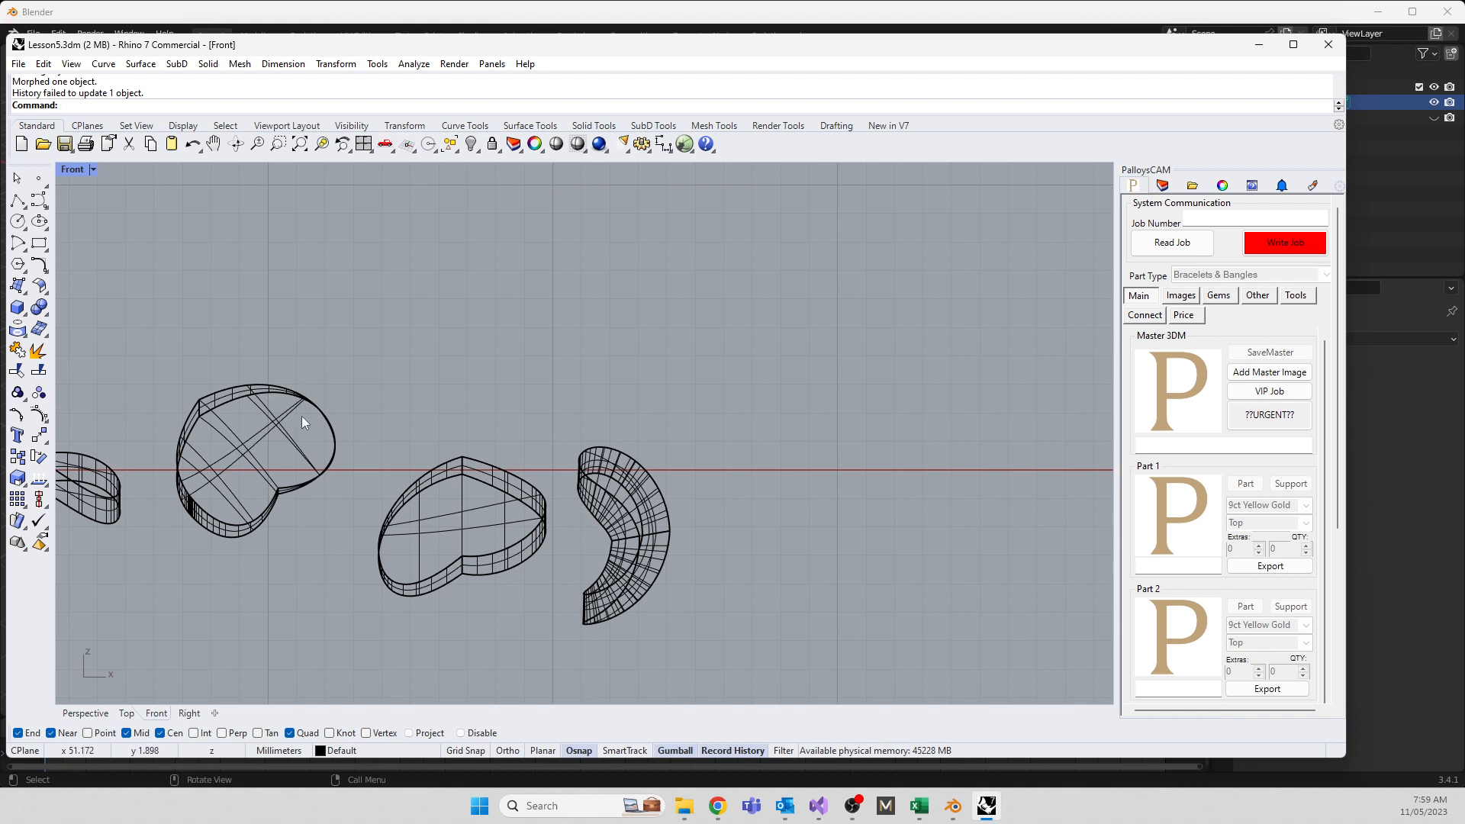
pyautogui.click(241, 452)
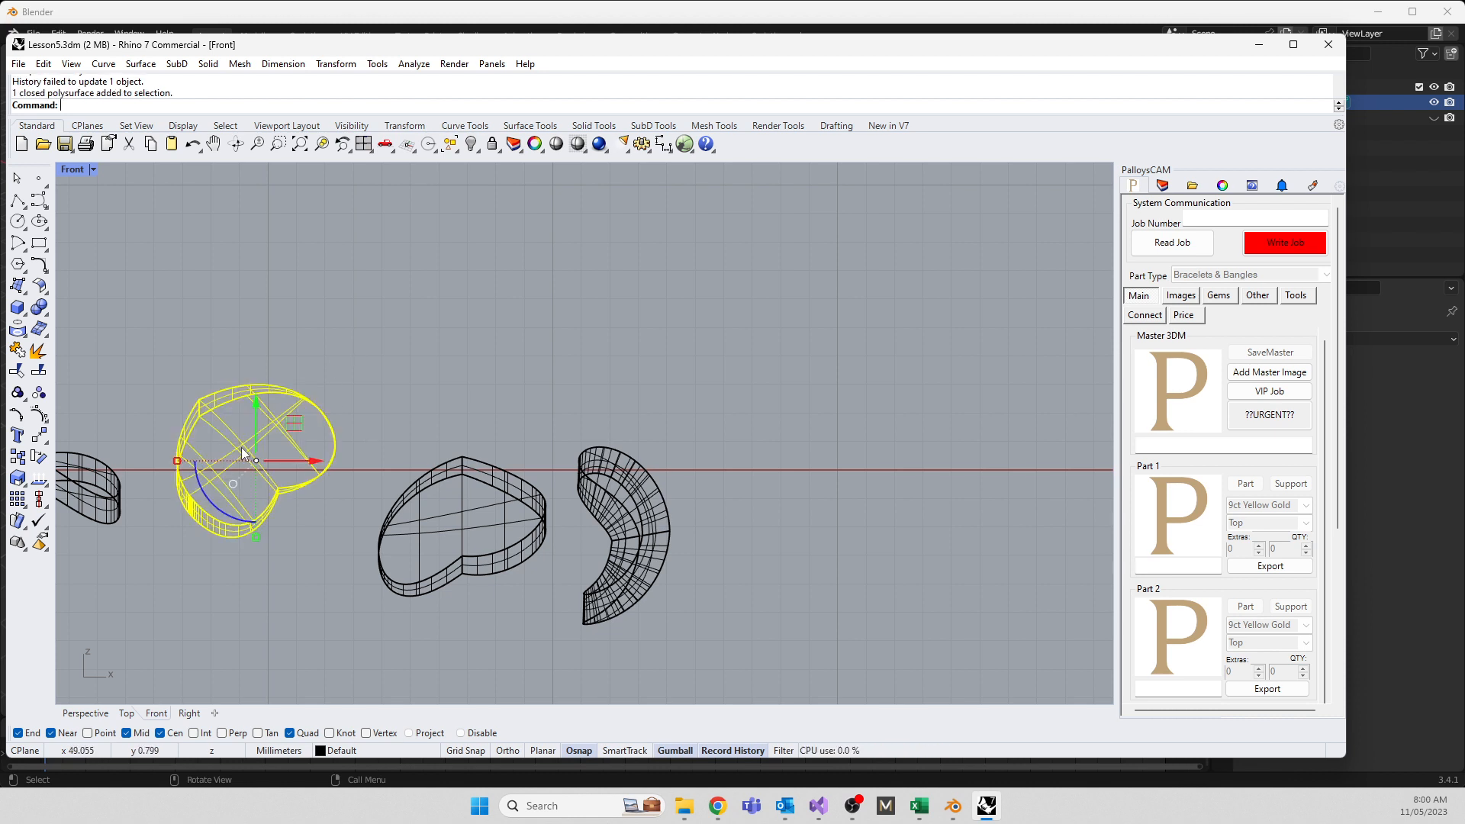
pyautogui.write('Stretch')
pyautogui.press('Return')
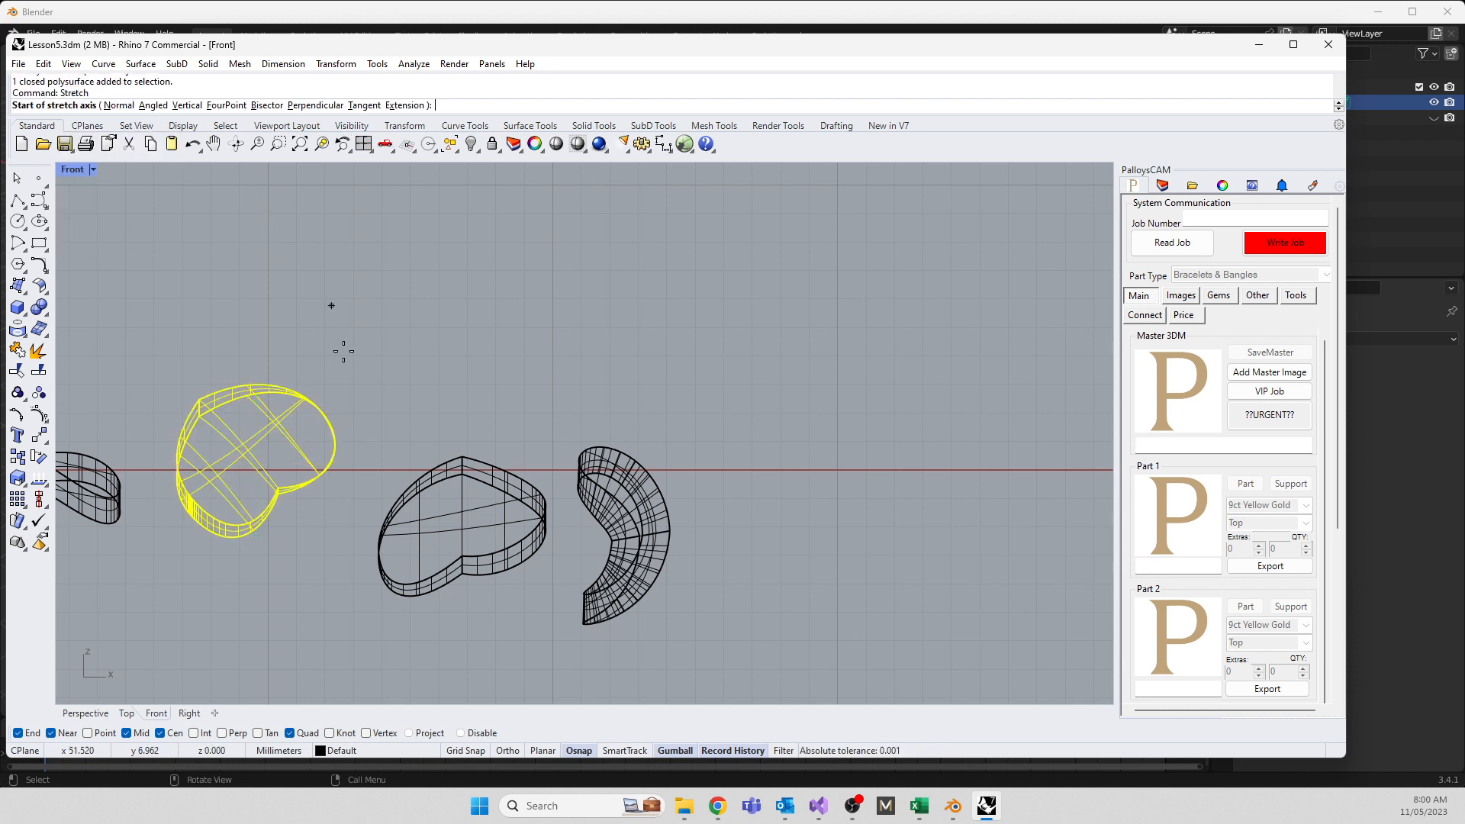
pyautogui.scroll(3, 340, 347)
pyautogui.click(233, 493)
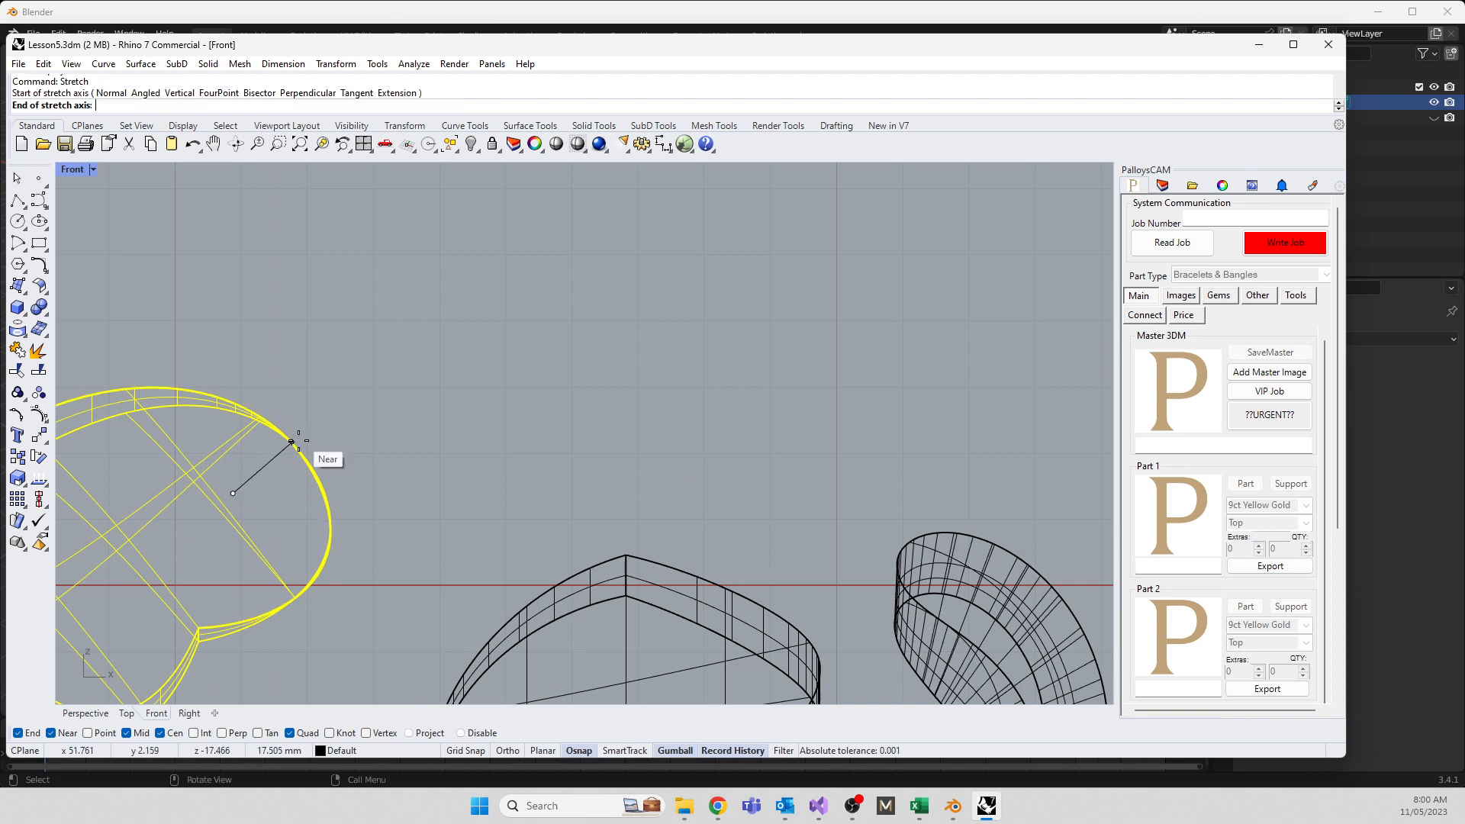
pyautogui.click(318, 428)
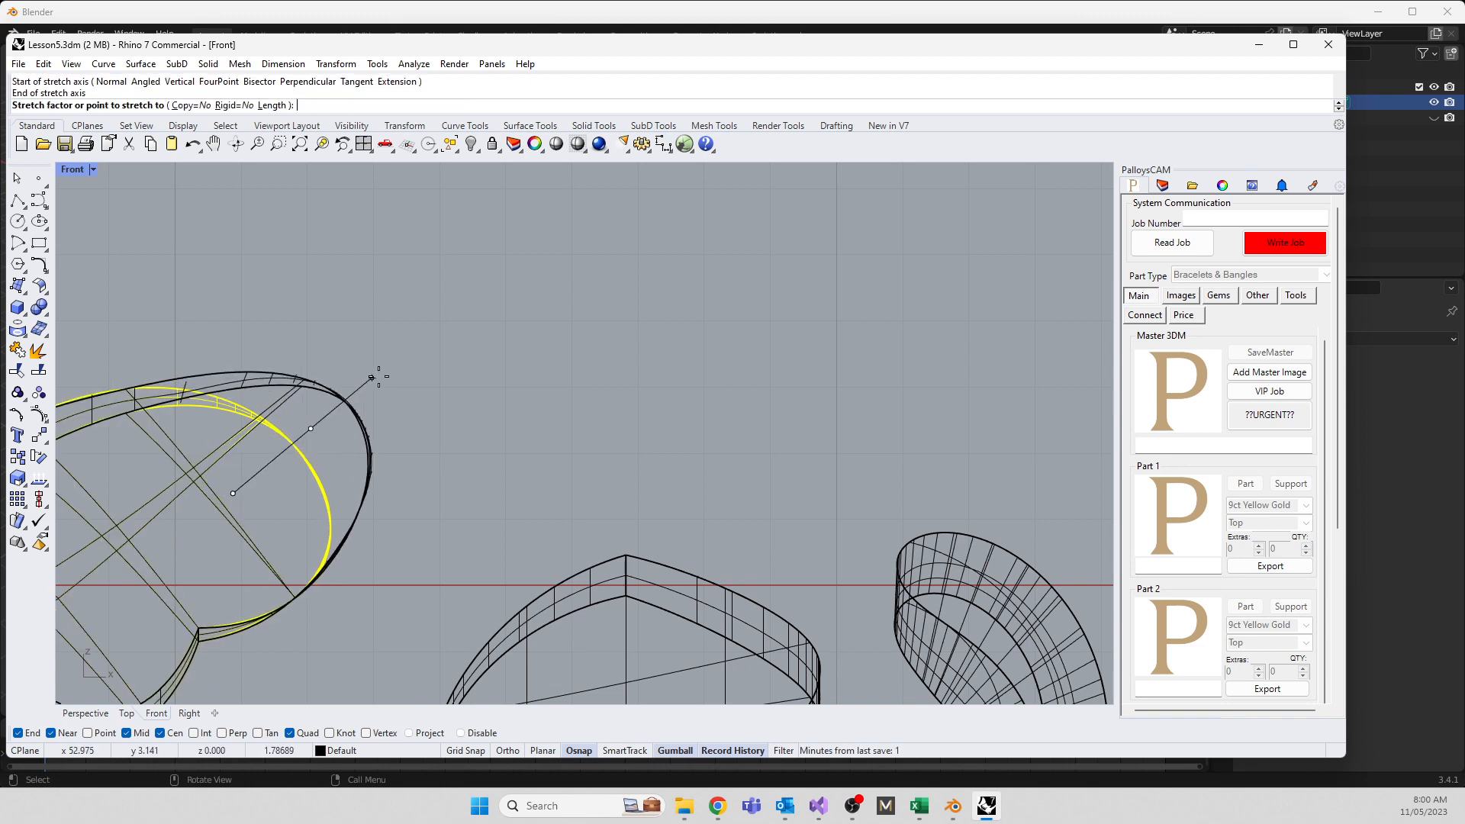
pyautogui.click(480, 288)
pyautogui.scroll(-3, 788, 382)
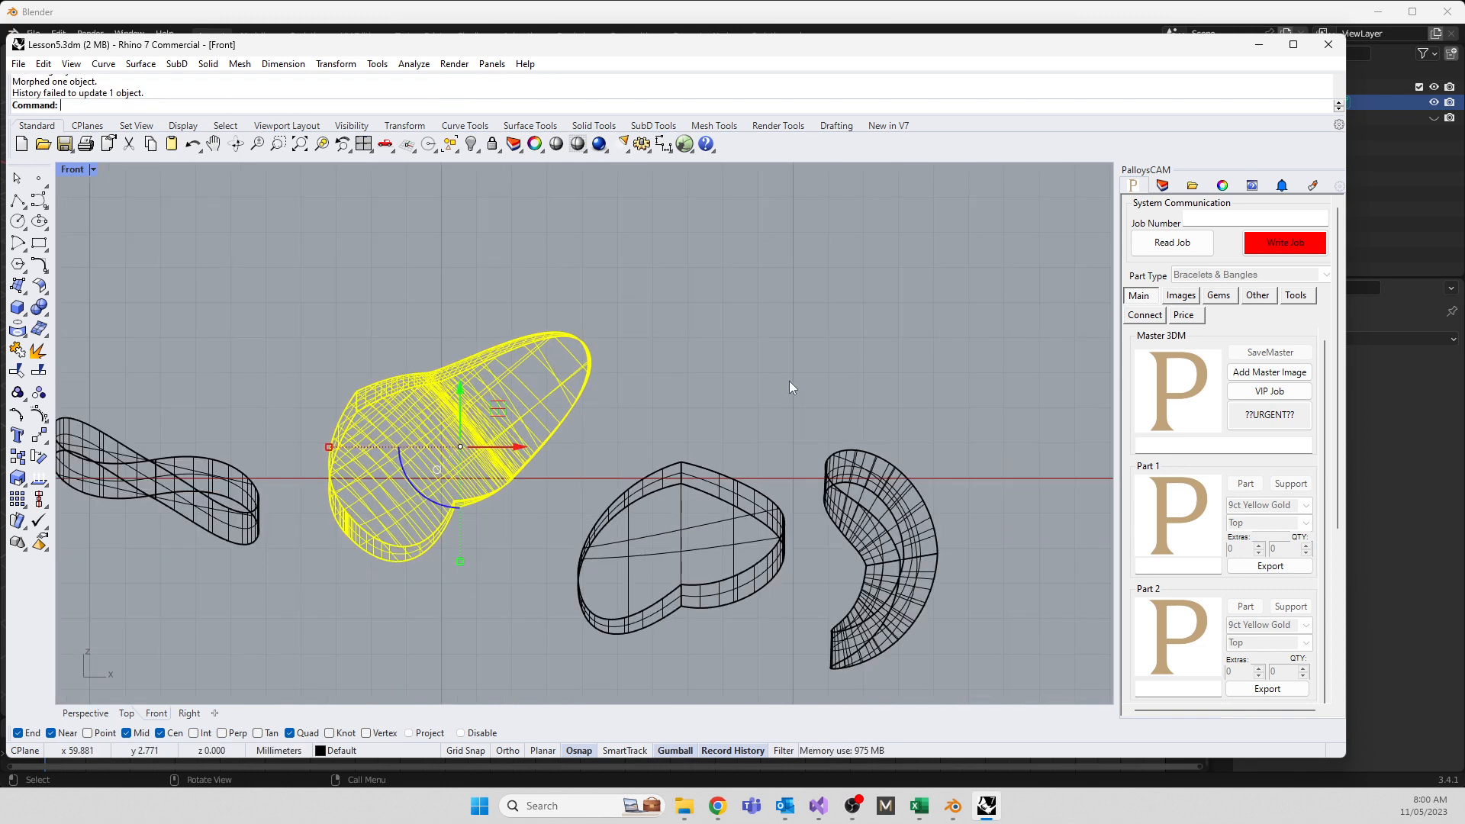
pyautogui.click(333, 65)
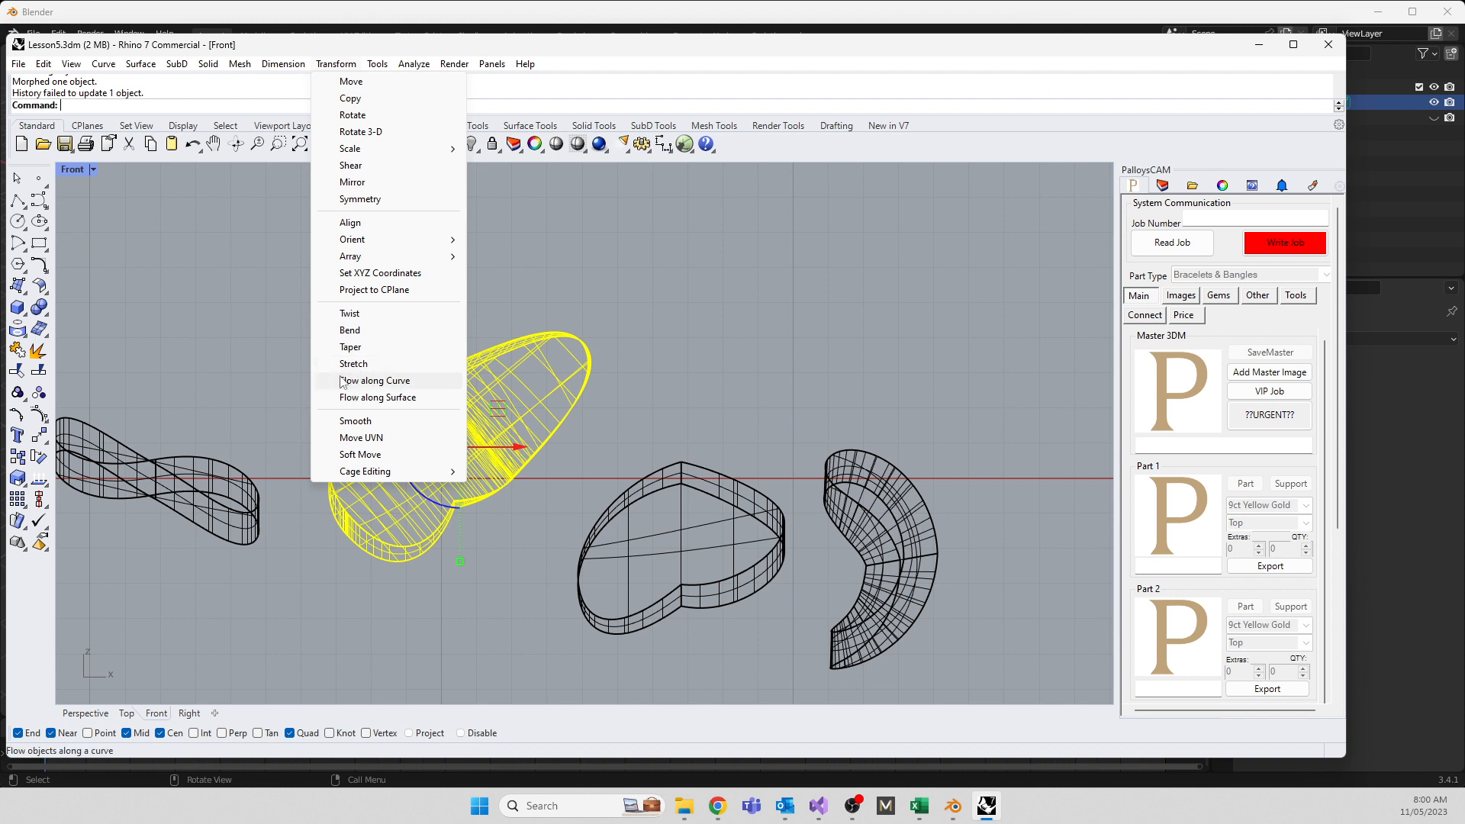
pyautogui.click(379, 398)
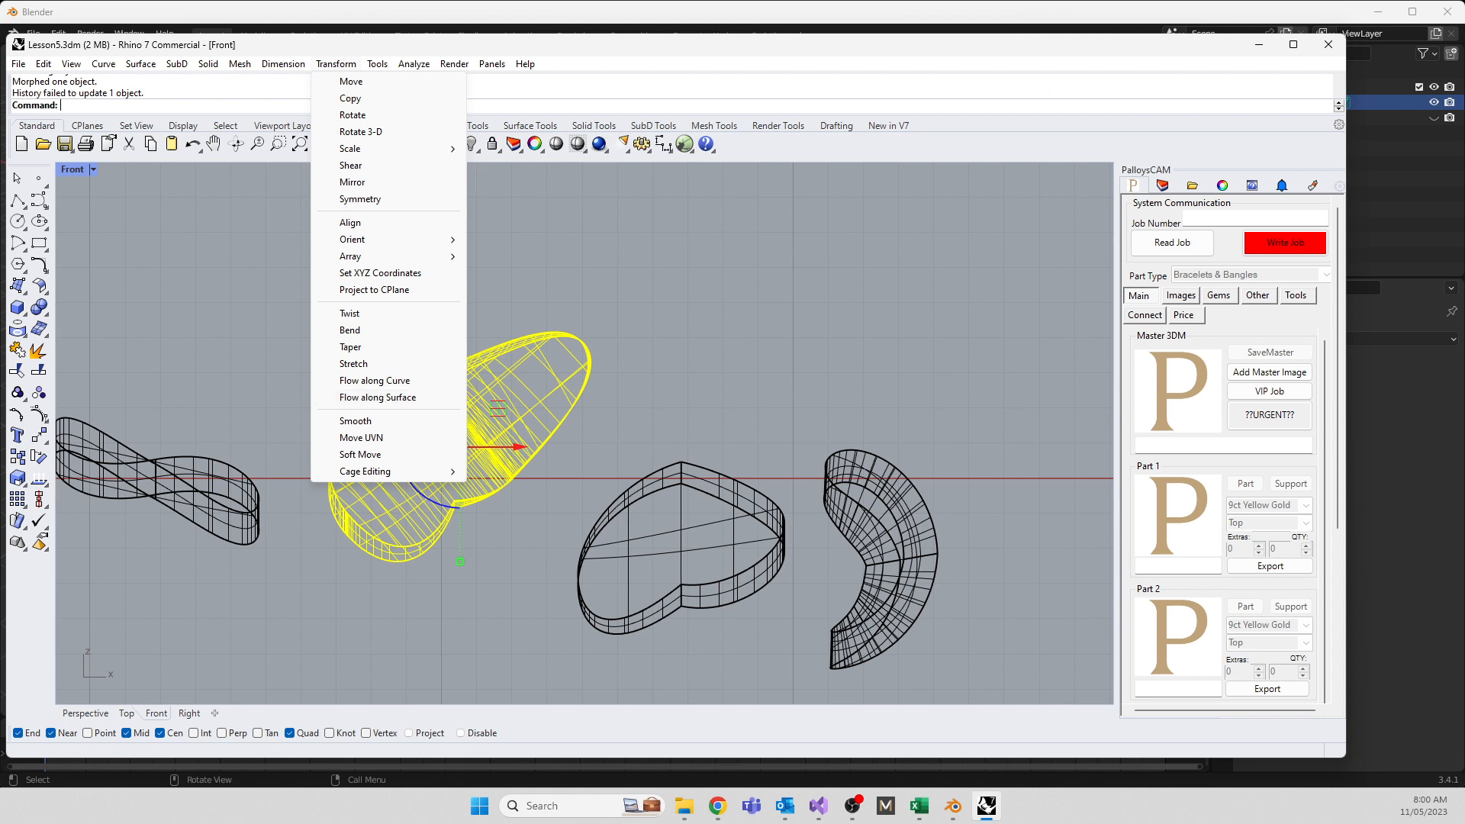